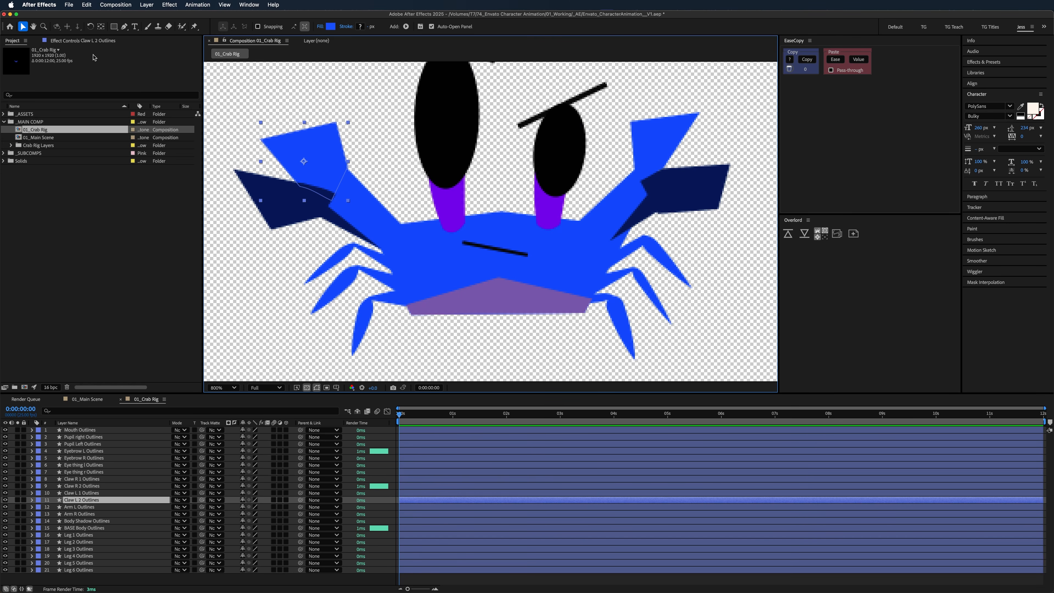
- Move the anchor point of Claw L 2 to where the claw joins the left arm and test its rotation
click(102, 28)
drag(304, 162, 330, 191)
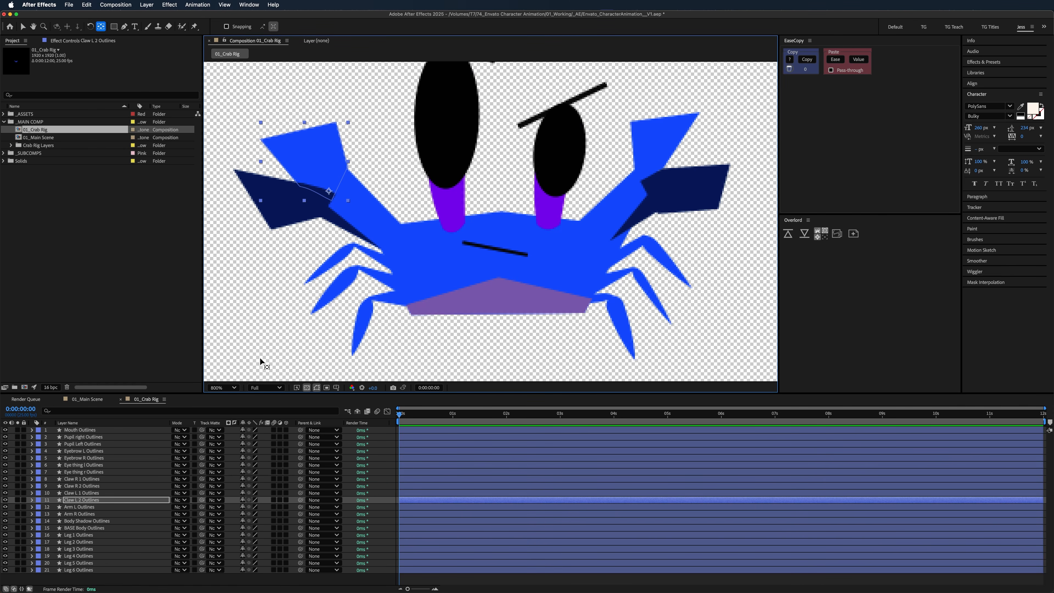
key(r)
drag(253, 509, 262, 515)
- Move the anchor points of the crab's legs to where each leg joins the body
click(341, 309)
click(342, 309)
click(362, 321)
click(606, 307)
click(613, 335)
drag(644, 264, 633, 260)
click(599, 289)
- Move the anchor points of the right claws and right arm to their joints
click(667, 189)
click(664, 155)
click(606, 204)
- Move the anchor points of the eye stalks and pupils to their pivot points, and select the left eyebrow
click(547, 217)
click(449, 208)
click(444, 162)
drag(563, 173, 563, 207)
click(563, 206)
click(473, 79)
drag(479, 154, 475, 144)
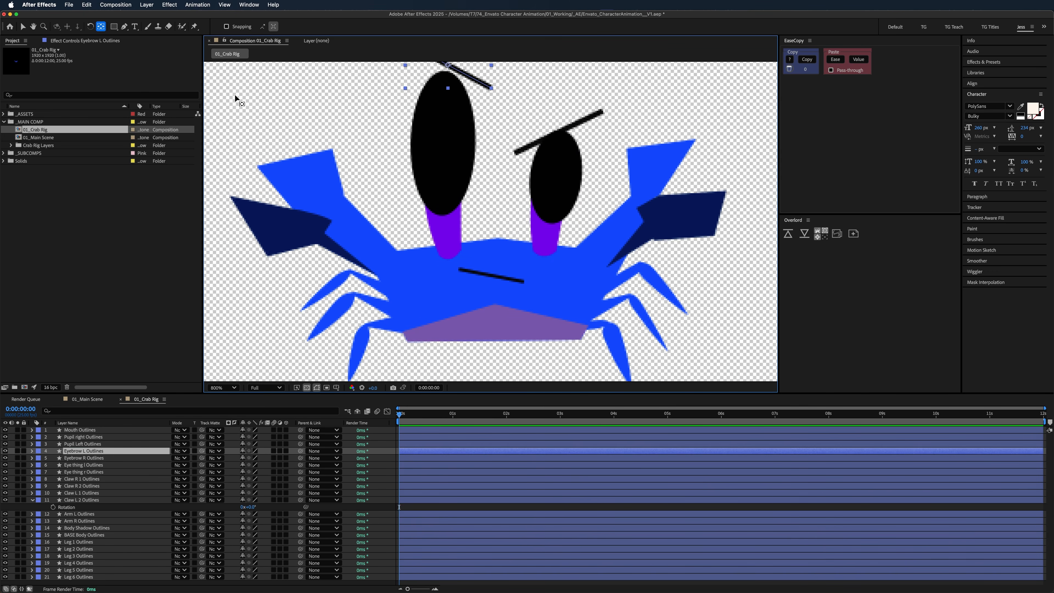
- Select Claw L 1, Claw L 2 and Arm L together and set their label colour to Red
click(23, 27)
click(369, 137)
scroll(374, 142, down, 2)
click(336, 163)
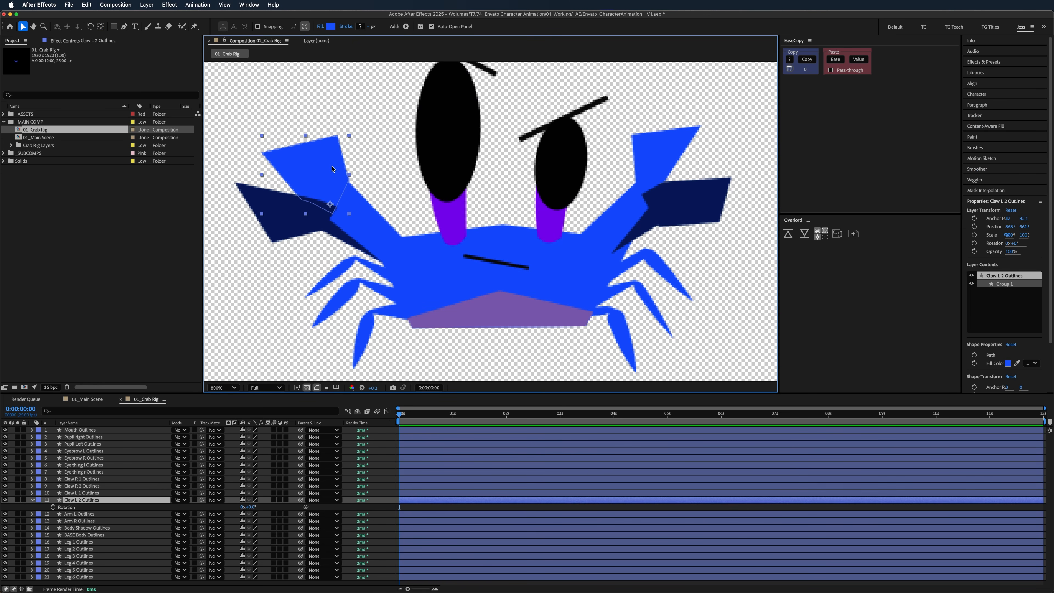
shift+click(271, 232)
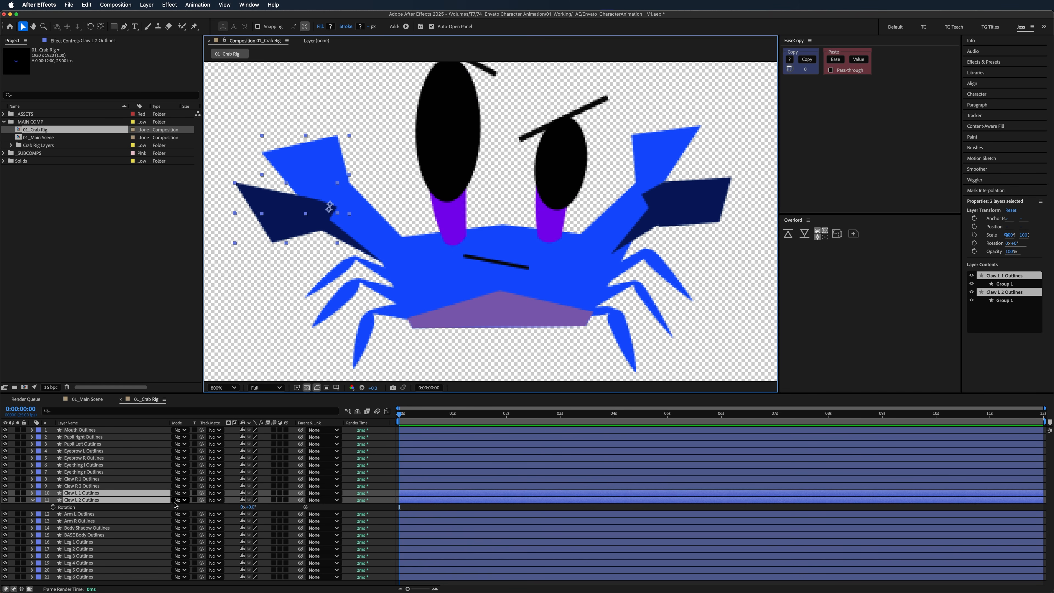
click(120, 516)
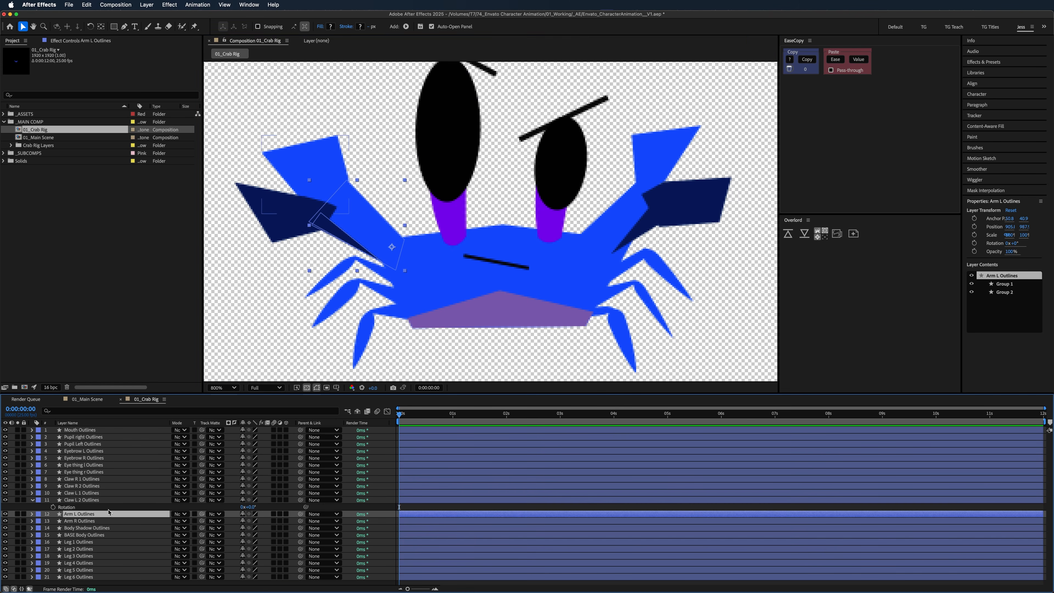
drag(376, 126, 299, 226)
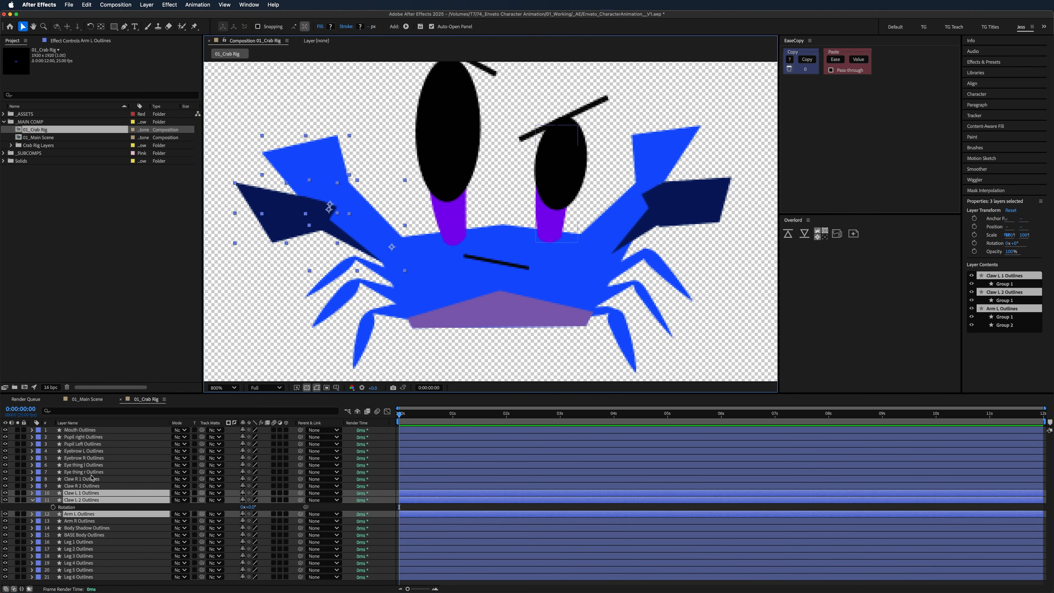
click(37, 500)
click(47, 498)
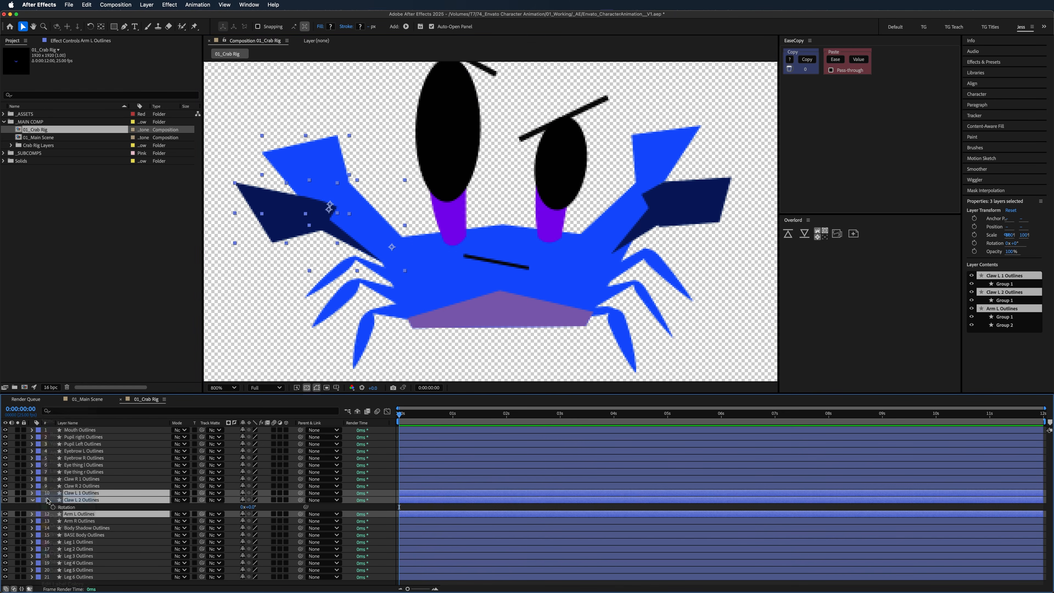
click(39, 500)
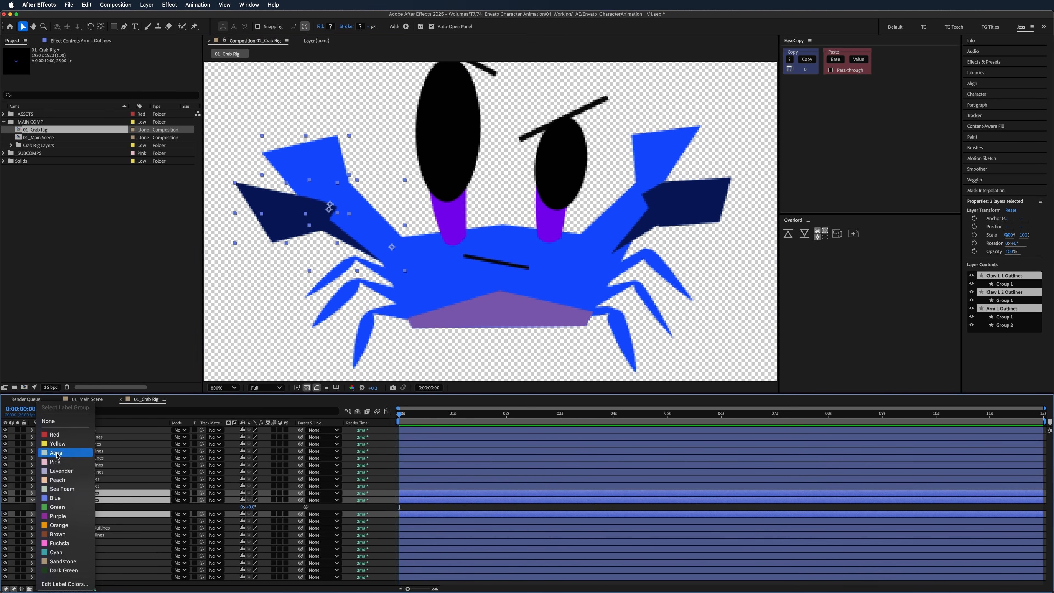
click(54, 435)
- Enlarge the timeline area and parent both left claw layers to Arm L Outlines
click(110, 493)
drag(192, 393, 203, 329)
click(94, 552)
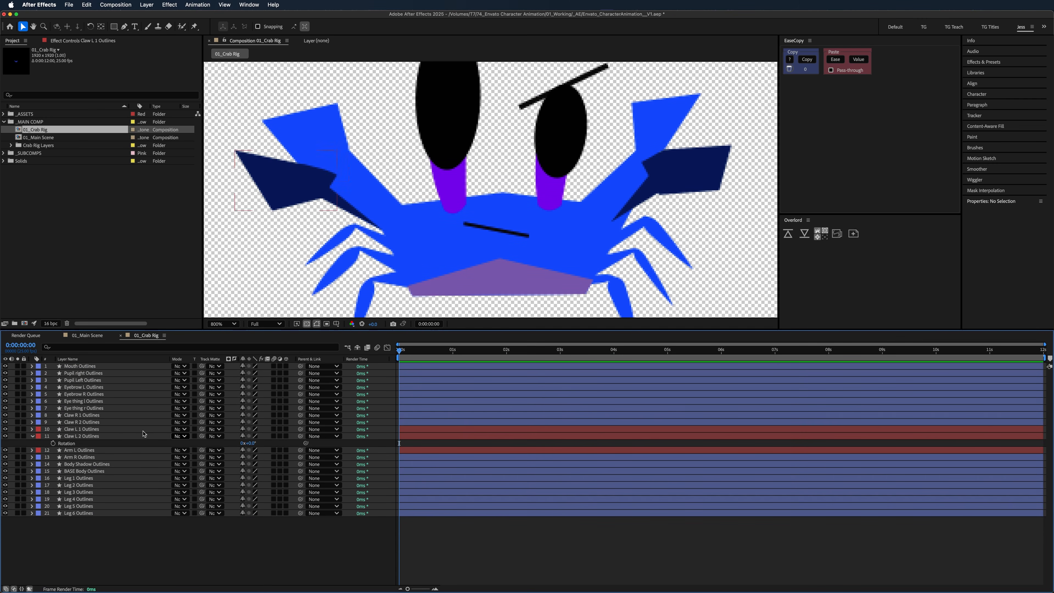
click(118, 436)
click(118, 430)
shift+click(117, 437)
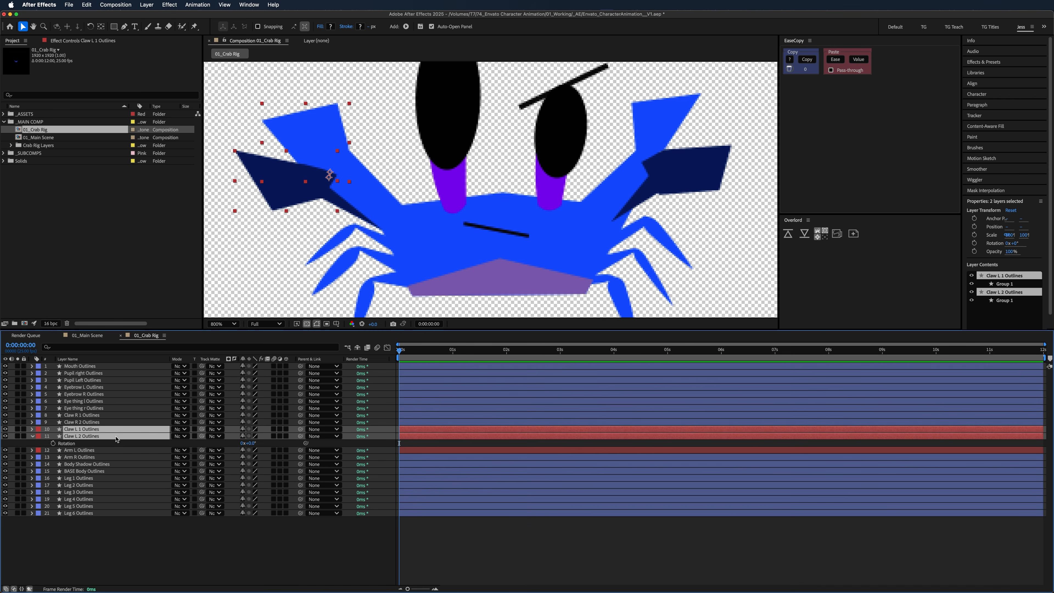
drag(301, 437, 116, 452)
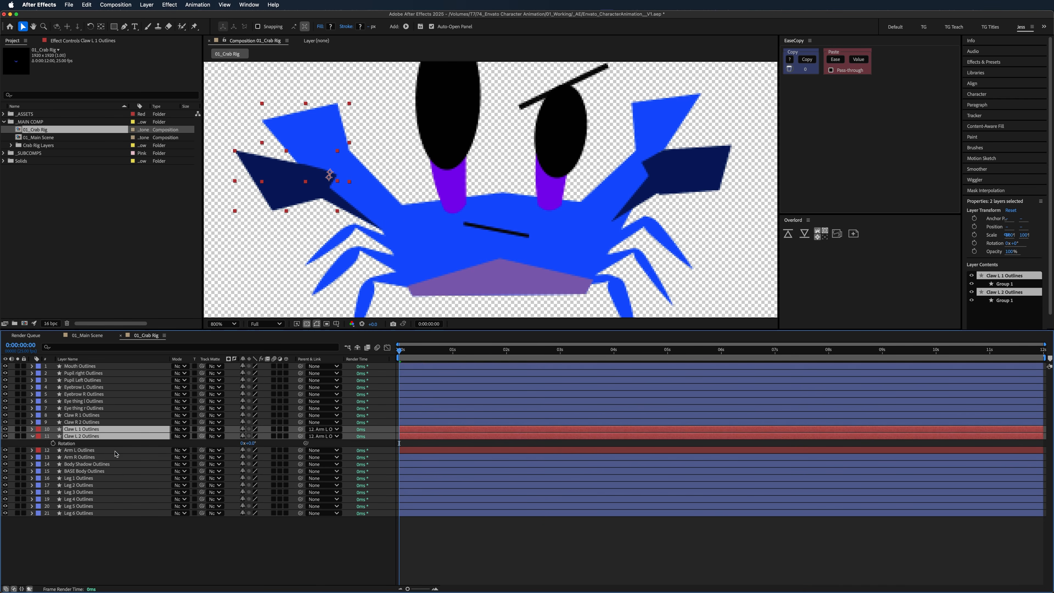
- Parent Arm L Outlines to BASE Body Outlines
click(115, 452)
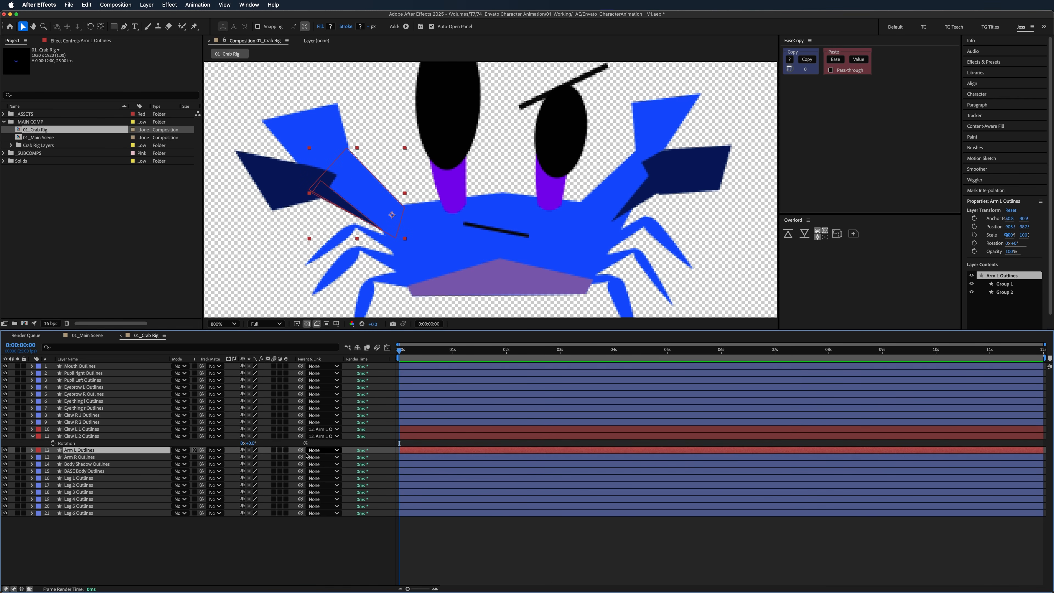
drag(301, 451, 96, 473)
click(97, 473)
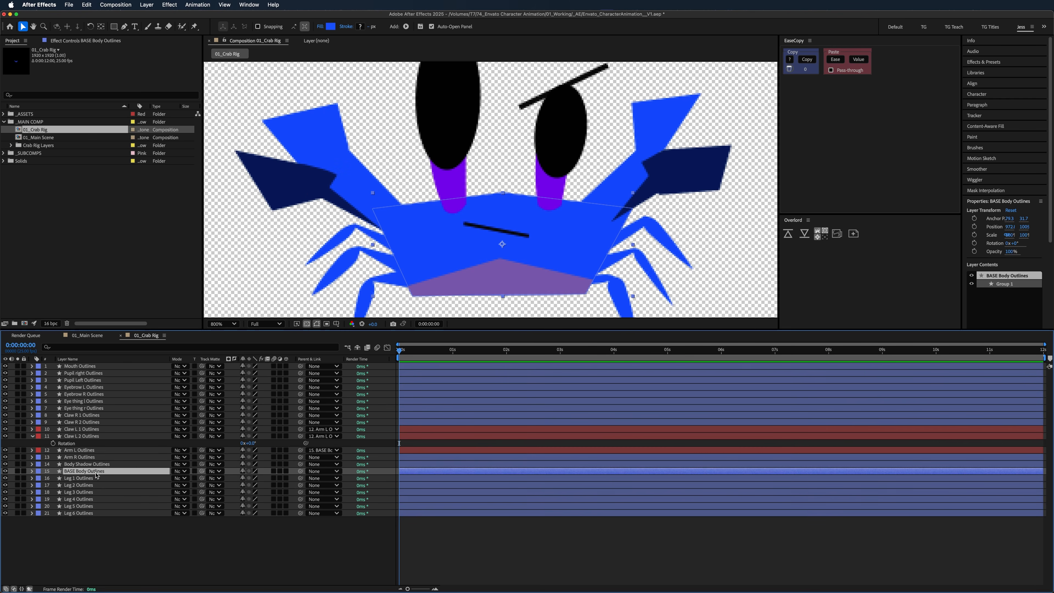
- Try moving the body shadow and the base body to test the parenting, undoing each move
click(101, 464)
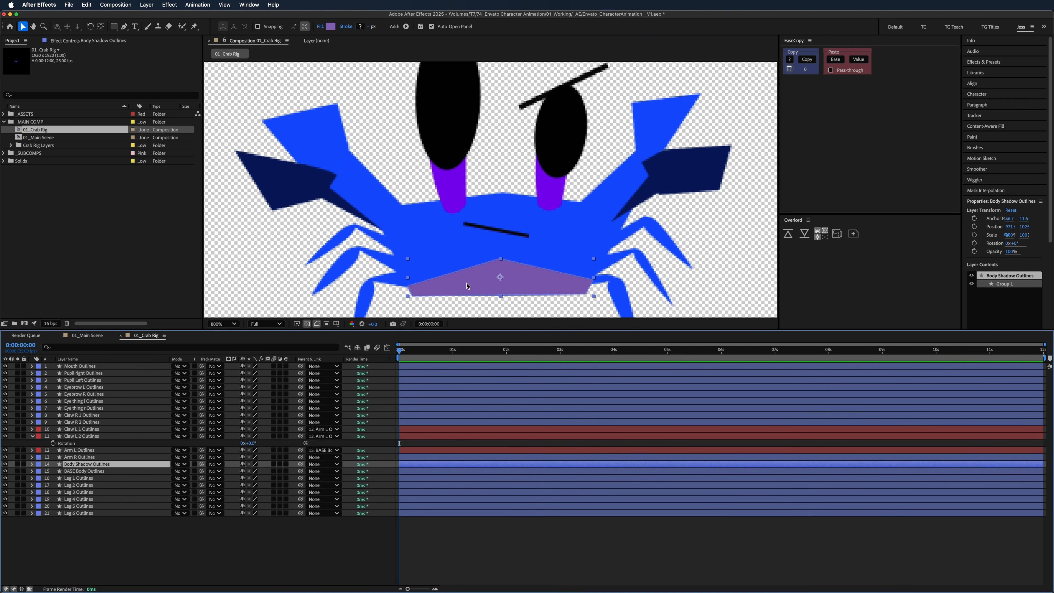
drag(469, 284, 463, 278)
key(super+z)
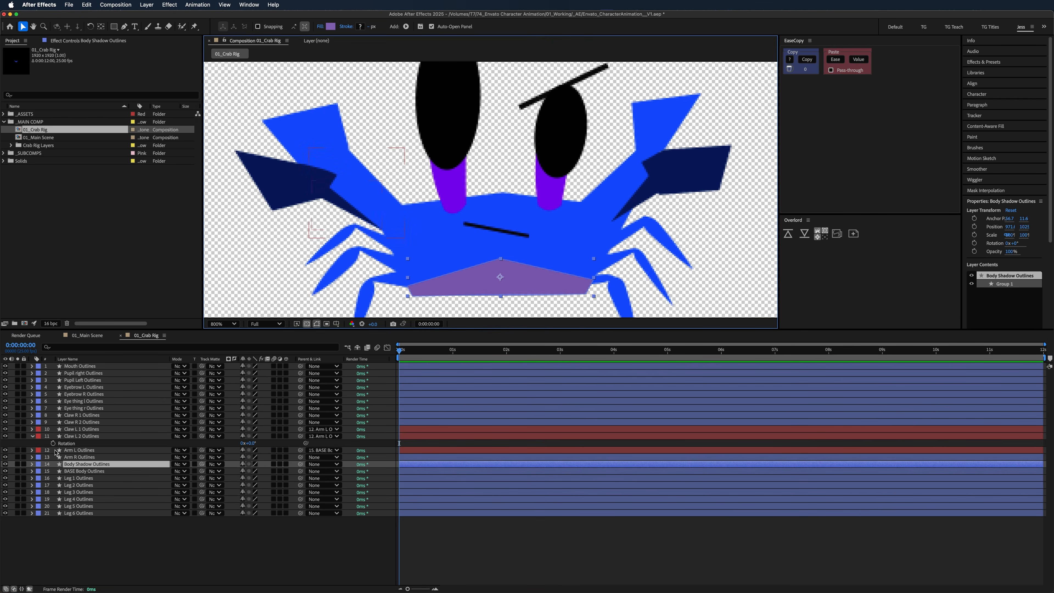
click(82, 472)
drag(515, 237, 498, 237)
key(super+z)
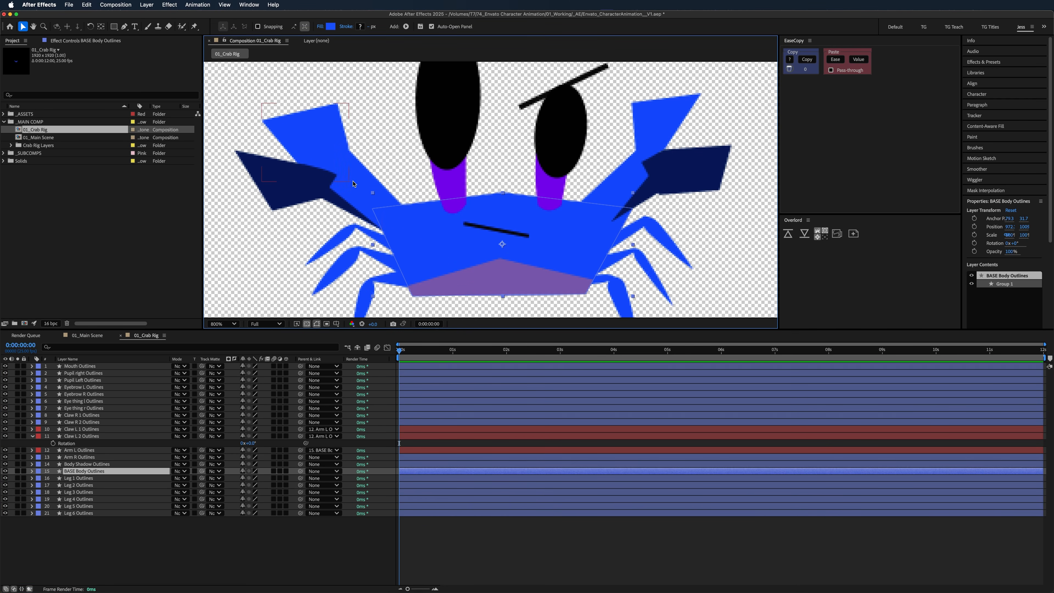
- Show the rotation of Arm L and try rotating it to test the claw parenting
click(352, 183)
key(r)
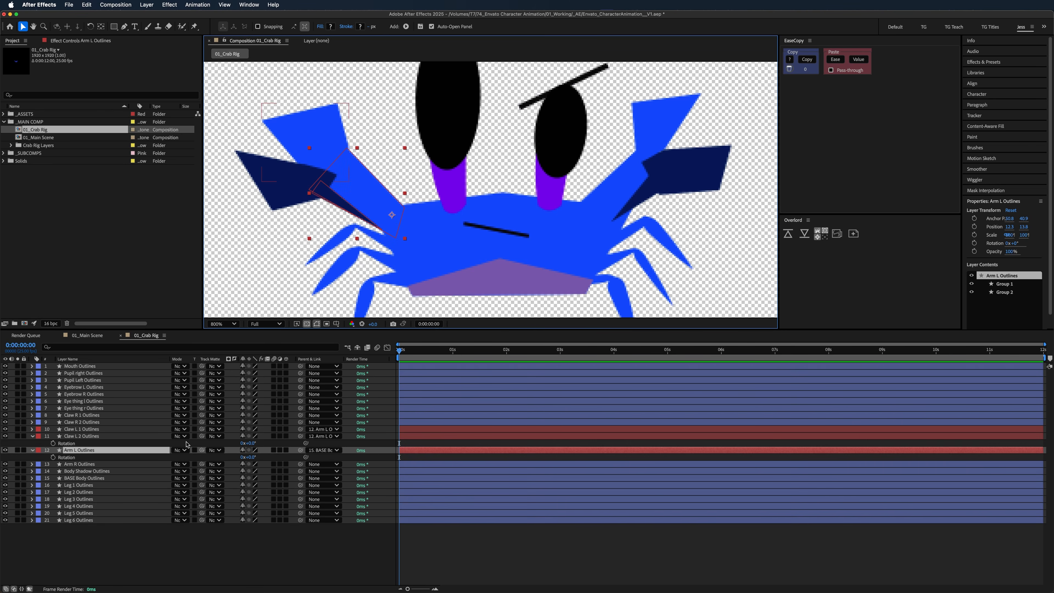
drag(255, 458, 246, 456)
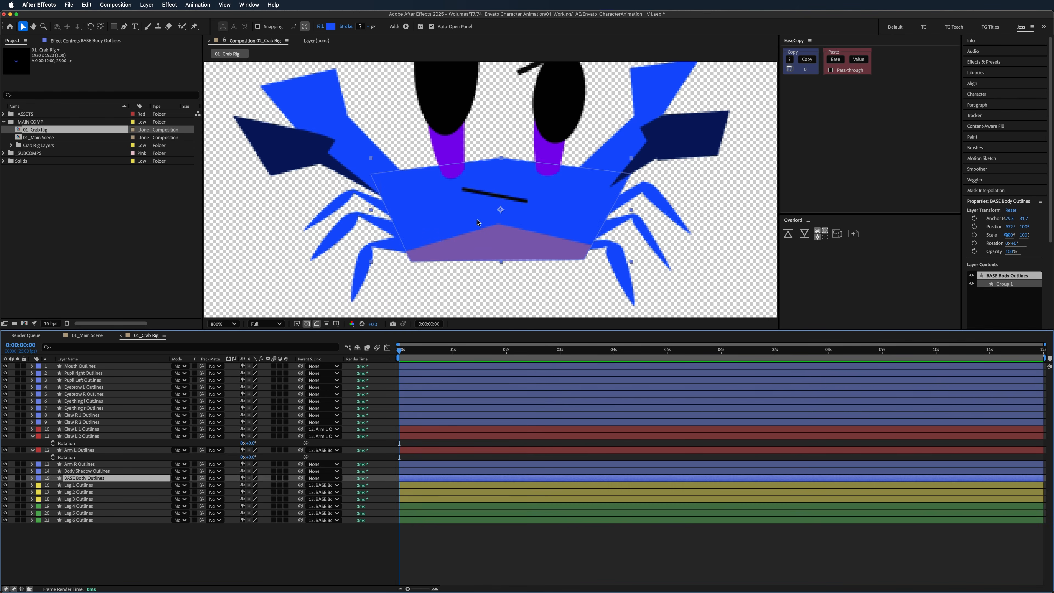
- Set the label colour of the right arm and right claw layers to Sea Foam
shift+click(78, 422)
click(38, 422)
click(61, 489)
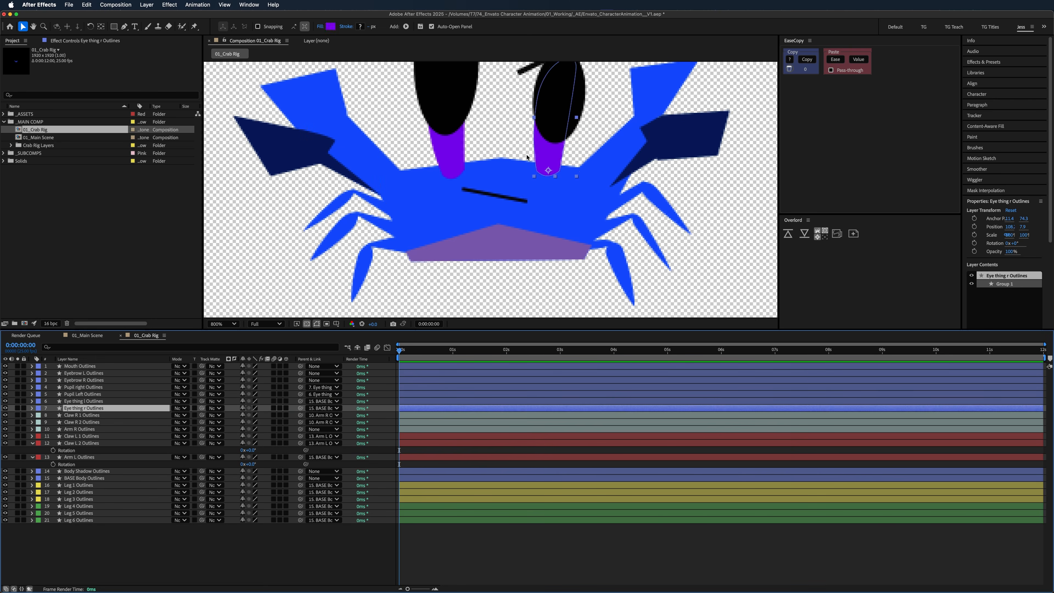
- Try moving the base body to test the whole rig, and undo the move
click(500, 179)
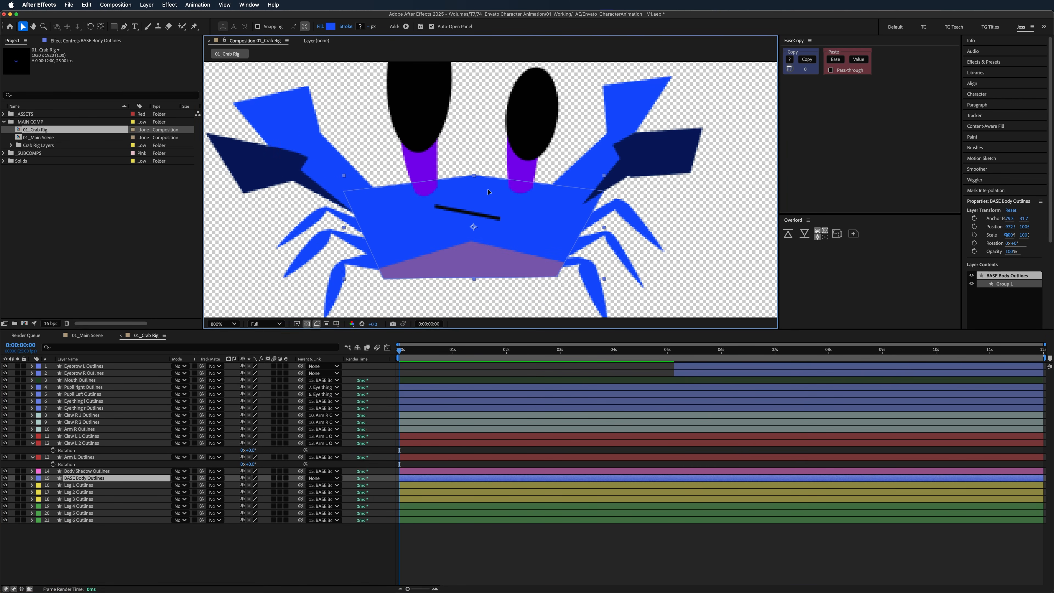
mouse_move(488, 192)
mouse_down()
mouse_move(490, 205)
mouse_move(502, 199)
mouse_up()
key(super+z)
- Try rotating Leg 2 and the right eye stalk to test their pivots
click(79, 492)
key(r)
mouse_move(249, 499)
mouse_down()
mouse_move(274, 501)
mouse_move(256, 502)
mouse_up()
key(super+z)
click(524, 168)
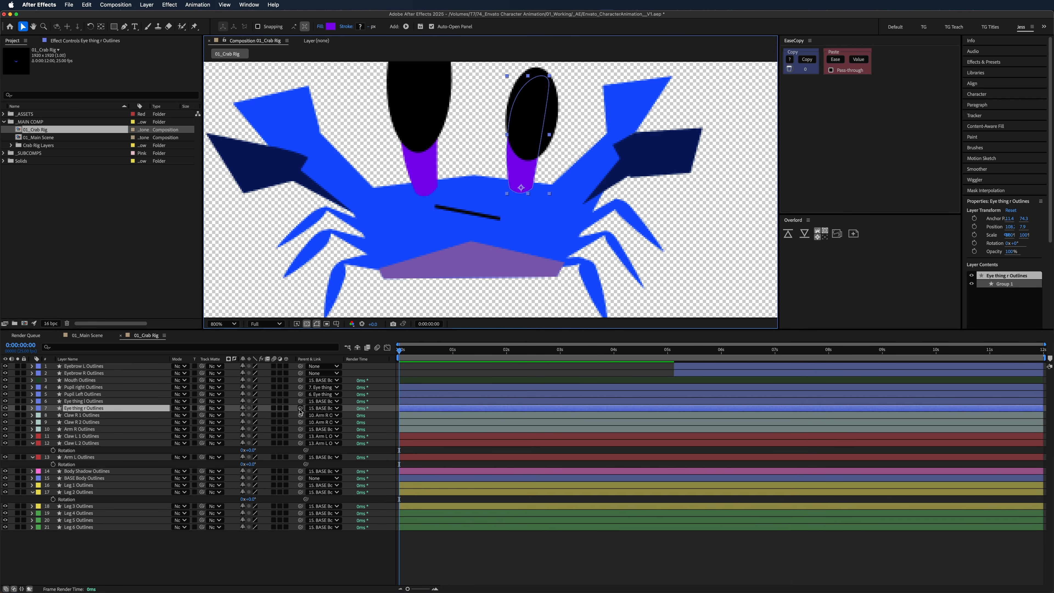
key(r)
drag(249, 415, 262, 415)
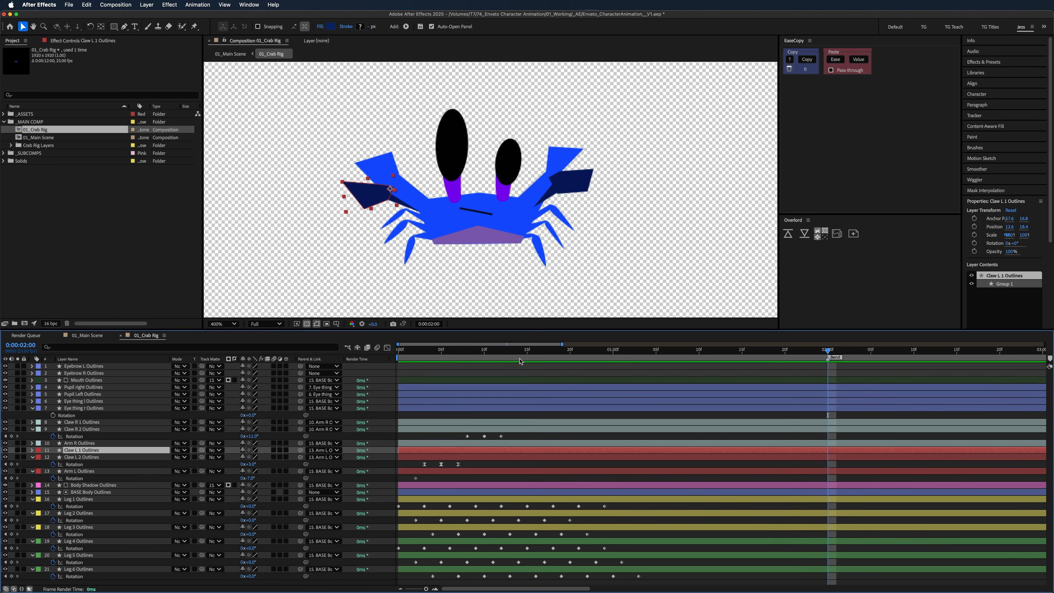
- Preview the crab animation from the start and return the current time to the marker at 0:00:02:00
click(398, 351)
key(space)
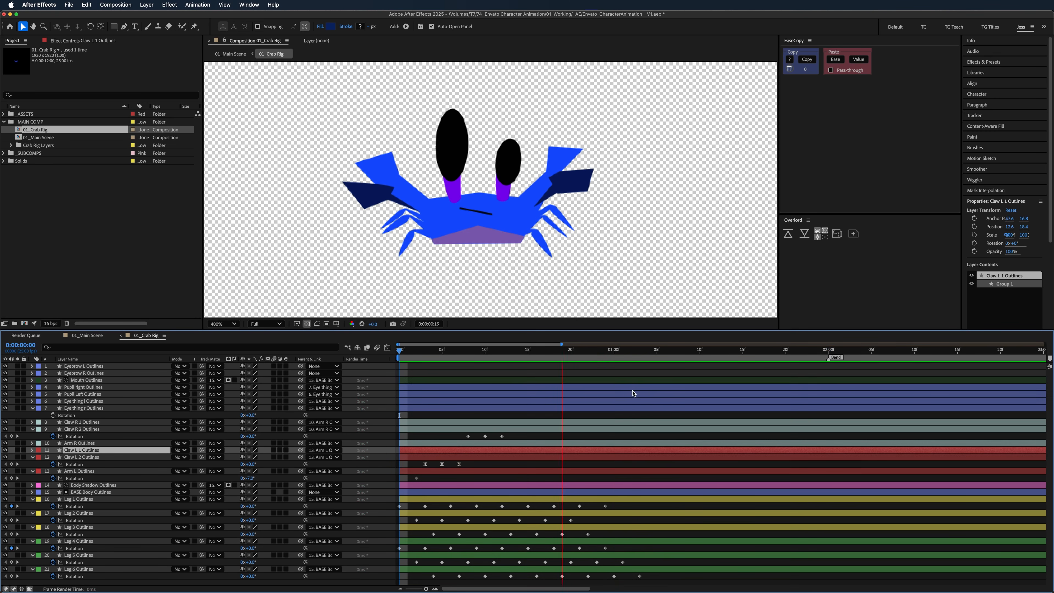
click(819, 358)
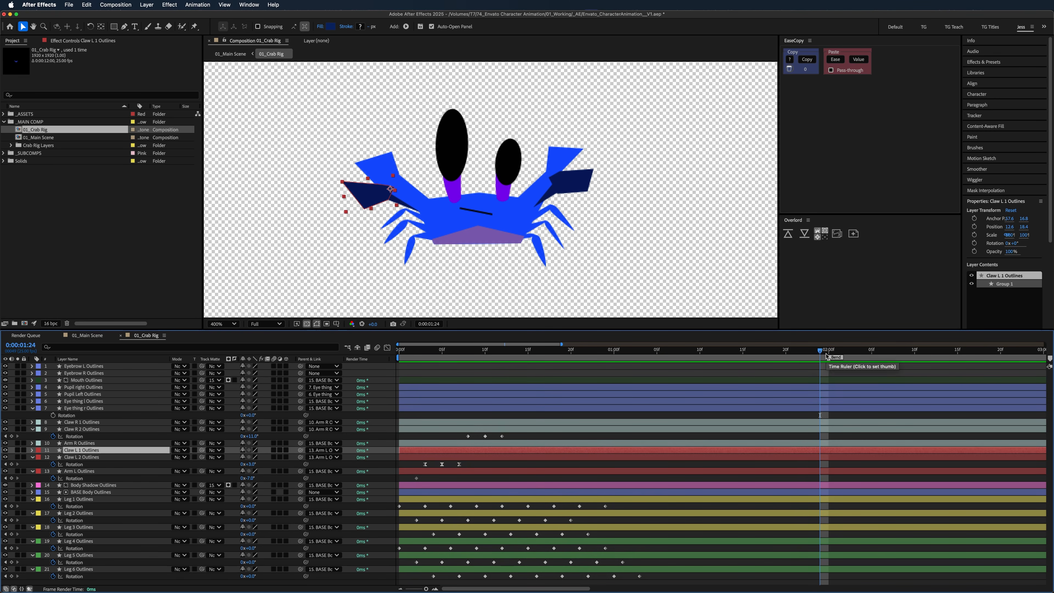
click(828, 356)
drag(805, 373, 771, 373)
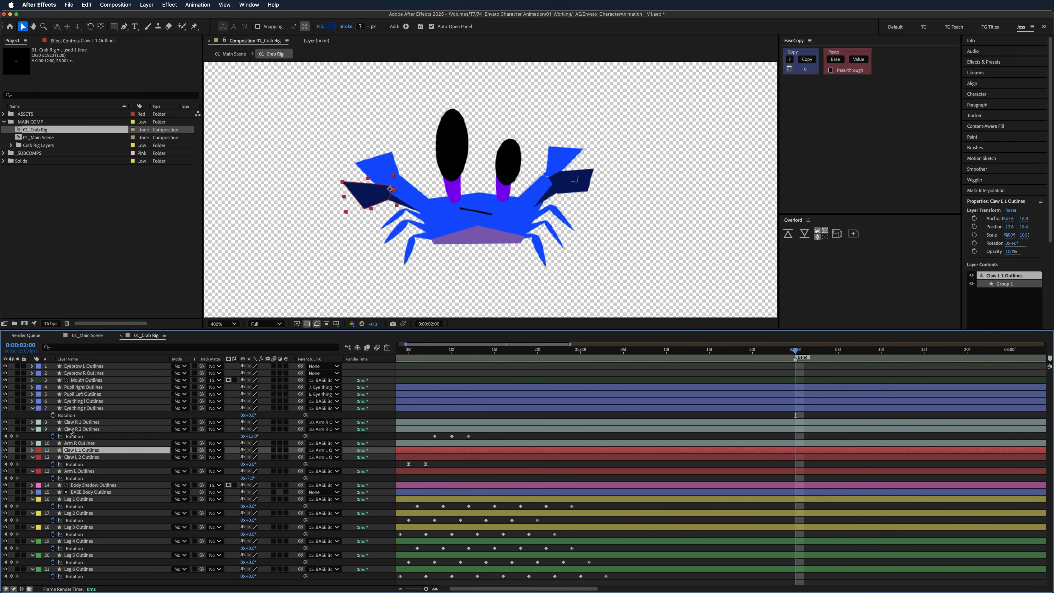
- Compare the crab with the storyboard pose in 01_Main Scene by hiding and showing the rig layer, and return to 01_Crab Rig
click(230, 53)
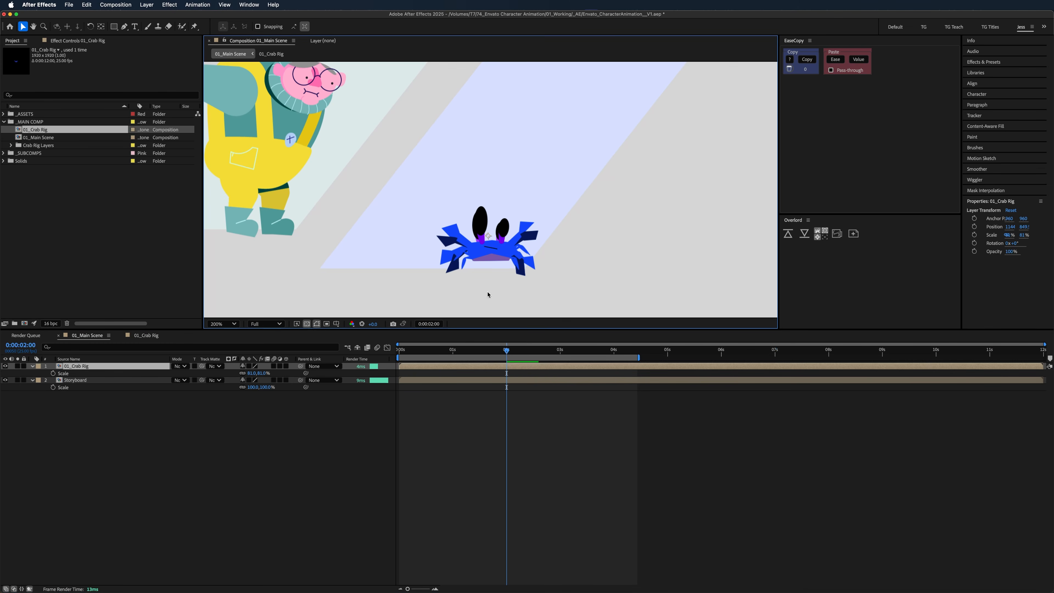
click(5, 366)
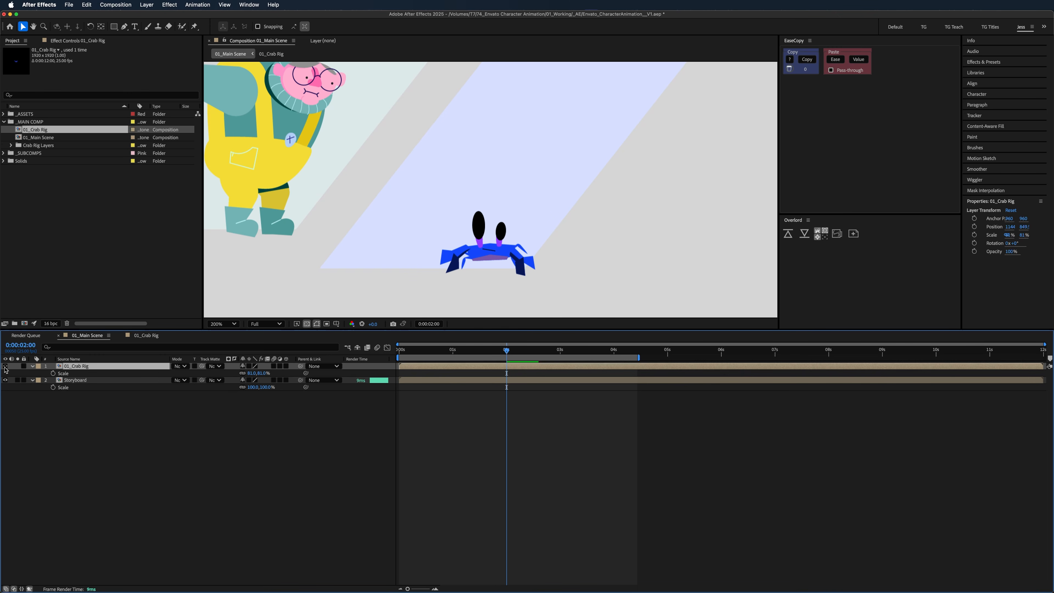
click(5, 366)
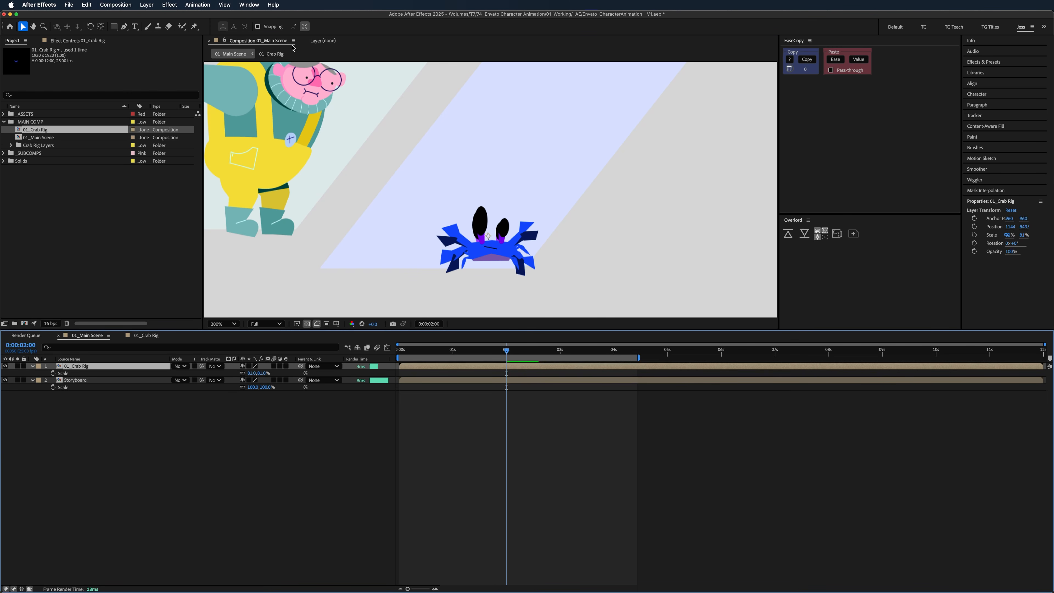
click(271, 54)
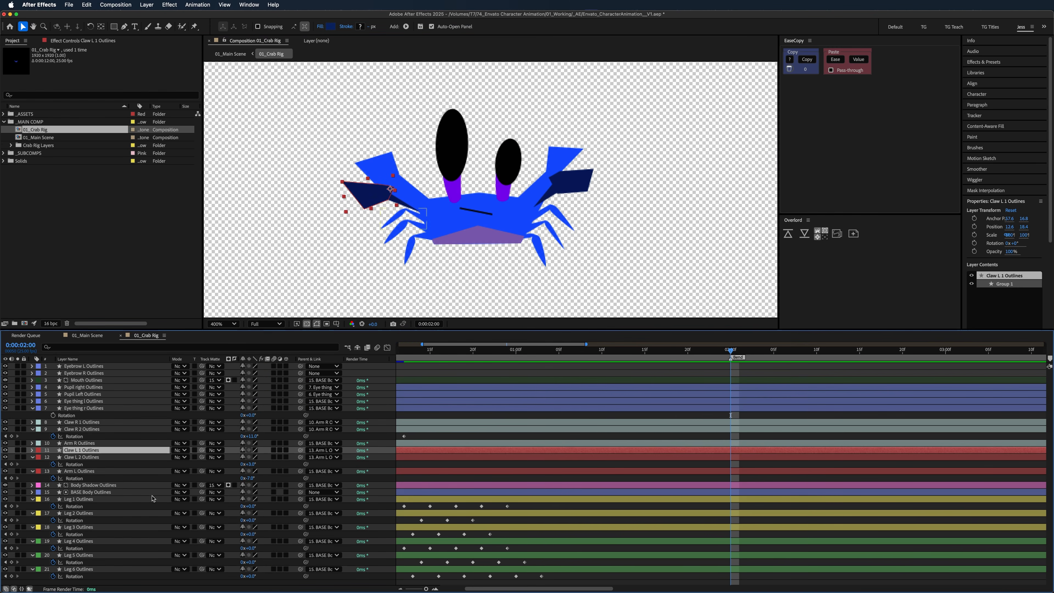
- Add rotation keyframes to Arm R and Arm L at 0:00:02:00 and shift them a few frames earlier
click(86, 443)
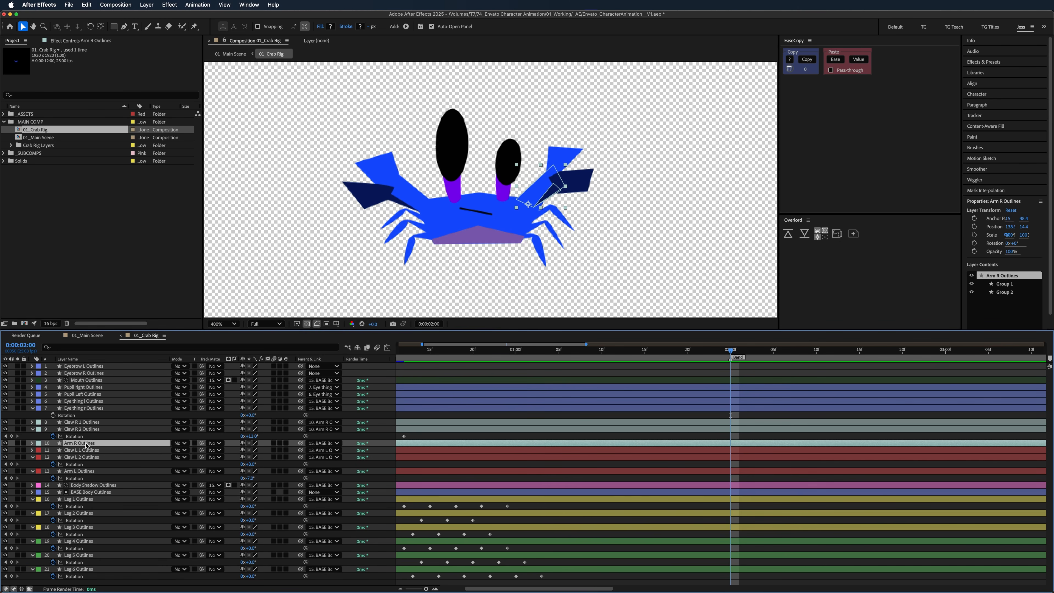
key(alt+shift+r)
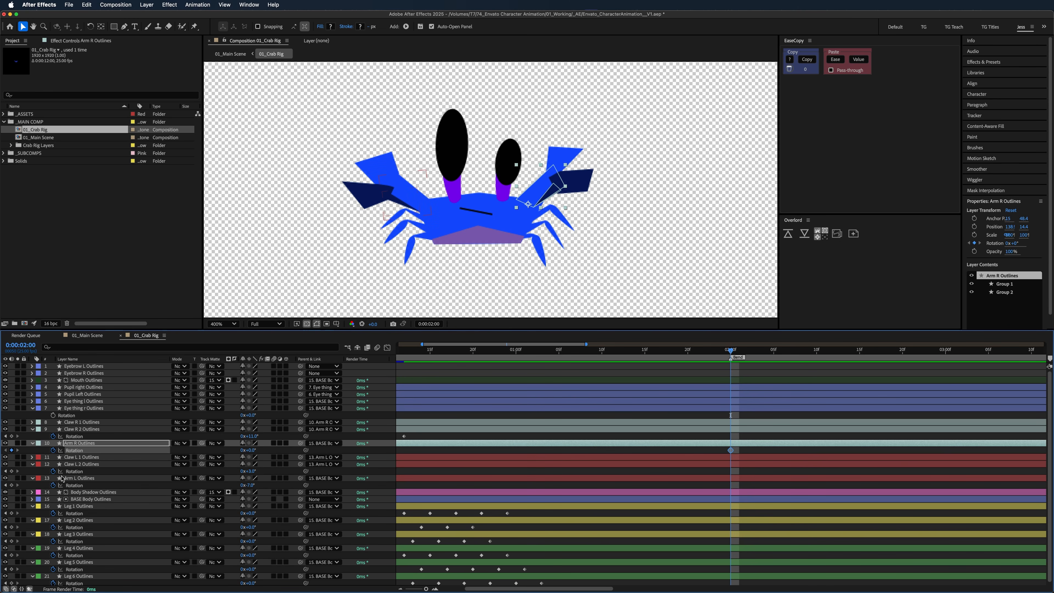
click(80, 478)
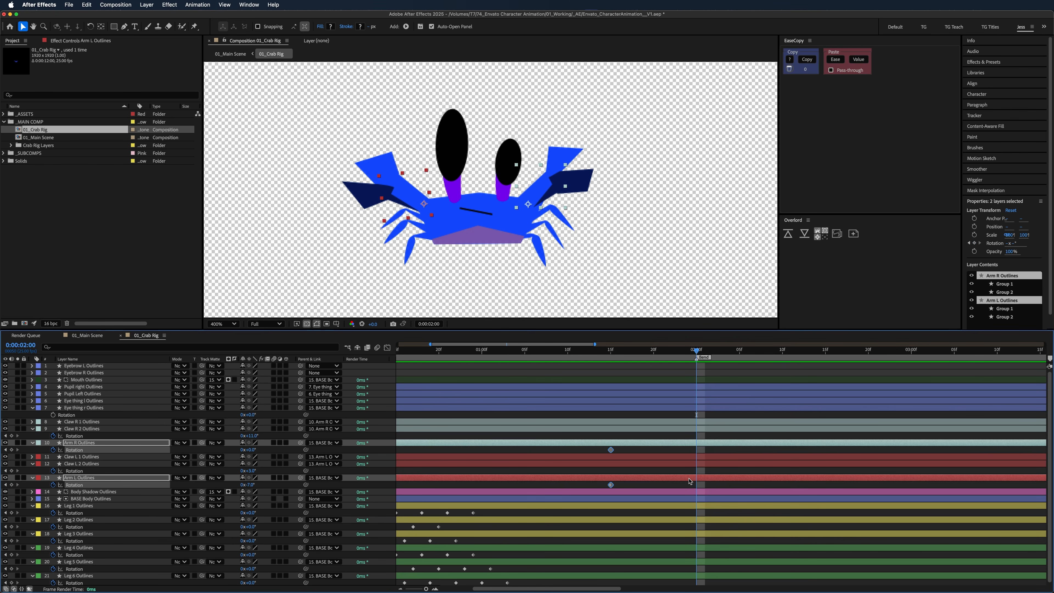
key(alt+shift+Left)
key(alt+shift+Right)
key(alt+Left)
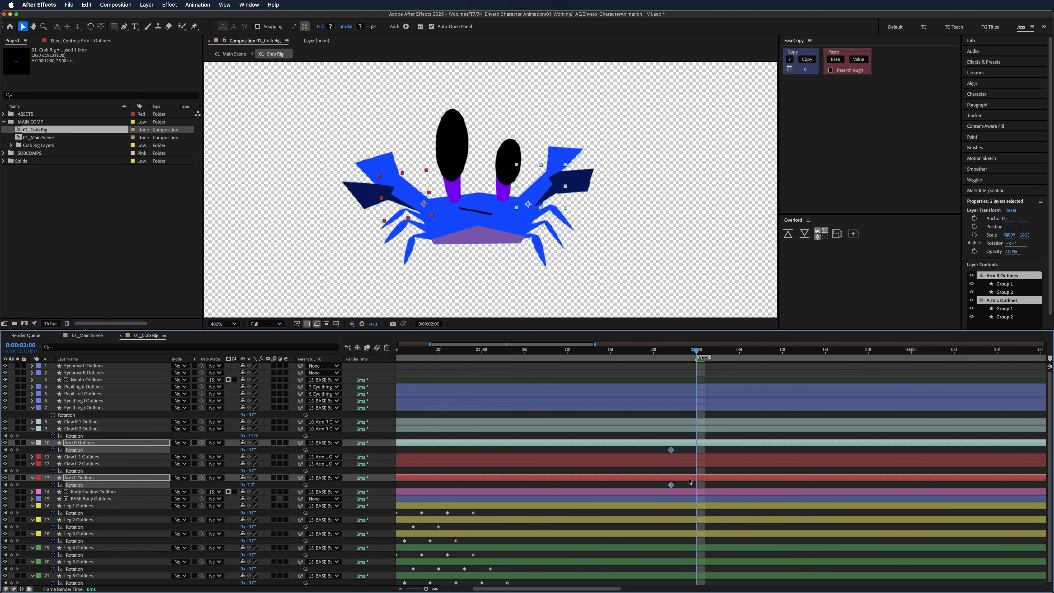
key(alt+Right)
key(alt+Left)
key(alt+Left)
- Try changing the rotation of both arms at 0:00:02:00 and undo it
click(298, 450)
drag(249, 450, 228, 493)
key(super+z)
- Add position keyframes to both arms, shift them two frames earlier, and lower the arms at 0:00:02:00
click(683, 429)
click(685, 443)
super+click(689, 477)
key(p)
key(alt+p)
key(alt+Left)
key(alt+Left)
drag(258, 450, 262, 450)
click(690, 452)
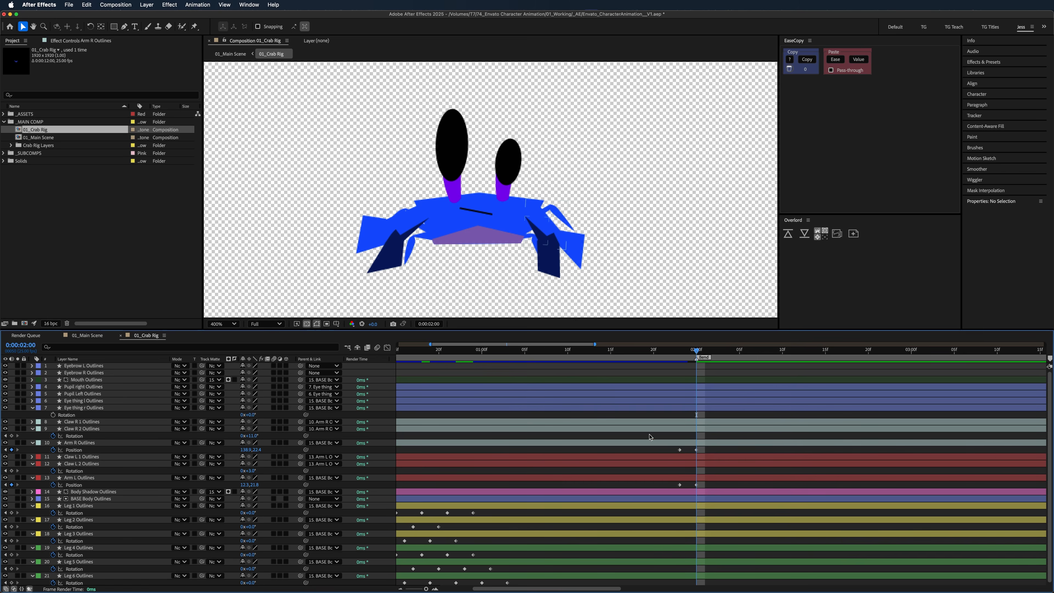
- Add a path keyframe to BASE Body Outlines, move it to 0:00:01:23, and lower the body's upper points at 0:00:02:00
click(486, 216)
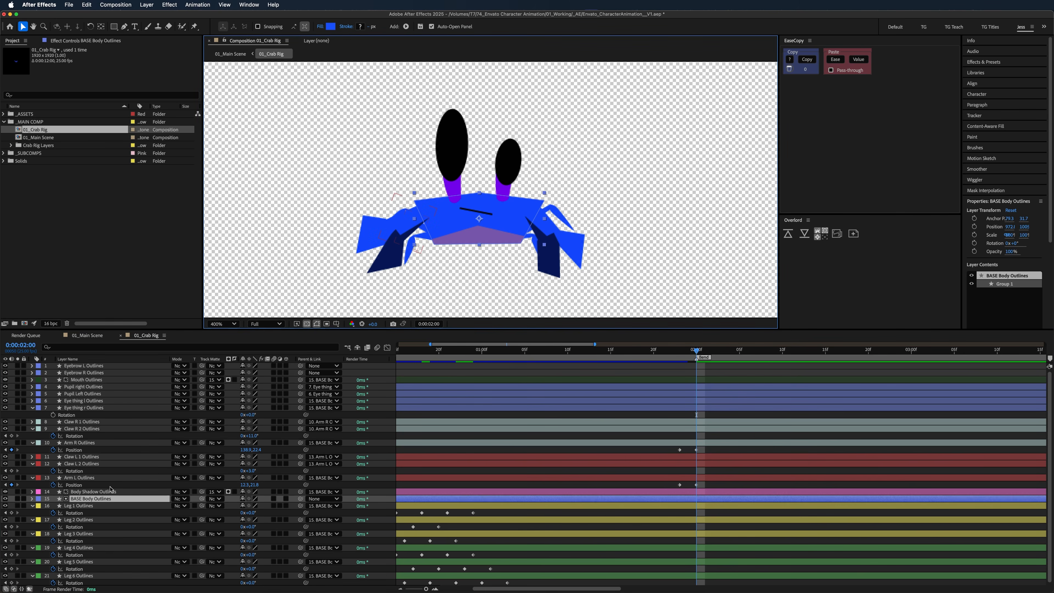
key(u)
key(u)
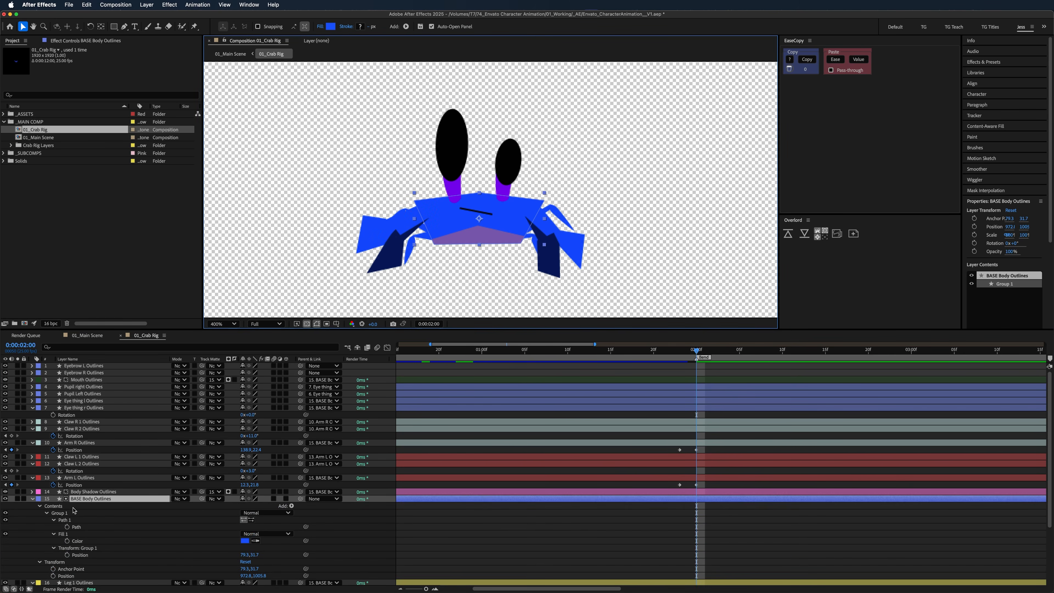
scroll(77, 511, down, 1)
click(67, 526)
click(684, 521)
drag(697, 526, 679, 527)
drag(399, 187, 569, 239)
drag(545, 203, 545, 208)
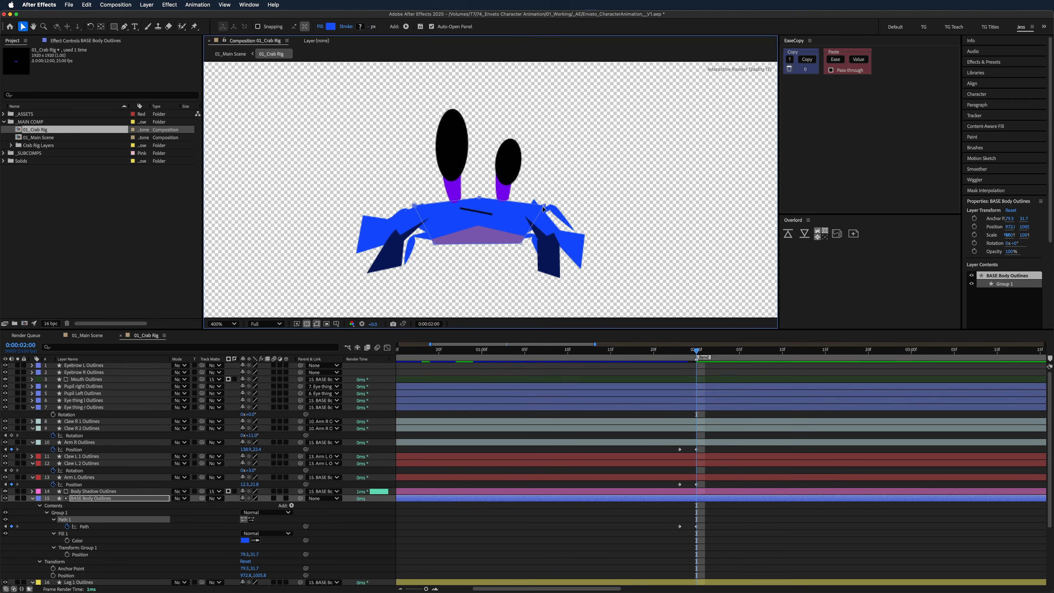
- Keyframe the positions of the mouth and body shadow from 0:00:01:23 and lower both at 0:00:02:00
click(590, 534)
drag(478, 211, 479, 219)
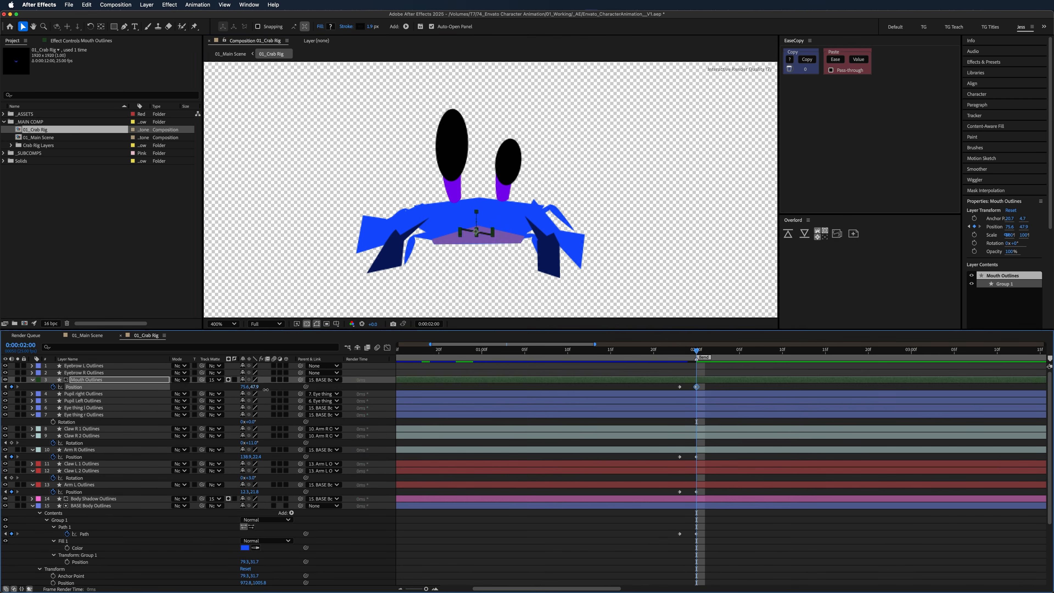
click(479, 236)
key(alt+p)
drag(696, 506, 696, 506)
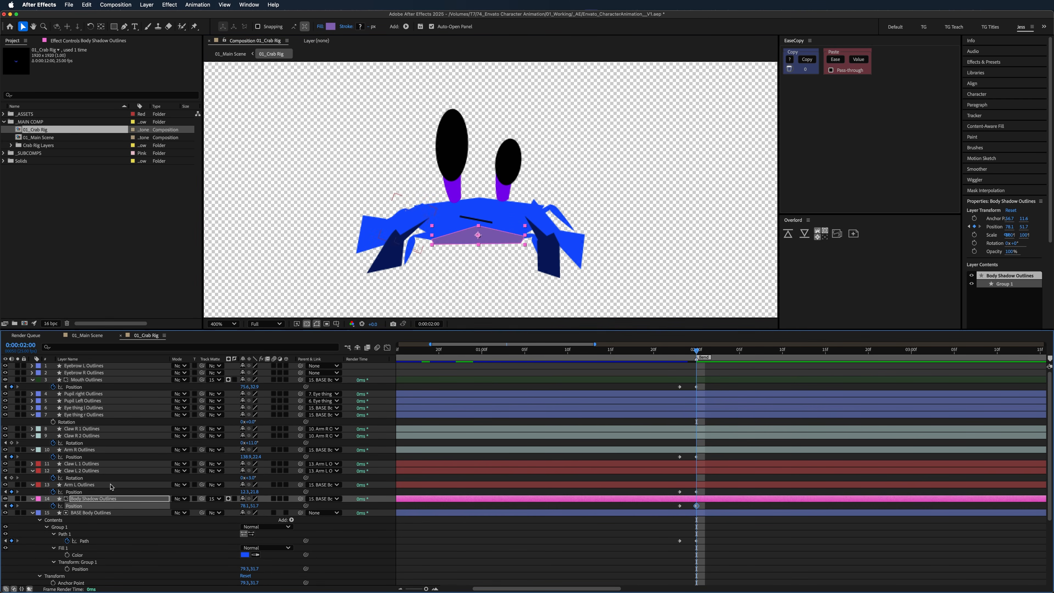
drag(696, 506, 680, 506)
drag(478, 235, 478, 238)
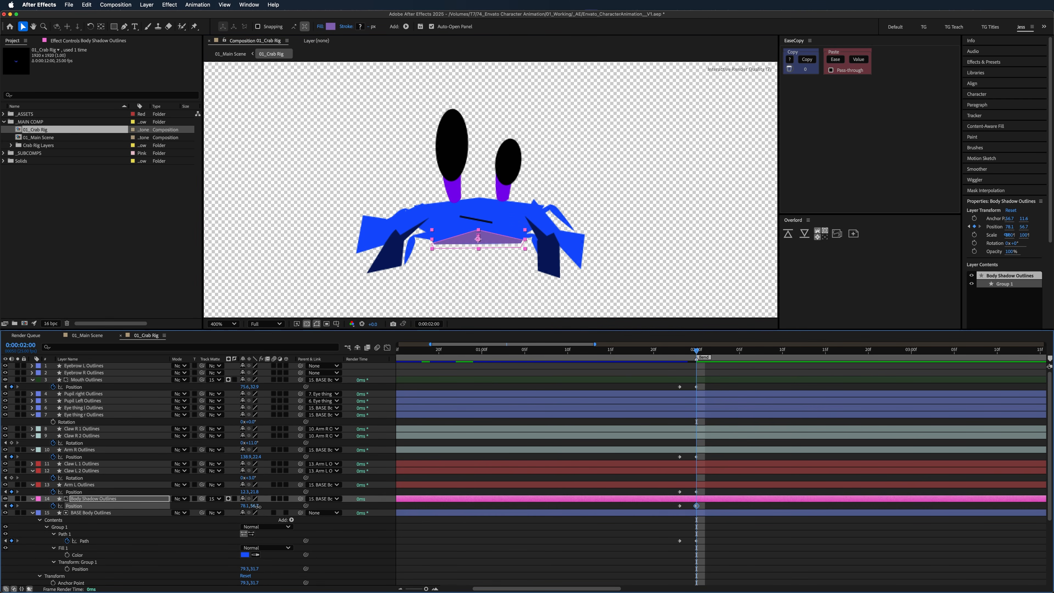
click(693, 371)
mouse_move(696, 351)
mouse_down()
mouse_move(680, 353)
mouse_move(693, 371)
mouse_up()
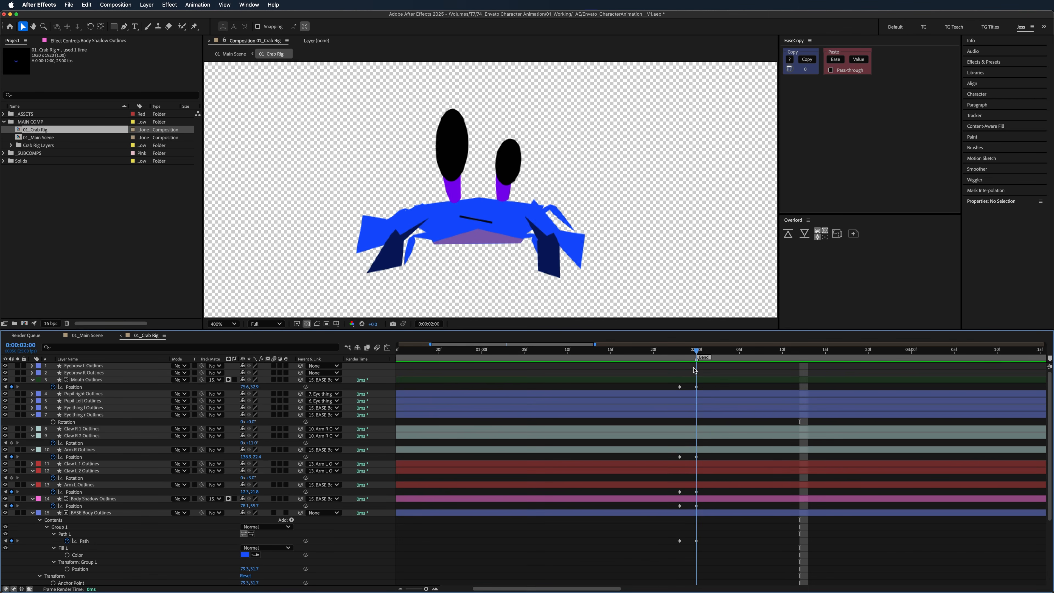
- Add position keyframes to all six legs, shift them two frames earlier, and raise the legs at 0:00:02:00
scroll(93, 518, down, 5)
click(99, 504)
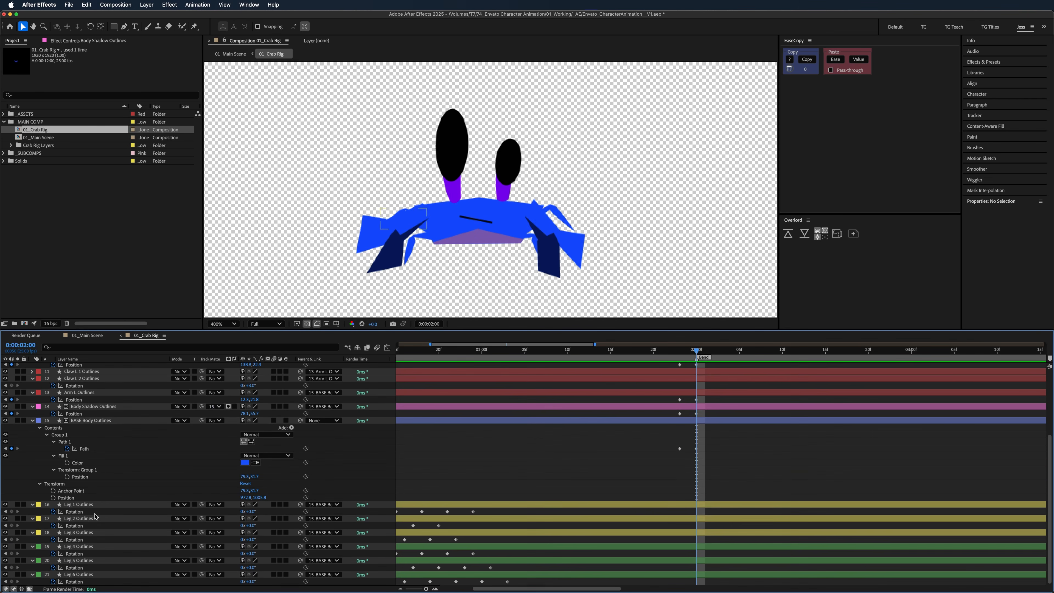
shift+click(100, 575)
key(p)
click(53, 512)
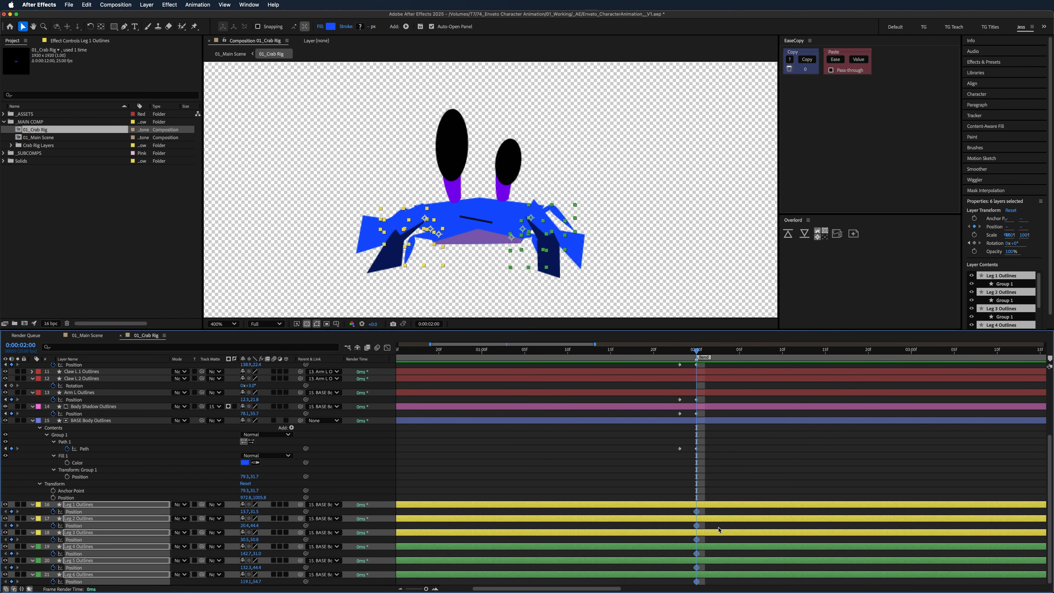
drag(699, 514, 680, 519)
drag(254, 515, 246, 516)
key(j)
key(F2)
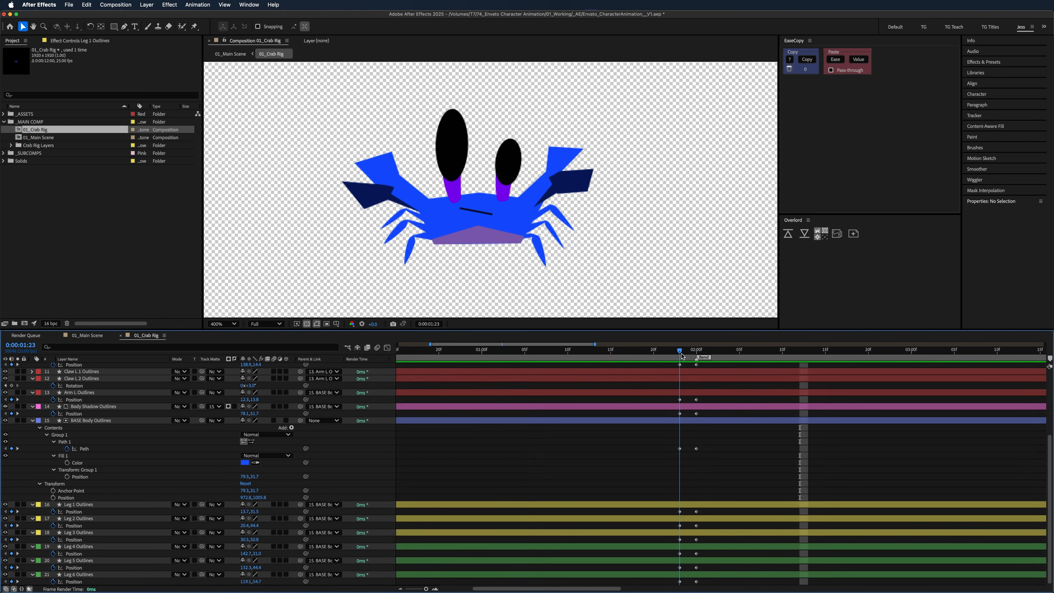
- Keyframe the positions of Eye thing l and Eye thing r from 0:00:01:23 and lower both at 0:00:02:00
scroll(101, 420, up, 5)
click(89, 401)
click(91, 408)
shift+click(93, 416)
key(p)
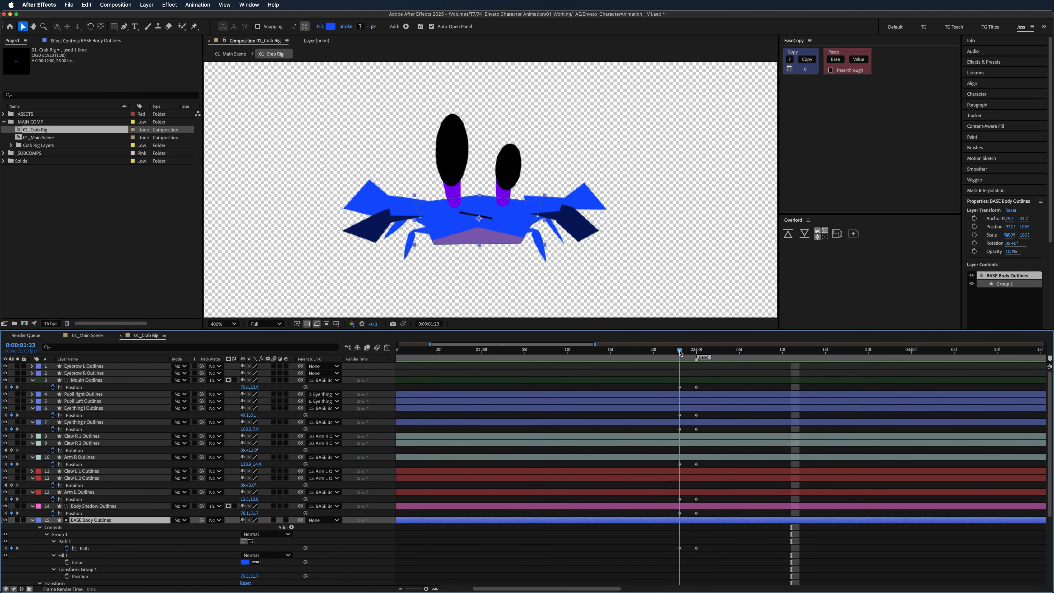
- Copy the 0:00:01:23 keyframes of the mouth, eye stalks, arm positions, body shadow, body path and legs to 0:00:02:04
drag(680, 353, 731, 361)
click(727, 382)
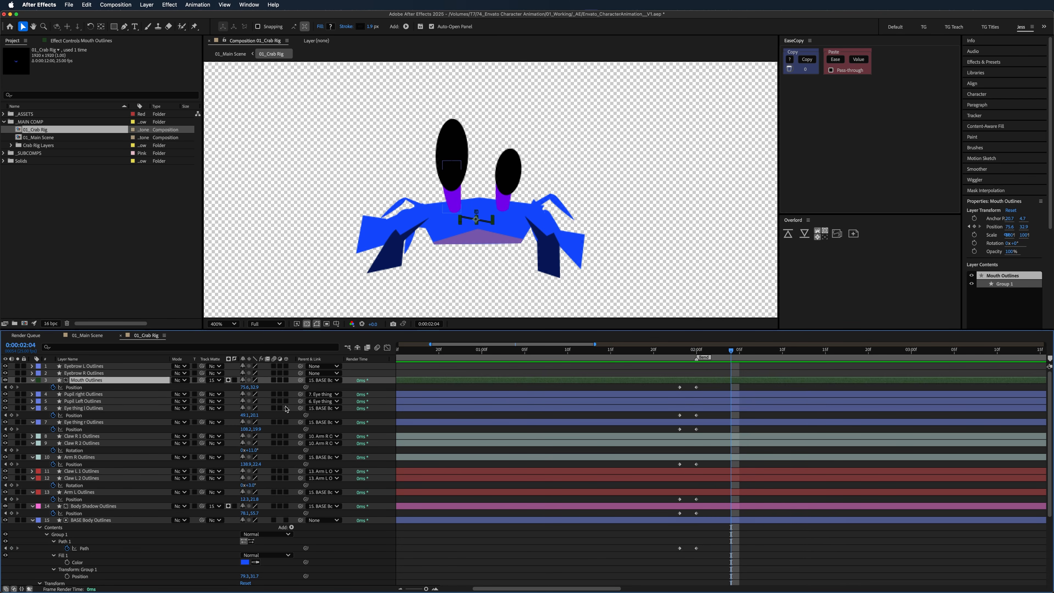
click(755, 526)
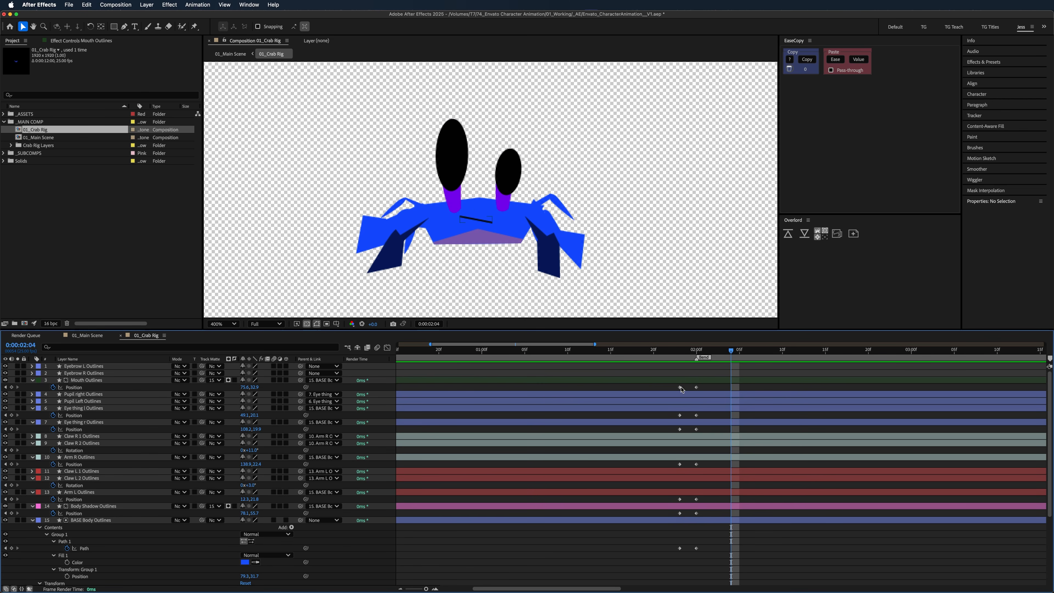
click(680, 387)
click(680, 499)
click(680, 548)
key(super+c)
key(super+v)
scroll(680, 541, down, 3)
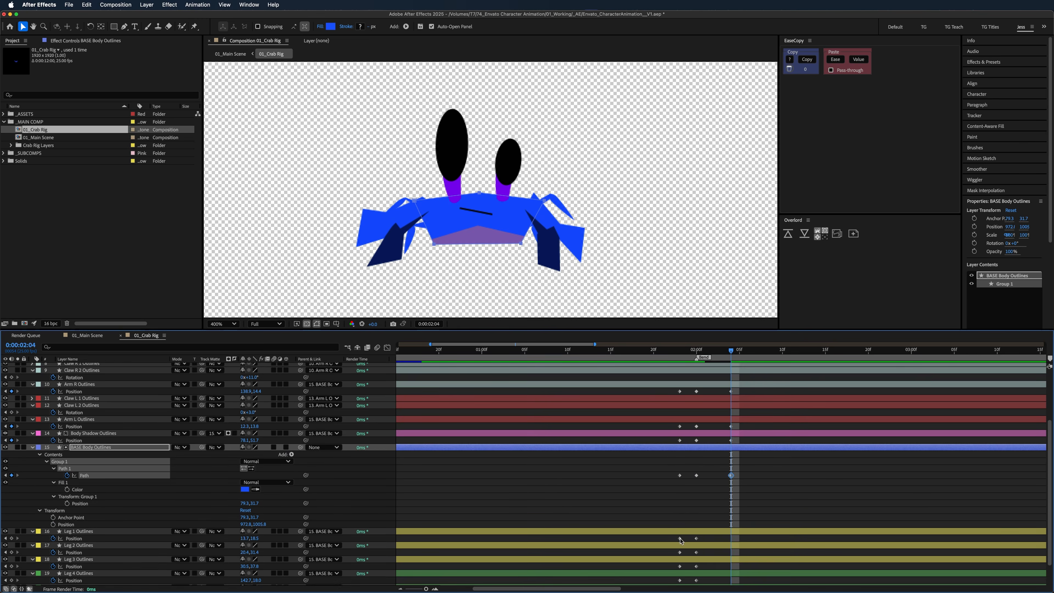
scroll(664, 490, up, 3)
- Reveal the rotation of Arm R and Arm L and copy their first rotation keyframes to 0:00:02:04
click(99, 430)
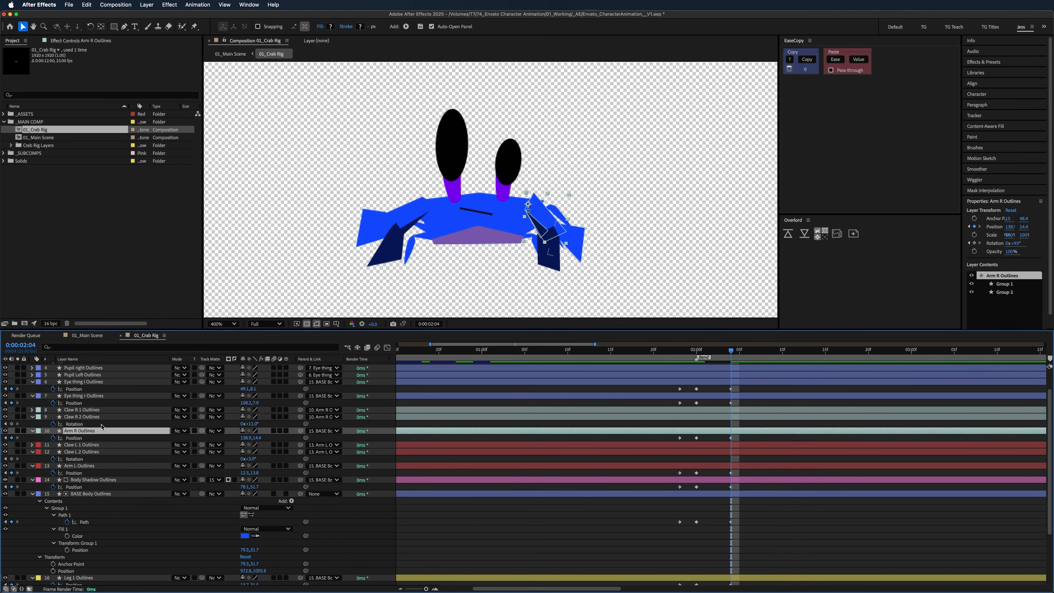
key(shift+r)
click(101, 473)
key(shift+r)
click(679, 445)
key(super+v)
click(680, 486)
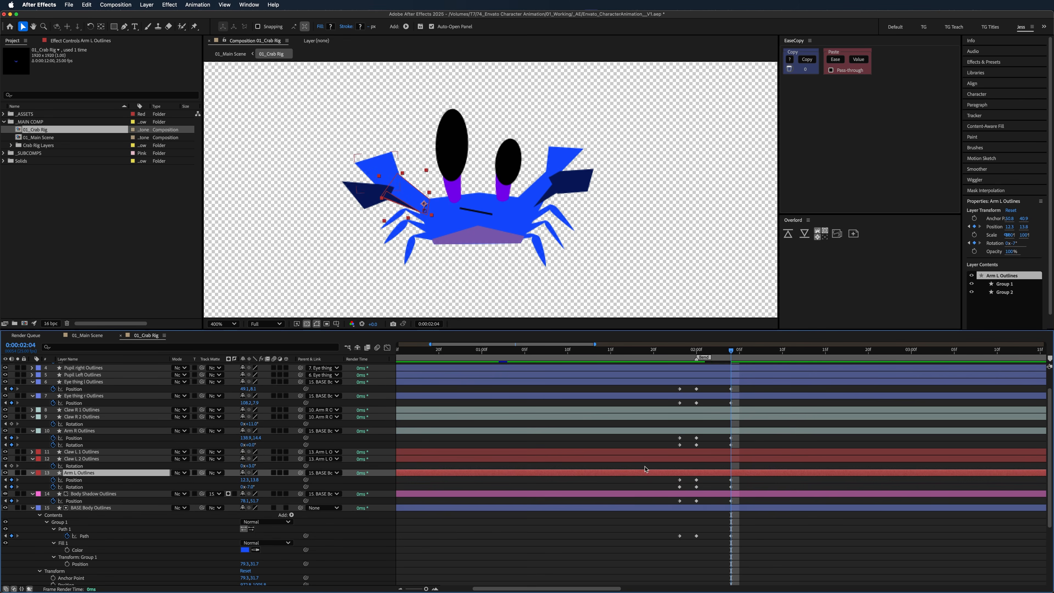
- Shift the starting keyframes of all crab parts two frames earlier to 0:00:01:21 and play back the bend
drag(731, 350, 672, 350)
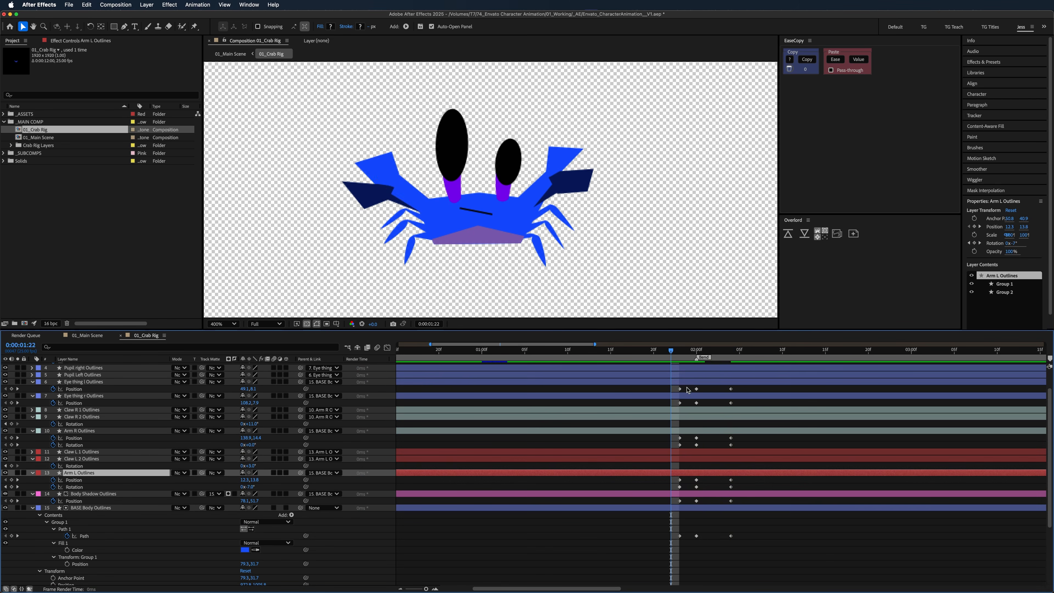
click(682, 356)
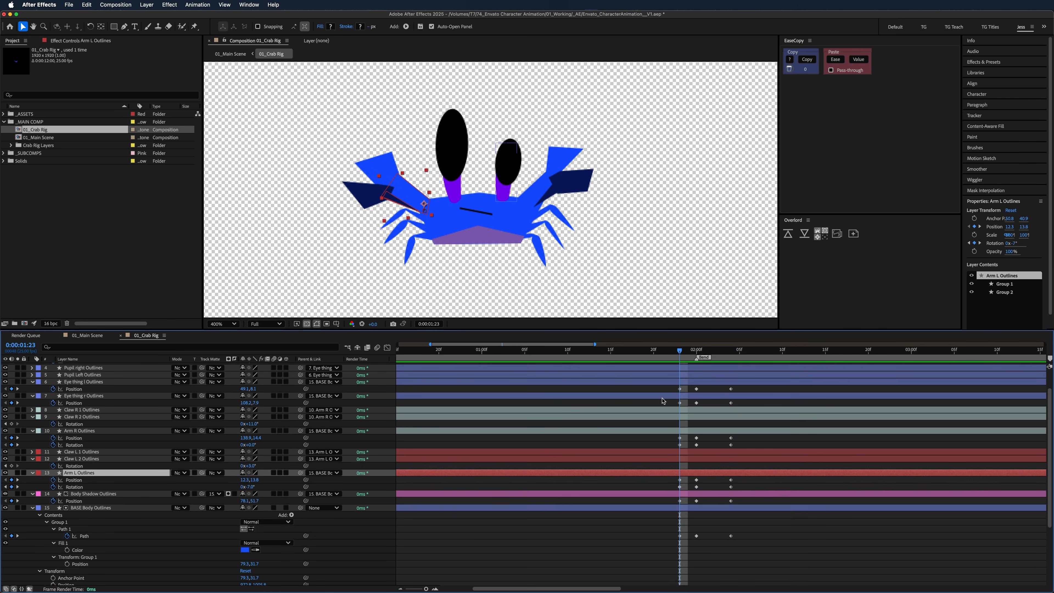
click(662, 406)
drag(666, 392, 665, 587)
drag(680, 352, 654, 353)
key(space)
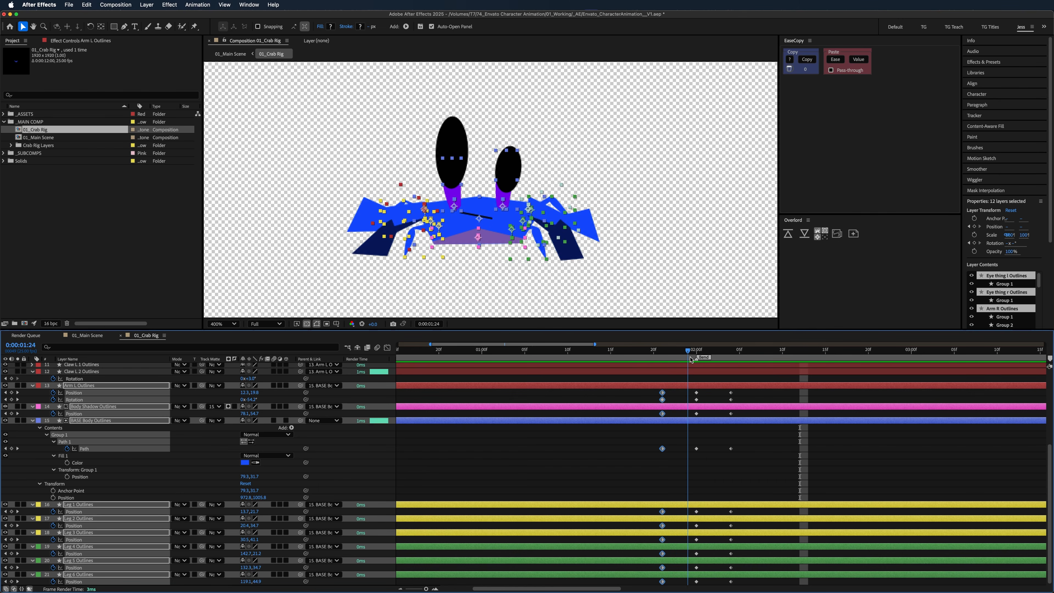
key(space)
key(space)
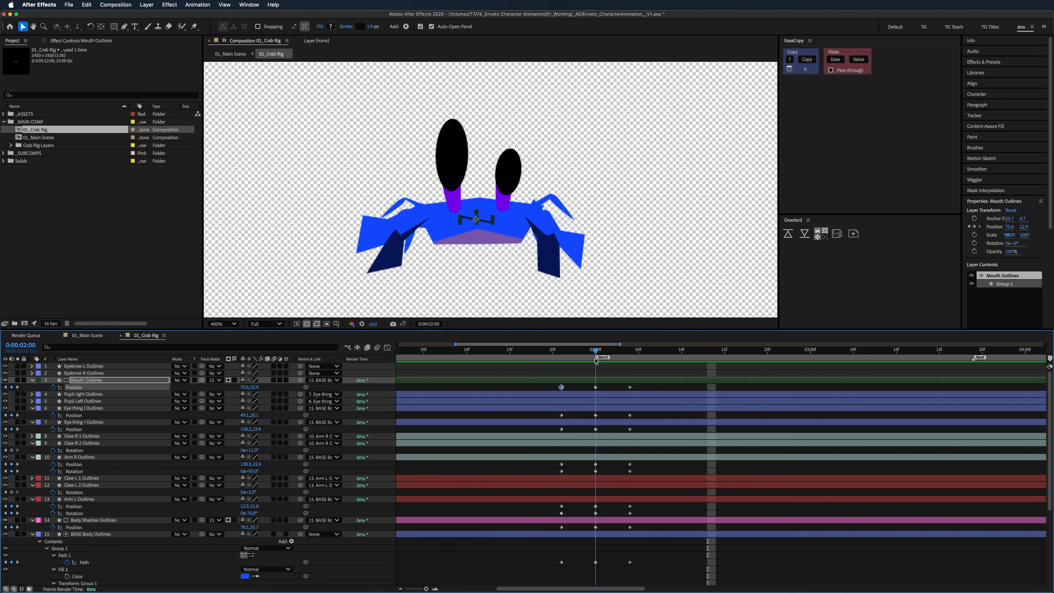
- Move the last keyframes of all crab parts to 0:00:02:08
drag(608, 357, 665, 514)
click(652, 491)
scroll(651, 491, up, 1)
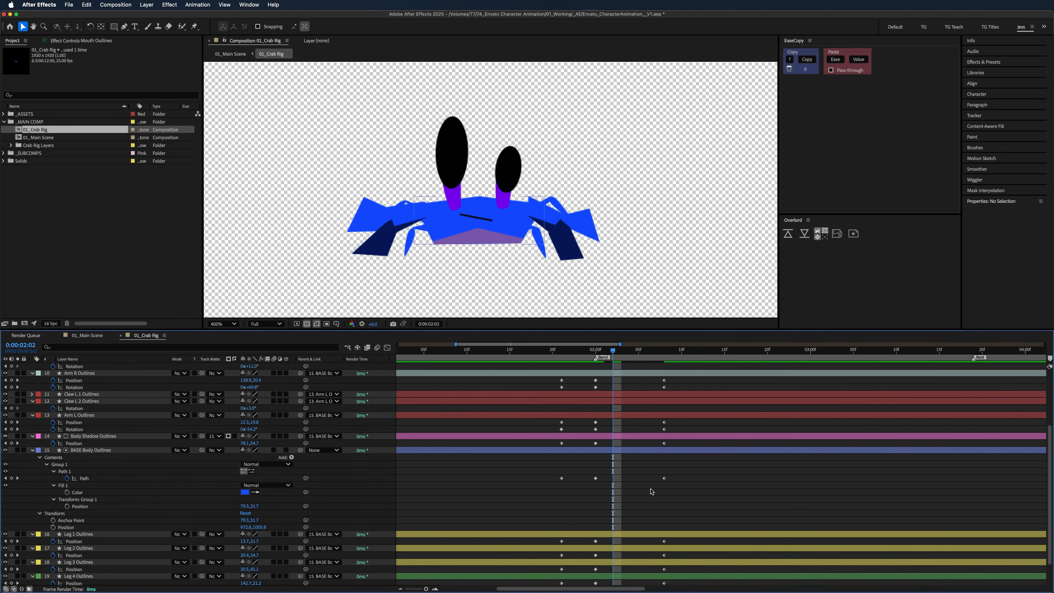
- Copy the 0:00:02:00 position keyframes of the mouth and both eye stalks to 0:00:02:02
scroll(592, 412, up, 1)
right_click(598, 386)
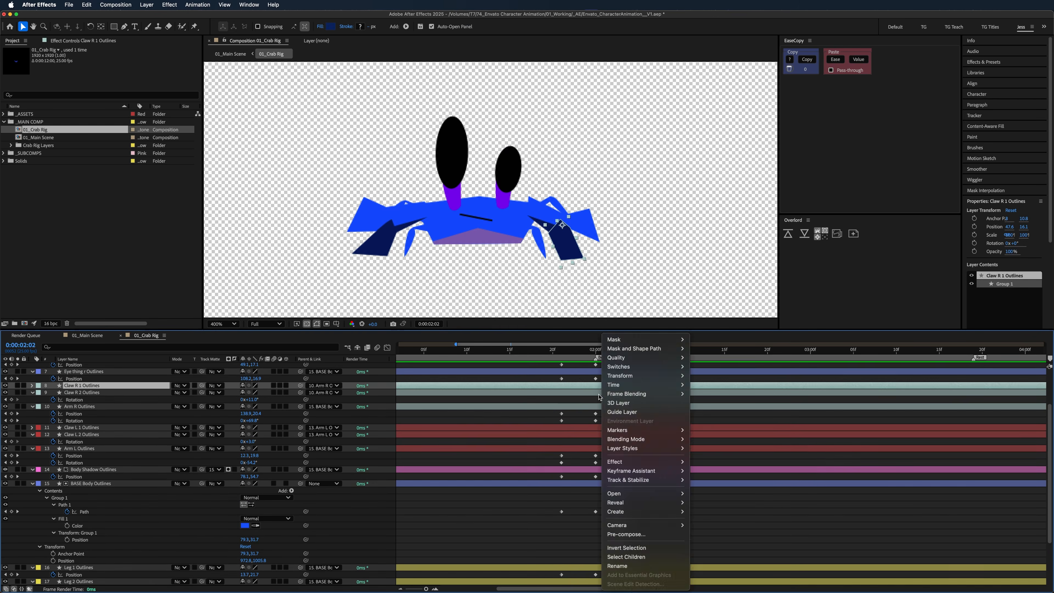
click(590, 405)
scroll(591, 405, up, 4)
click(596, 387)
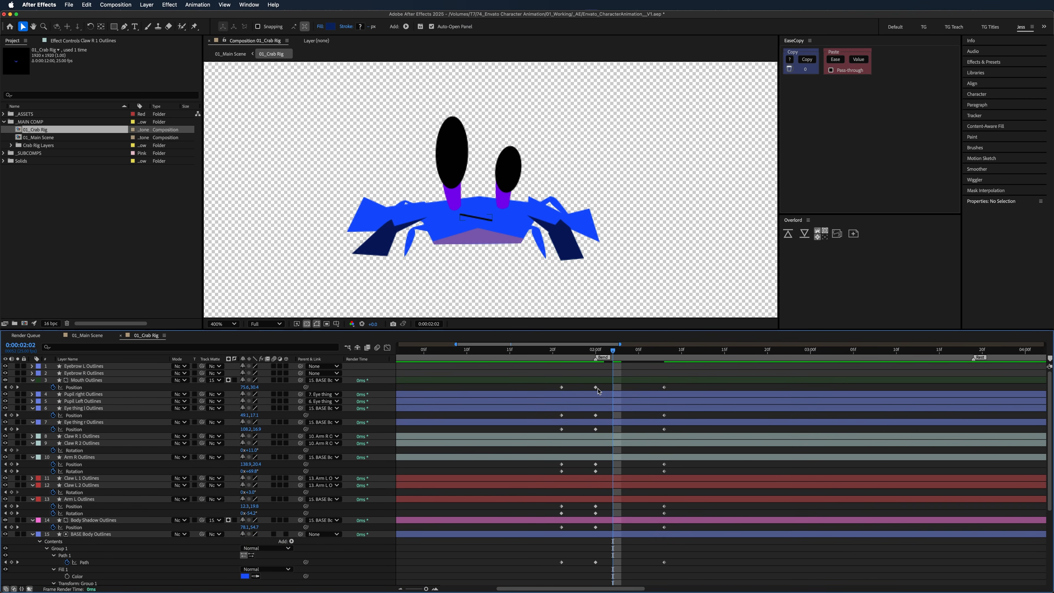
key(super+c)
key(super+v)
click(596, 415)
key(super+c)
key(super+v)
click(596, 429)
key(super+c)
key(super+v)
- Copy the 0:00:02:00 position and rotation keyframes of Arm R and Arm L to 0:00:02:02
drag(590, 461, 606, 511)
key(super+c)
key(super+v)
scroll(598, 477, down, 1)
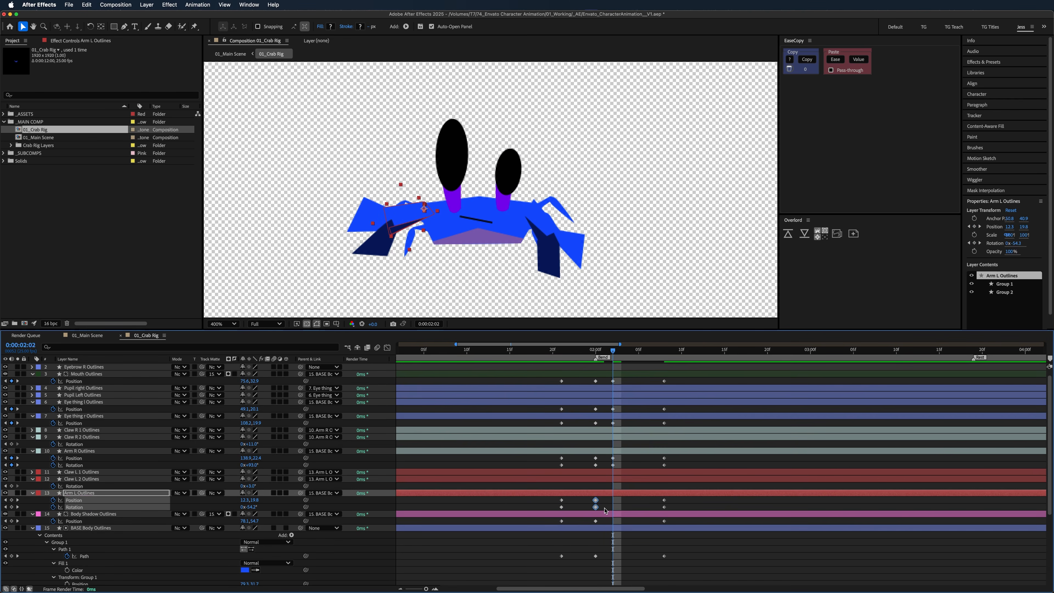
key(super+c)
key(super+v)
- Copy the body shadow's position keyframe and the base body's path keyframe from 0:00:02:00 to 0:00:02:02
scroll(603, 514, down, 2)
click(595, 496)
key(super+c)
key(super+v)
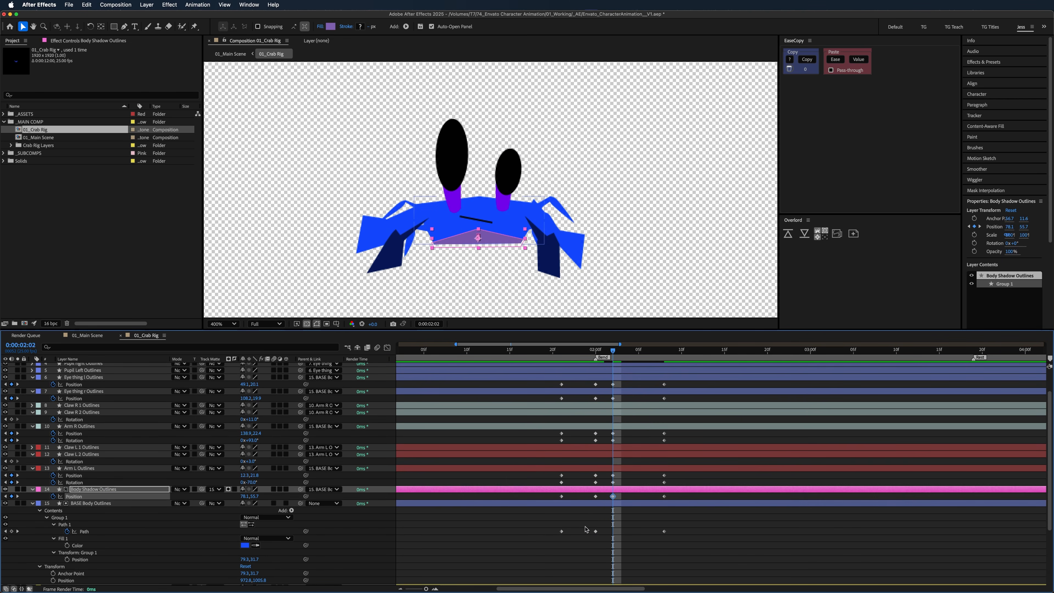
click(595, 531)
key(super+c)
key(super+v)
- Copy the 0:00:02:00 position keyframes of Leg 1, Leg 2 and Leg 3 to 0:00:02:02
scroll(606, 540, down, 3)
click(595, 529)
key(super+c)
key(super+v)
click(595, 544)
key(super+c)
key(super+v)
click(596, 558)
key(super+c)
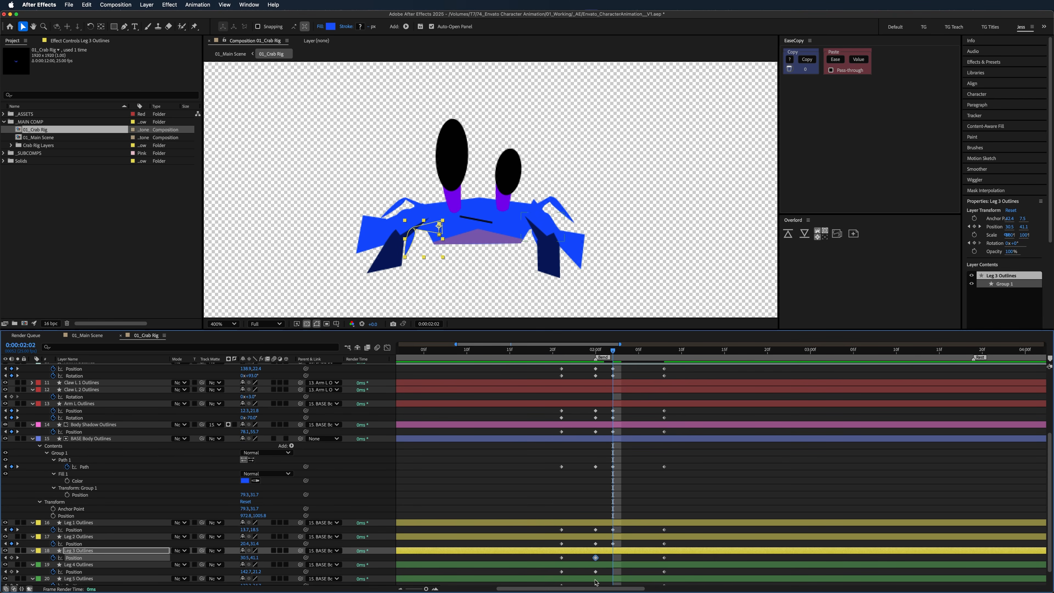
key(super+v)
- Copy the 0:00:02:00 position keyframes of Leg 4, Leg 5 and Leg 6 to 0:00:02:02
click(595, 571)
key(super+c)
key(super+v)
scroll(599, 575, down, 2)
click(596, 567)
key(super+c)
key(super+v)
click(595, 581)
key(super+c)
key(super+v)
click(607, 379)
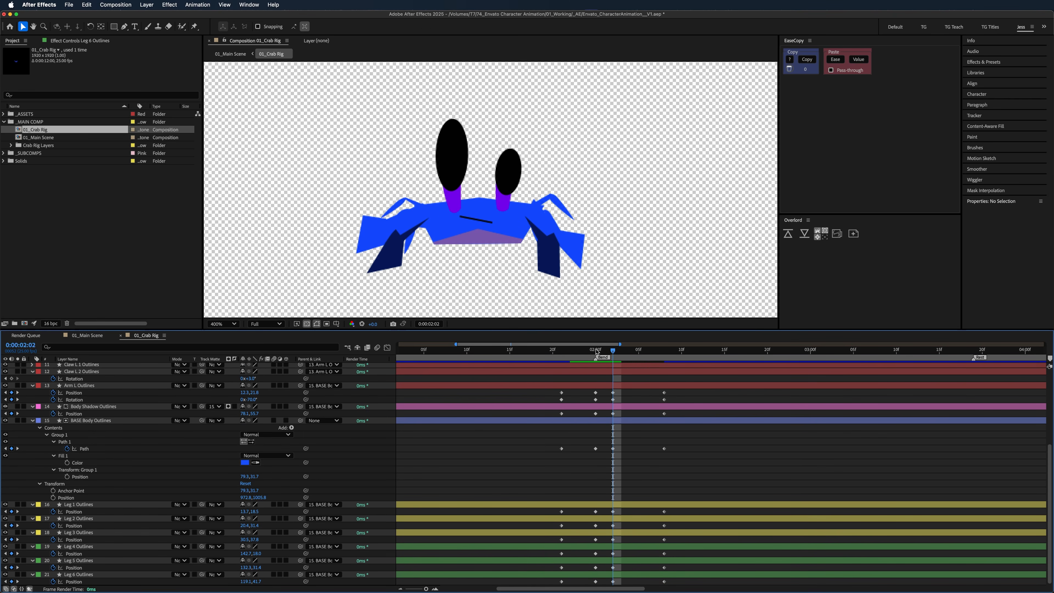
- Play back the crab's bend-and-rise movement, and review it in 01_Main Scene around 0:00:02:07
click(553, 350)
key(space)
key(space)
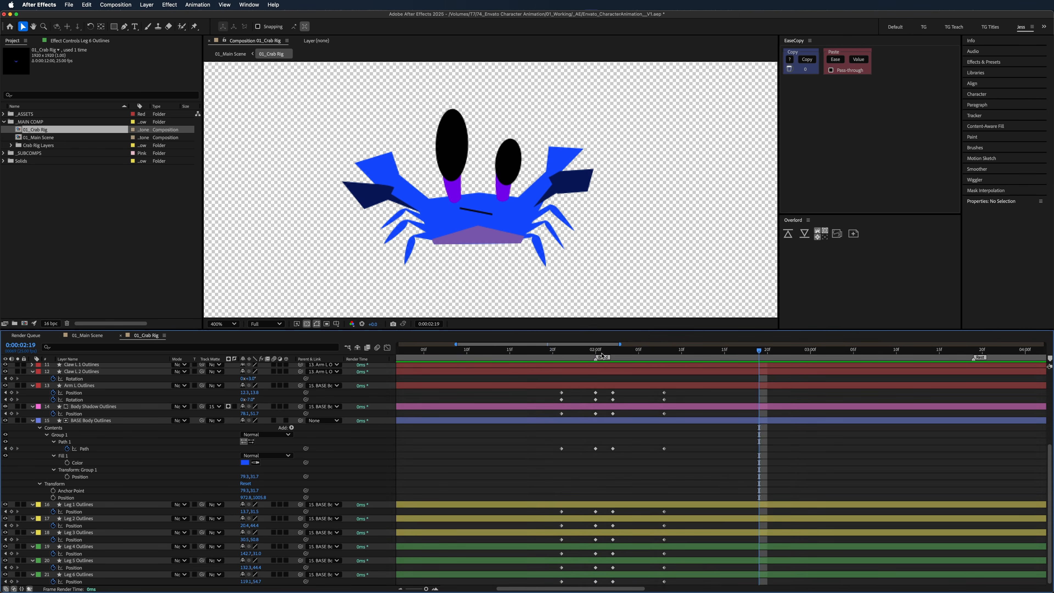
drag(601, 350, 536, 350)
key(space)
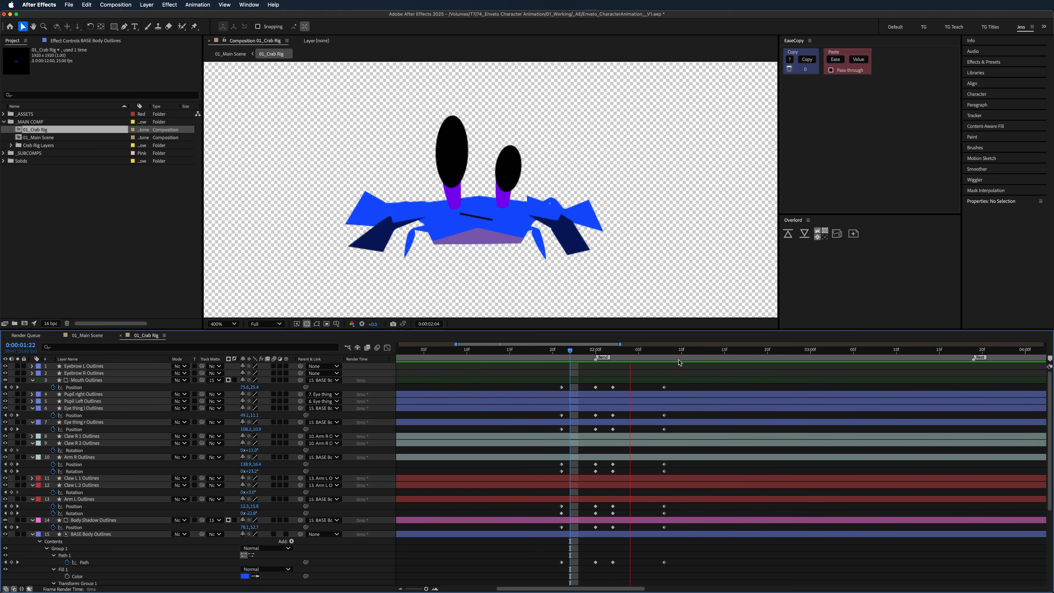
key(space)
drag(699, 353, 665, 356)
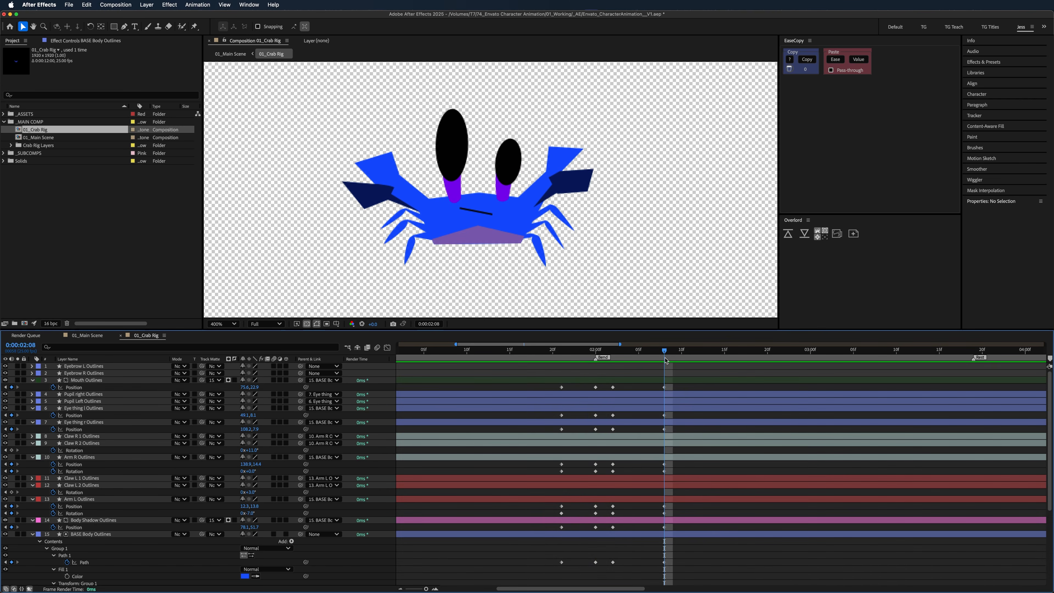
click(229, 53)
mouse_move(510, 351)
mouse_down()
mouse_move(498, 353)
mouse_move(521, 362)
mouse_up()
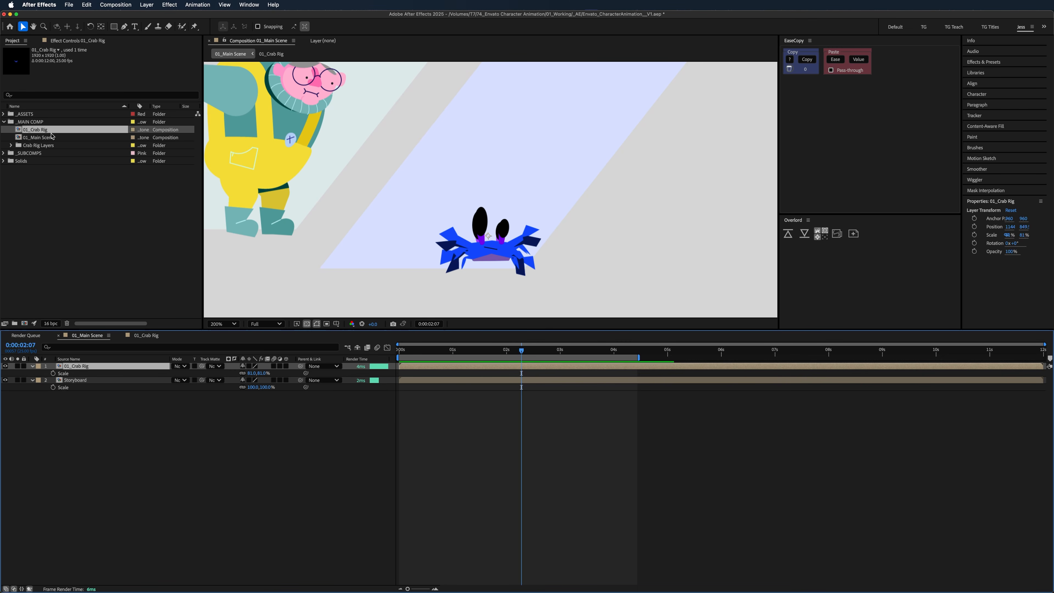
- Create a new composition from 01_Crab Rig and scale its crab layer up to about 284%
drag(48, 133, 25, 324)
key(s)
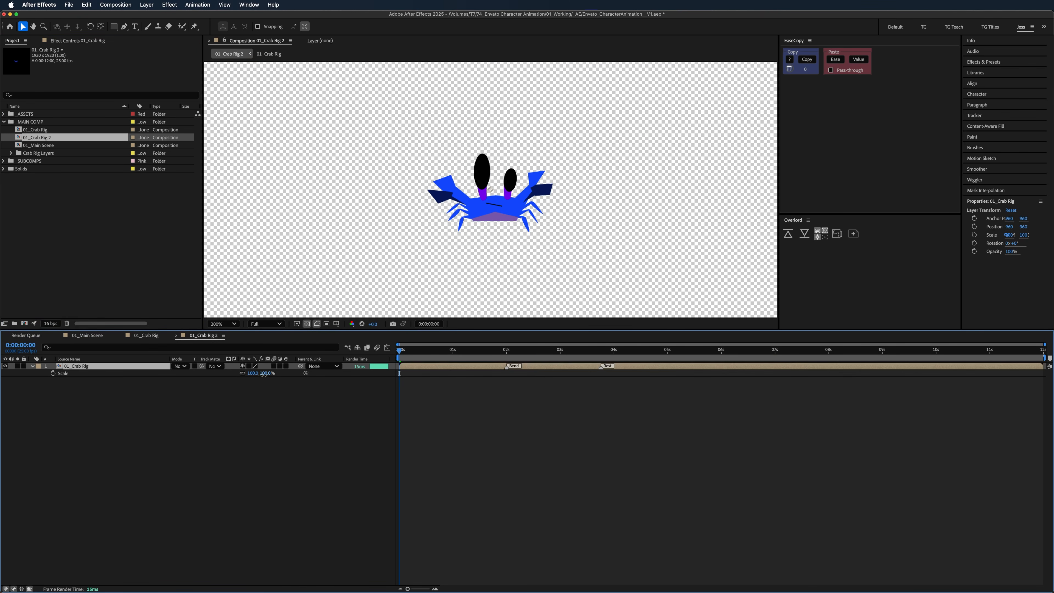
drag(263, 374, 302, 402)
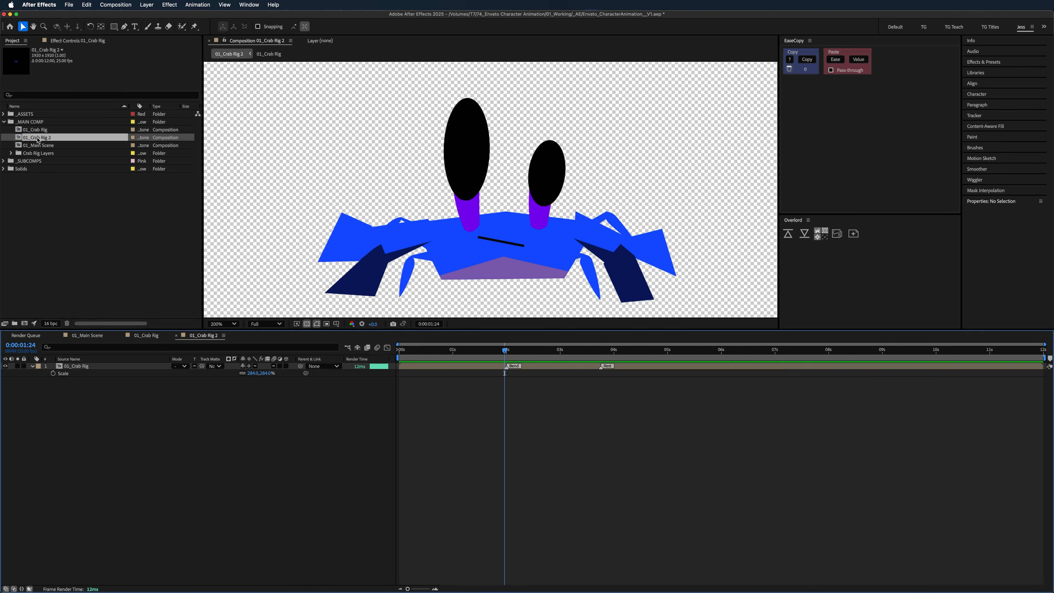
- Remove the 01_Crab Rig 2 composition and return to 01_Main Scene
click(40, 132)
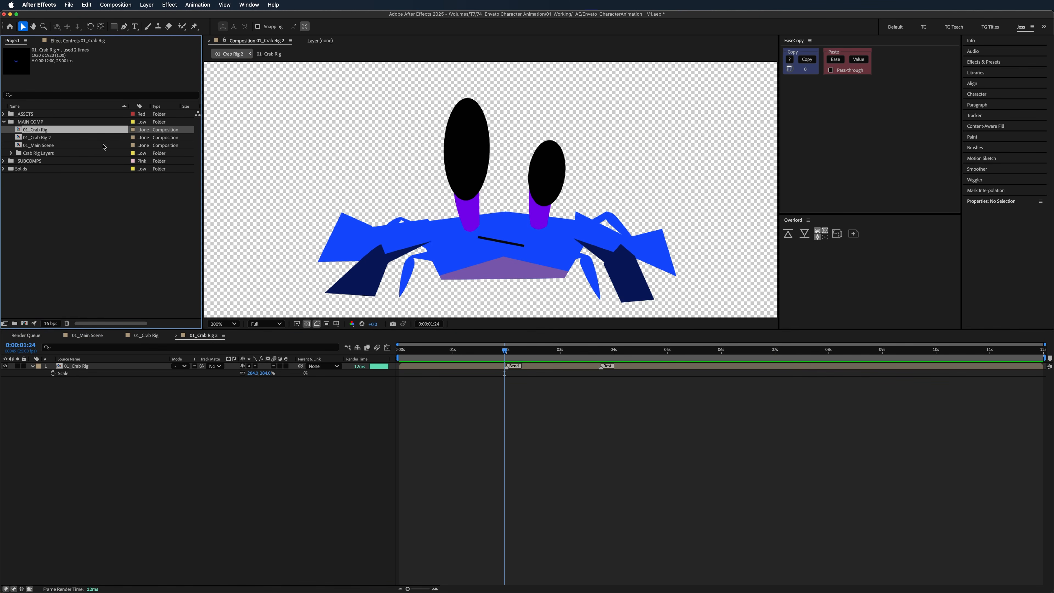
click(58, 146)
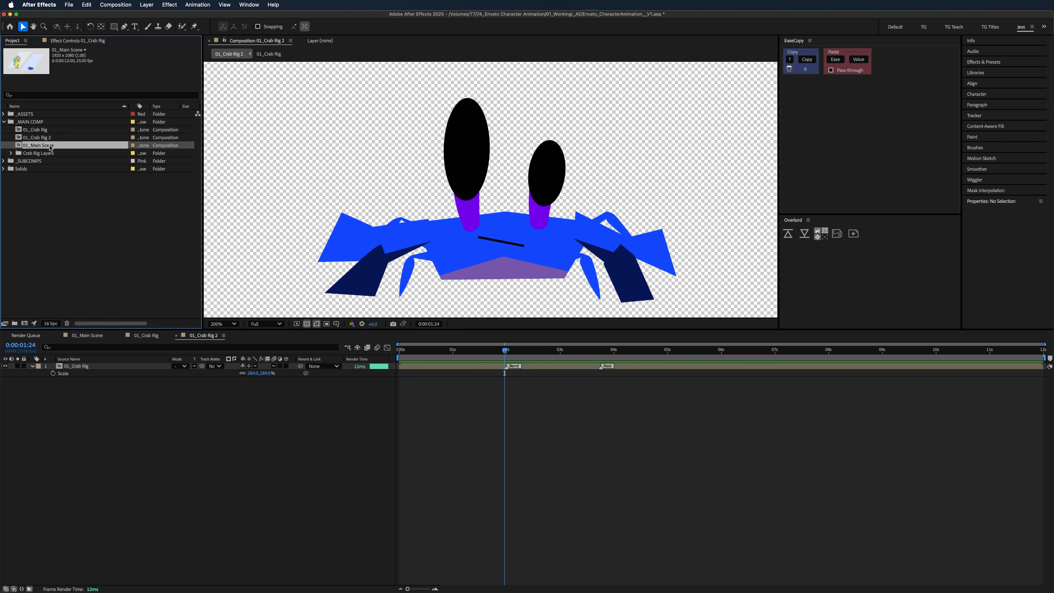
double_click(48, 148)
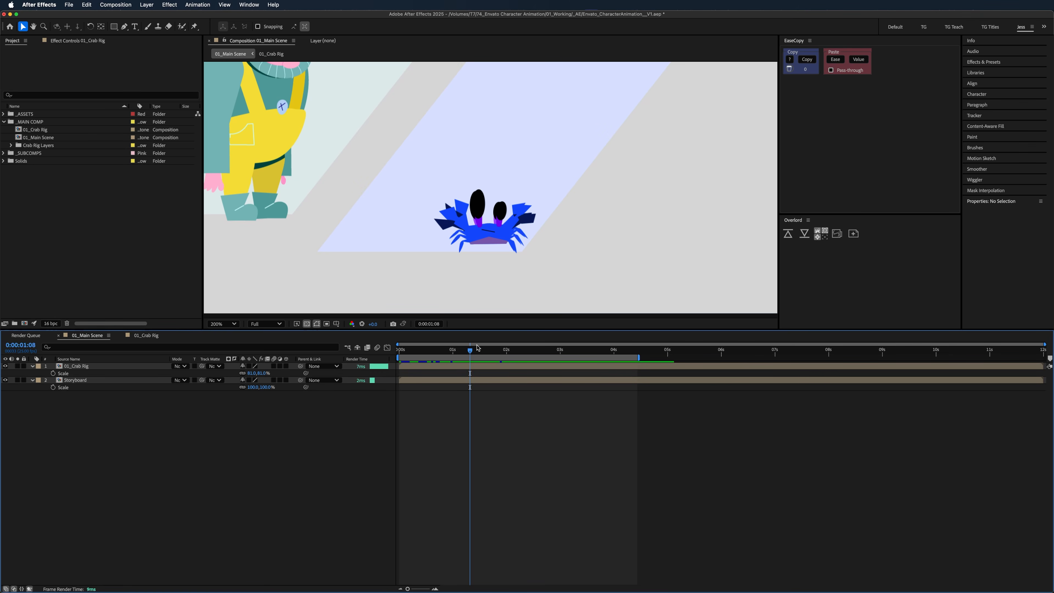
- Start Position keyframing on the 01_Crab Rig layer at about 0:00:01:19 in 01_Main Scene
click(481, 349)
click(491, 371)
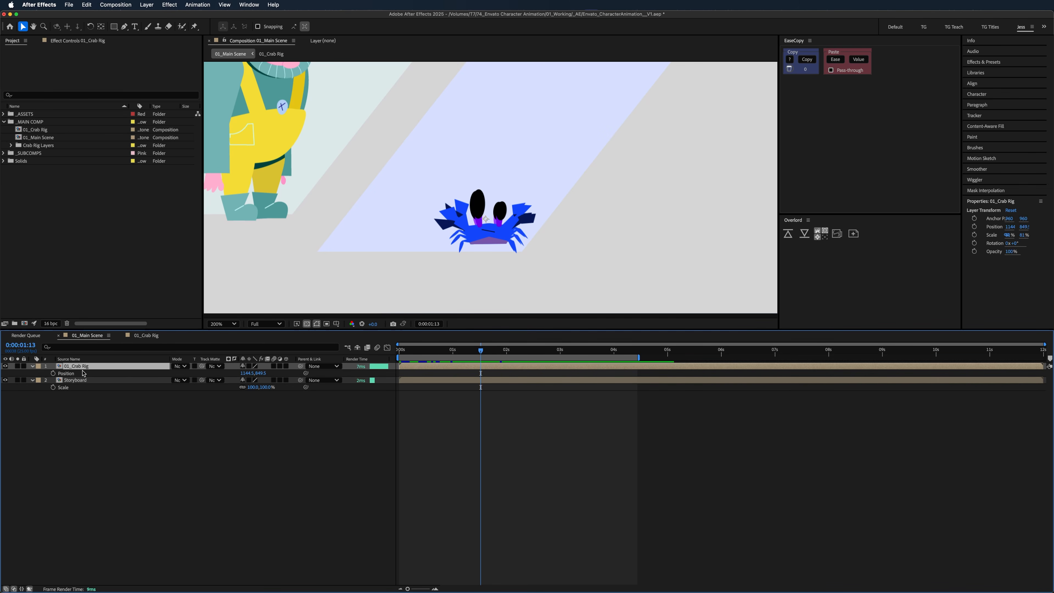
mouse_move(492, 351)
mouse_down()
mouse_move(507, 354)
mouse_move(494, 360)
mouse_move(506, 354)
mouse_up()
click(53, 373)
click(170, 441)
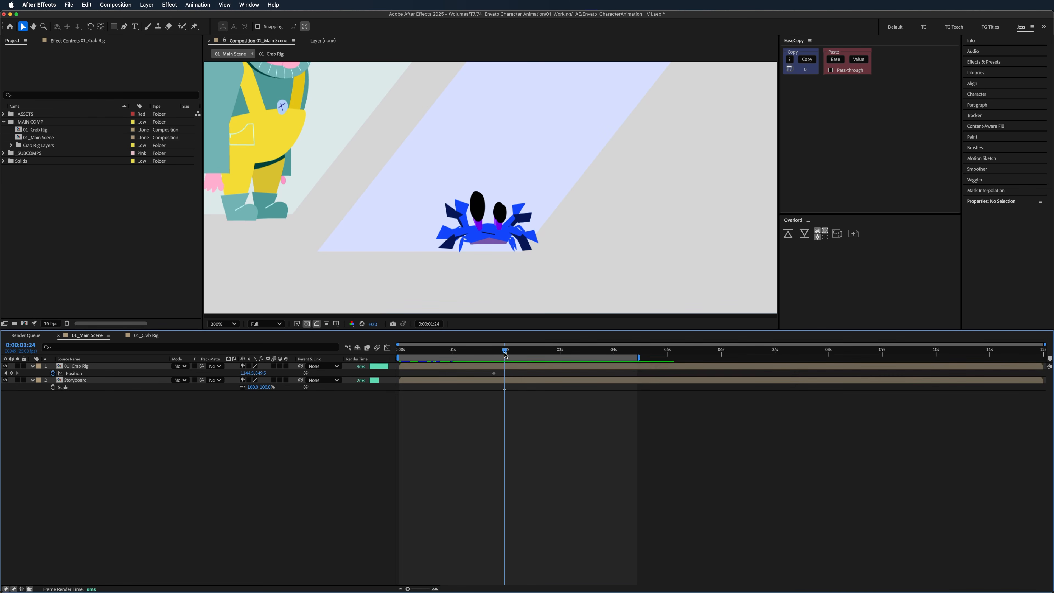
- Nudge the 01_Crab Rig layer down by 9 pixels at 0:00:01:24 to keyframe its lowered position
click(509, 368)
key(Down)
key(Down)
key(Down)
key(Down)
key(Down)
key(Down)
key(Down)
key(Down)
key(Down)
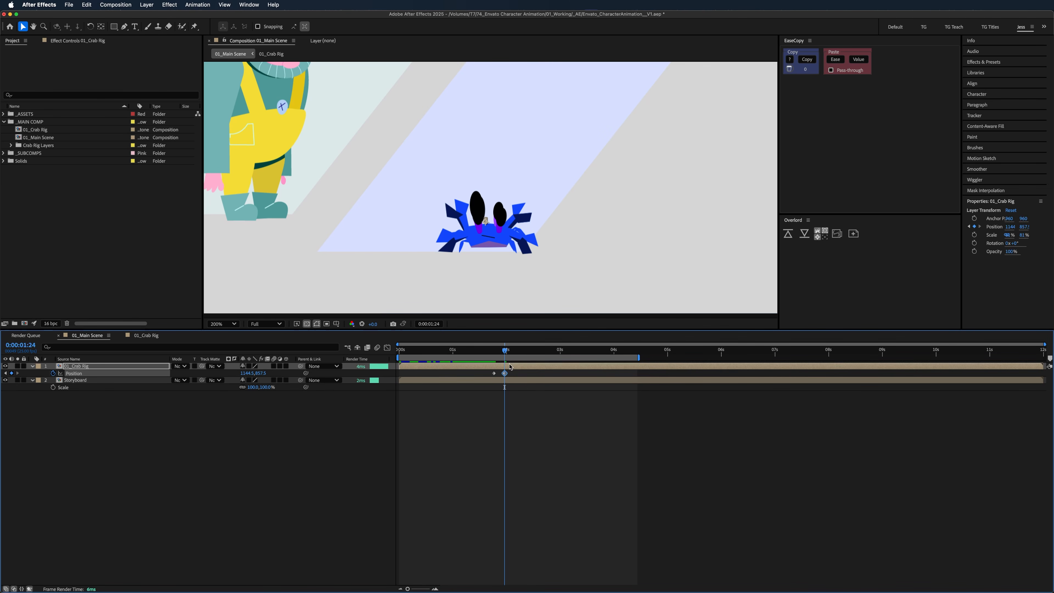
- Match the lowered Position keyframe to the rig's bend timing at 0:00:02:00 and hold it with a copy at 0:00:02:03
drag(502, 351, 520, 355)
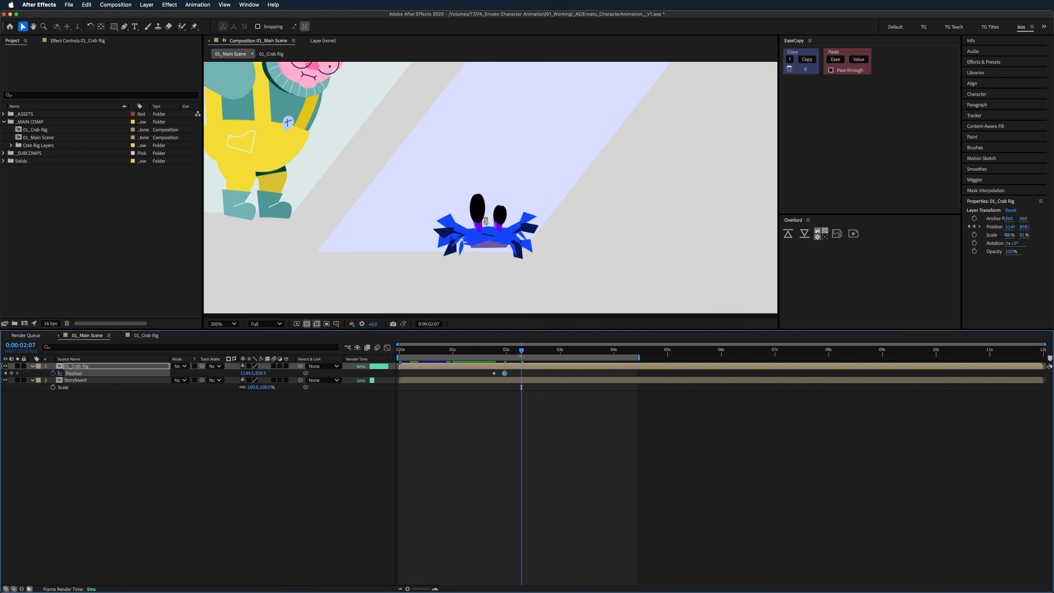
mouse_move(538, 259)
mouse_down()
mouse_move(527, 271)
mouse_move(523, 256)
mouse_up()
scroll(532, 266, down, 1)
scroll(528, 264, up, 1)
mouse_move(511, 355)
mouse_down()
mouse_move(500, 357)
mouse_move(510, 359)
mouse_up()
double_click(506, 370)
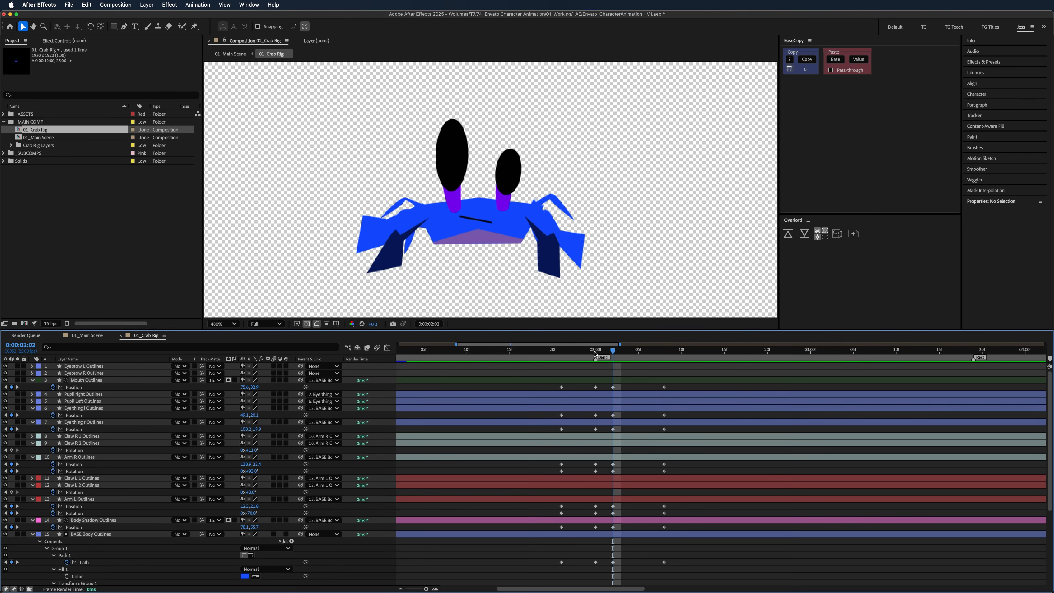
click(595, 354)
click(230, 53)
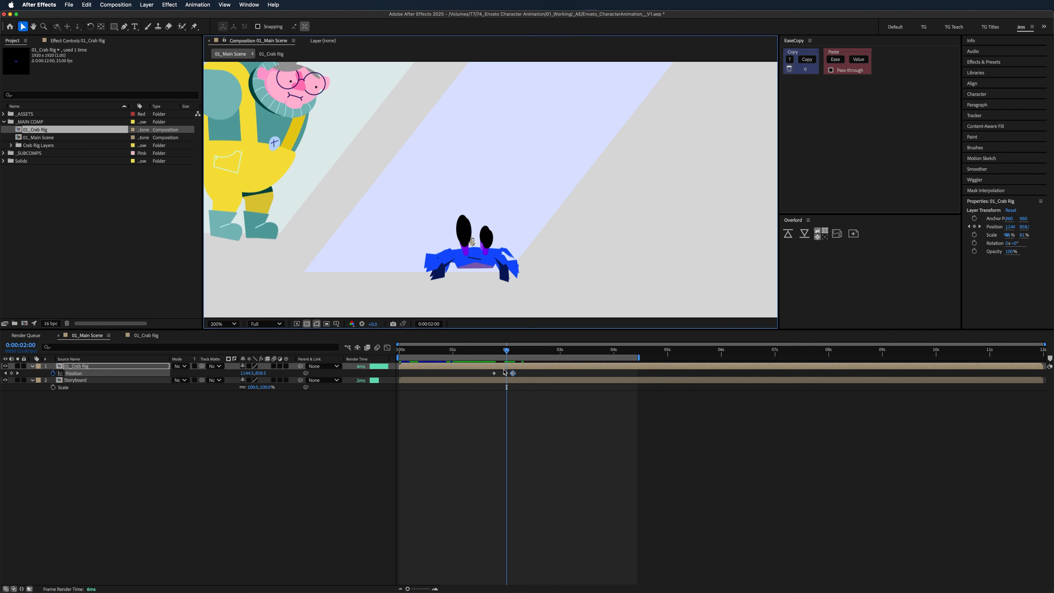
key(equal)
key(equal)
- Move the 01_Crab Rig layer up to about 1220, 414 at 0:00:02:20 for the peak of the jump
drag(499, 373, 678, 349)
key(comma)
drag(607, 200, 578, 228)
drag(462, 255, 476, 165)
- Keyframe the crab layer's Scale at 81% on 0:00:02:03 and at about 108% on 0:00:02:20
key(shift+s)
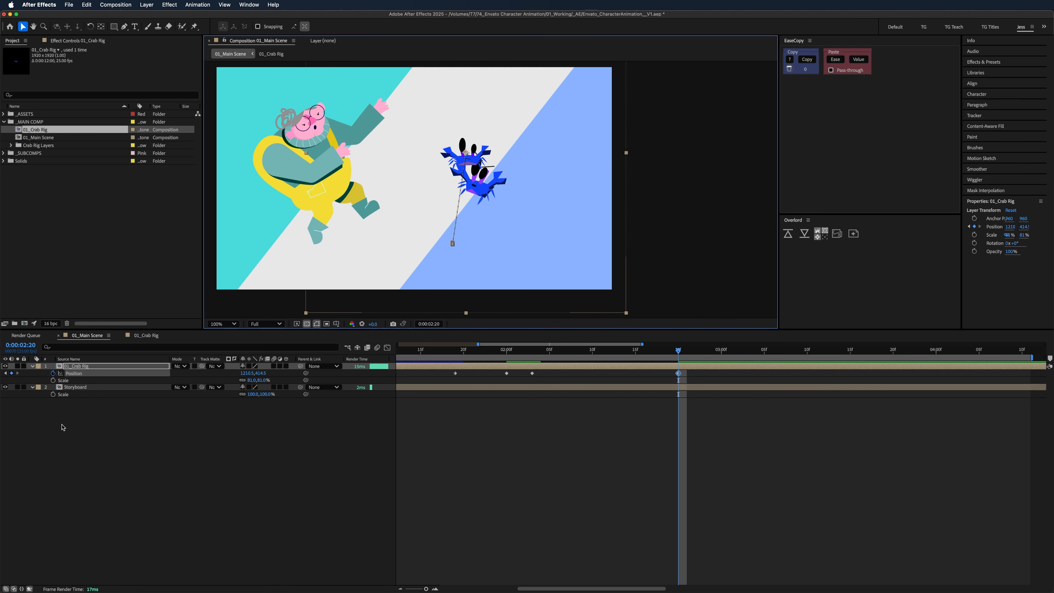
click(54, 380)
click(504, 477)
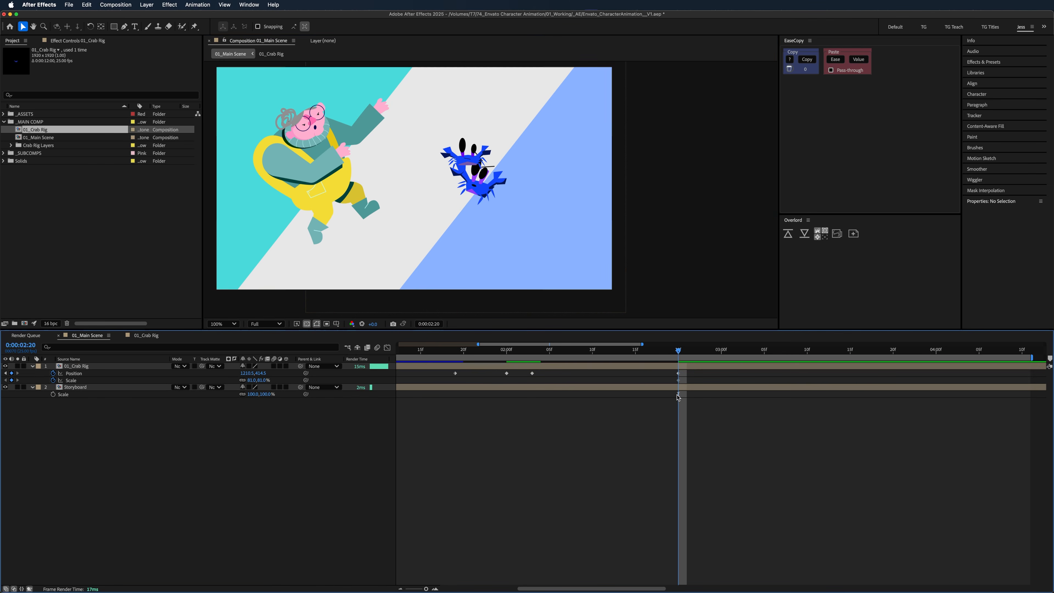
click(678, 380)
drag(678, 380, 532, 380)
drag(263, 380, 274, 380)
click(327, 434)
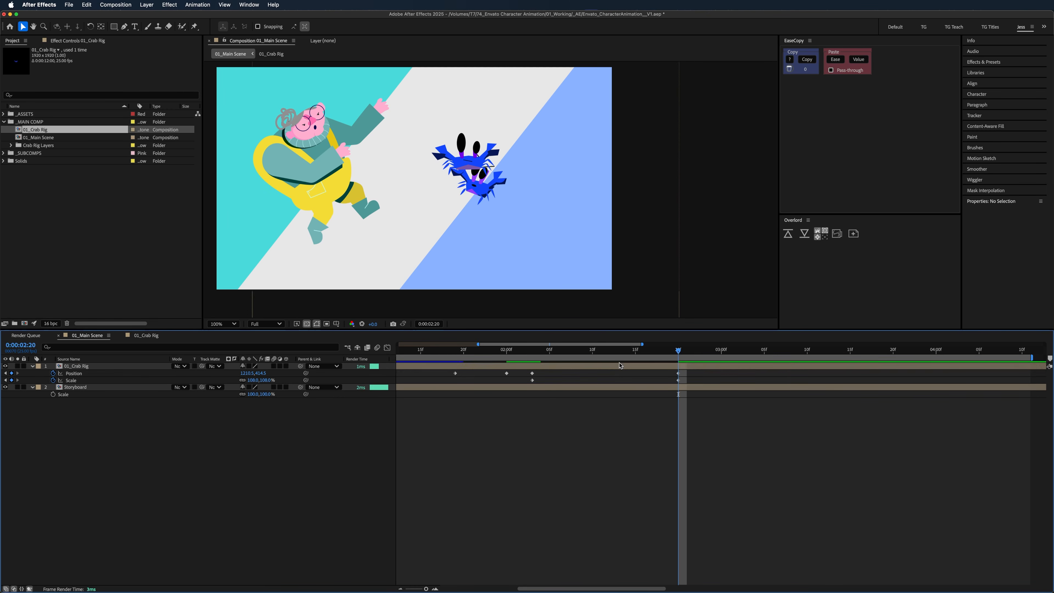
- Shift the crab layer slightly down and to the right at about 0:00:04:01
mouse_move(676, 356)
mouse_down()
mouse_move(472, 359)
mouse_move(678, 365)
mouse_up()
drag(718, 352, 945, 353)
click(541, 195)
drag(485, 169, 504, 190)
click(558, 442)
- Play back the crab's jump in 01_Main Scene and review the rig's poses in 01_Crab Rig up to 0:00:02:08
click(613, 355)
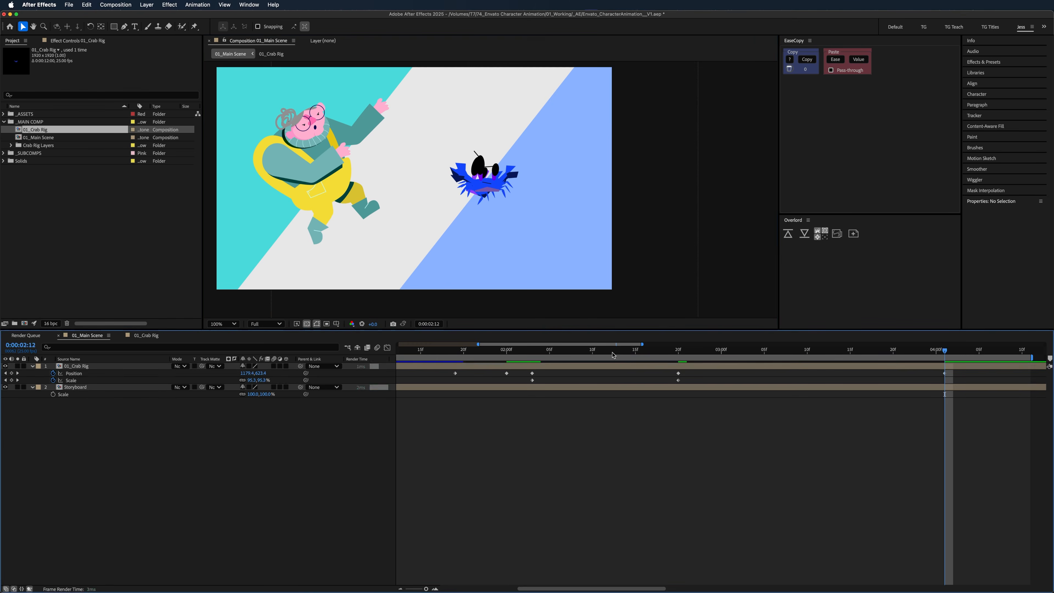
key(space)
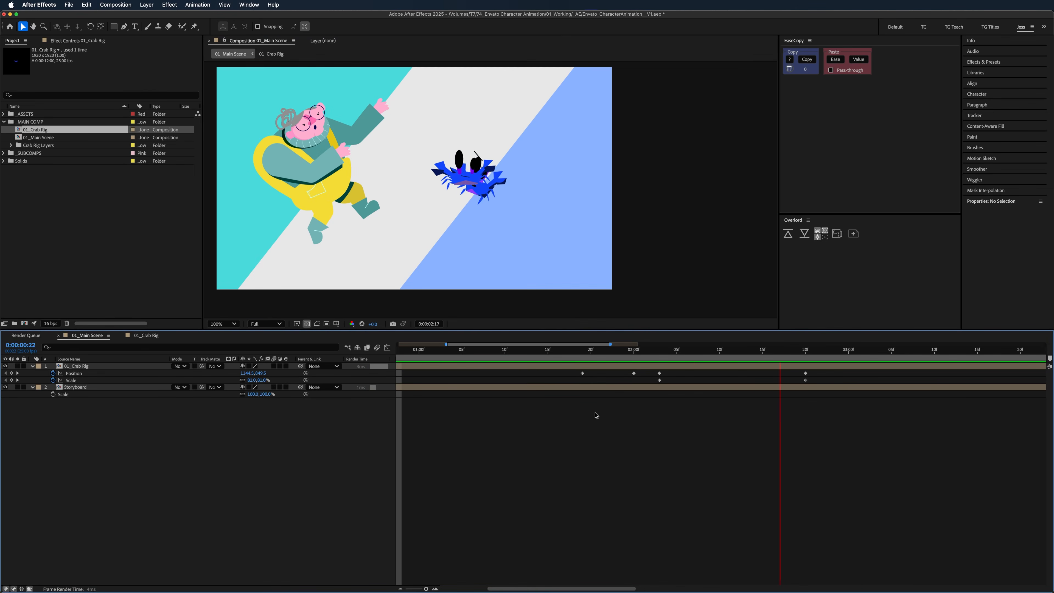
key(space)
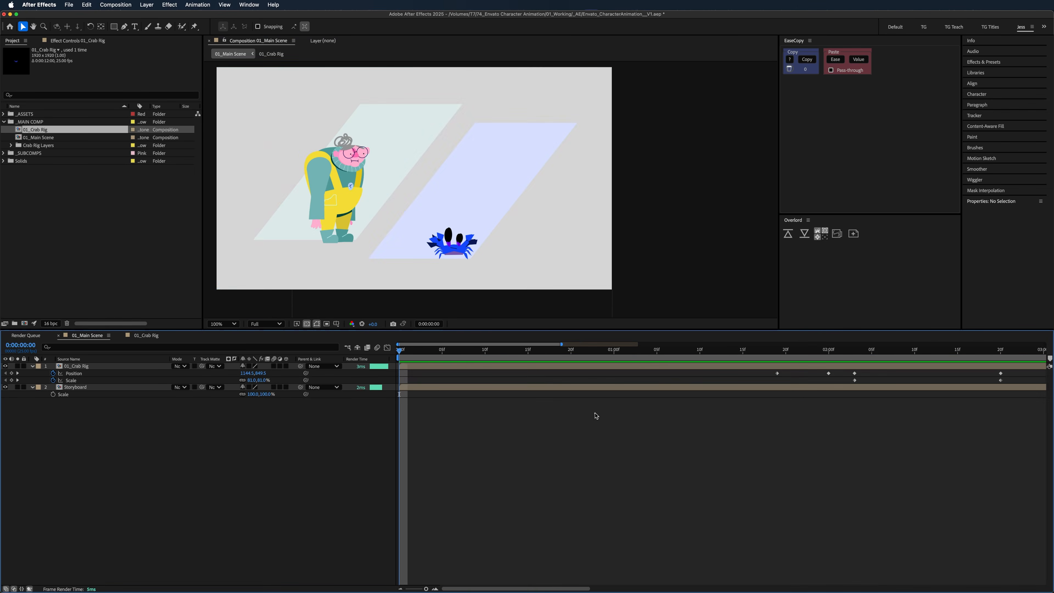
drag(640, 352, 596, 352)
double_click(602, 366)
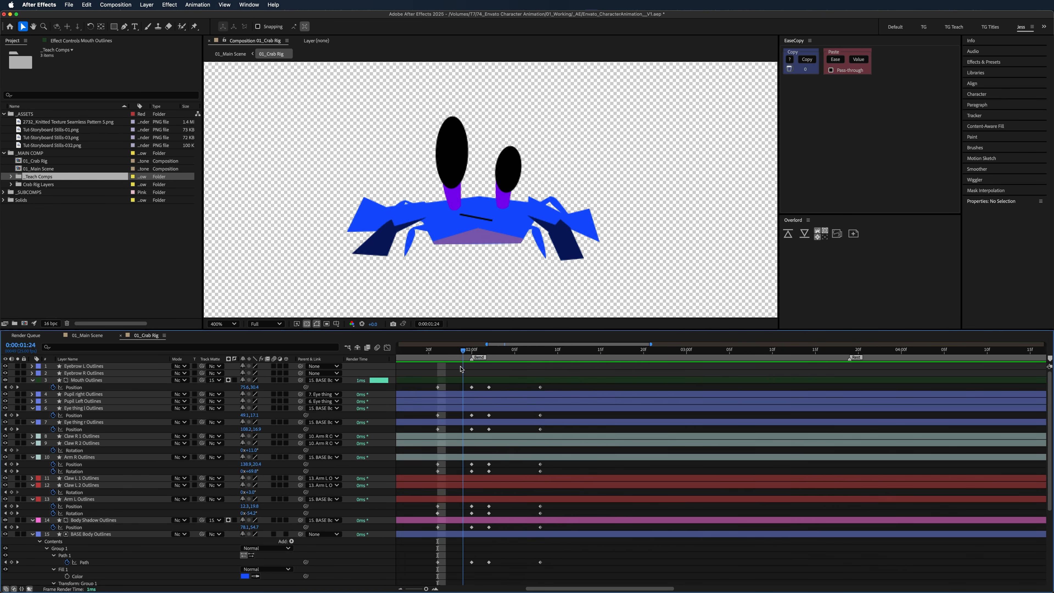
drag(461, 369, 540, 371)
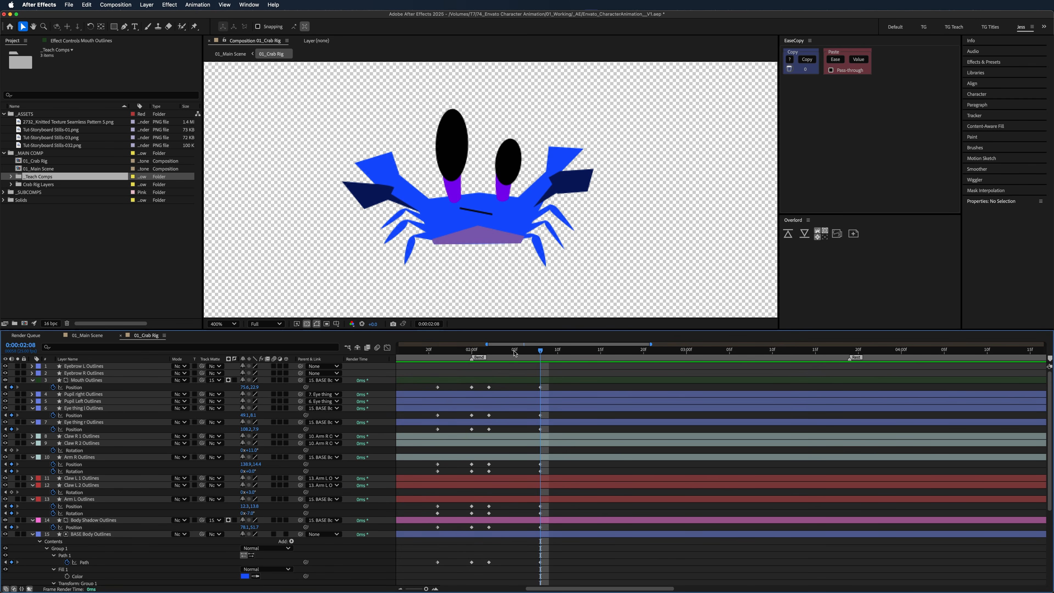
- Open the reference composition 01_ Crab Rig Jump and examine its flipped pose and layer keyframes around 0:00:03:01
double_click(38, 178)
double_click(47, 185)
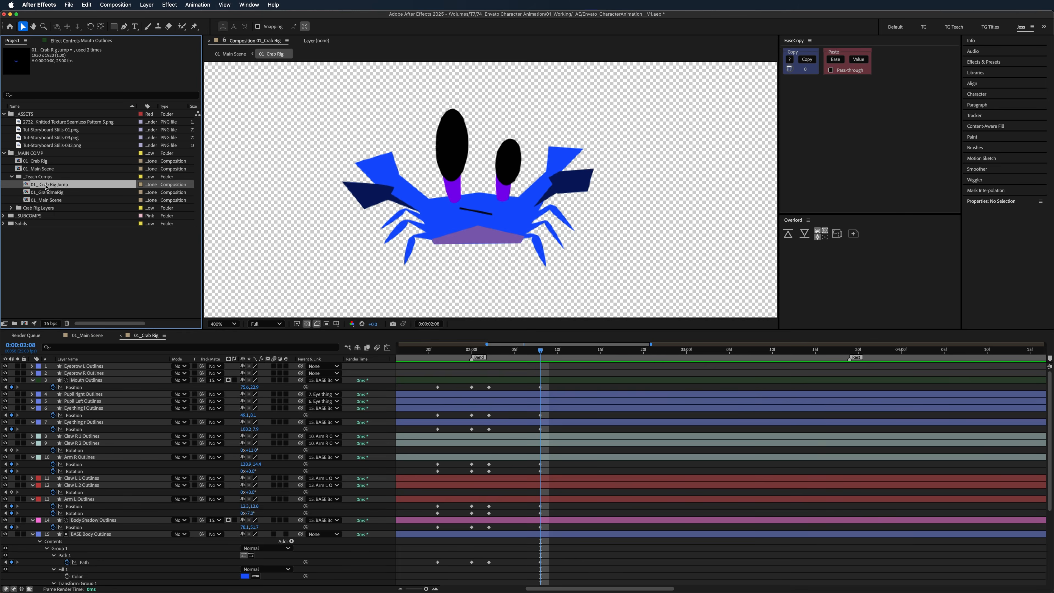
scroll(462, 410, down, 3)
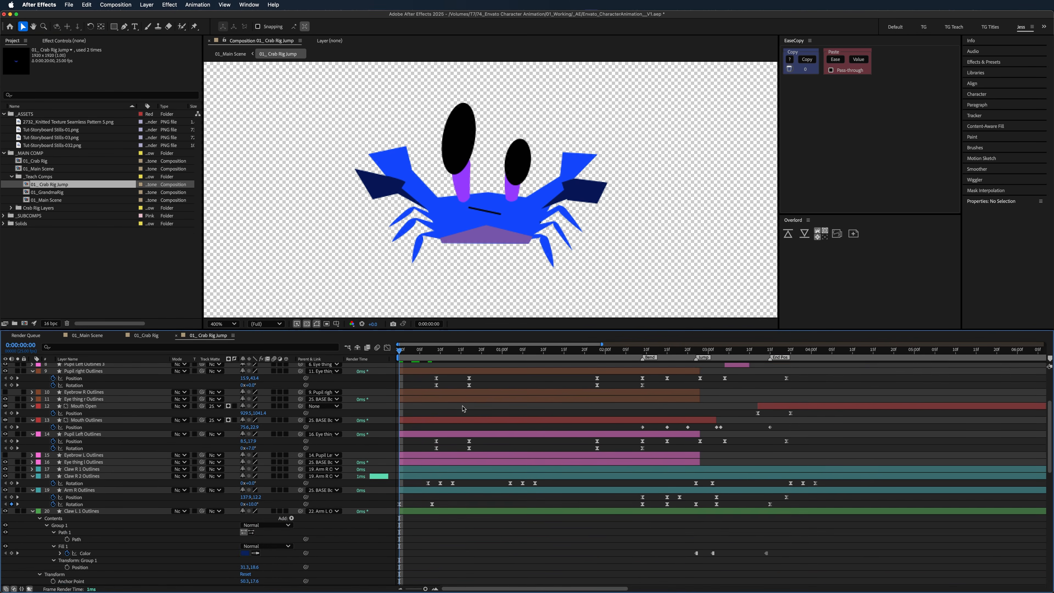
drag(439, 363, 713, 396)
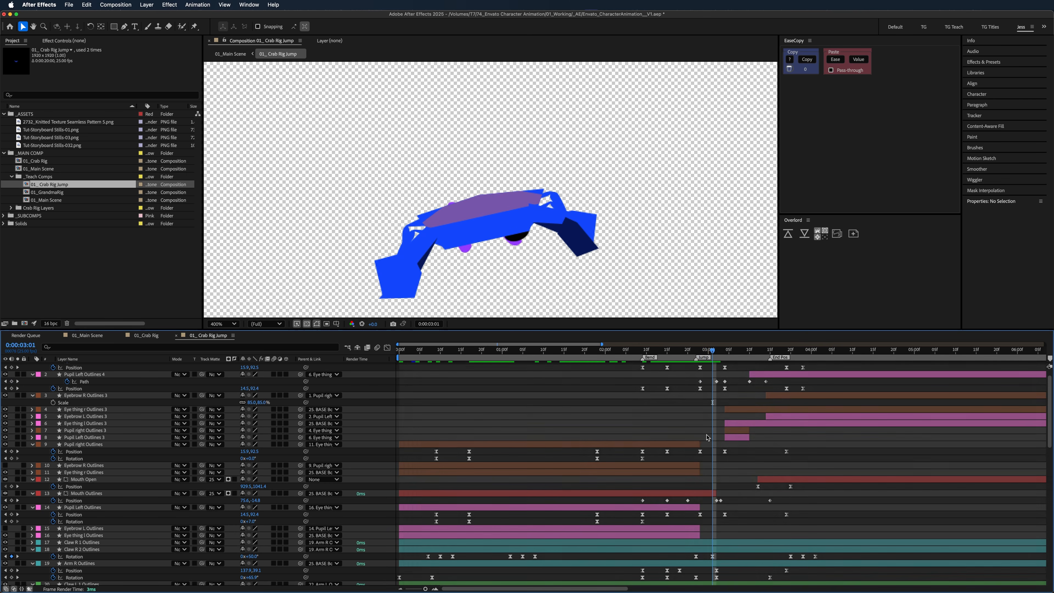
scroll(706, 435, up, 1)
scroll(707, 432, down, 10)
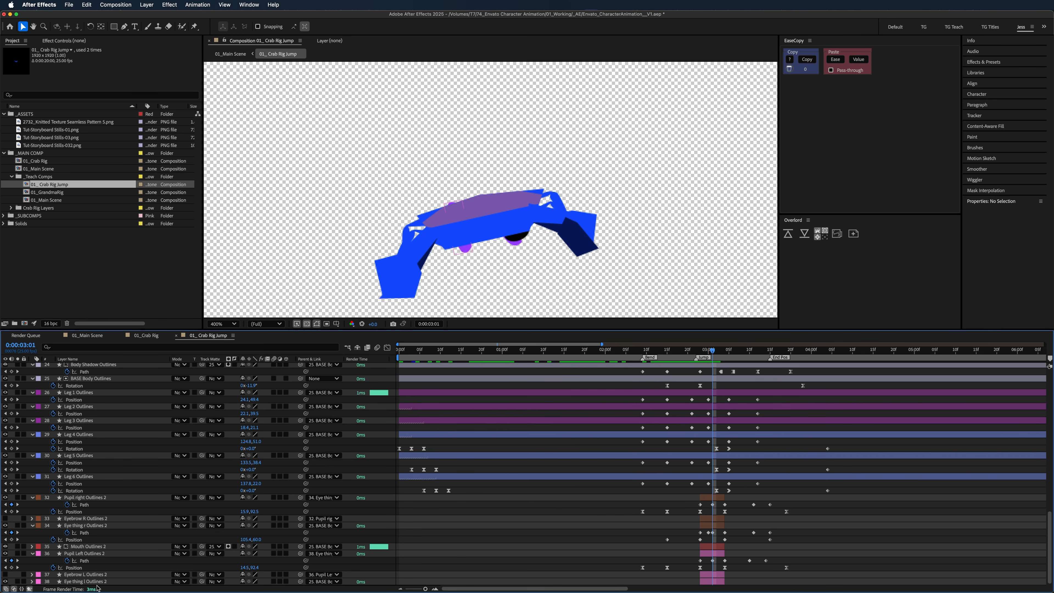
- Examine how the reference rig's separate pupil and eye layers handle the flip between 0:00:02:10 and 0:00:03:08
drag(707, 353, 741, 401)
scroll(740, 417, up, 3)
scroll(742, 420, up, 10)
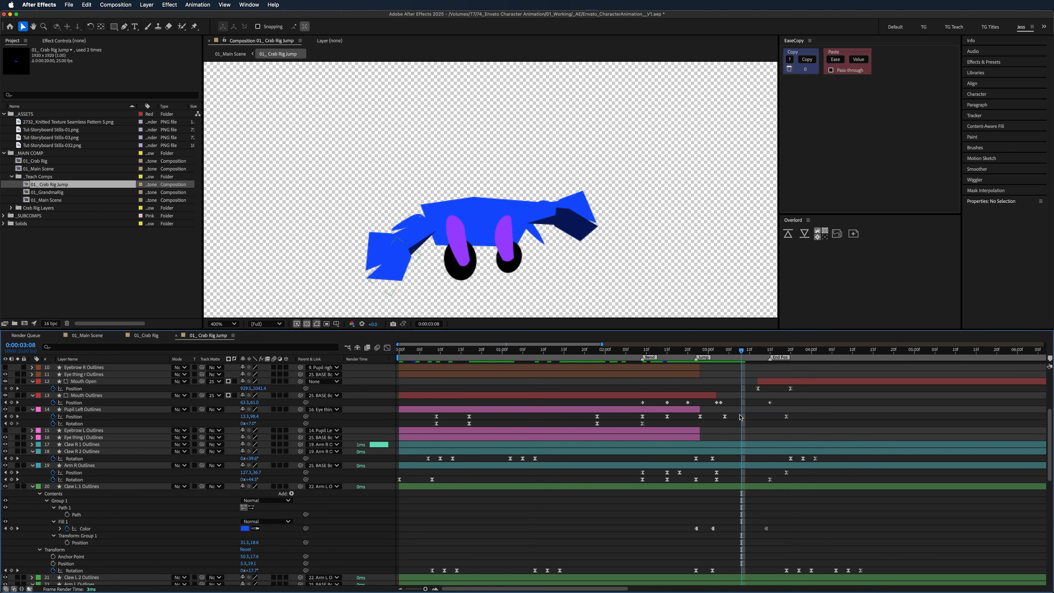
click(741, 445)
click(742, 449)
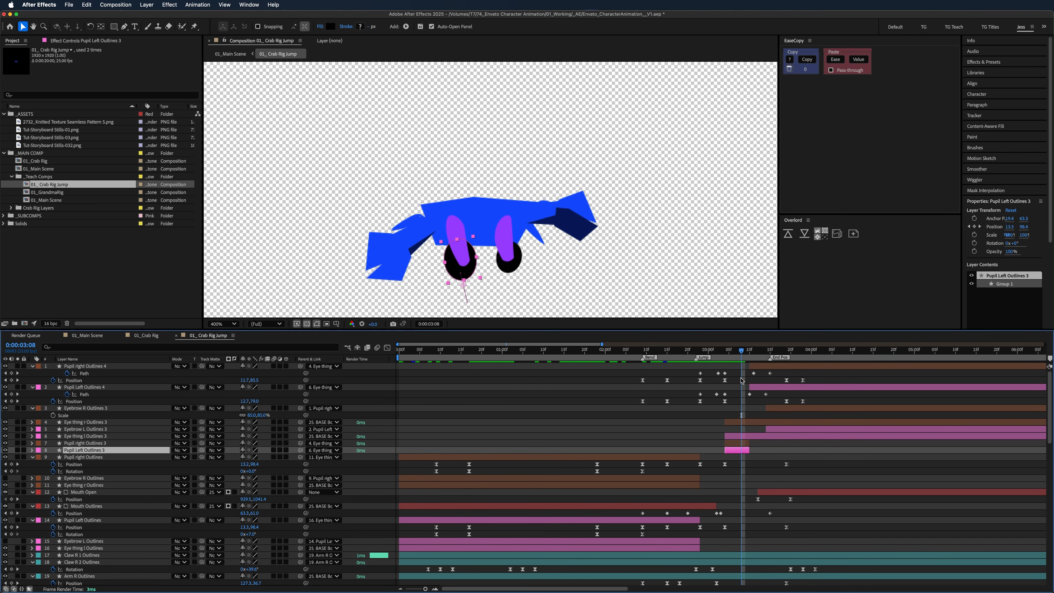
drag(748, 353, 647, 391)
scroll(675, 513, down, 1)
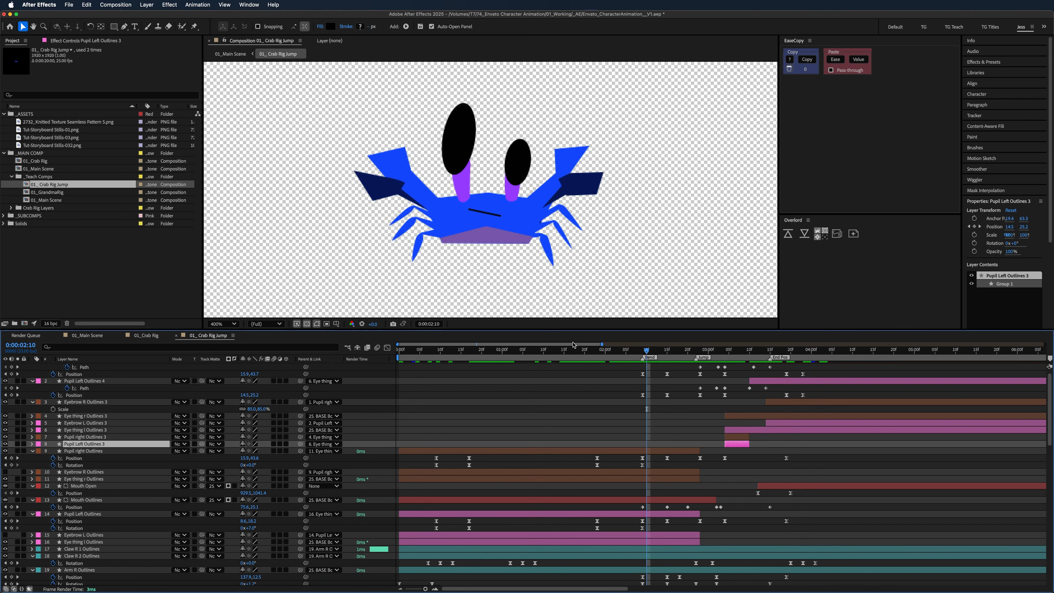
click(605, 424)
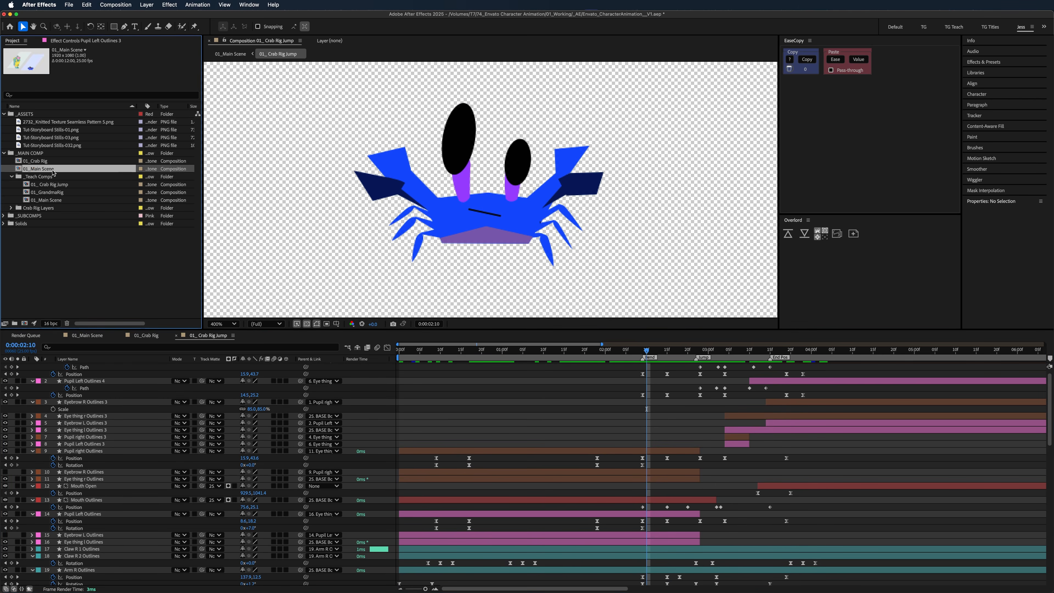
- Return to 01_Crab Rig and add a Path keyframe to BASE Body Outlines at 0:00:02:15
click(47, 163)
double_click(42, 164)
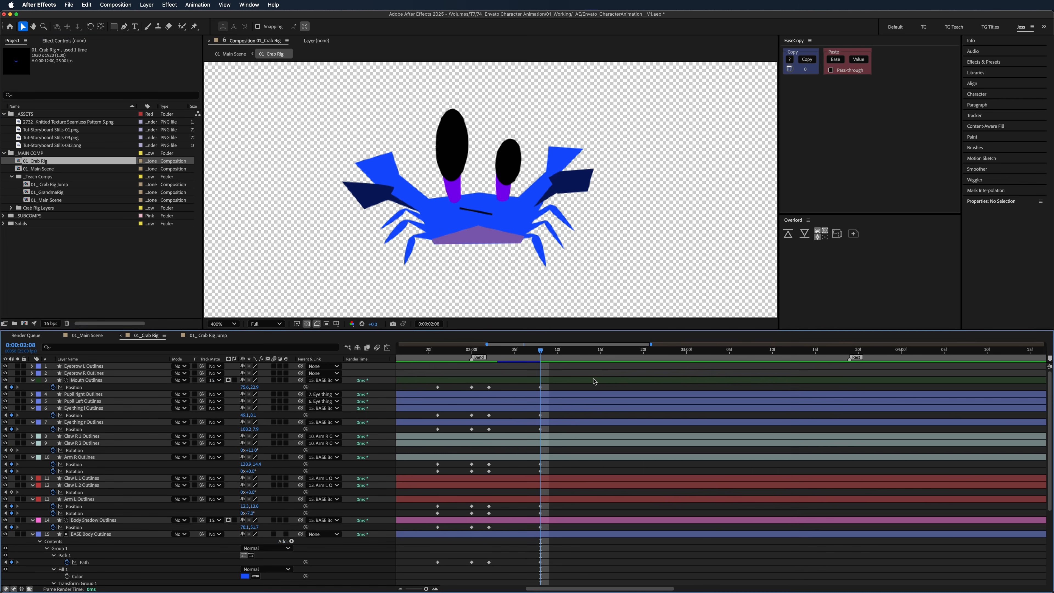
click(506, 221)
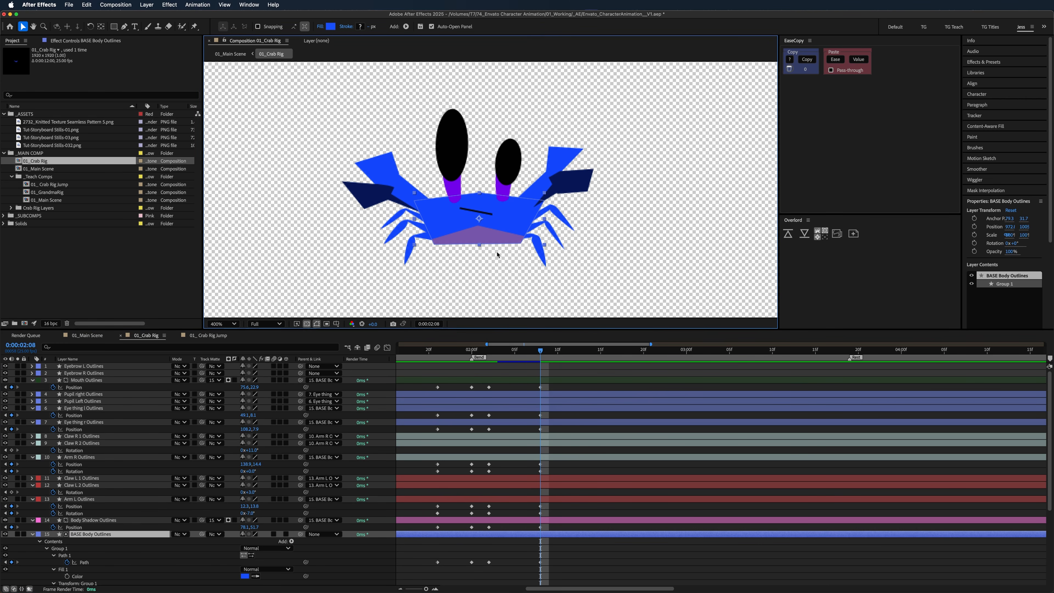
scroll(100, 552, down, 5)
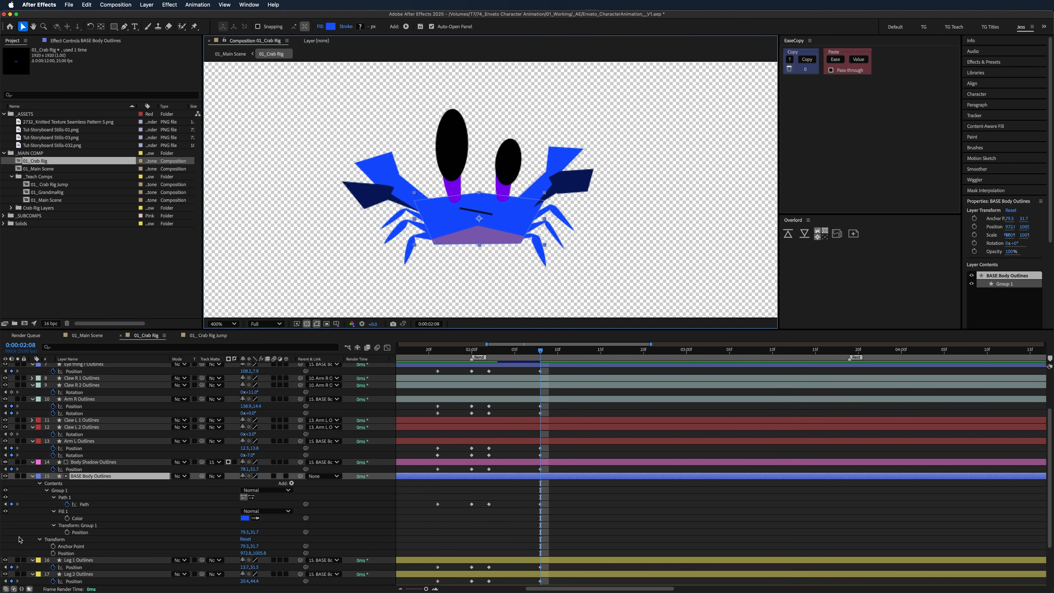
click(612, 508)
drag(553, 354, 601, 354)
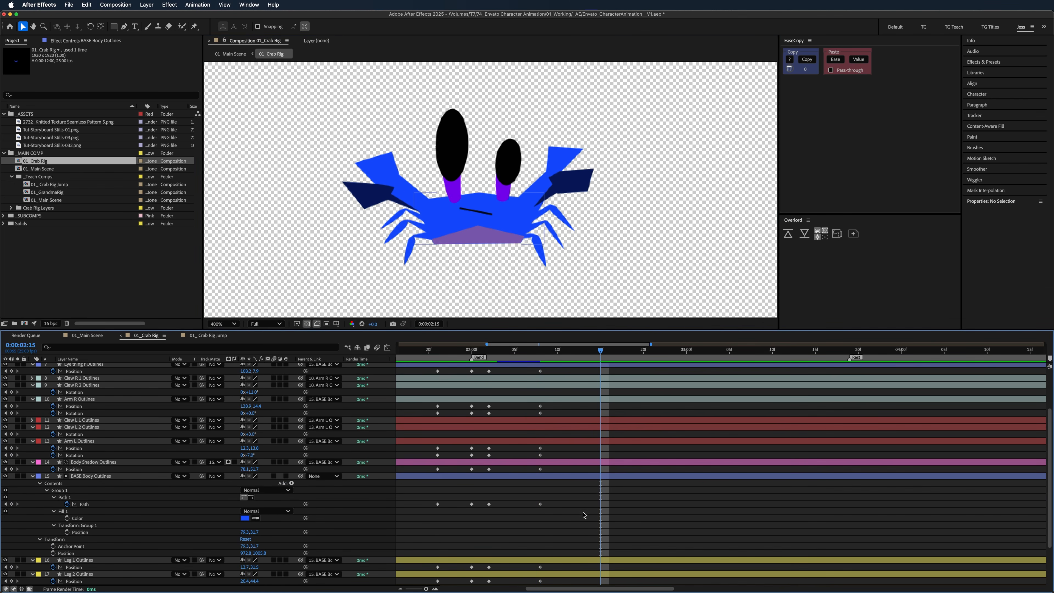
click(11, 504)
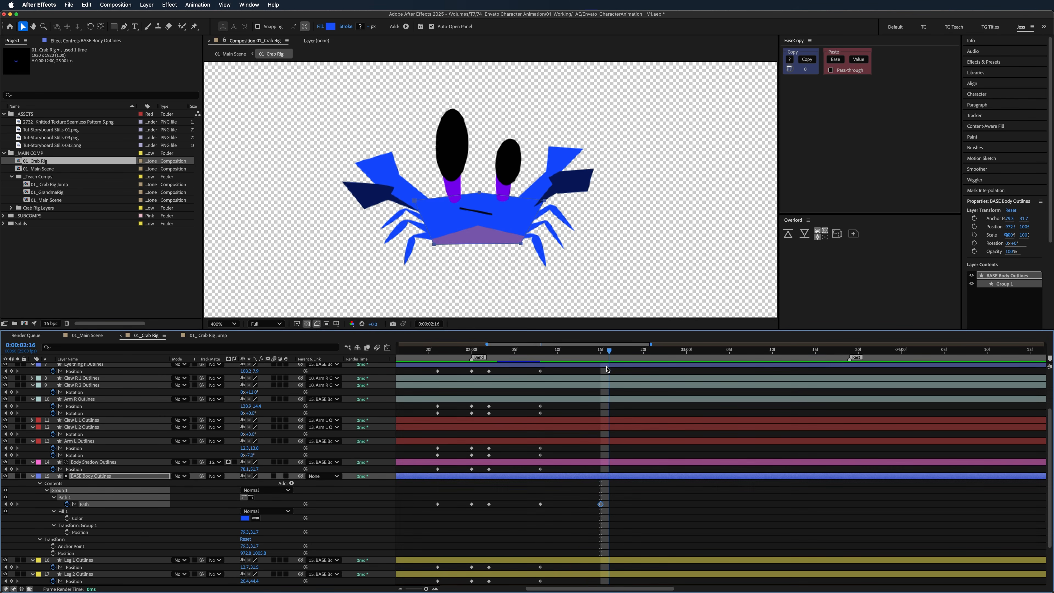
- Squash the BASE Body Outlines path vertically at 0:00:02:15 by lowering its top edge and raising its underside
click(363, 193)
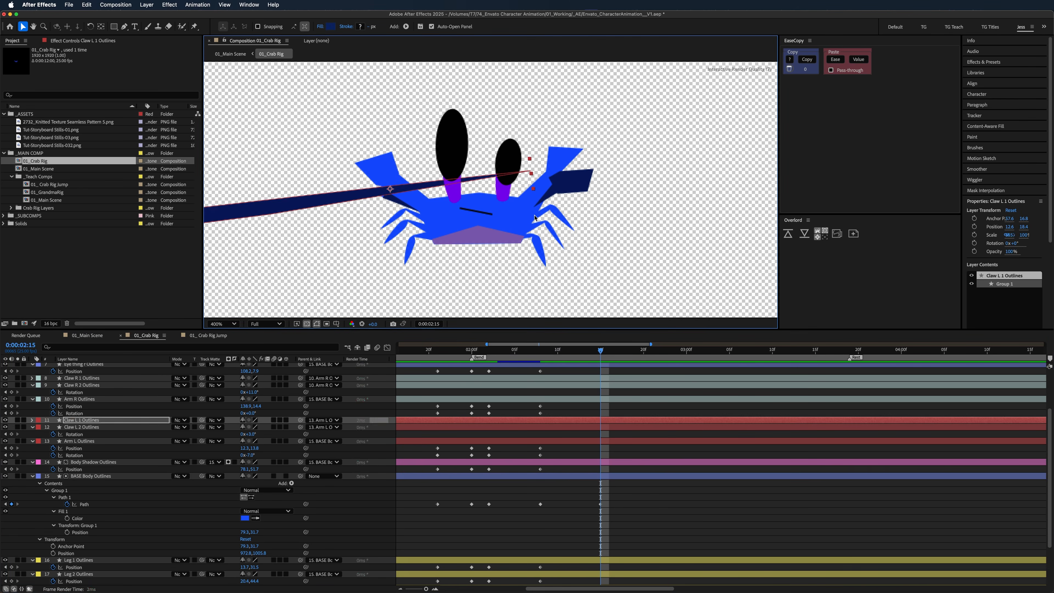
click(601, 504)
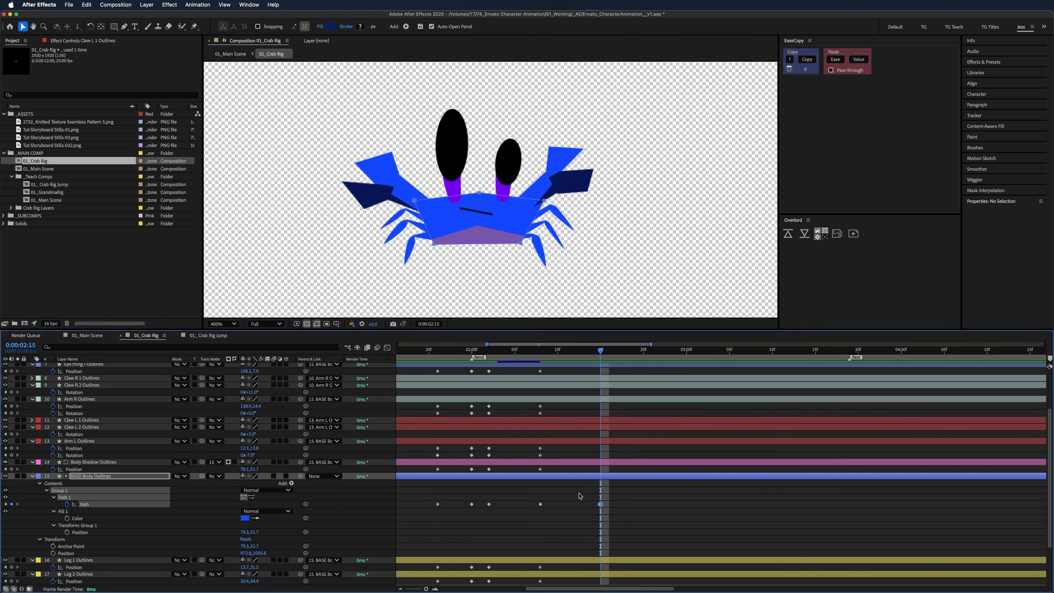
drag(481, 214, 589, 221)
click(479, 194)
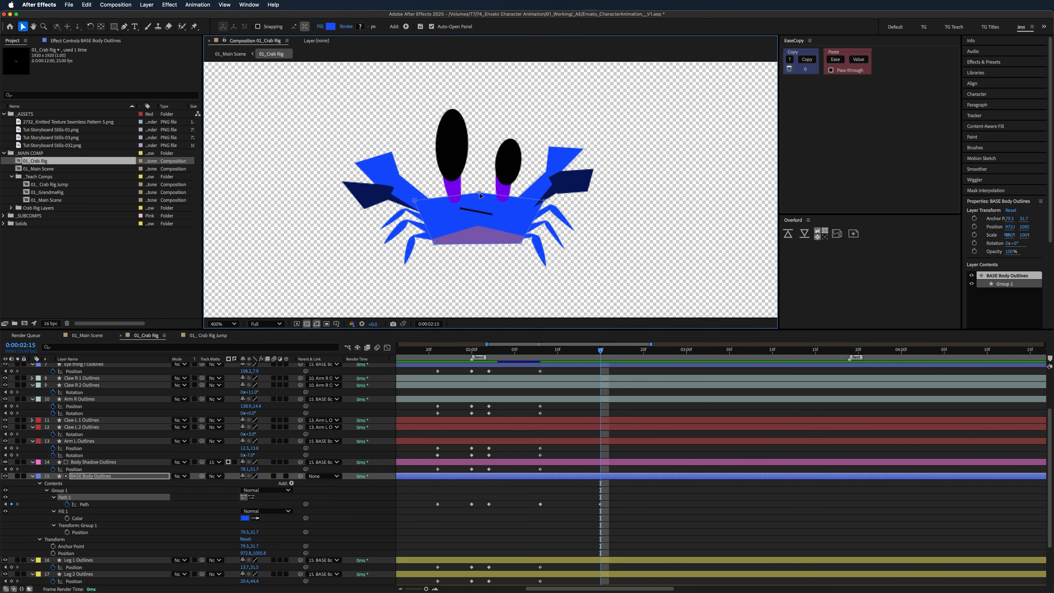
double_click(479, 192)
drag(480, 192, 481, 201)
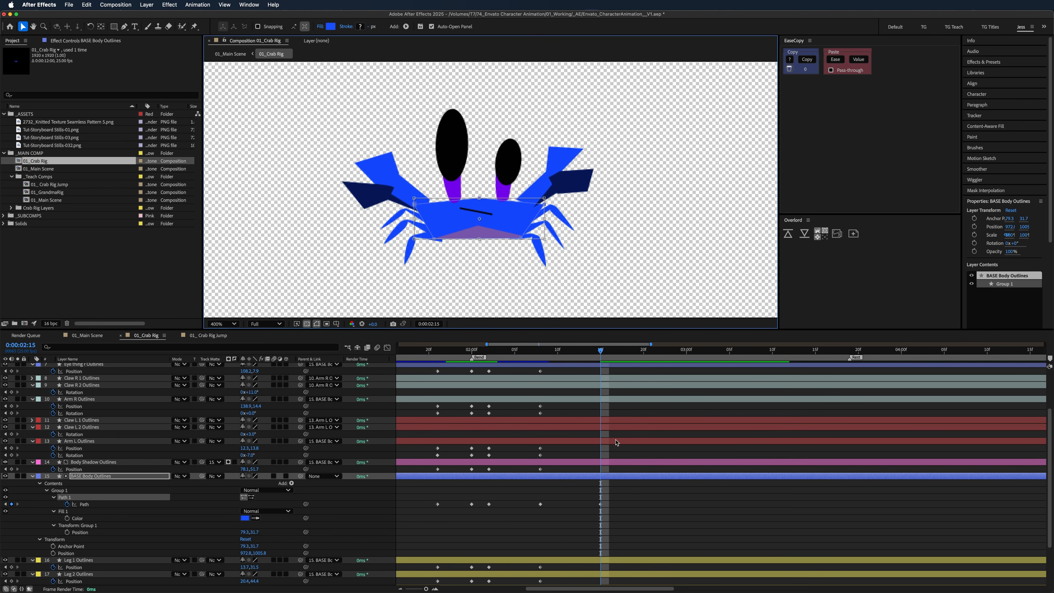
- Lower the top point of the BASE Body Outlines path slightly on its 0:00:02:15 keyframe
click(613, 524)
mouse_move(600, 351)
mouse_down()
mouse_move(522, 352)
mouse_move(600, 352)
mouse_up()
click(601, 504)
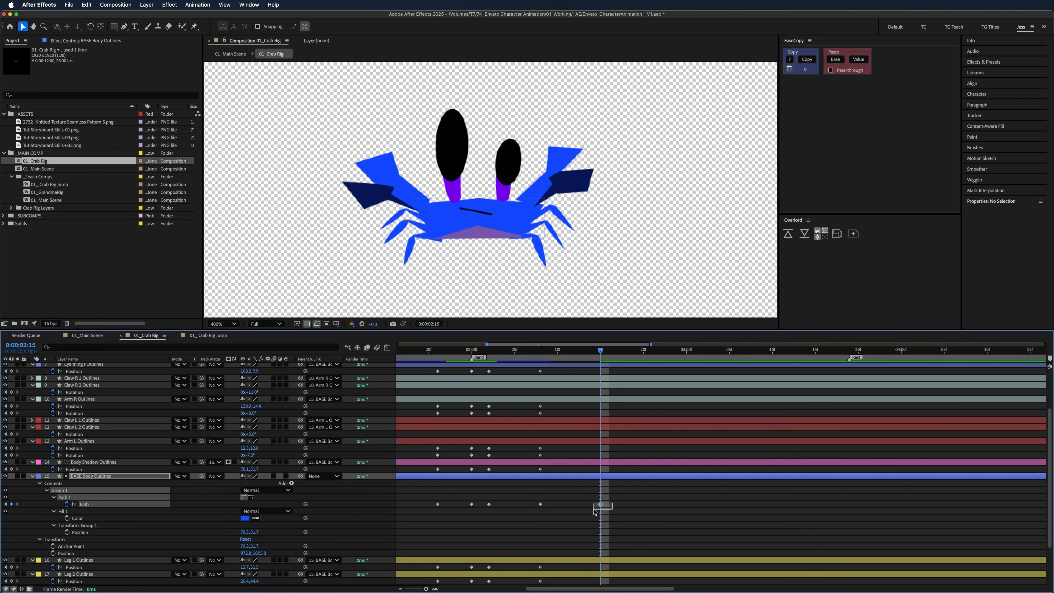
double_click(480, 202)
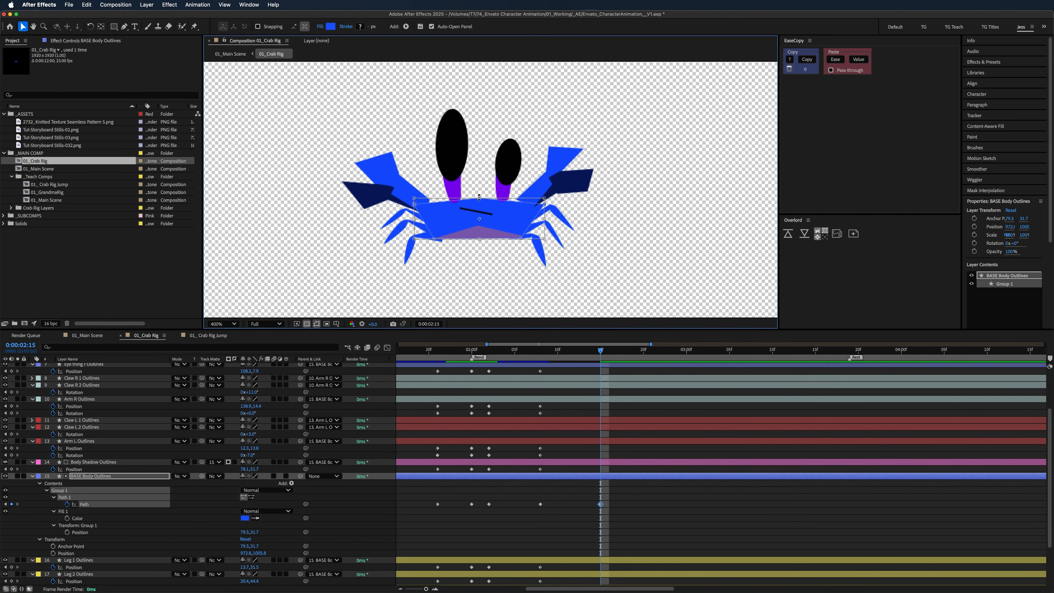
drag(480, 198, 480, 201)
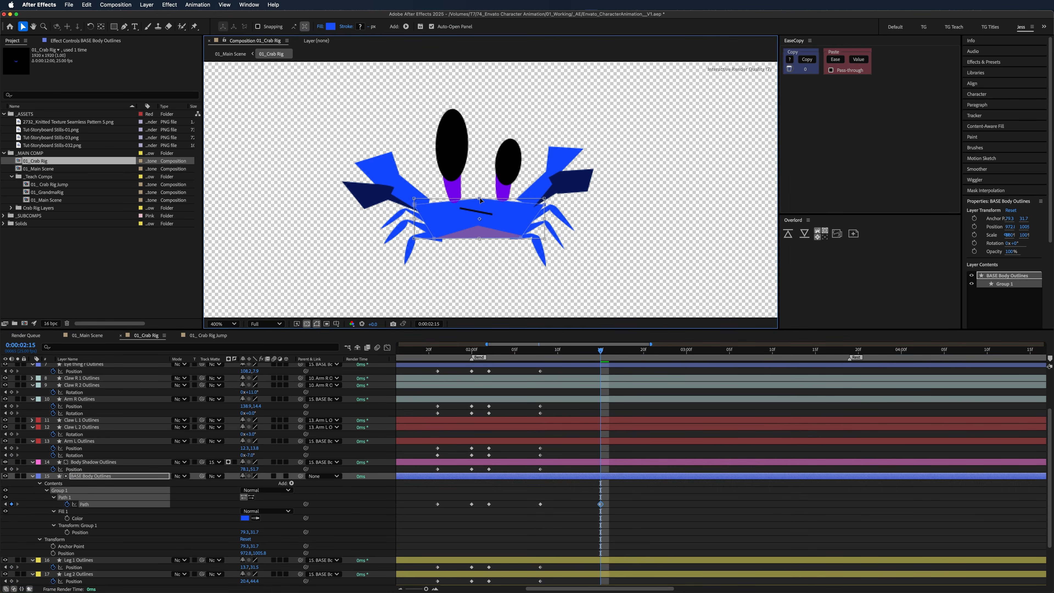
click(619, 502)
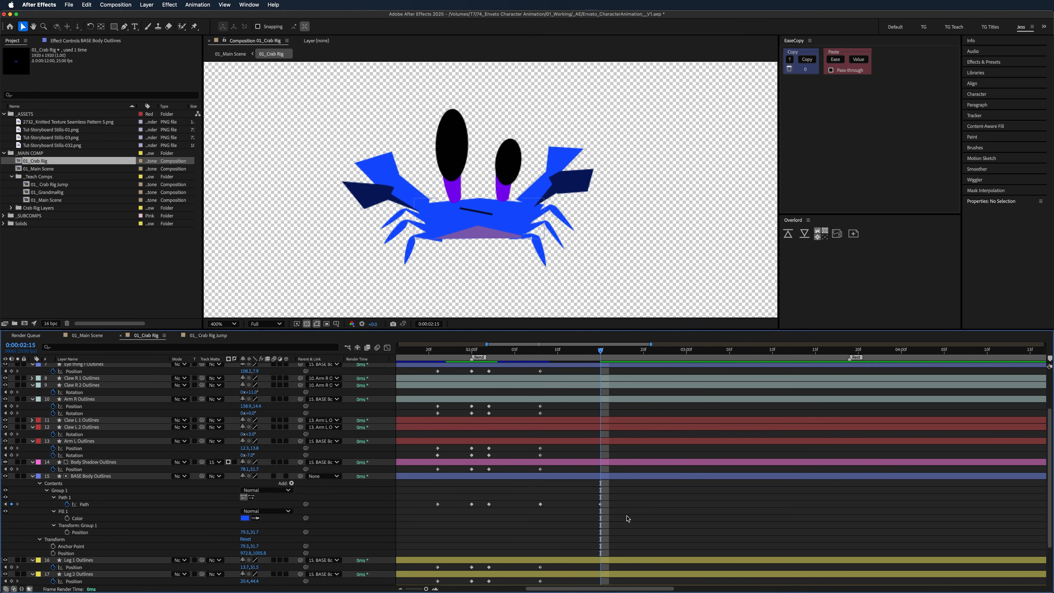
- Examine the tilted pose around 0:00:03:19 in the reference composition 01_ Crab Rig Jump, and return to 01_Crab Rig at 0:00:02:20
drag(591, 351, 643, 350)
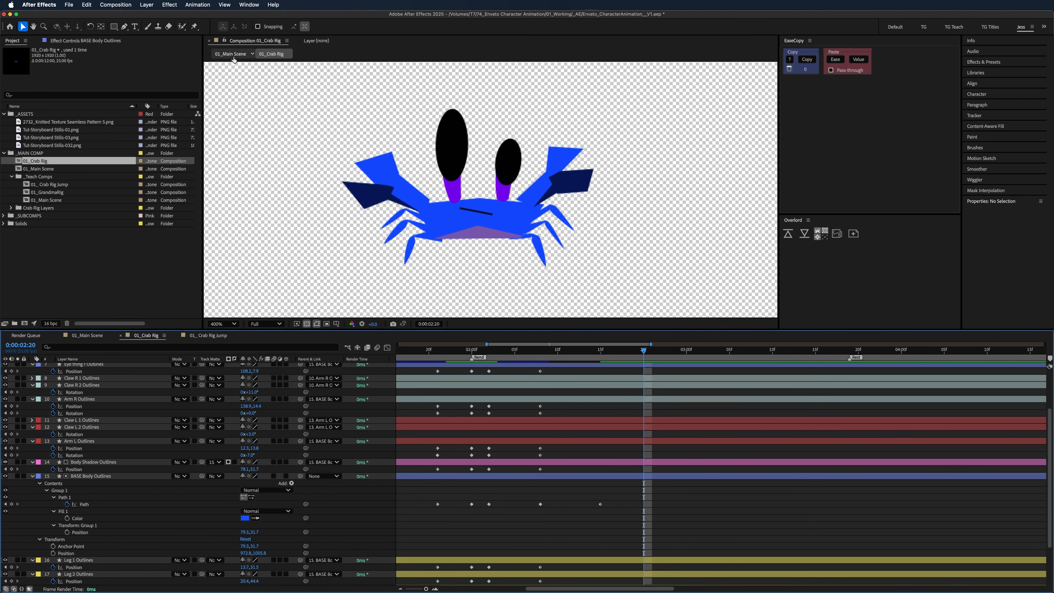
double_click(67, 185)
drag(705, 352, 787, 381)
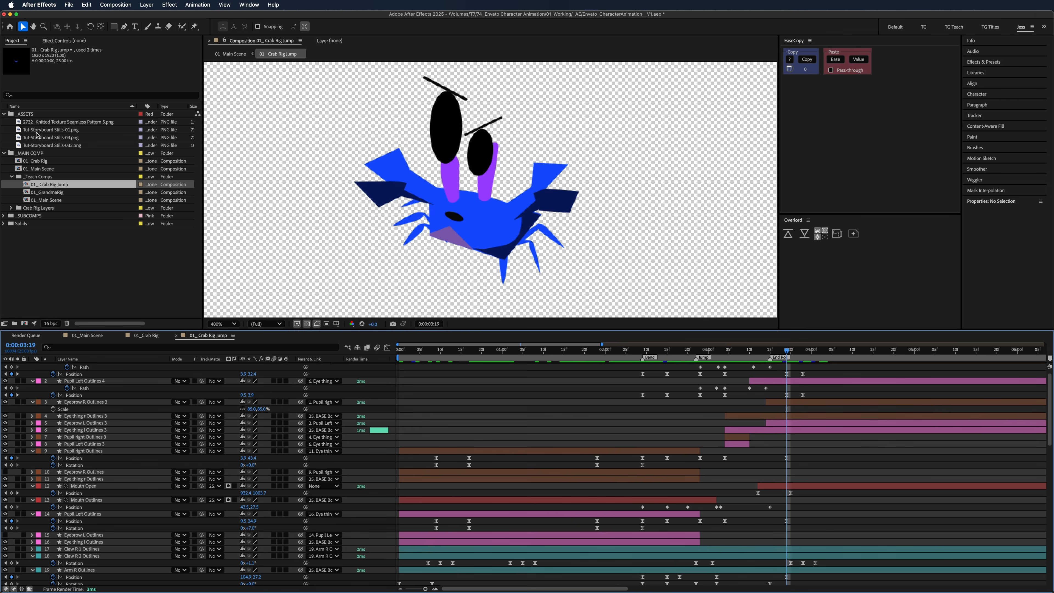
double_click(36, 161)
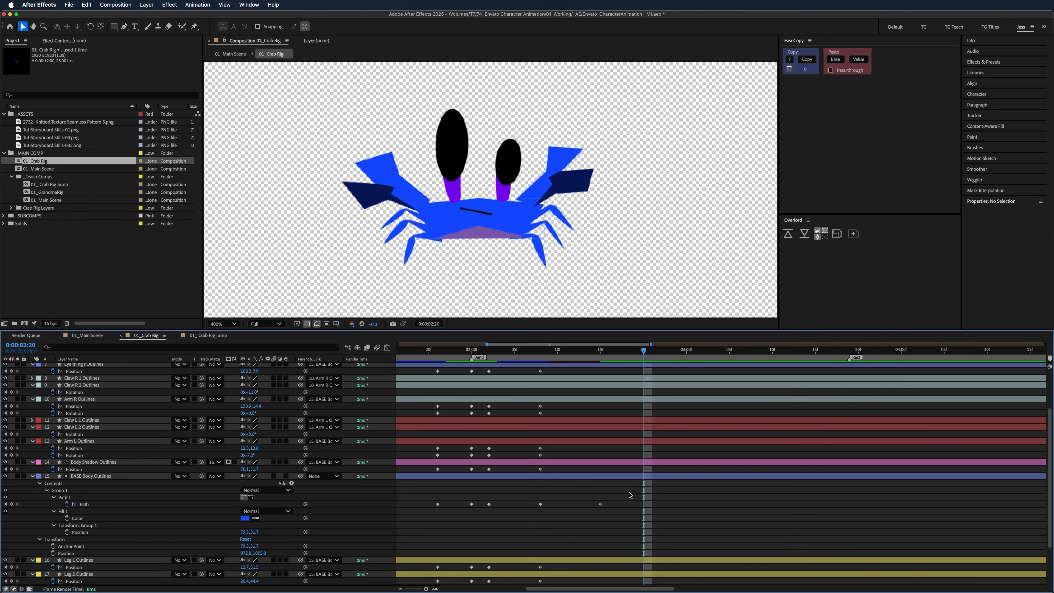
- Solo the BASE Body Outlines layer at 0:00:02:20 to isolate the body shape
click(634, 476)
click(17, 476)
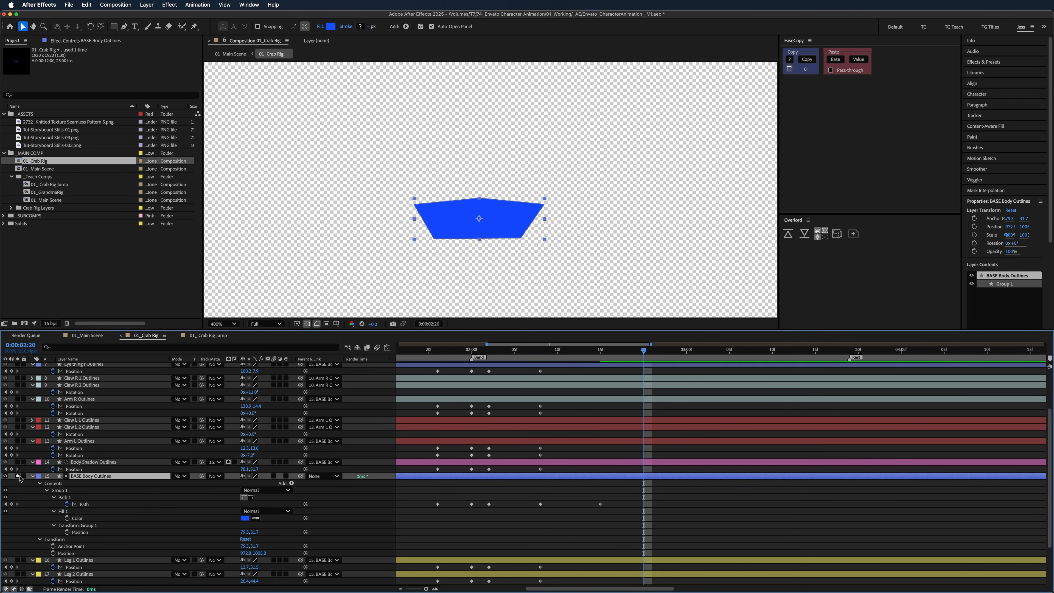
click(498, 509)
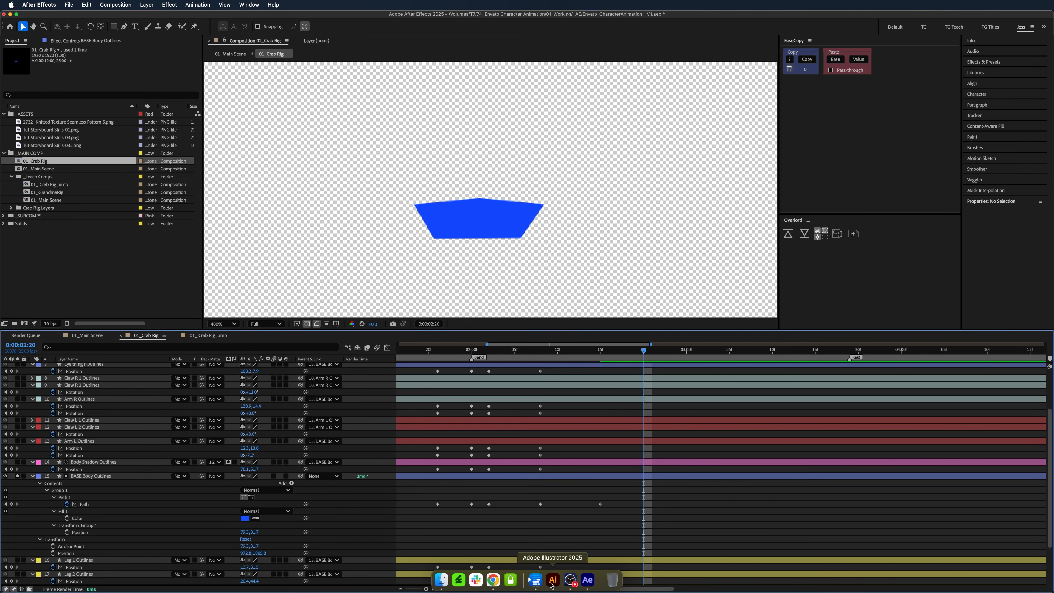
- Switch to Illustrator and select the tilted crab's blue body path in Tut-Storyboard Stills.ai
click(555, 582)
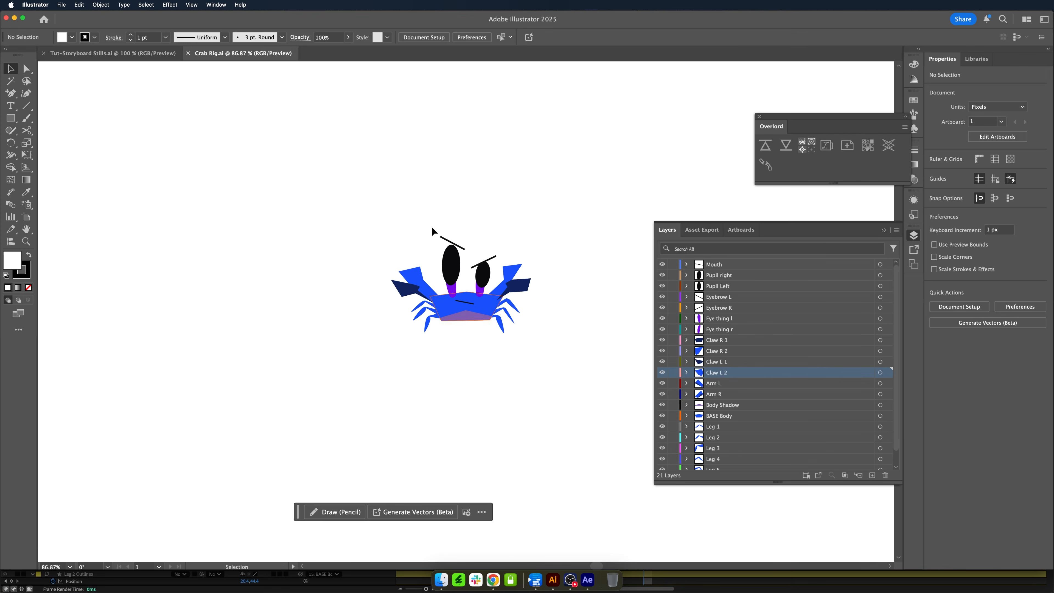
click(77, 52)
drag(544, 334, 502, 139)
drag(581, 519, 448, 64)
drag(496, 501, 464, 263)
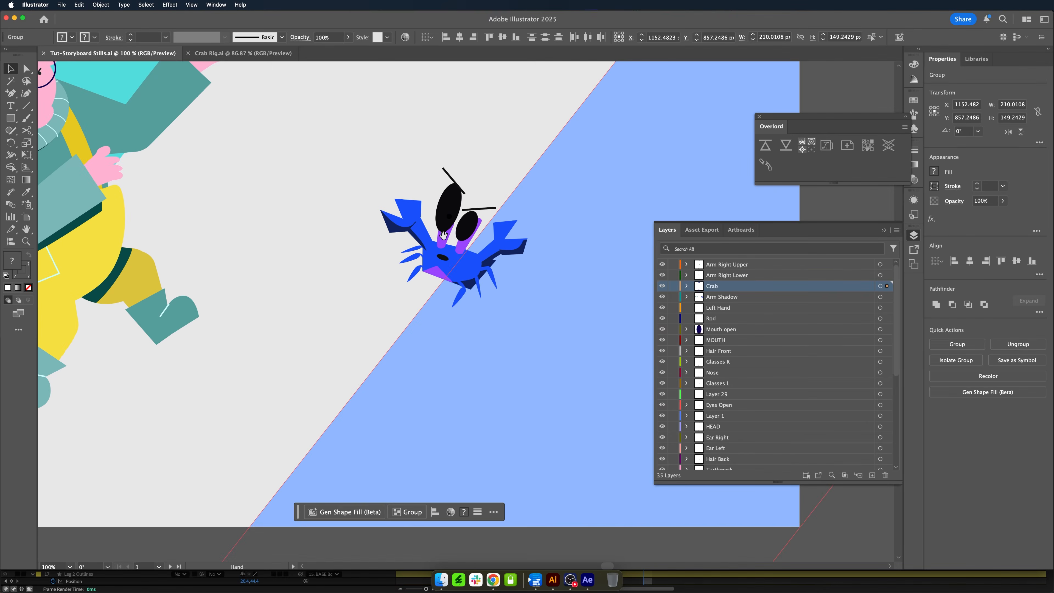
click(464, 262)
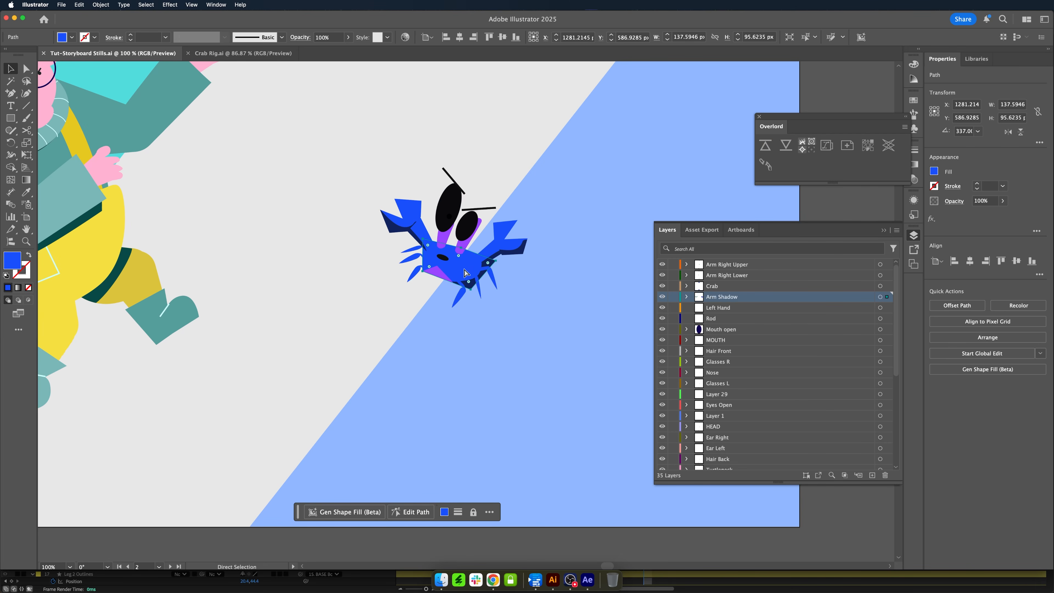
- Create a 1920 x 1080 px HDV/HDTV 1080 document and paste a copy of the blue body path into it
click(61, 5)
click(69, 16)
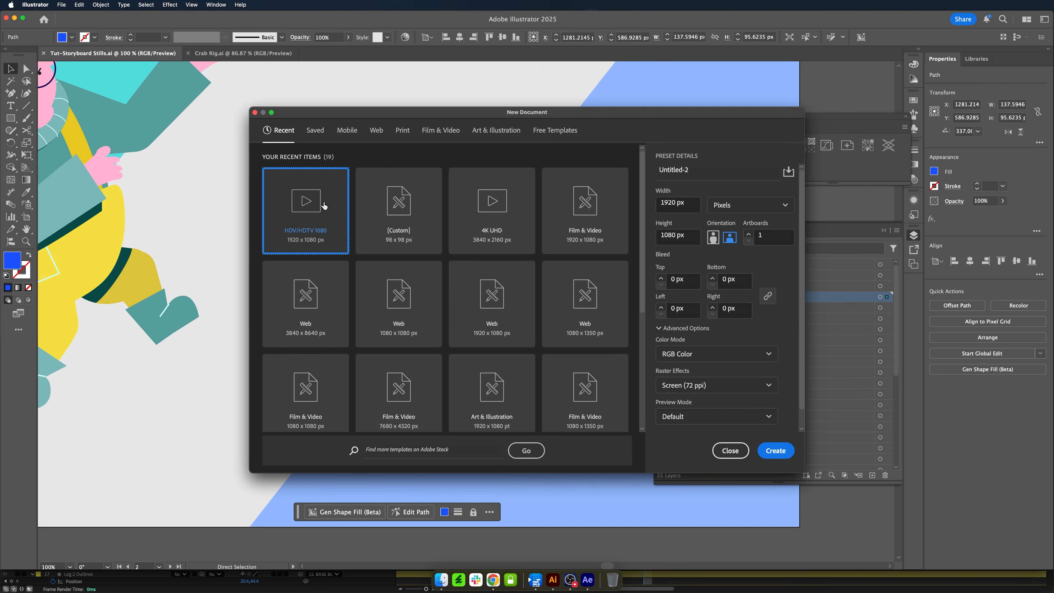
click(773, 450)
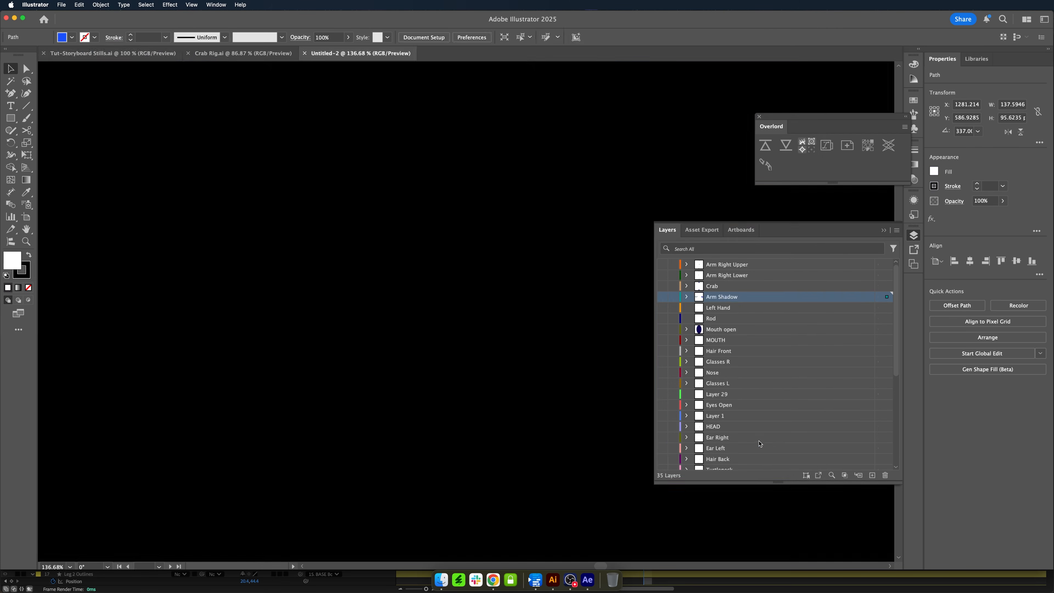
key(super+v)
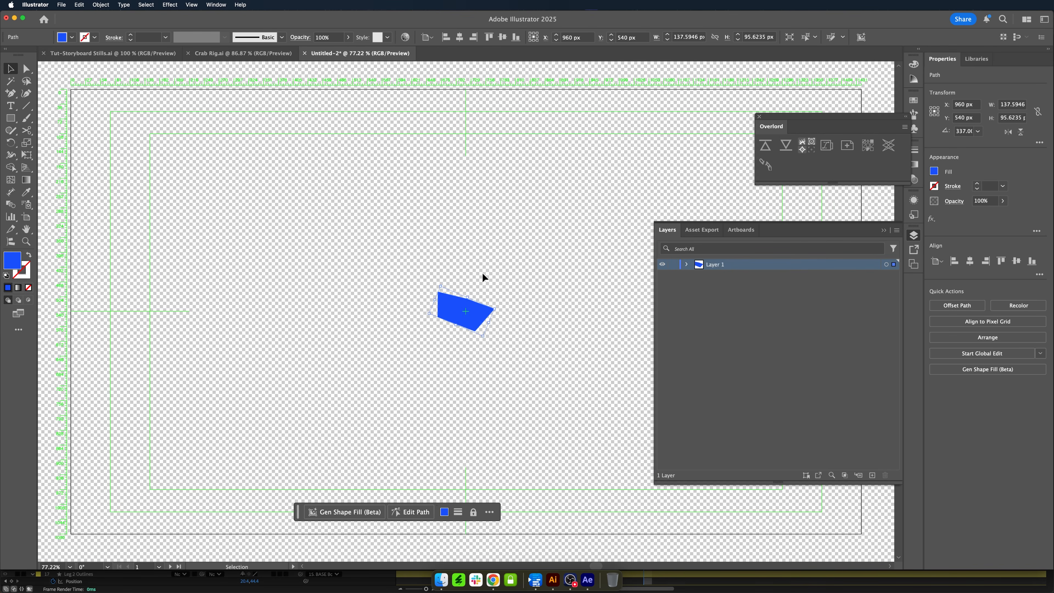
- Import Crab Second Shape.ai from Finder into After Effects as a Composition with Layer Size dimensions, and add its Layer 1 to 01_Crab Rig
click(587, 580)
click(442, 580)
click(222, 362)
drag(299, 315, 587, 580)
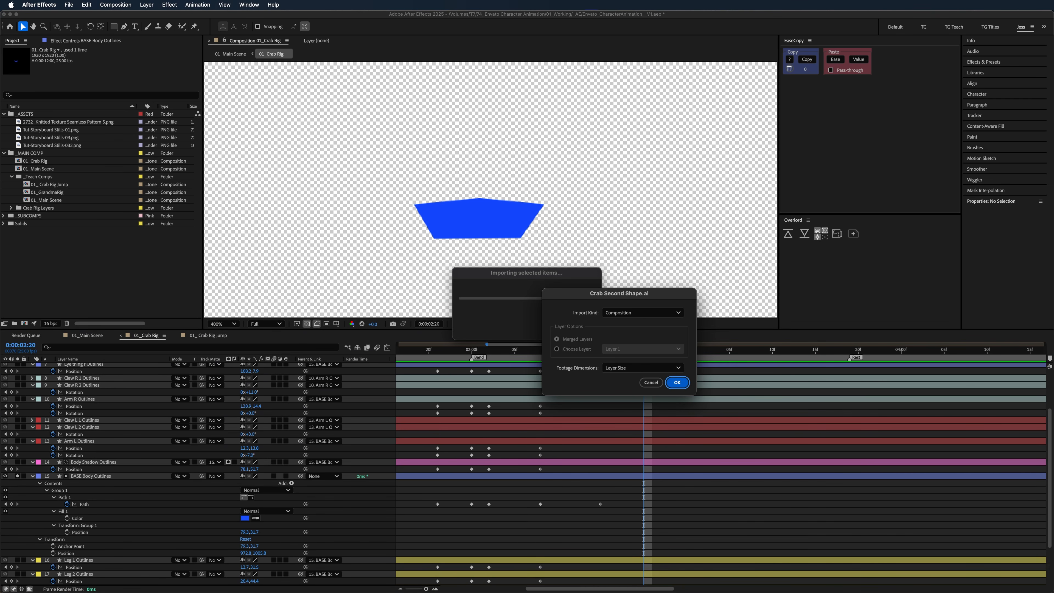
click(681, 382)
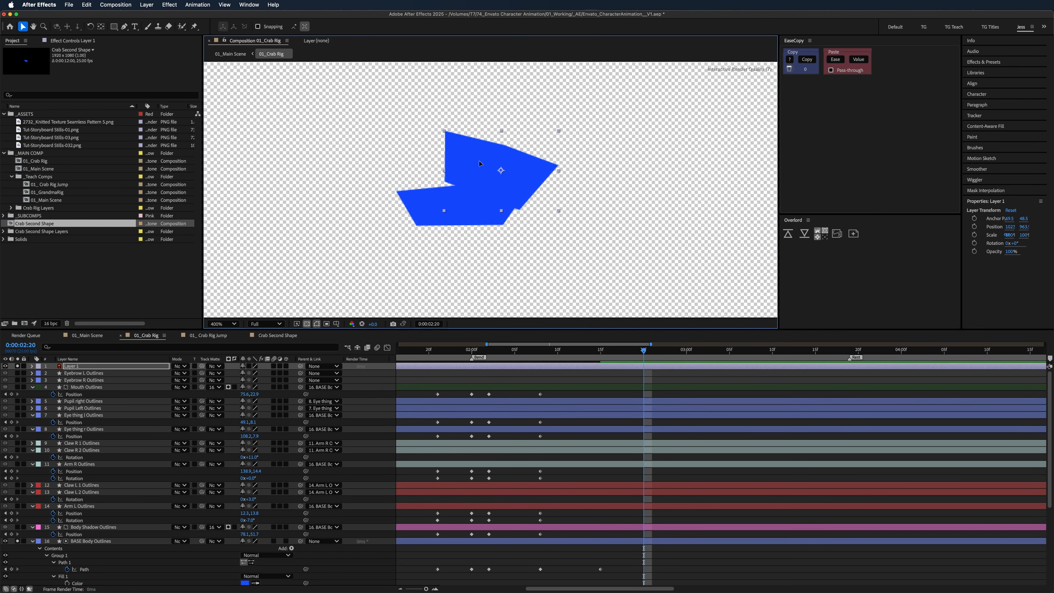
- Create shapes from the vector Layer 1 and change the new shape's fill to dark red
right_click(478, 167)
right_click(105, 379)
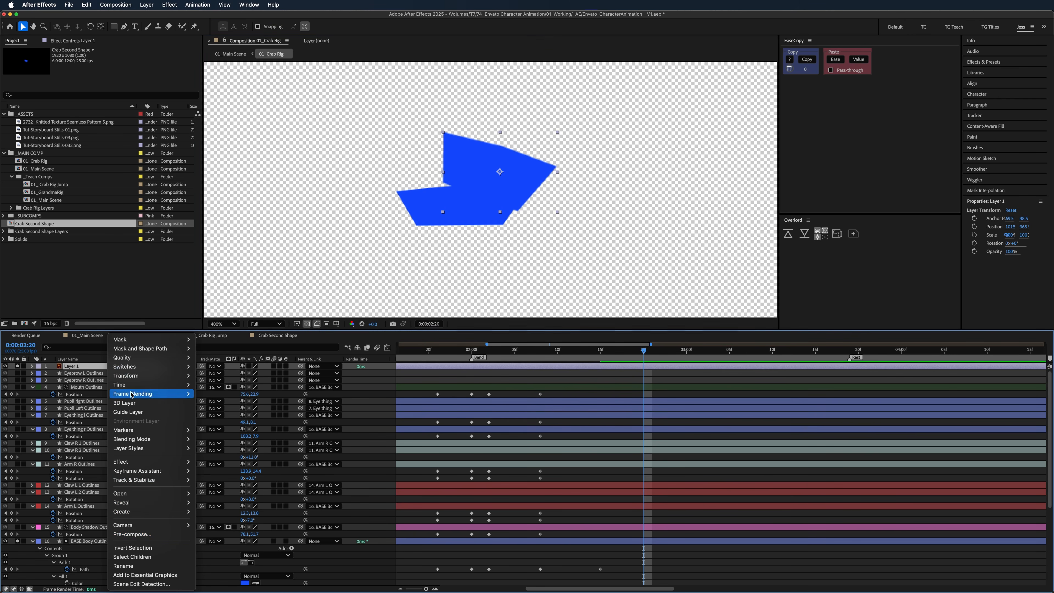
mouse_move(141, 514)
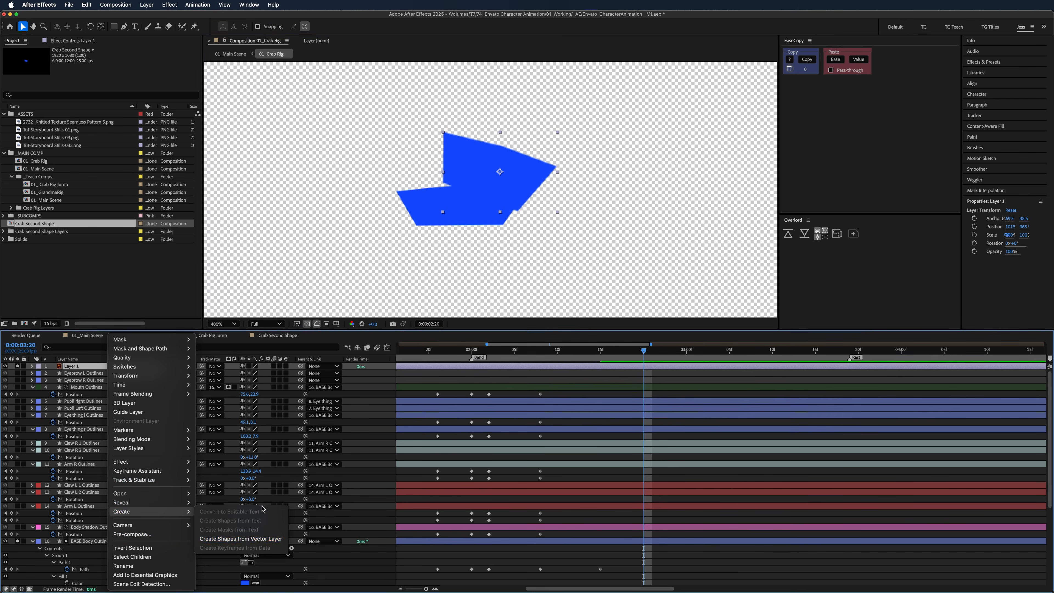
click(241, 538)
click(331, 26)
click(533, 148)
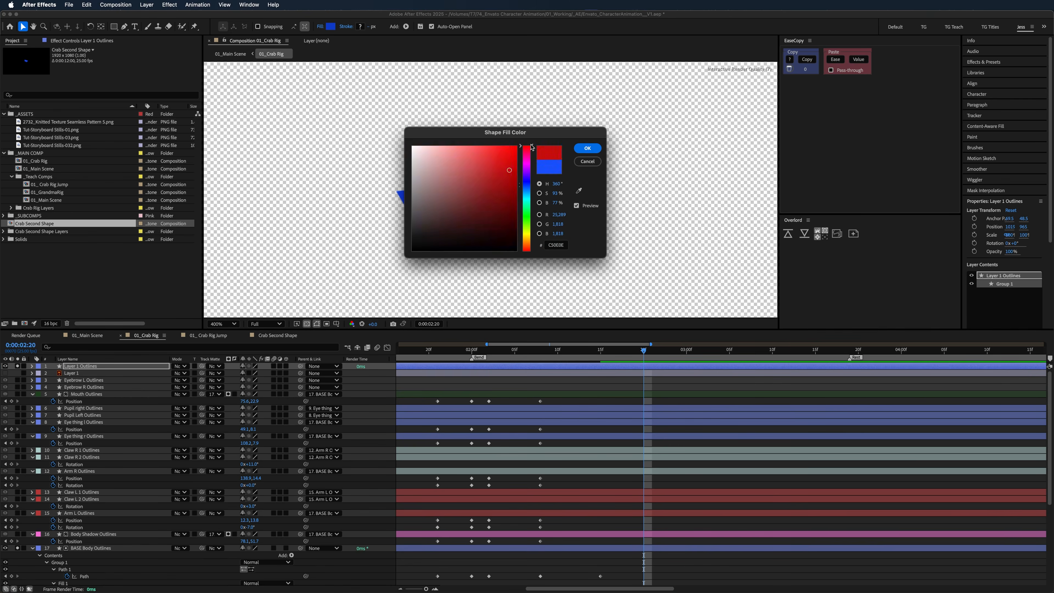
key(Return)
- Delete the original Layer 1 and place the red Layer 1 Outlines beneath BASE Body Outlines, overlapping the blue body
click(89, 373)
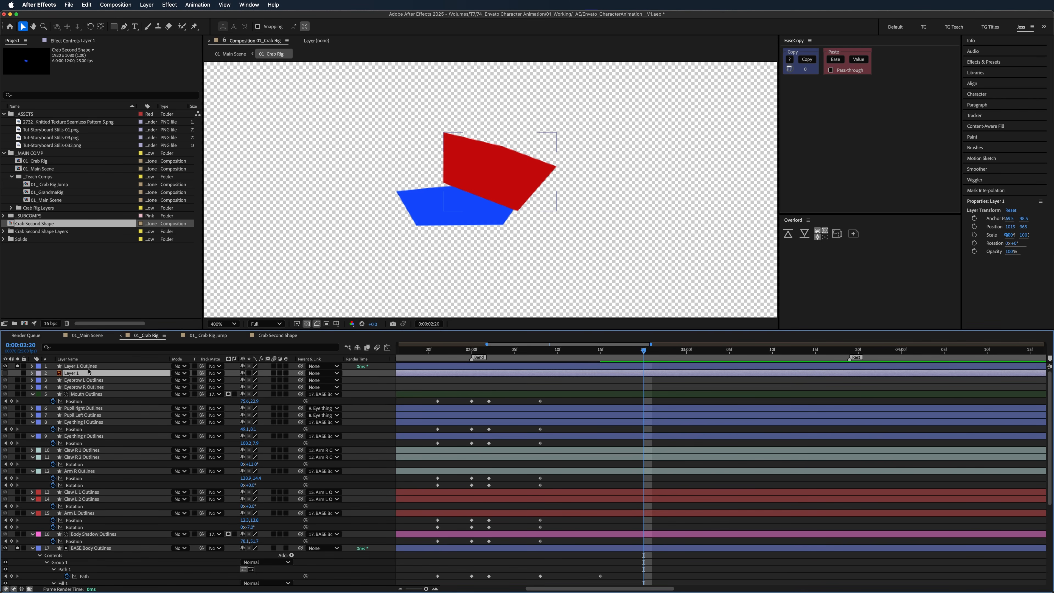
key(Delete)
drag(77, 366, 87, 557)
drag(541, 173, 507, 197)
- Reshape the BASE Body Outlines path at 0:00:02:20 by moving its corner points onto the red reference shape
scroll(604, 556, down, 1)
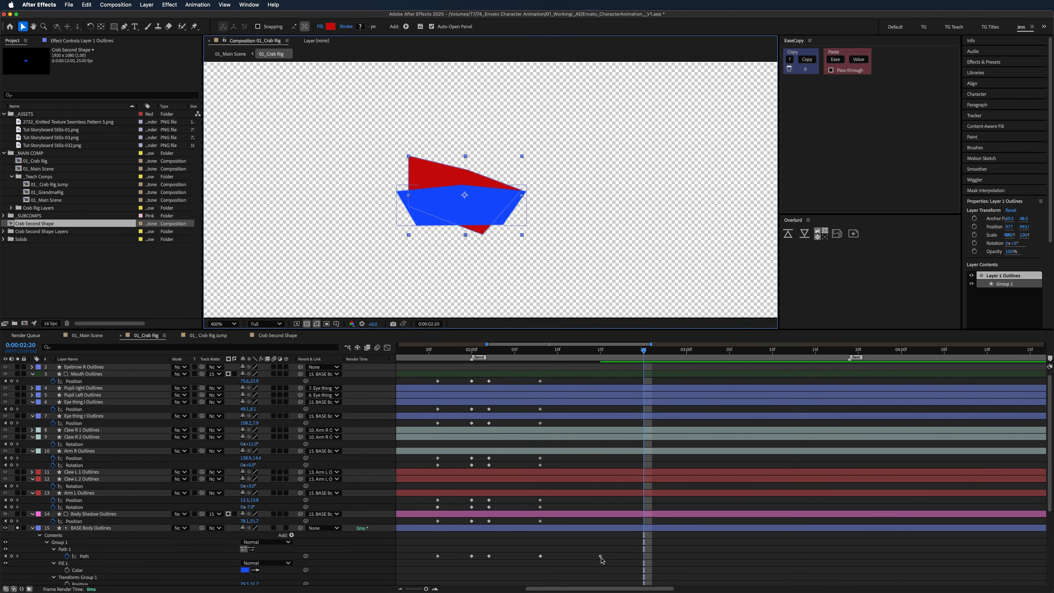
click(601, 556)
drag(341, 166, 409, 159)
drag(417, 224, 463, 169)
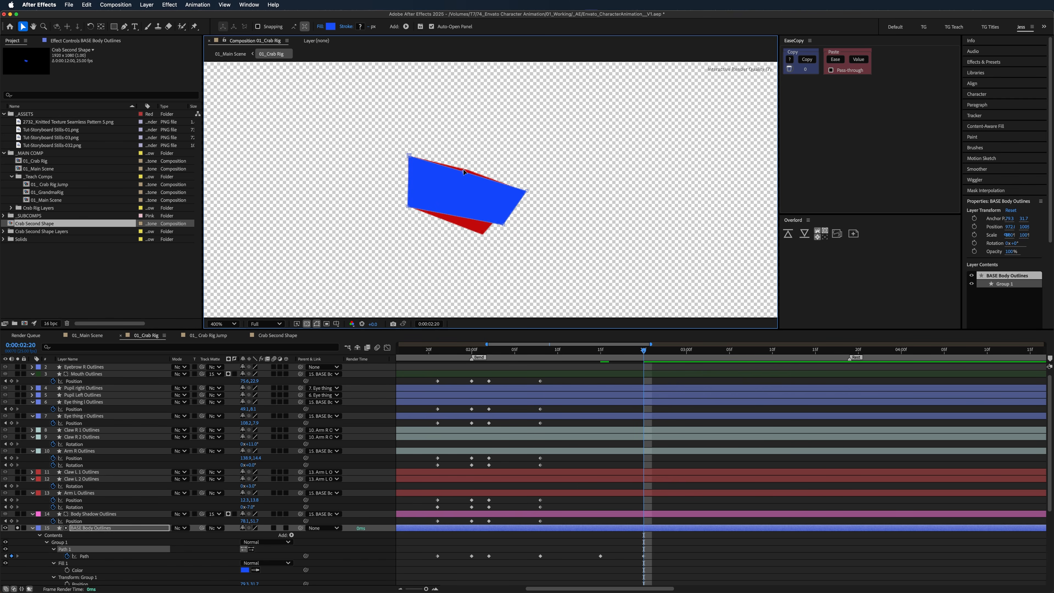
drag(528, 192, 522, 191)
drag(503, 229, 486, 237)
- Delete the red reference layer Layer 1 Outlines, preview the body's path change, and turn off the solo on BASE Body Outlines
click(660, 546)
scroll(679, 532, down, 2)
scroll(678, 532, right, 1)
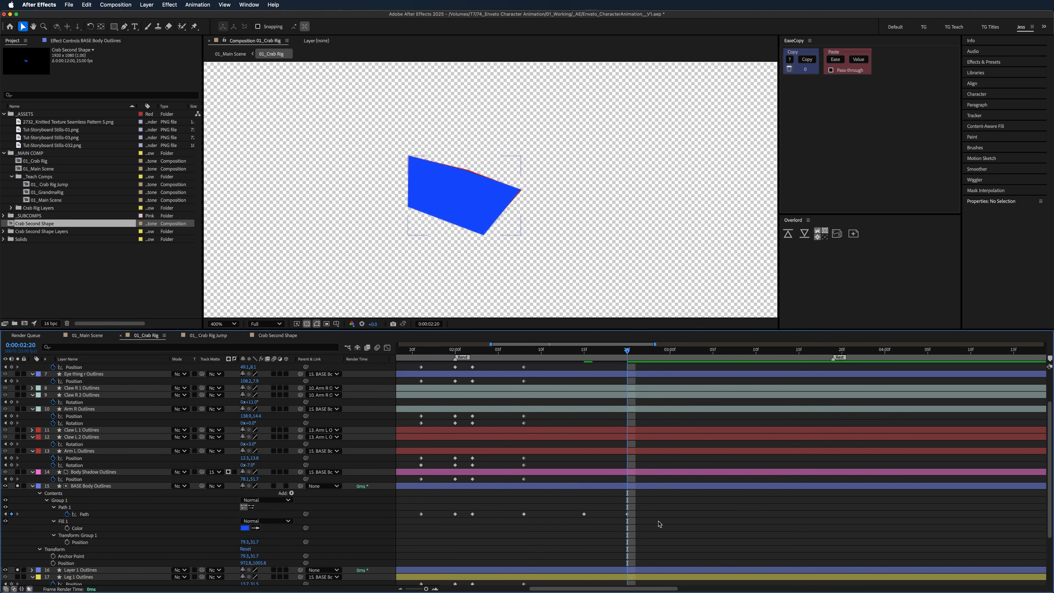
scroll(66, 515, down, 3)
click(79, 499)
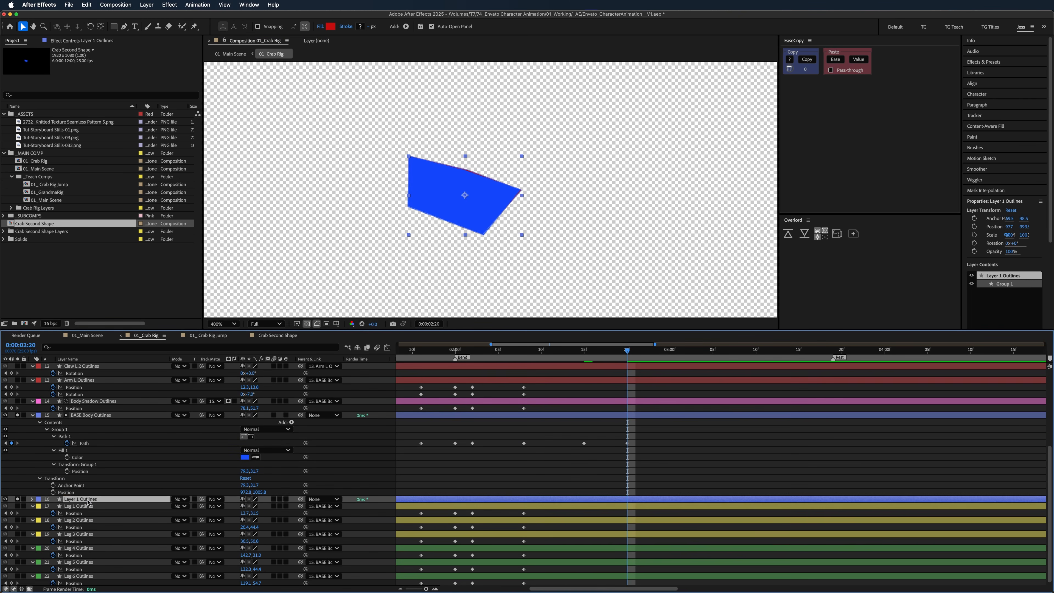
key(Delete)
drag(583, 352, 627, 364)
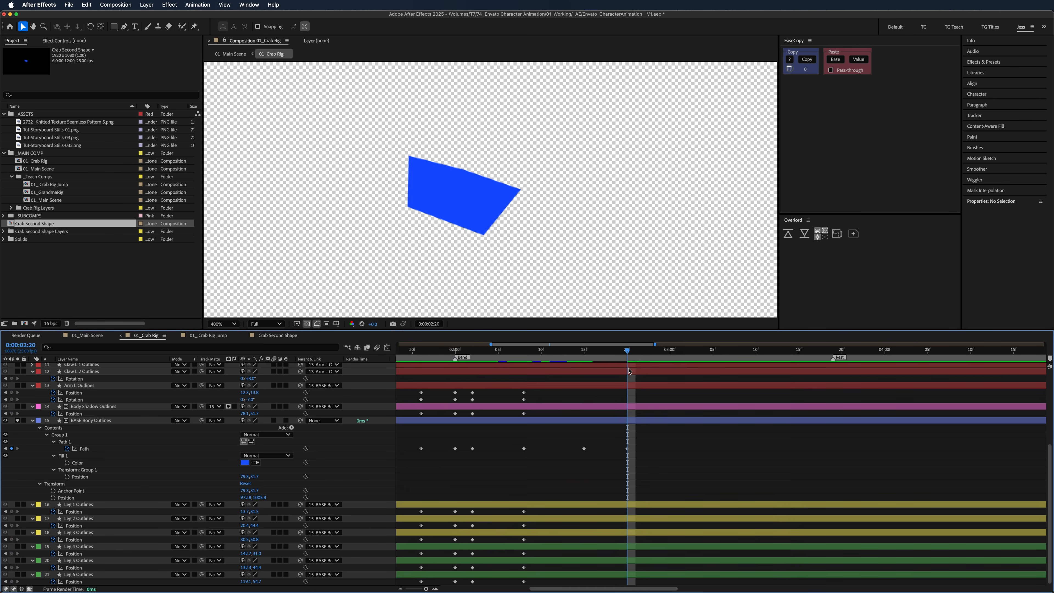
click(18, 421)
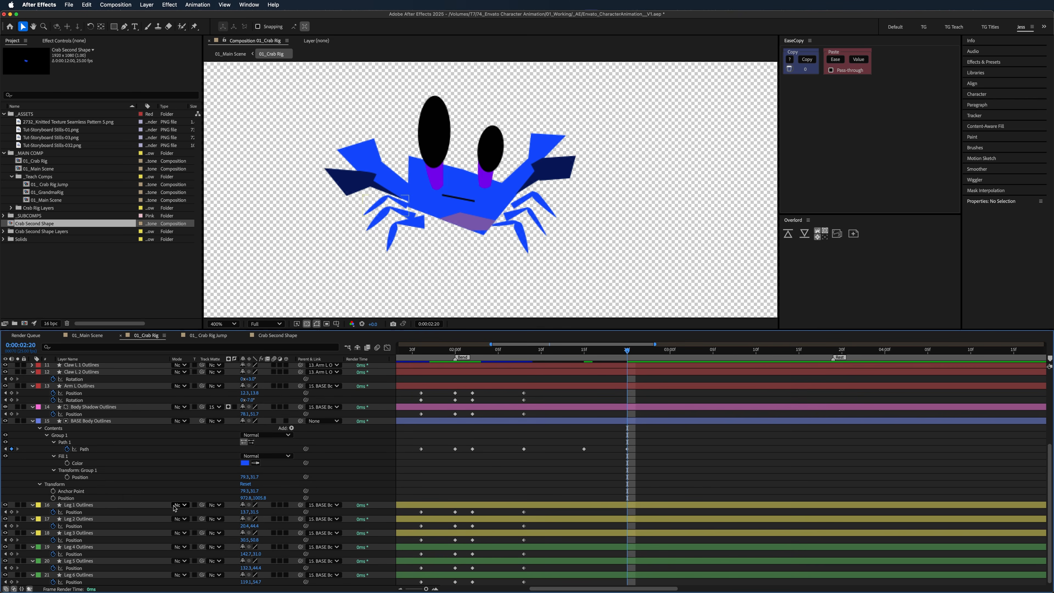
- Add Path keyframes to Eye thing l Outlines and Eye thing r Outlines at 0:00:02:08
scroll(114, 433, up, 6)
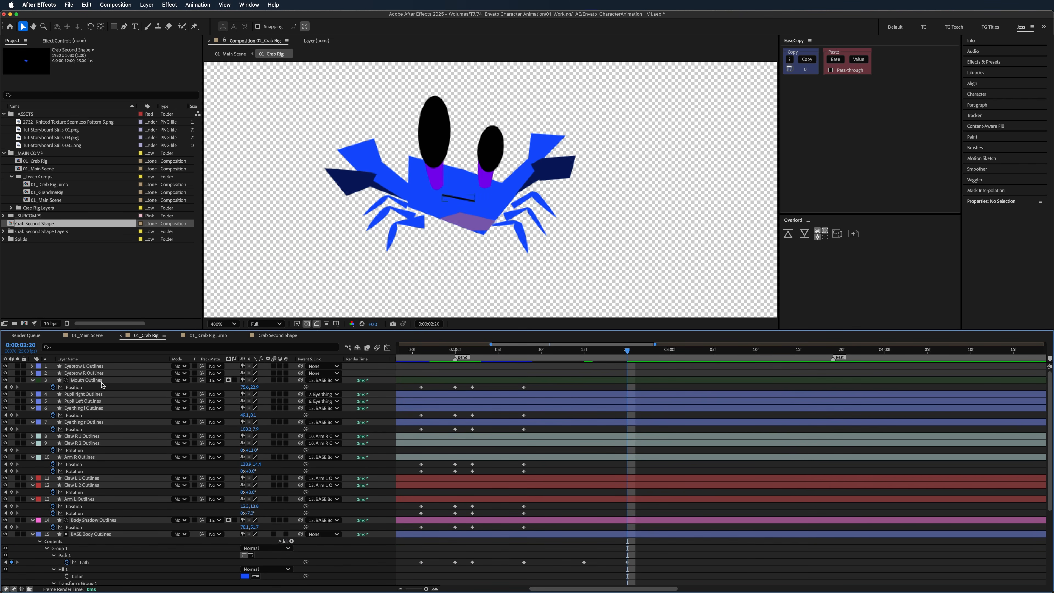
click(103, 373)
drag(629, 356, 524, 356)
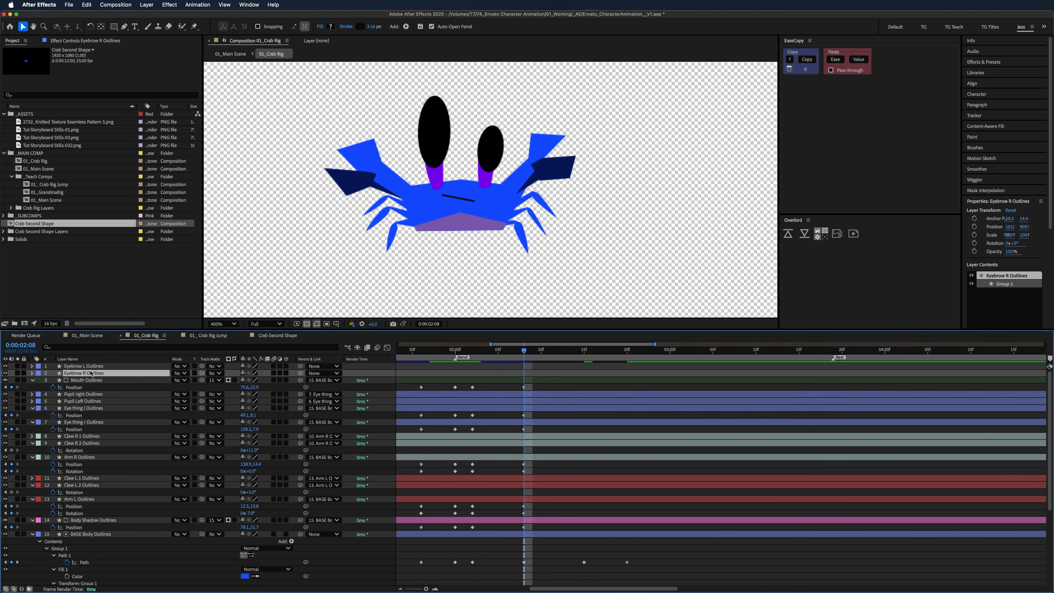
click(89, 381)
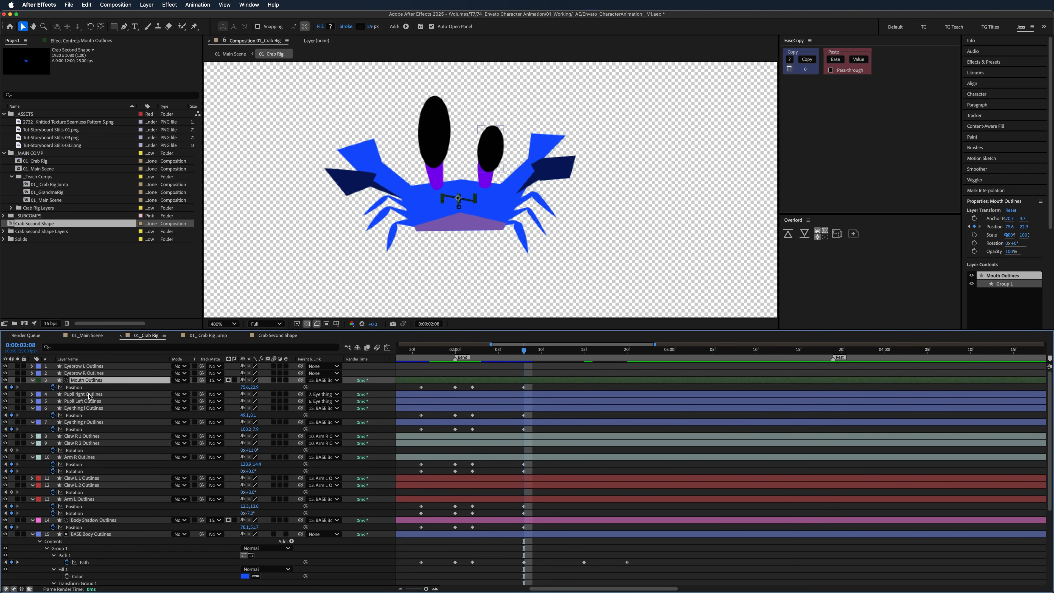
click(89, 395)
shift+click(89, 402)
click(86, 408)
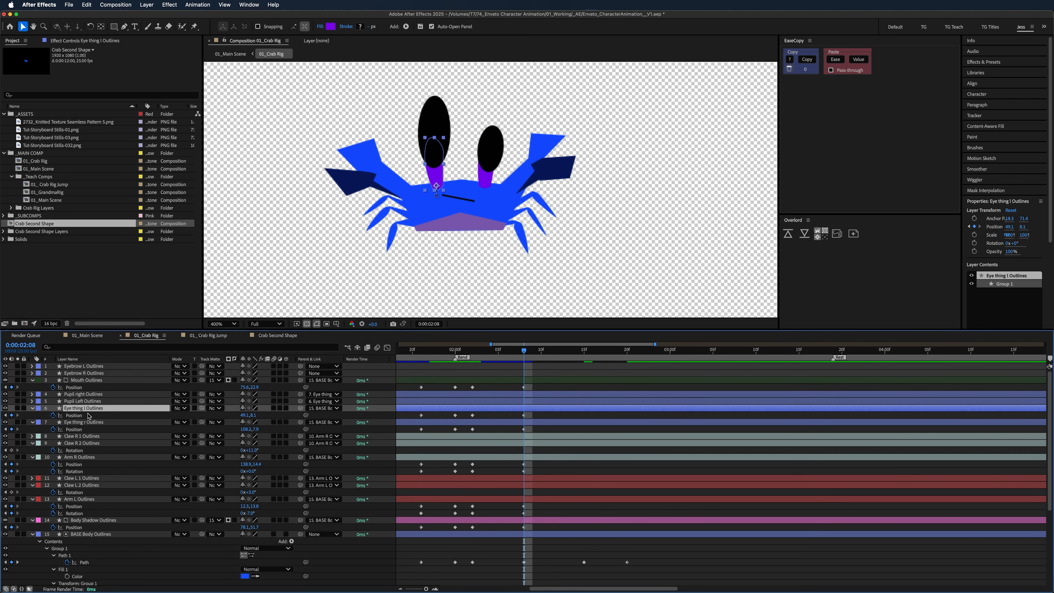
shift+click(88, 423)
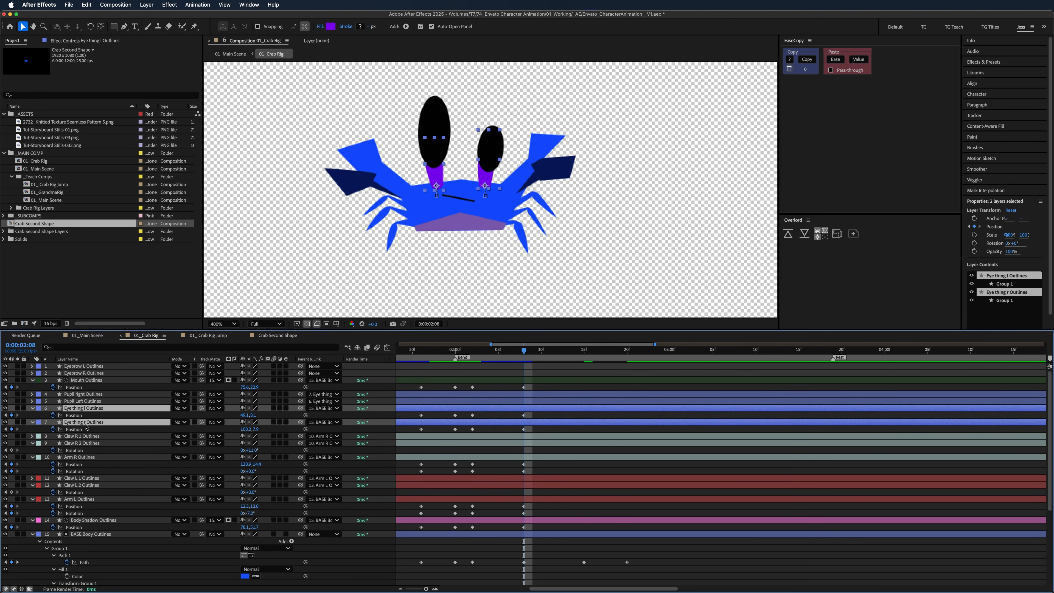
key(u)
key(u)
key(u)
key(u)
key(u)
click(558, 423)
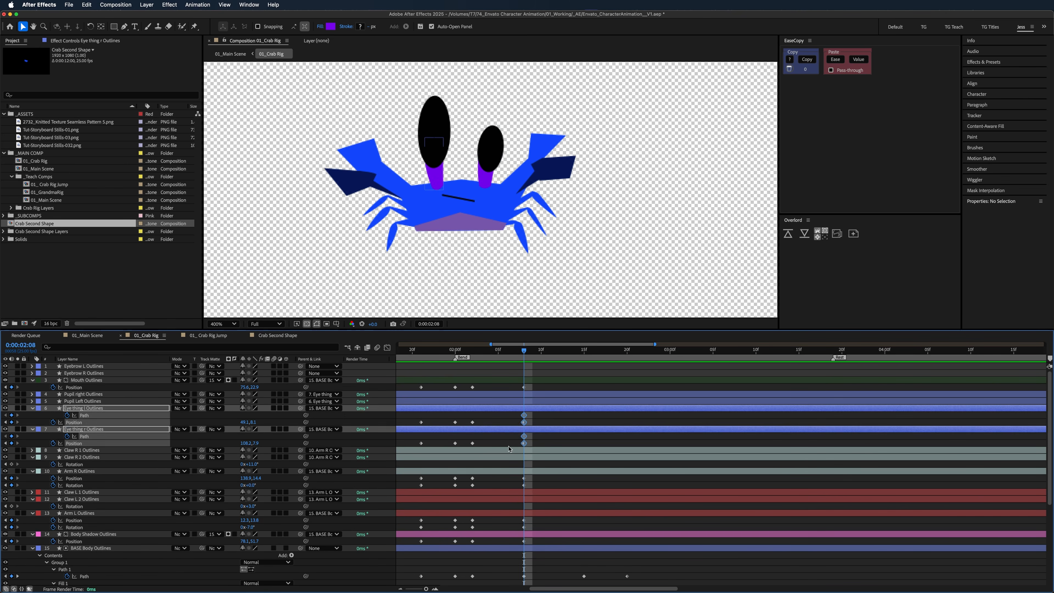
- Add Position and Path keyframes to Pupil right Outlines and Pupil Left Outlines at 0:00:02:08
click(429, 122)
shift+click(492, 150)
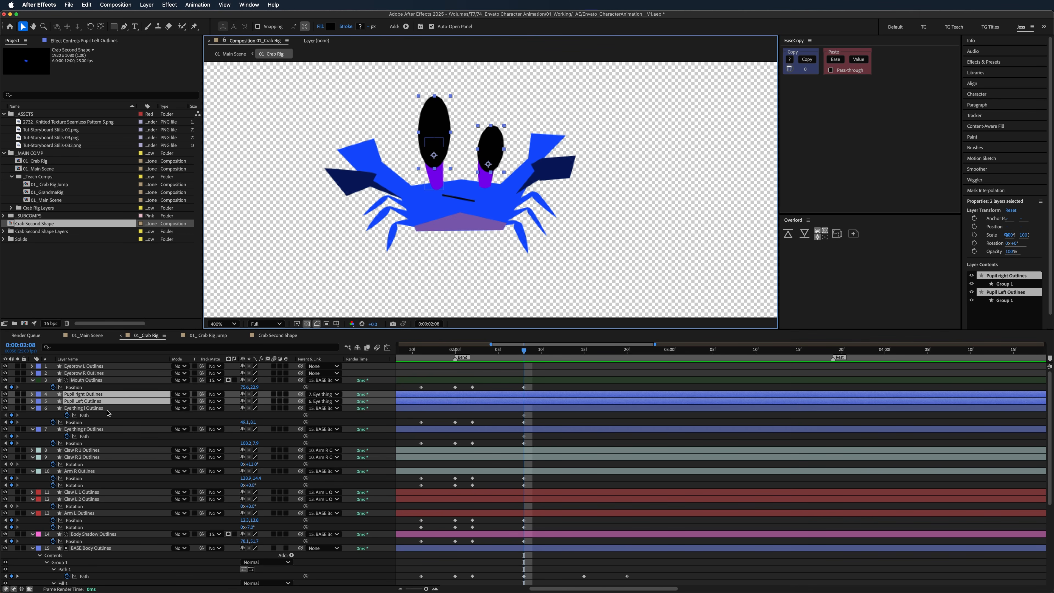
key(p)
key(p)
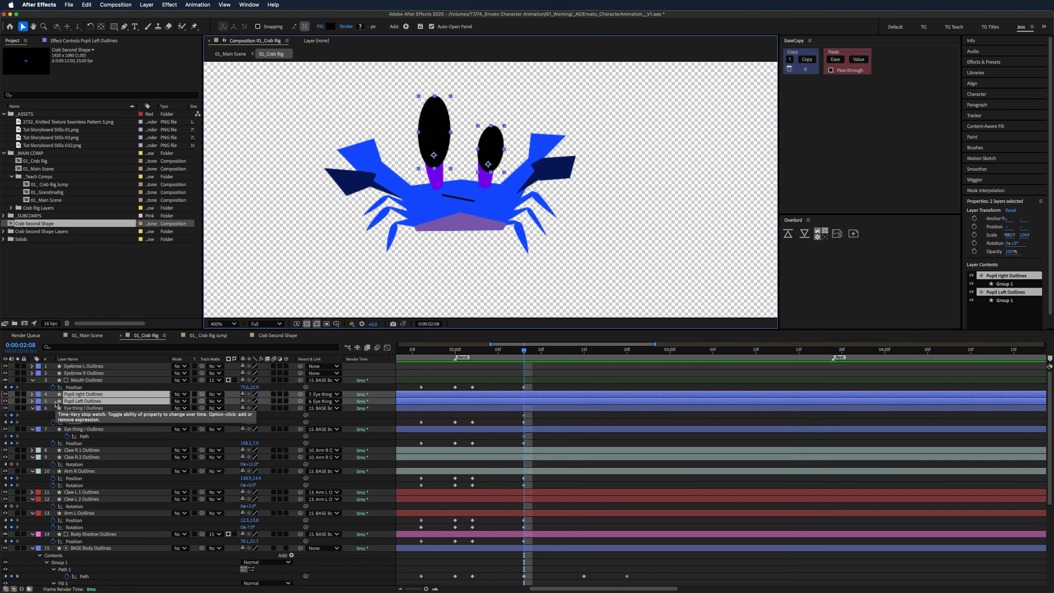
key(p)
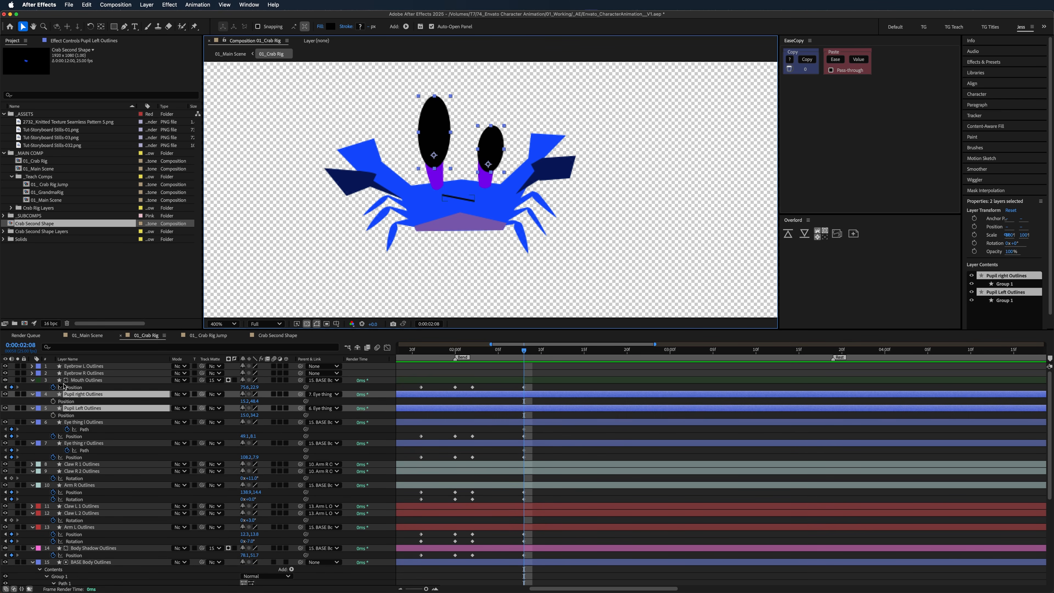
click(90, 478)
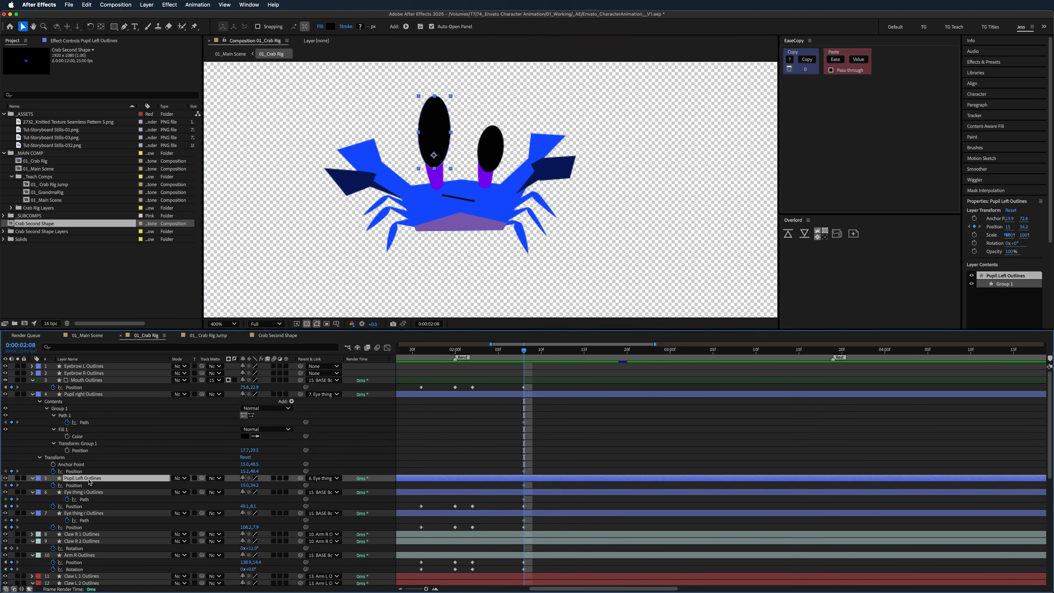
key(u)
key(u)
click(67, 506)
key(super+Up)
- Solo the two pupil layers, the two Eye thing layers and BASE Body Outlines
scroll(544, 482, down, 5)
key(u)
scroll(548, 417, up, 4)
drag(539, 501, 534, 379)
click(17, 380)
key(F2)
scroll(83, 457, down, 8)
click(91, 420)
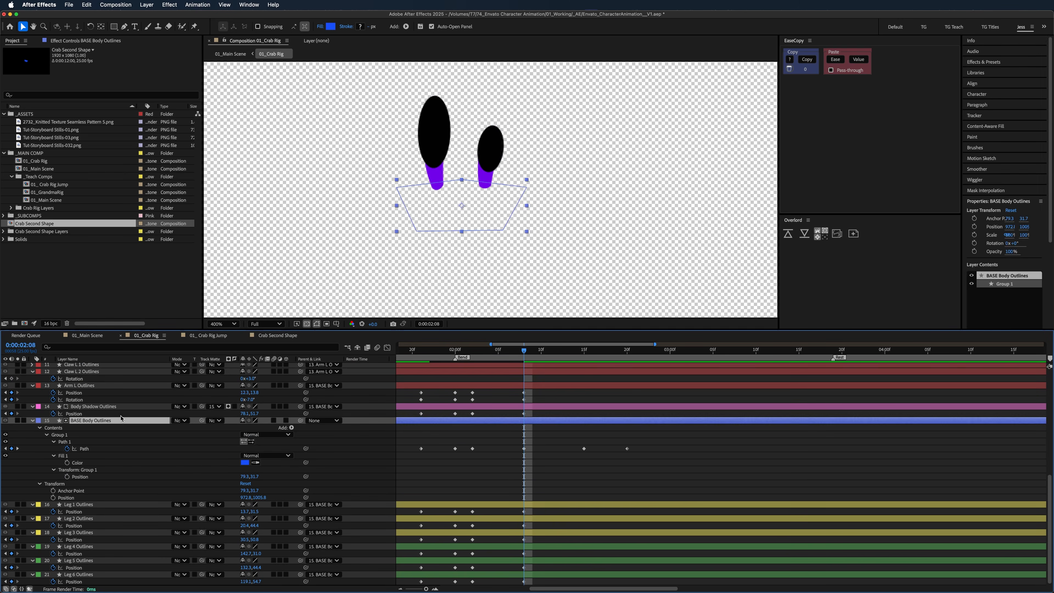
click(18, 421)
click(656, 467)
- Add Path keyframes to Pupil Left Outlines and both Eye thing layers at 0:00:02:02
scroll(590, 377, up, 3)
drag(548, 350, 580, 379)
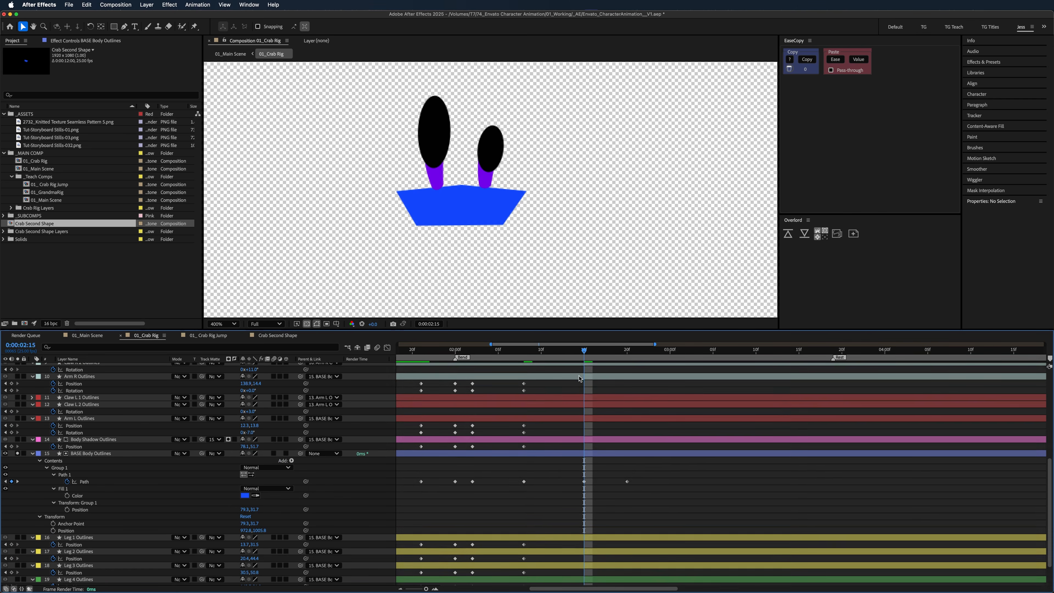
scroll(579, 379, up, 10)
scroll(570, 401, up, 5)
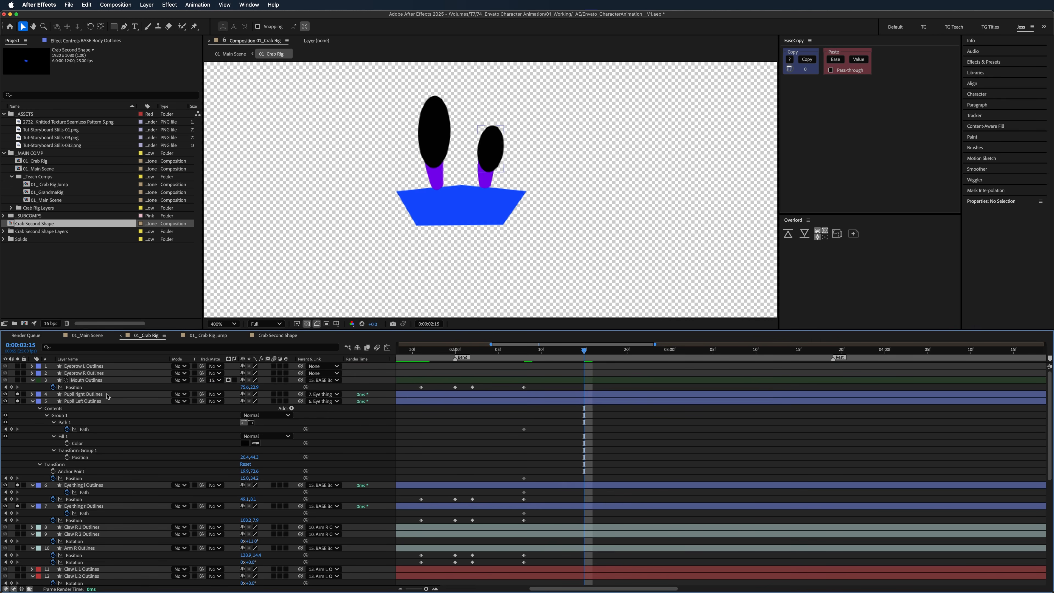
click(106, 395)
shift+click(102, 507)
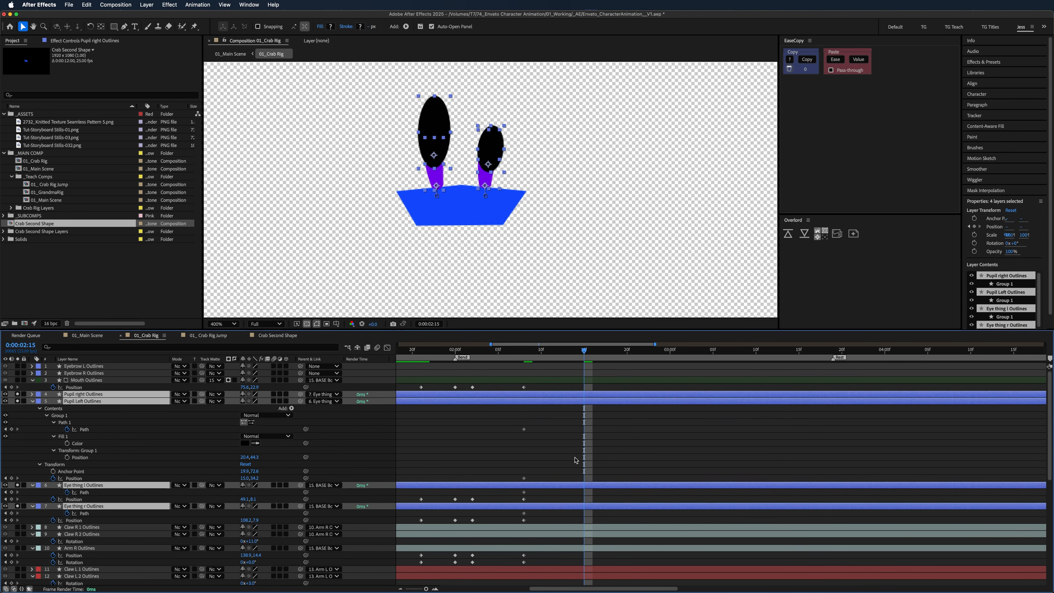
drag(519, 353, 525, 379)
click(471, 365)
click(472, 351)
click(481, 401)
click(494, 394)
shift+click(499, 506)
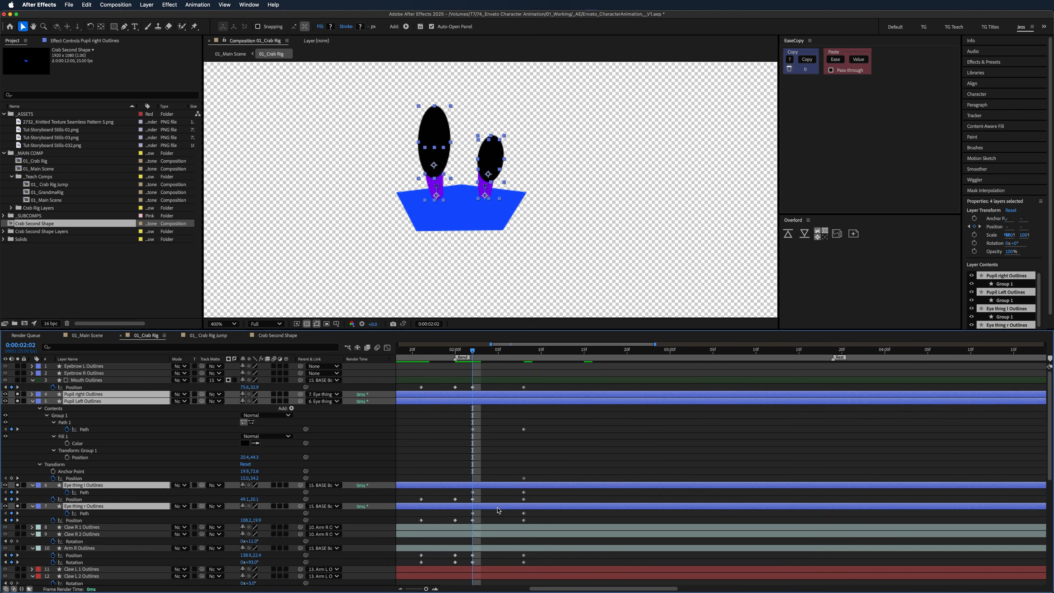
- Show only the keyframed properties of the eye layers and add Path and Position keyframes to Pupil right Outlines at 0:00:02:02
key(u)
click(498, 410)
click(12, 402)
click(12, 408)
click(510, 415)
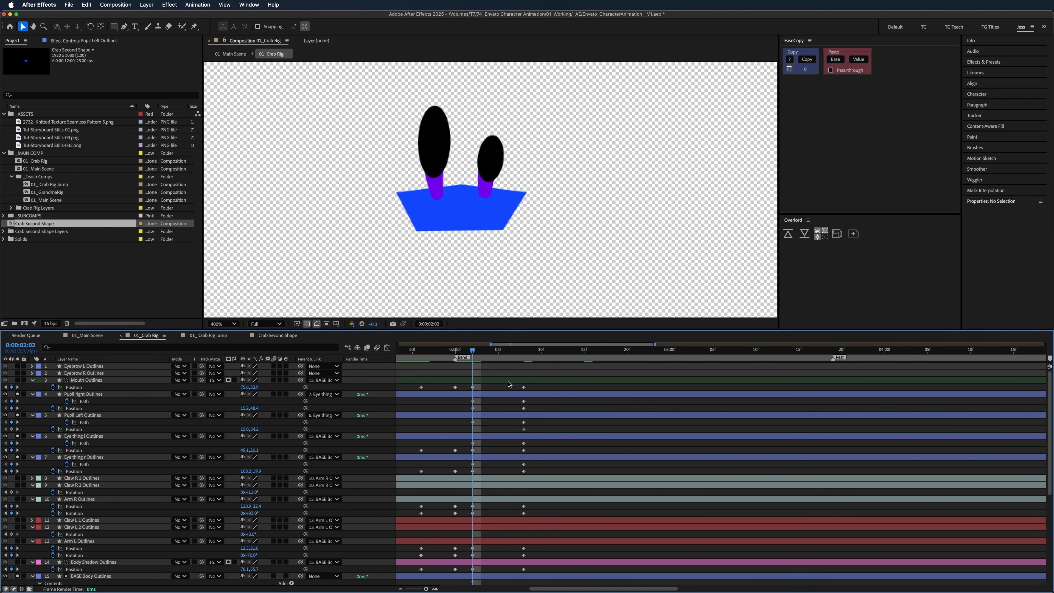
- Collapse the properties of the mouth, claw, arm and Body Shadow layers
click(508, 381)
key(u)
click(498, 478)
scroll(494, 498, down, 1)
shift+click(486, 549)
key(u)
click(497, 528)
scroll(497, 528, down, 2)
scroll(496, 528, up, 3)
- At 0:00:02:08, raise Eye thing l Outlines to vertical Position 3.1 and Eye thing r Outlines to -0.1
drag(473, 353, 524, 387)
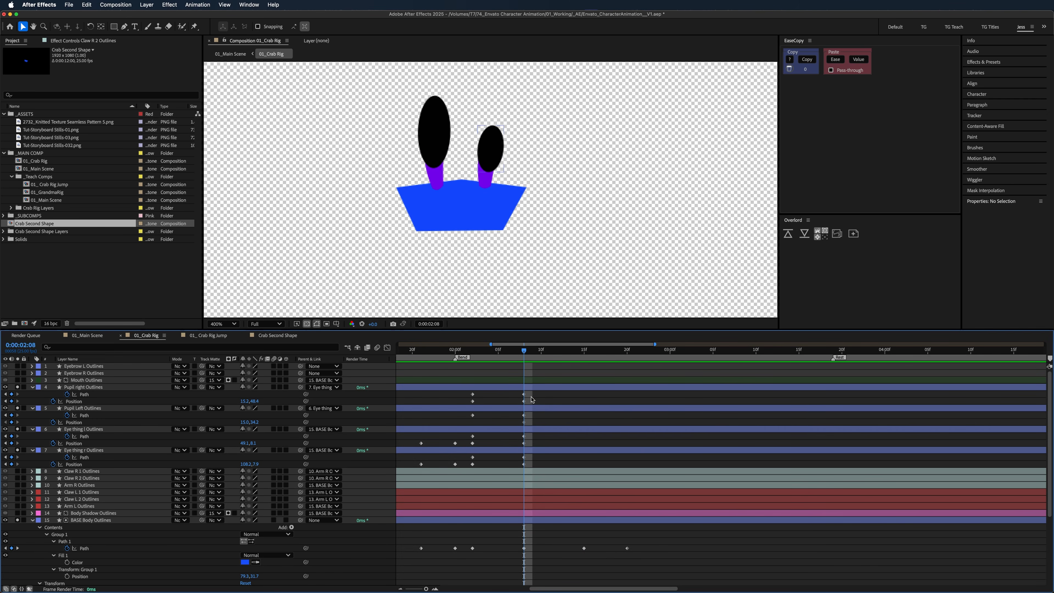
drag(253, 443, 245, 464)
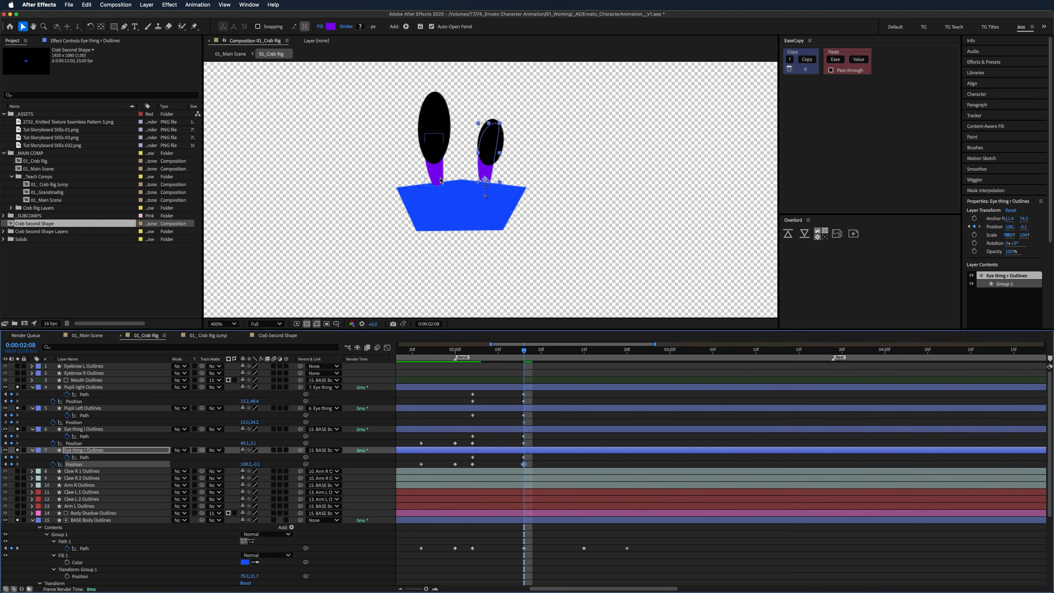
click(545, 400)
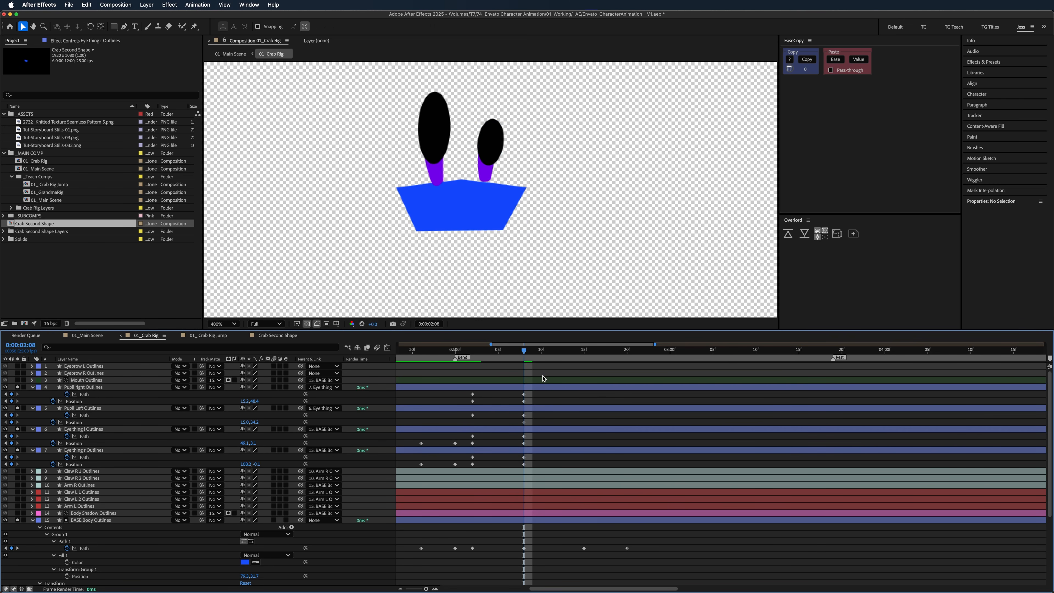
- At 0:00:02:15, lower Eye thing l and Eye thing r Outlines to vertical Positions 31.1 and 24.9, and add Path keyframes to both
drag(524, 350, 584, 350)
click(577, 387)
click(569, 456)
click(485, 175)
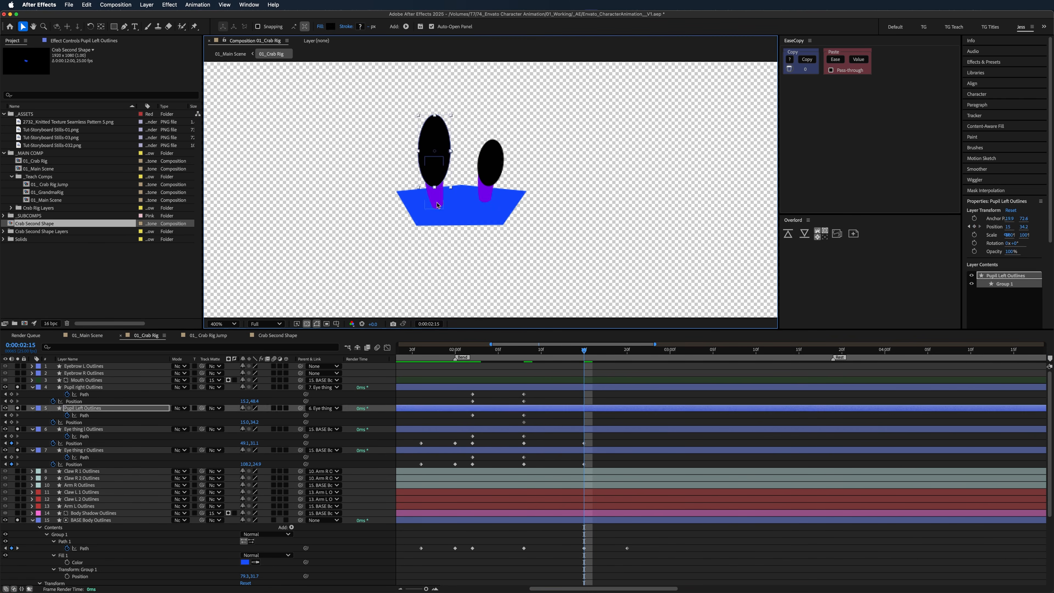
click(435, 195)
click(12, 436)
drag(434, 208, 486, 203)
click(84, 450)
click(12, 457)
- Keyframe both pupils' Path and Position at 0:00:02:15, reusing their existing keyframes from 0:00:02:02
click(11, 416)
click(472, 394)
key(super+c)
key(super+v)
click(12, 422)
click(472, 416)
key(super+c)
key(super+v)
click(472, 401)
key(super+c)
key(super+v)
- Move the last two Path keyframes of BASE Body Outlines together so that the first sits at 0:00:02:24
mouse_move(584, 350)
mouse_down()
mouse_move(640, 368)
mouse_move(593, 368)
mouse_up()
scroll(592, 457, down, 1)
drag(637, 537, 577, 551)
drag(584, 542, 660, 559)
click(659, 558)
click(584, 350)
- Move the eye and pupil keyframes from 0:00:02:15 to 0:00:02:24, with vertical Positions 67.1 and 65.9 for the eyes, 97.4 and 90.2 for the pupils
drag(253, 417, 263, 459)
drag(539, 350, 662, 350)
drag(608, 387, 572, 461)
key(j)
key(j)
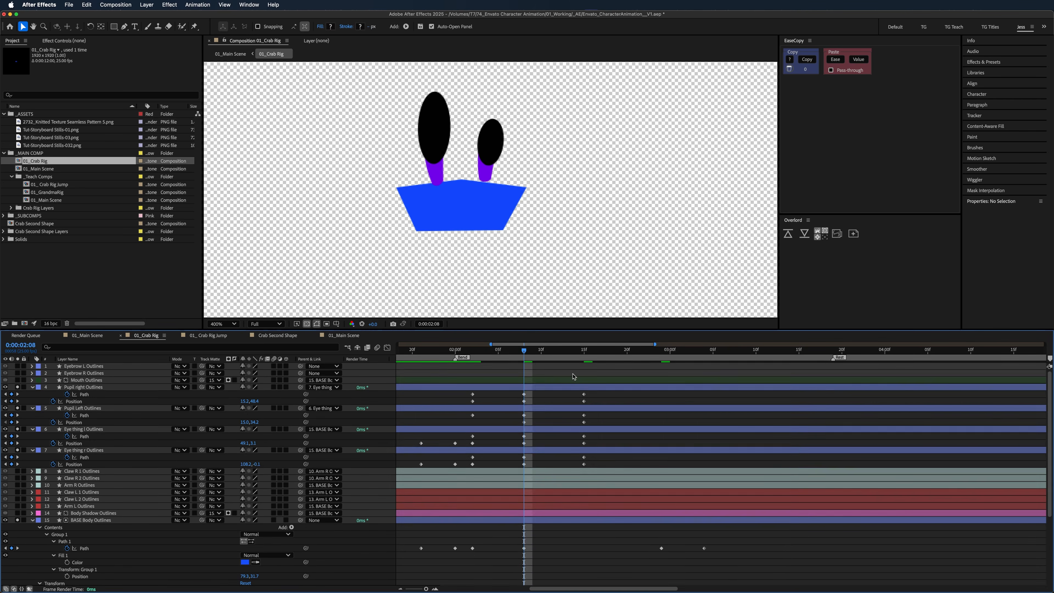
key(k)
key(k)
drag(610, 388, 573, 468)
drag(584, 443, 661, 443)
drag(661, 350, 674, 388)
drag(255, 423, 263, 465)
- Move the Path keyframes of both pupils and both Eye thing layers back from 0:00:02:24 to 0:00:02:15 and preview the motion
drag(675, 394, 597, 394)
drag(673, 416, 598, 416)
drag(674, 436, 588, 436)
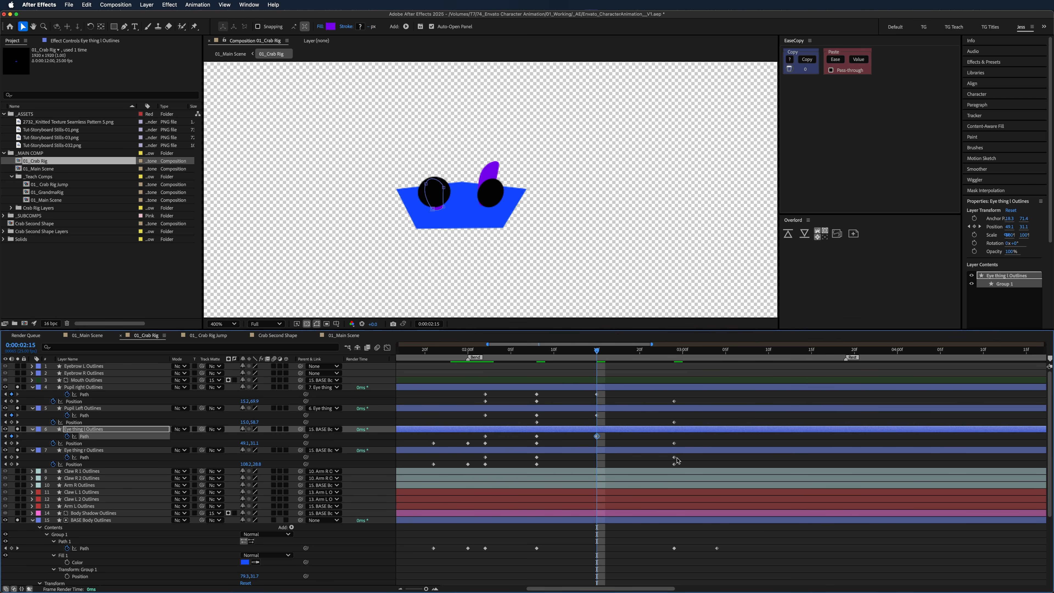
drag(674, 457, 597, 457)
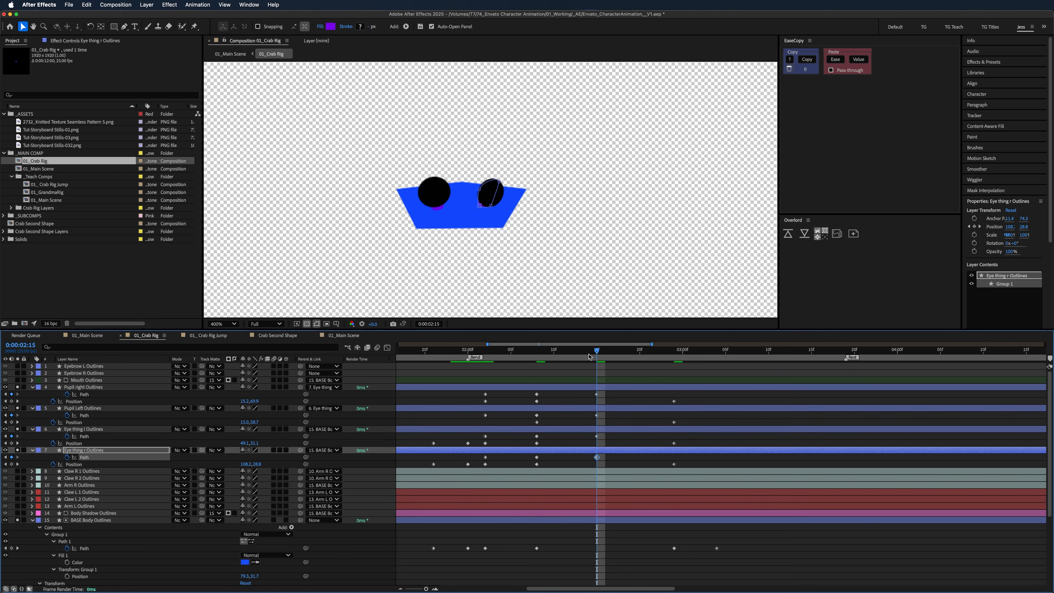
key(space)
- Duplicate the 0:00:02:15 Path keyframes of the pupils and Eye thing layers at 0:00:02:24
drag(644, 400, 674, 414)
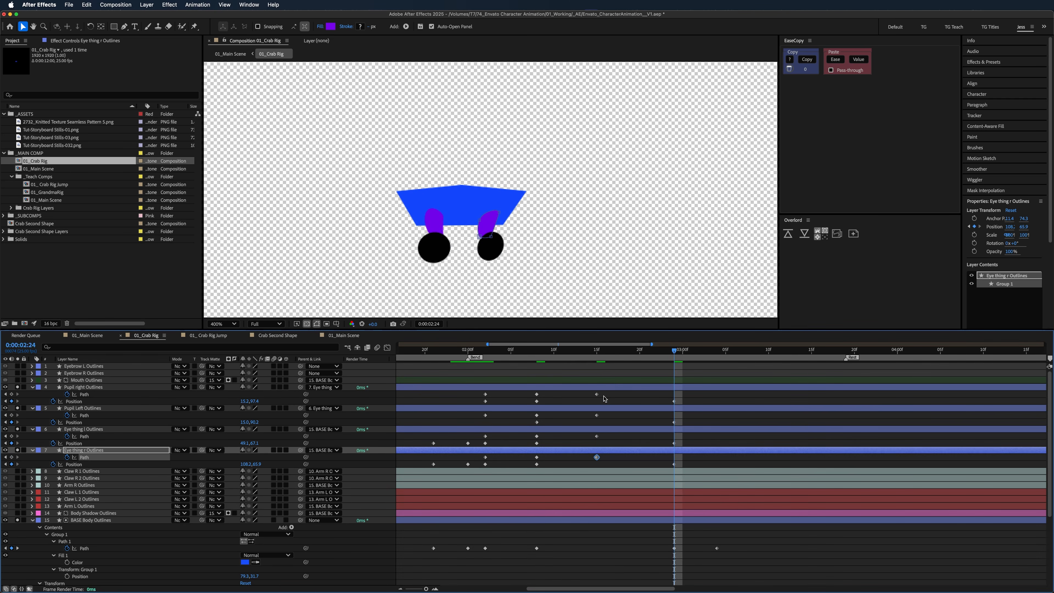
click(597, 395)
click(597, 415)
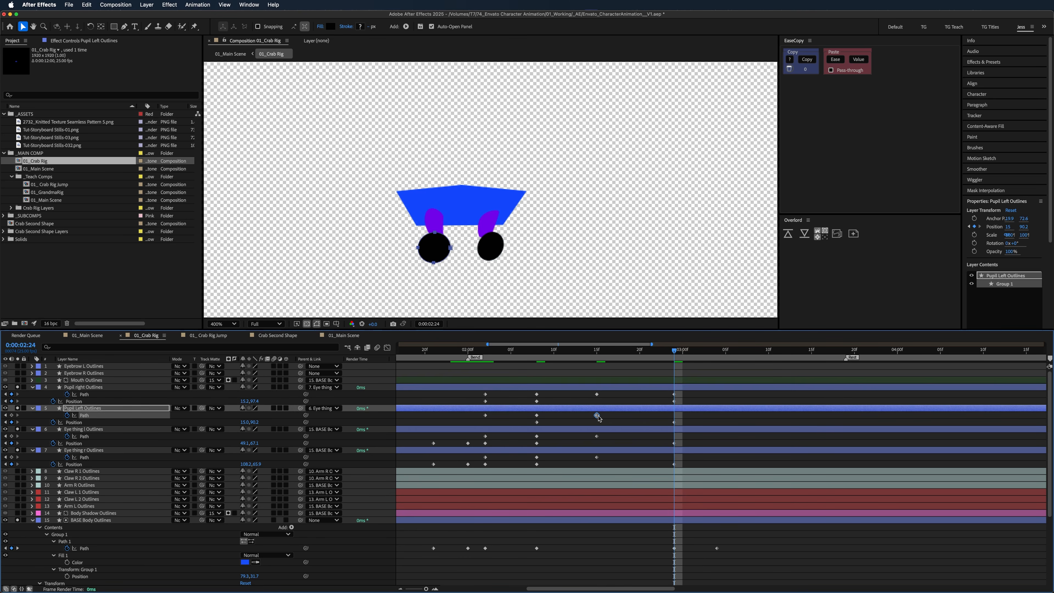
click(597, 437)
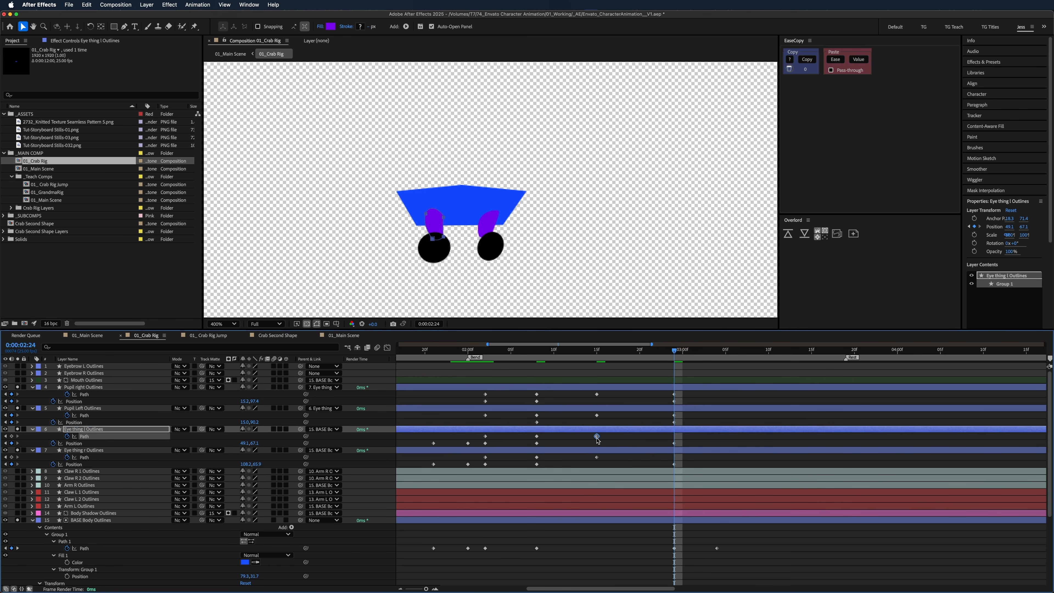
click(597, 458)
- Preview the timing of the eye drop against the body's path change
click(619, 393)
drag(618, 356, 637, 382)
drag(713, 388, 726, 409)
drag(772, 572, 617, 534)
drag(655, 353, 520, 370)
key(space)
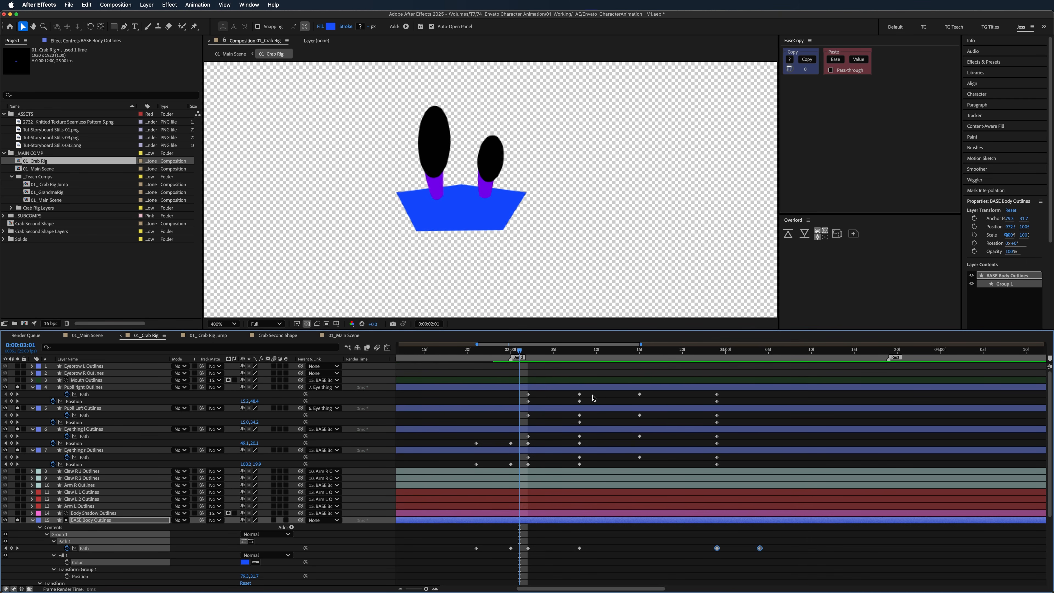
key(space)
- Move the pupil and Eye thing keyframes from 0:00:02:24 to 0:00:02:19
click(642, 356)
drag(701, 399, 675, 465)
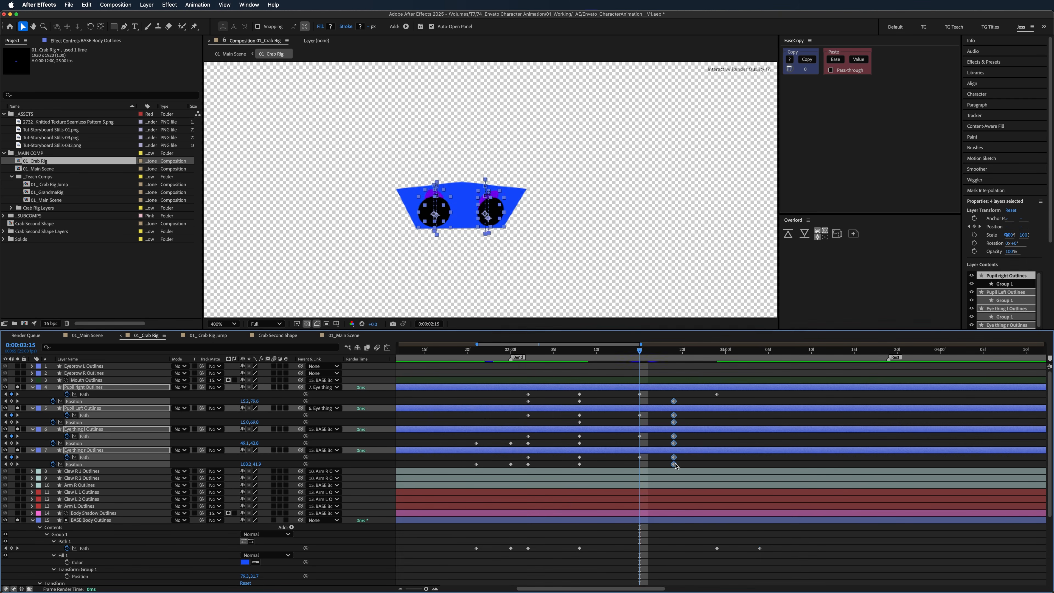
click(716, 394)
- Move the pupil and Eye thing Path keyframes from 0:00:02:15 to 0:00:02:13 and play back the result
drag(655, 396, 637, 456)
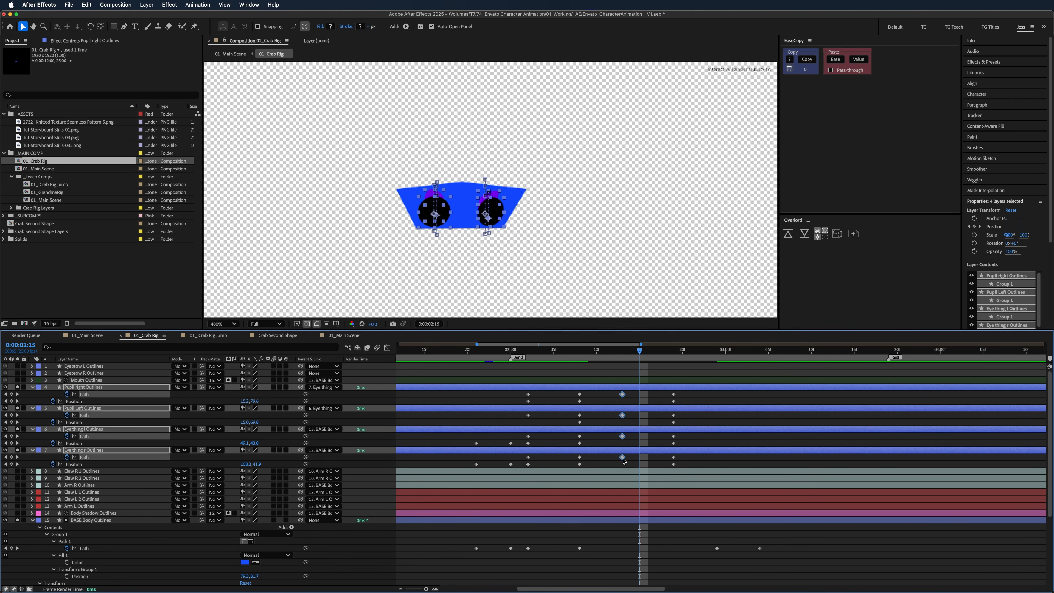
key(space)
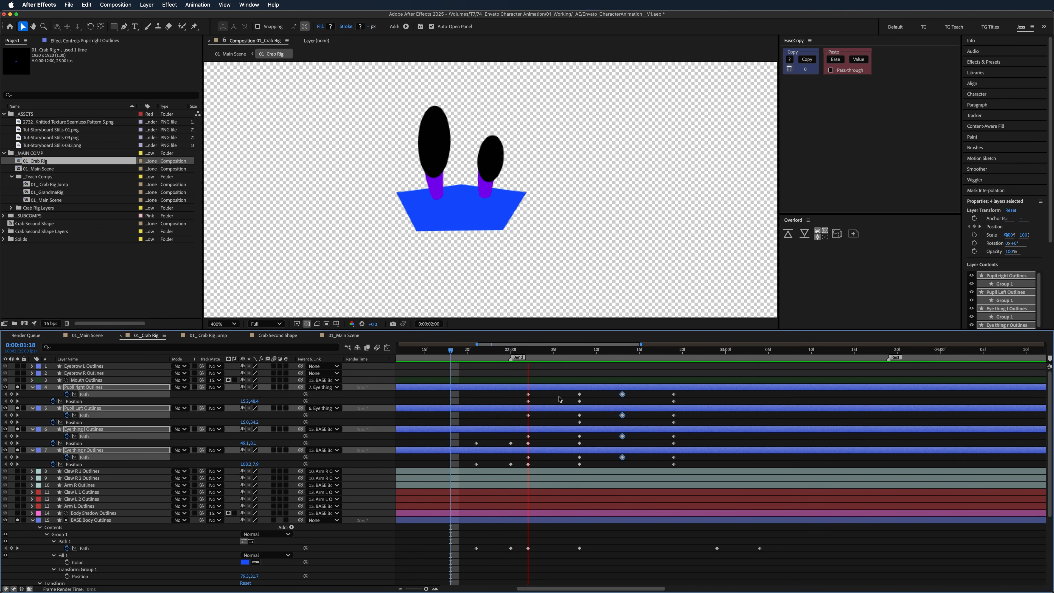
key(space)
- Copy Pupil right's Path and Position keyframes and Pupil Left's Path keyframe from 0:00:02:02 to 0:00:02:24
drag(609, 357, 708, 371)
key(Page_Down)
drag(494, 393, 536, 405)
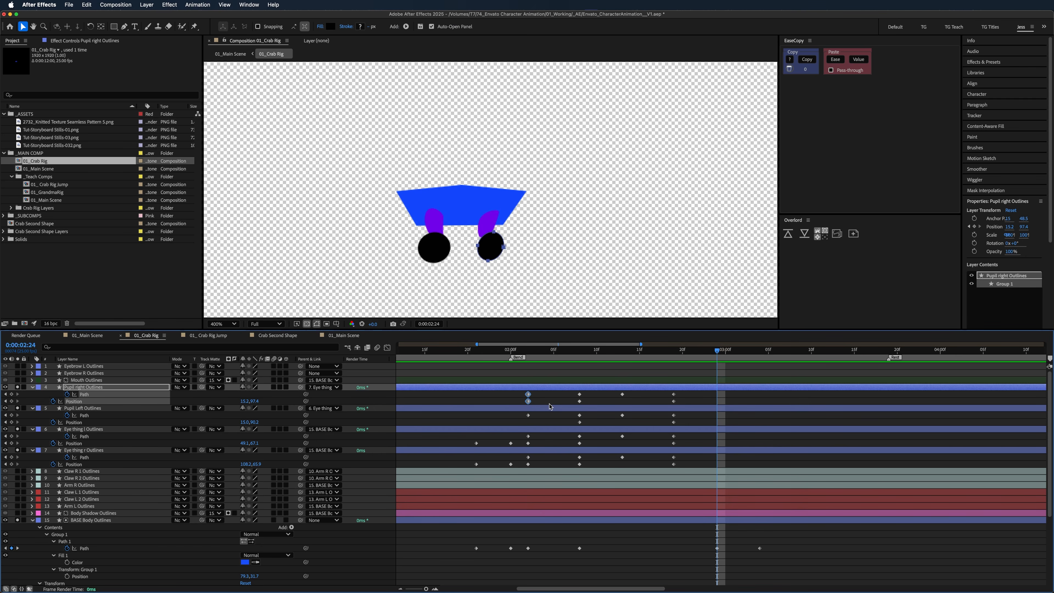
key(ctrl+c)
key(ctrl+v)
click(529, 416)
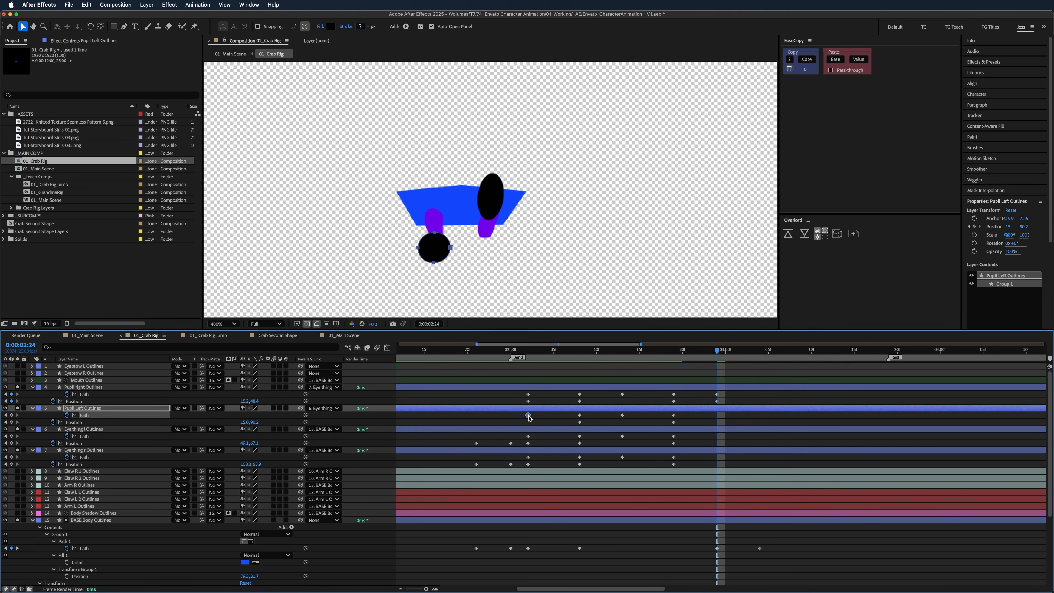
key(ctrl+c)
key(ctrl+v)
- Copy the Path and Position keyframes of Eye thing l and Eye thing r Outlines from 0:00:02:02 to 0:00:02:24
click(528, 436)
key(ctrl+c)
key(ctrl+v)
click(528, 443)
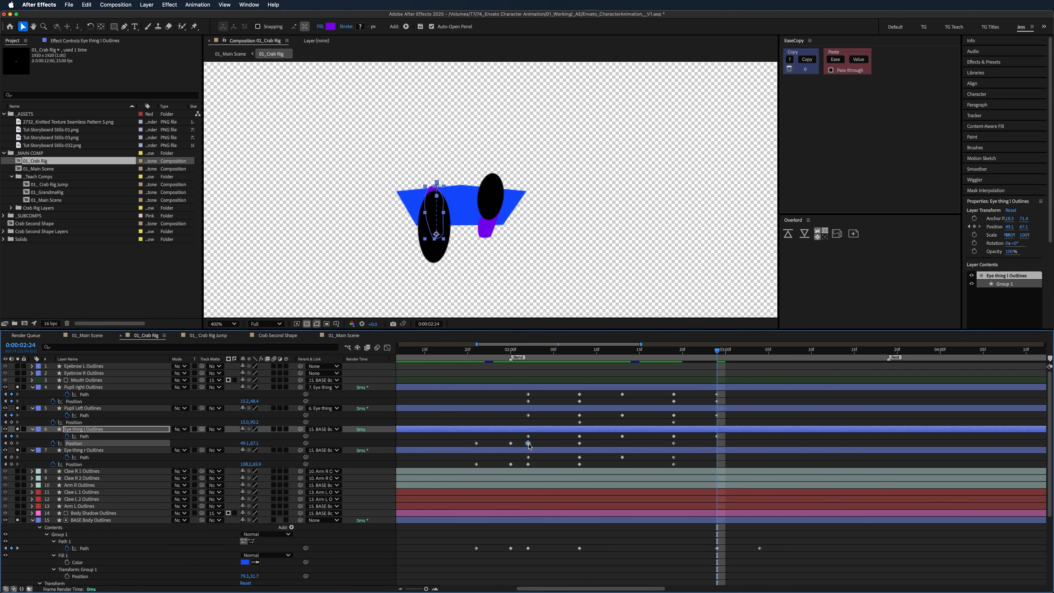
key(ctrl+c)
key(ctrl+v)
drag(530, 463, 523, 453)
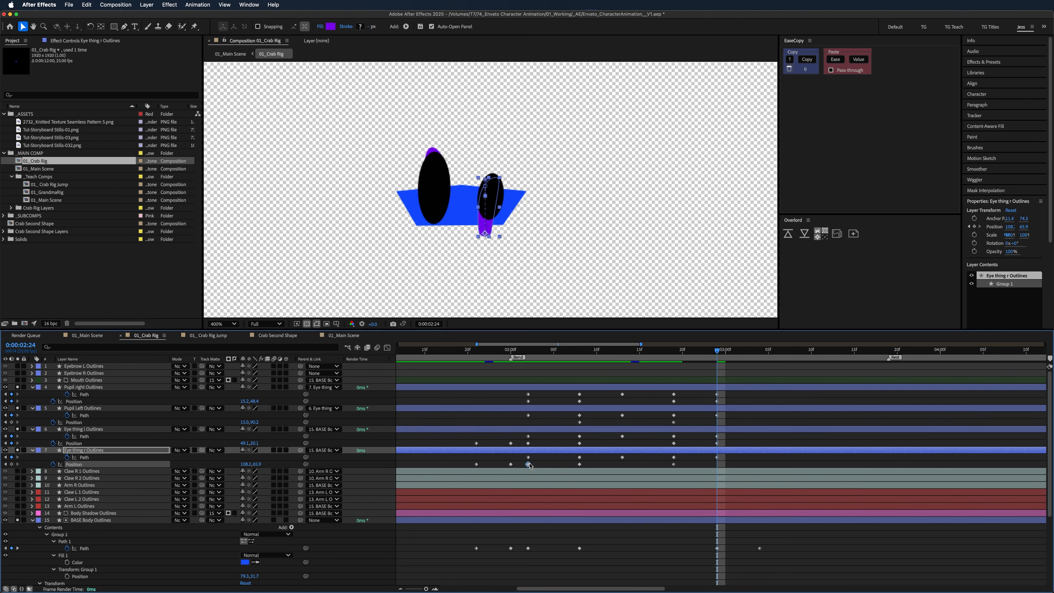
key(ctrl+c)
key(ctrl+v)
- Copy Pupil Left Outlines' Position keyframe from 0:00:02:08 to 0:00:02:24
click(580, 423)
key(ctrl+c)
key(ctrl+v)
click(750, 419)
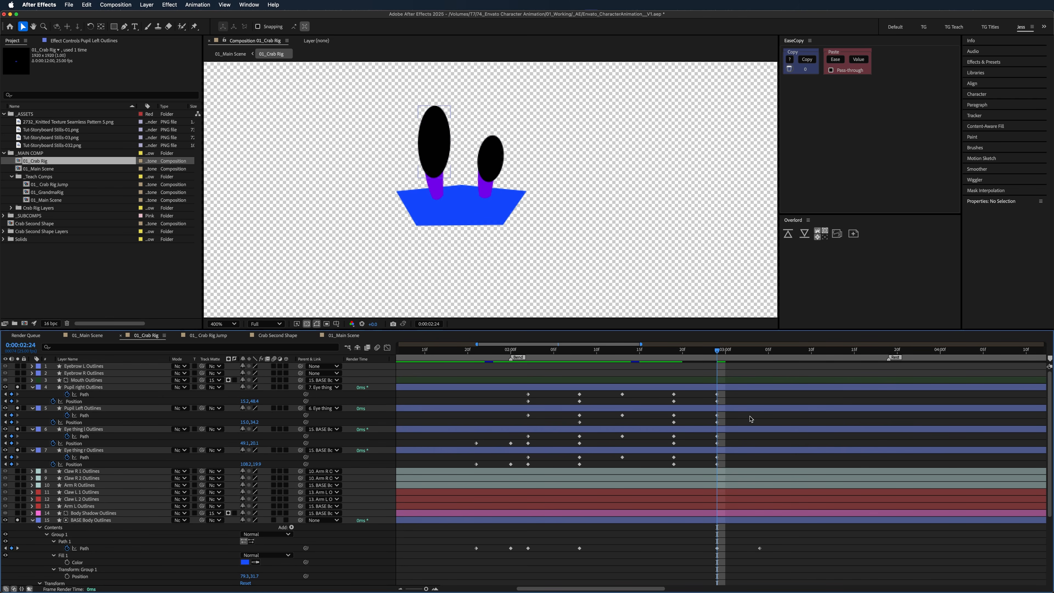
- Compare the crab with the storyboard pose in 01_Main Scene at 0:00:02:24 and return to 01_Crab Rig
click(226, 54)
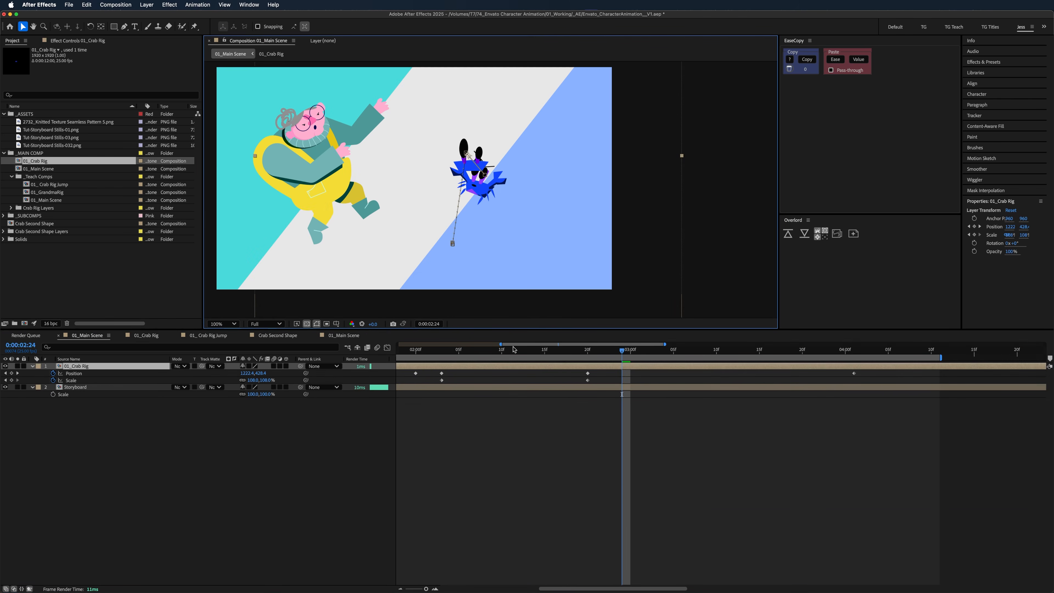
double_click(547, 368)
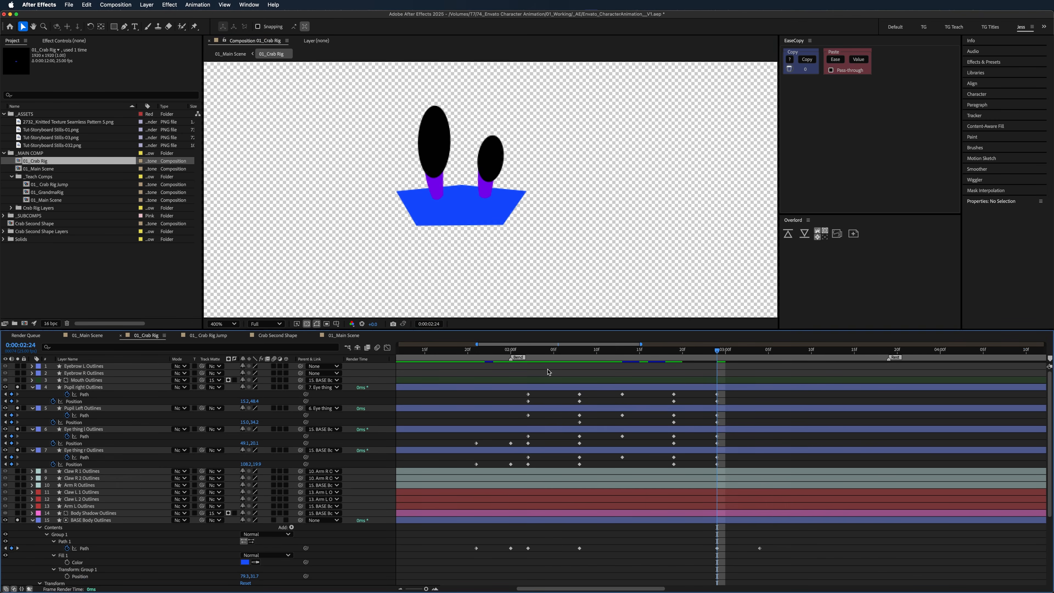
click(230, 54)
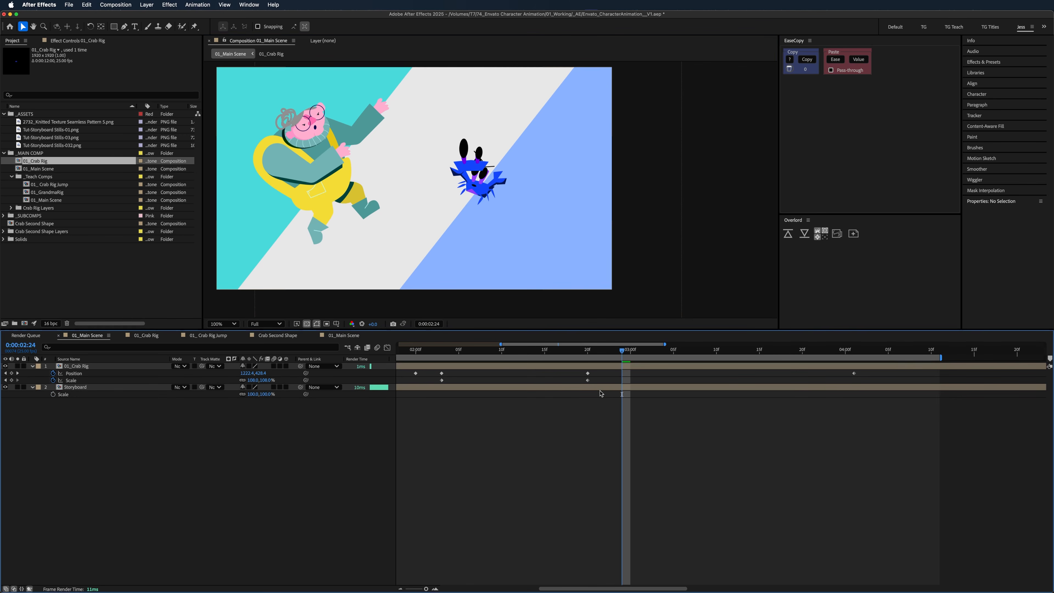
click(598, 389)
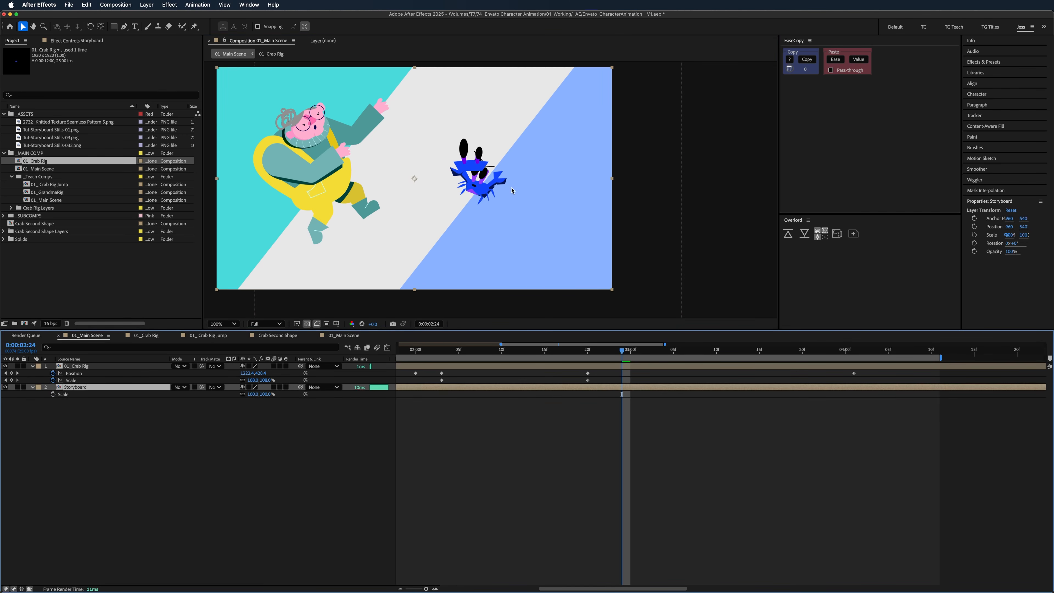
scroll(512, 190, up, 1)
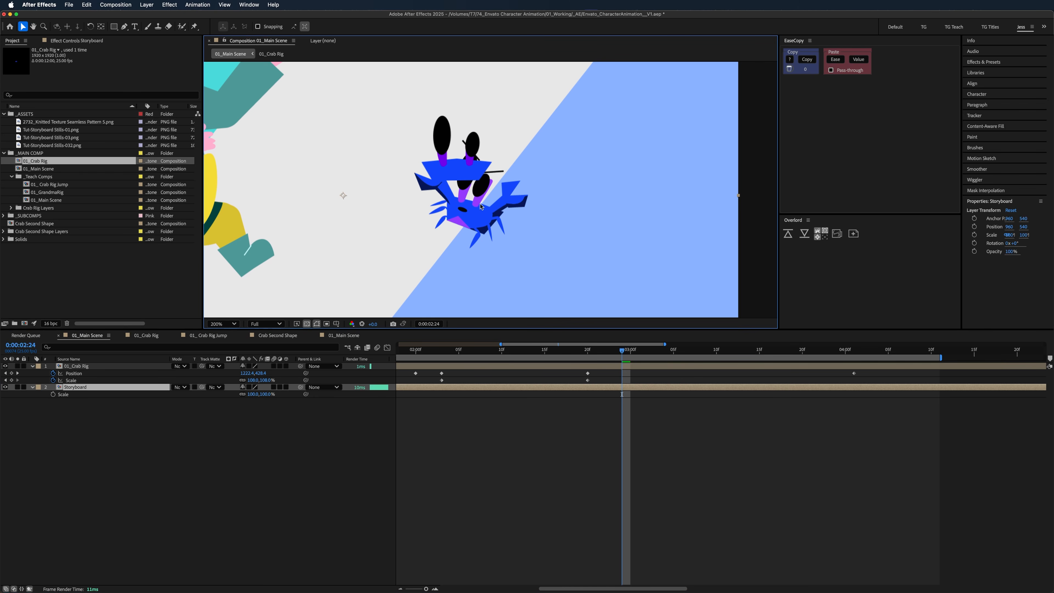
click(272, 54)
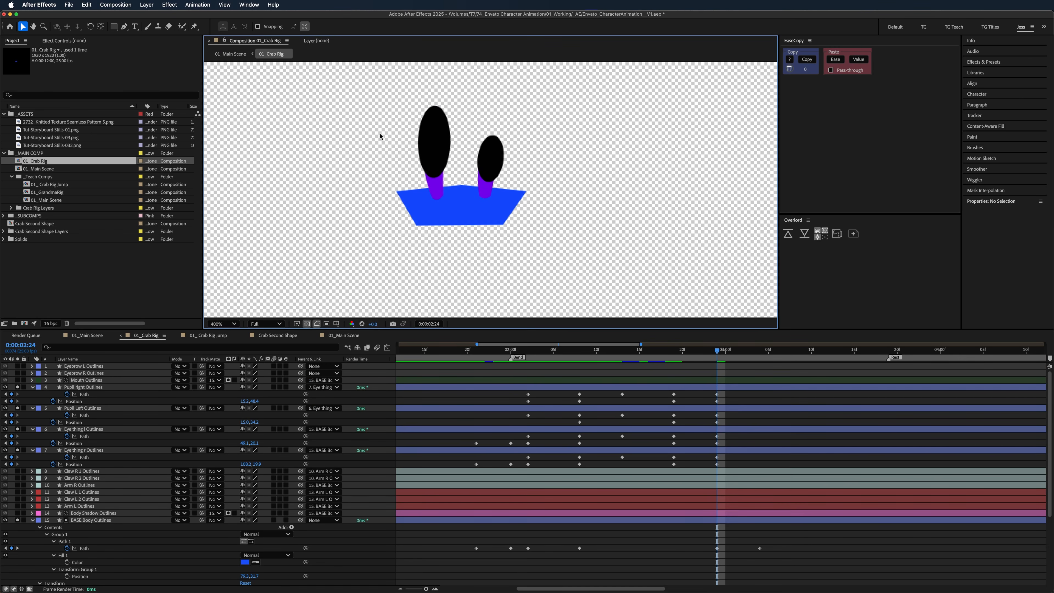
- Move the pupil and eye thing Path and Position keyframes from 0:00:02:24 to 0:00:03:04
click(694, 386)
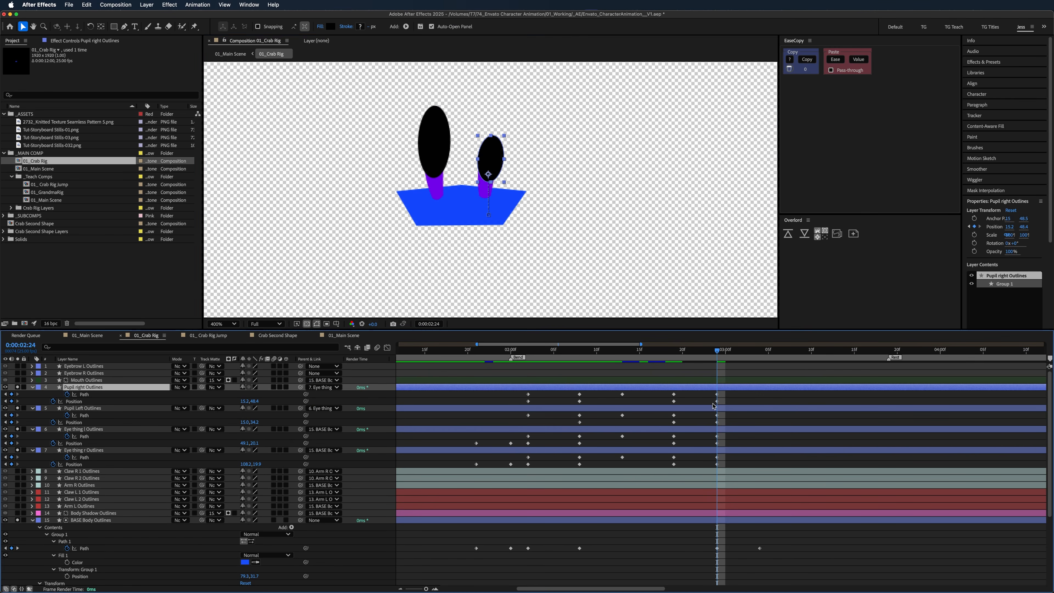
drag(243, 402, 239, 443)
click(767, 546)
click(749, 356)
drag(750, 358, 760, 357)
drag(704, 391, 738, 471)
drag(717, 464, 760, 464)
key(F2)
- At 0:00:03:04, set Position to 3.2, 40.4 for Pupil right, 6.0, 42.2 for Pupil Left, 51.1, -2.9 for Eye thing l and 86.2, 9.9 for Eye thing r
drag(252, 402, 245, 403)
drag(252, 423, 247, 422)
drag(253, 443, 264, 422)
drag(252, 401, 252, 401)
drag(252, 422, 246, 443)
mouse_move(246, 464)
mouse_down()
mouse_move(234, 464)
mouse_move(251, 464)
mouse_up()
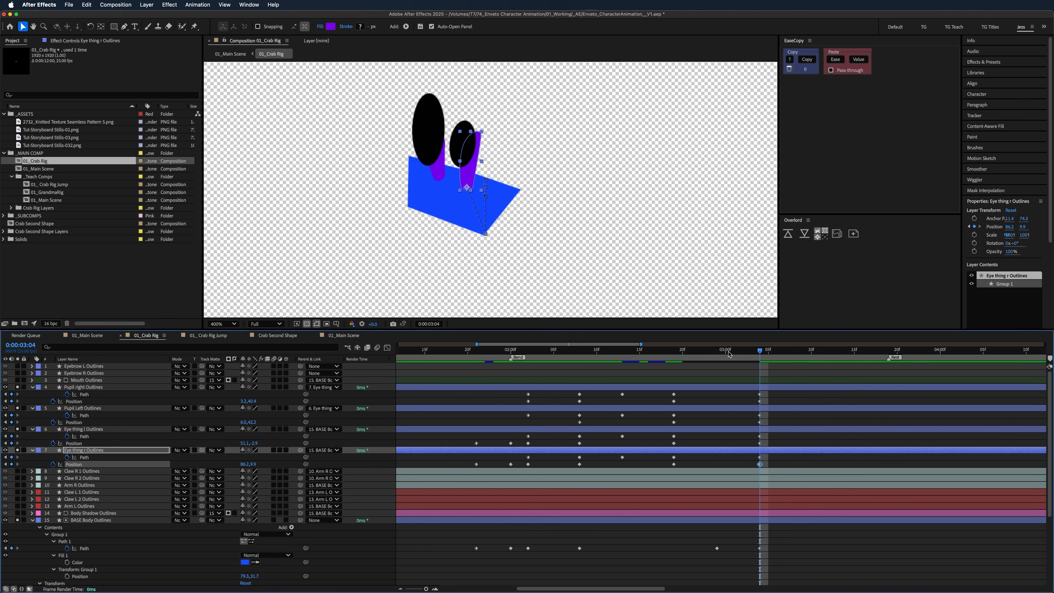
- Preview the motion and stretch the paths of both pupils downward at 0:00:02:19
key(space)
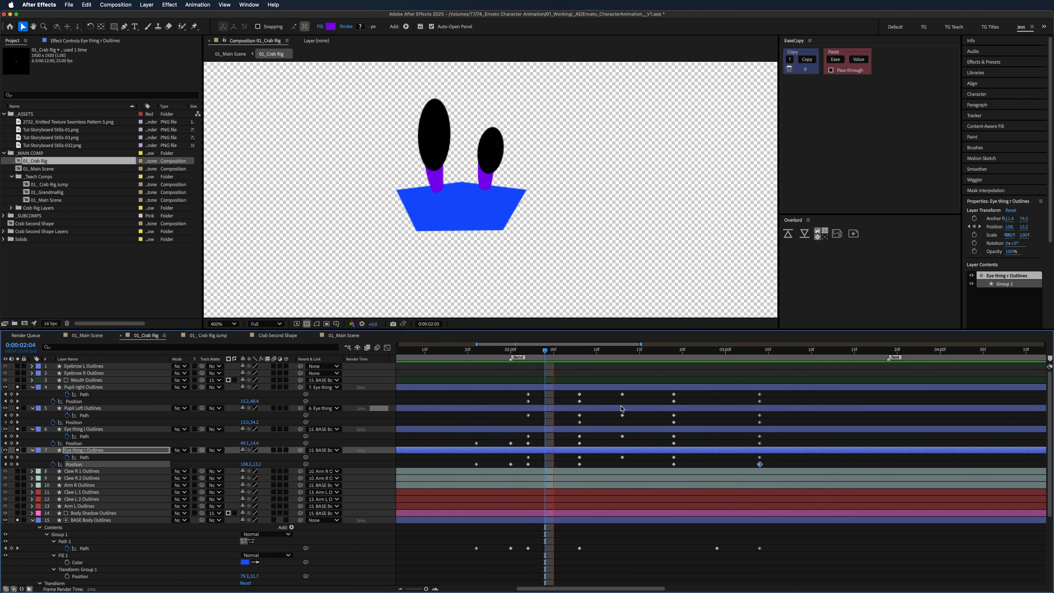
drag(650, 353, 670, 369)
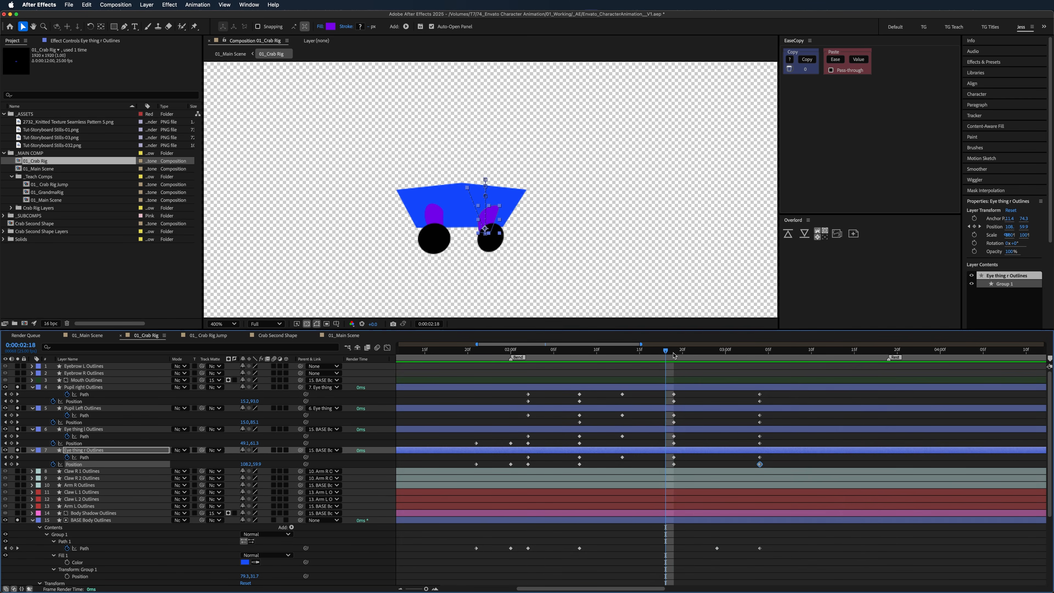
click(673, 355)
click(699, 402)
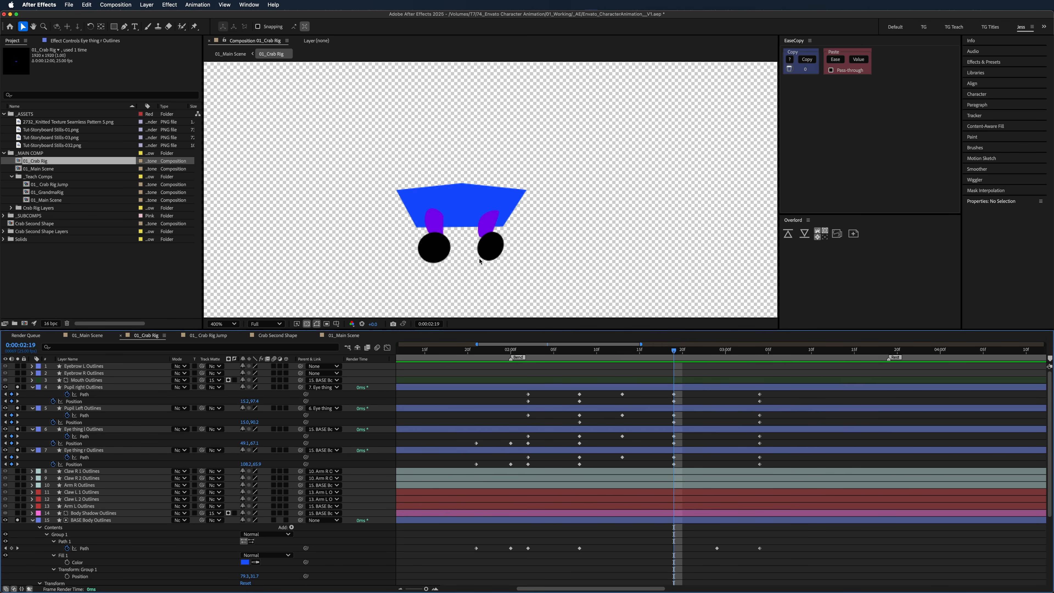
click(674, 394)
drag(503, 248, 489, 283)
double_click(434, 249)
drag(434, 263, 434, 283)
- Reshape the paths of the two purple eye stalks at 0:00:02:19
click(434, 225)
double_click(433, 225)
click(484, 235)
drag(444, 222, 487, 251)
double_click(485, 236)
- Copy the Path keyframes of both pupils and both eye things from 0:00:02:13 to 0:00:02:24
click(664, 408)
scroll(664, 405, right, 2)
click(664, 401)
drag(630, 351, 672, 358)
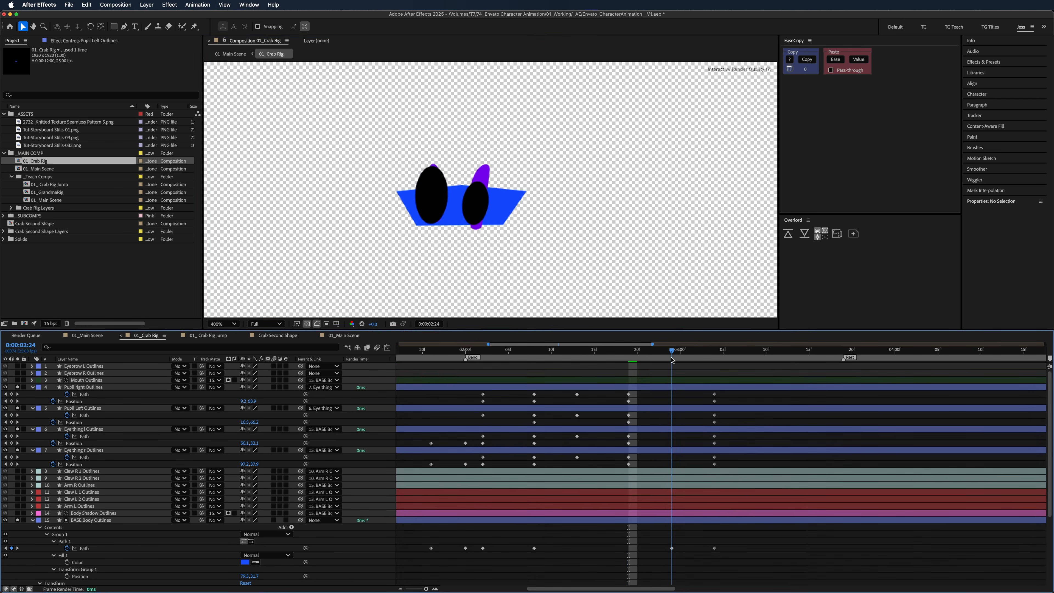
click(577, 394)
key(super+c)
key(super+v)
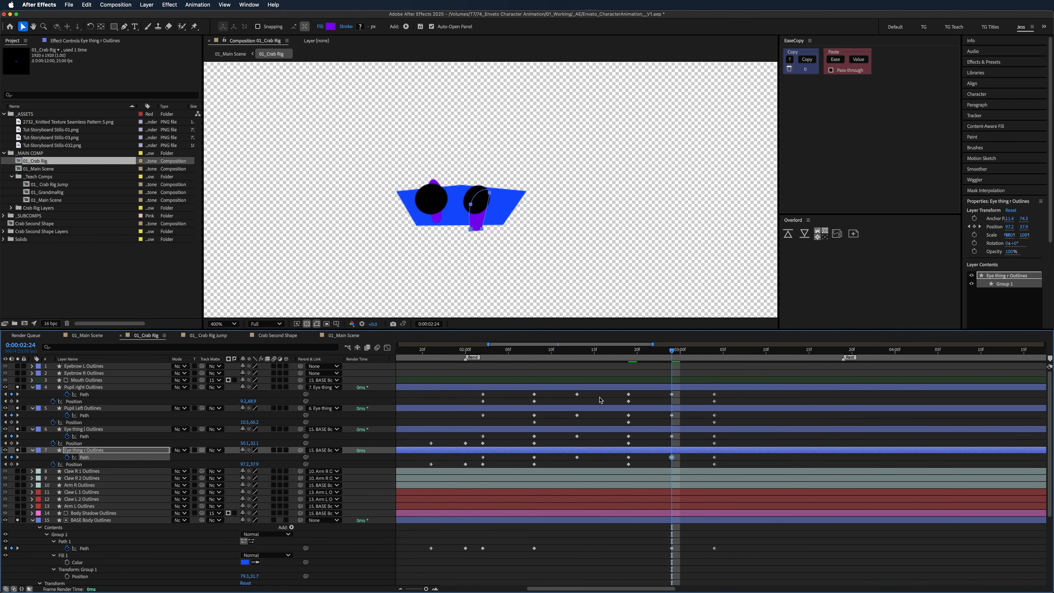
click(607, 430)
click(577, 436)
key(super+c)
key(super+v)
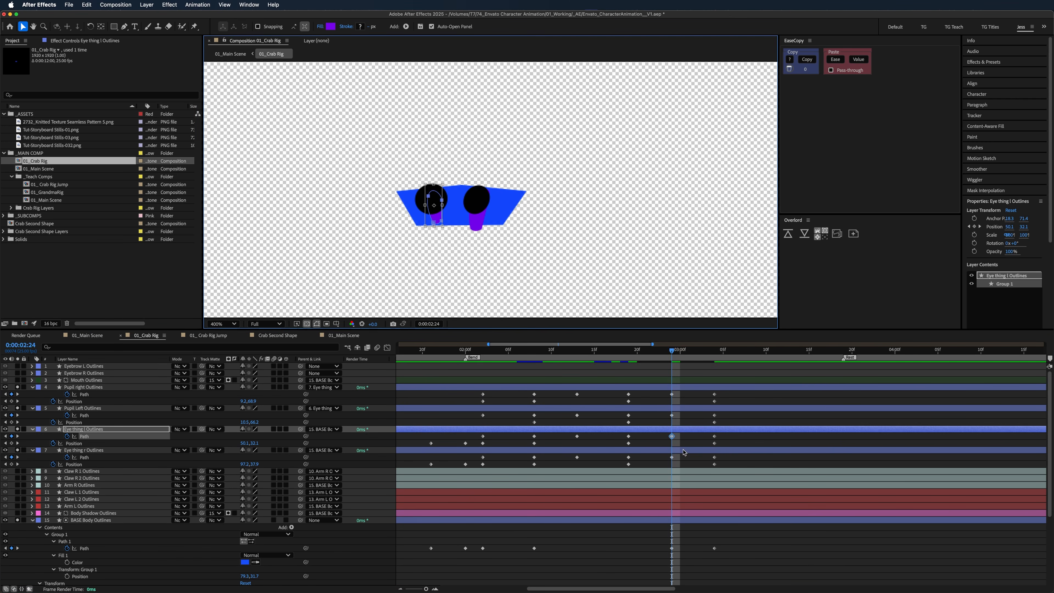
click(683, 451)
- Preview the eye animation and examine the poses between 0:00:02:02 and 0:00:02:13
click(678, 401)
key(space)
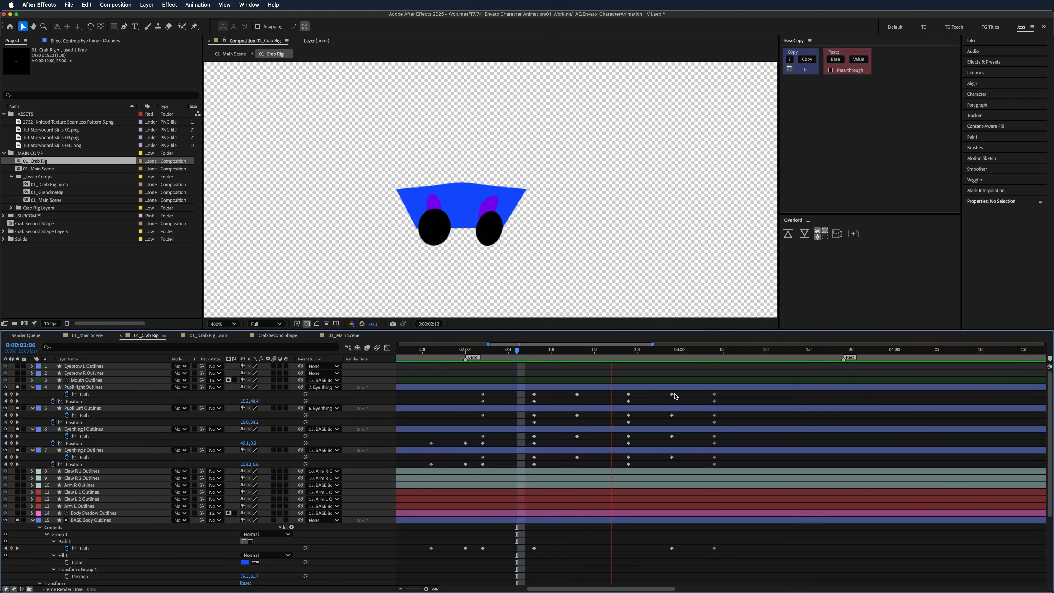
key(space)
drag(589, 350, 485, 401)
click(502, 388)
click(532, 354)
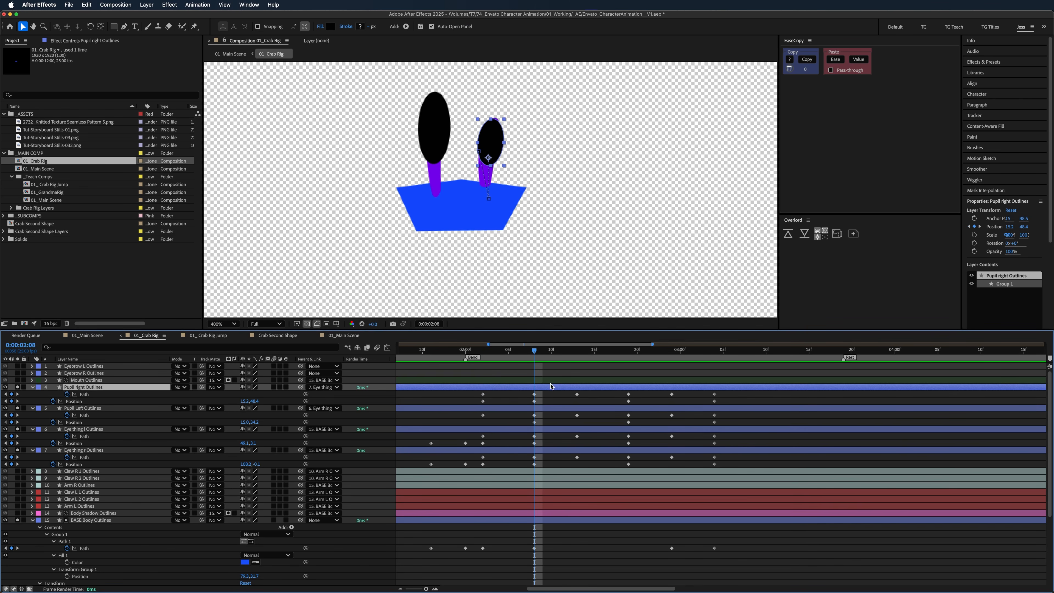
click(581, 359)
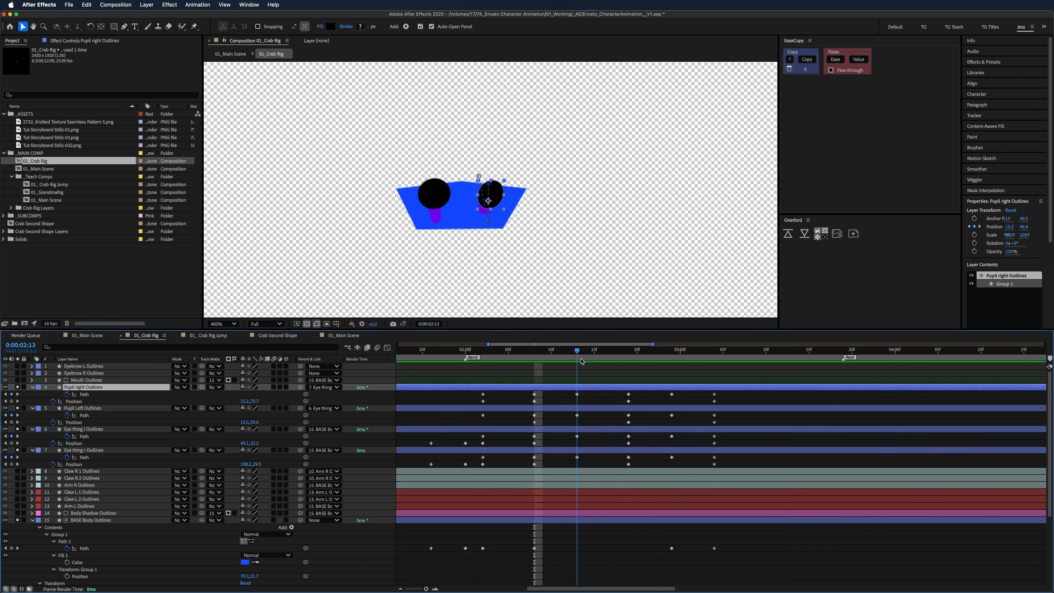
drag(577, 362, 542, 367)
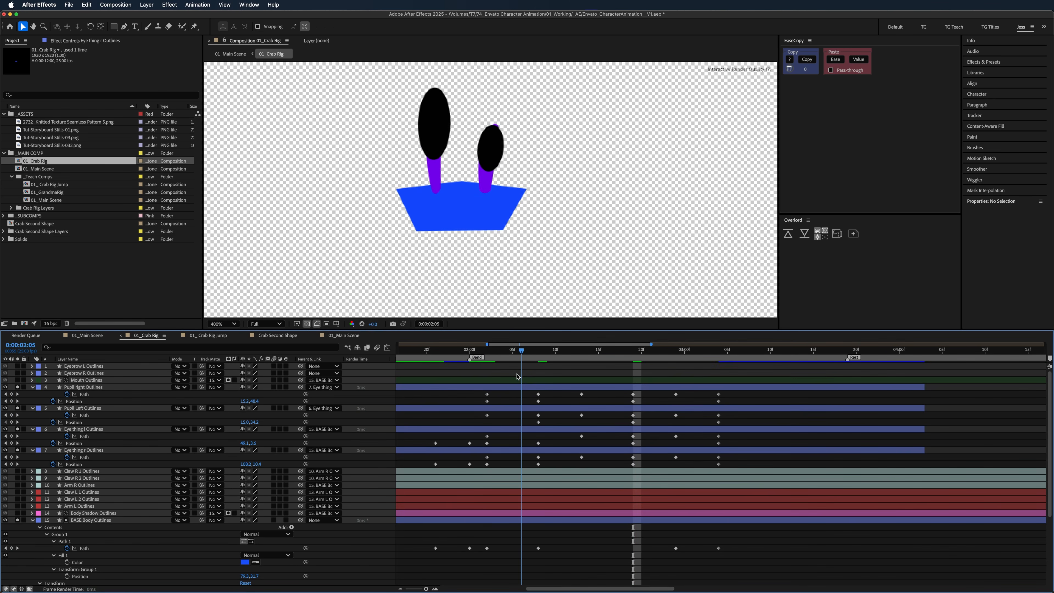
- Split the four pupil and eye thing layers at 0:00:02:08 and group the new segments above the originals
drag(519, 376, 541, 374)
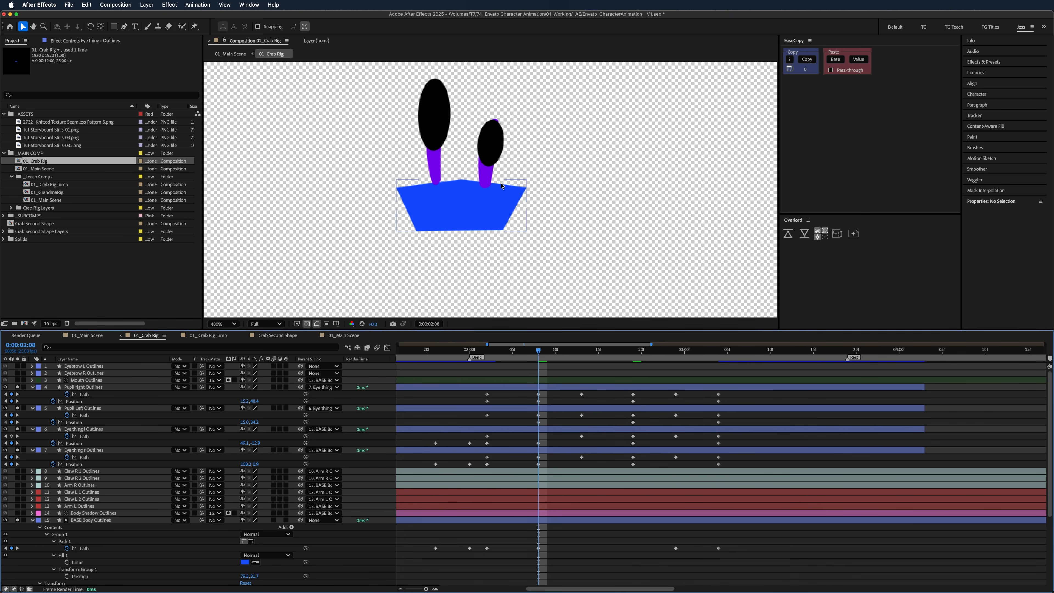
click(551, 387)
shift+click(546, 450)
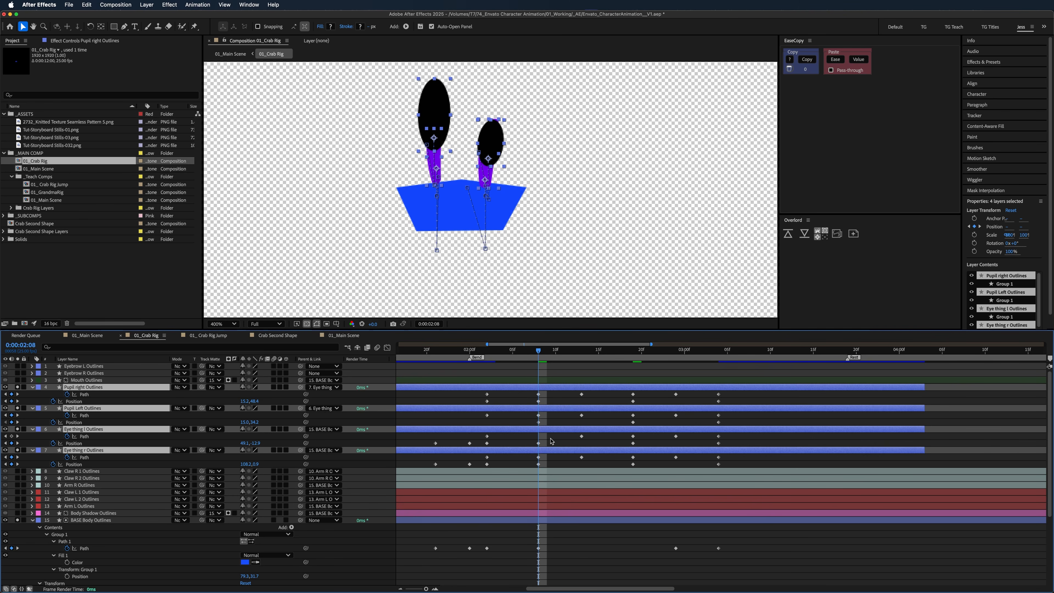
key(super+shift+d)
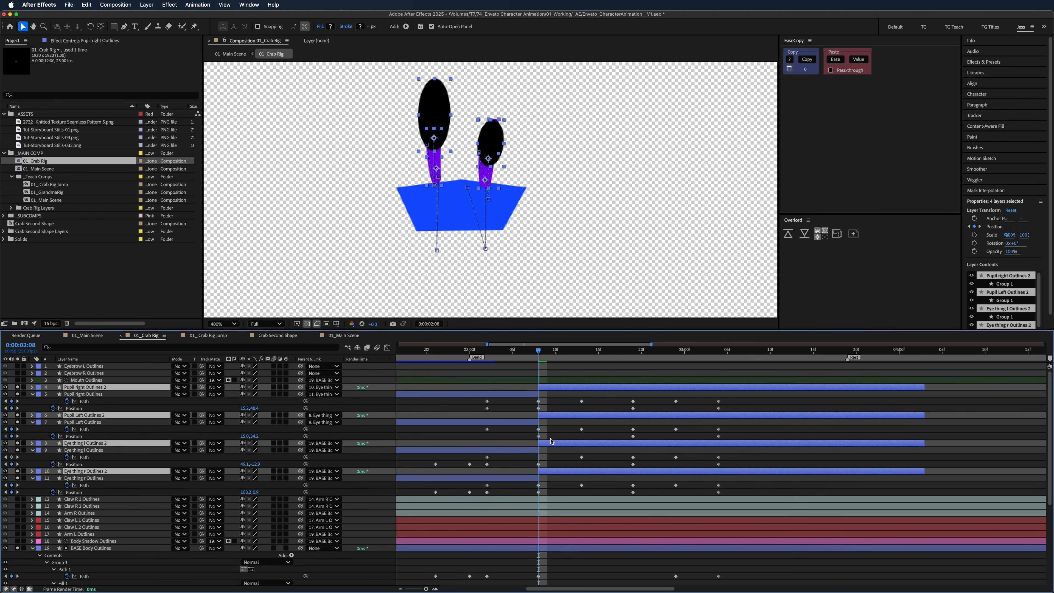
key(super+])
key(super+[)
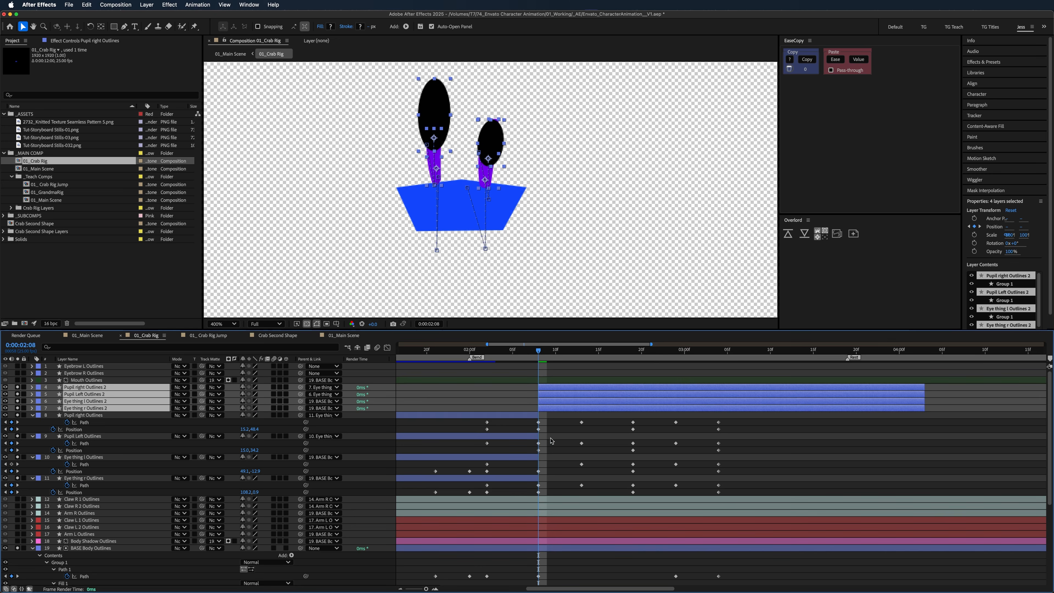
- Split the four second-segment eye layers at 0:00:02:19 and raise the resulting third segments above Mouth Outlines
drag(551, 349, 634, 370)
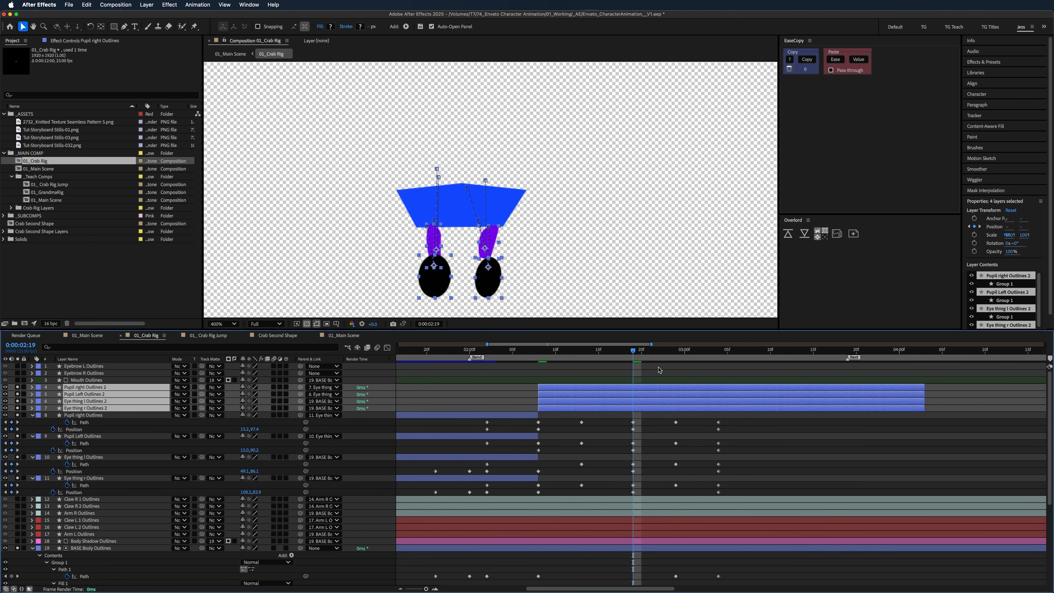
key(super+shift+d)
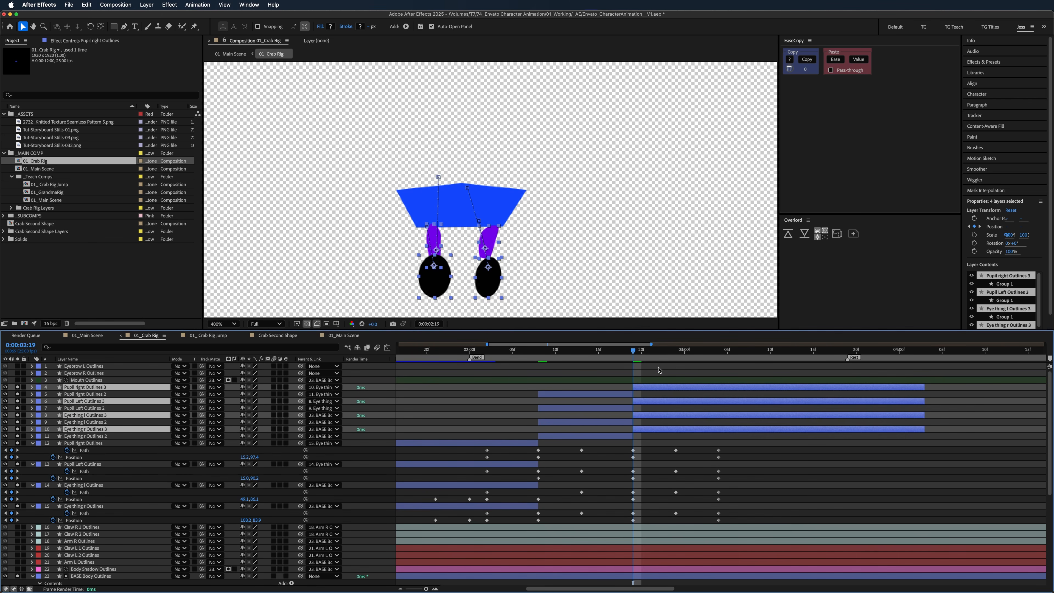
key(super+])
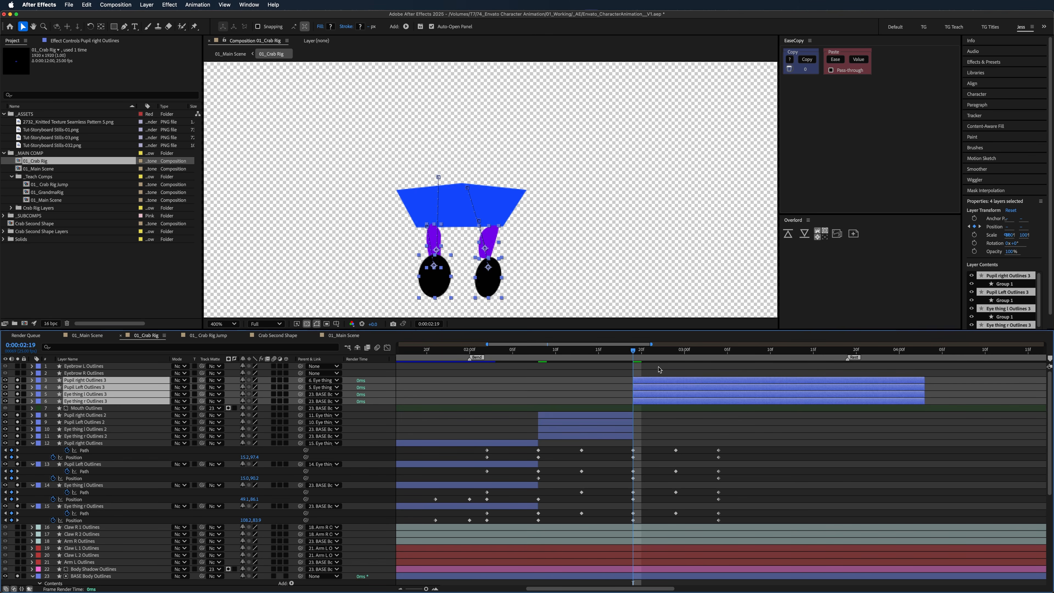
- Send the four middle pupil and eye thing segments to the bottom of the layer stack and preview them behind the body
click(619, 416)
shift+click(612, 437)
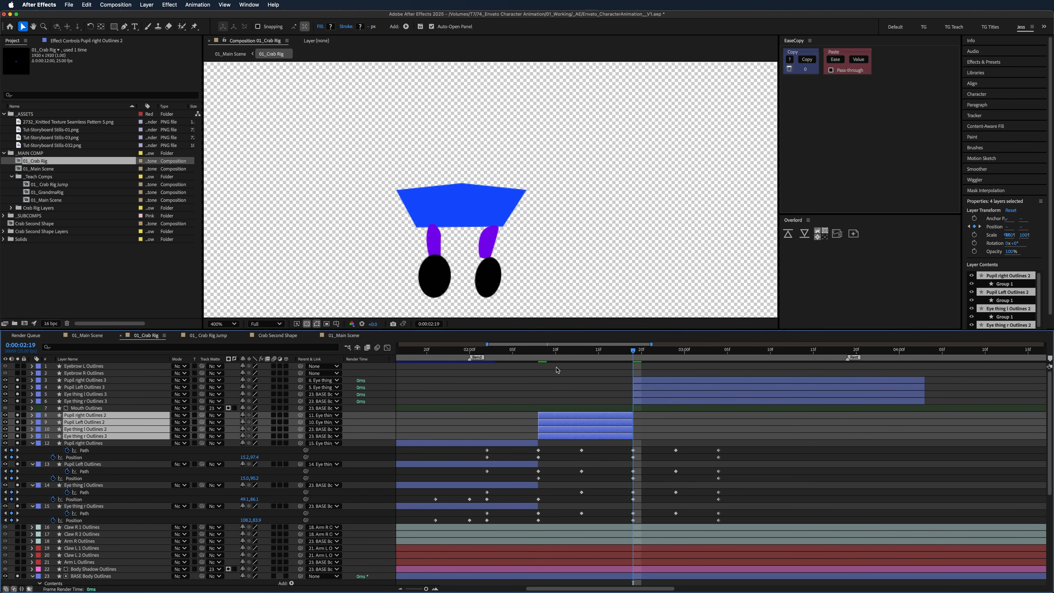
key(super+shift+[)
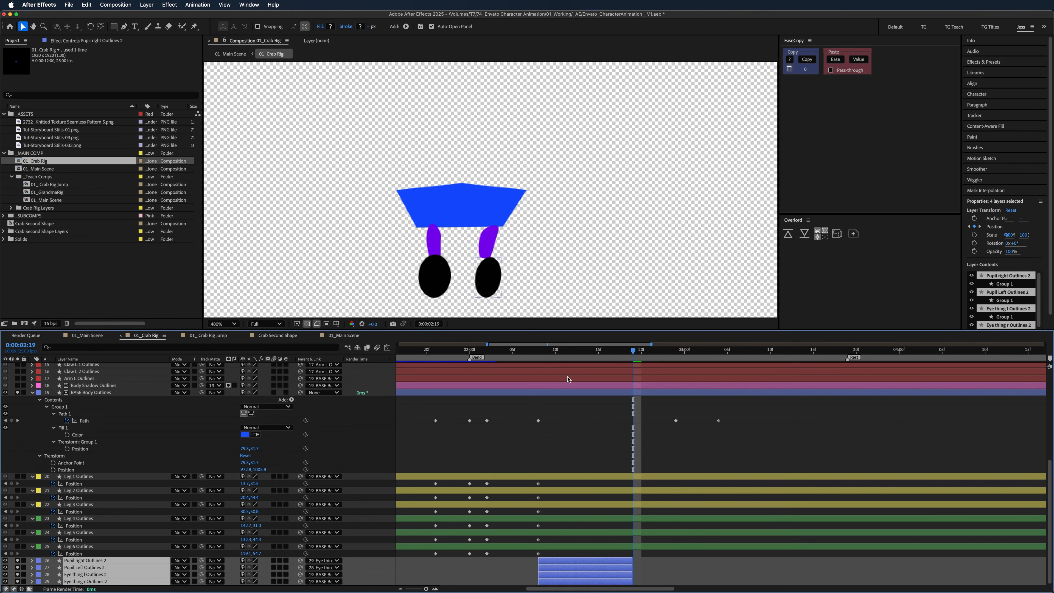
drag(591, 358, 593, 410)
key(space)
key(space)
scroll(592, 411, up, 6)
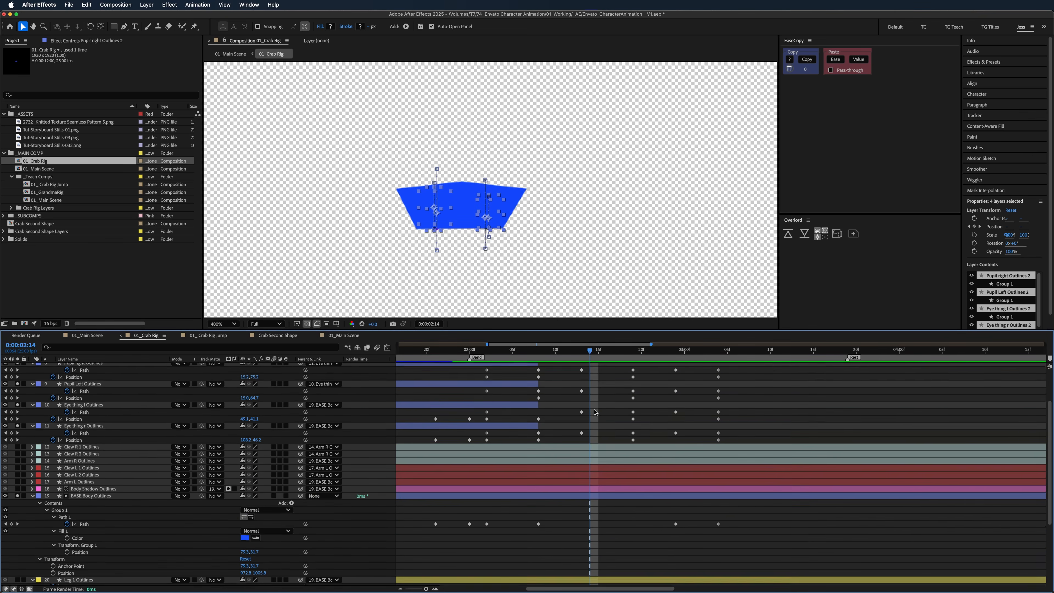
drag(589, 351, 564, 360)
- Move the Path and Position keyframes of Pupil right Outlines 3 and Pupil Left Outlines 3 from 0:00:03:04 to 0:00:03:06
click(772, 417)
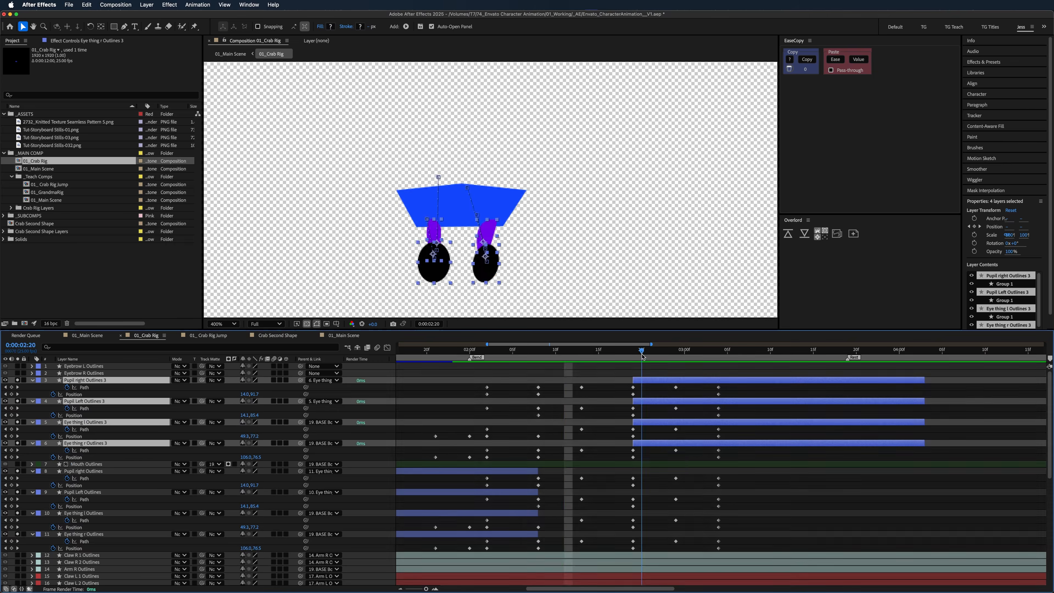
drag(641, 354, 686, 367)
click(725, 390)
click(718, 387)
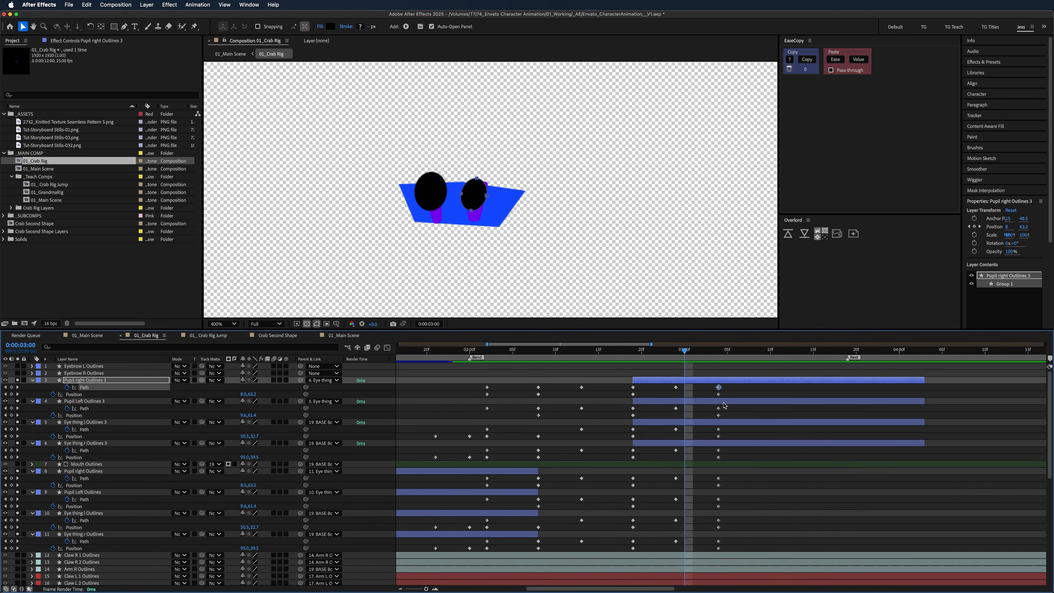
shift+click(719, 408)
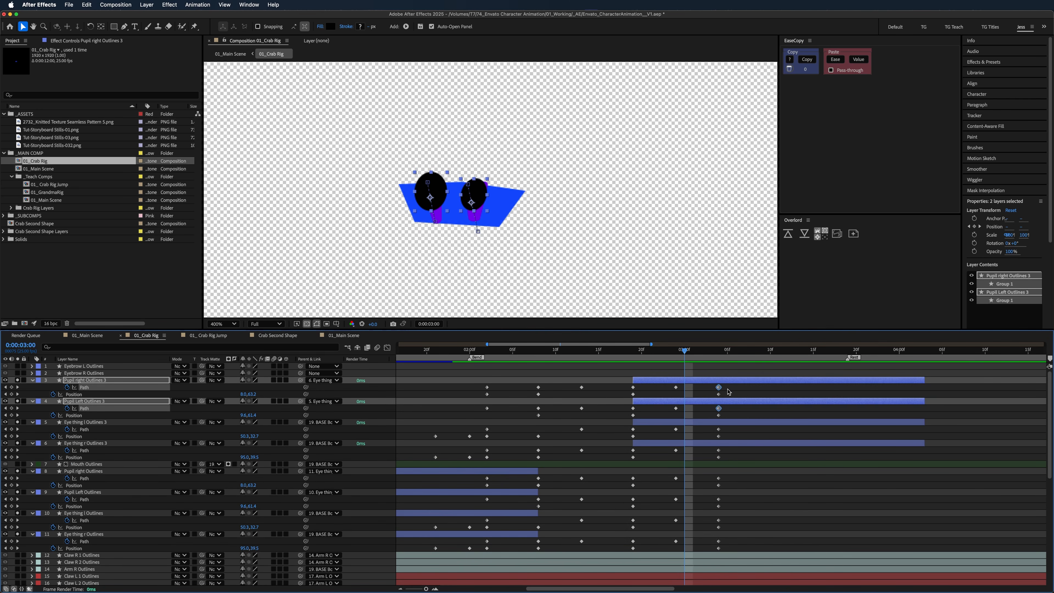
drag(728, 386, 715, 418)
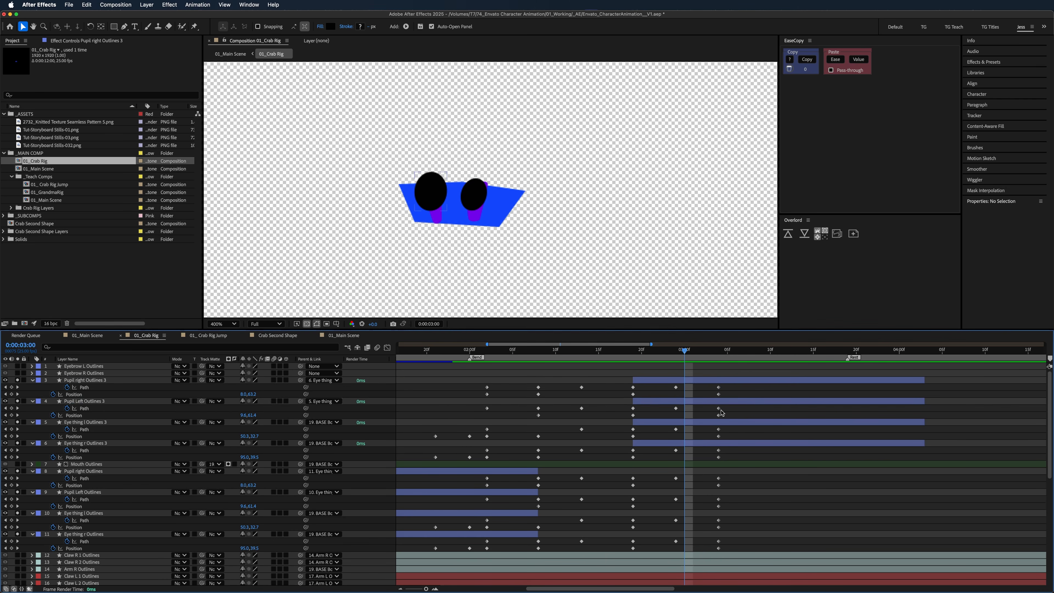
drag(722, 389, 740, 389)
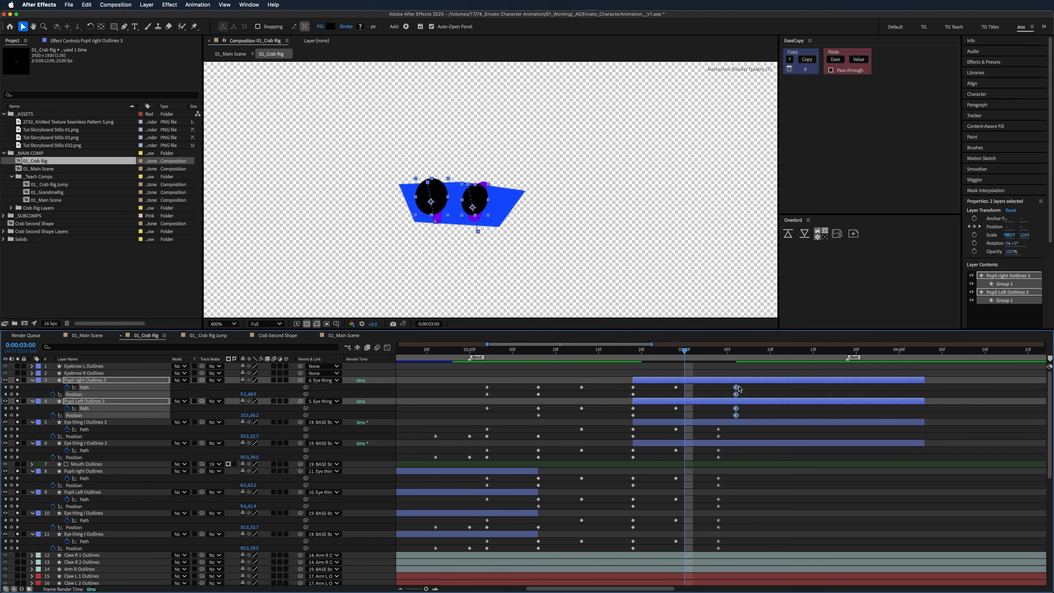
- Add Path and Position keyframes at 0:00:03:08 for Pupil right Outlines 3 and Pupil Left Outlines 3
mouse_move(700, 358)
mouse_down()
mouse_move(625, 360)
mouse_move(736, 371)
mouse_move(719, 354)
mouse_move(735, 354)
mouse_move(719, 354)
mouse_up()
key(space)
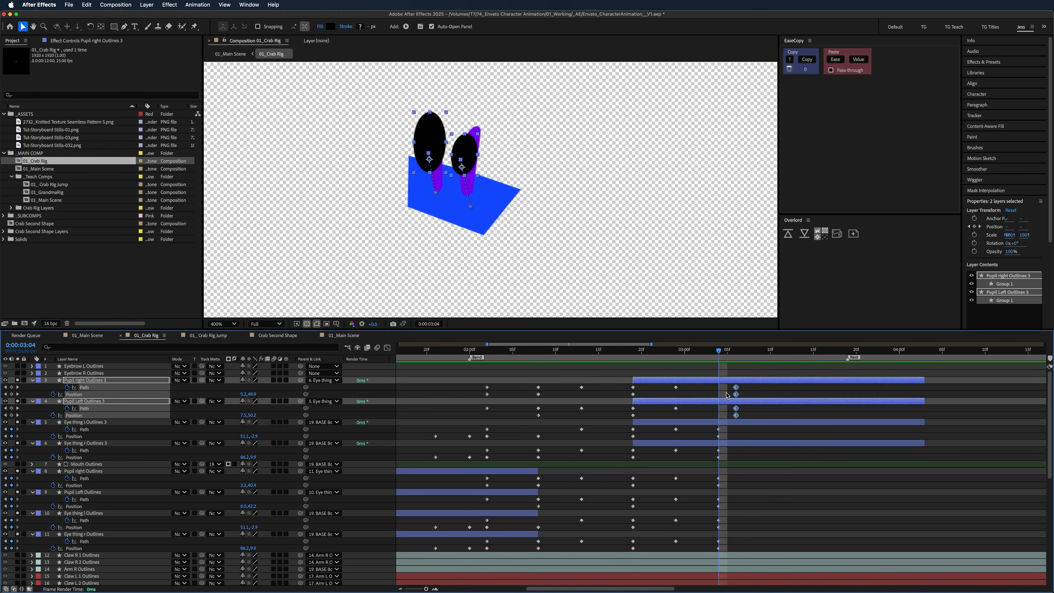
click(727, 395)
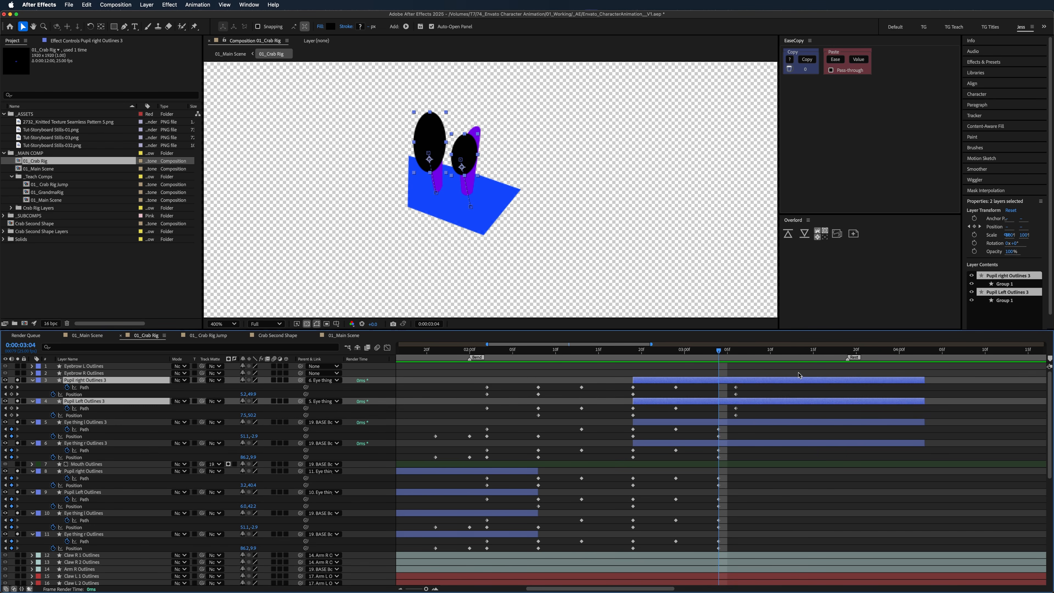
click(754, 354)
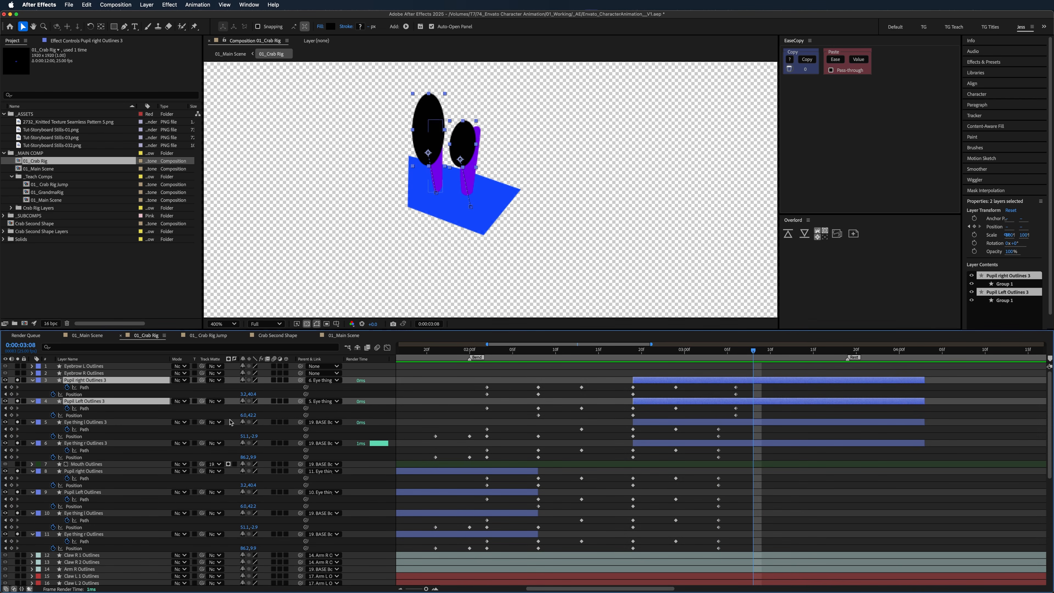
click(11, 388)
click(11, 394)
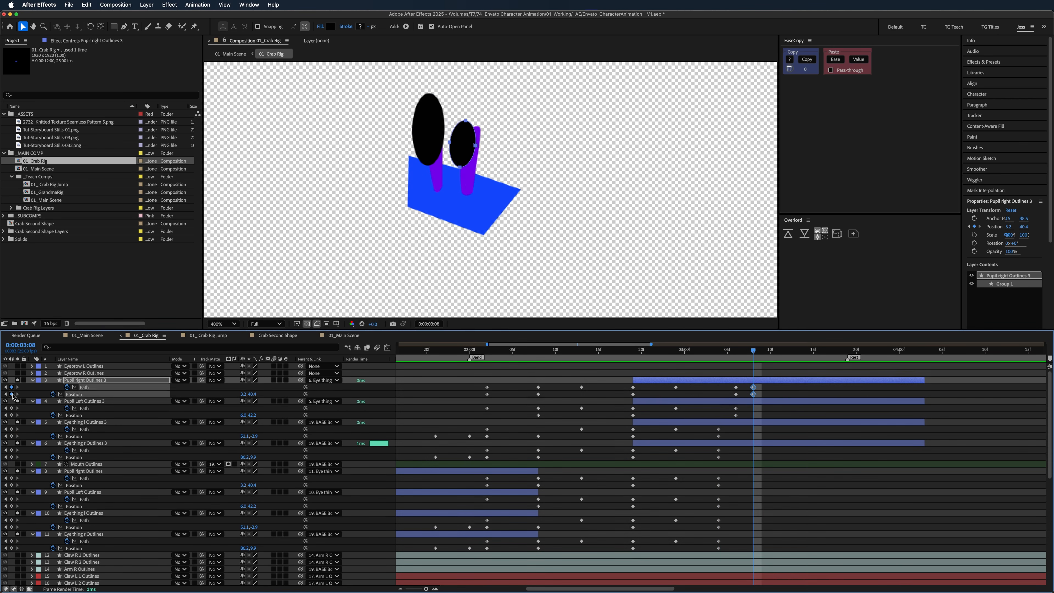
click(11, 408)
click(12, 415)
- Adjust the vertical Position of both third-segment pupils at 0:00:03:06 and preview the motion
drag(750, 359, 736, 362)
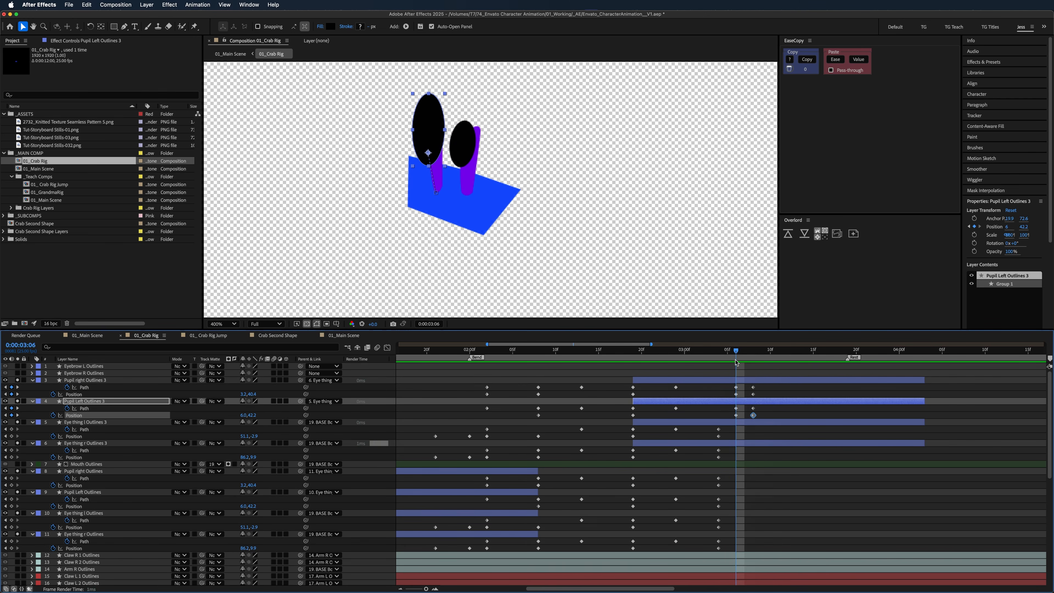
drag(253, 394, 245, 416)
key(space)
drag(743, 351, 615, 381)
key(space)
key(space)
key(space)
- Split Pupil right Outlines 2 and Pupil Left Outlines 2 at 0:00:02:15 and send the new segments to the bottom of the layer stack
click(667, 357)
key(Page_Down)
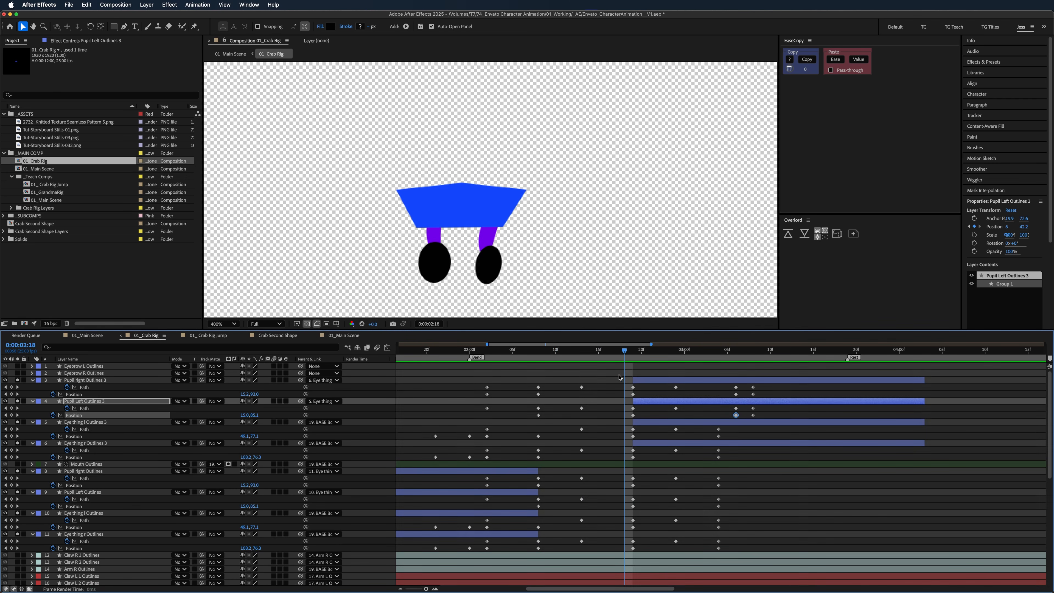
click(486, 267)
shift+click(439, 270)
scroll(607, 503, down, 10)
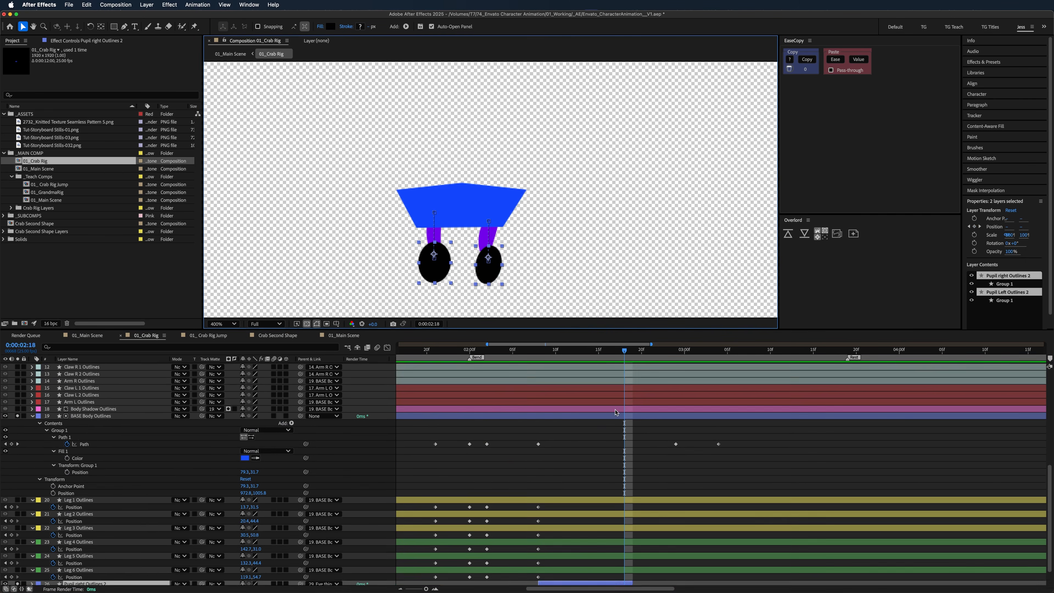
mouse_move(611, 351)
mouse_down()
mouse_move(592, 362)
mouse_move(601, 364)
mouse_up()
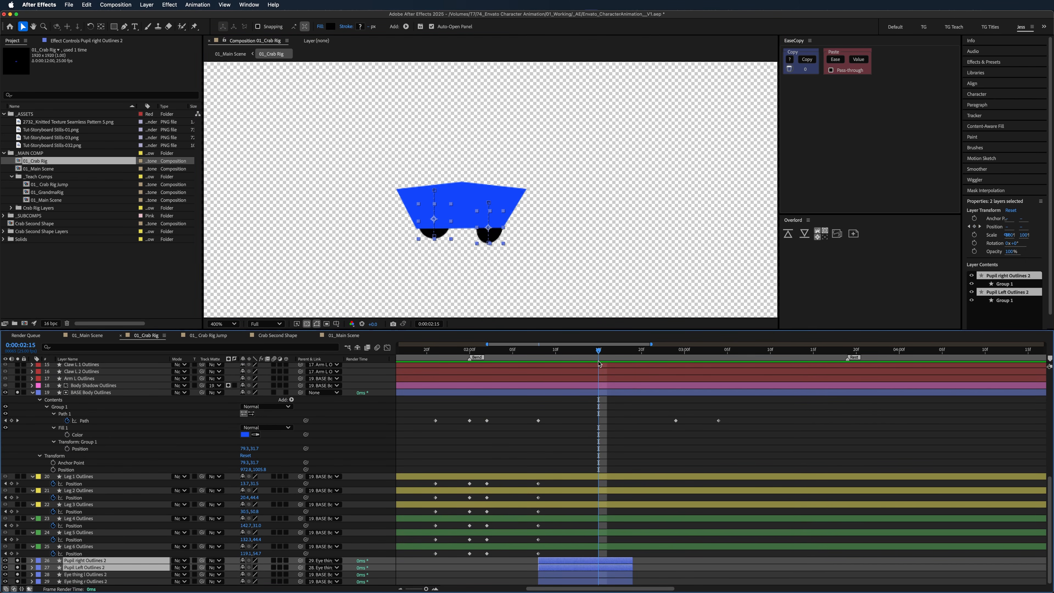
key(super+shift+d)
key(super+[)
key(super+[)
key(super+[)
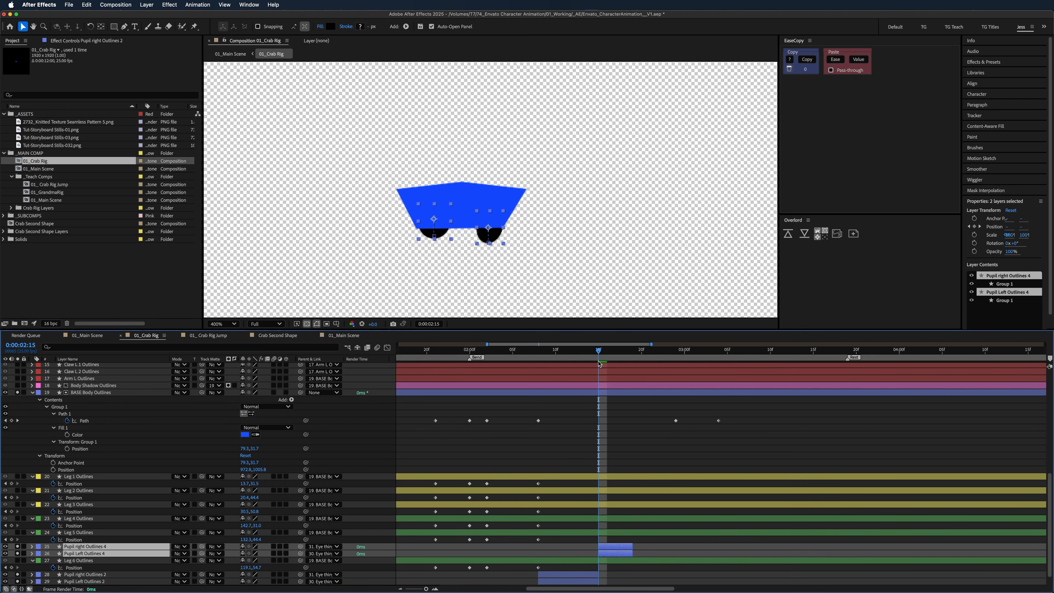
key(super+[)
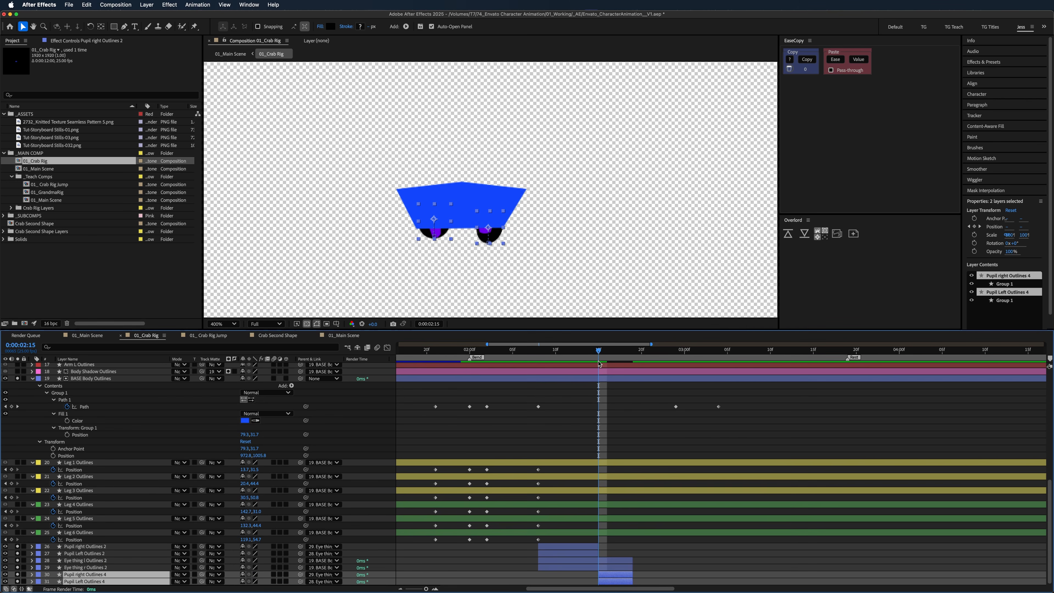
- Preview the crab's flip to check how the pupils and eye things layer around the body
drag(607, 351, 529, 390)
key(space)
key(space)
drag(554, 353, 496, 353)
key(space)
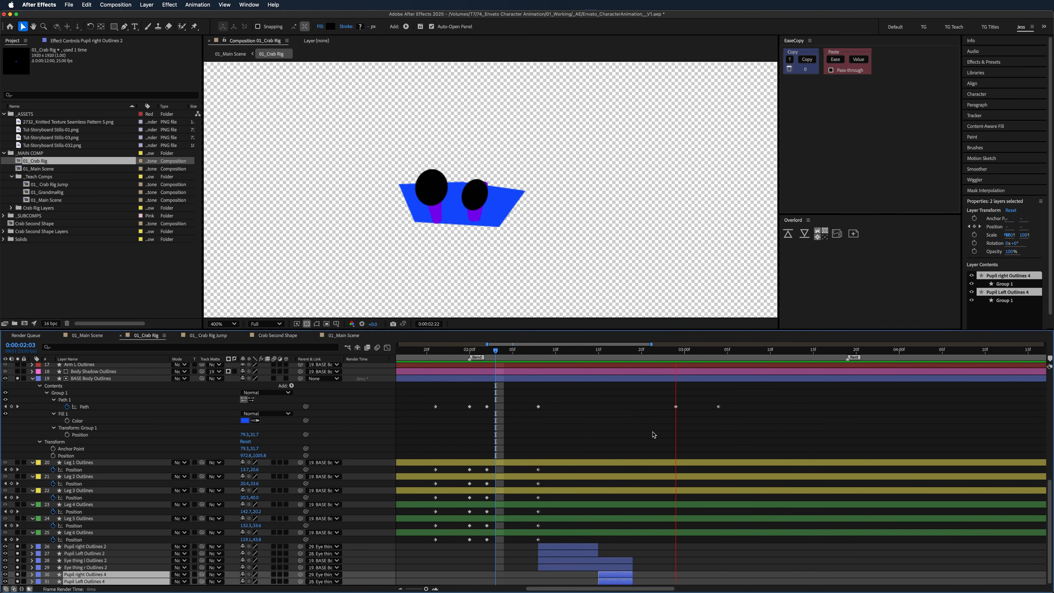
- Open the 01_ Crab Rig Jump composition and go to the jump pose at 0:00:02:24
double_click(62, 184)
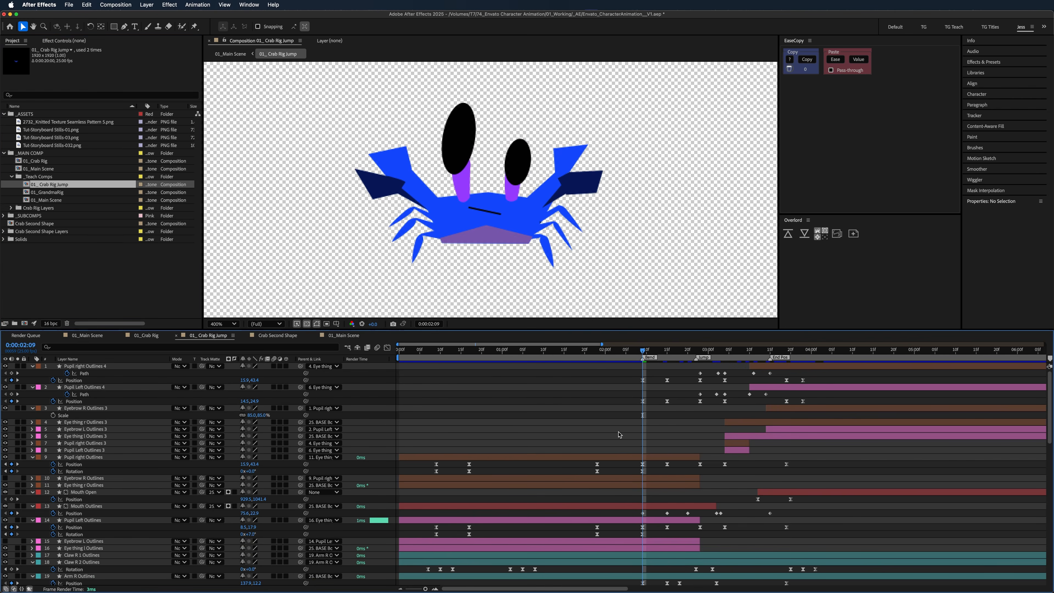
drag(648, 439, 506, 450)
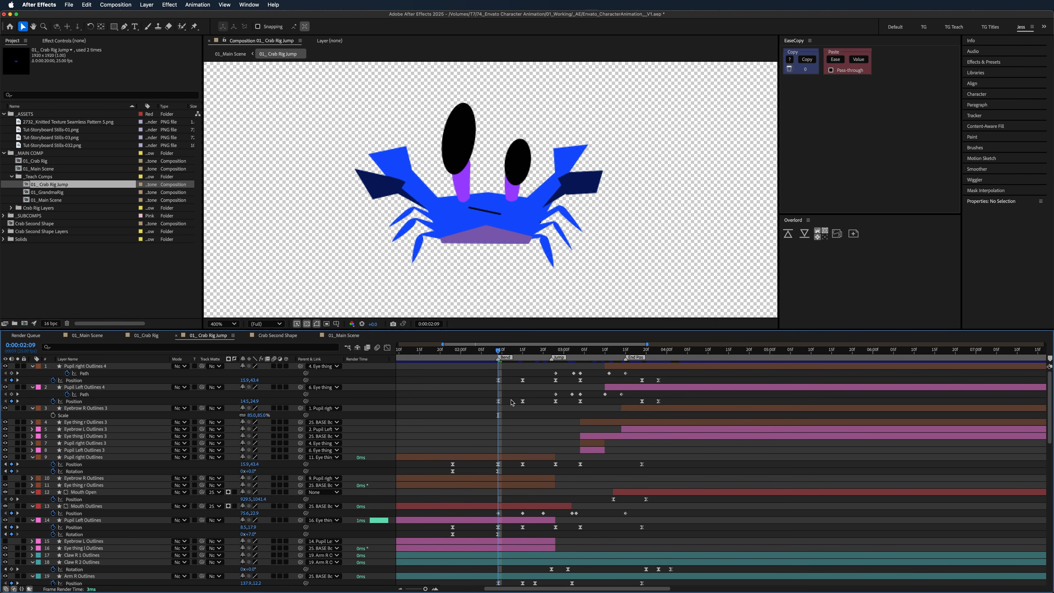
drag(493, 354, 560, 376)
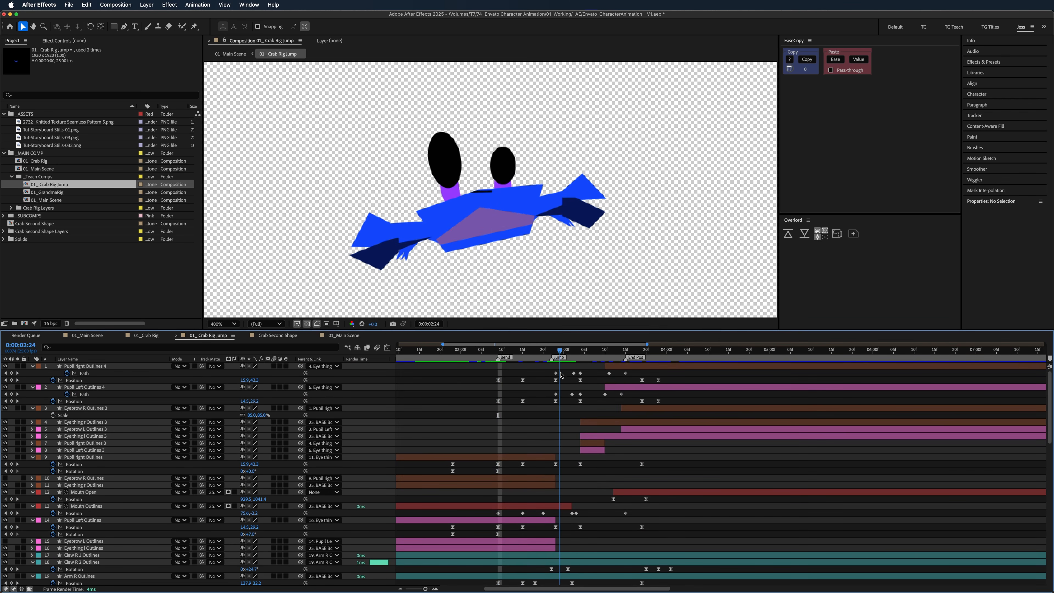
- Examine the Path keyframes of Body Shadow Outlines while scrubbing the flip to 0:00:03:07
click(490, 232)
scroll(561, 431, down, 3)
scroll(560, 431, down, 10)
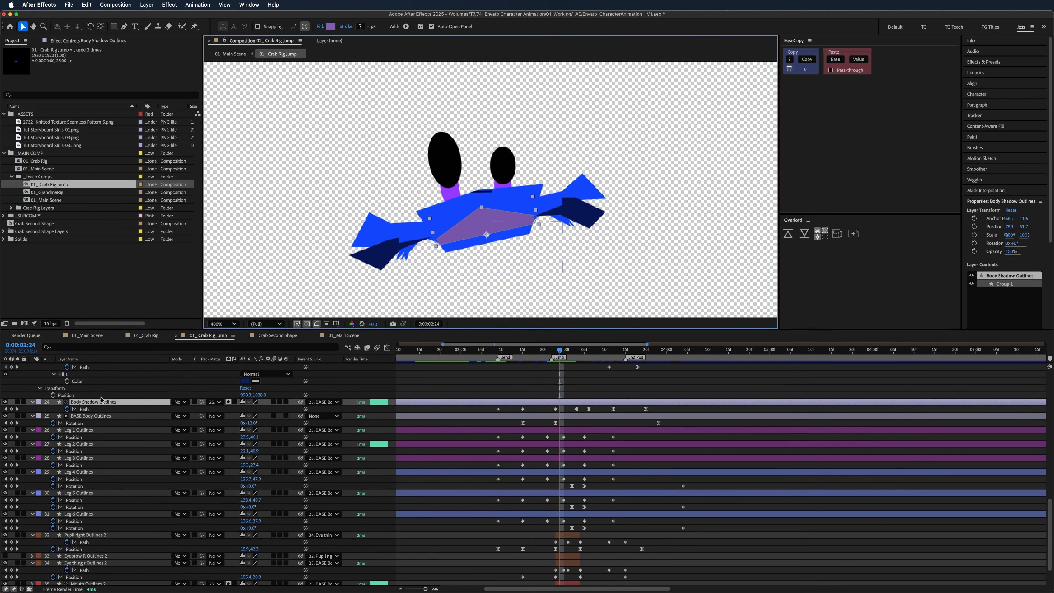
click(136, 409)
drag(545, 351, 580, 372)
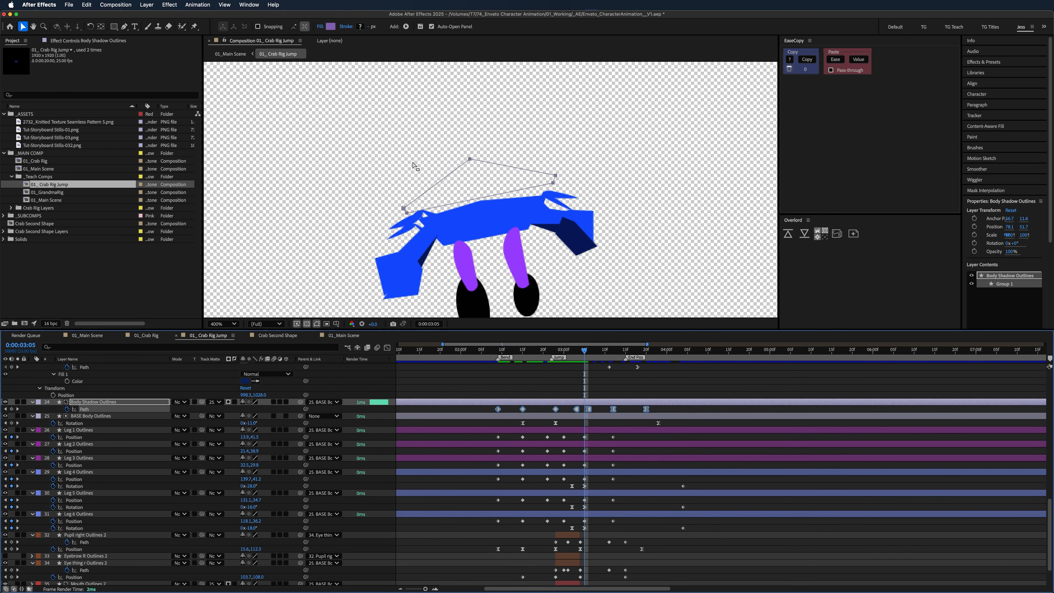
click(589, 398)
click(588, 409)
mouse_move(583, 352)
mouse_down()
mouse_move(622, 362)
mouse_move(595, 365)
mouse_move(623, 366)
mouse_move(611, 373)
mouse_move(639, 366)
mouse_move(602, 374)
mouse_move(634, 368)
mouse_move(592, 354)
mouse_move(574, 362)
mouse_move(593, 367)
mouse_up()
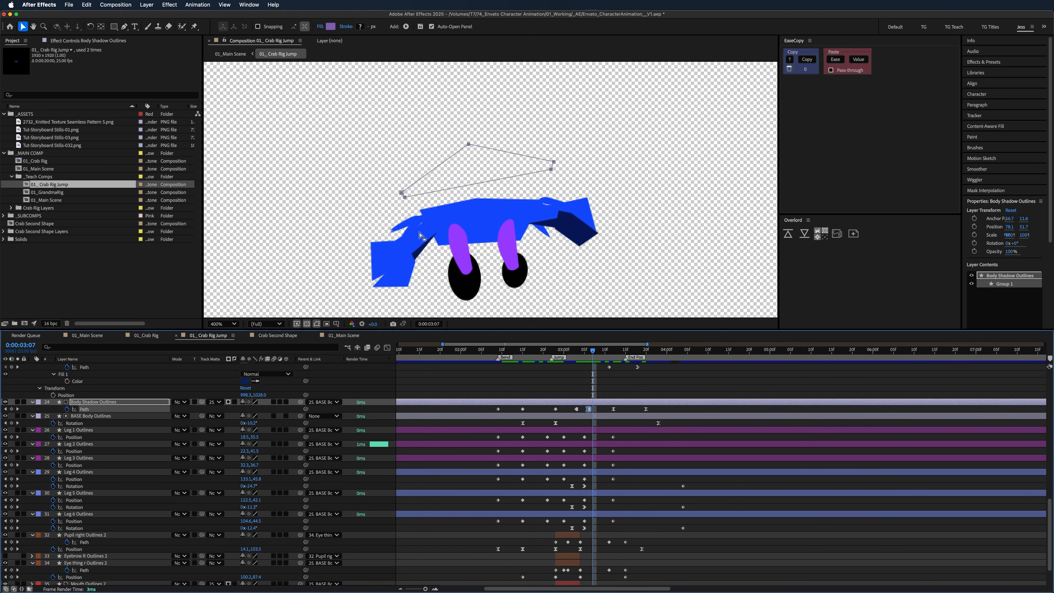
- Examine the leg and claw poses through the jump and landing by scrubbing between 0:00:02:20 and 0:00:03:24
scroll(561, 457, down, 3)
scroll(563, 468, up, 5)
scroll(563, 469, down, 2)
drag(566, 369, 550, 422)
click(548, 436)
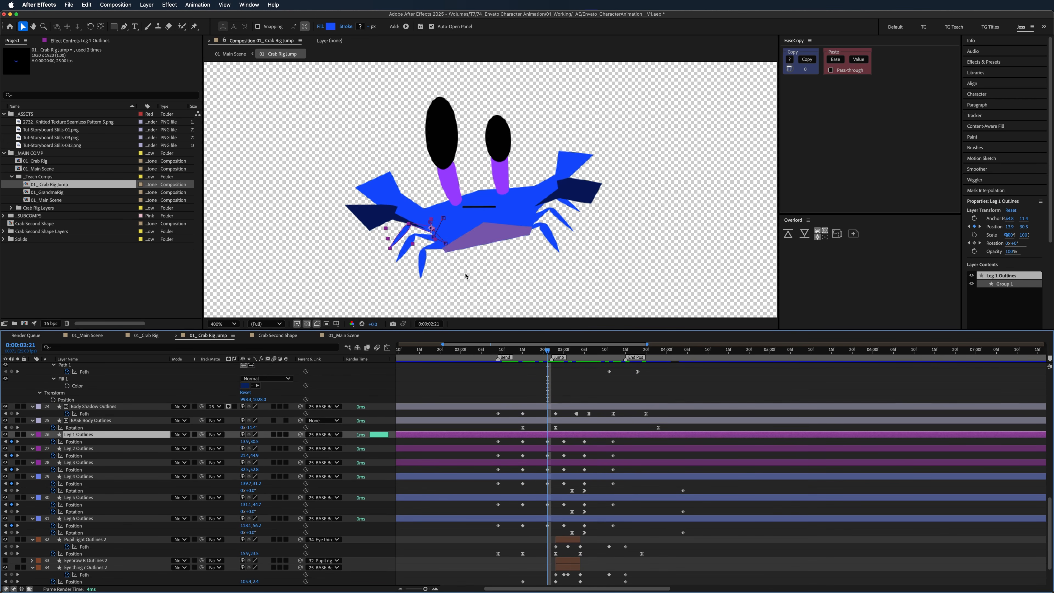
drag(549, 356, 533, 379)
click(373, 212)
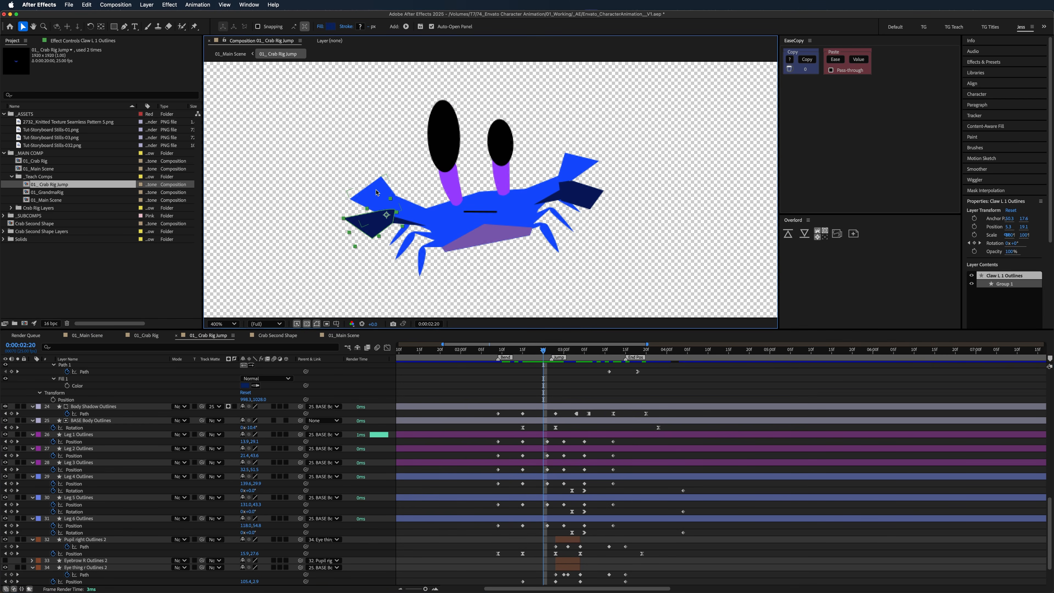
click(576, 373)
drag(556, 352, 594, 355)
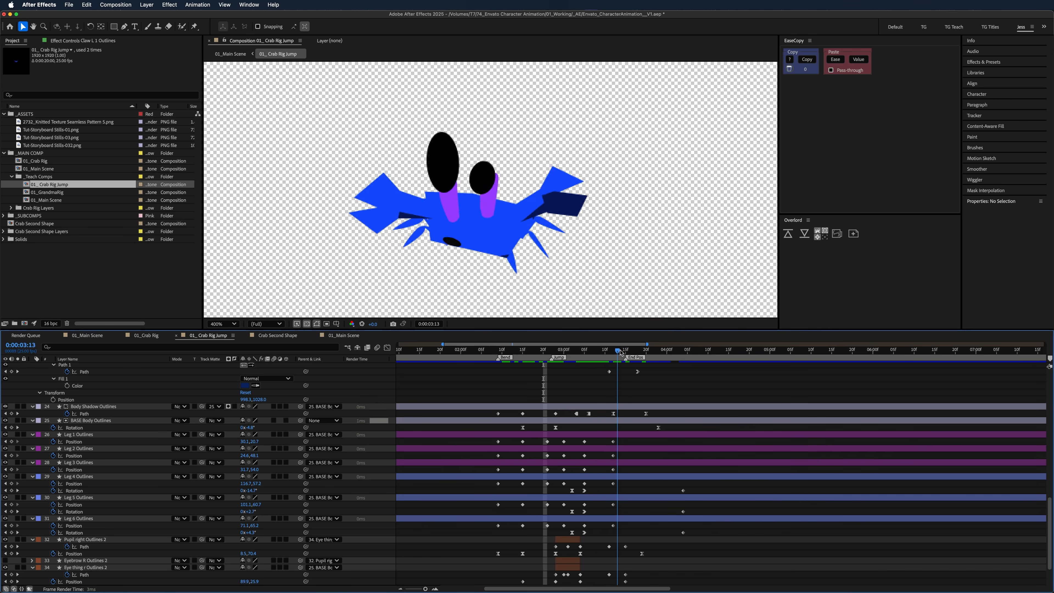
click(523, 362)
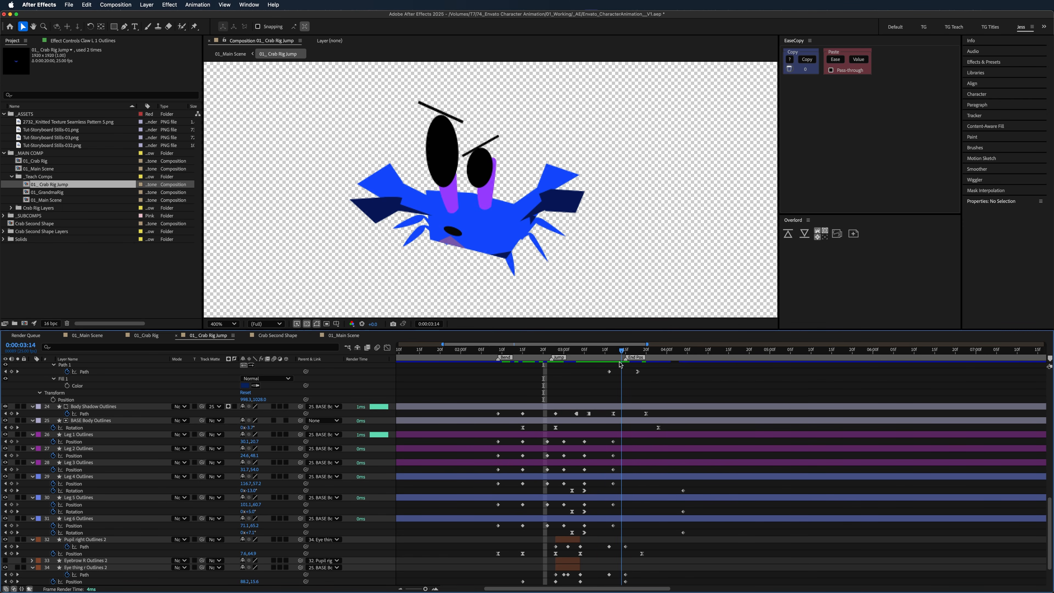
mouse_move(621, 362)
mouse_down()
mouse_move(495, 365)
mouse_move(605, 366)
mouse_move(547, 366)
mouse_move(580, 367)
mouse_up()
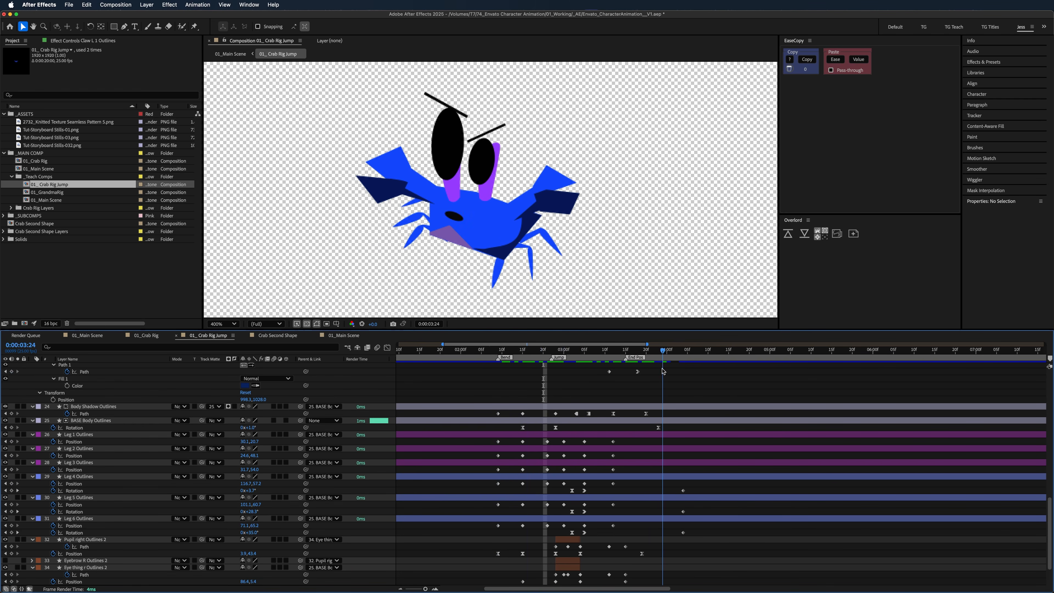
- Examine the Arm Shadow layer's Path keyframes and its shape around the landing pose
click(488, 256)
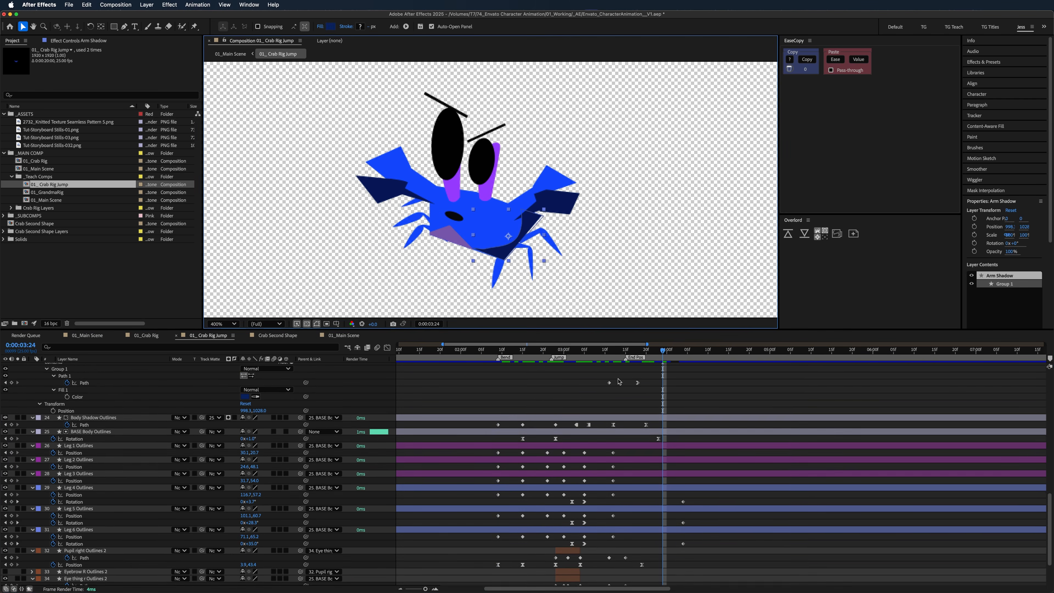
click(645, 354)
drag(645, 354, 610, 371)
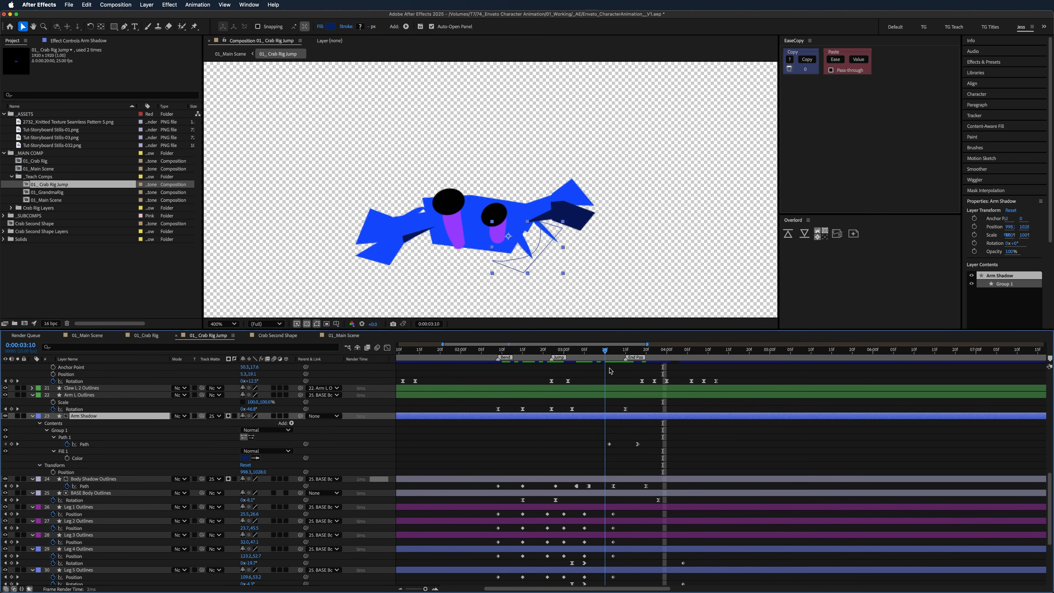
key(Page_Down)
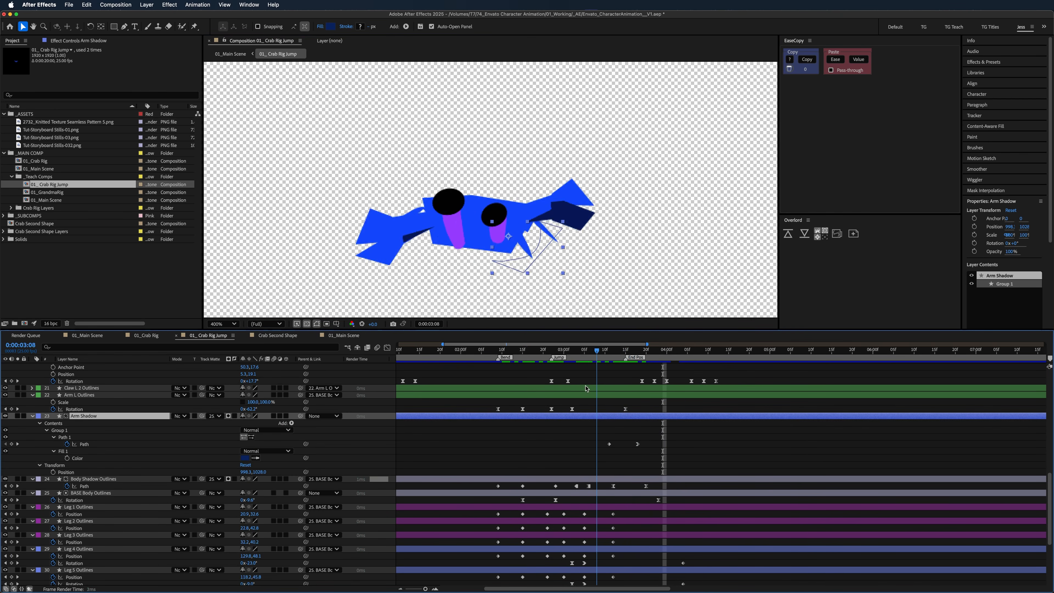
key(space)
click(594, 447)
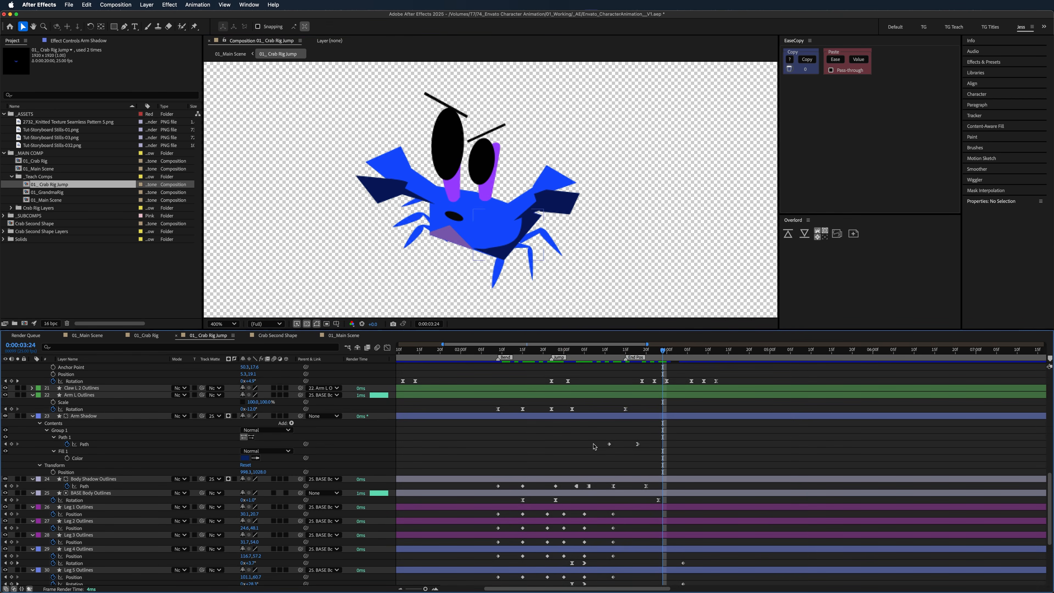
- Preview the finished crab jump from the start of the composition while reviewing its layers and keyframes
scroll(594, 446, up, 3)
scroll(605, 431, right, 1)
scroll(624, 399, up, 3)
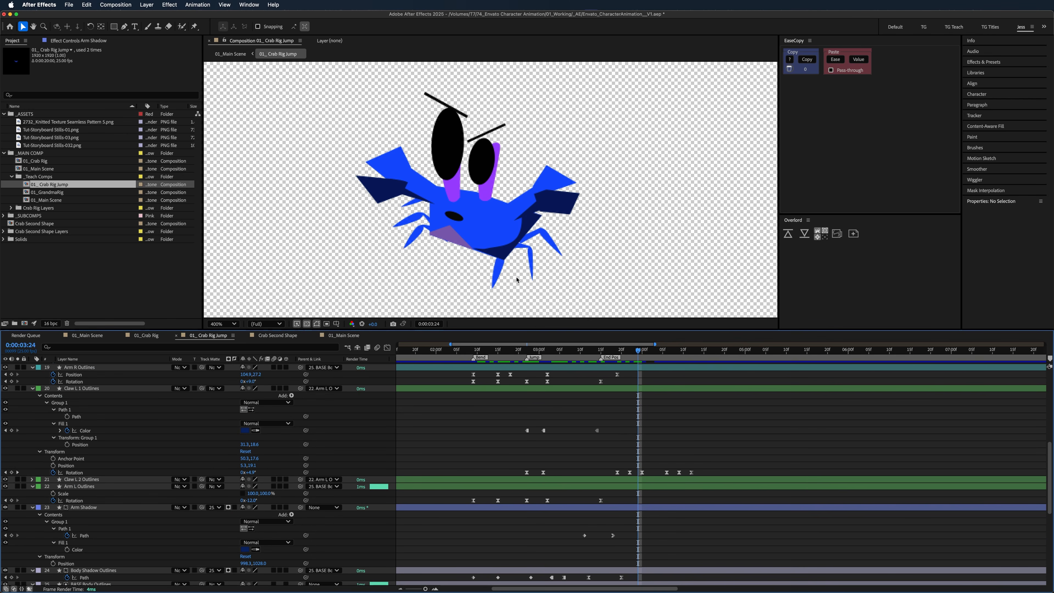
scroll(552, 409, up, 3)
key(Home)
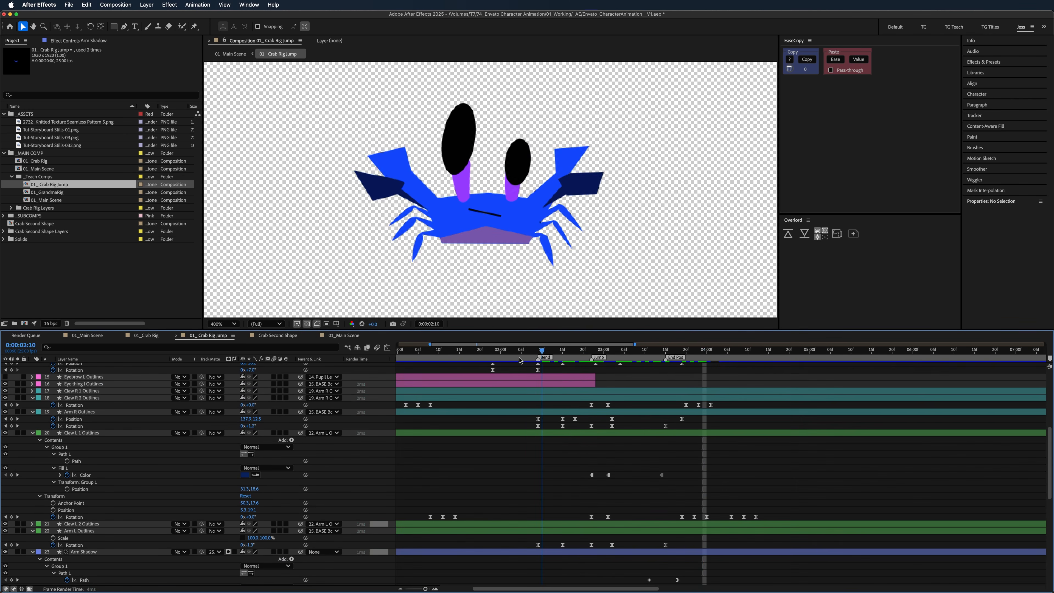
drag(400, 349, 514, 366)
scroll(471, 391, up, 4)
drag(583, 373, 401, 398)
key(space)
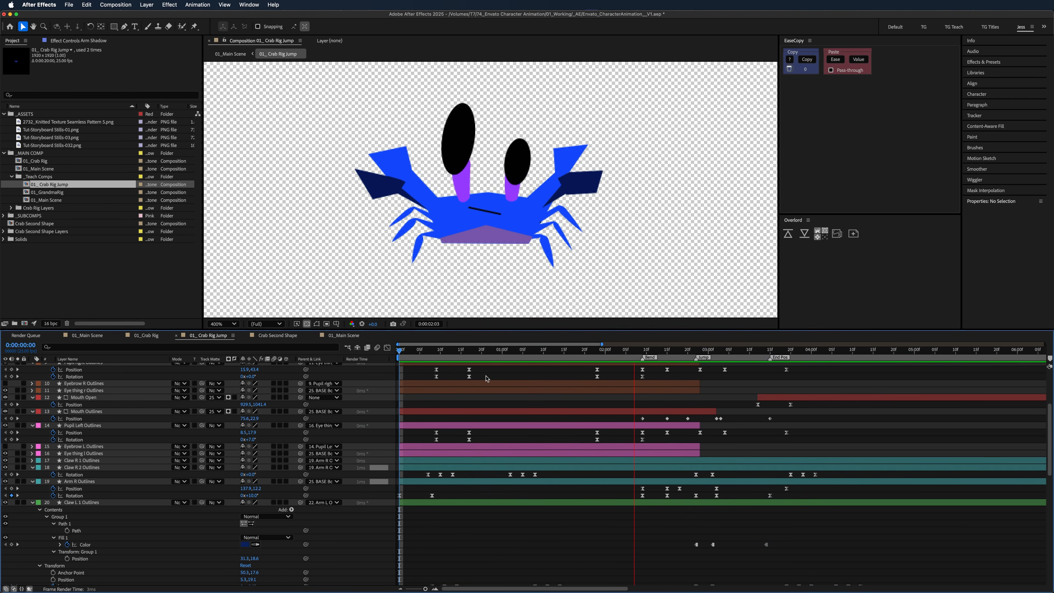
scroll(487, 378, up, 5)
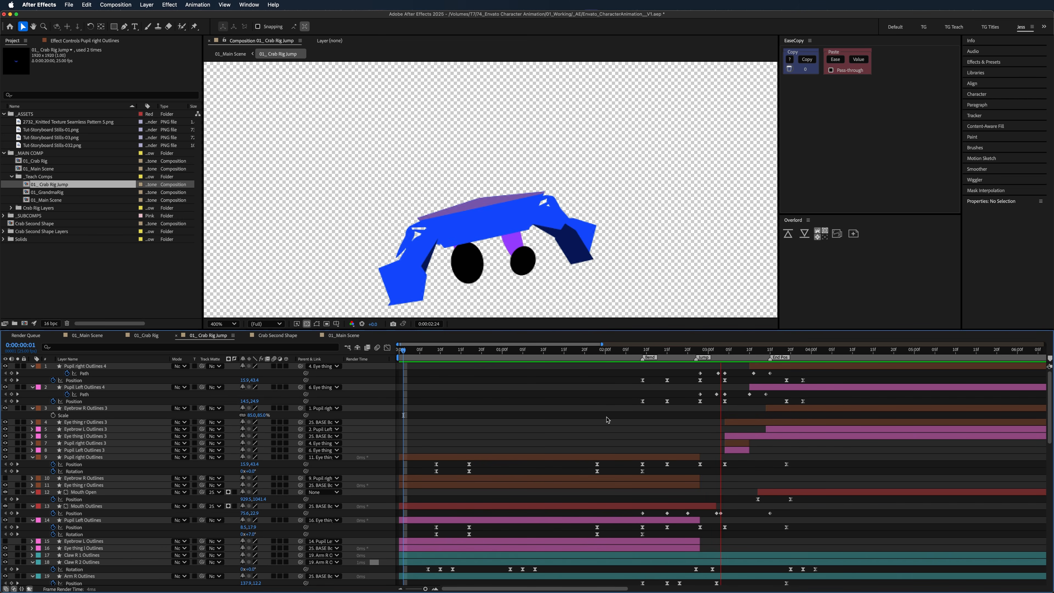
key(space)
key(space)
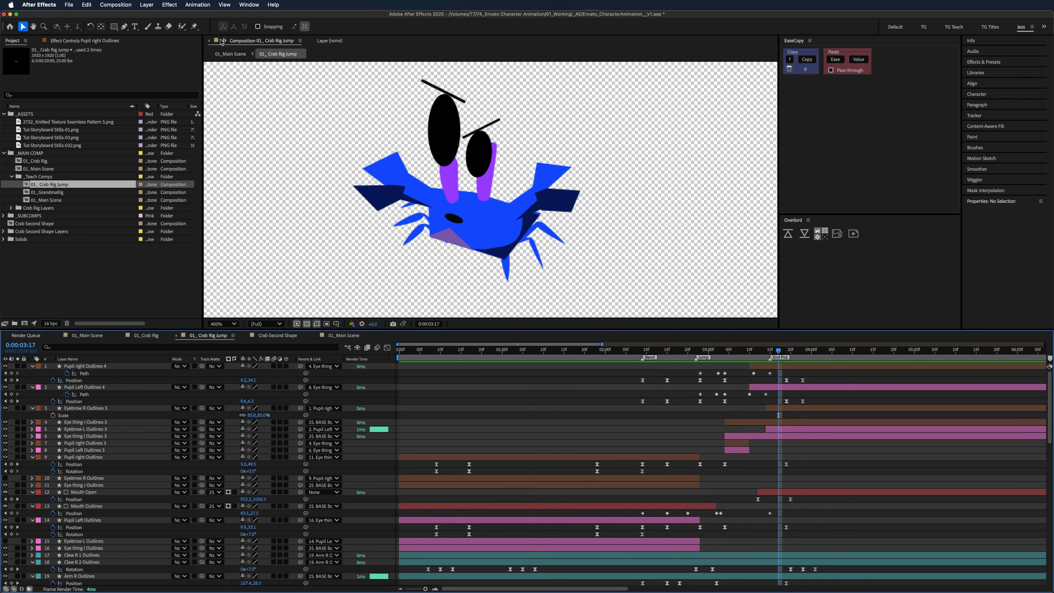
- Switch to 01_Main Scene and reveal the 01_ Crab Rig Jump layer's Position and Scale keyframes to review its jump timing
click(230, 54)
click(552, 390)
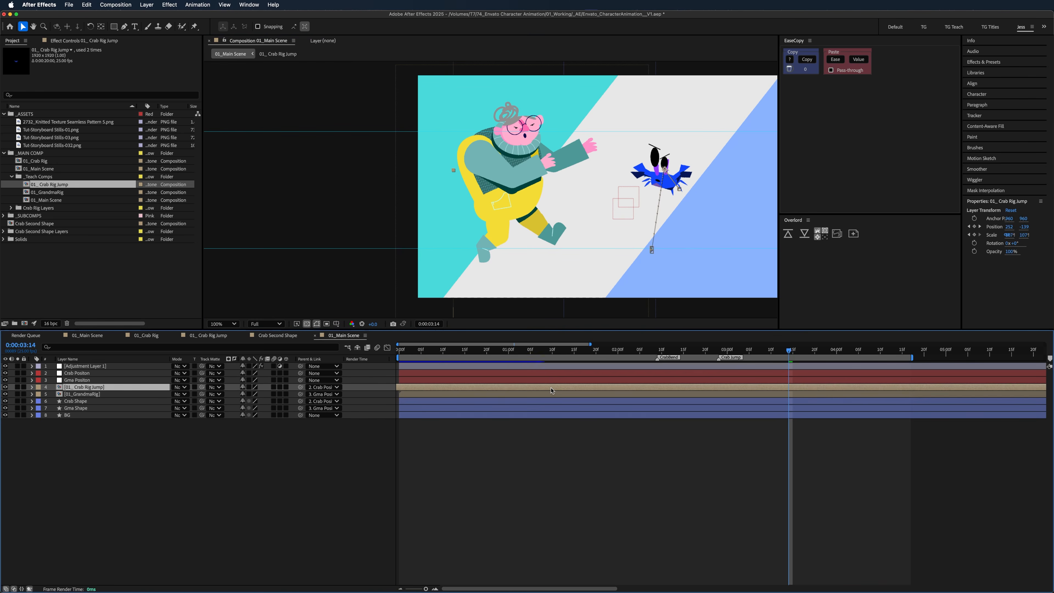
key(u)
click(636, 351)
key(space)
drag(702, 394, 580, 401)
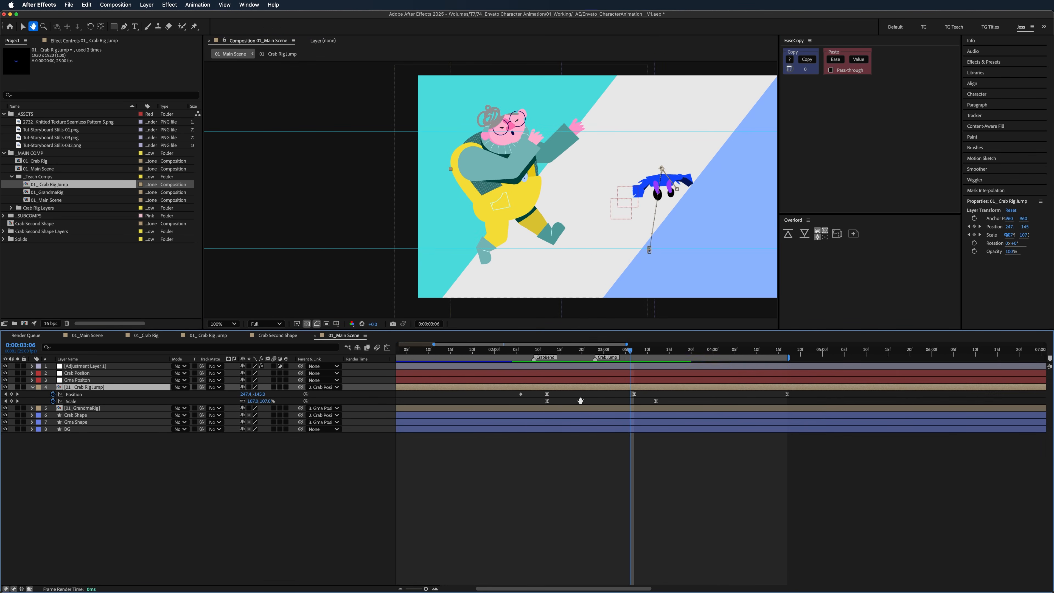
drag(513, 393, 779, 396)
click(760, 399)
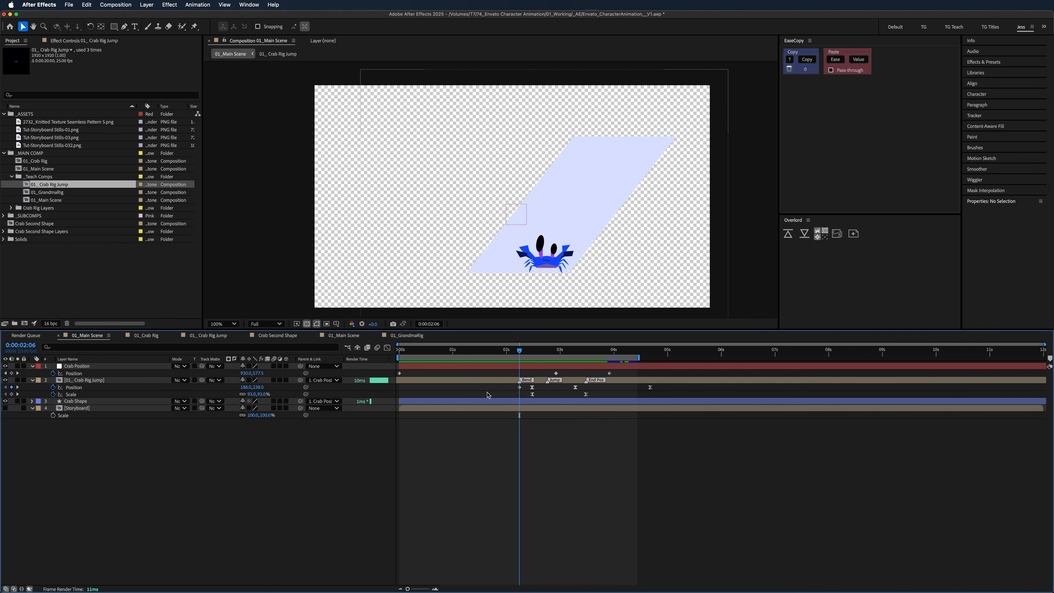
- Examine the 01_ Crab Rig Jump layer's Position curve in the Graph Editor and preview the jump against it
click(71, 388)
click(388, 348)
key(space)
key(space)
drag(520, 352, 526, 357)
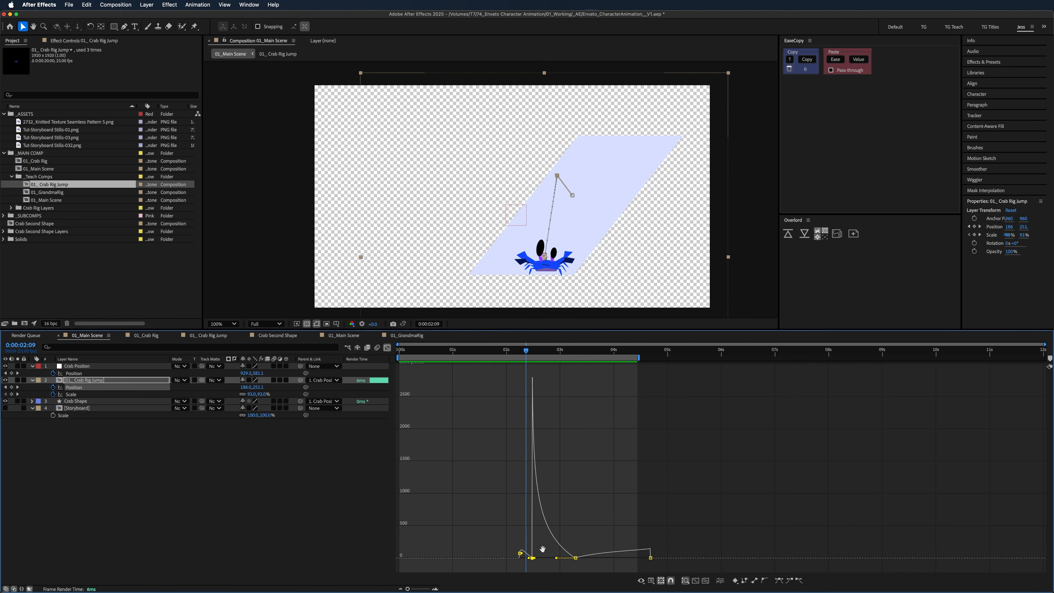
key(space)
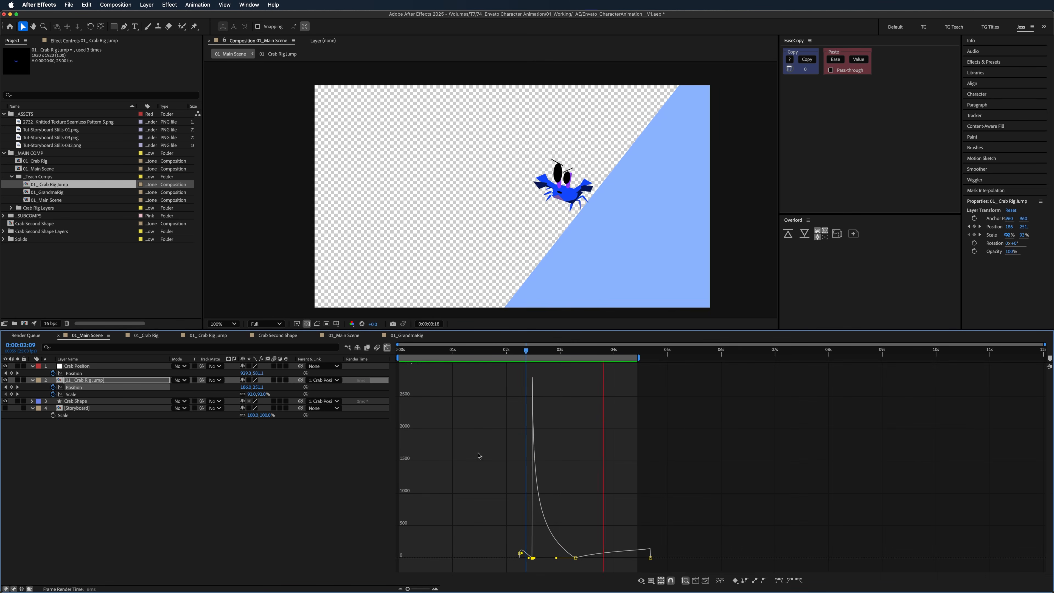
key(space)
click(383, 347)
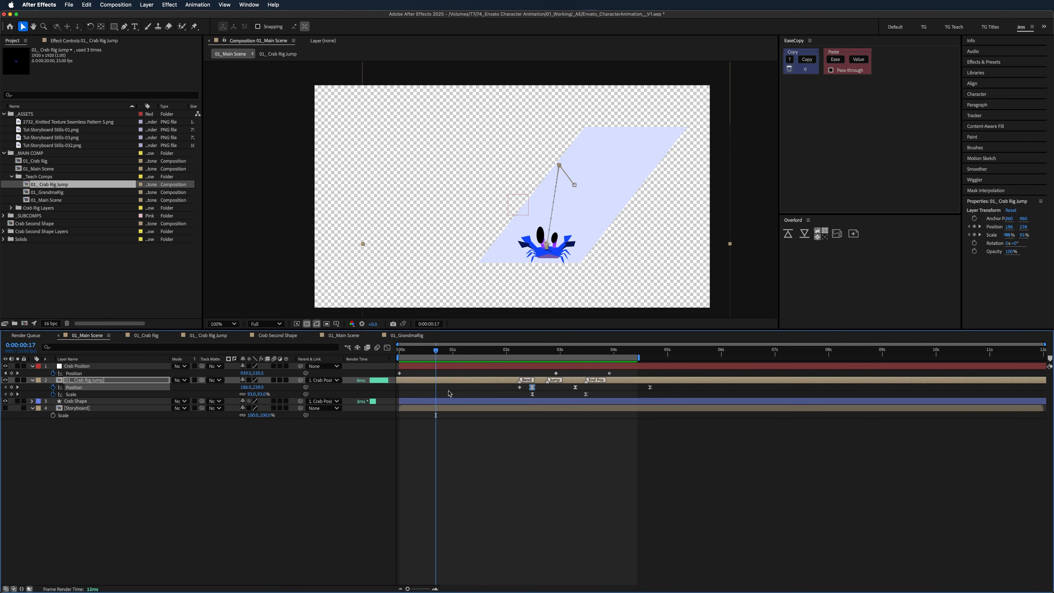
- Preview the main scene from the start and inspect the motion paths of the Crab Position and Crab Shape layers
click(445, 409)
click(74, 401)
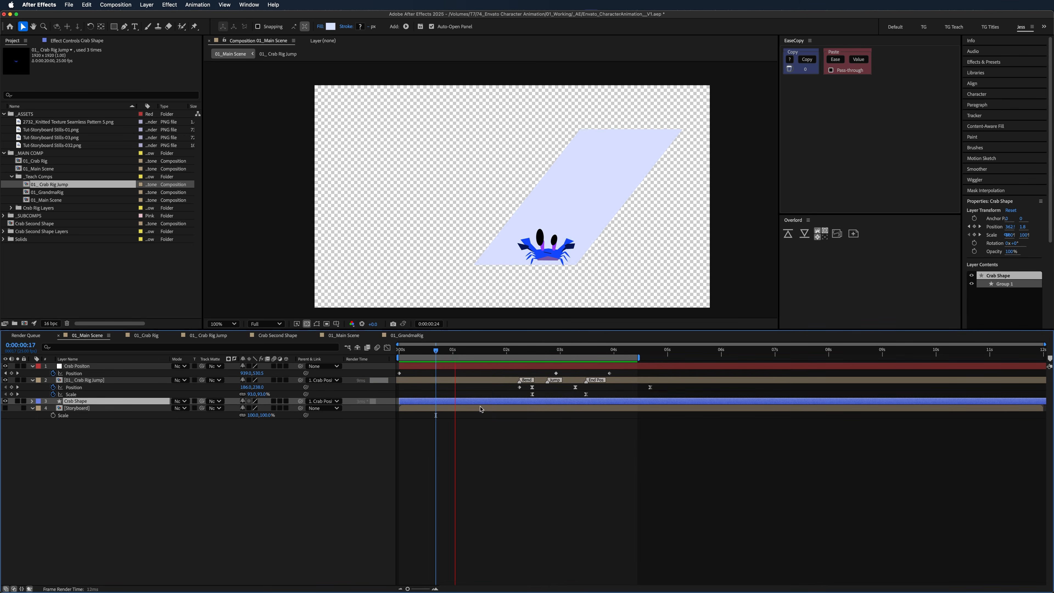
click(524, 350)
key(Home)
key(space)
click(501, 367)
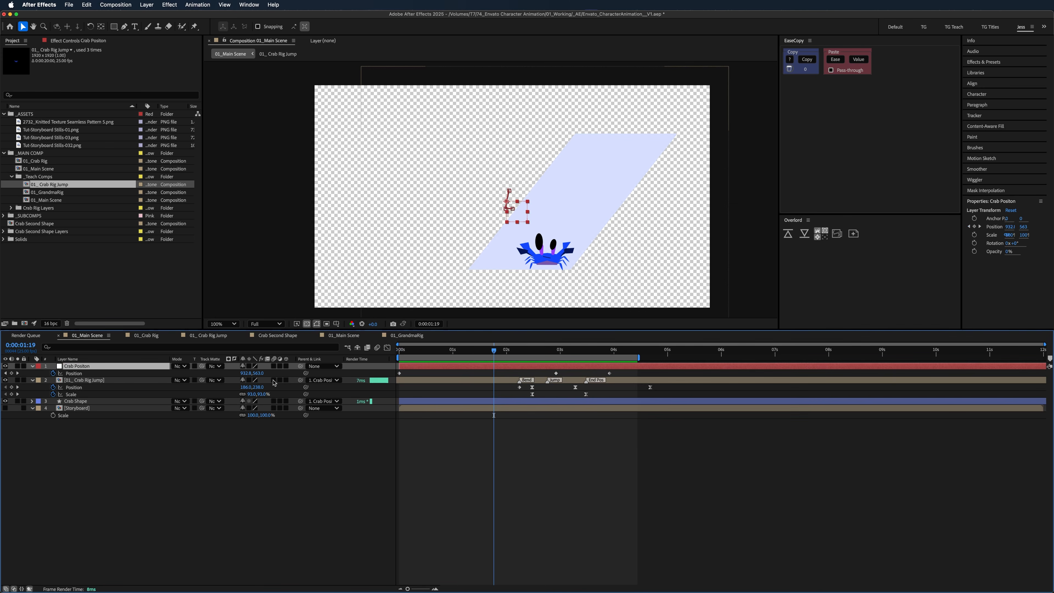
click(120, 402)
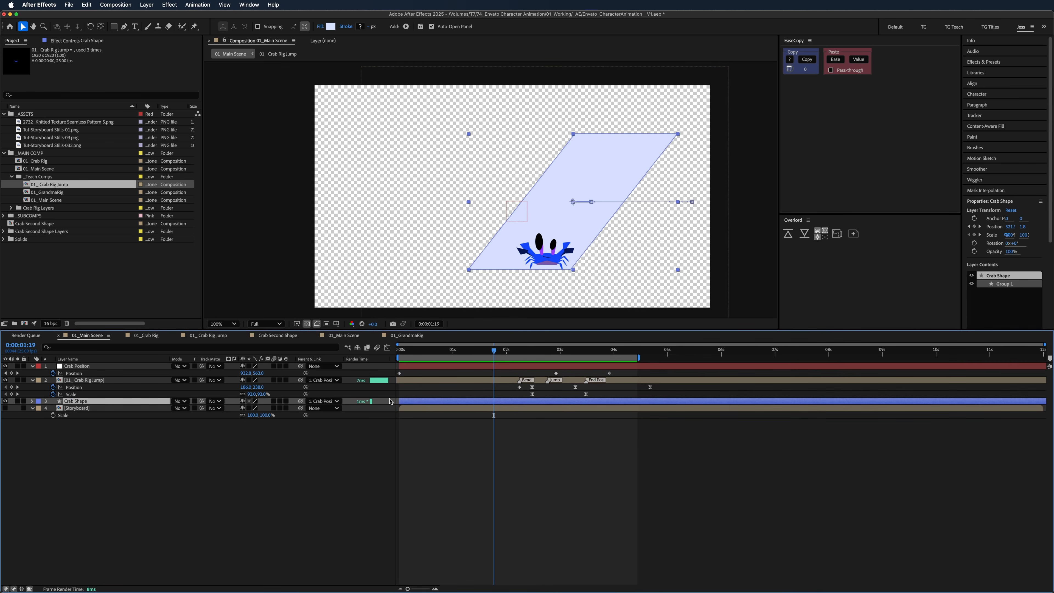
- Preview the main scene from the start, show the Storyboard layer and play the crab's jump against it
key(Home)
key(space)
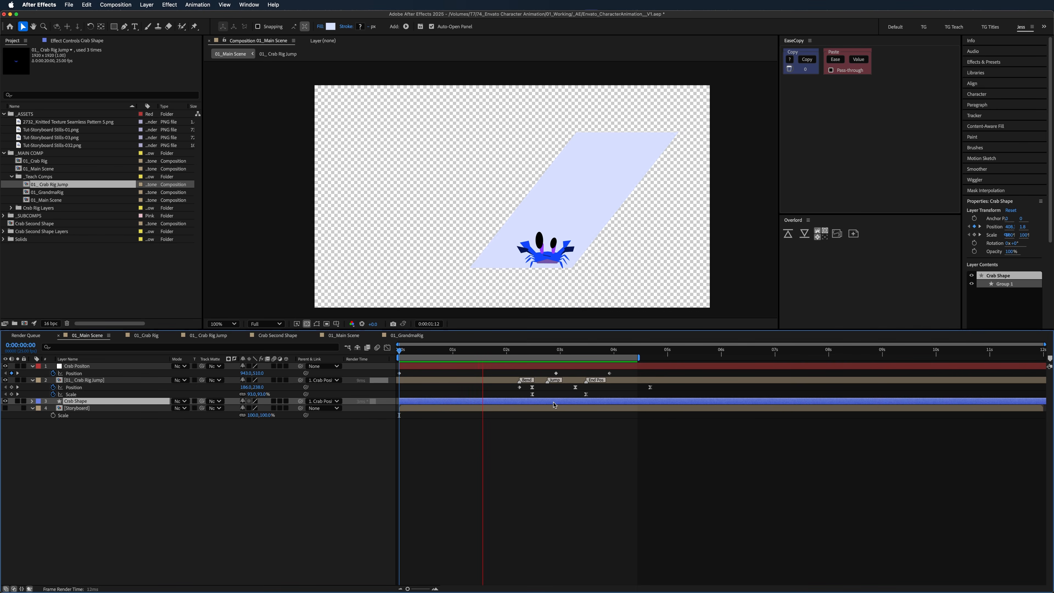
key(space)
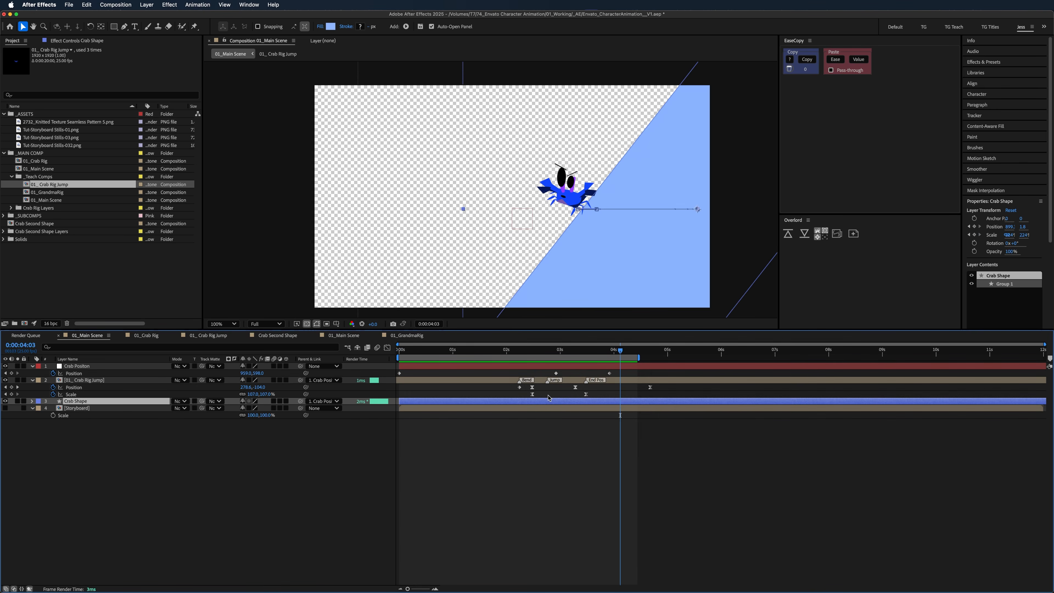
click(5, 409)
key(space)
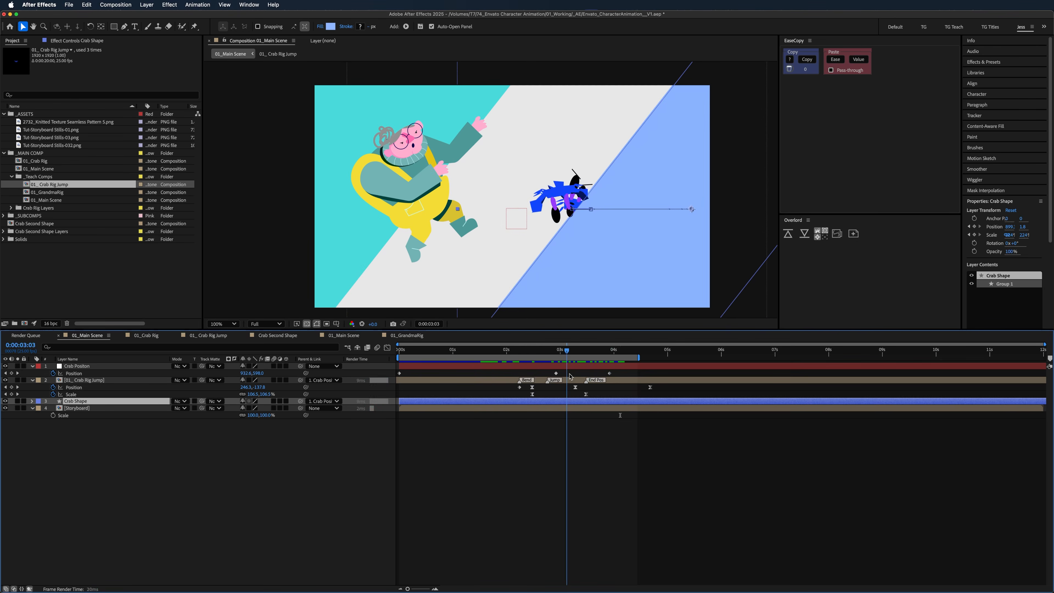
key(space)
- Reveal the Crab Shape layer's Color, Position and Scale keyframes, scrub through them and inspect its parent options
key(u)
click(498, 405)
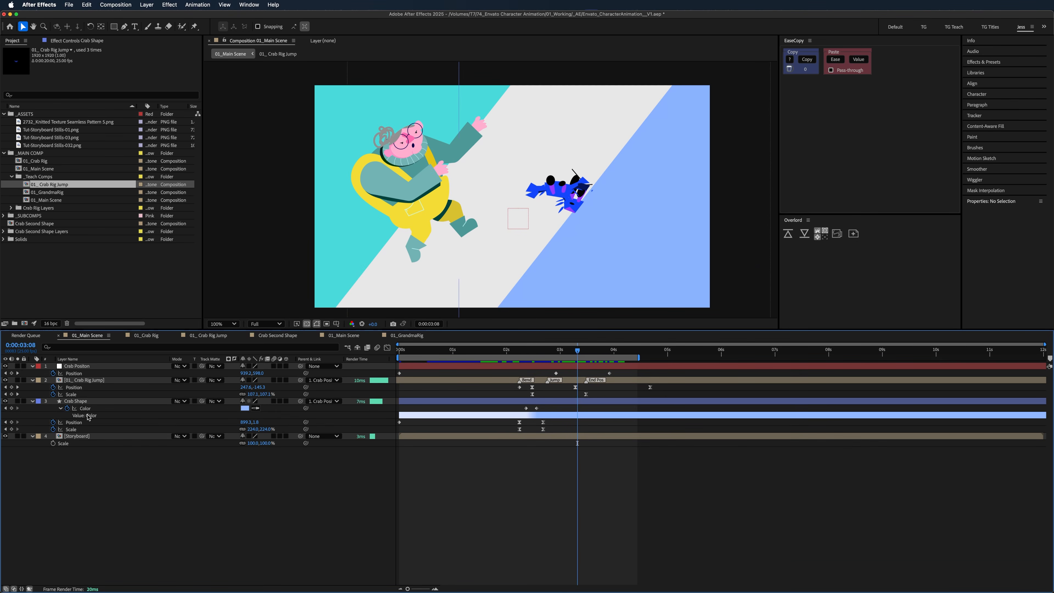
mouse_move(547, 352)
mouse_down()
mouse_move(458, 362)
mouse_move(544, 369)
mouse_up()
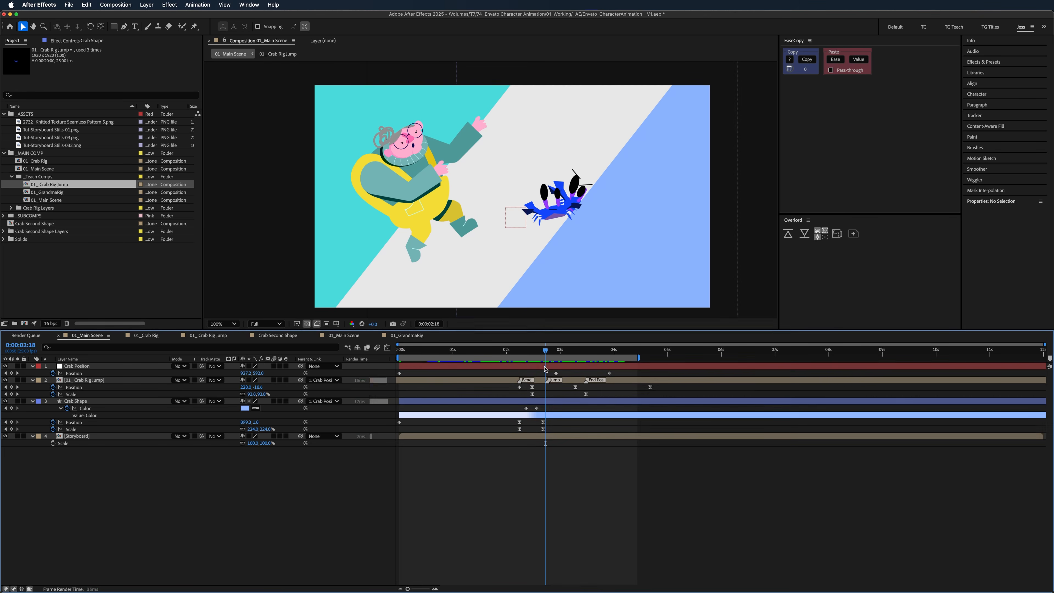
click(398, 401)
click(323, 401)
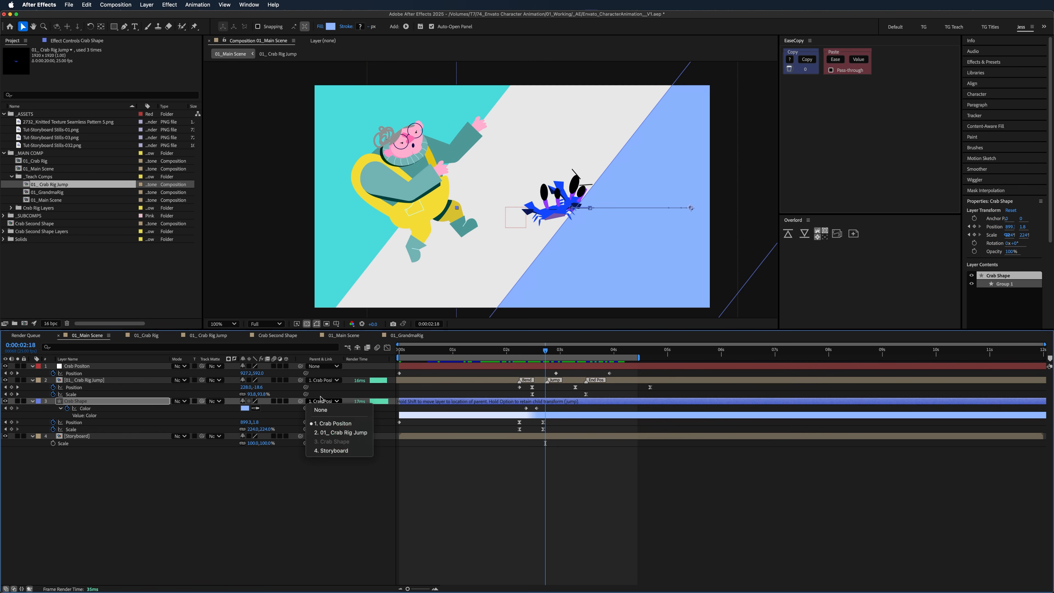
- Preview the Crab Position movement against the storyboard from the start, and switch the Storyboard layer's visibility
click(94, 367)
drag(537, 353, 399, 351)
key(space)
drag(463, 357, 553, 365)
key(space)
key(F2)
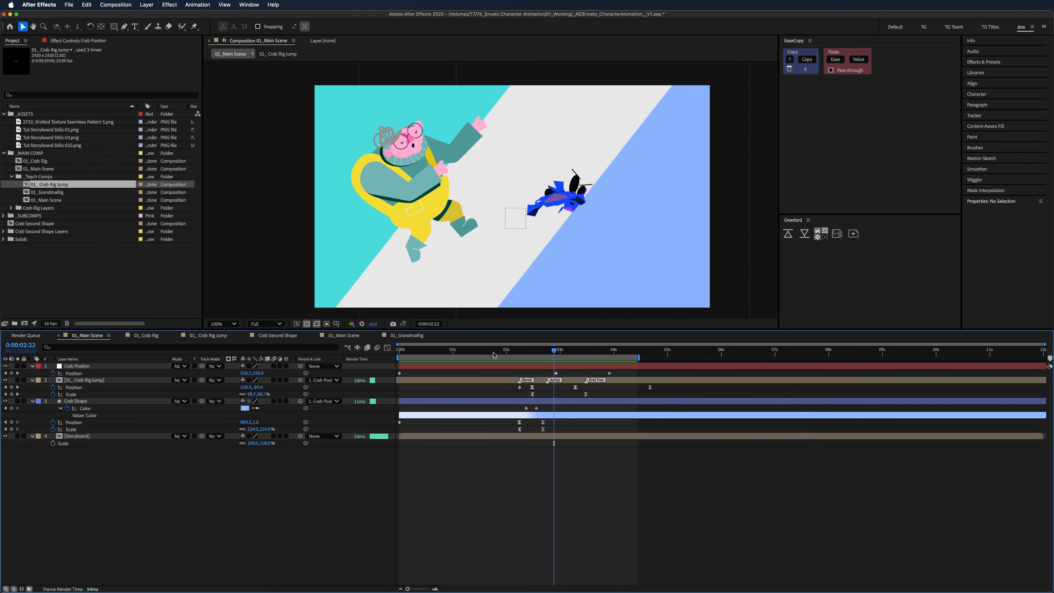
key(space)
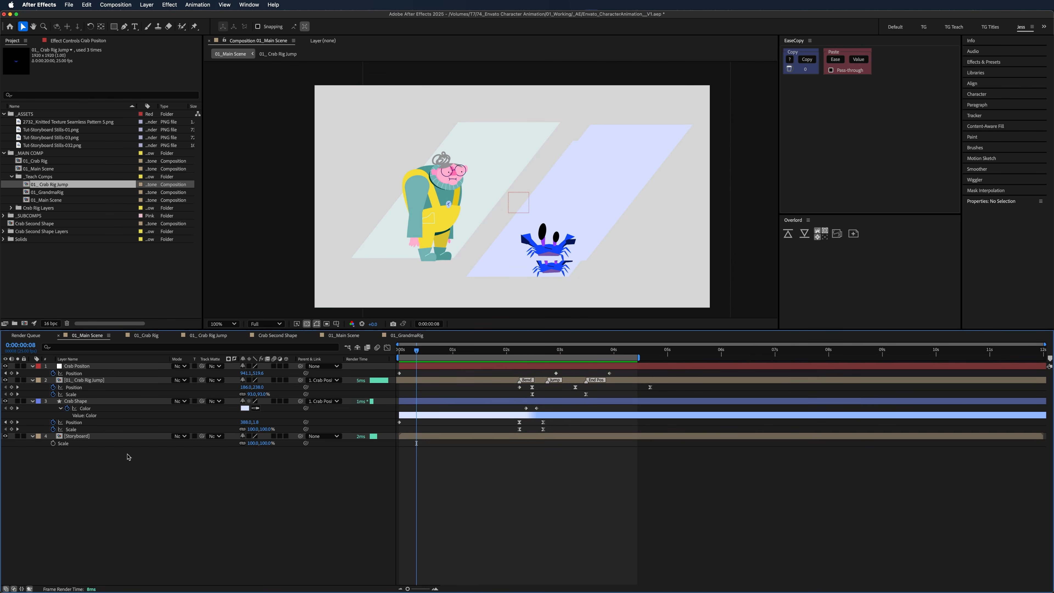
click(5, 436)
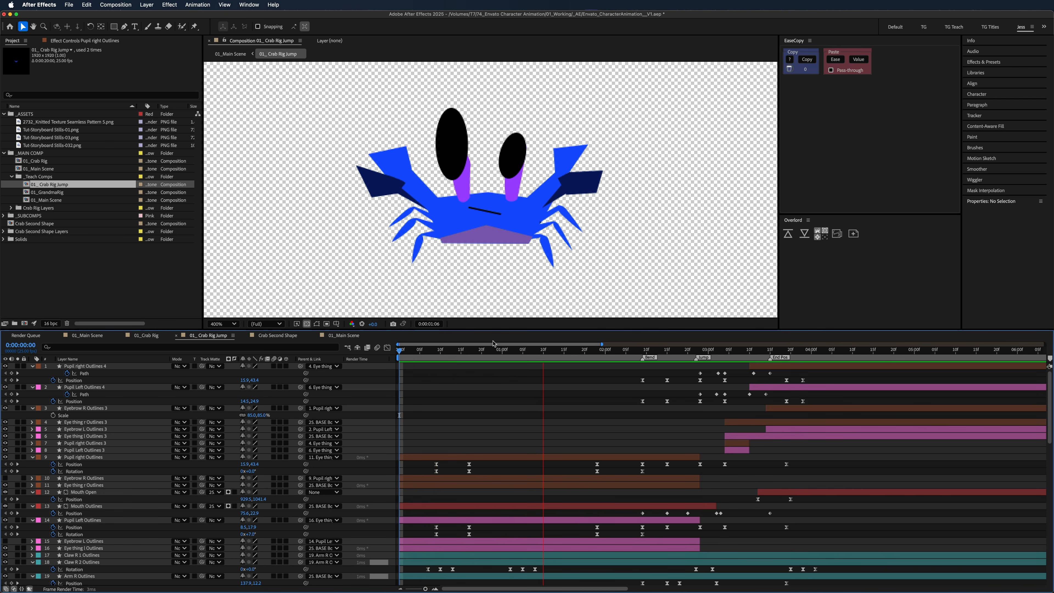
- Examine the pupil, mouth and claw keyframes in 01_ Crab Rig Jump by scrubbing from the idle section through the jump
key(space)
drag(502, 351, 520, 376)
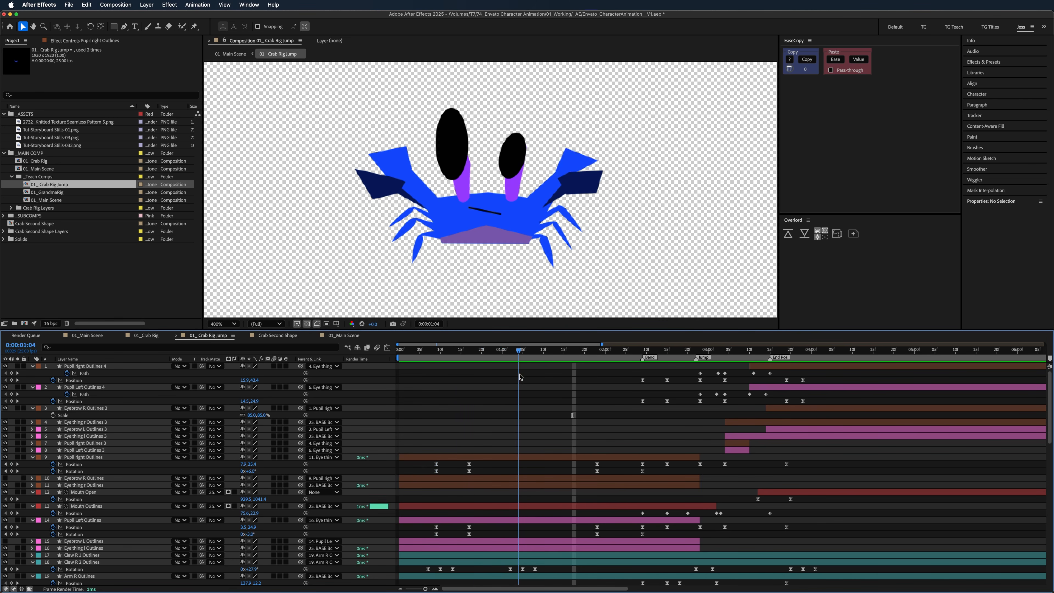
scroll(557, 382, down, 5)
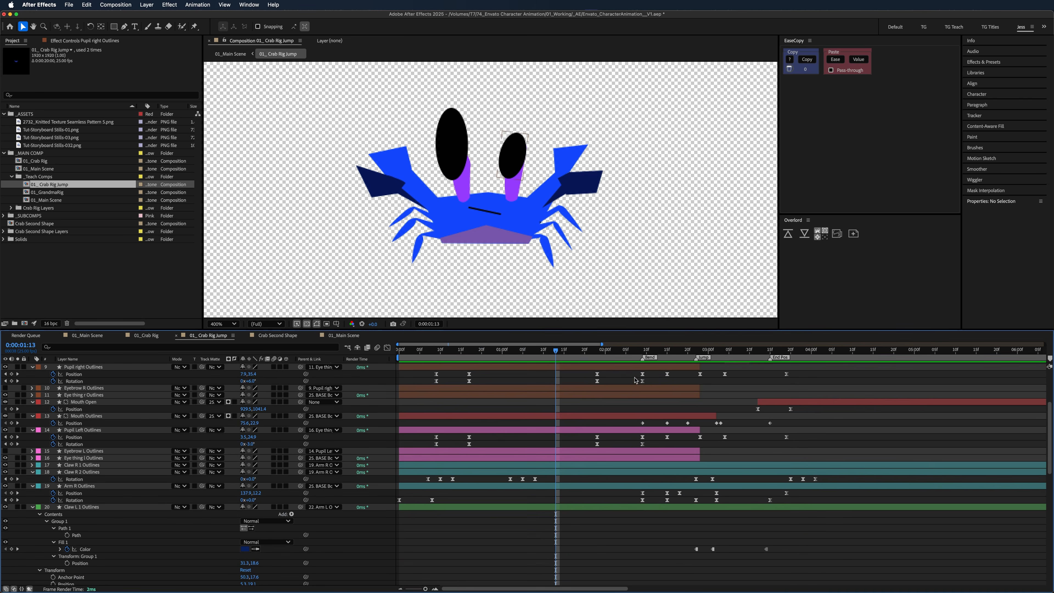
drag(610, 355, 613, 392)
scroll(613, 393, up, 4)
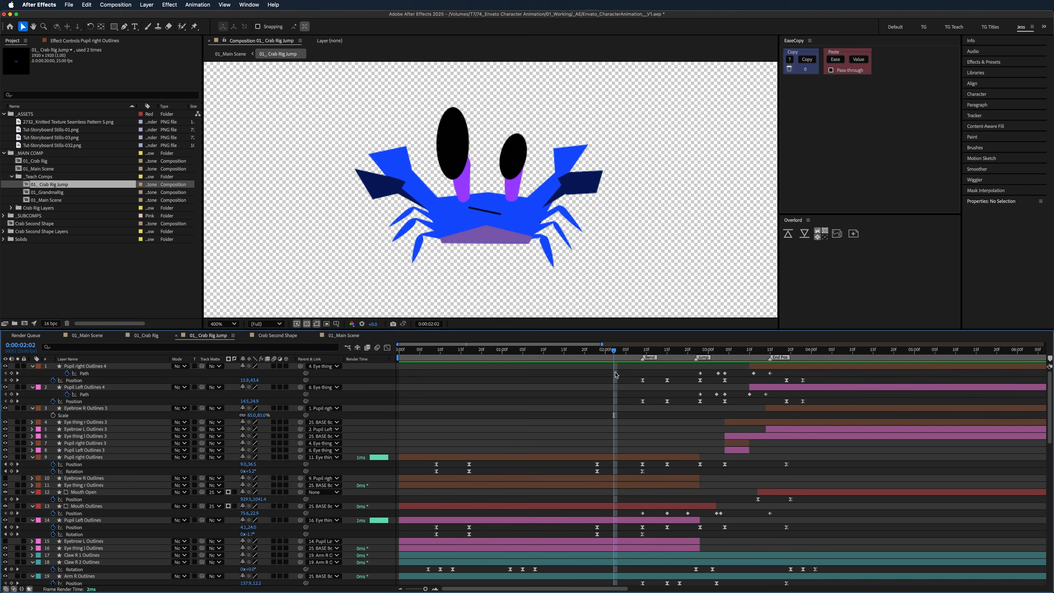
drag(638, 364, 783, 354)
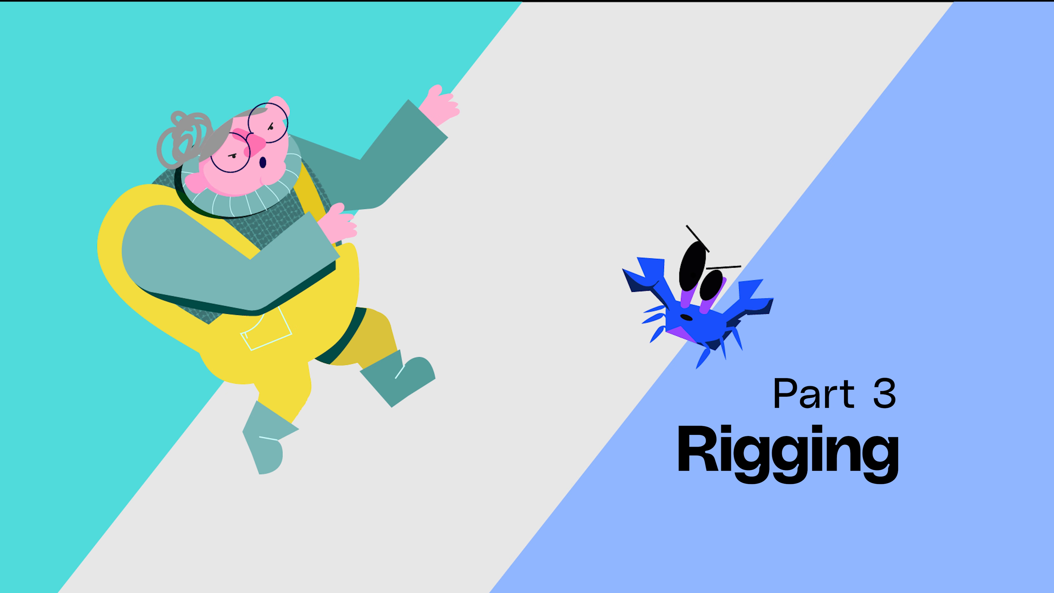
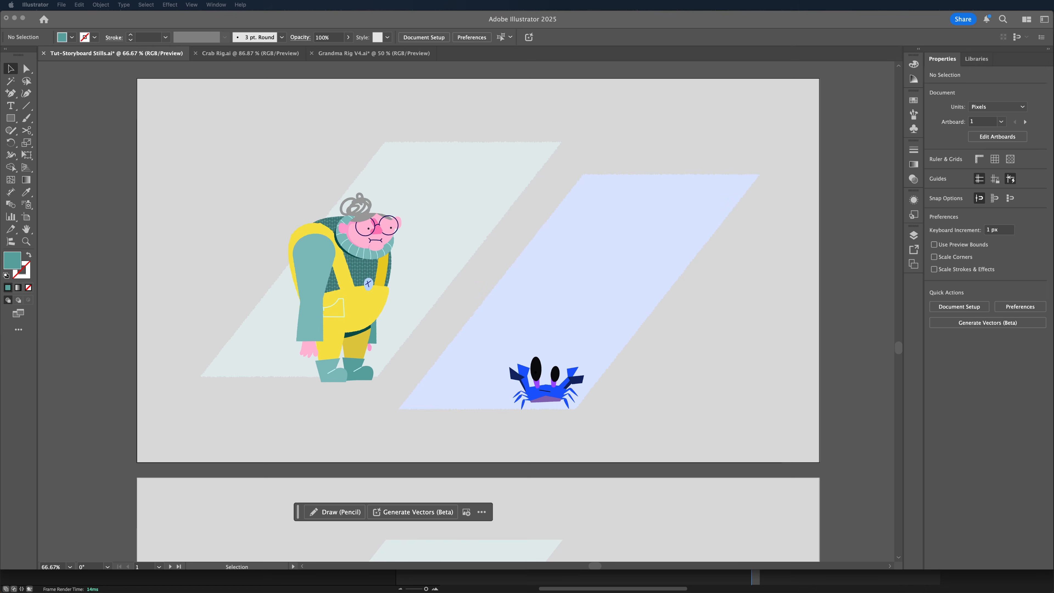
- Switch to Illustrator and examine the grandma artwork in Tut-Storyboard Stills.ai, selecting the upper right arm and showing the document's layers
drag(554, 181, 576, 175)
key(super+=)
mouse_move(422, 397)
mouse_down()
mouse_move(422, 411)
mouse_move(434, 408)
mouse_up()
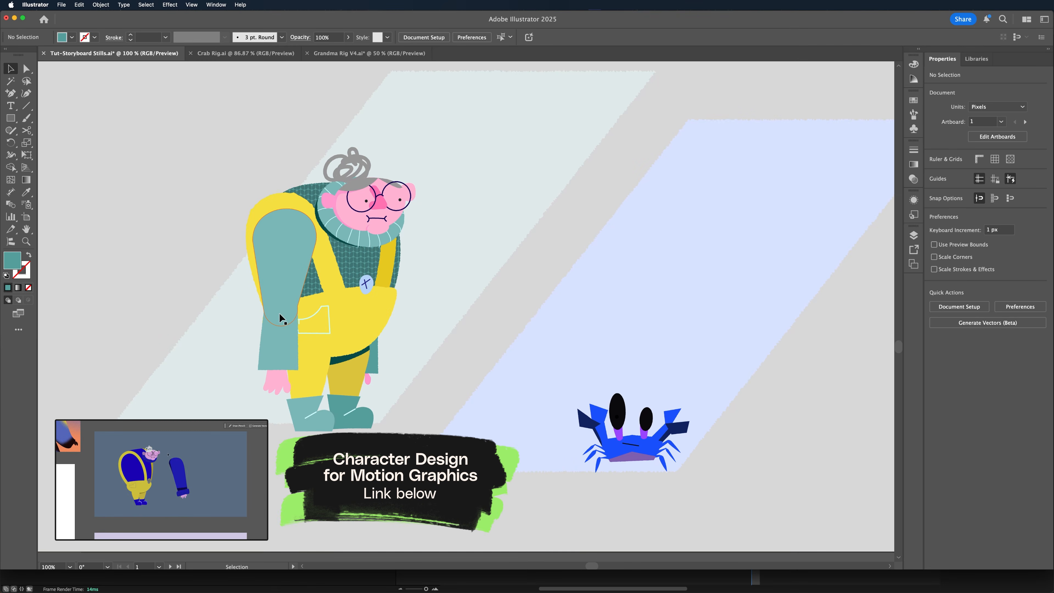
scroll(228, 170, up, 3)
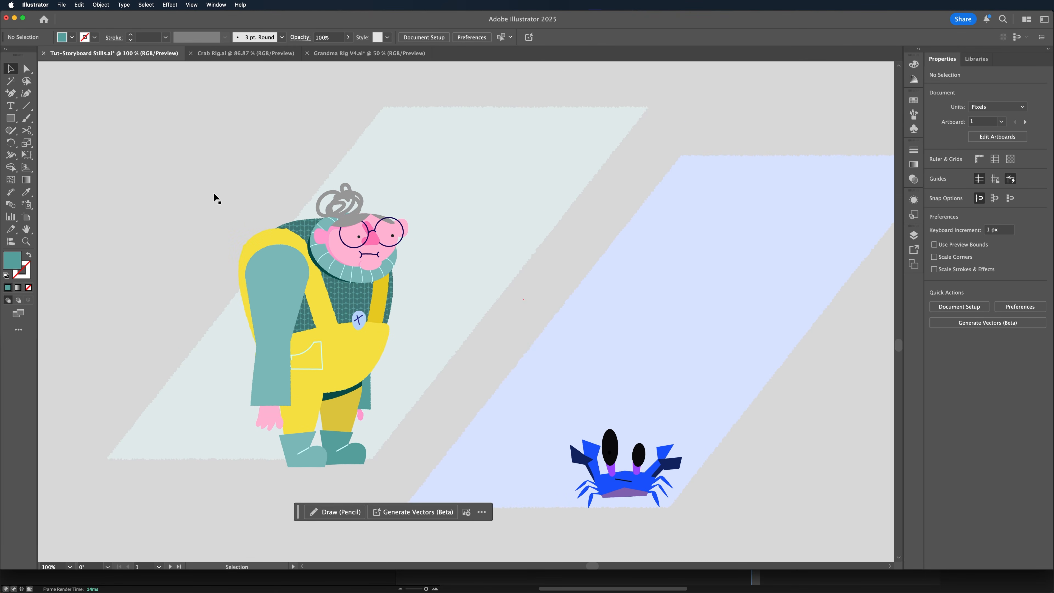
click(274, 287)
click(914, 235)
scroll(788, 356, up, 3)
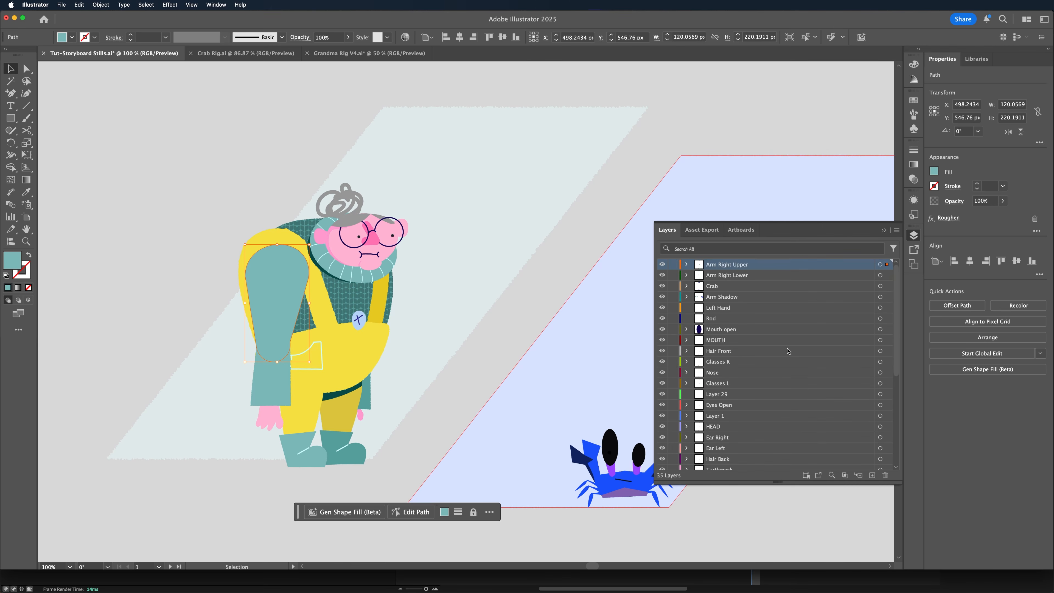
scroll(496, 241, down, 2)
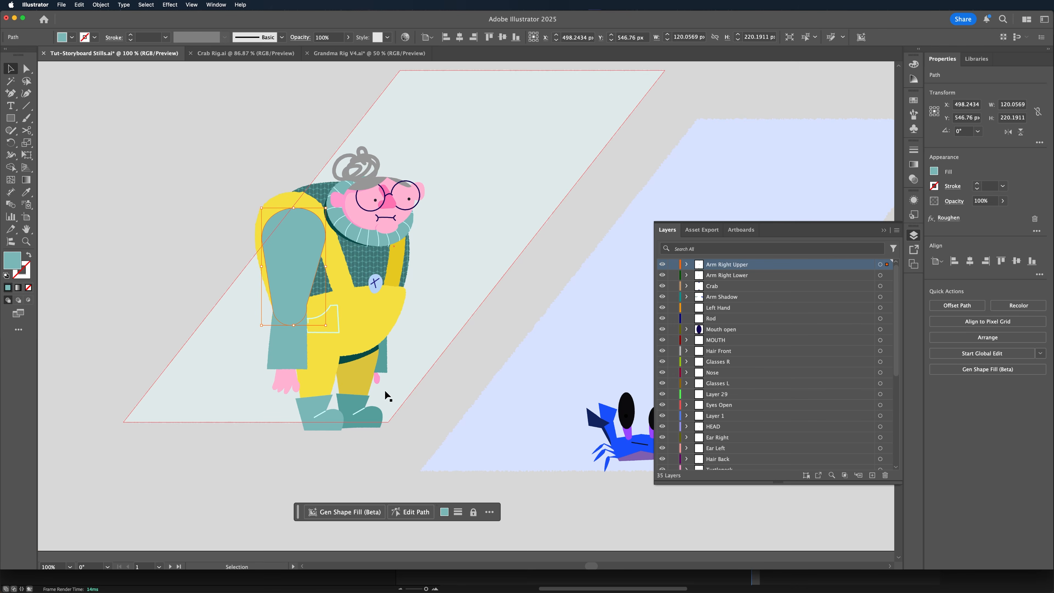
scroll(408, 364, up, 1)
key(a)
key(super+minus)
drag(389, 364, 333, 342)
click(224, 306)
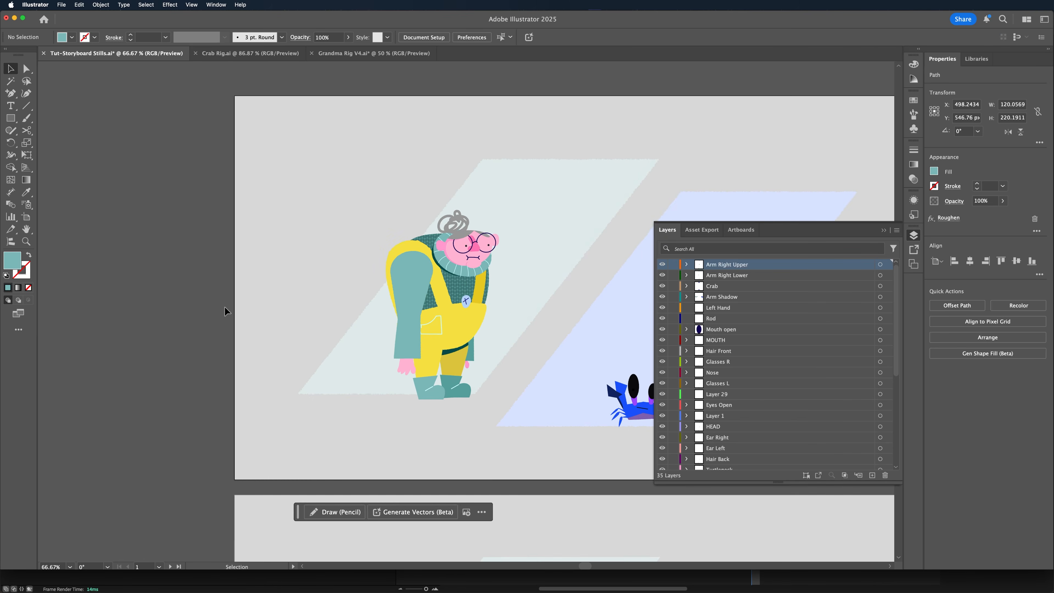
drag(224, 307, 183, 280)
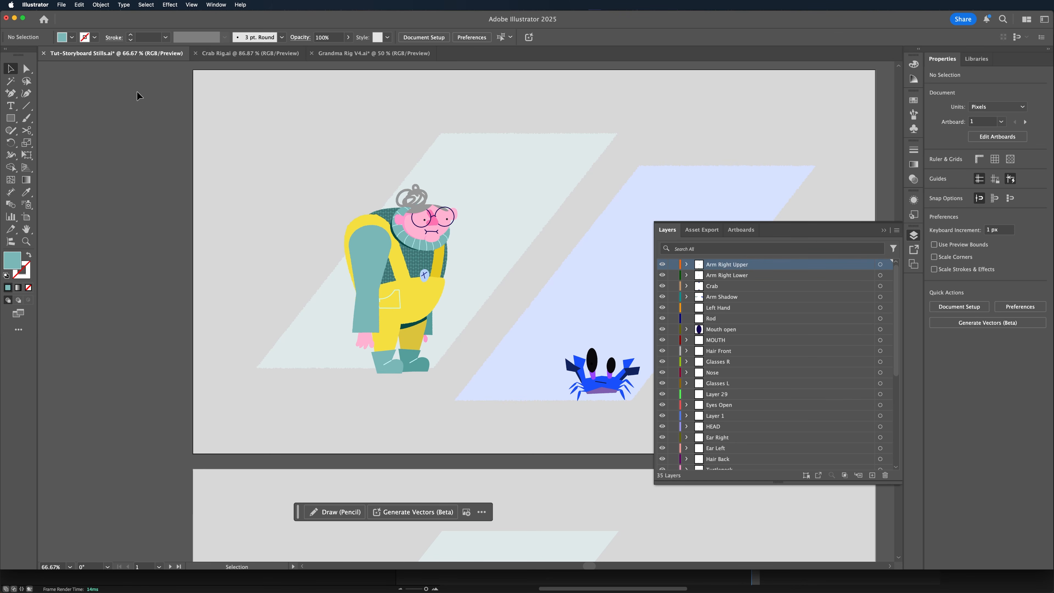
- Save a copy of the storyboard document as Grand Rig.ai in Illustrator 2020 format
click(61, 5)
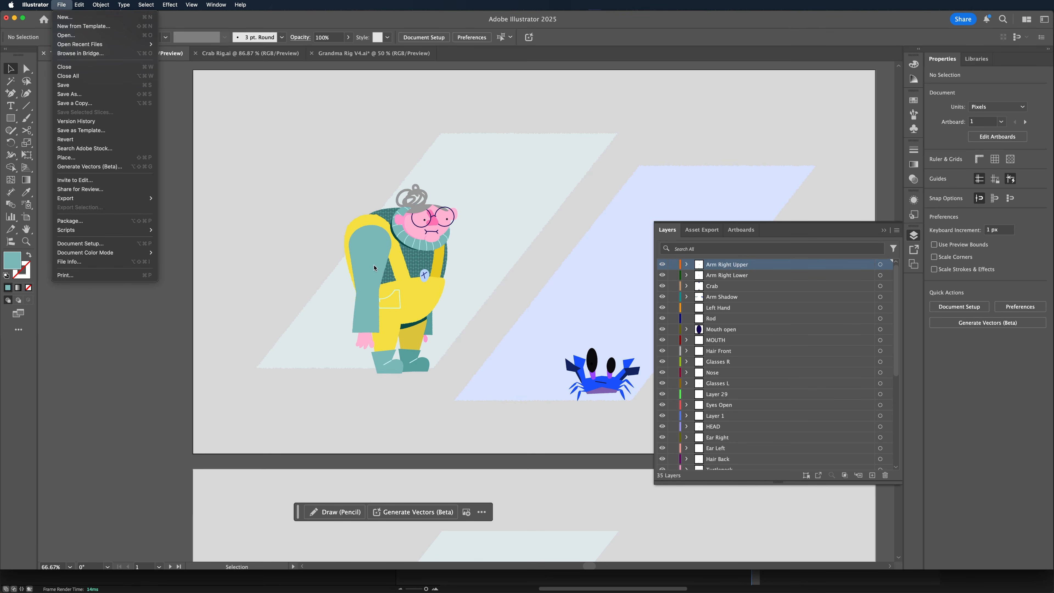
click(125, 94)
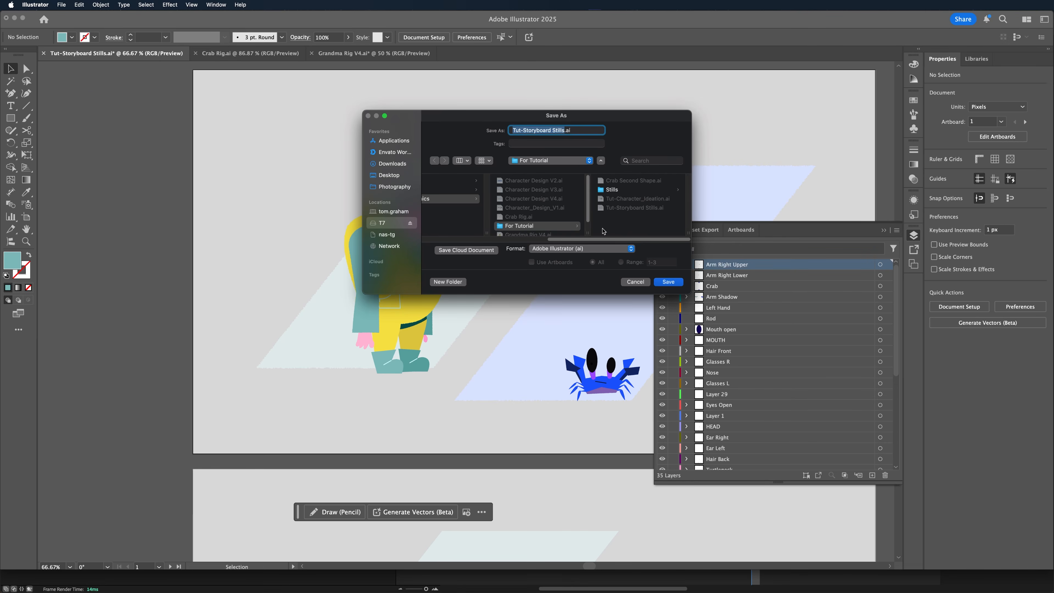
key(BackSpace)
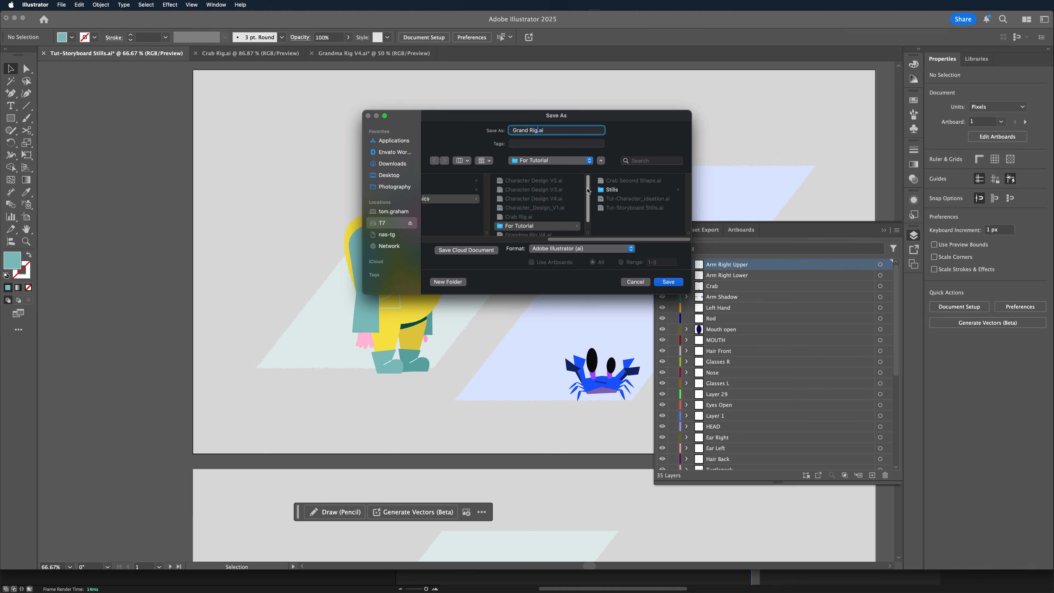
click(660, 285)
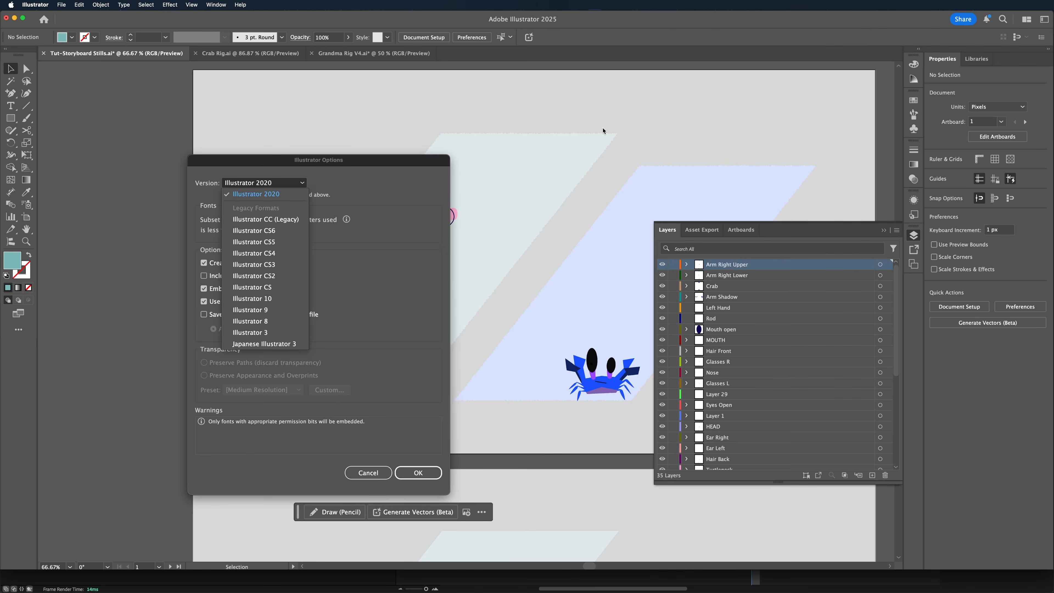
click(419, 473)
- Delete the second and third artboards together with the storyboard artwork on them
scroll(483, 222, right, 1)
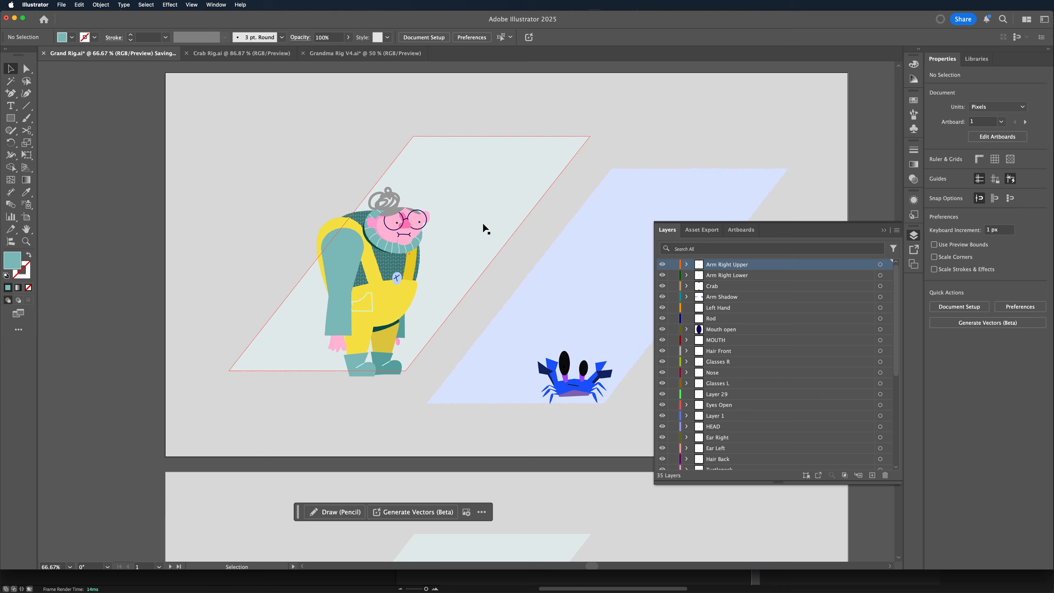
key(super+minus)
key(super+minus)
drag(482, 223, 354, 39)
click(441, 38)
click(616, 184)
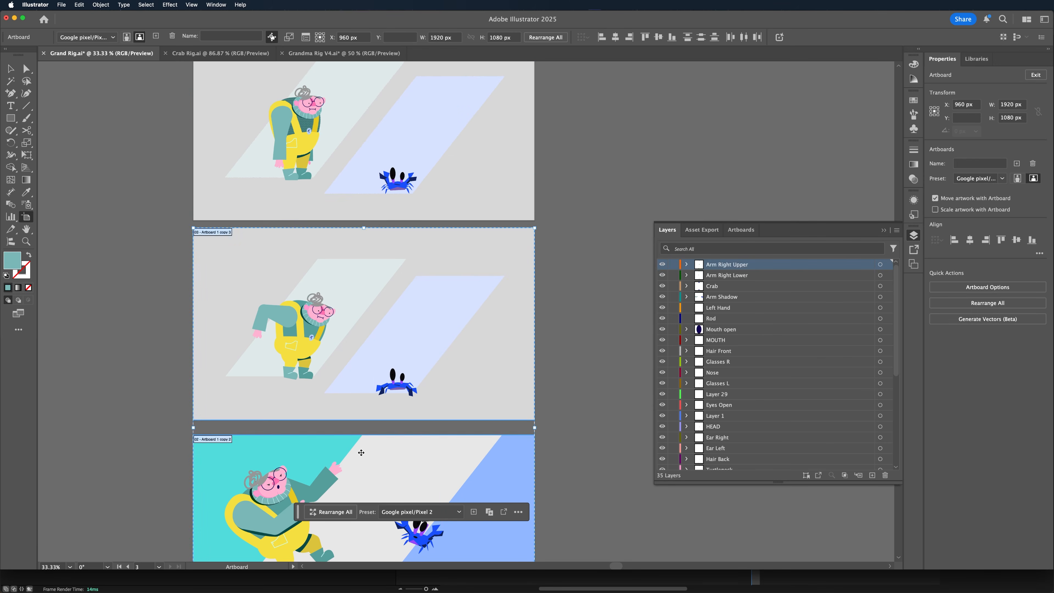
key(Delete)
click(11, 70)
drag(149, 248, 623, 530)
key(Delete)
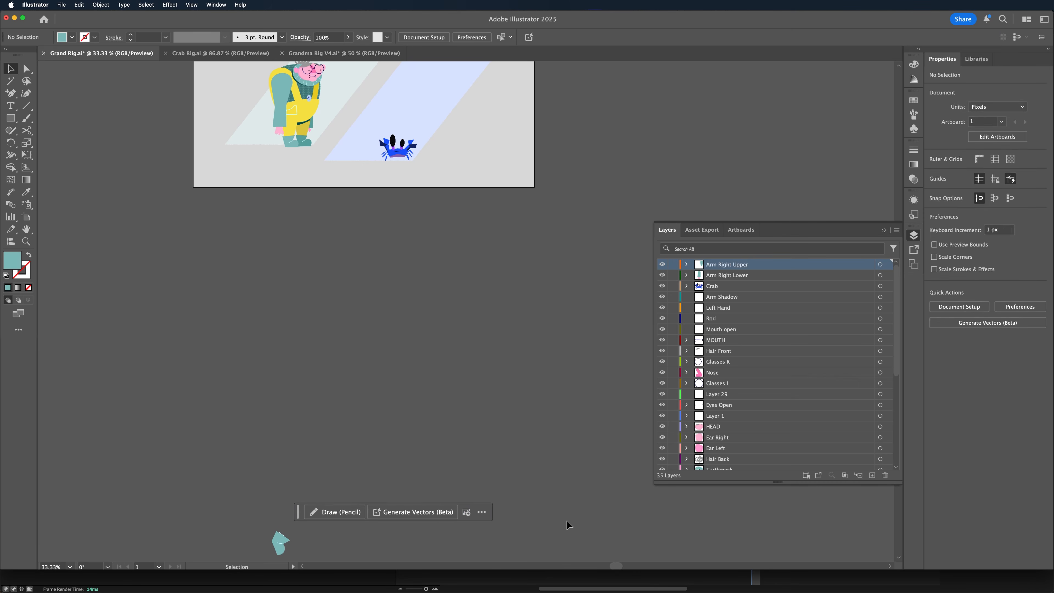
- Delete the grey background, both slanted panels and the crab from the remaining artboard, keeping only the grandma
drag(320, 558, 215, 293)
click(320, 265)
drag(320, 265, 379, 384)
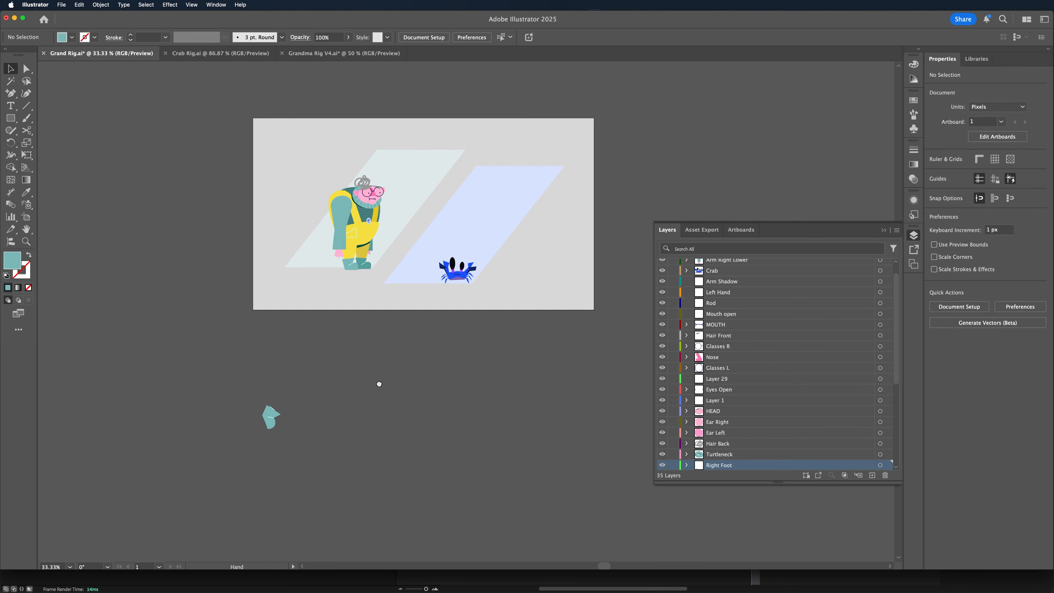
key(super+=)
key(super+=)
key(v)
click(518, 337)
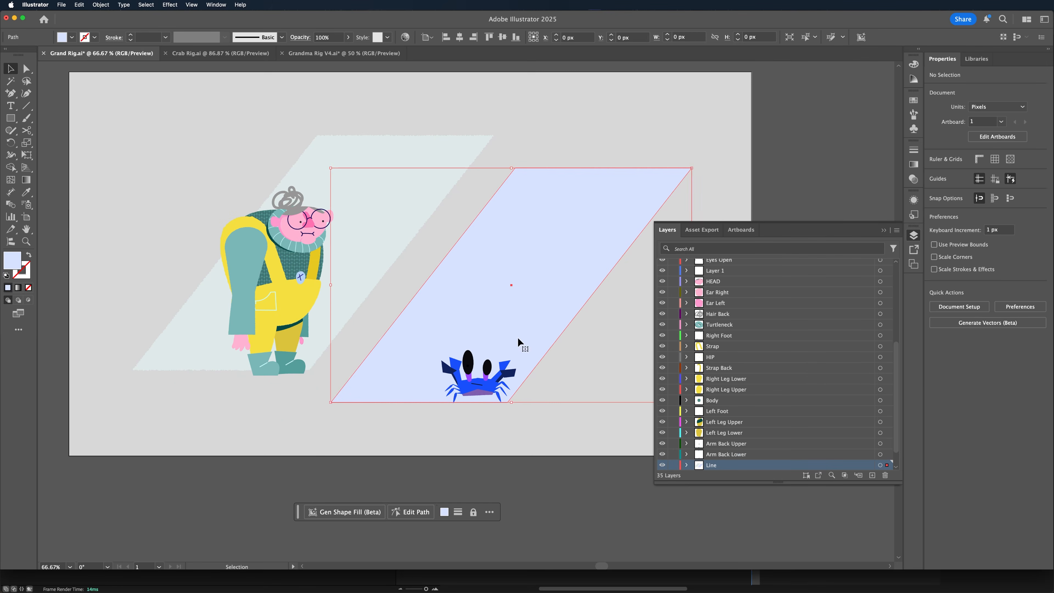
drag(405, 205, 398, 151)
key(Delete)
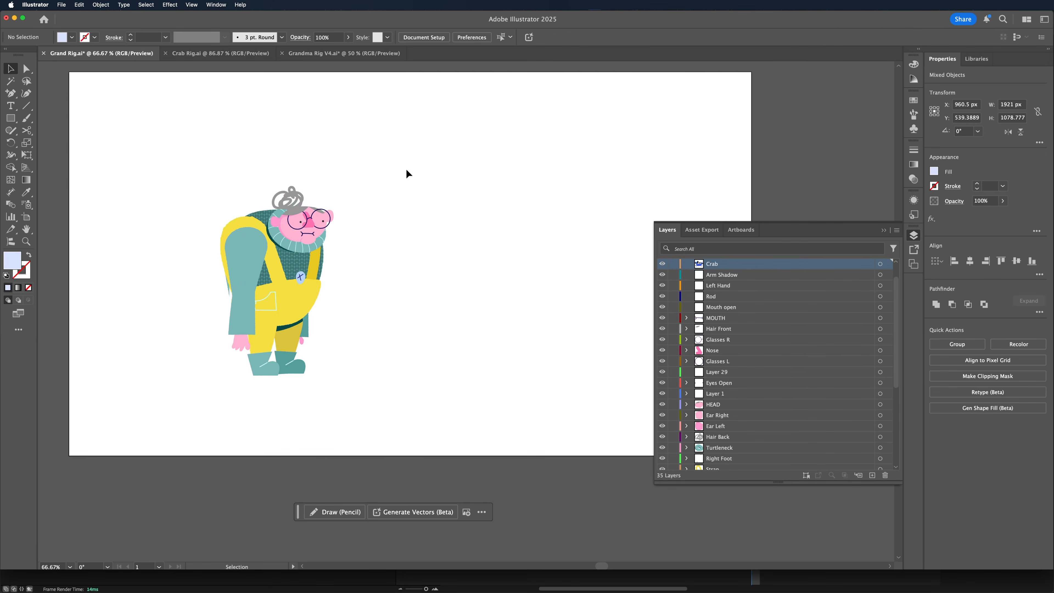
- Set the remaining artboard's height to 1920 px
key(super+-)
key(super+-)
drag(431, 190, 390, 188)
click(423, 37)
click(617, 211)
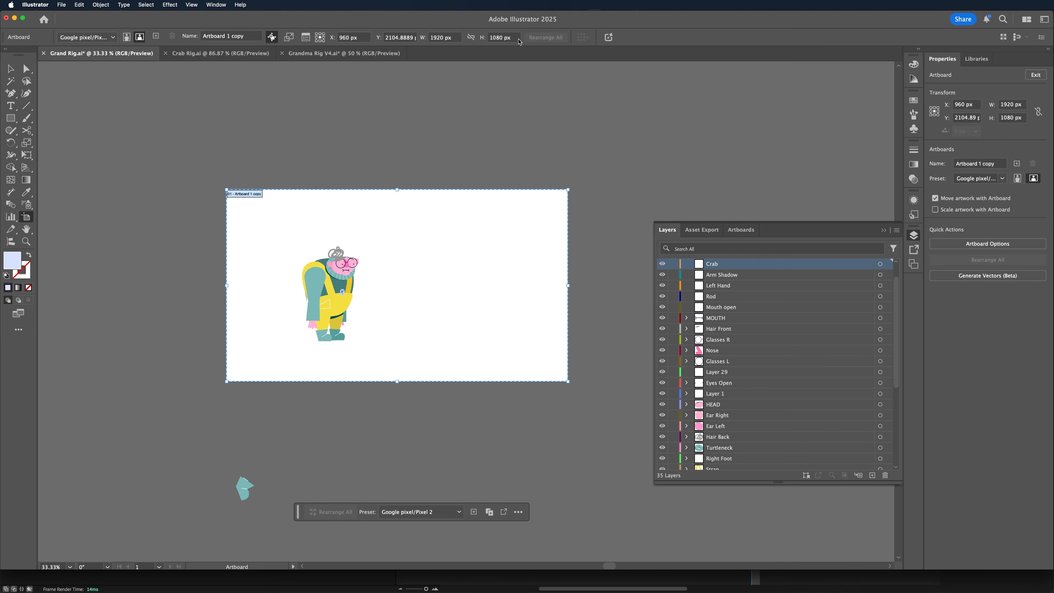
key(Return)
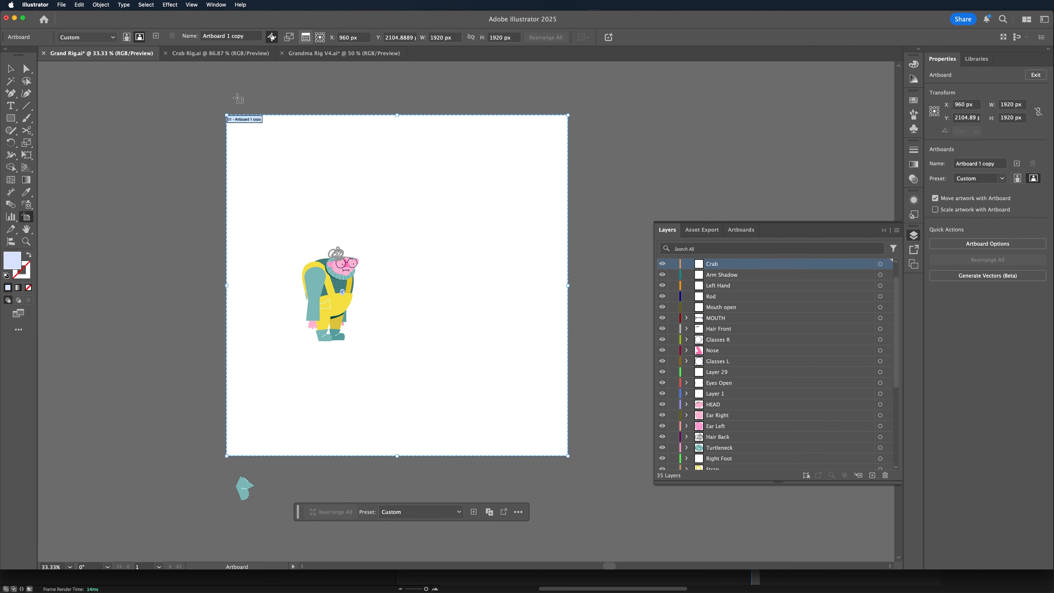
- Scale the whole grandma figure uniformly to about twice its size, with Scale Strokes & Effects enabled
click(14, 69)
key(super+a)
key(super+equal)
drag(417, 256, 218, 193)
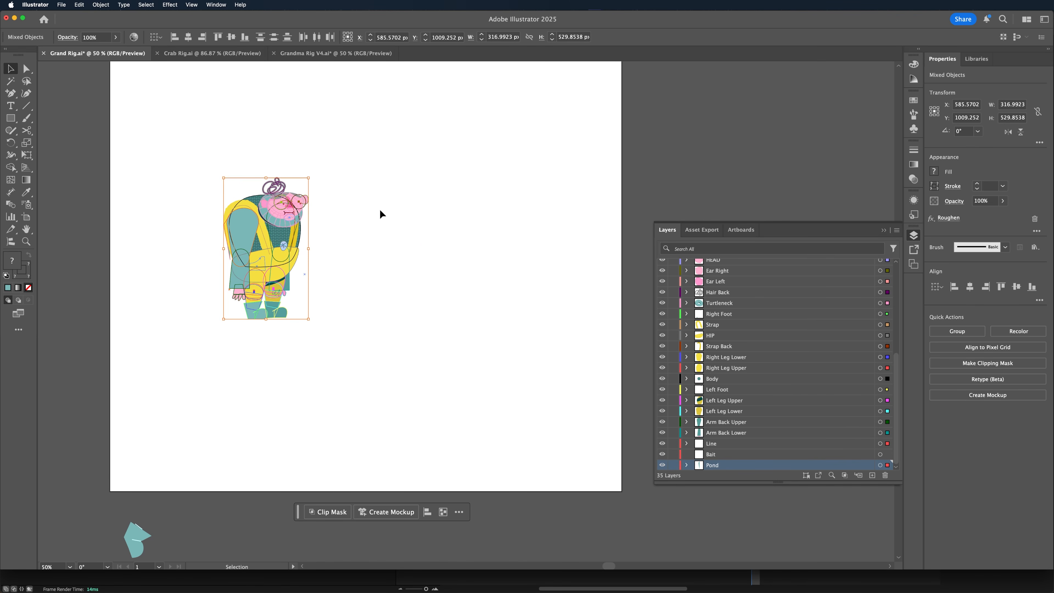
key(s)
key(Return)
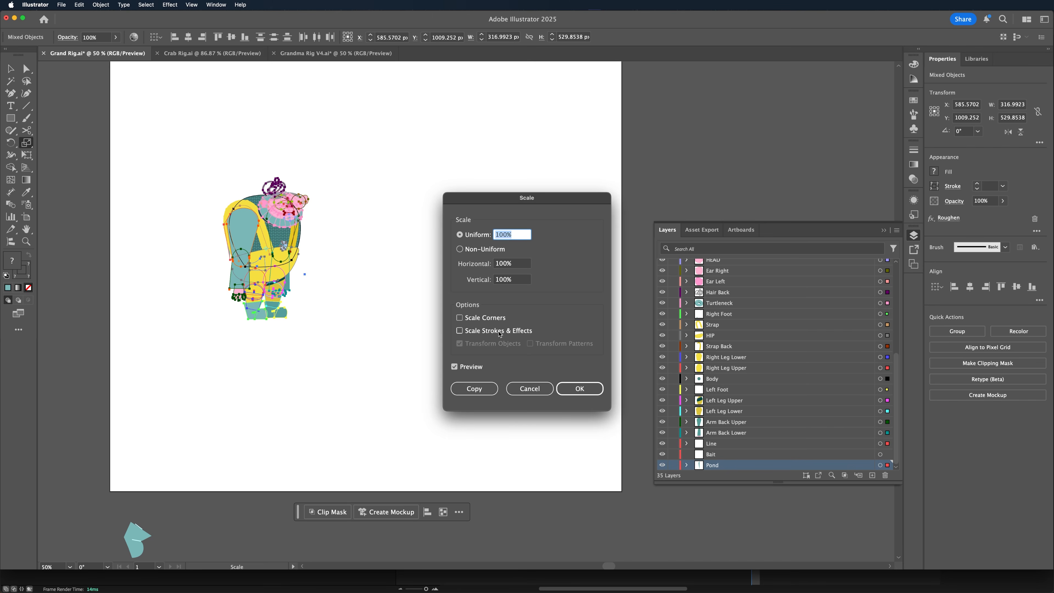
click(491, 330)
click(518, 233)
key(Return)
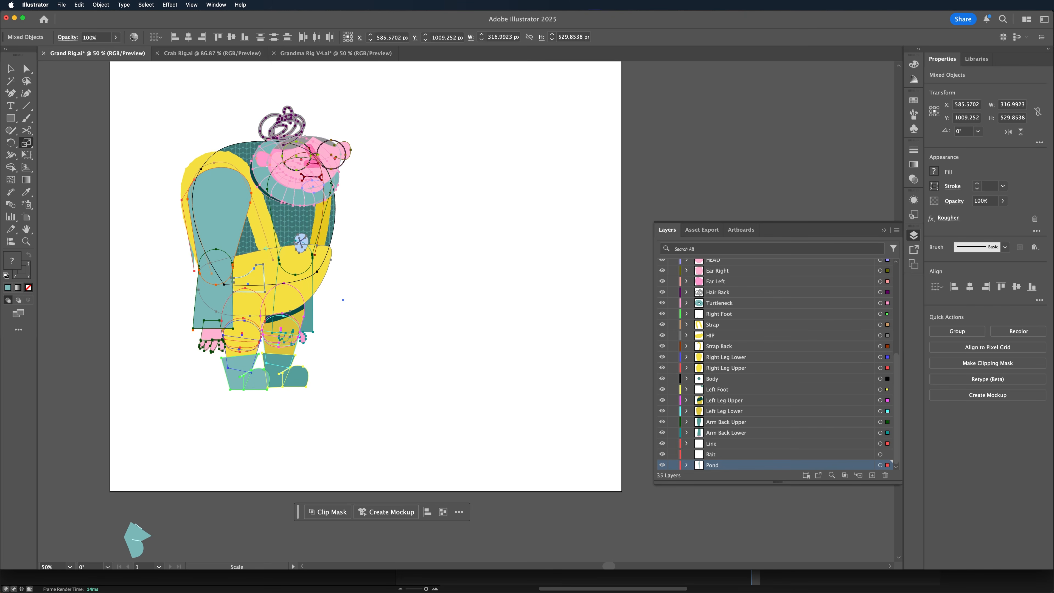
- Move the grandma to the middle of the artboard and delete the unused Crab, Arm Shadow, Left Hand, Rod, Line, Bait and Pond layers
click(12, 68)
drag(260, 236, 320, 235)
click(503, 247)
scroll(503, 247, up, 1)
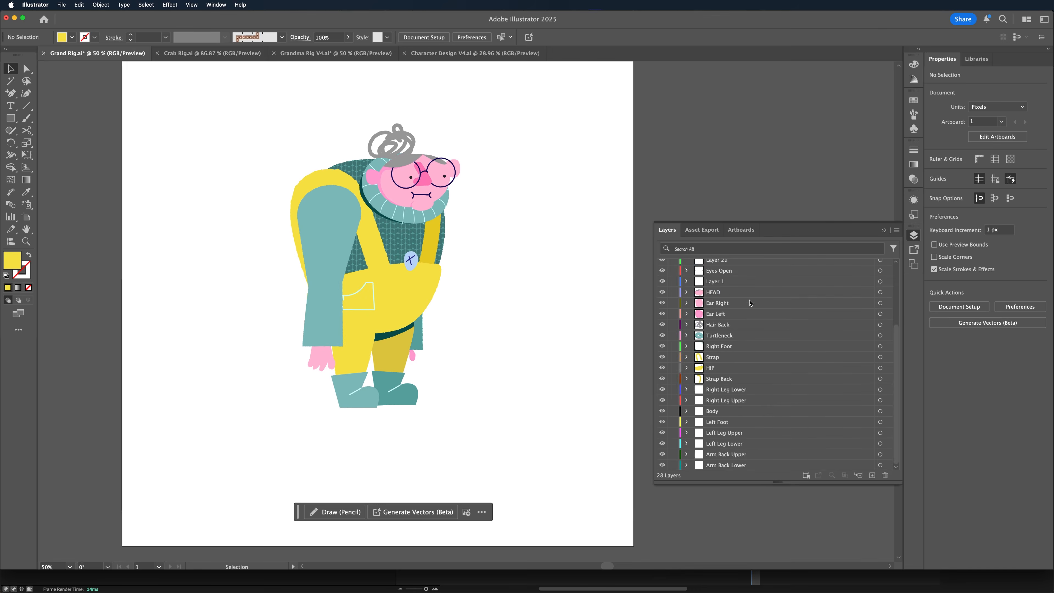
scroll(727, 360, up, 5)
mouse_move(474, 283)
mouse_down()
mouse_move(479, 327)
mouse_move(481, 290)
mouse_up()
drag(492, 352, 527, 363)
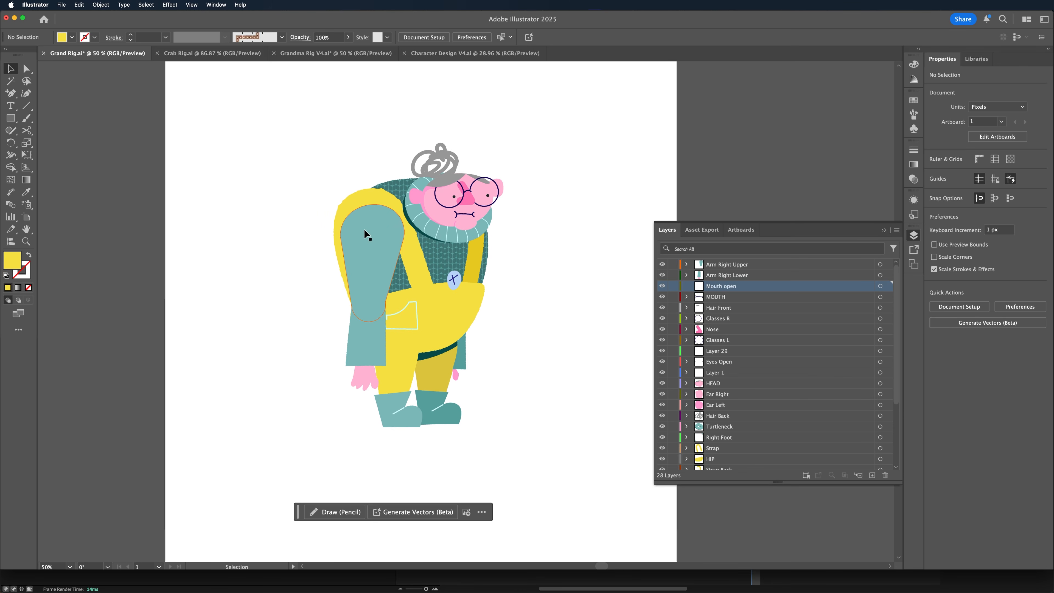
- Try rotating the right arm's upper and lower parts together about the shoulder, and undo the rotation
click(367, 235)
shift+click(363, 376)
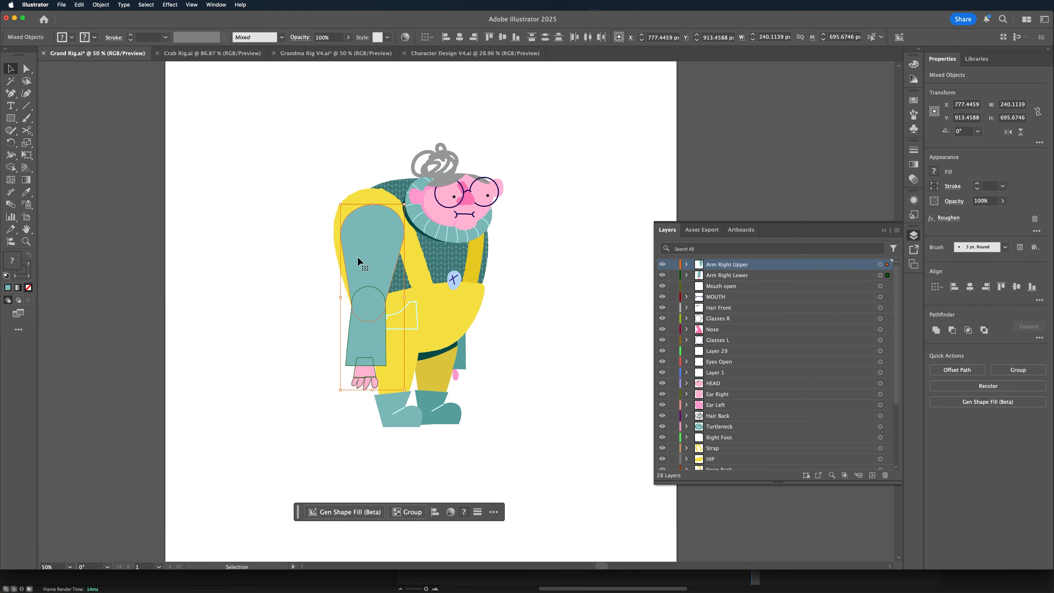
key(r)
click(369, 236)
drag(374, 256, 283, 239)
key(super+z)
click(12, 69)
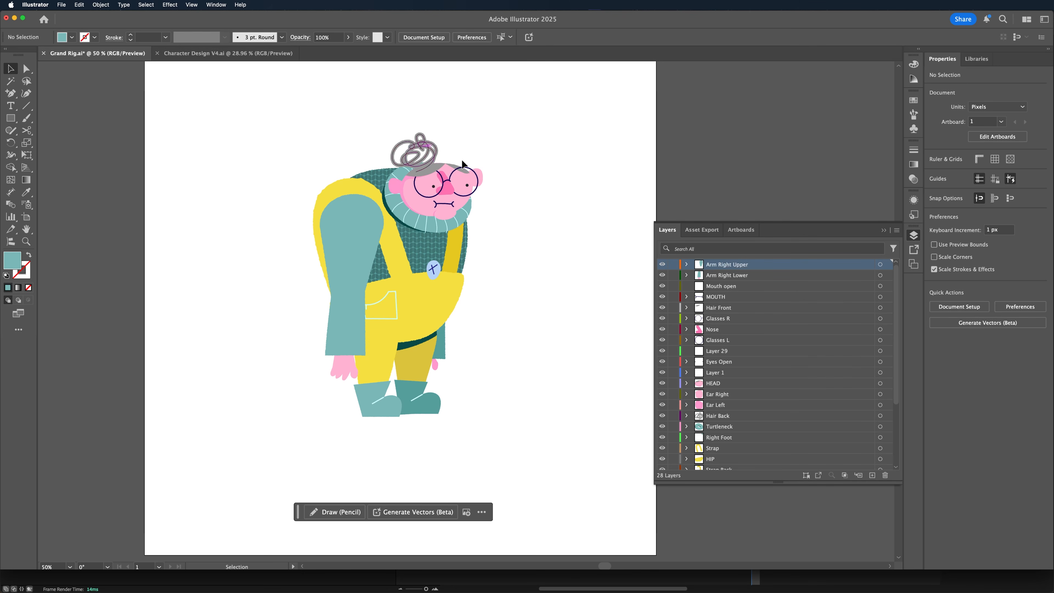
- Switch to Character Design V4.ai and select the grandma's two closed eyes and open mouth on the third artboard
click(209, 57)
scroll(299, 369, down, 4)
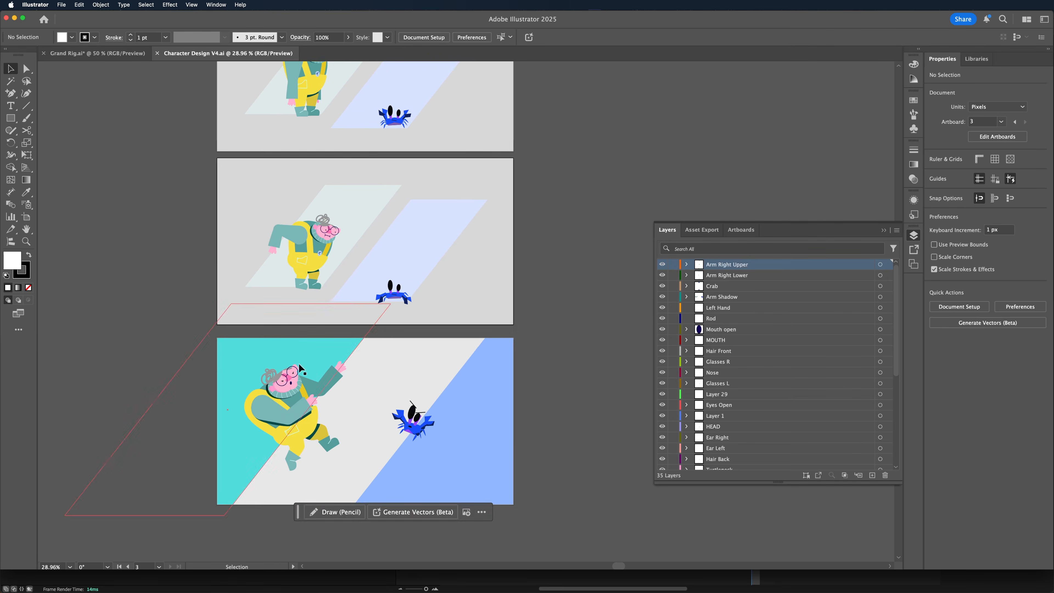
key(super+equal)
key(super+equal)
key(super+equal)
key(super+equal)
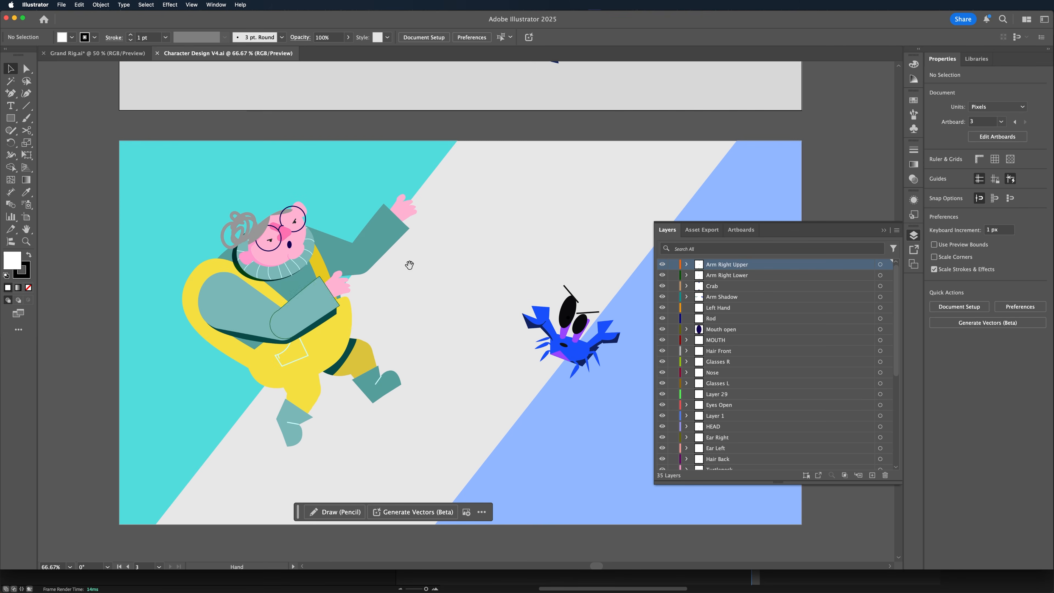
click(271, 240)
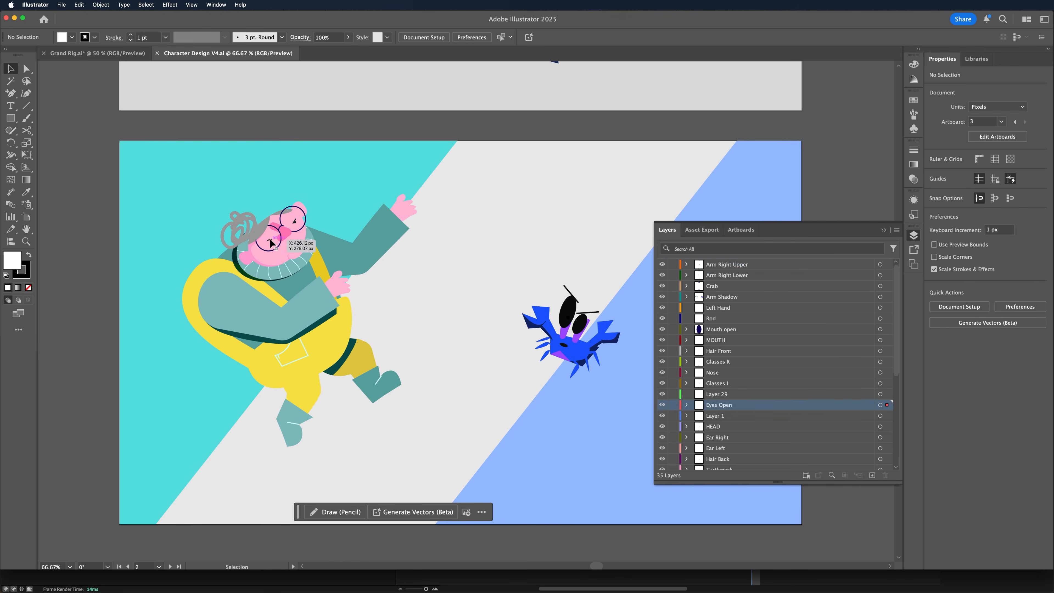
shift+click(289, 244)
shift+click(297, 224)
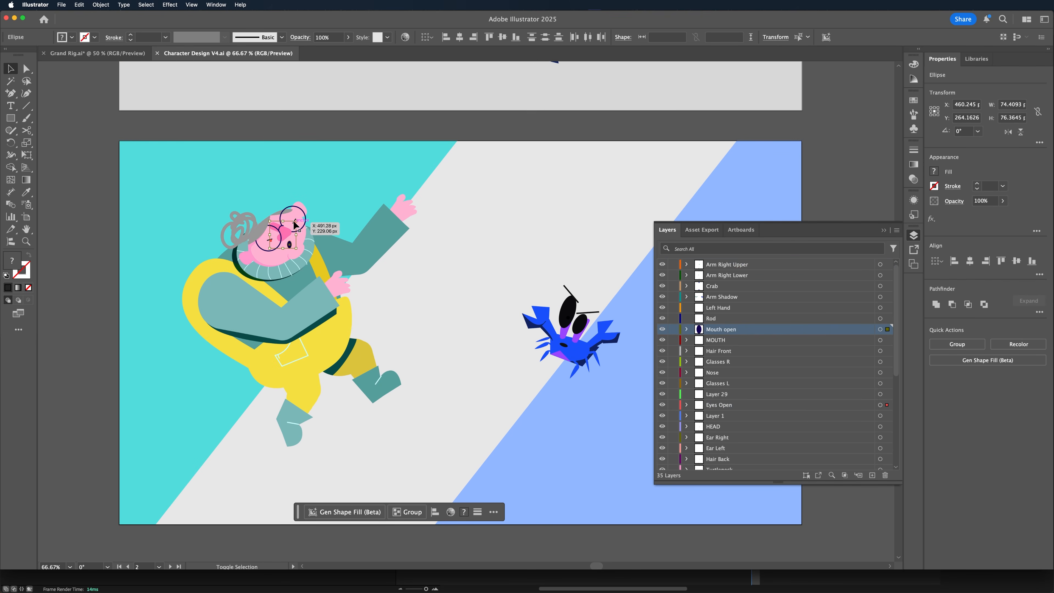
key(super+equal)
key(super+equal)
key(super+equal)
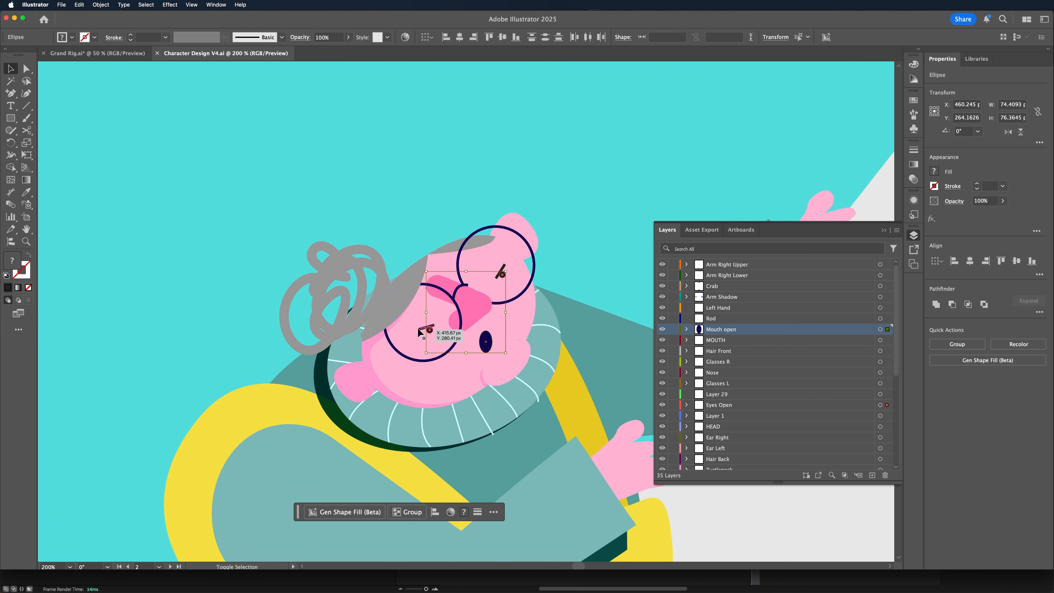
key(a)
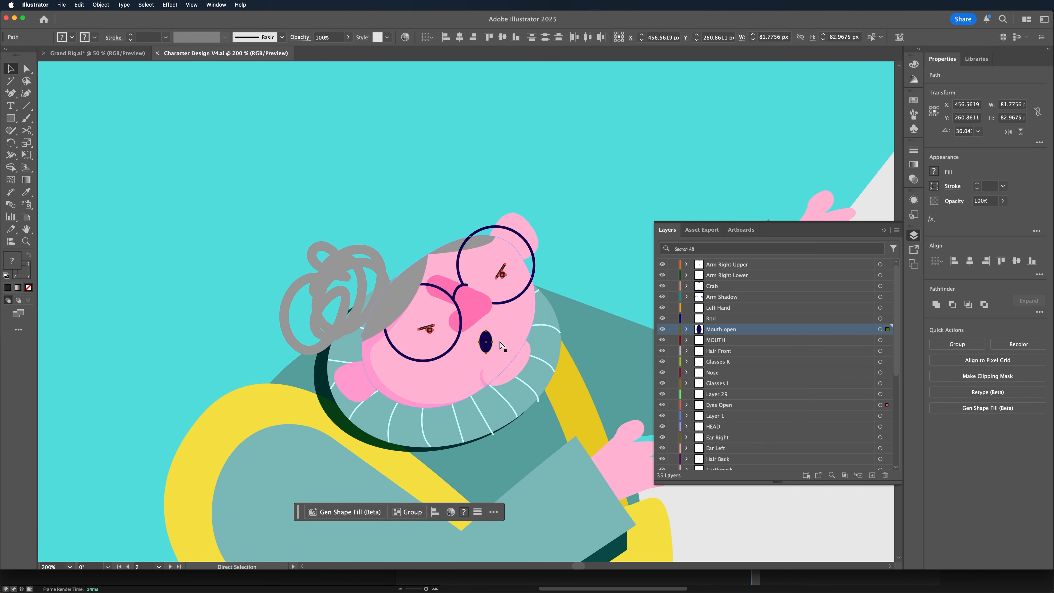
- Copy the selected closed eyes and open mouth into Grand Rig.ai, placing them beside the grandma
key(super+minus)
key(super+minus)
key(super+minus)
key(super+minus)
shift+click(429, 323)
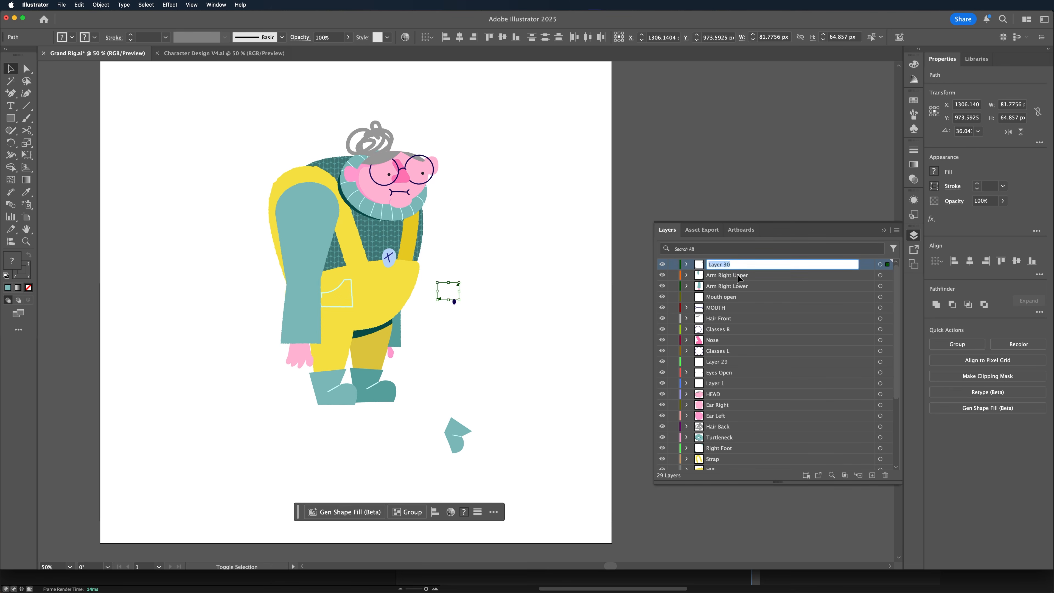
- Name the closed eyes' new layer Eyes Shut, and put the open mouth on its own new layer and rename that layer
key(Return)
double_click(721, 275)
text(Sh)
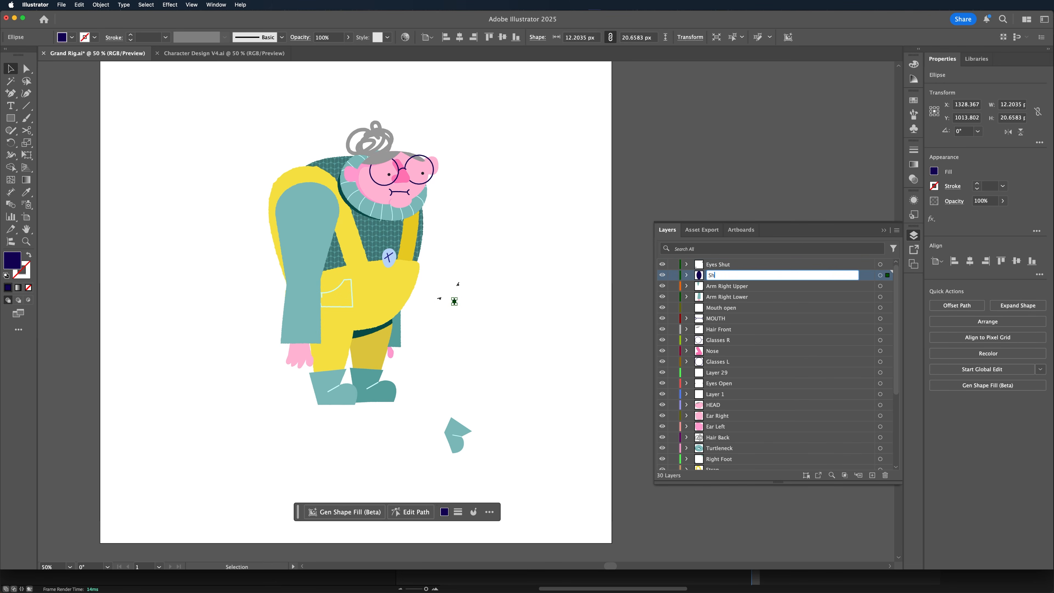
- Finish naming the dark ellipse's layer Shocked mouth, and put the loose boot piece on a new layer named Pointed foot
text(ocked mouth)
click(511, 395)
click(458, 434)
click(872, 475)
double_click(721, 286)
text(Pointed foot)
- Place the shocked mouth ellipse on the face over the closed mouth, enlarged to about 20 by 34 px
scroll(479, 291, up, 2)
drag(480, 275, 412, 216)
key(super+equal)
key(super+equal)
key(super+equal)
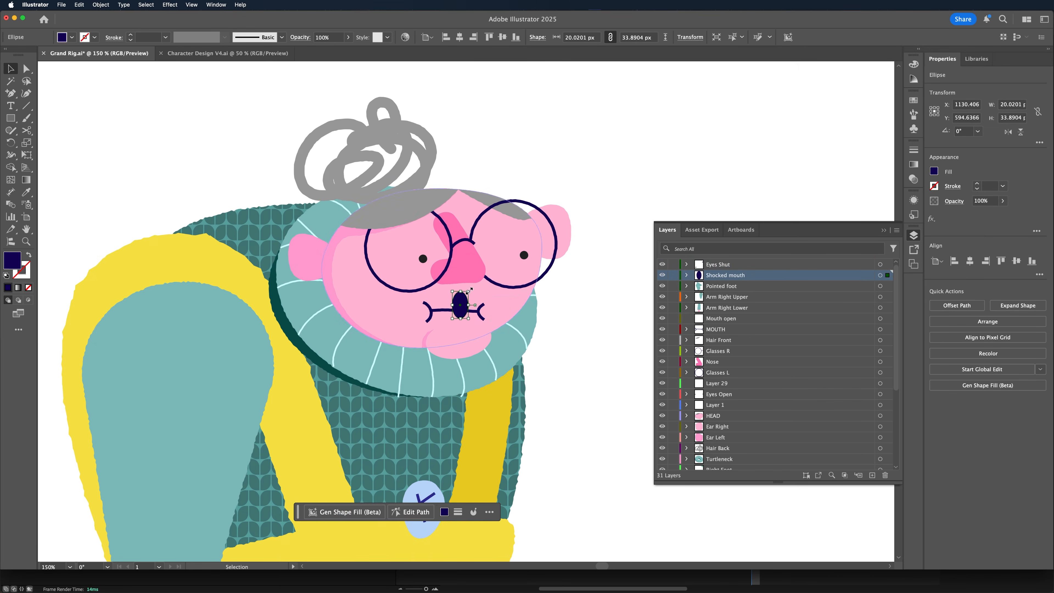
- Place the Eyes Shut marks on the face, positioning one over each pupil inside the glasses
scroll(460, 306, down, 4)
drag(531, 403, 440, 486)
drag(509, 425, 462, 140)
drag(452, 349, 537, 291)
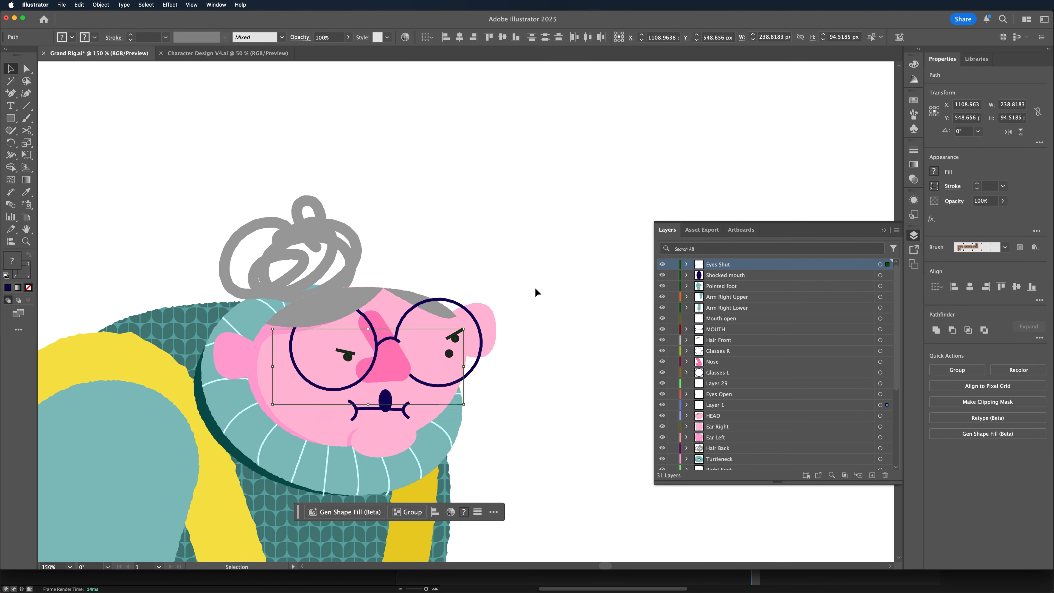
shift+click(357, 353)
click(348, 352)
shift+click(352, 354)
click(459, 331)
shift+click(455, 339)
drag(458, 336, 453, 351)
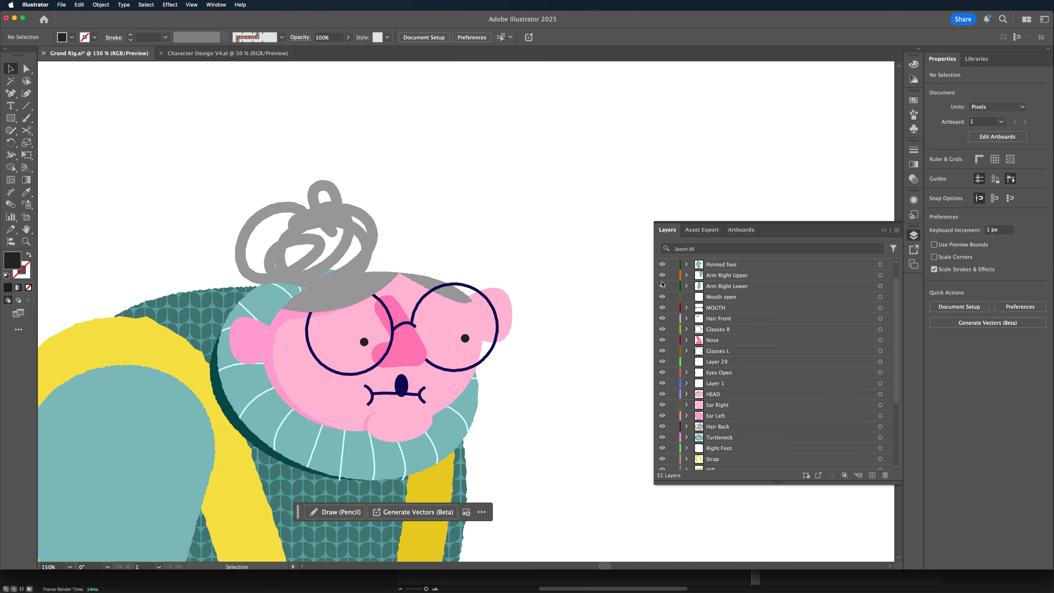
- Delete the Mouth open layer
scroll(692, 348, up, 2)
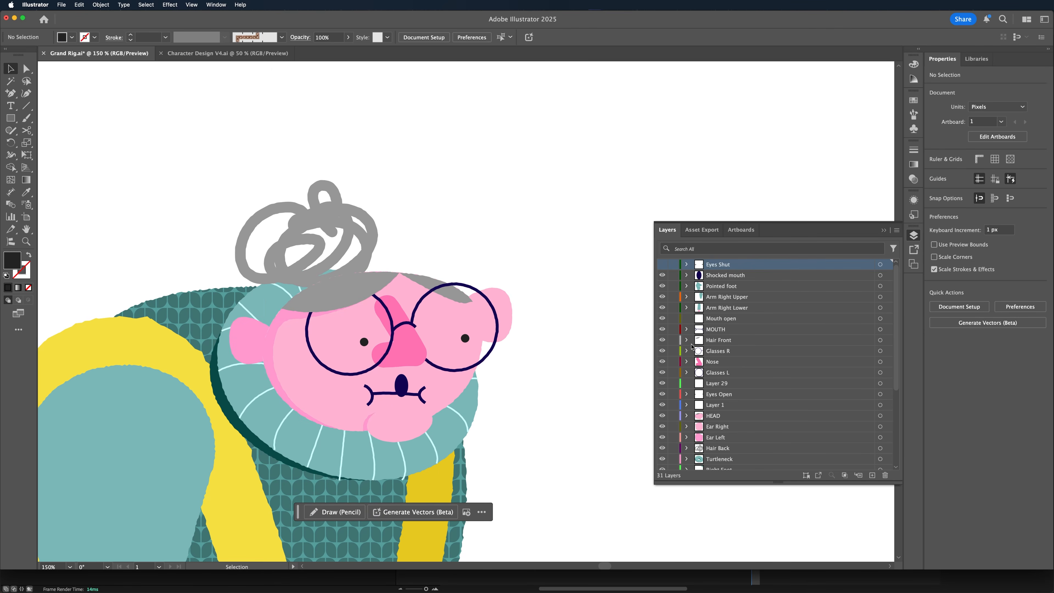
click(374, 390)
click(739, 319)
click(885, 475)
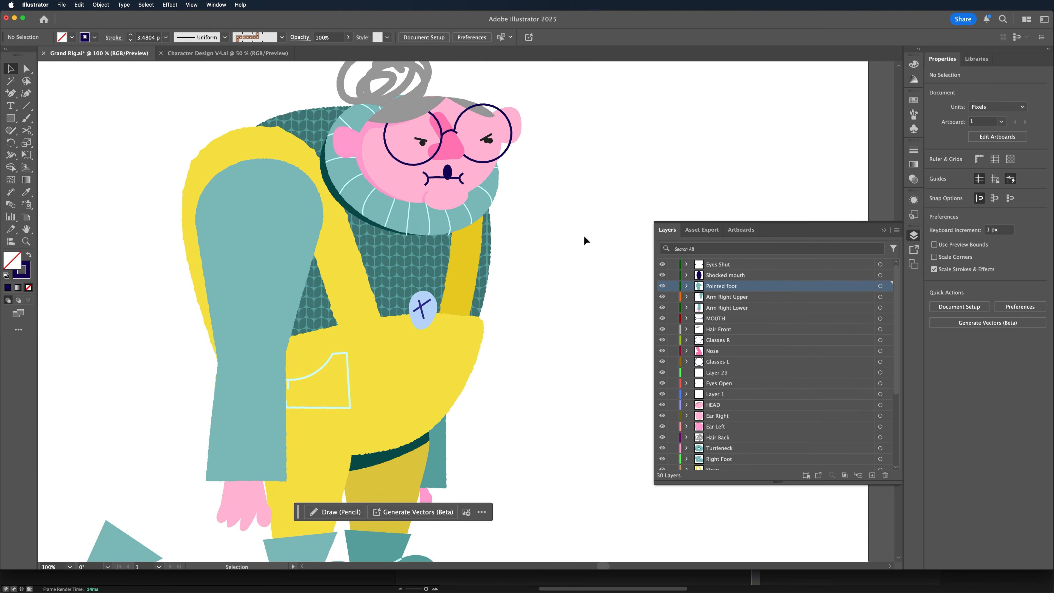
- Move the right upper arm and the right lower arm with its hand off the body onto the blank area beside the character
drag(566, 233, 642, 179)
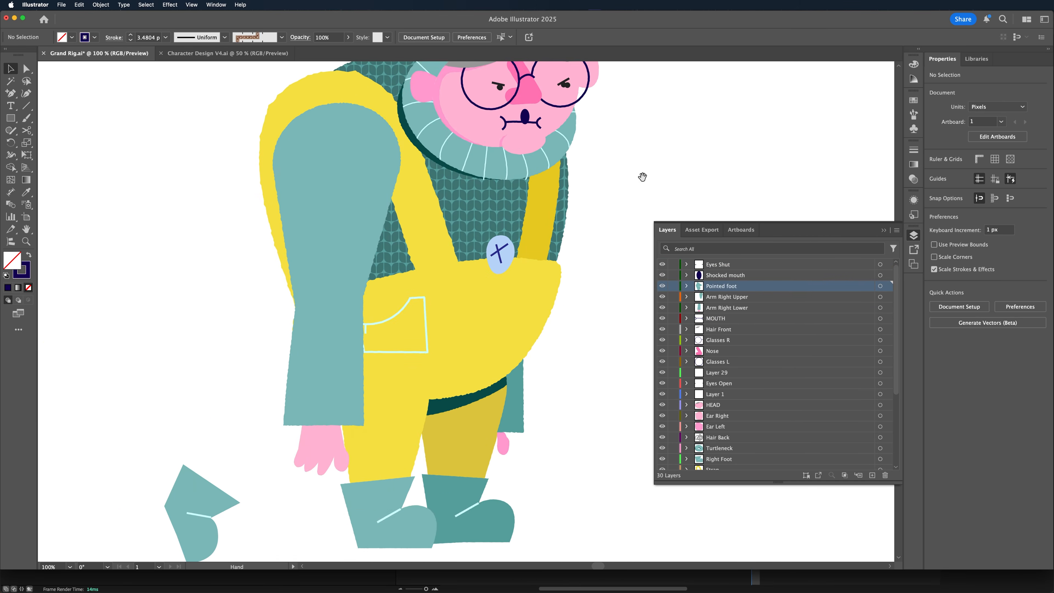
scroll(640, 184, up, 1)
key(super+minus)
scroll(640, 175, down, 1)
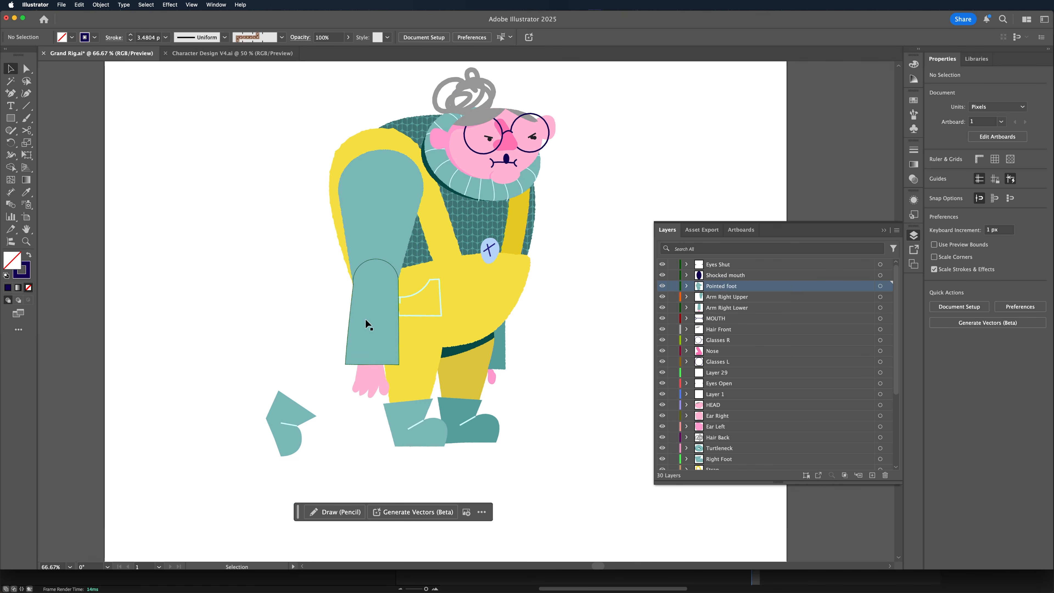
click(378, 368)
drag(385, 322, 275, 316)
drag(398, 208, 203, 166)
click(261, 200)
drag(273, 213, 393, 200)
drag(382, 288, 347, 297)
click(381, 229)
scroll(312, 185, up, 3)
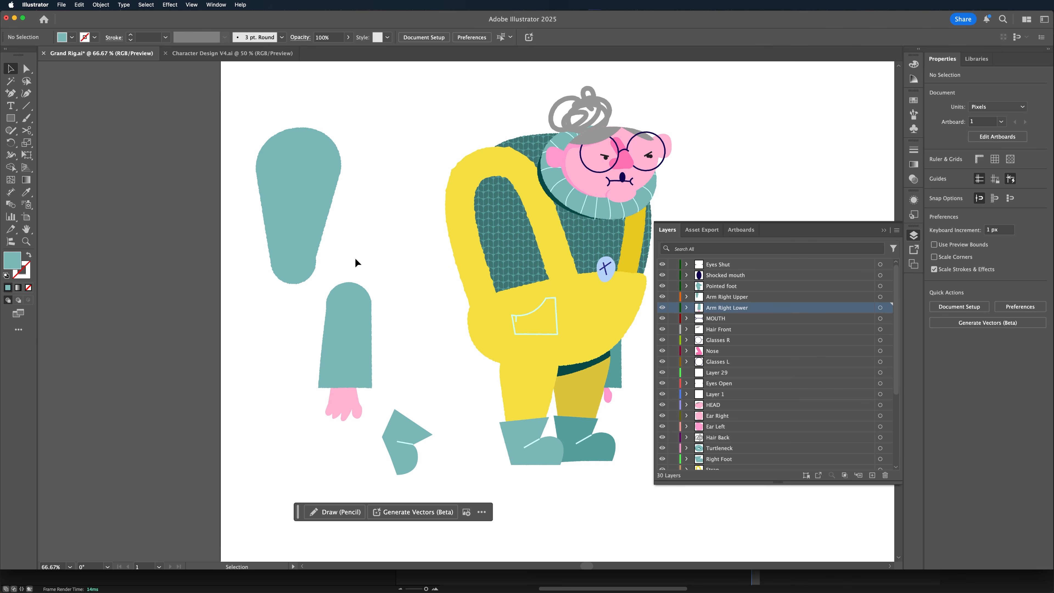
- Move the upper arm so its narrow end overlaps the rounded top of the lower arm at the elbow
click(301, 225)
click(365, 231)
key(super+equal)
key(super+equal)
drag(362, 230, 616, 420)
drag(464, 353, 492, 320)
click(345, 315)
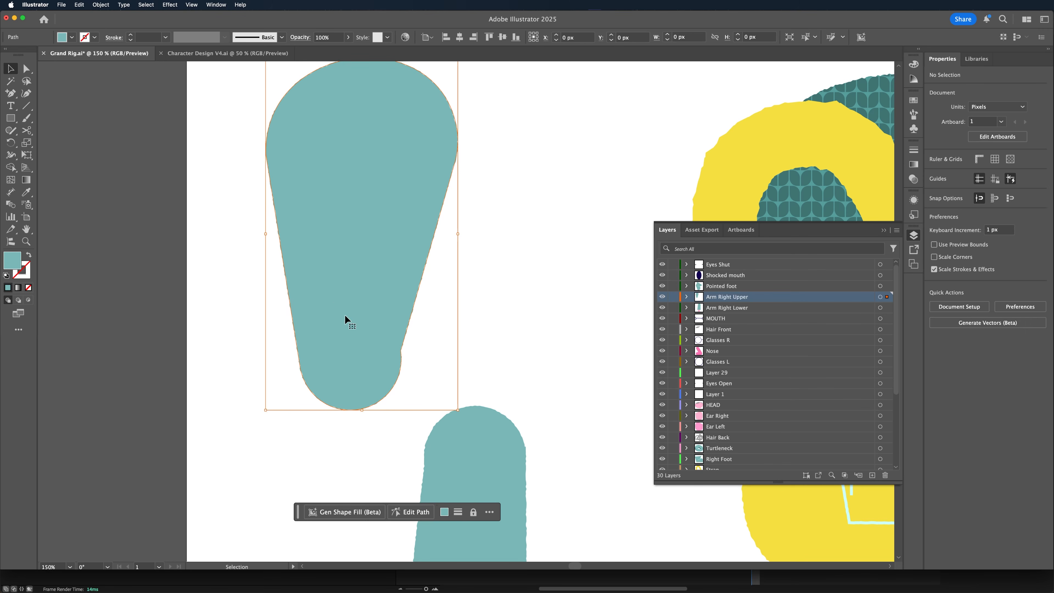
click(555, 327)
scroll(544, 334, down, 1)
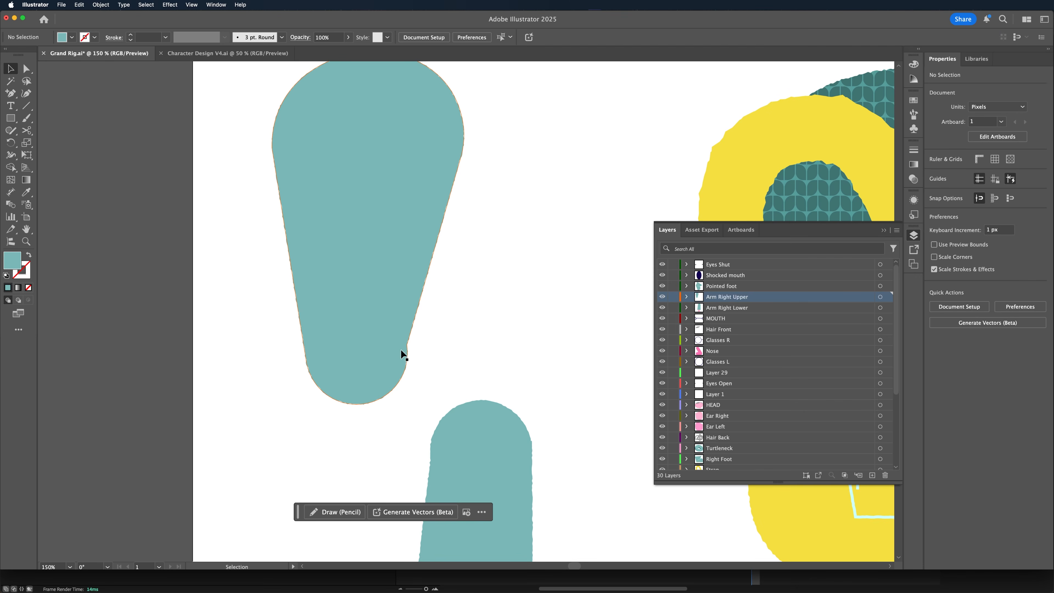
drag(537, 369, 491, 282)
key(super+minus)
key(space)
drag(363, 259, 441, 316)
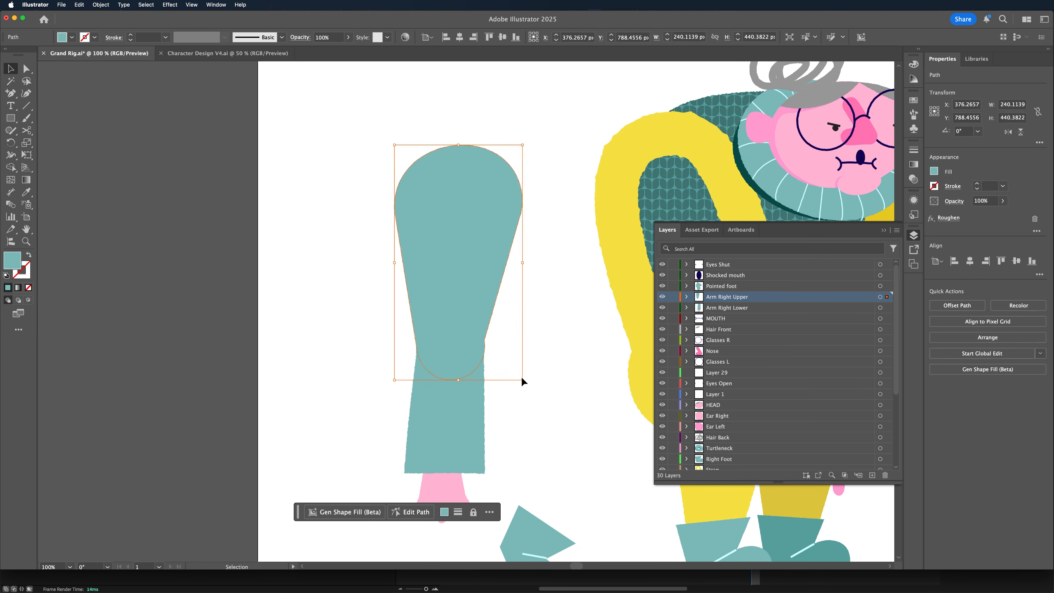
click(469, 405)
click(527, 418)
- Draw a circle about 127 px in diameter, centred on the elbow, on the Arm Right Upper layer
drag(8, 117, 52, 141)
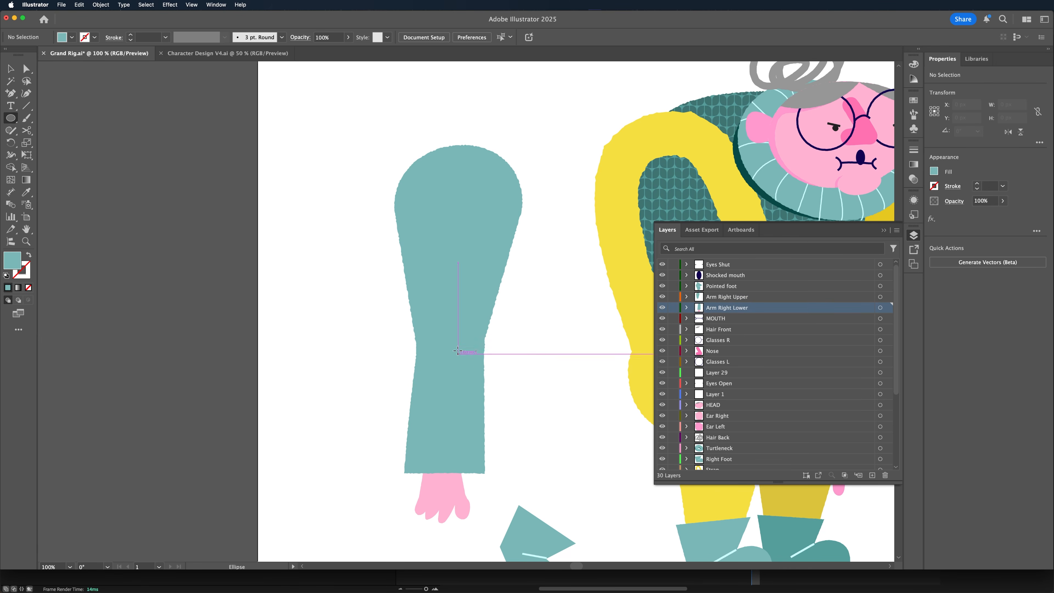
super+click(450, 337)
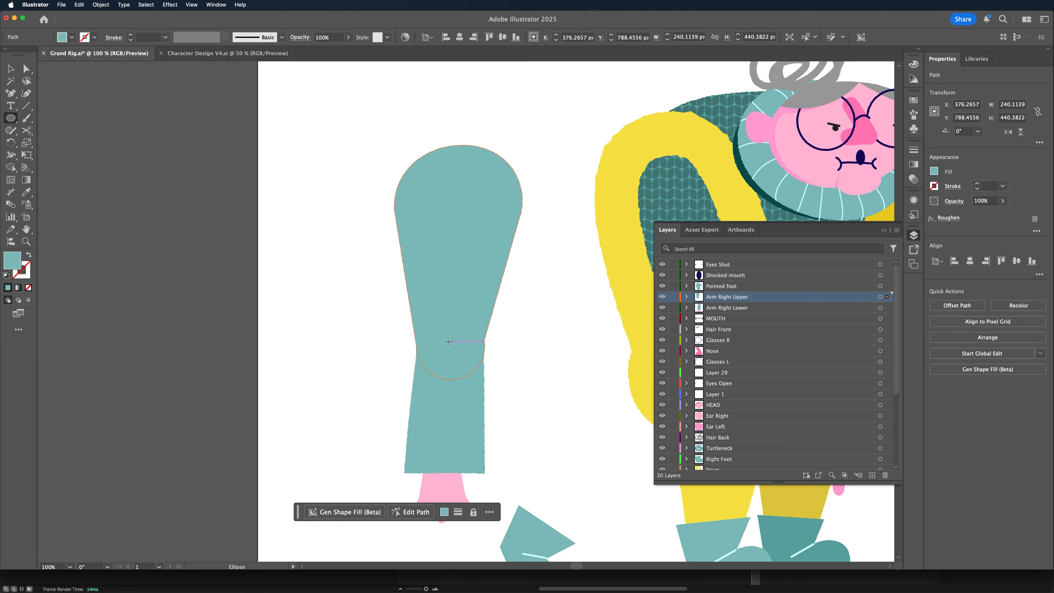
drag(451, 341, 485, 364)
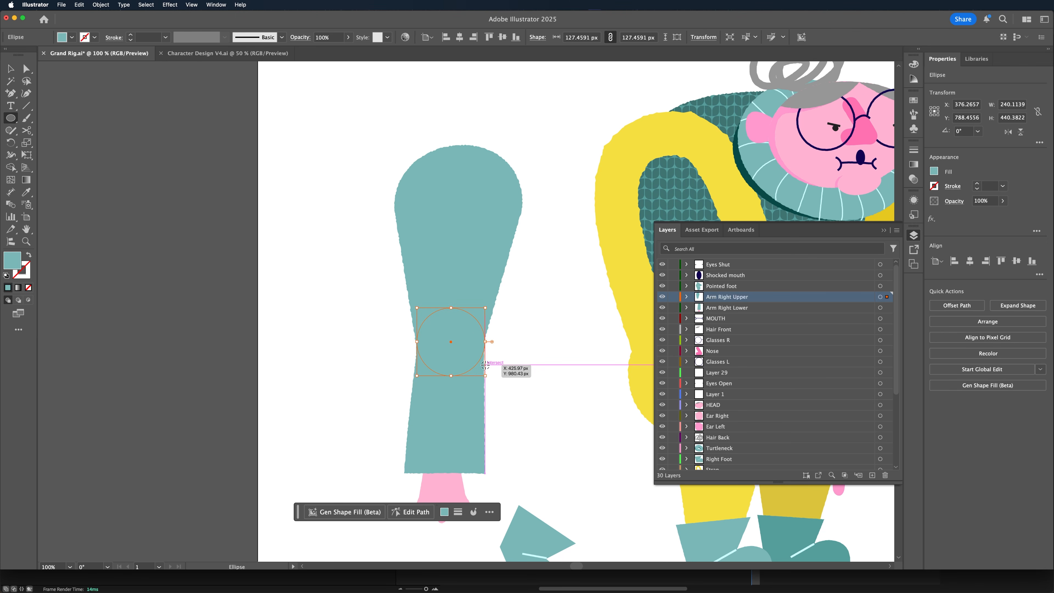
click(12, 70)
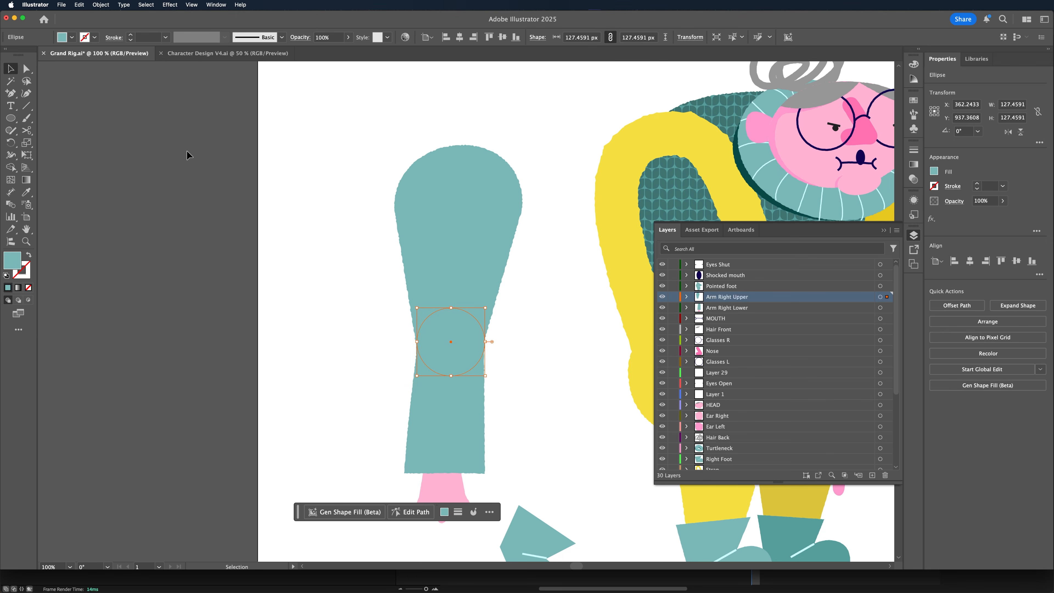
click(337, 268)
- Delete the lower sleeve's rounded top and elbow-side anchor points so only the straight cuff edge above the hand remains
scroll(328, 262, down, 2)
scroll(328, 262, right, 1)
click(433, 380)
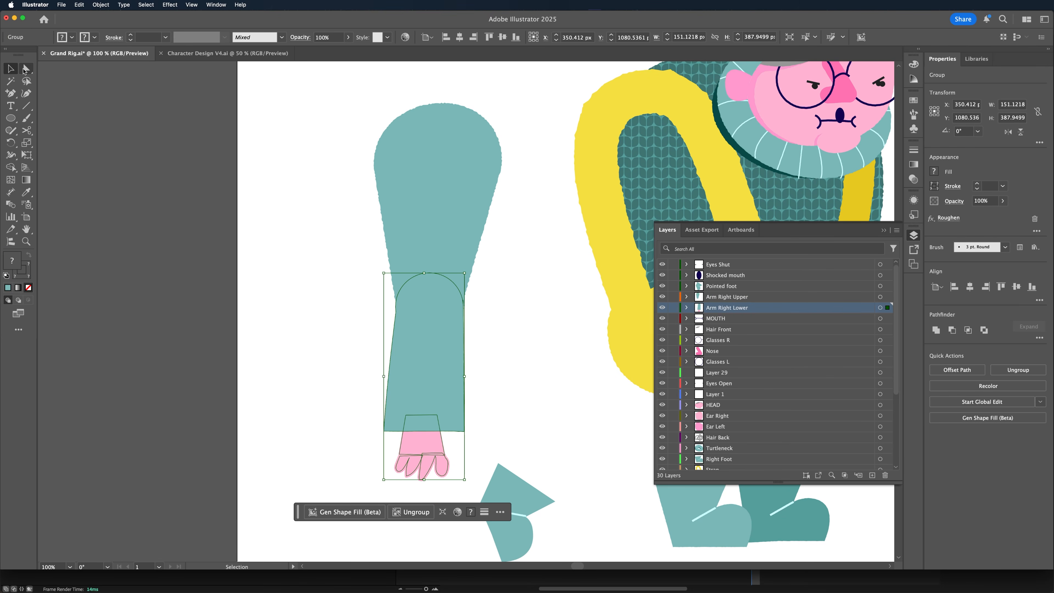
click(26, 69)
click(430, 274)
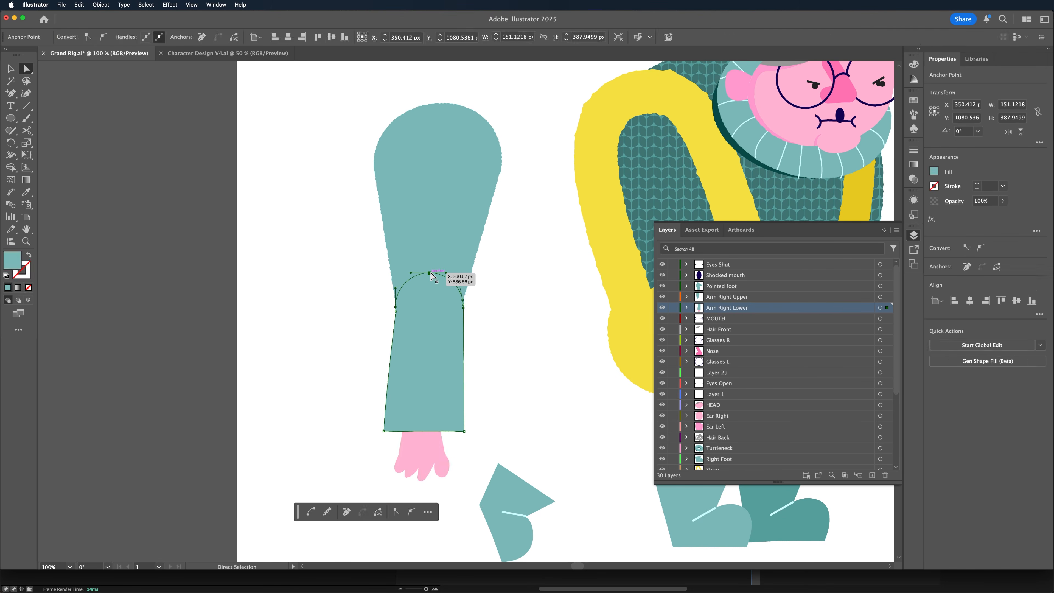
key(BackSpace)
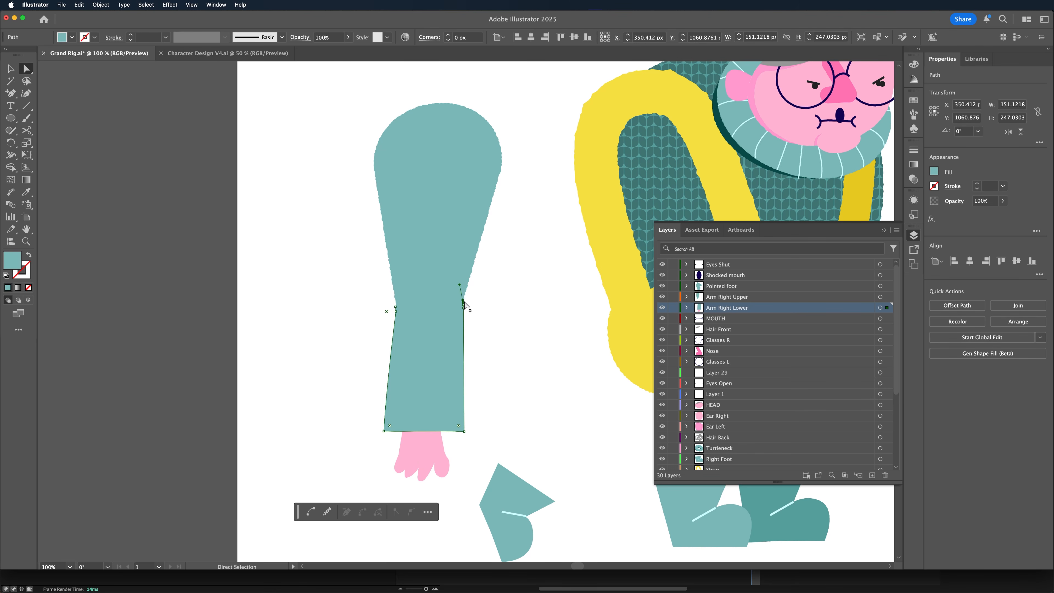
click(464, 303)
key(BackSpace)
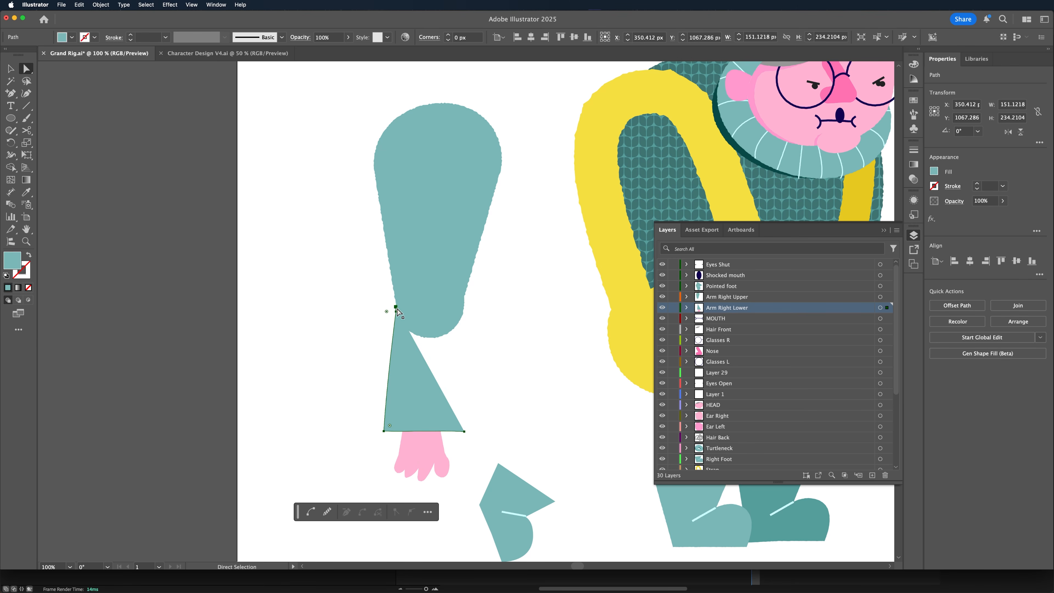
click(396, 308)
key(BackSpace)
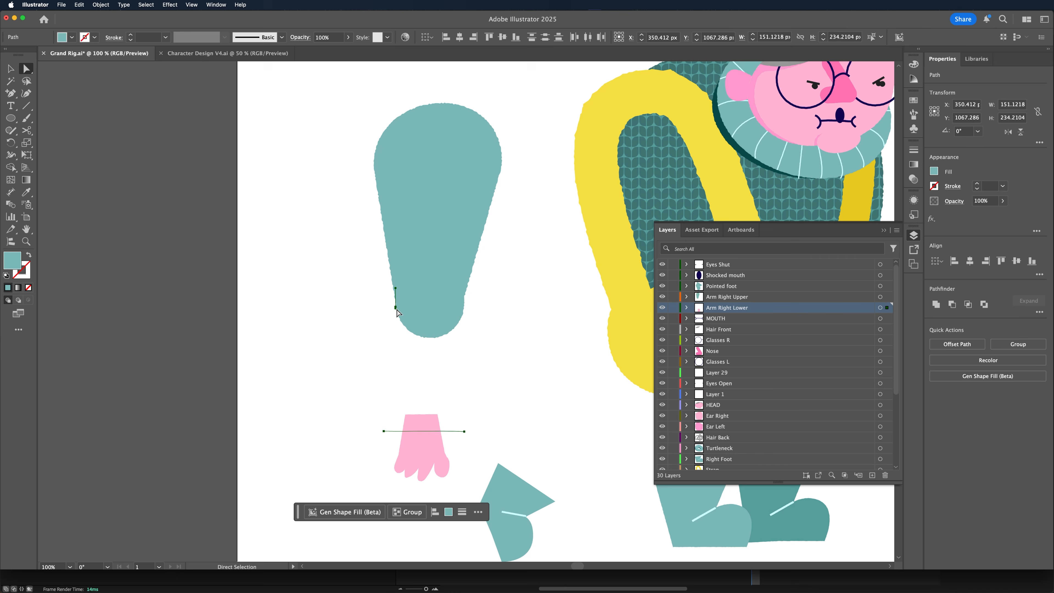
click(396, 307)
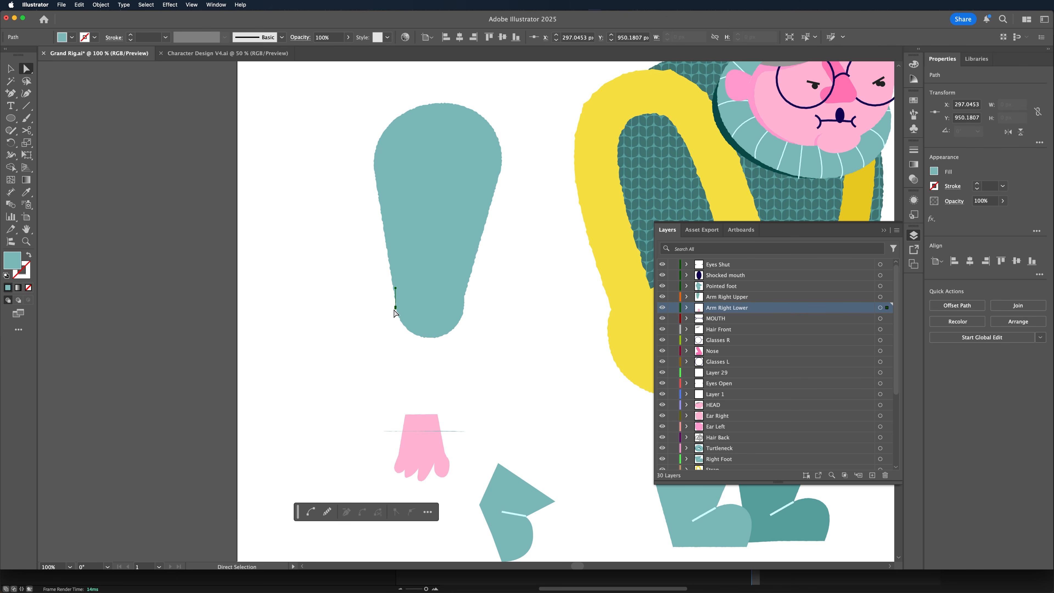
key(BackSpace)
click(392, 435)
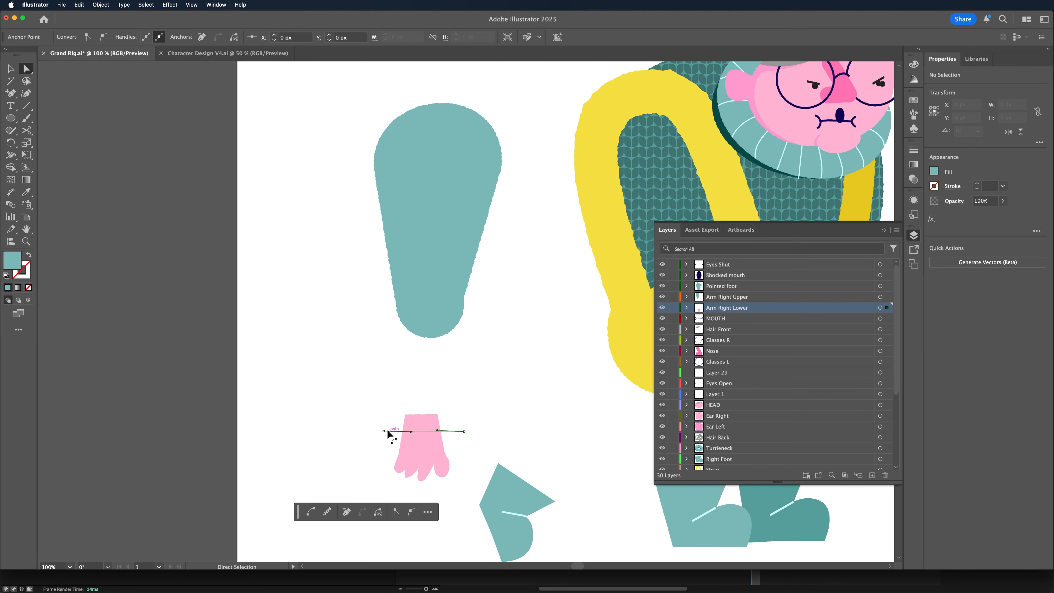
key(p)
click(384, 431)
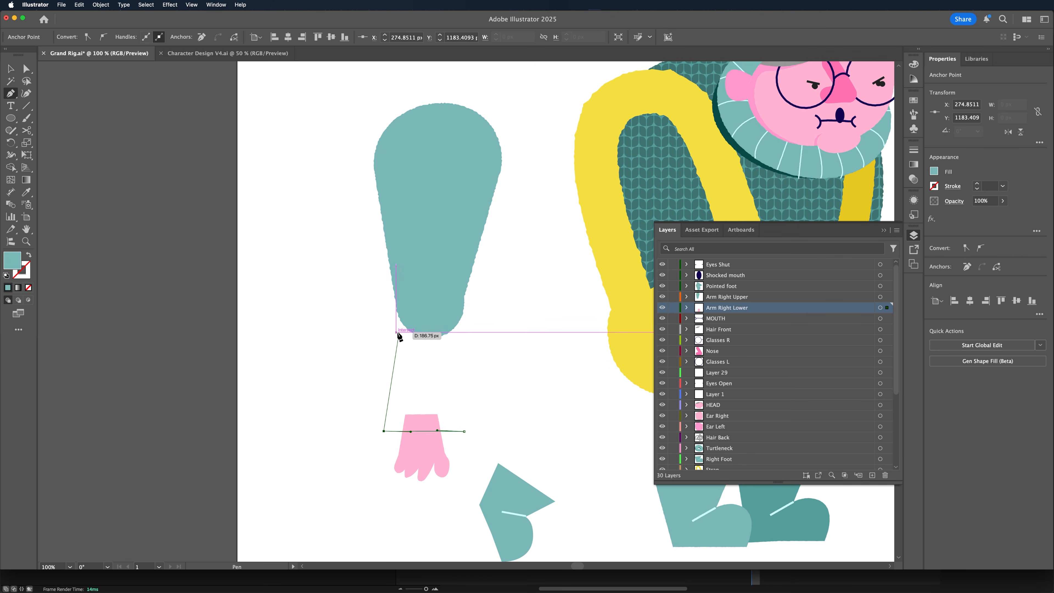
right_click(246, 175)
click(275, 161)
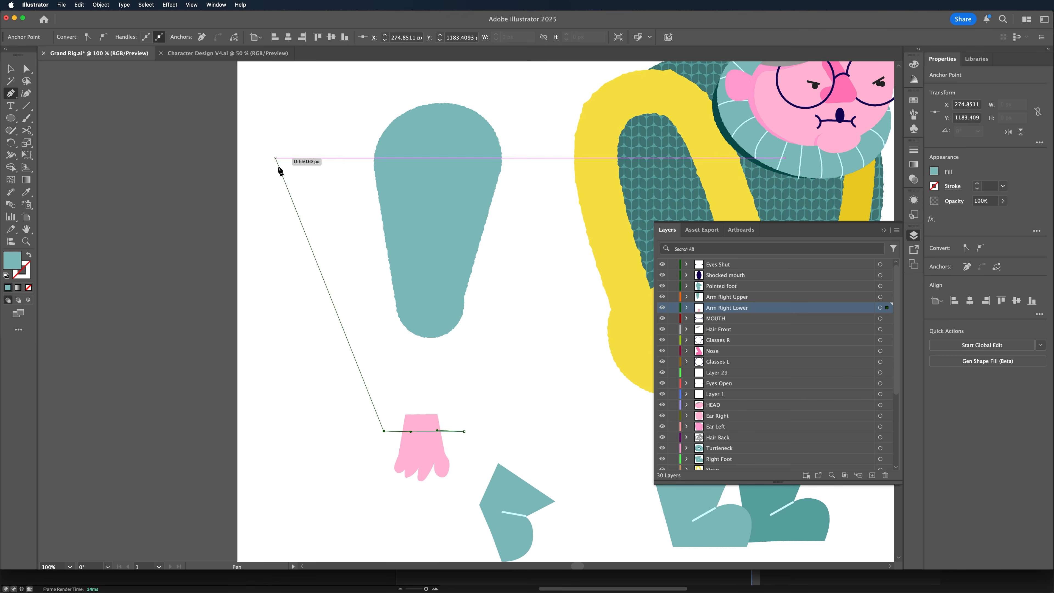
key(Escape)
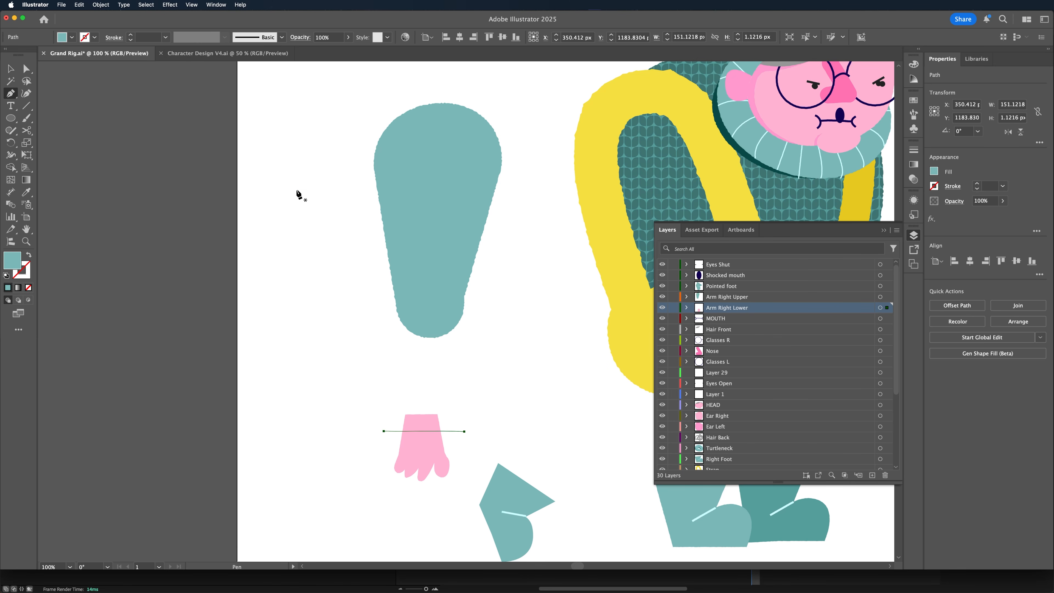
- Show the artwork in Outline view and select the elbow circle above the cuff edge
drag(303, 249, 267, 320)
key(super+plus)
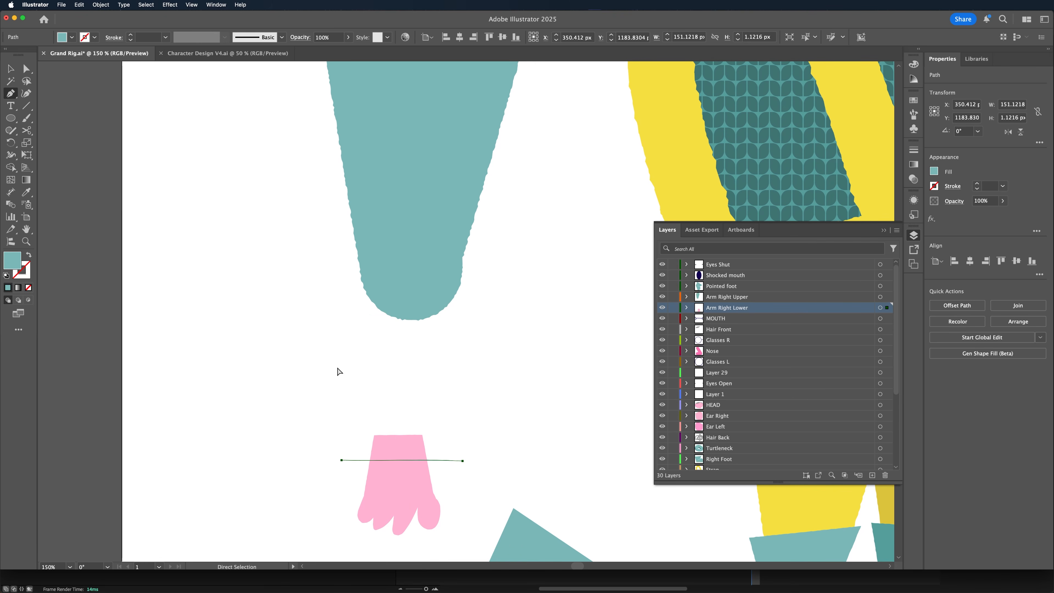
key(super+y)
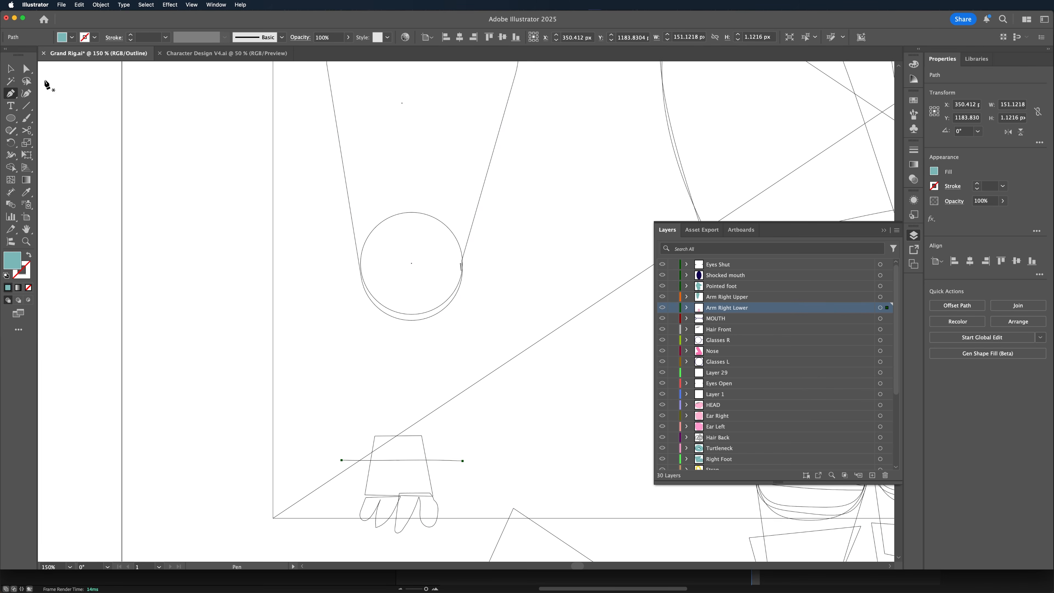
key(v)
click(128, 171)
click(449, 233)
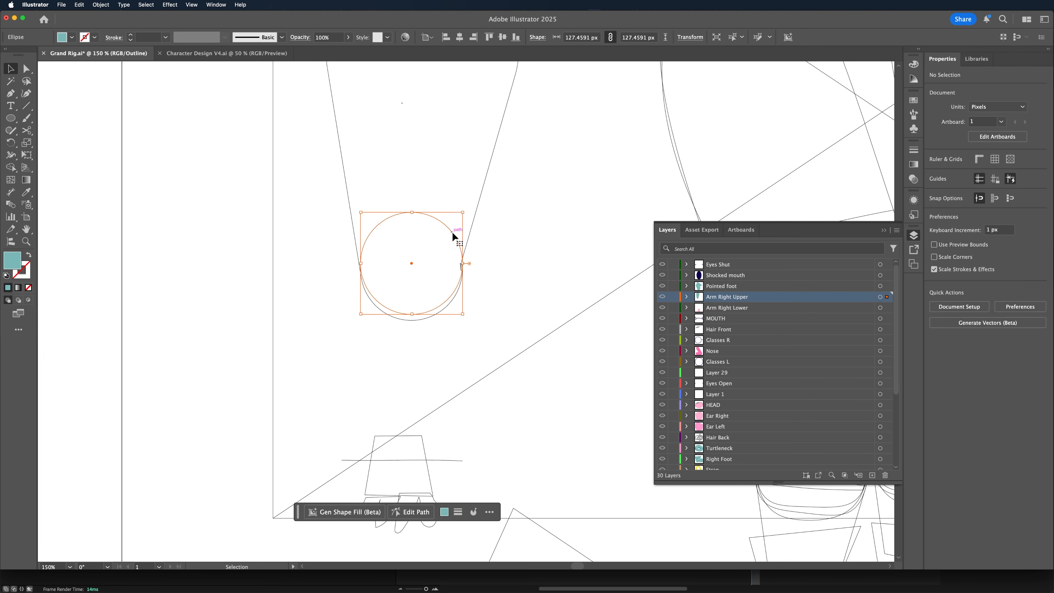
click(350, 461)
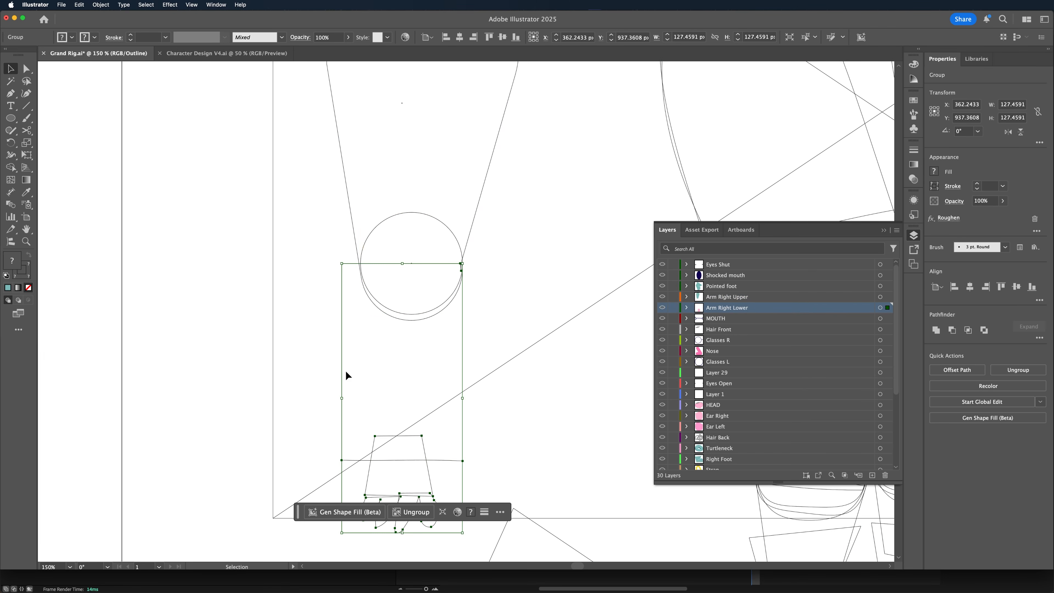
click(362, 249)
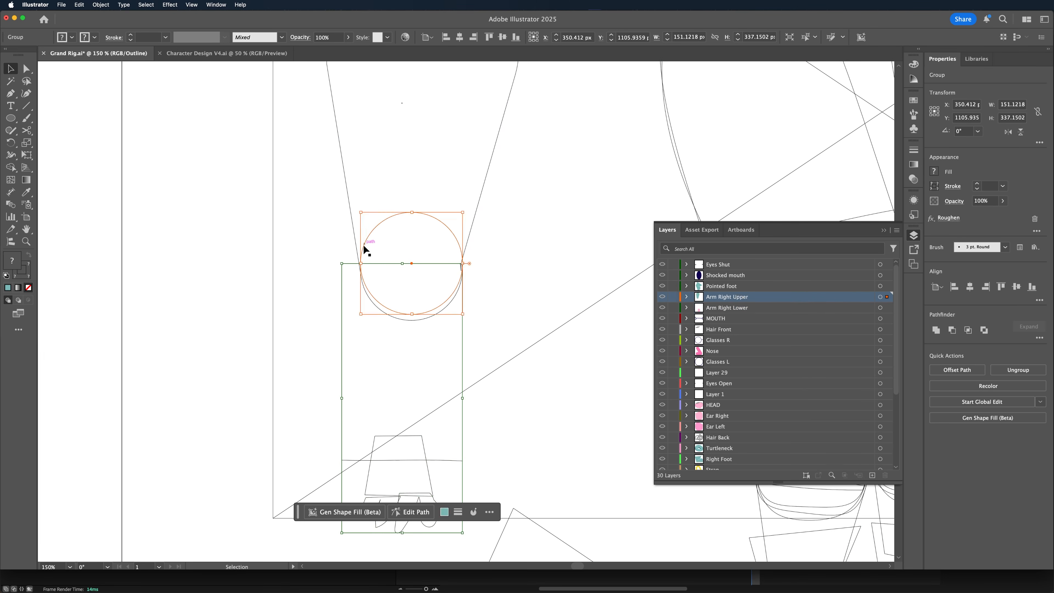
- Redraw the lower sleeve with the Pen tool from the cuff edge up to the elbow circle's two side anchors and back
click(11, 95)
click(341, 459)
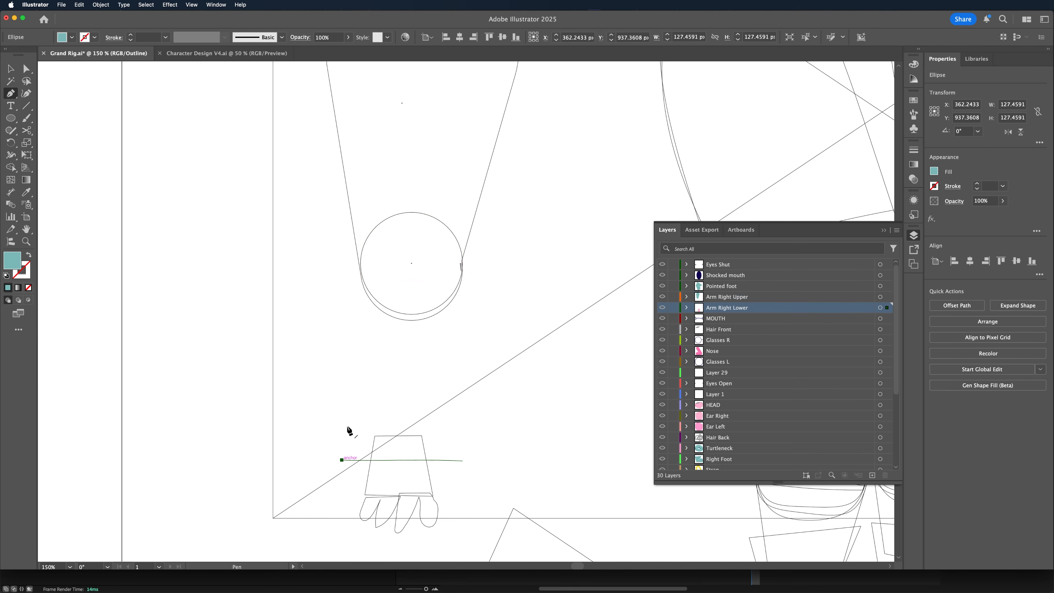
click(361, 264)
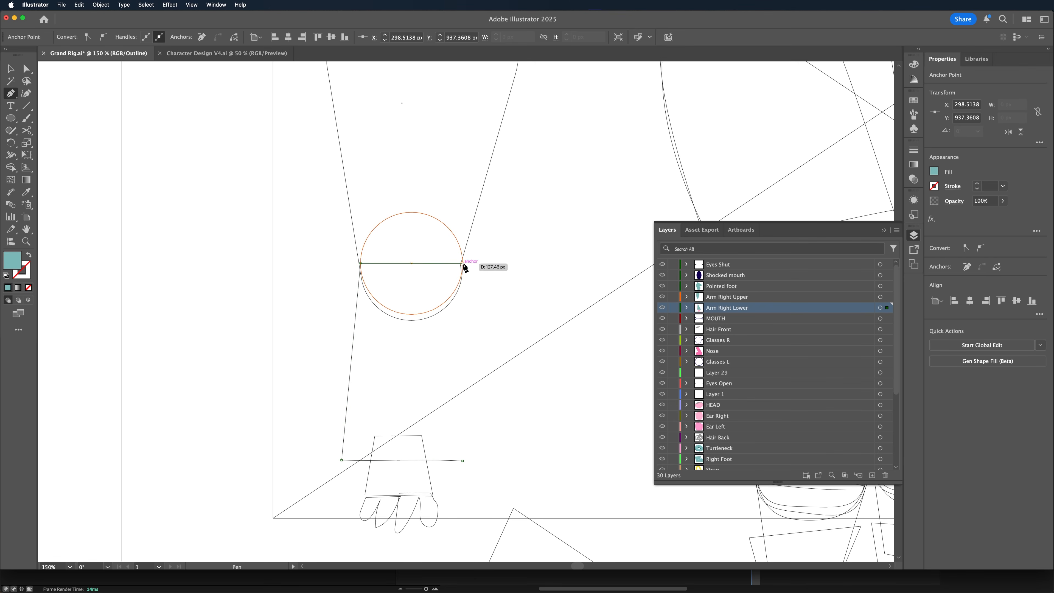
click(462, 264)
click(462, 460)
click(10, 68)
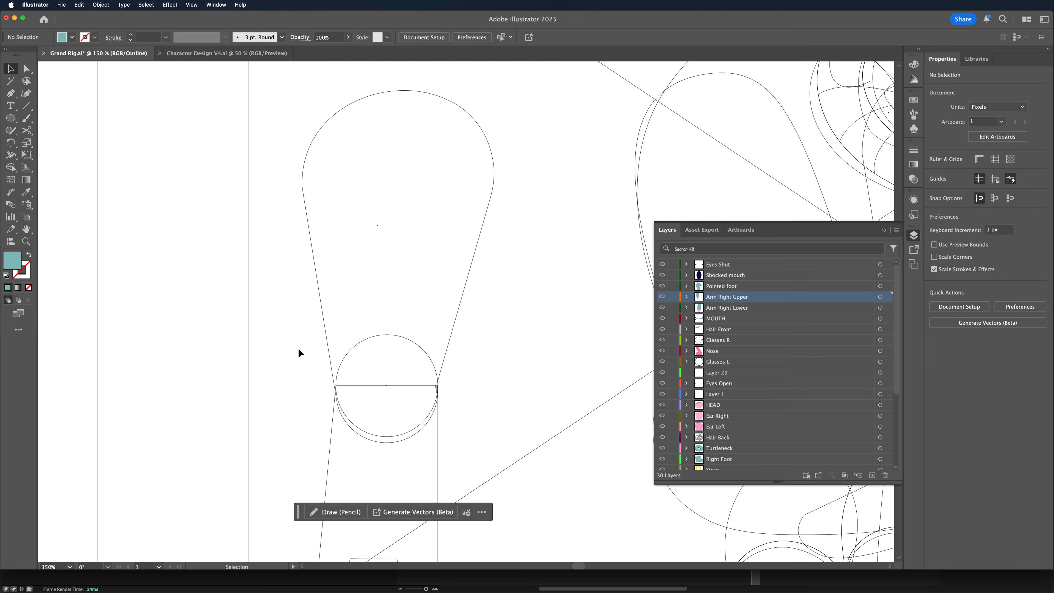
- Delete the anchor points forming the upper arm's rounded lower end around the elbow circle
click(433, 399)
key(Delete)
click(437, 388)
click(443, 249)
click(330, 383)
drag(442, 98, 463, 127)
key(Delete)
key(Delete)
- Close the upper arm with the Pen tool, running straight sides down to the elbow circle's left and right anchors
key(p)
click(290, 187)
click(336, 385)
click(437, 386)
click(481, 196)
- Check the path joint at the elbow circle's right side and return the artwork to Preview view
click(423, 422)
key(super+equal)
key(super+equal)
key(super+equal)
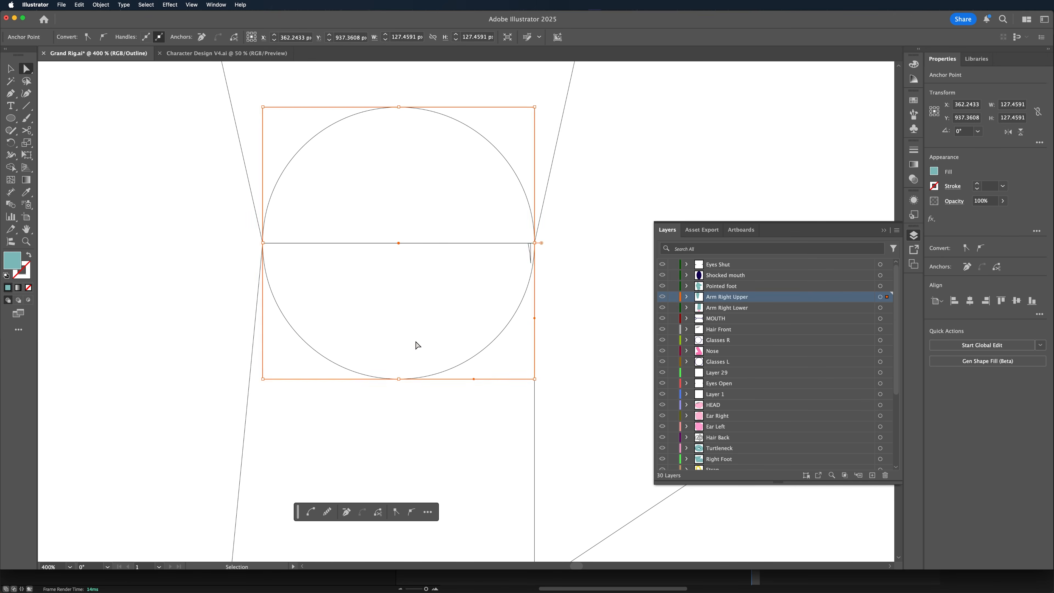
click(535, 274)
click(548, 254)
key(super+minus)
key(super+minus)
key(super+minus)
key(super+y)
key(v)
scroll(129, 244, right, 2)
scroll(136, 250, up, 1)
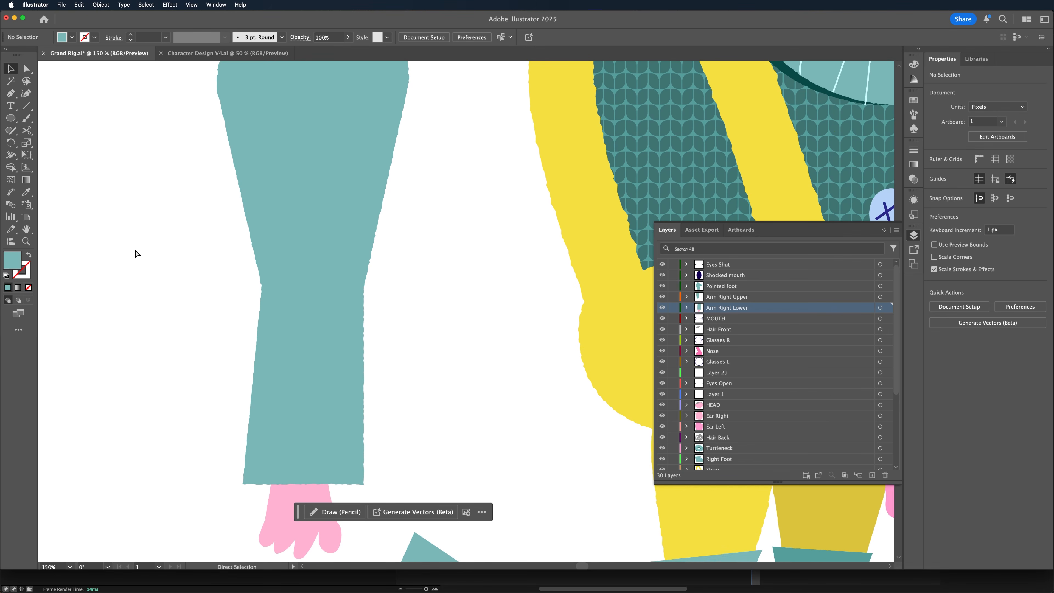
- Try rotating the right lower arm and hand together with the elbow circle to test the joint
key(super+minus)
key(super+minus)
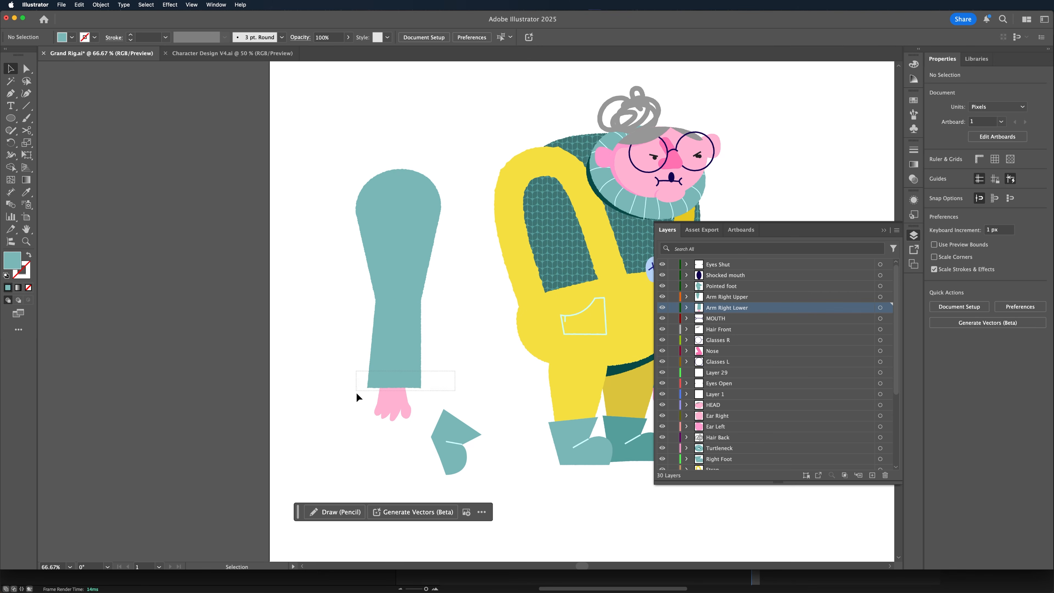
drag(356, 392, 357, 391)
shift+click(408, 299)
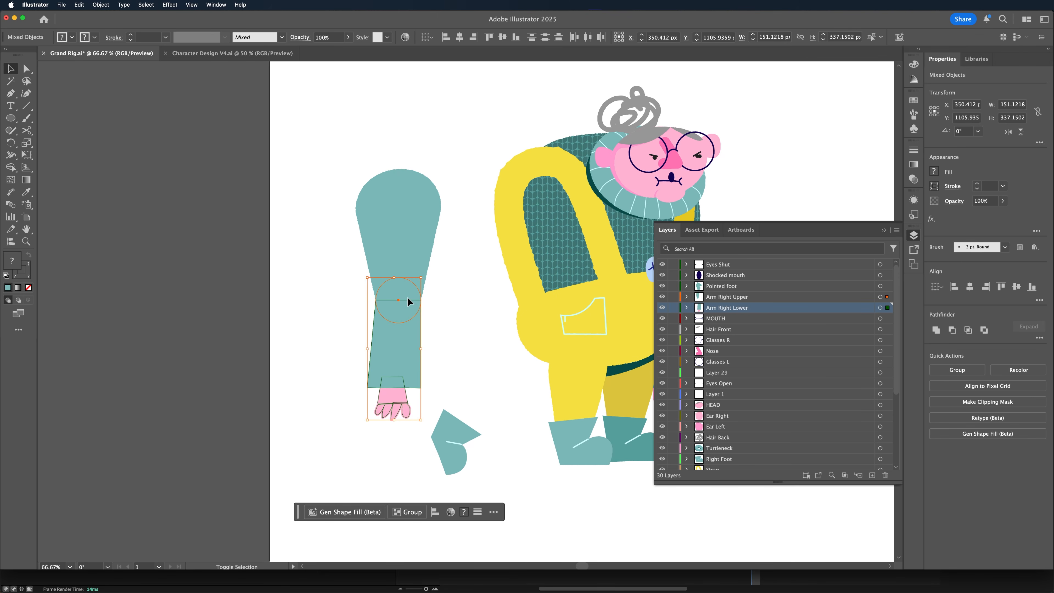
key(r)
drag(395, 338, 377, 365)
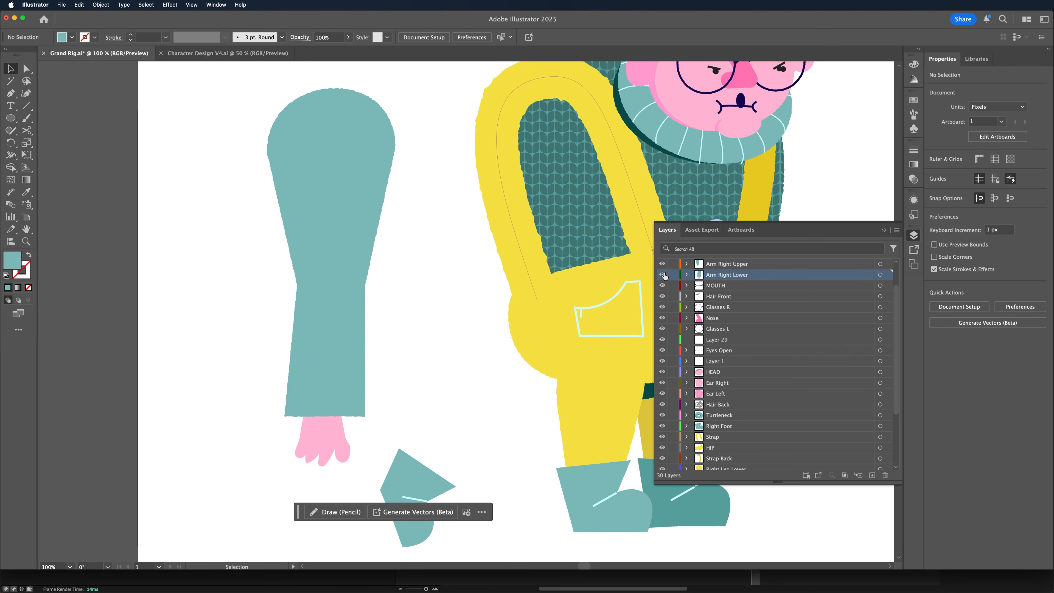
- Hide and show the Arm Right Lower and Arm Right Upper layers in turn to compare the two pieces at the elbow
click(663, 274)
click(663, 275)
click(663, 275)
click(663, 275)
click(663, 264)
click(663, 264)
click(663, 264)
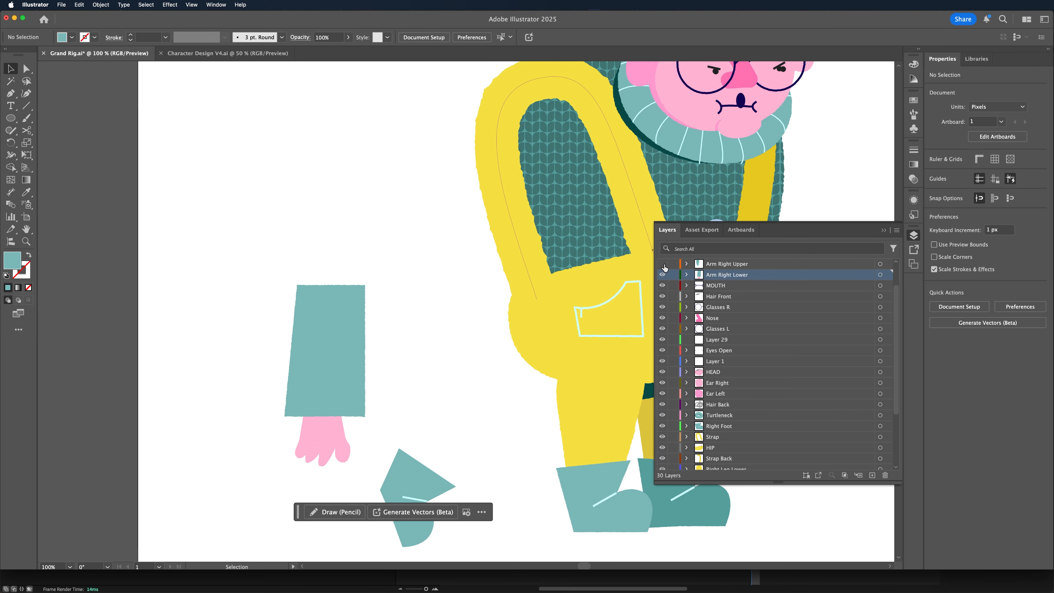
click(663, 264)
click(663, 276)
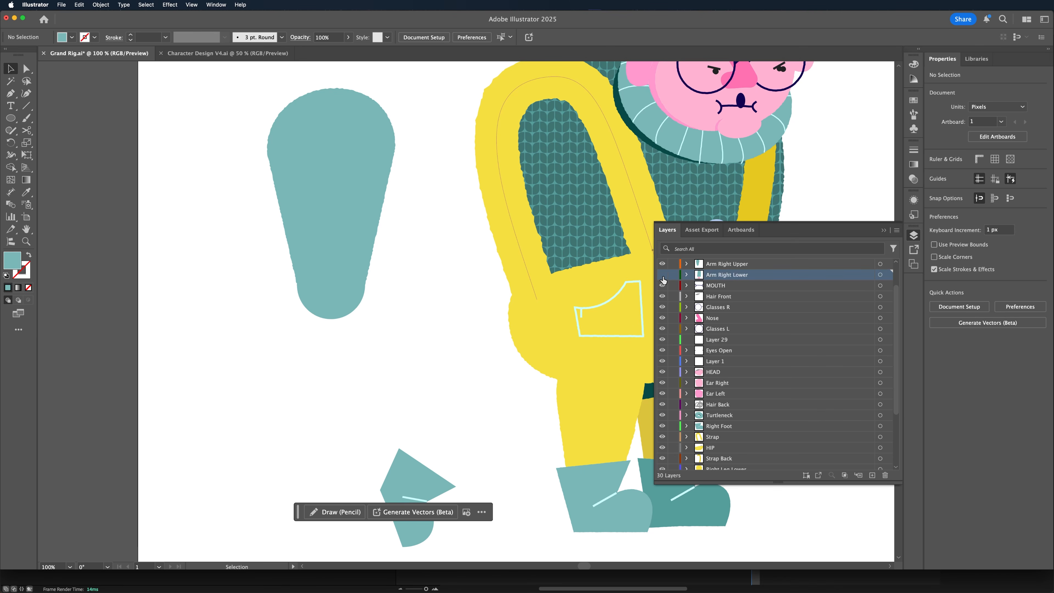
- Duplicate the elbow circle from the Arm Right Upper layer into the Arm Right Lower layer at the same position
click(317, 300)
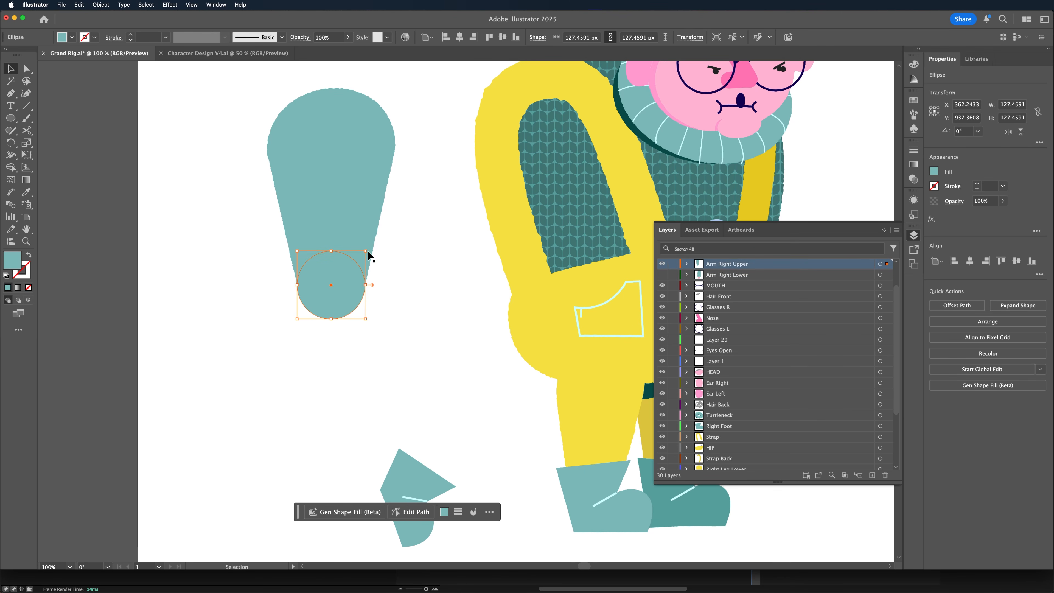
click(663, 263)
click(663, 275)
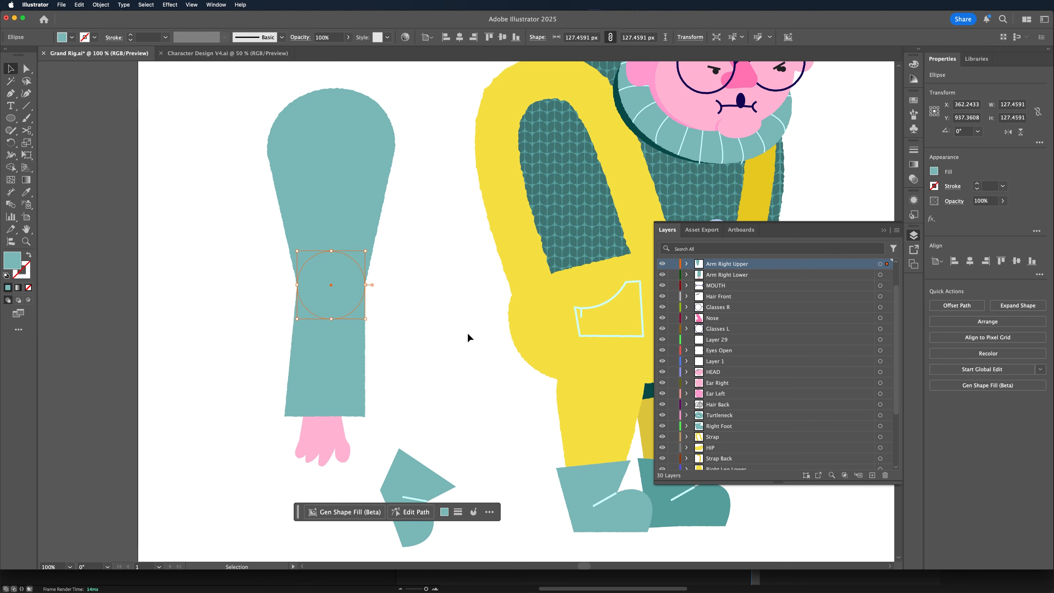
click(461, 334)
click(309, 295)
key(super+z)
click(663, 274)
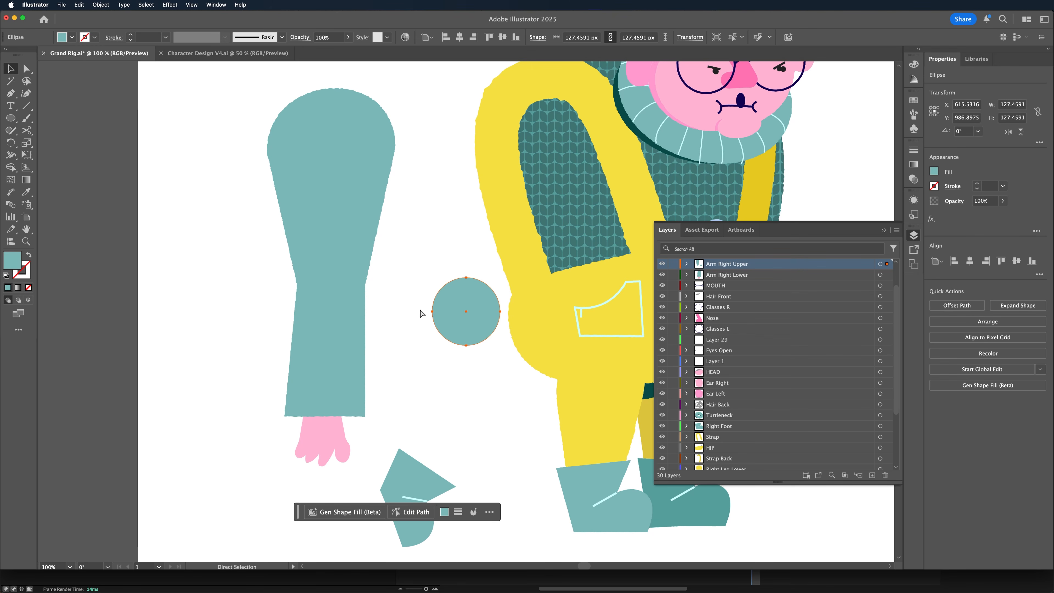
key(v)
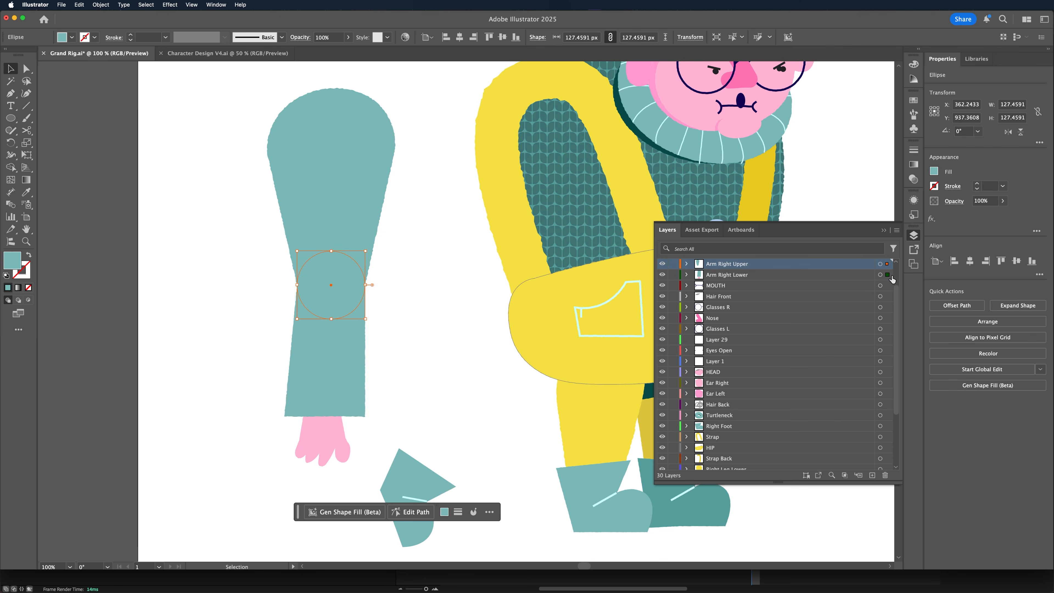
drag(889, 280, 889, 281)
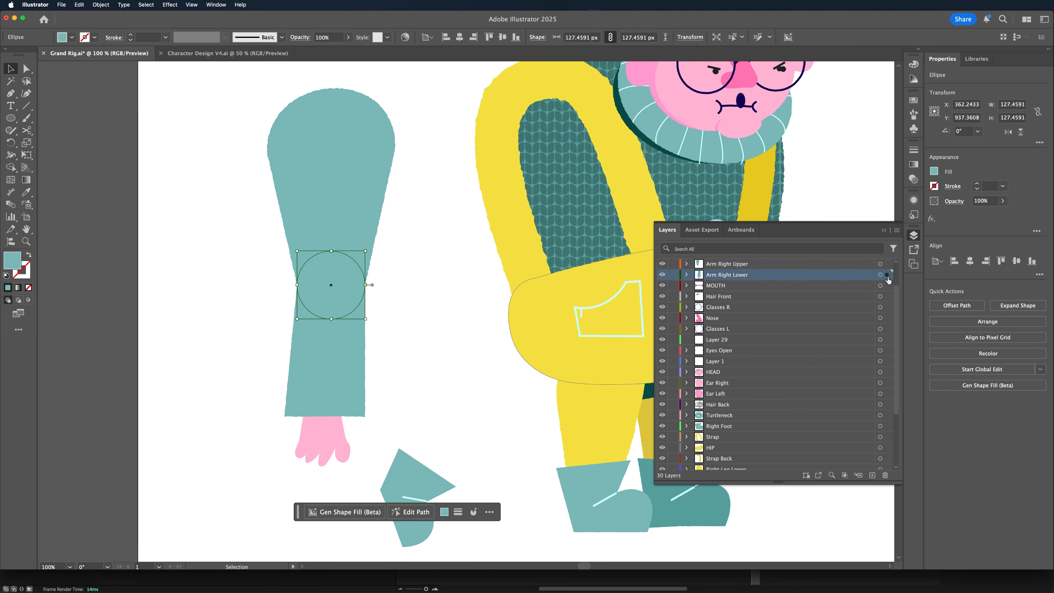
- Toggle the Arm Right Upper layer's visibility to check the rounded elbow end of the lower arm
click(662, 264)
click(419, 287)
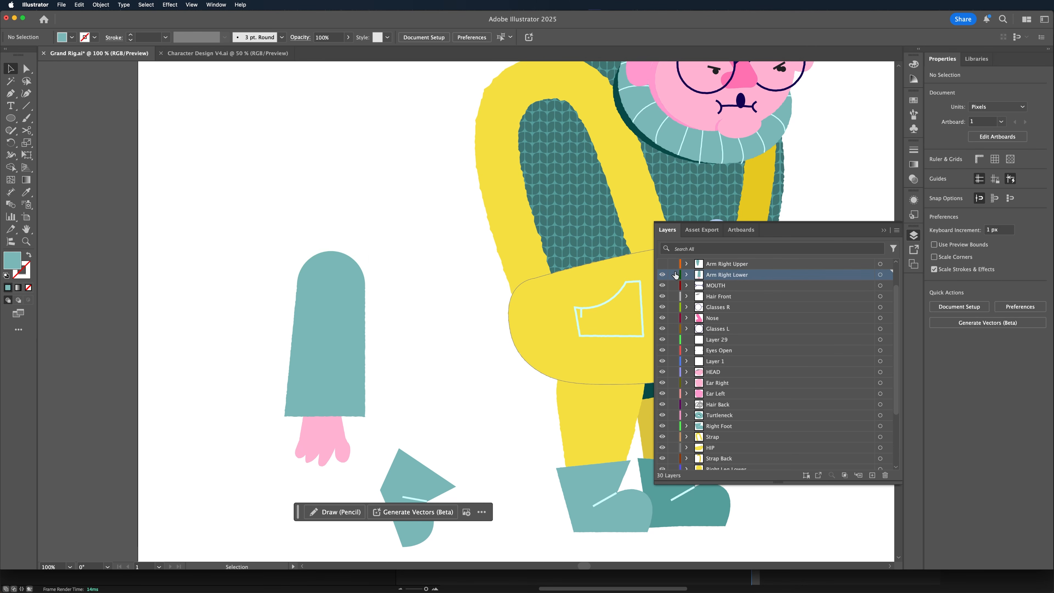
click(662, 264)
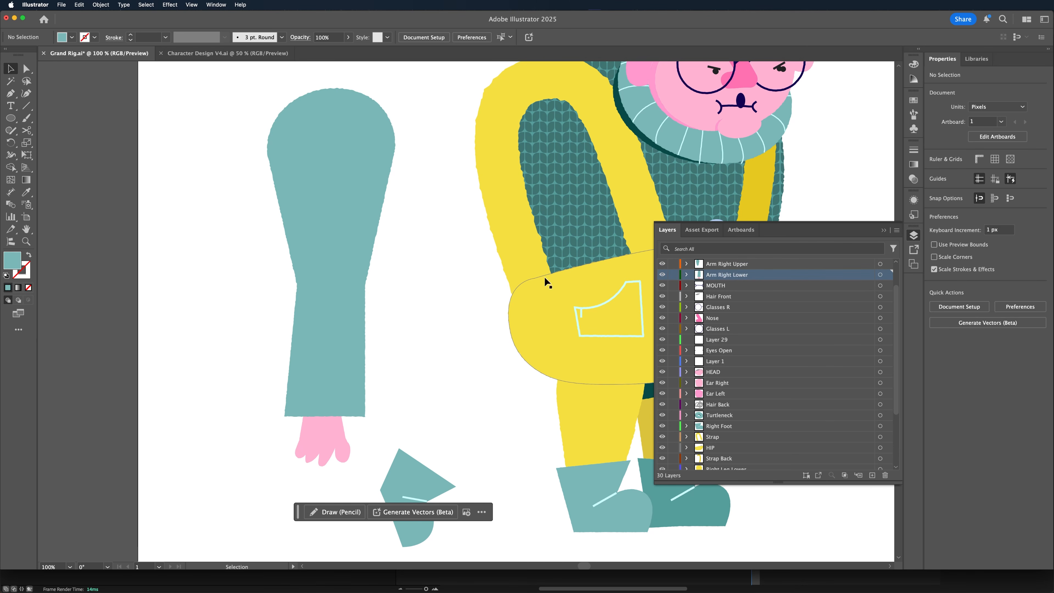
click(663, 264)
- Separate the lower arm and hand from the upper arm and compare the elbow circles on both pieces
click(313, 440)
drag(313, 440, 195, 442)
click(662, 264)
click(663, 264)
click(206, 278)
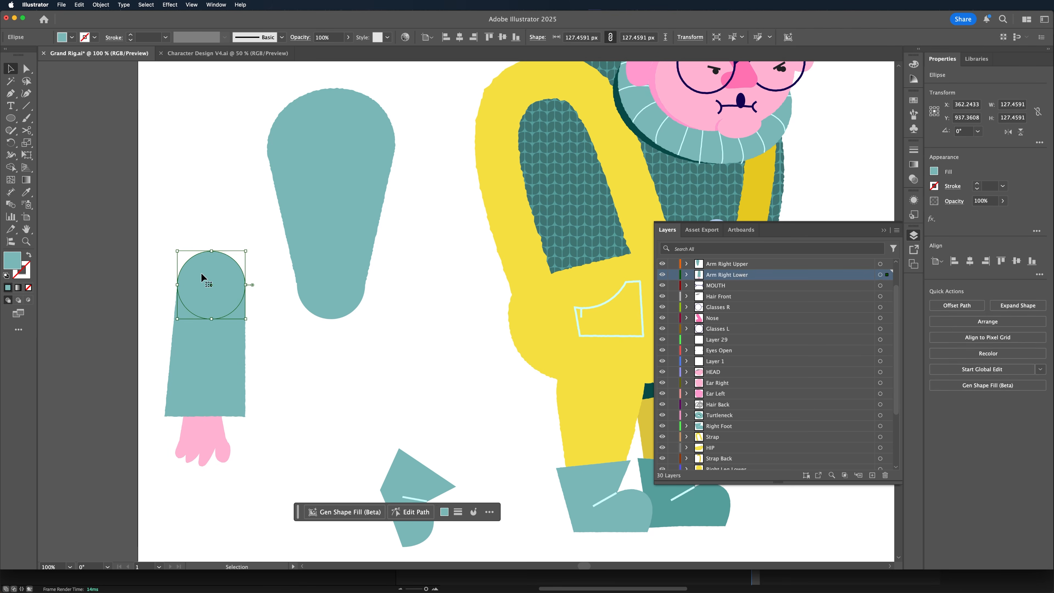
shift+click(335, 293)
click(406, 342)
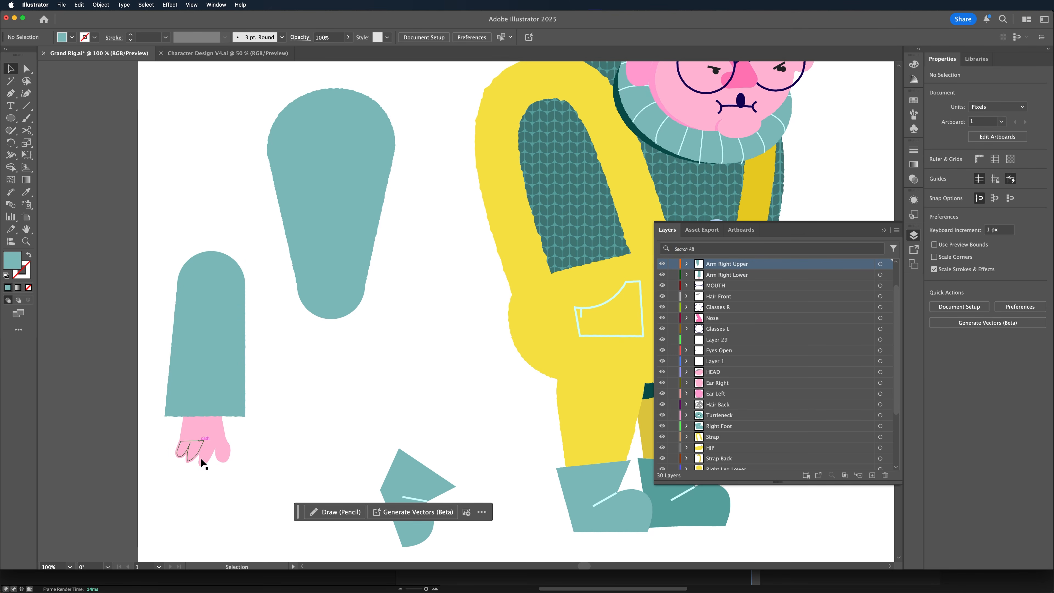
- Isolate the lower arm group and try moving the hand down off the cuff, undoing the move
drag(233, 469, 263, 384)
key(super+z)
double_click(270, 334)
click(270, 334)
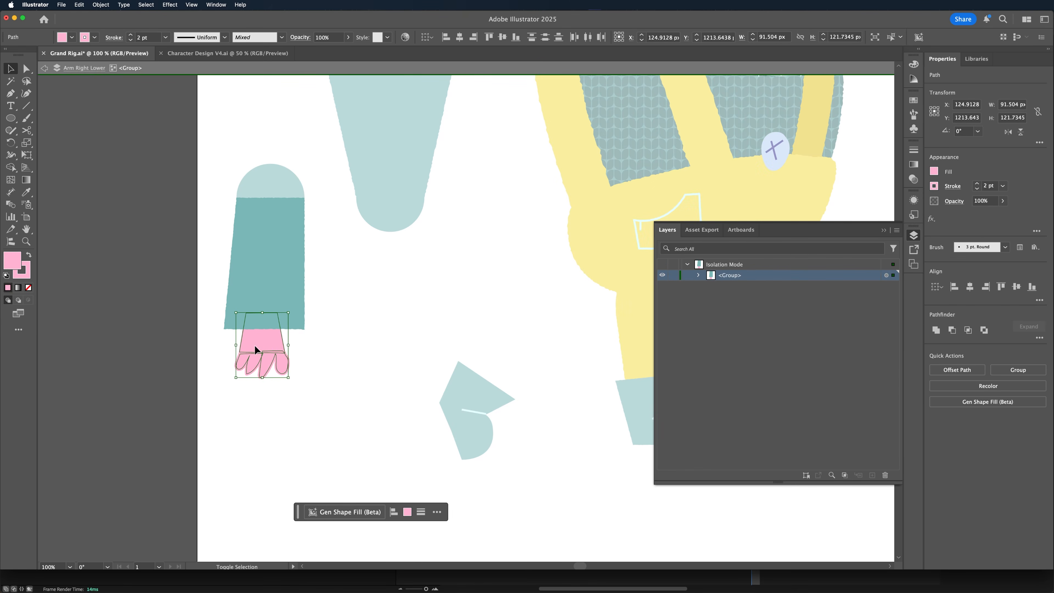
drag(254, 345, 269, 379)
click(267, 334)
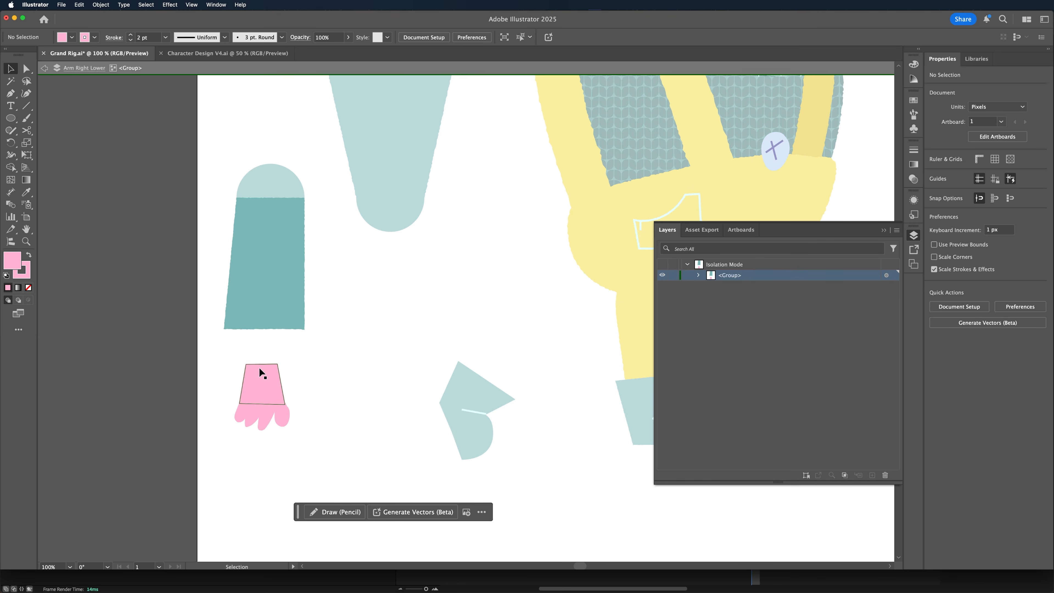
key(super+z)
key(Escape)
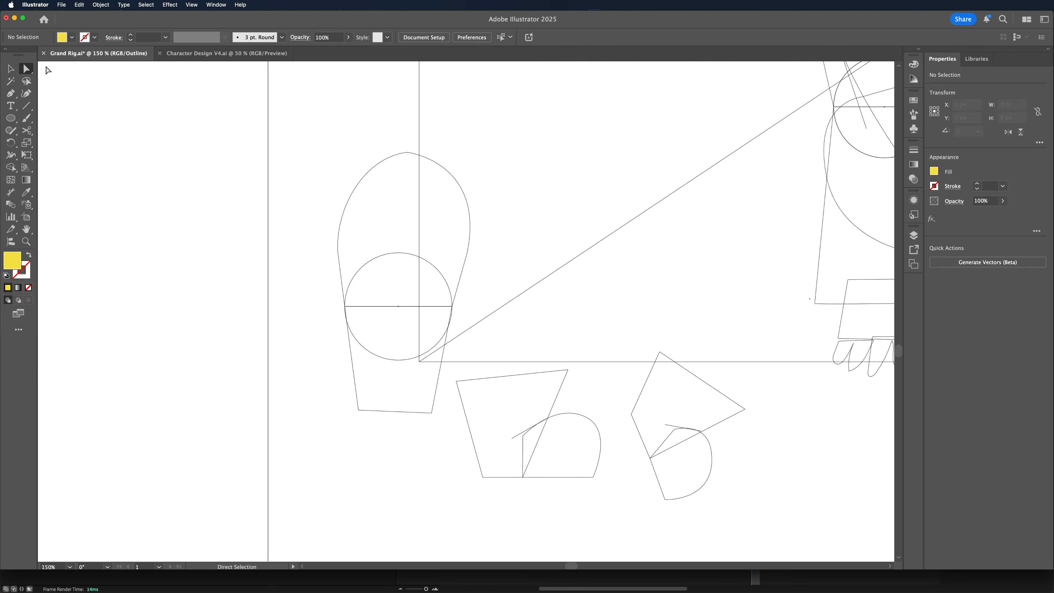
- Return the artwork to Preview view and try rotating the spare lower leg around its knee circle
click(11, 69)
click(437, 344)
drag(452, 360, 450, 351)
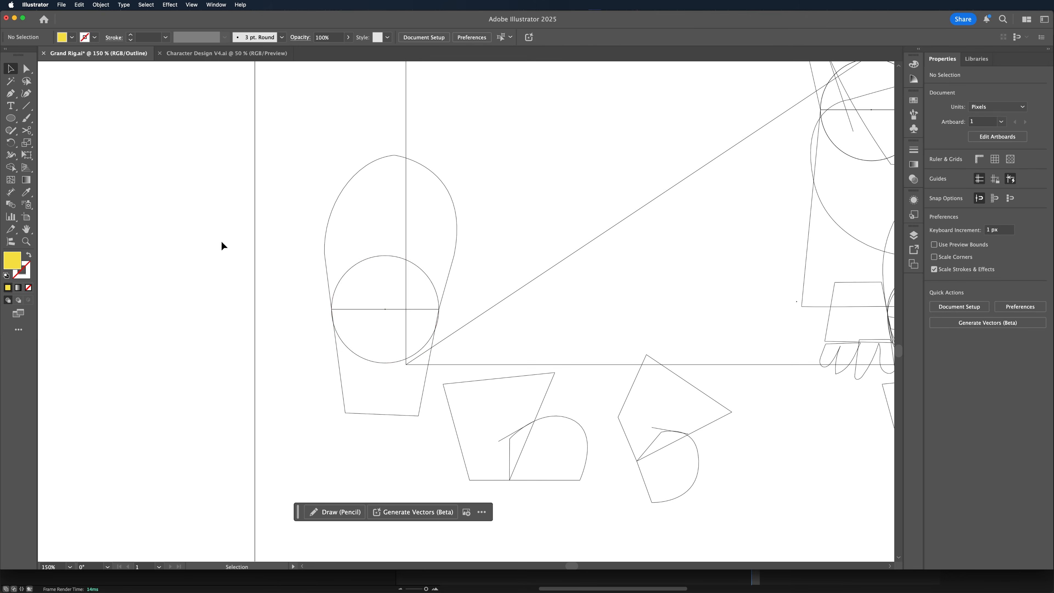
key(super+y)
drag(301, 328, 303, 395)
key(r)
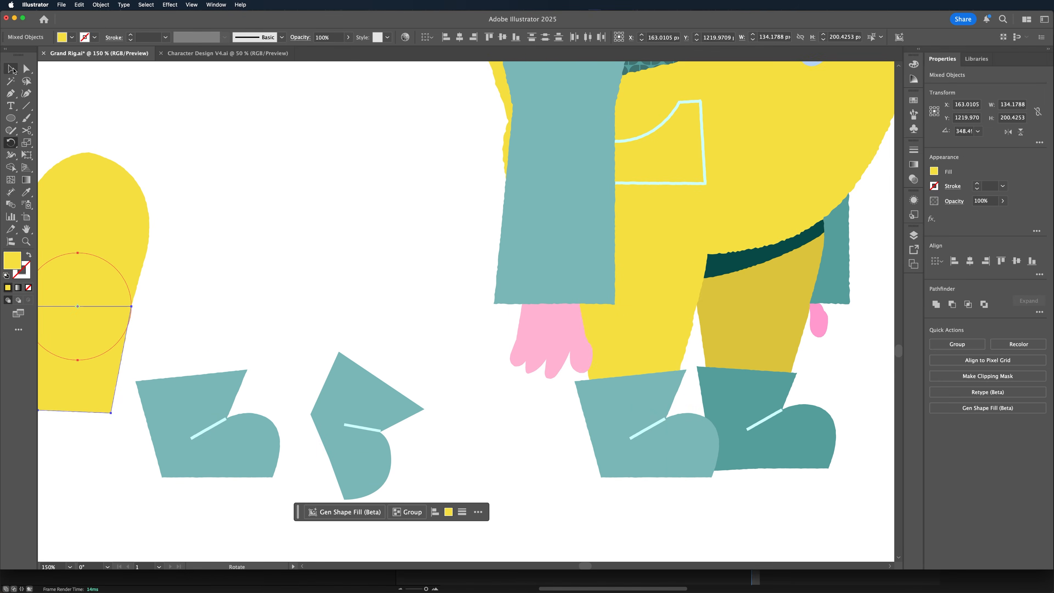
drag(677, 333, 642, 342)
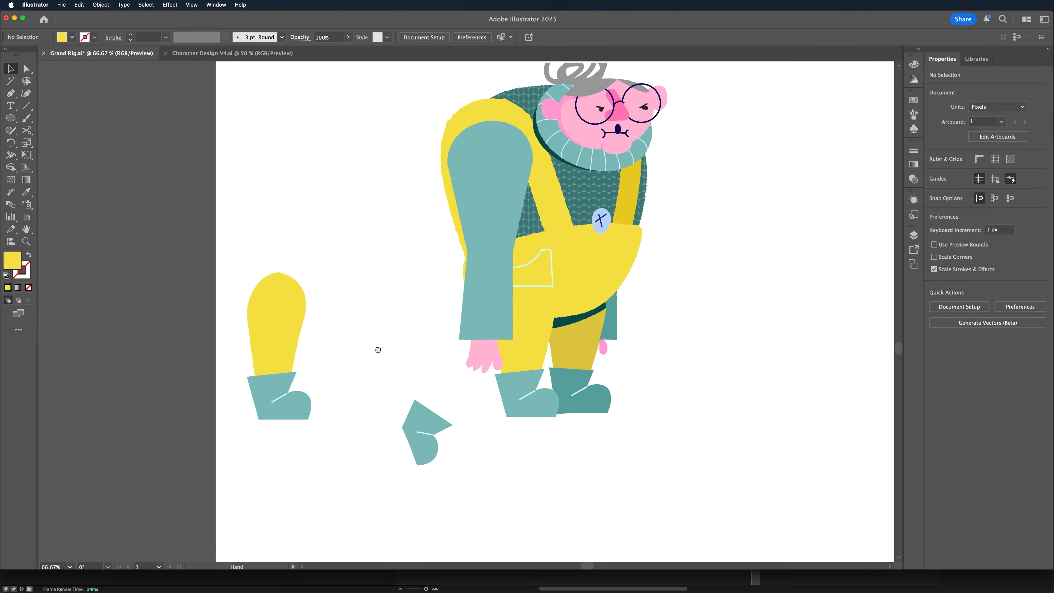
- Hide the Strap, HIP, Strap Back and Body layers to expose the arms
click(498, 207)
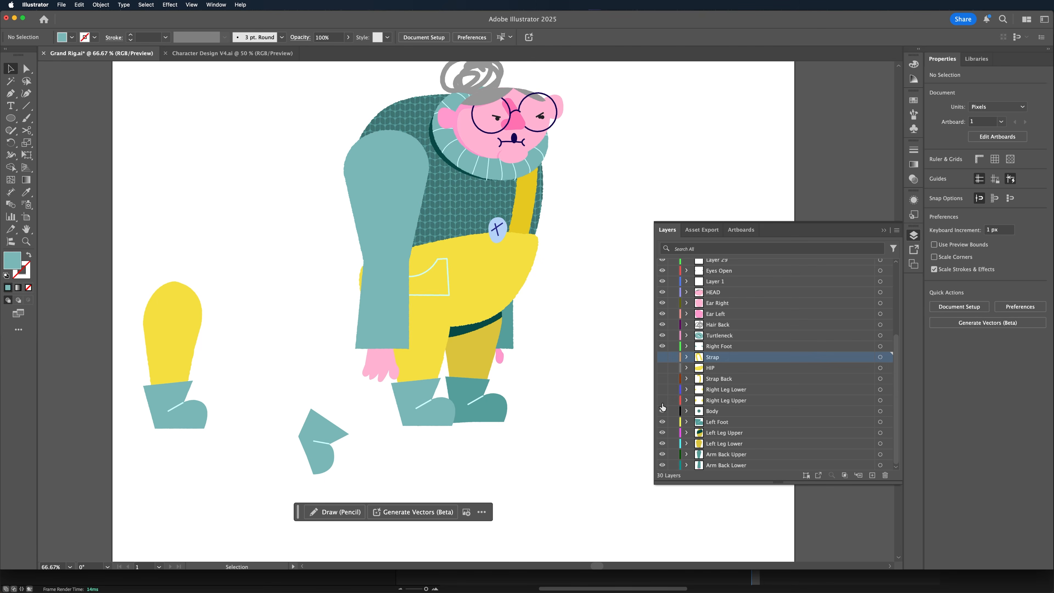
drag(663, 356, 662, 400)
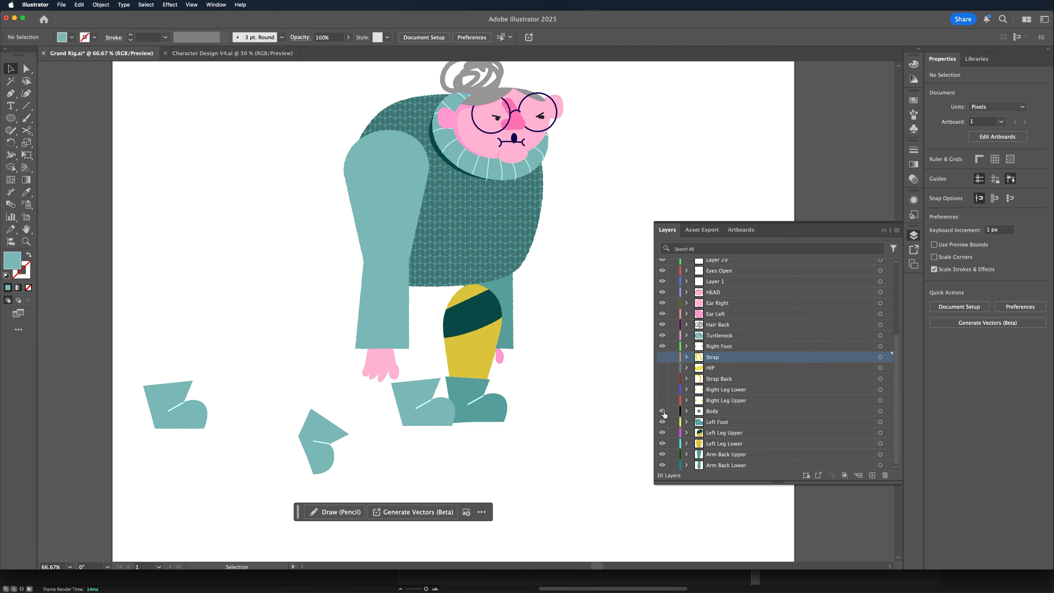
click(663, 411)
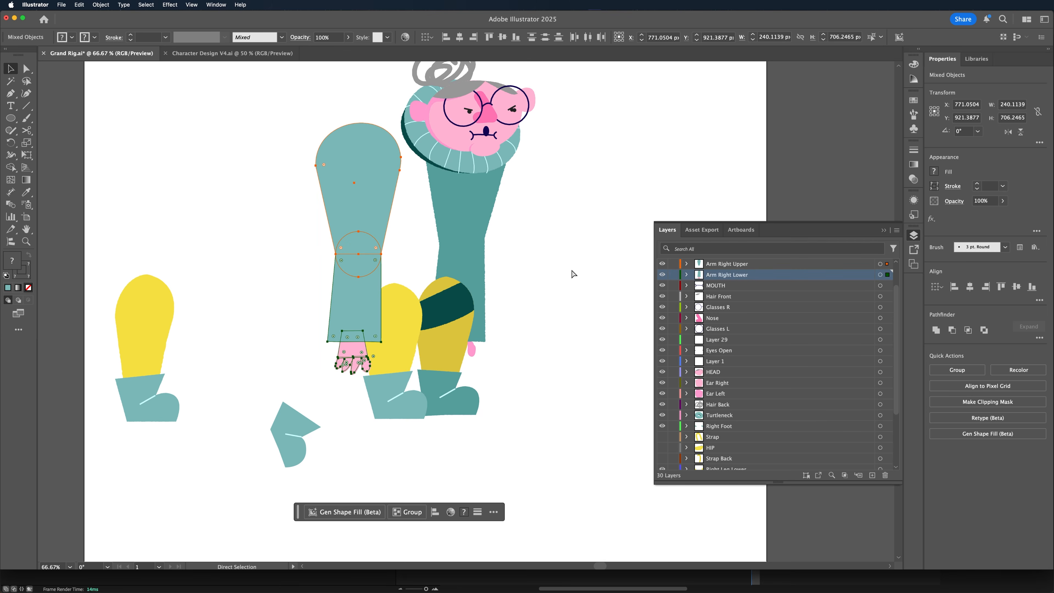
- Paste a copy of the right arm onto the Arm Back Upper layer and place it beside the figure
key(super+v)
drag(485, 275, 508, 304)
scroll(681, 150, up, 2)
key(super+shift+a)
scroll(582, 194, up, 1)
click(581, 193)
shift+click(545, 386)
key(super+shift+a)
- Isolate the copied arm's lower sleeve and recolour it with the Eyedropper using the existing back arm's darker teal
click(557, 330)
double_click(557, 330)
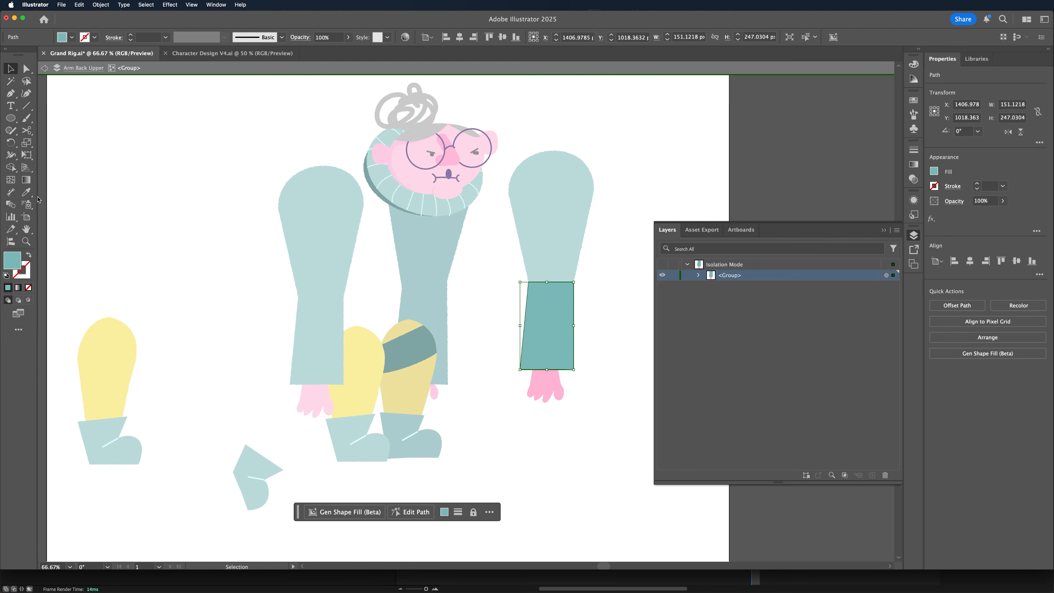
key(i)
click(437, 299)
key(v)
key(Escape)
- Recolour the copied upper arm and elbow circle with the darker teal sampled from the existing back arm
click(562, 205)
shift+click(572, 296)
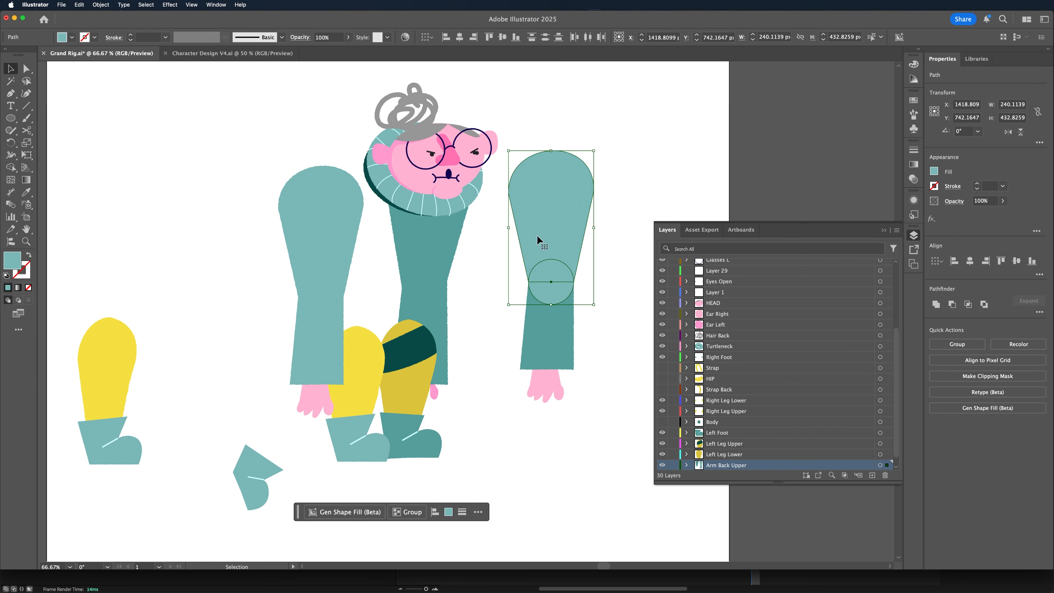
click(25, 190)
click(431, 253)
- Recolour the copied hand and fingers, fill and stroke, with the darker pink sampled from the existing back hand
click(26, 69)
click(557, 385)
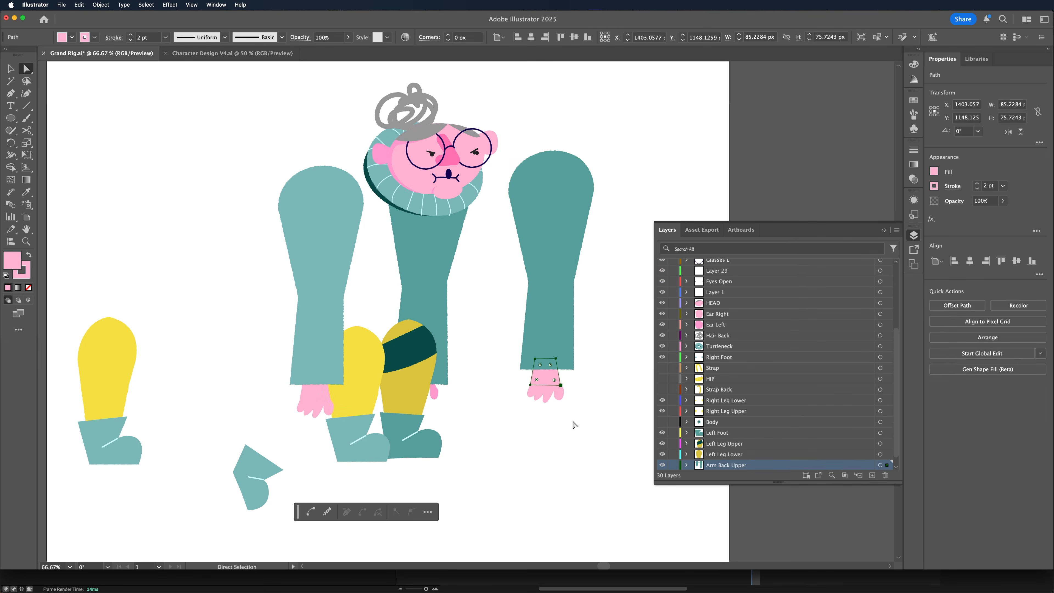
drag(575, 426, 490, 375)
key(i)
click(434, 393)
click(28, 255)
drag(26, 264, 13, 258)
click(10, 69)
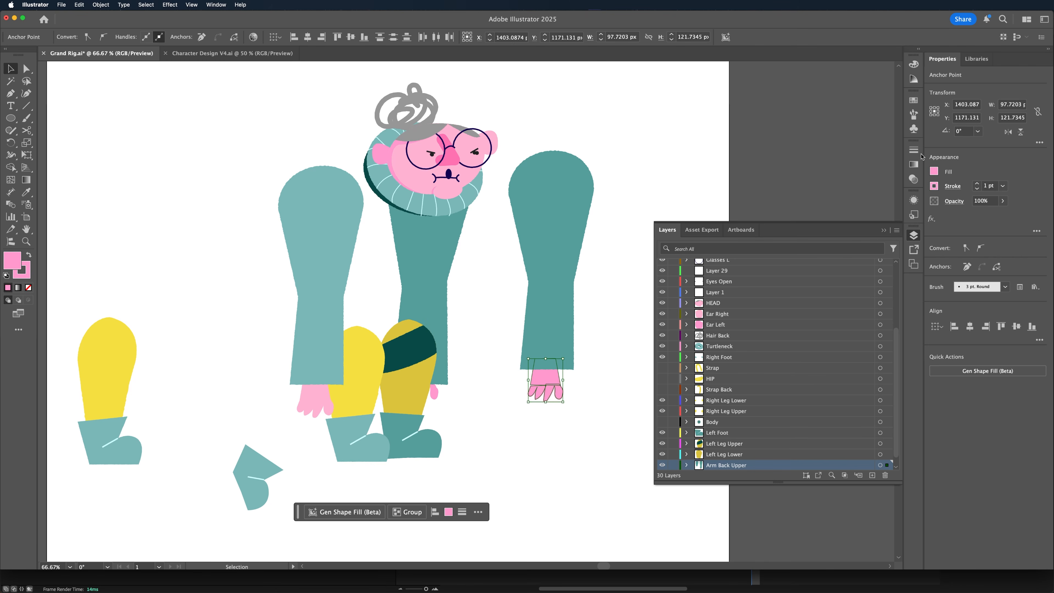
- Set the copied hand's stroke weight to 2 pt
click(914, 150)
click(99, 104)
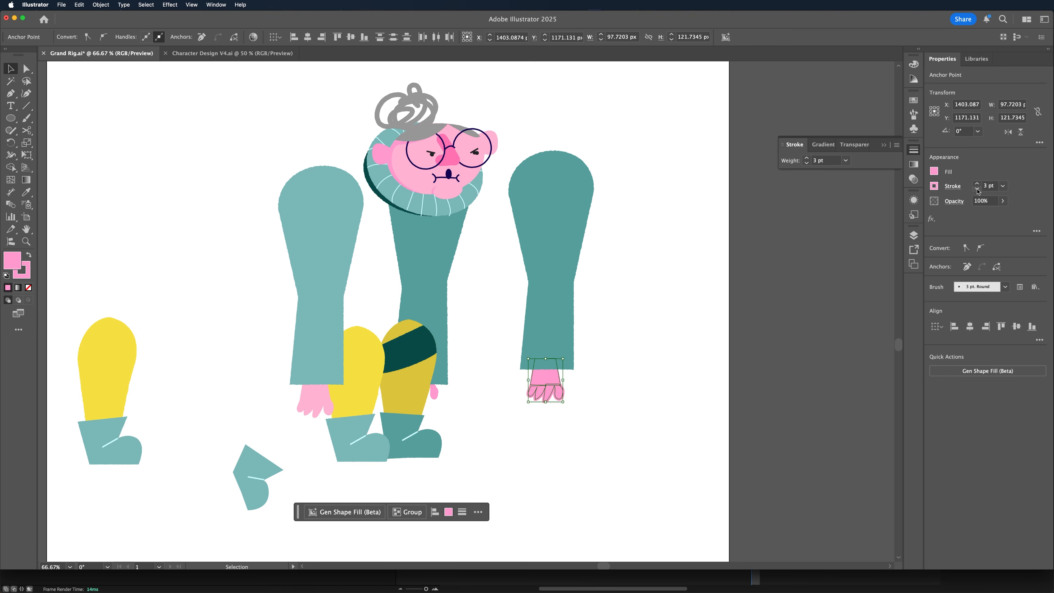
click(99, 103)
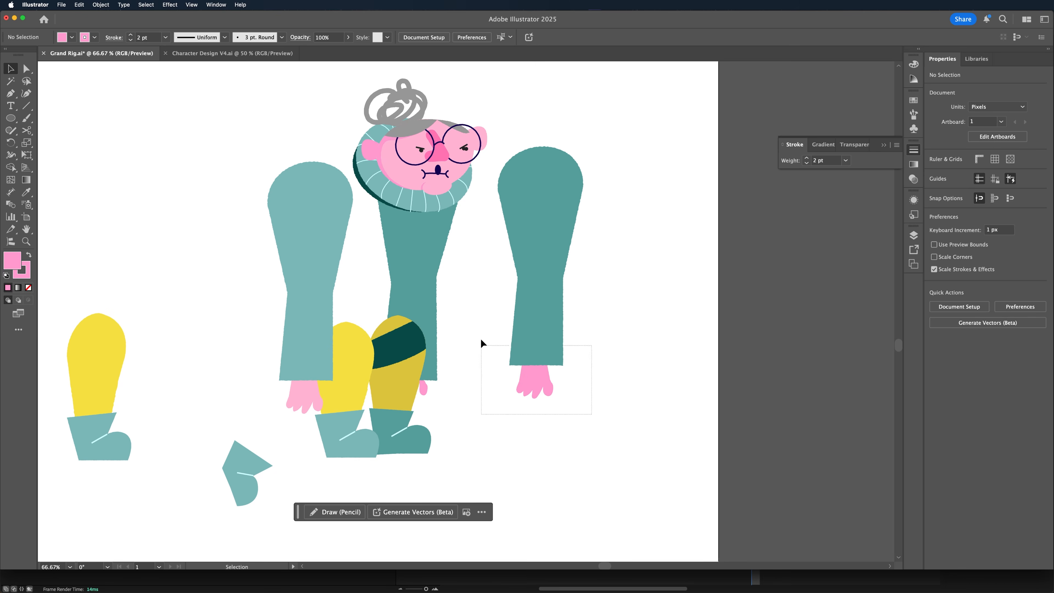
- Move the copied lower sleeve and hand with their elbow circle onto the Arm Back Lower layer
click(535, 322)
click(914, 235)
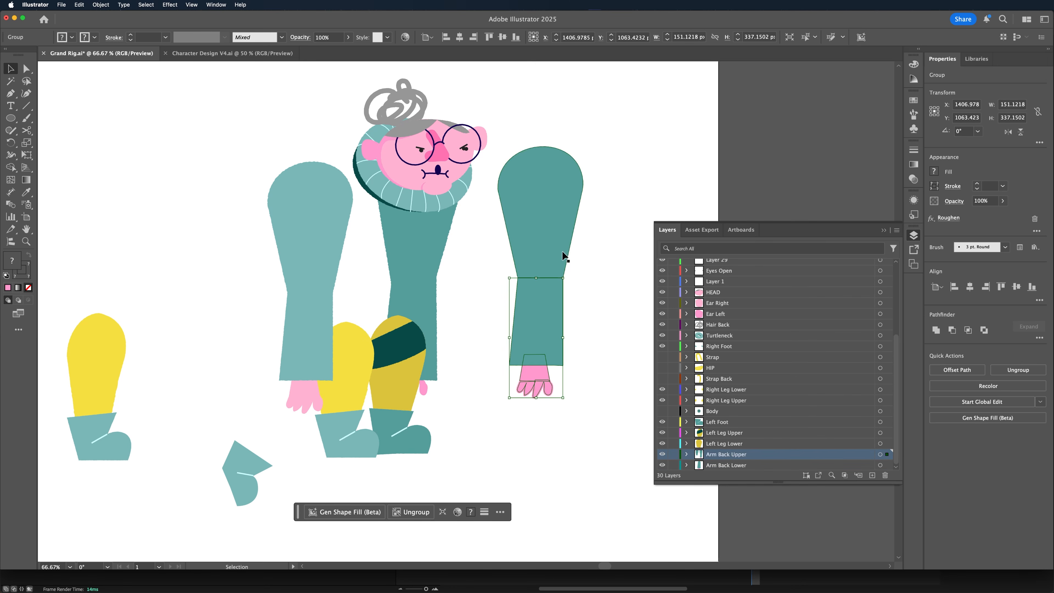
click(451, 259)
click(554, 325)
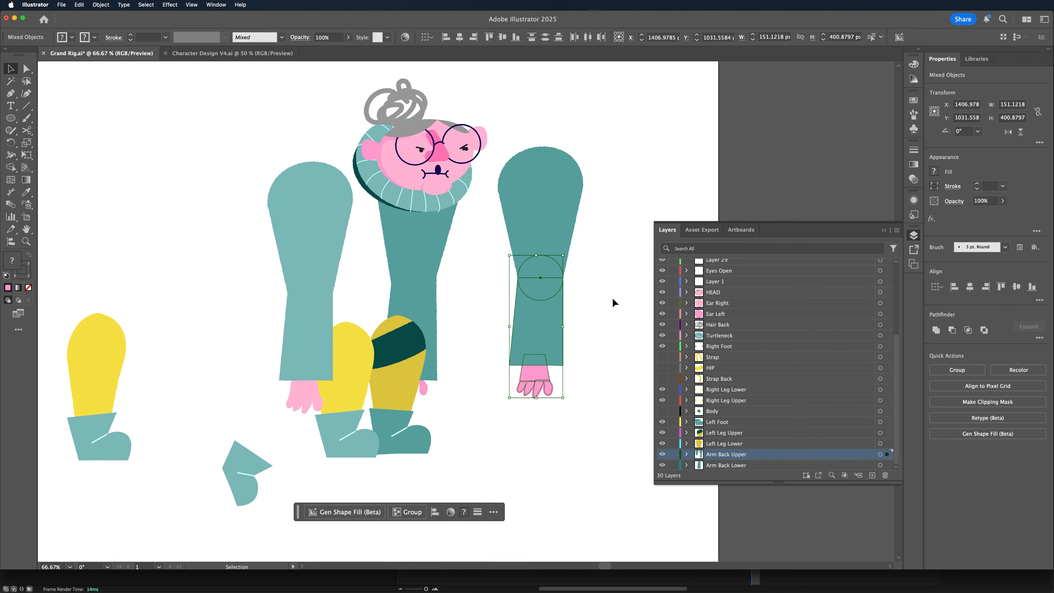
click(506, 283)
click(555, 277)
drag(556, 276, 611, 276)
drag(542, 422, 514, 277)
drag(888, 467, 888, 465)
- Check the copied arm in Outline view and put it in place of the old back arm behind the figure
drag(578, 372, 554, 240)
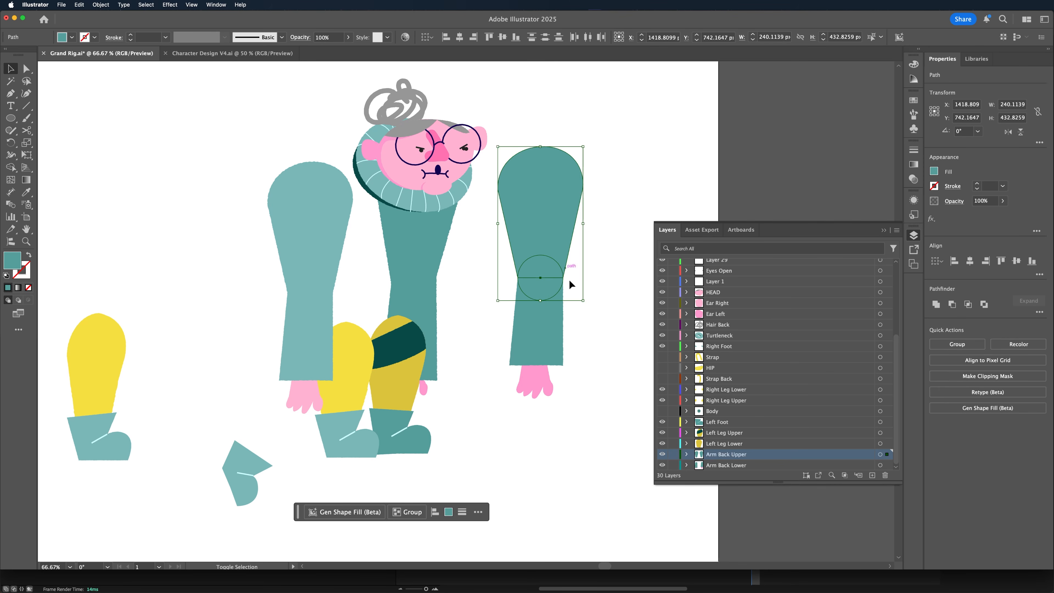
key(super+y)
key(super+y)
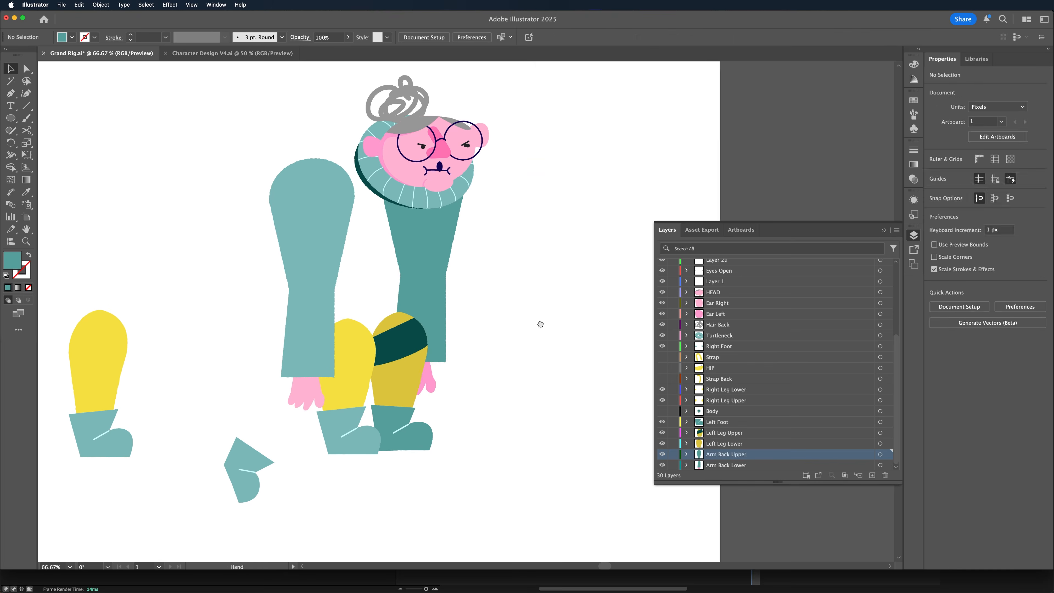
drag(540, 325, 557, 324)
- Move the spare front leg and its boot closer to the character and select the boot
drag(315, 419, 425, 419)
drag(270, 435, 295, 327)
click(335, 318)
drag(320, 473, 296, 418)
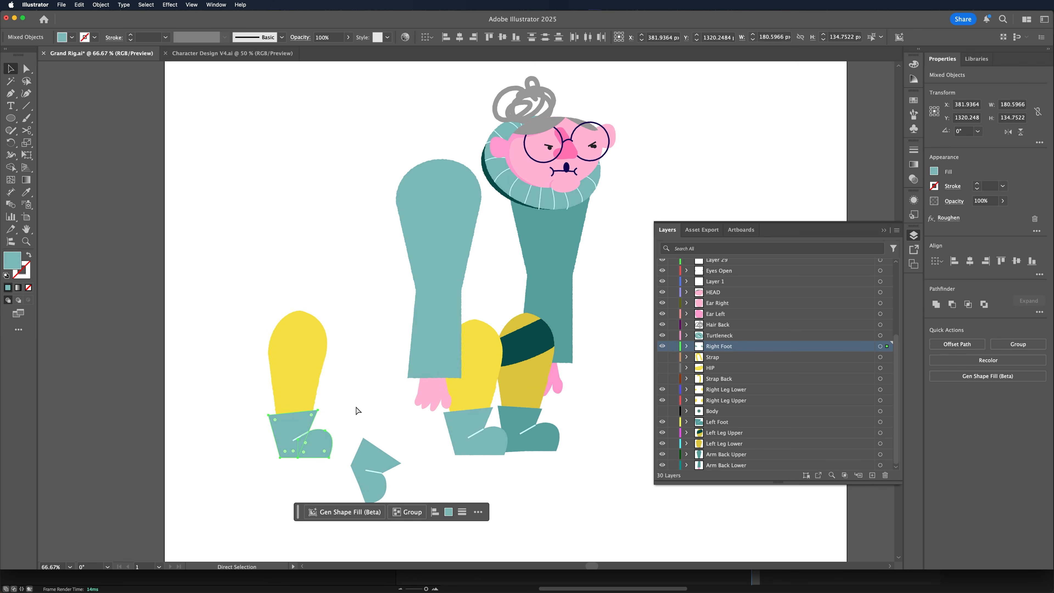
- Examine the dark green stripe clipping group of the upper back leg in isolation and leave it
key(v)
click(535, 358)
scroll(494, 358, right, 3)
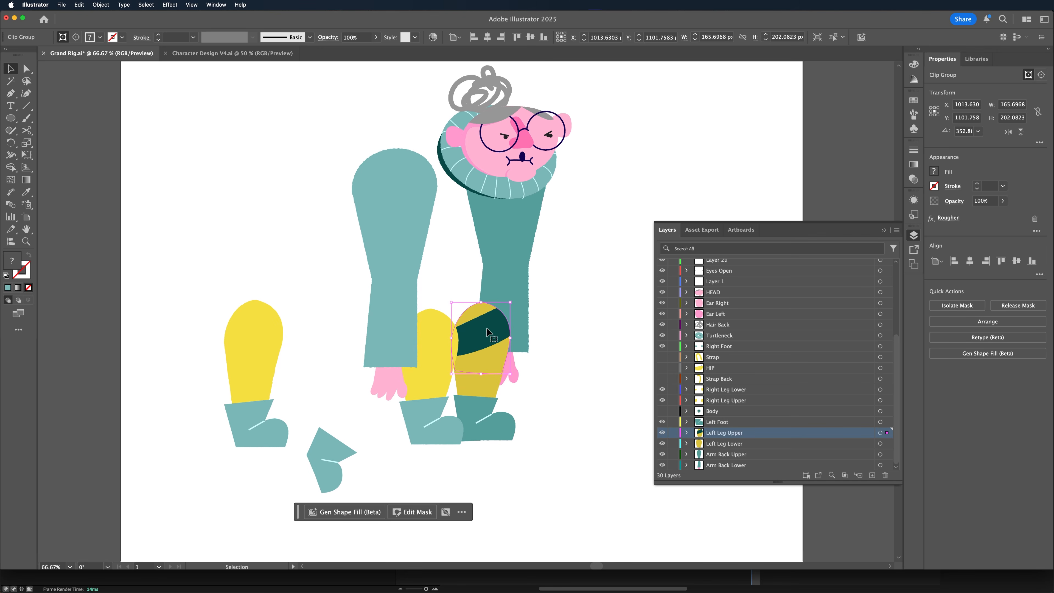
double_click(491, 339)
click(491, 340)
click(562, 333)
drag(561, 334, 545, 342)
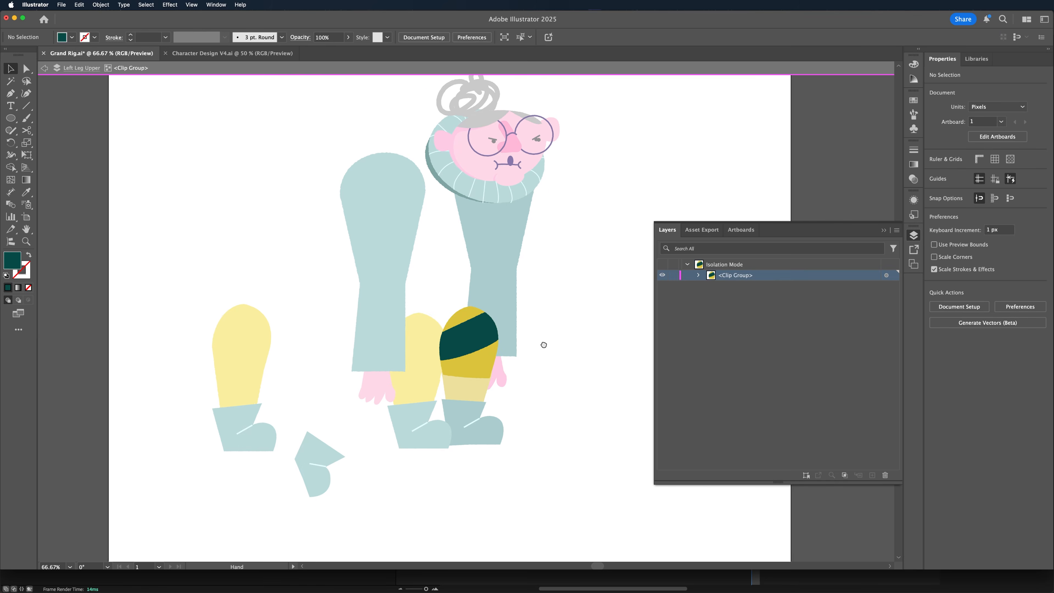
double_click(545, 342)
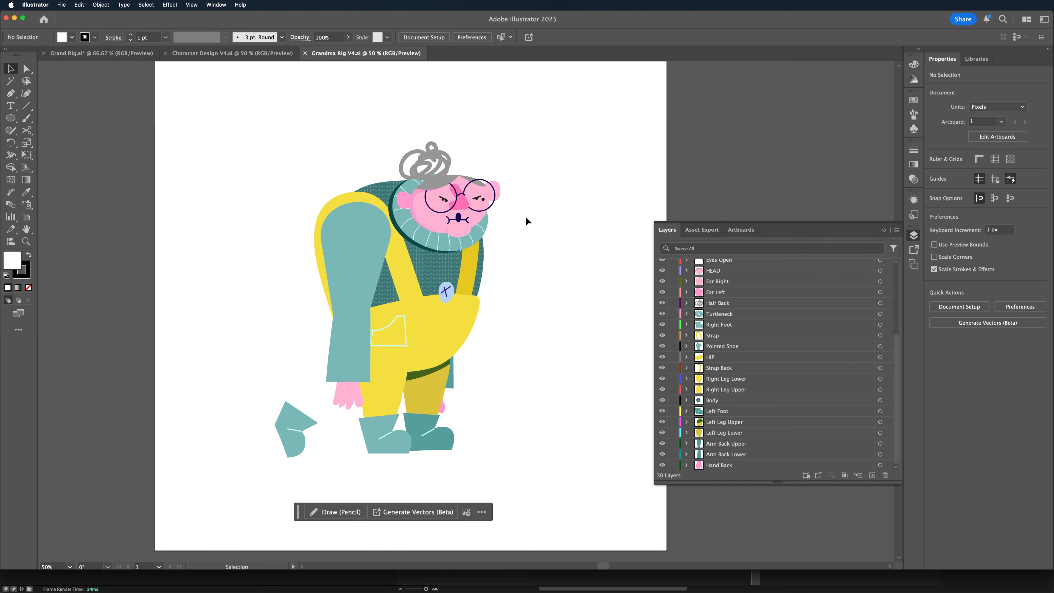
- Remove the Roughen effect from the character's lower front leg group in the Grandma Rig V4 document
drag(330, 162, 332, 153)
key(super+=)
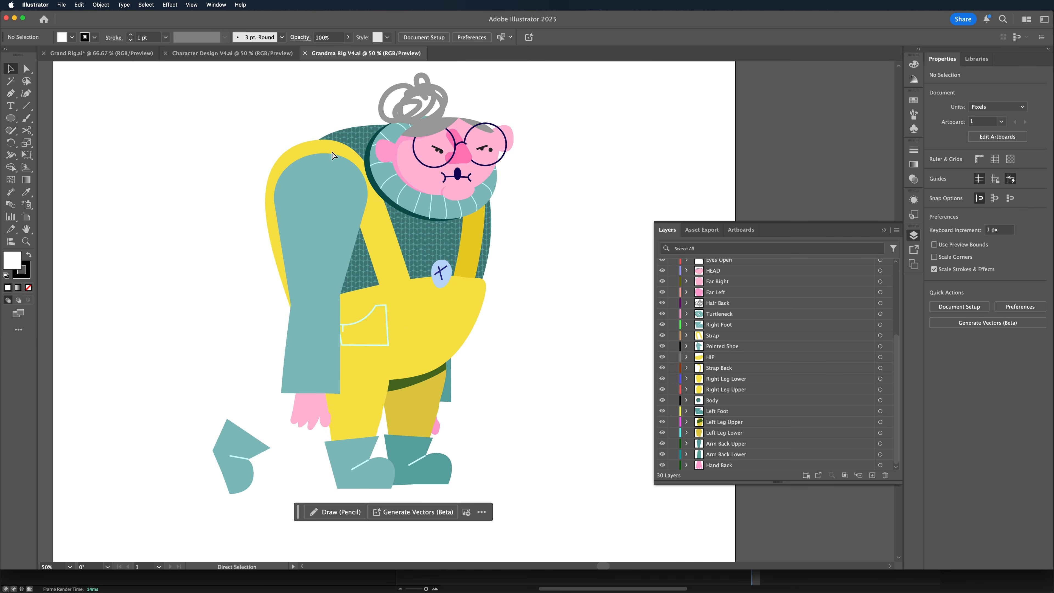
drag(572, 196, 593, 166)
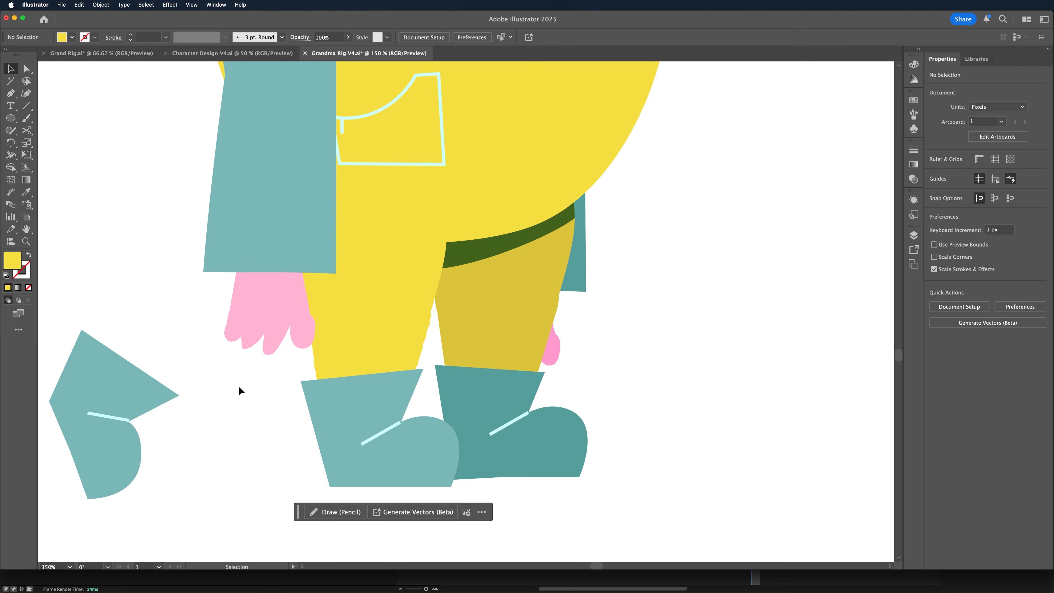
scroll(249, 374, down, 1)
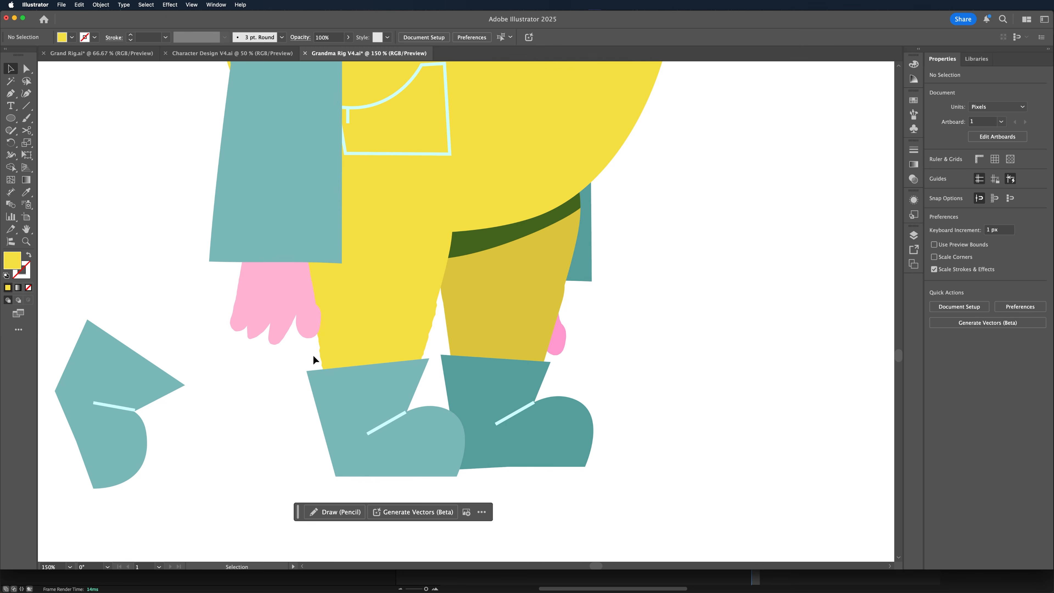
click(327, 352)
key(Delete)
click(358, 352)
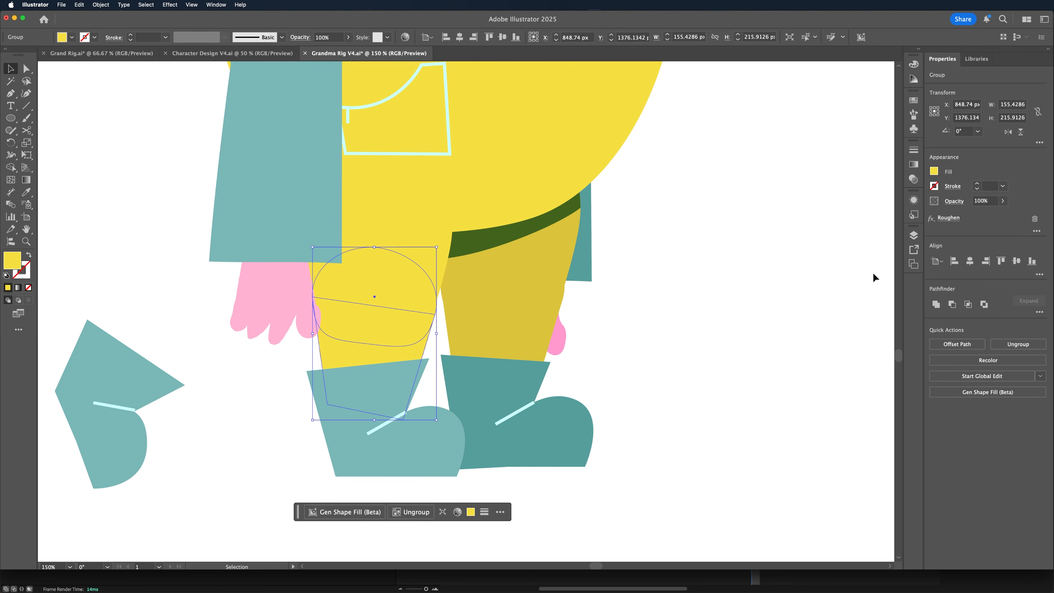
click(914, 201)
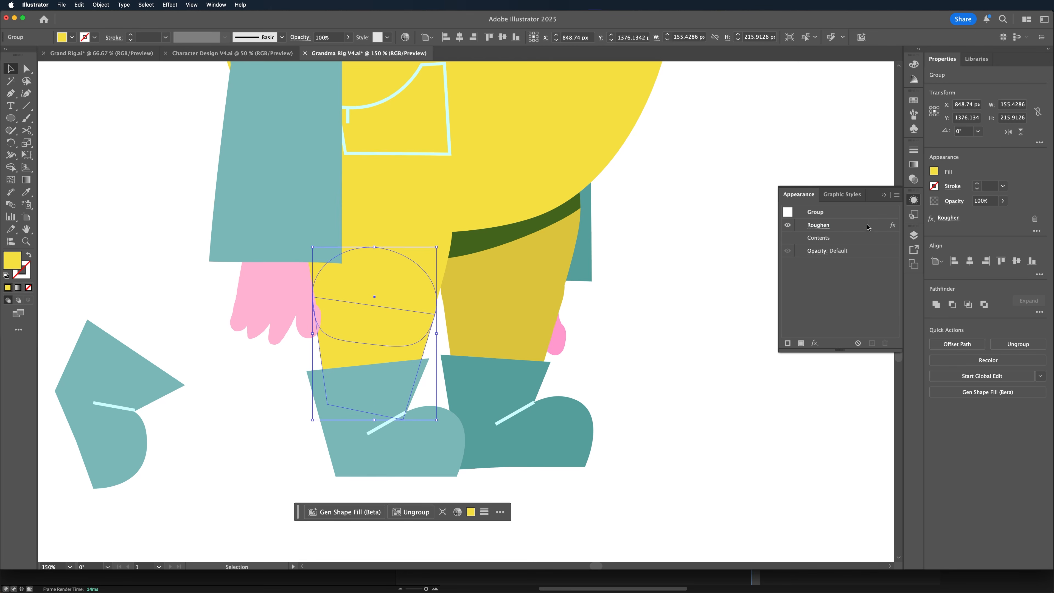
click(851, 228)
click(885, 342)
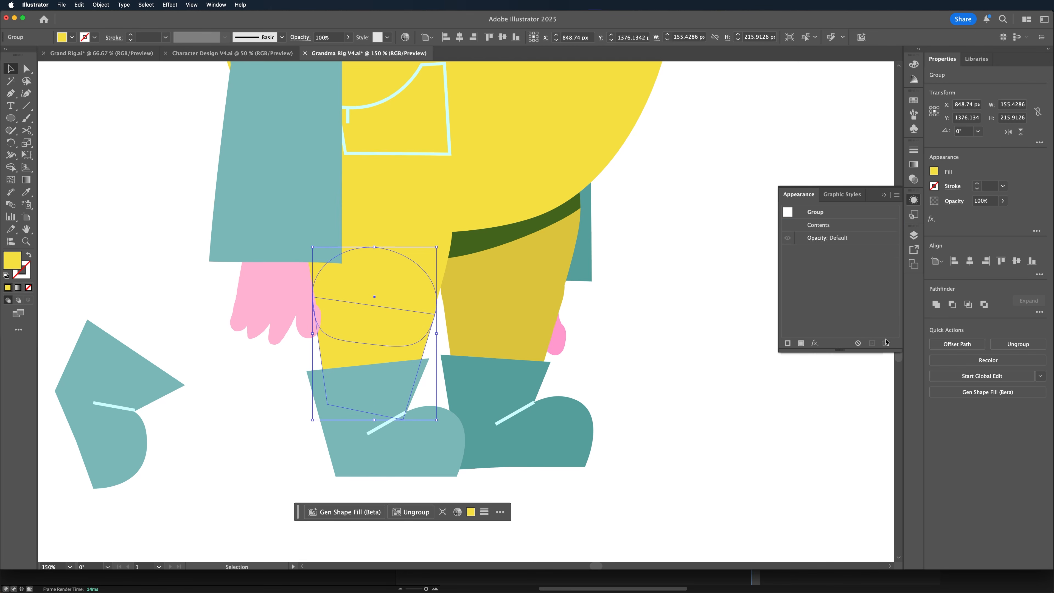
click(662, 335)
- Delete the knit texture image nested inside the body's clipping groups, leaving the plain teal body shape
drag(660, 224, 666, 317)
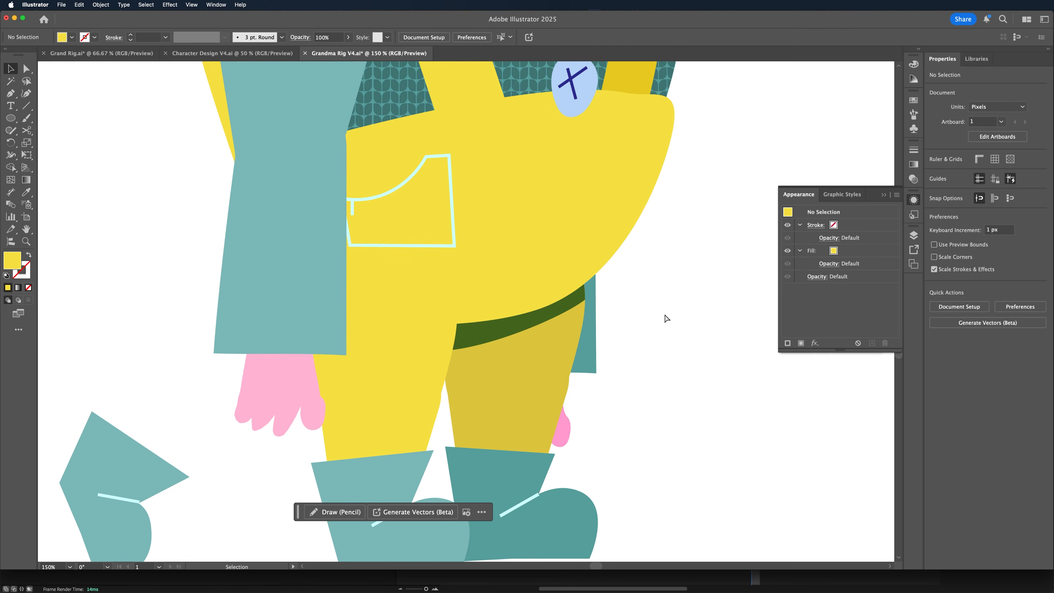
key(super+minus)
key(super+minus)
key(super+minus)
key(super+minus)
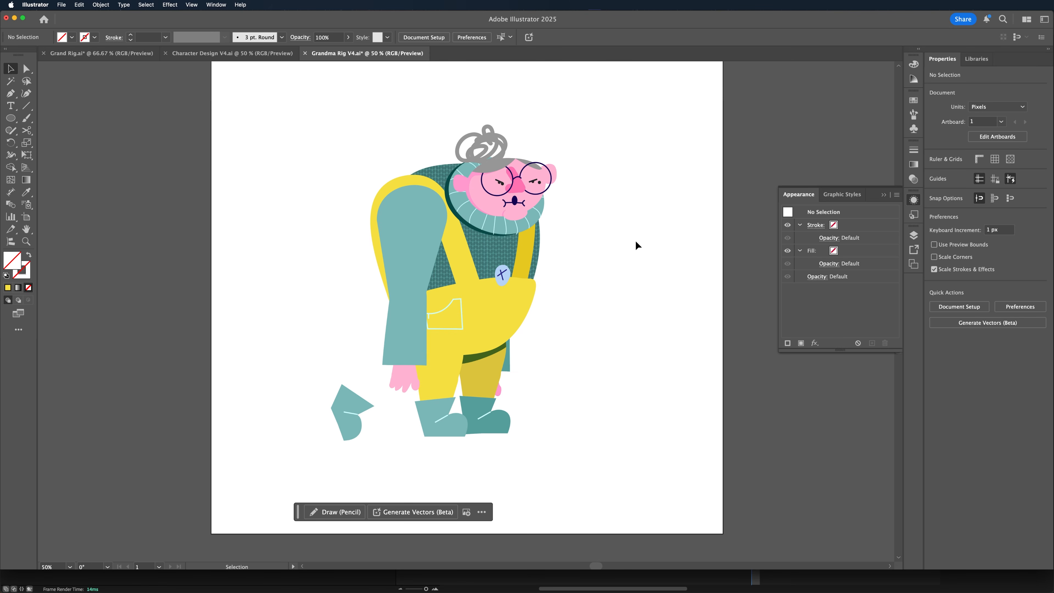
double_click(485, 250)
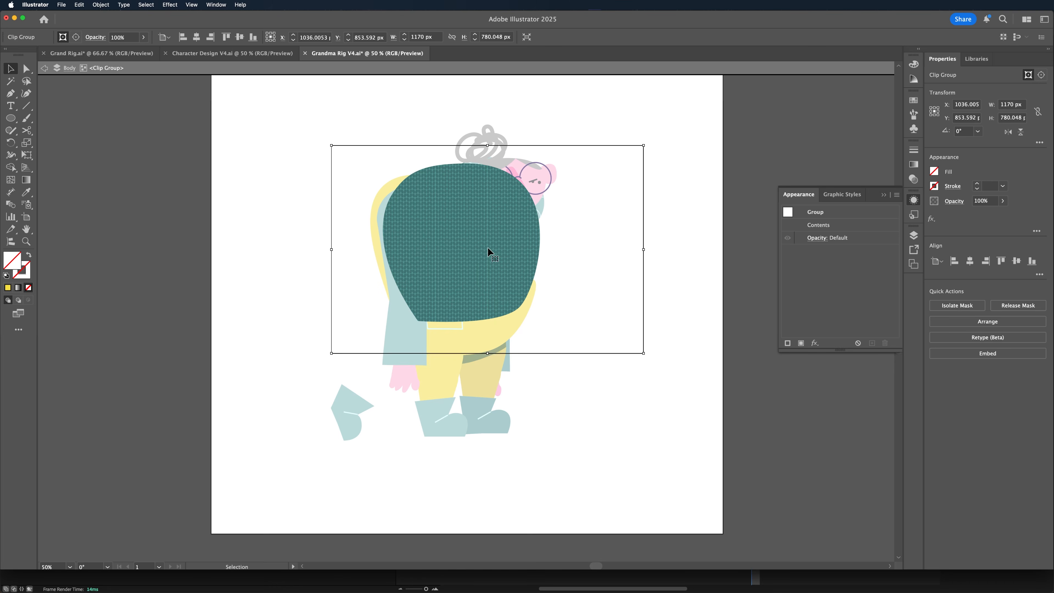
double_click(487, 247)
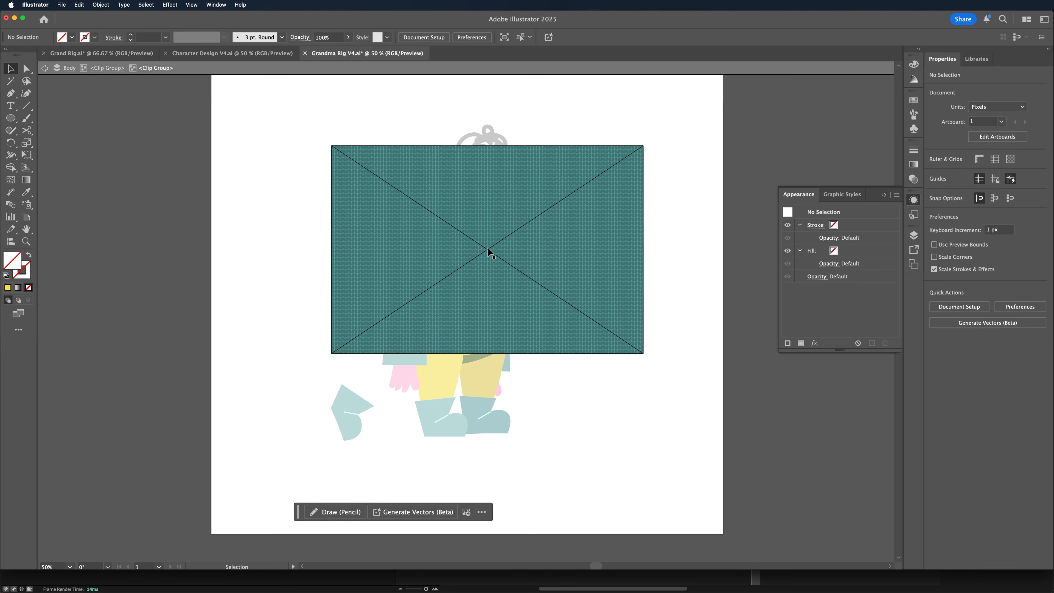
key(super+shift+a)
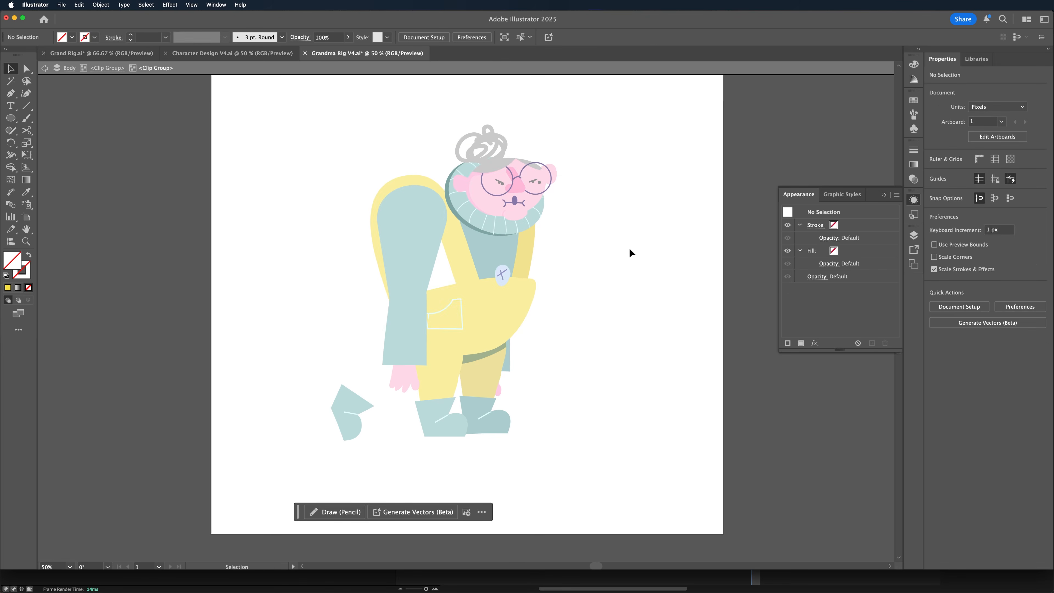
double_click(630, 253)
scroll(279, 193, right, 1)
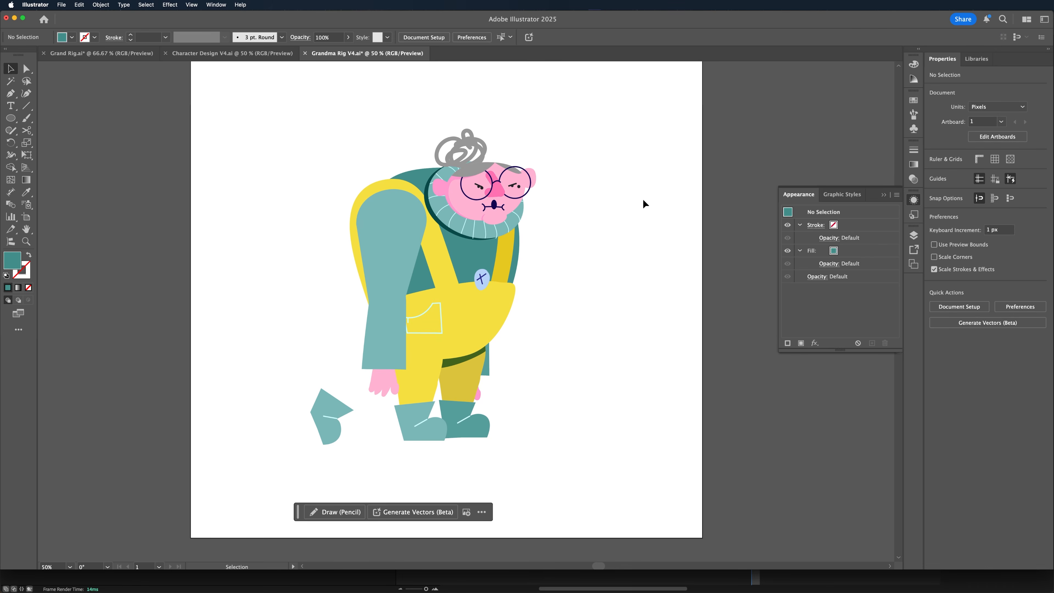
- Switch to After Effects, import Grandma Rig V4.ai as a composition with Layer Size footage dimensions, and open that composition
drag(247, 163, 247, 167)
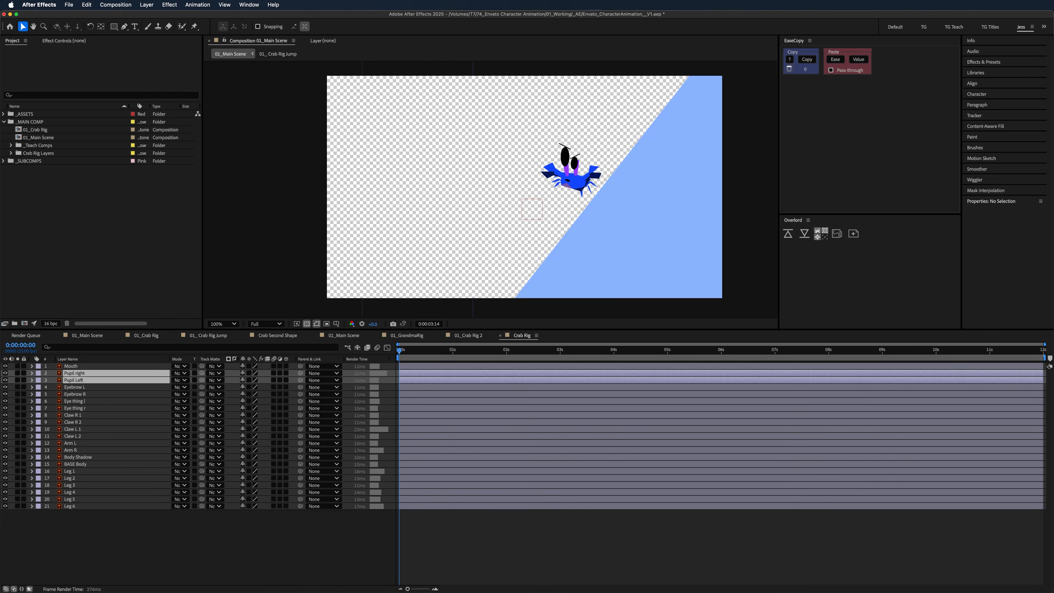
drag(447, 332, 92, 127)
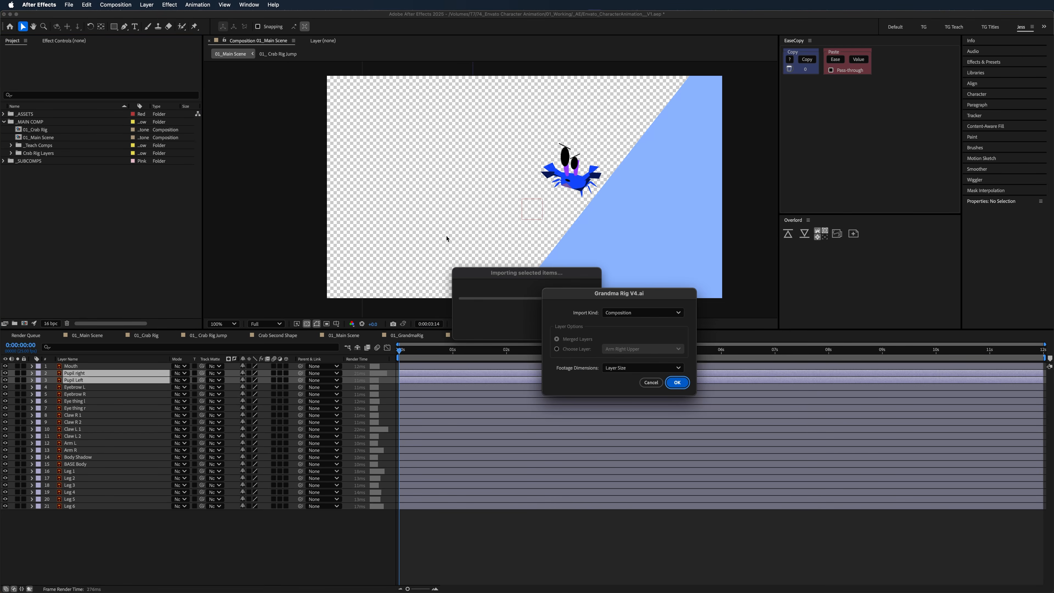
click(677, 383)
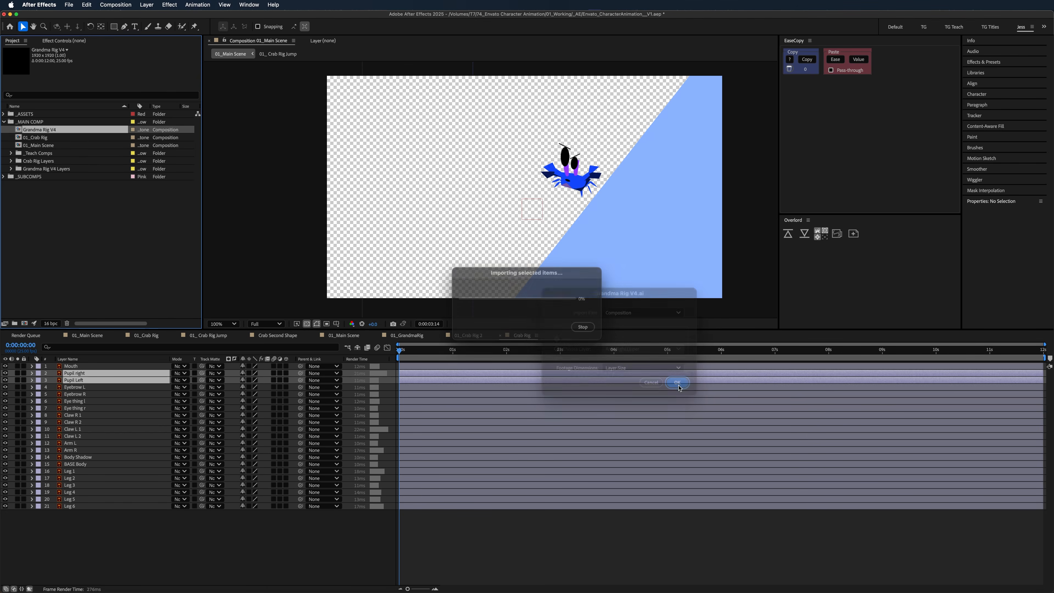
double_click(76, 161)
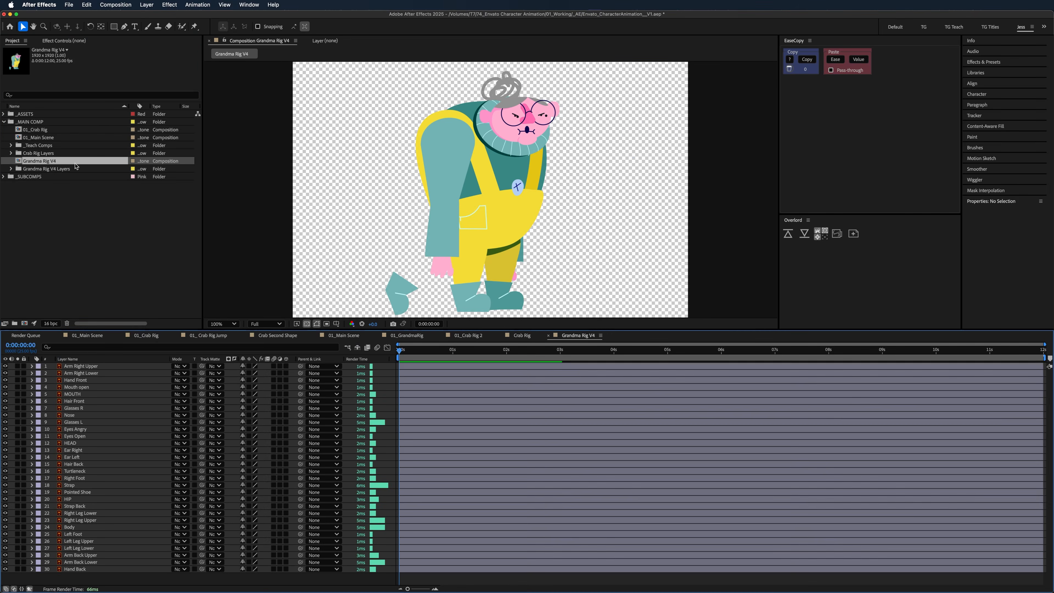
- Convert all the imported Illustrator layers in the Grandma Rig V4 composition to shape layers with Create Shapes from Vector Layer
drag(592, 245, 595, 222)
drag(591, 266, 597, 216)
click(128, 388)
key(super+a)
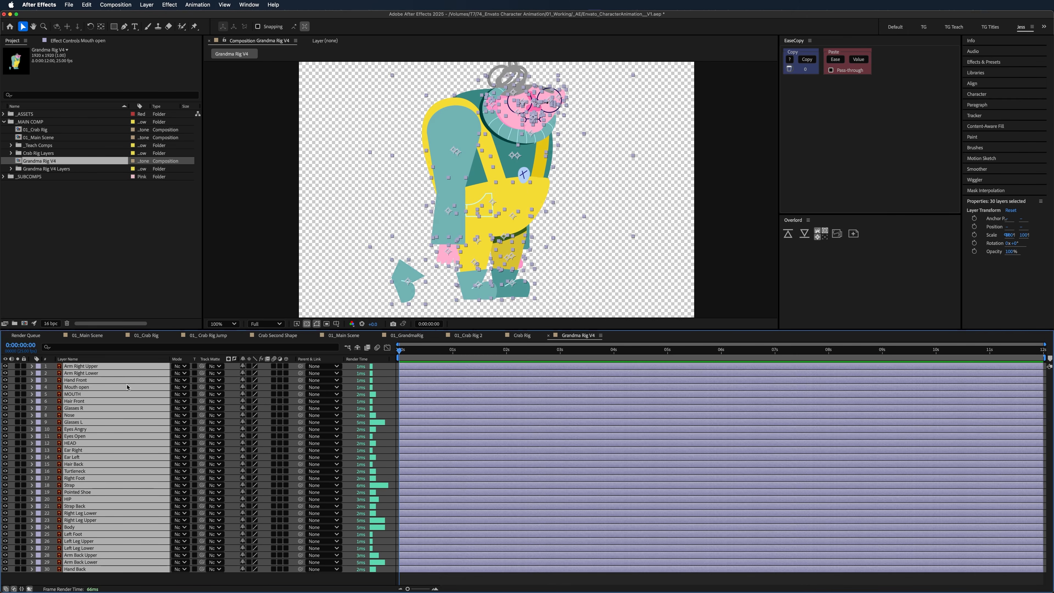
right_click(127, 387)
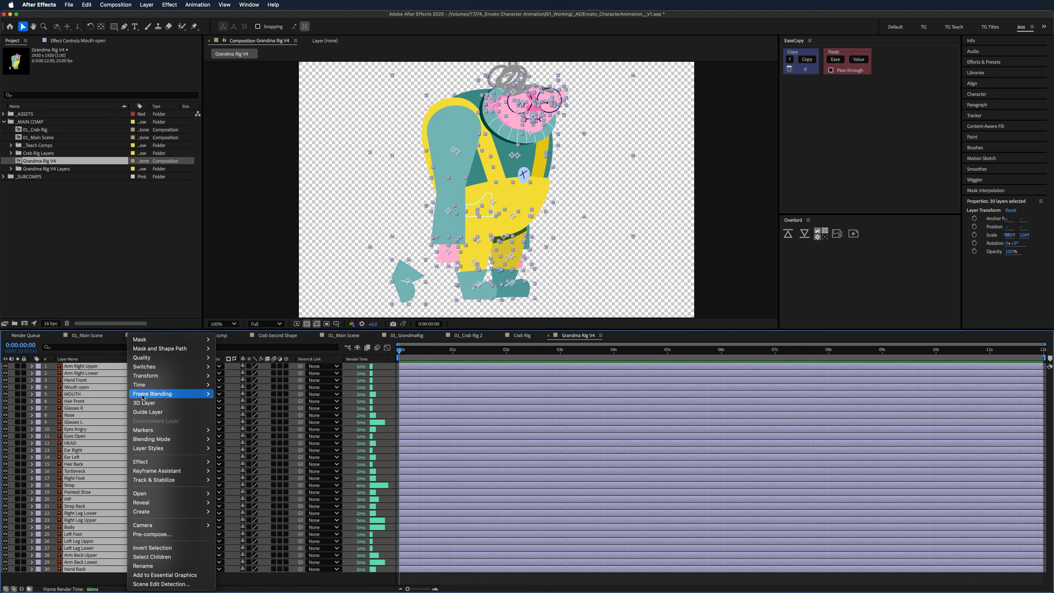
mouse_move(161, 512)
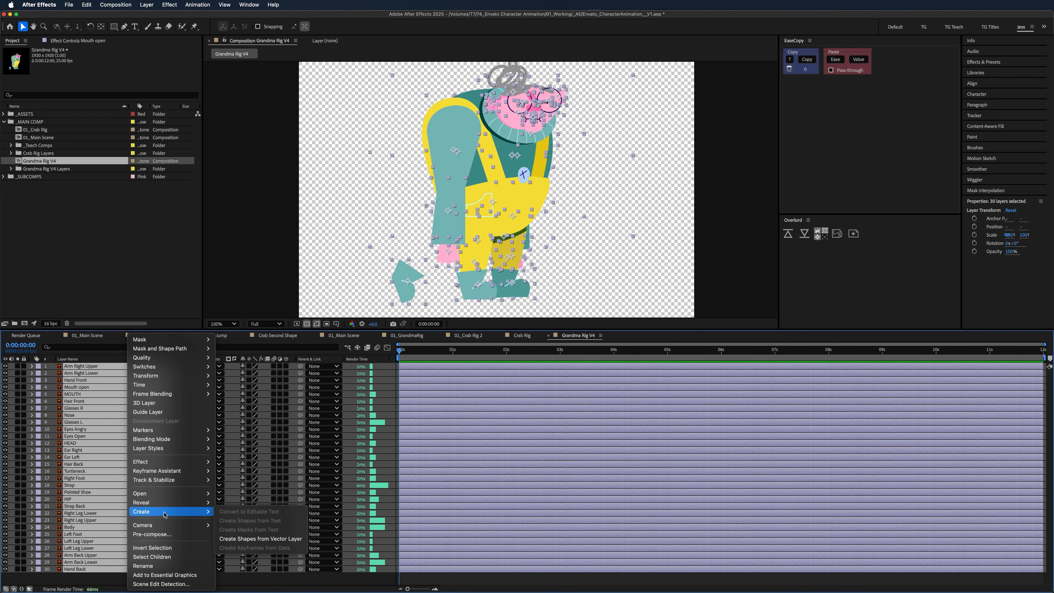
click(232, 538)
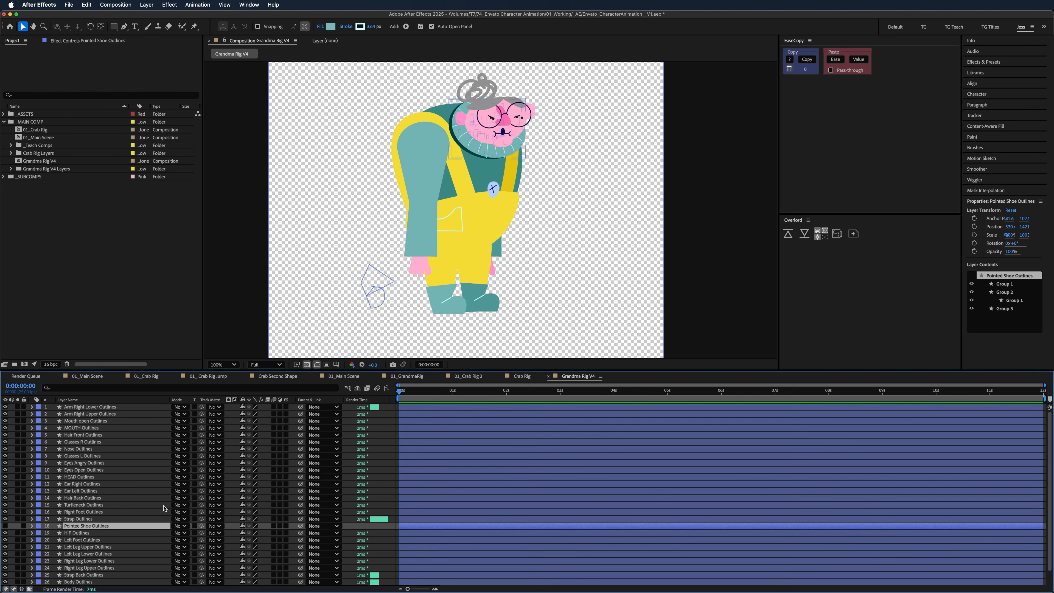
- Move the HIP Outlines layer's anchor point down to the lower middle of the hips
click(492, 224)
click(101, 26)
click(127, 61)
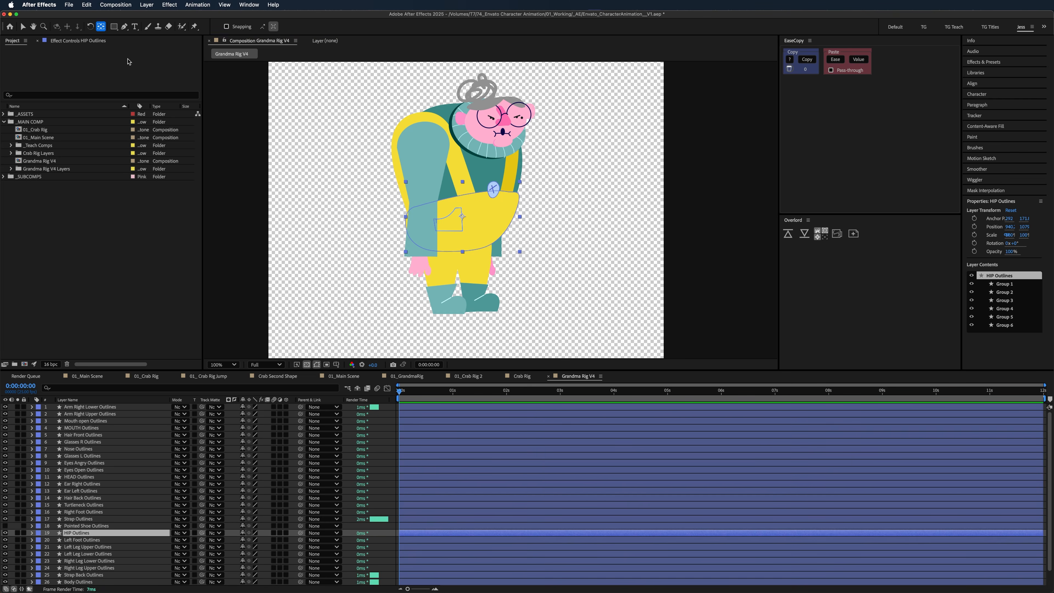
click(463, 218)
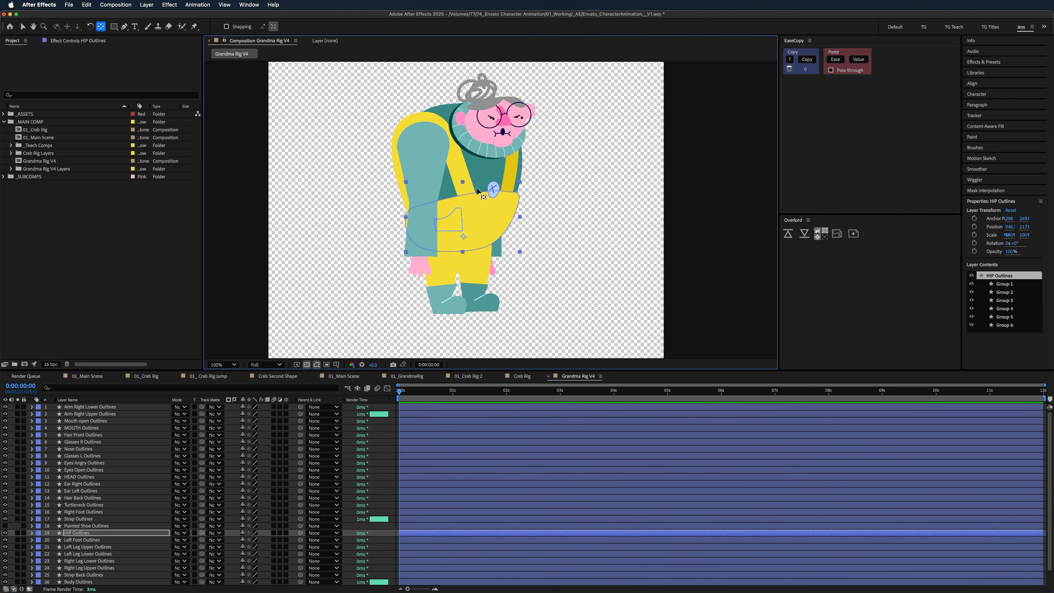
- Move the Body Outlines layer's anchor point down to the waist, near the bottom of the body shape
click(484, 179)
scroll(182, 452, down, 2)
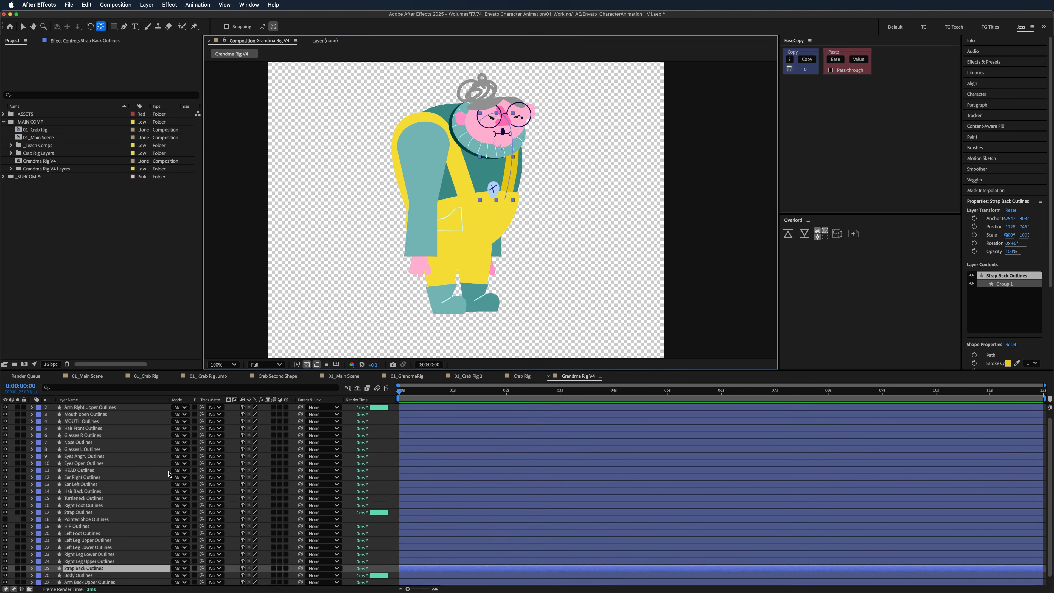
click(92, 569)
drag(483, 173, 467, 211)
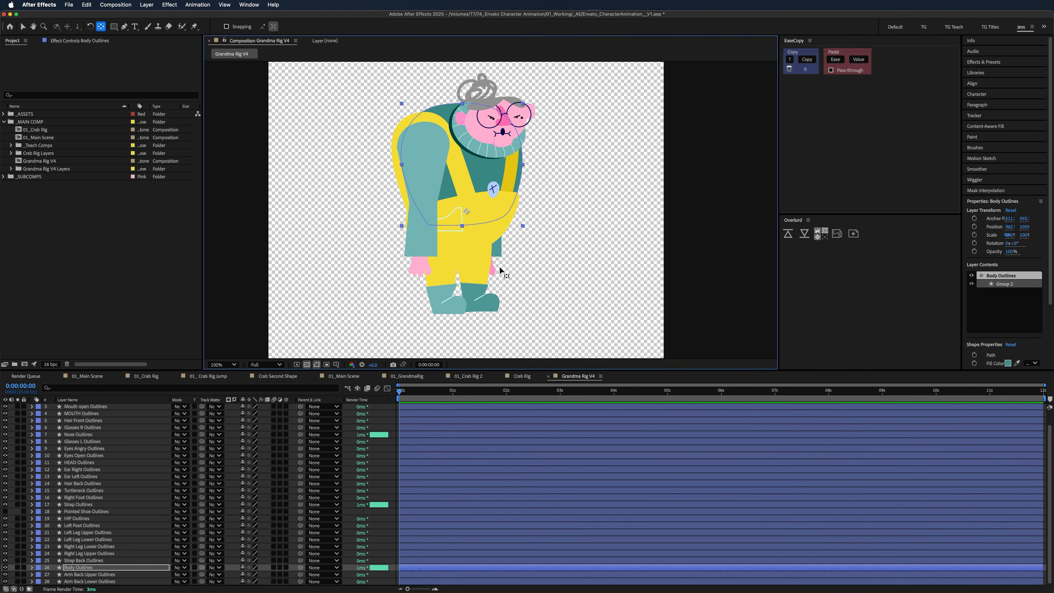
- Test the Body Outlines layer's rotation about its new anchor point and undo the rotation
drag(580, 278, 581, 265)
key(period)
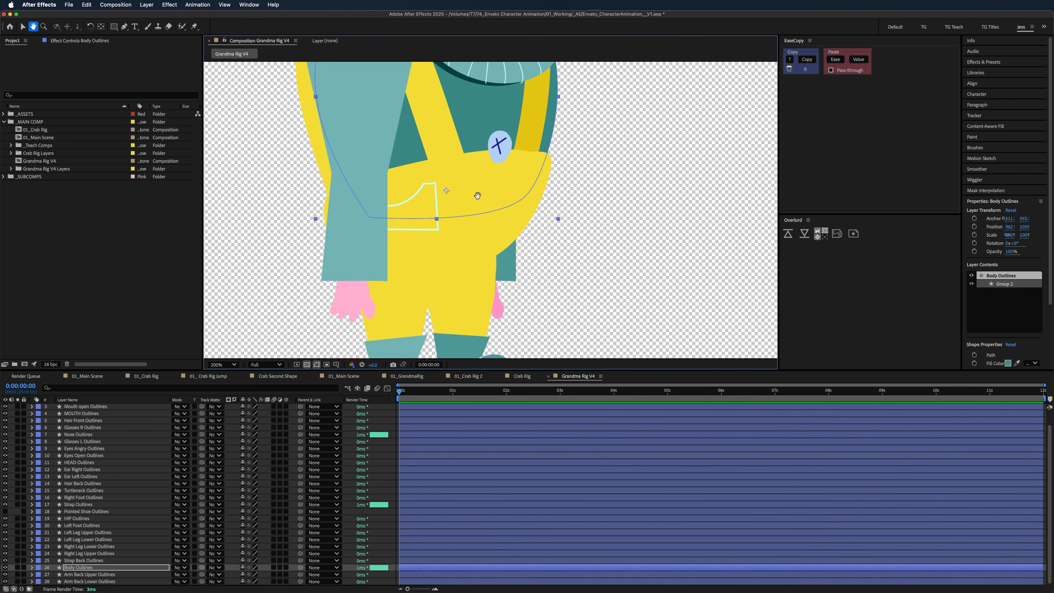
drag(478, 193, 488, 371)
drag(488, 247, 485, 174)
drag(472, 279, 460, 256)
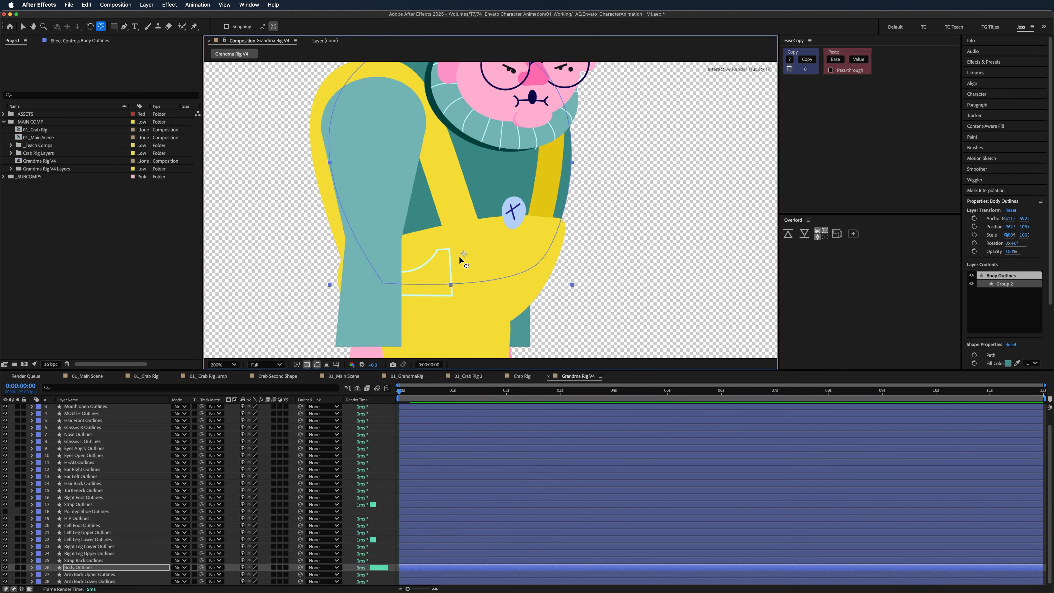
key(r)
drag(251, 575, 266, 575)
key(super+z)
- Select the HIP Outlines layer and examine the upper body, legs and layer list around it
drag(499, 315, 502, 275)
click(532, 250)
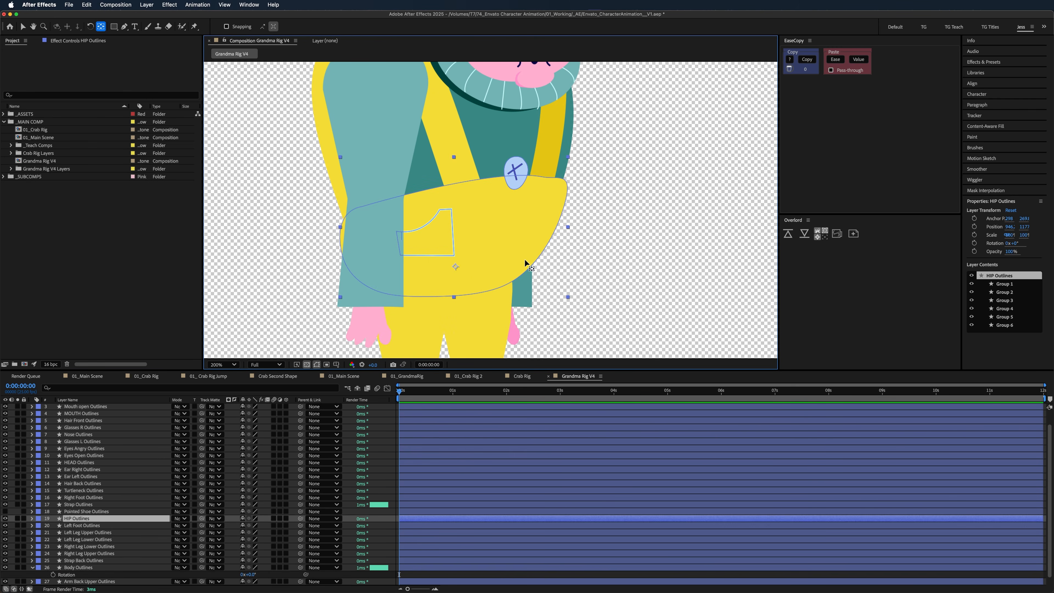
drag(547, 171, 529, 294)
drag(355, 150, 353, 163)
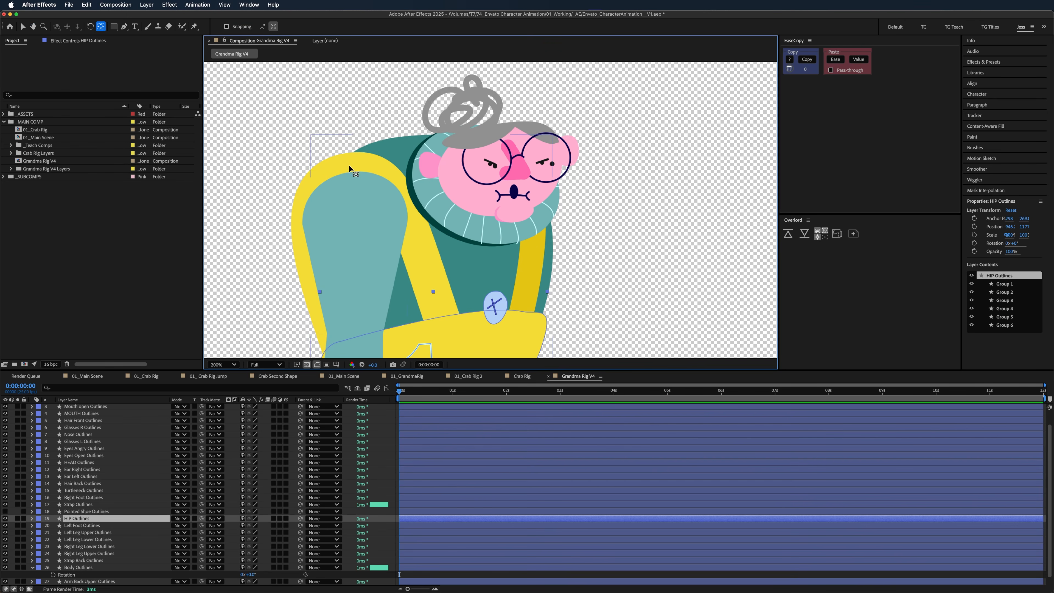
drag(412, 234, 409, 224)
scroll(99, 519, down, 1)
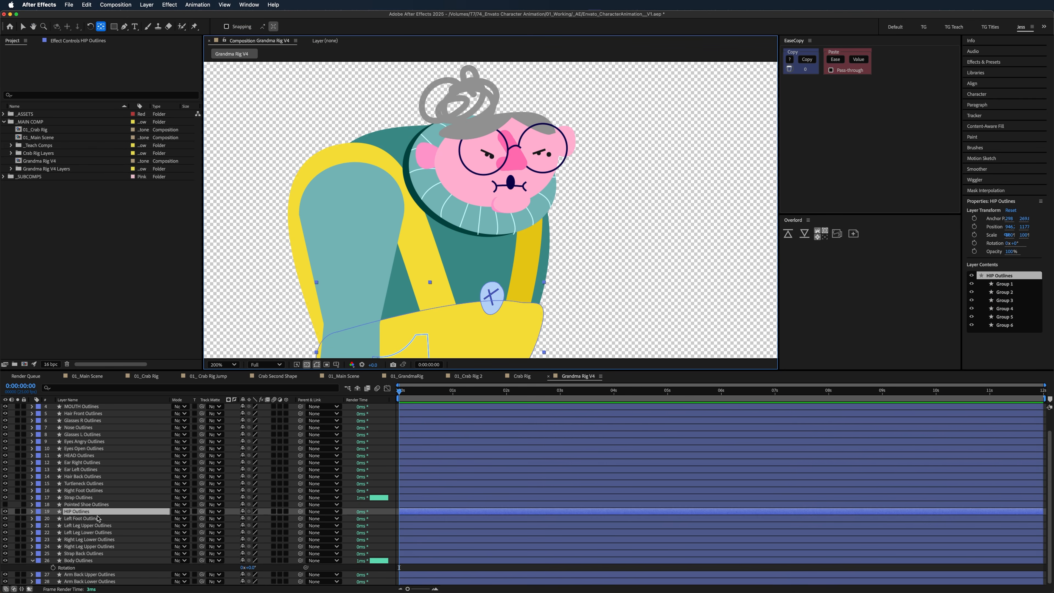
scroll(99, 541, up, 3)
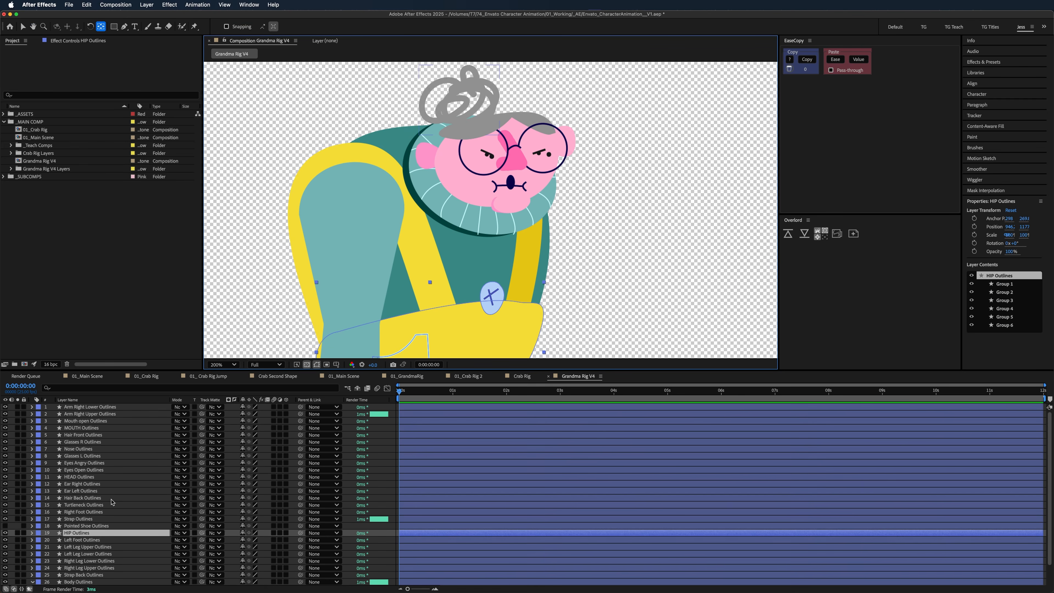
drag(374, 297, 362, 63)
drag(422, 161, 422, 201)
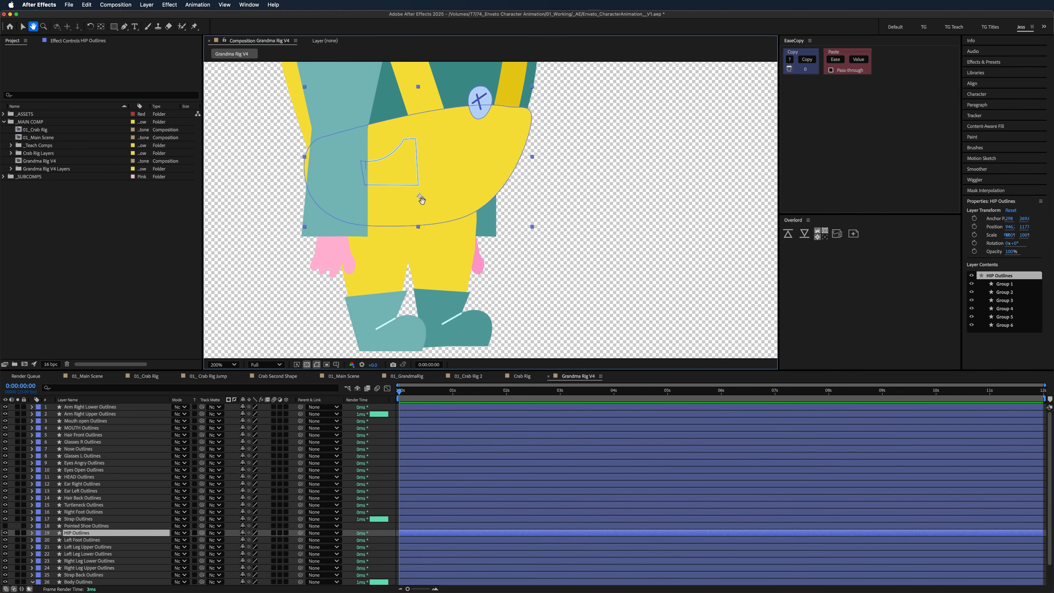
- Move the Left Foot Outlines layer's anchor point up to the ankle, near the top of the boot
key(y)
click(375, 334)
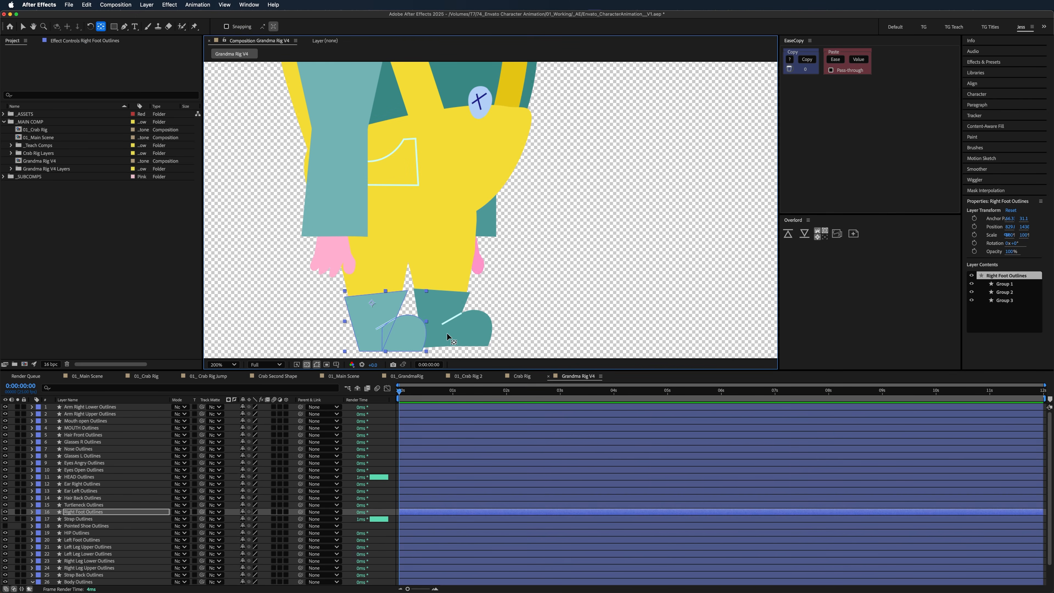
click(450, 336)
drag(450, 311, 440, 302)
key(h)
drag(509, 118, 524, 249)
key(y)
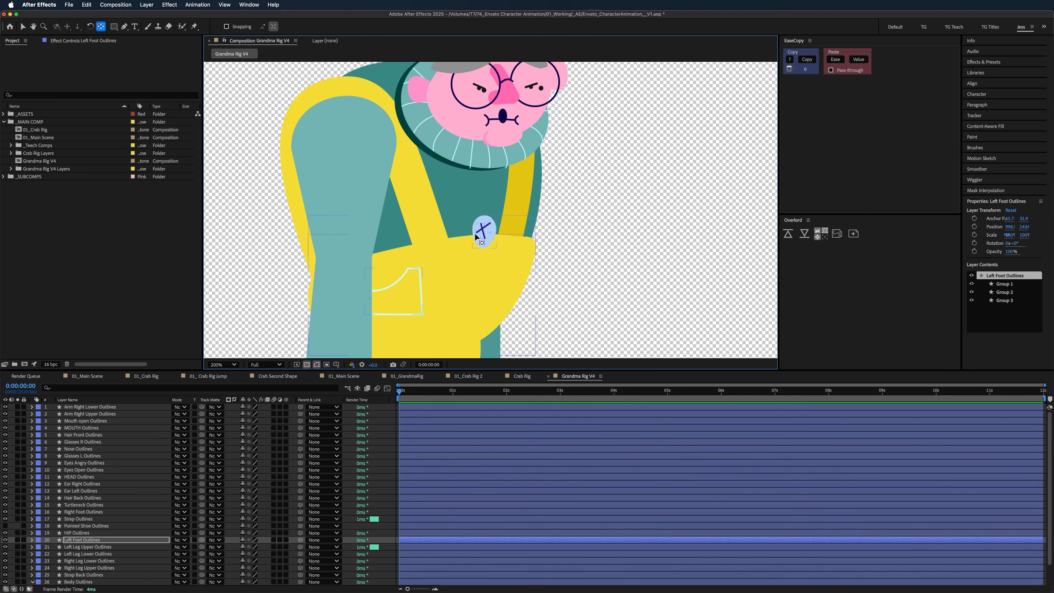
- Pre-compose all face, glasses, ear, hair and neck layers, Mouth open Outlines through Turtleneck Outlines, into a new composition named HEAD Rig Grandma
scroll(85, 501, down, 2)
scroll(92, 508, up, 2)
click(100, 477)
click(23, 26)
scroll(323, 174, up, 5)
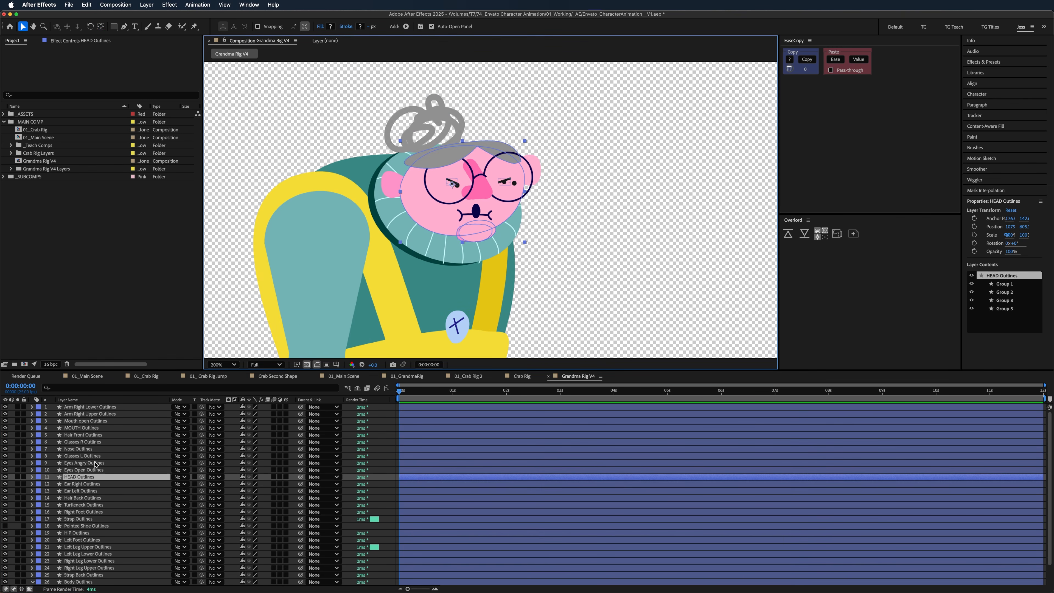
shift+click(102, 435)
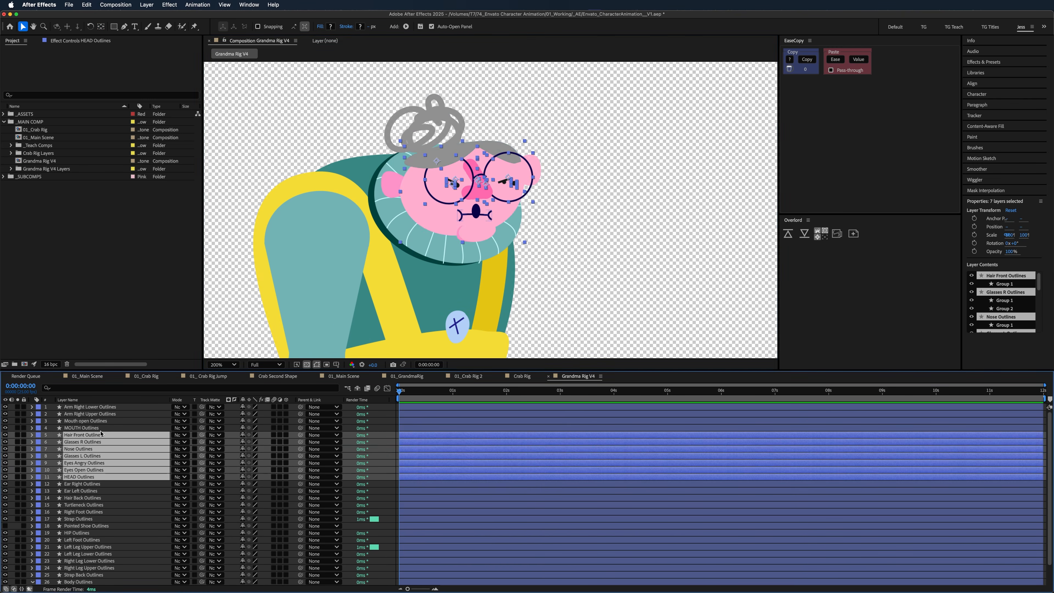
shift+click(101, 428)
shift+click(101, 421)
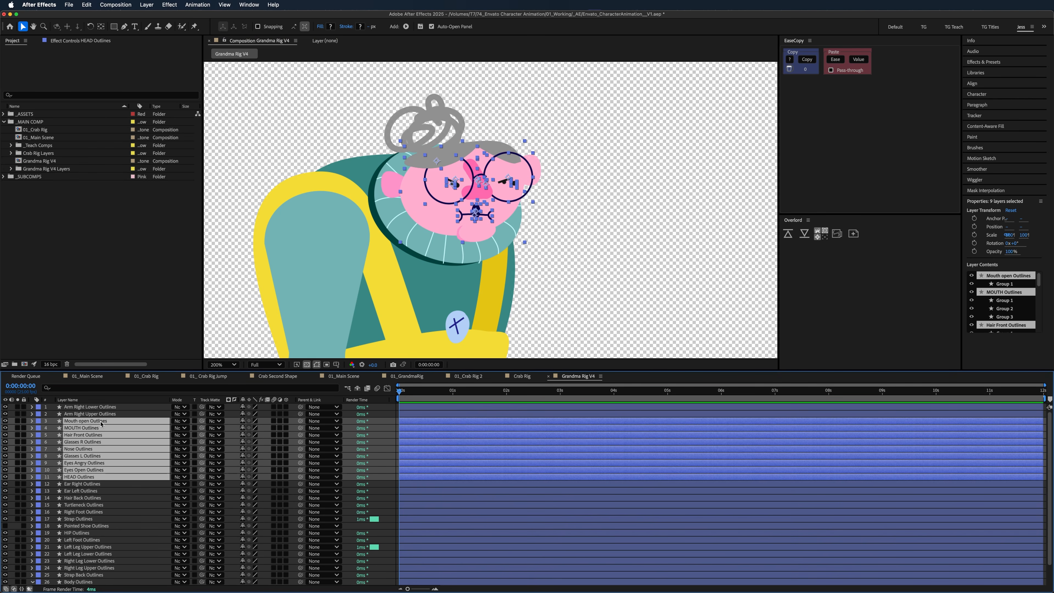
click(6, 421)
click(6, 422)
shift+click(84, 484)
shift+click(86, 491)
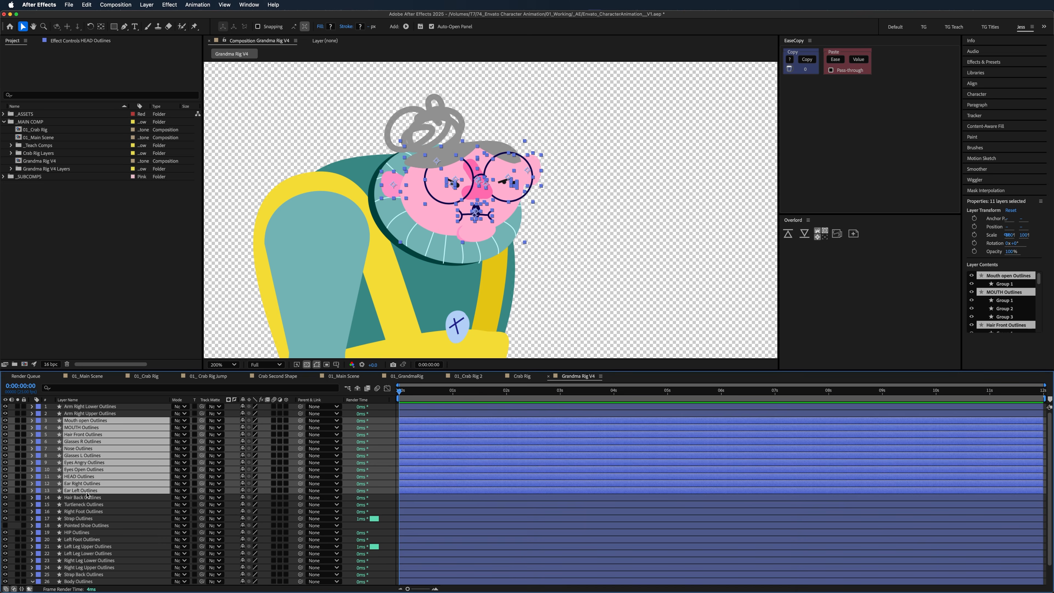
shift+click(88, 497)
shift+click(85, 505)
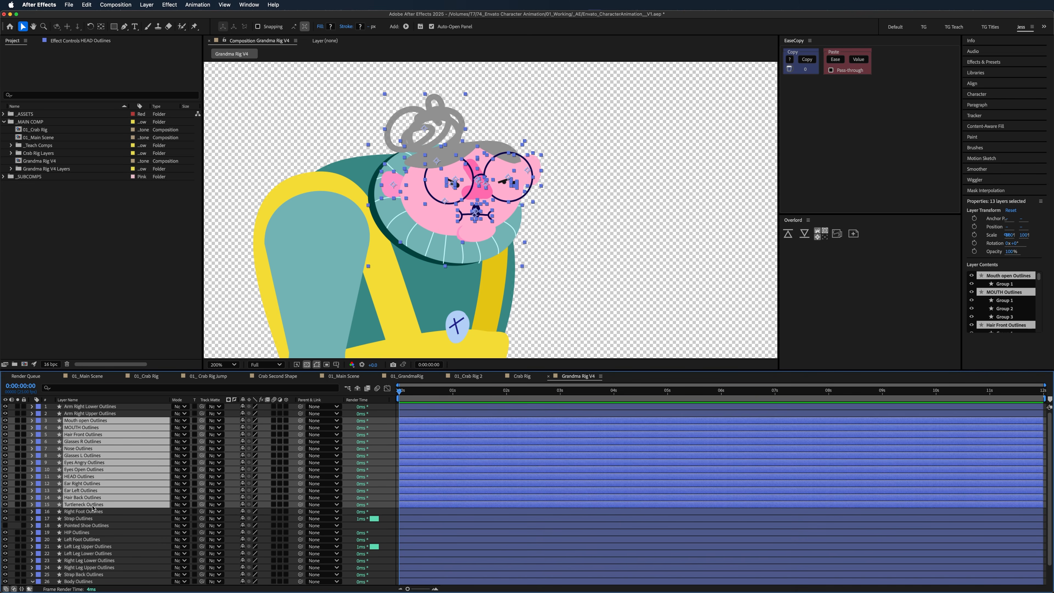
click(5, 505)
click(6, 505)
right_click(127, 498)
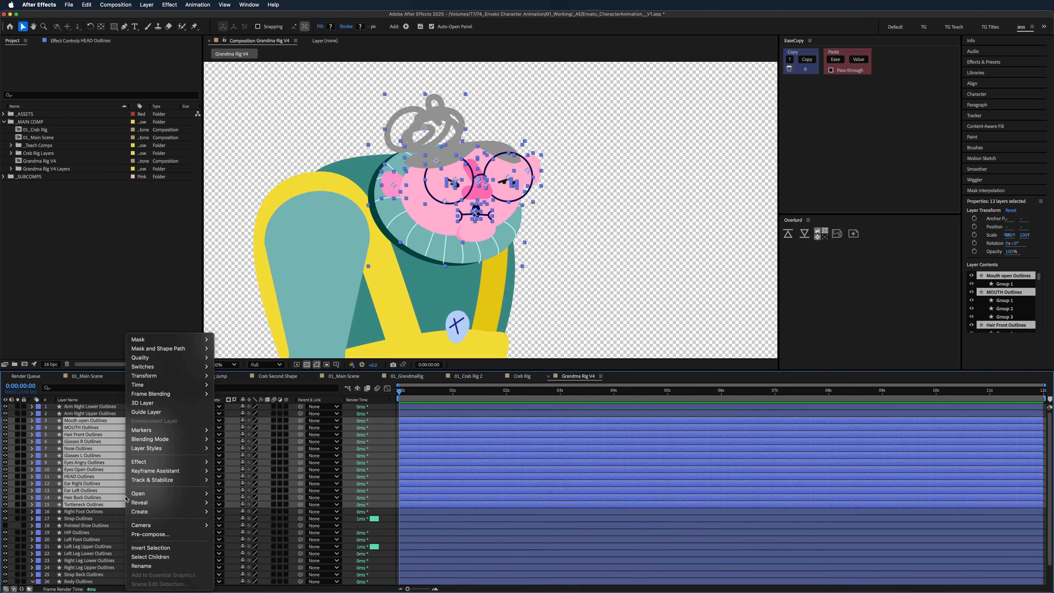
click(149, 534)
text(HEAD Rig Grandma)
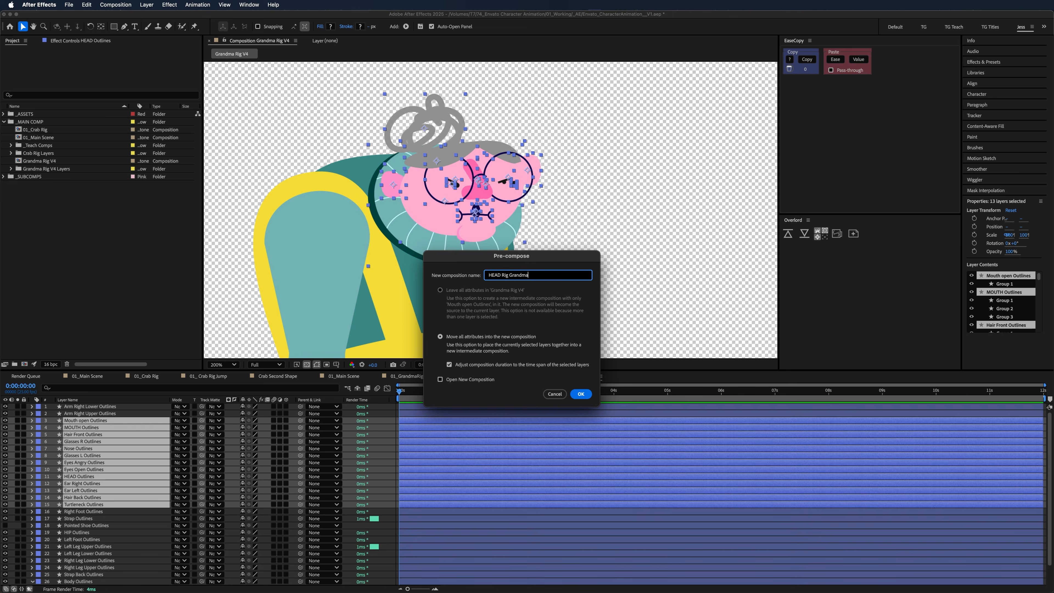
key(Return)
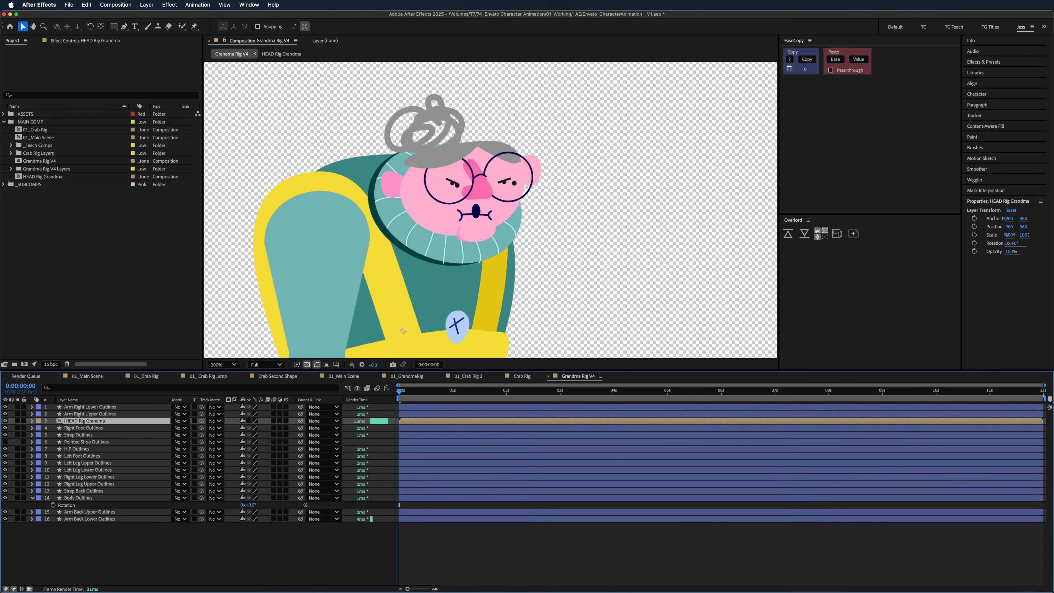
- Parent the Body Outlines layer to the HIP Outlines layer
scroll(395, 210, down, 5)
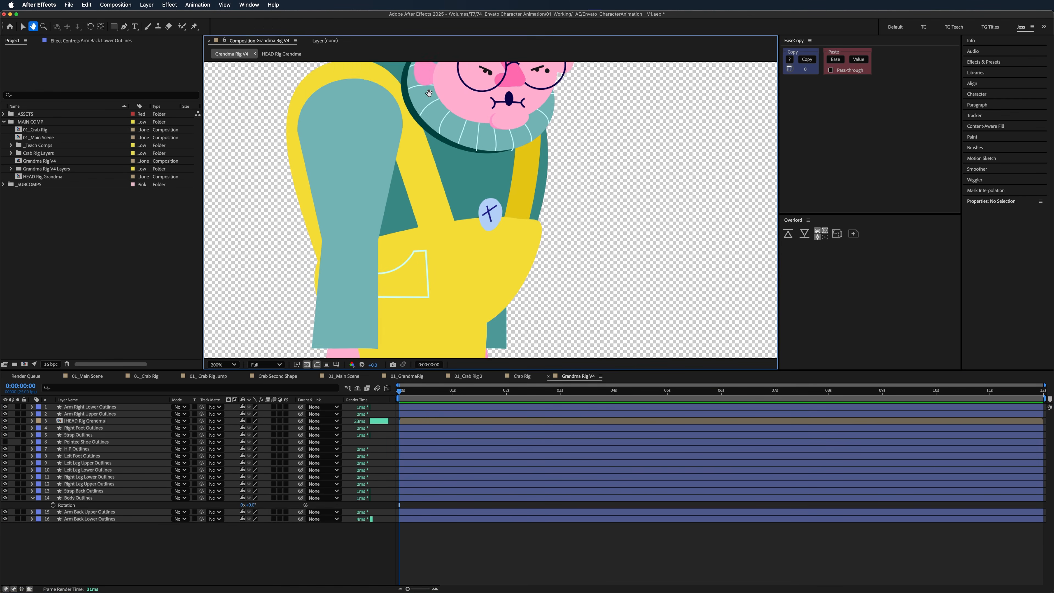
click(98, 429)
drag(400, 244, 390, 132)
click(95, 436)
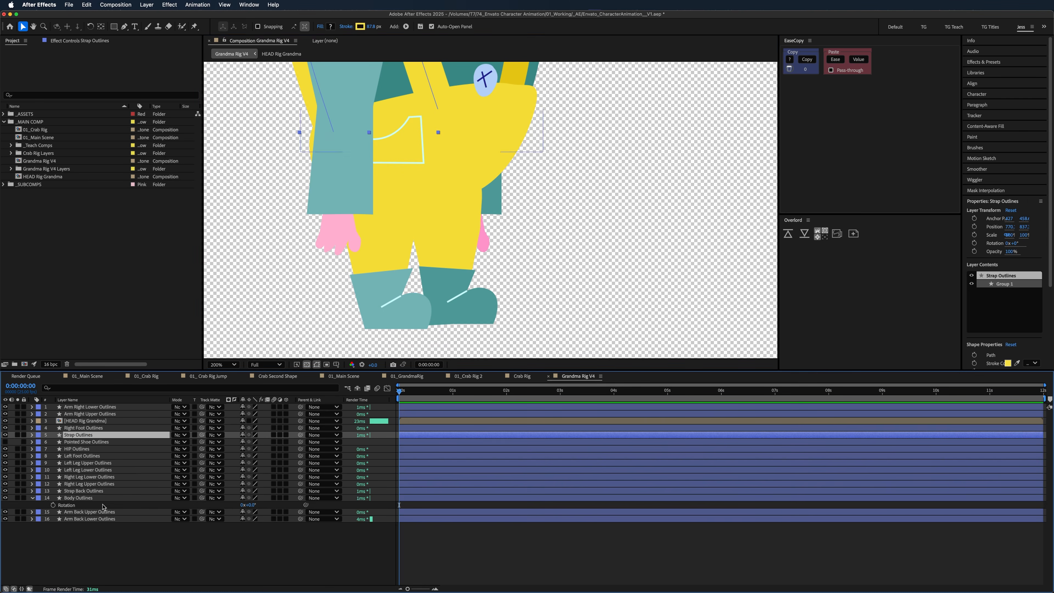
drag(401, 214, 384, 253)
click(89, 421)
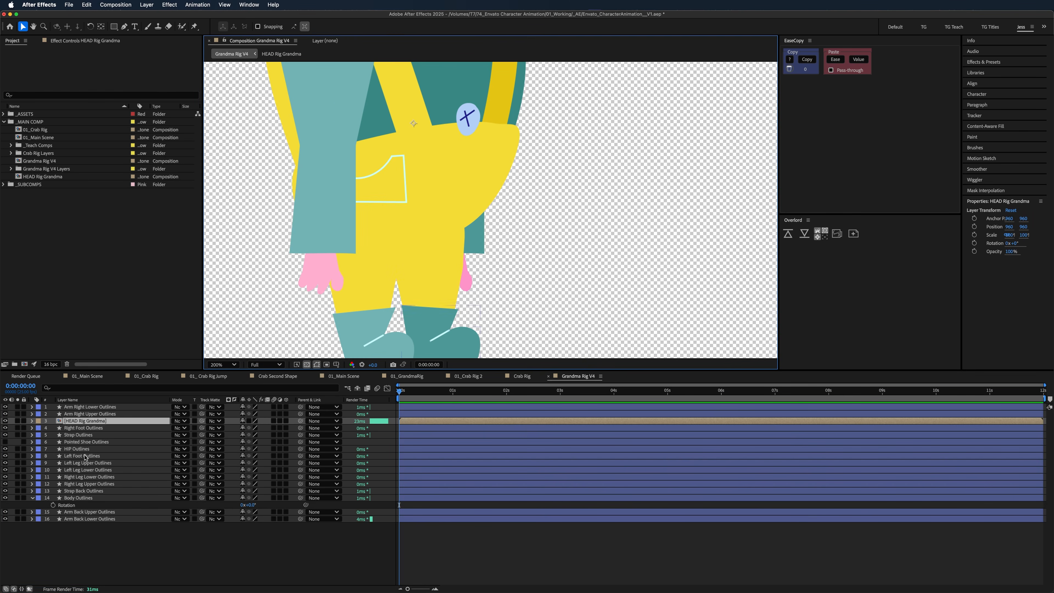
click(82, 498)
drag(301, 501, 77, 449)
- Parent the HEAD Rig Grandma layer to the Body Outlines layer
drag(408, 246, 383, 398)
click(98, 421)
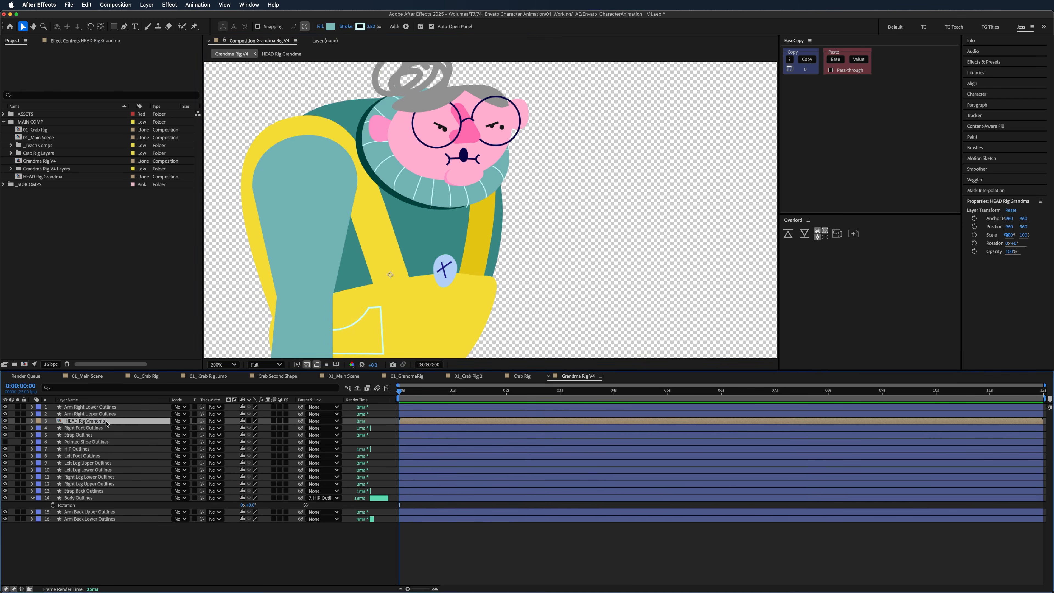
drag(300, 421, 104, 498)
drag(374, 259, 382, 171)
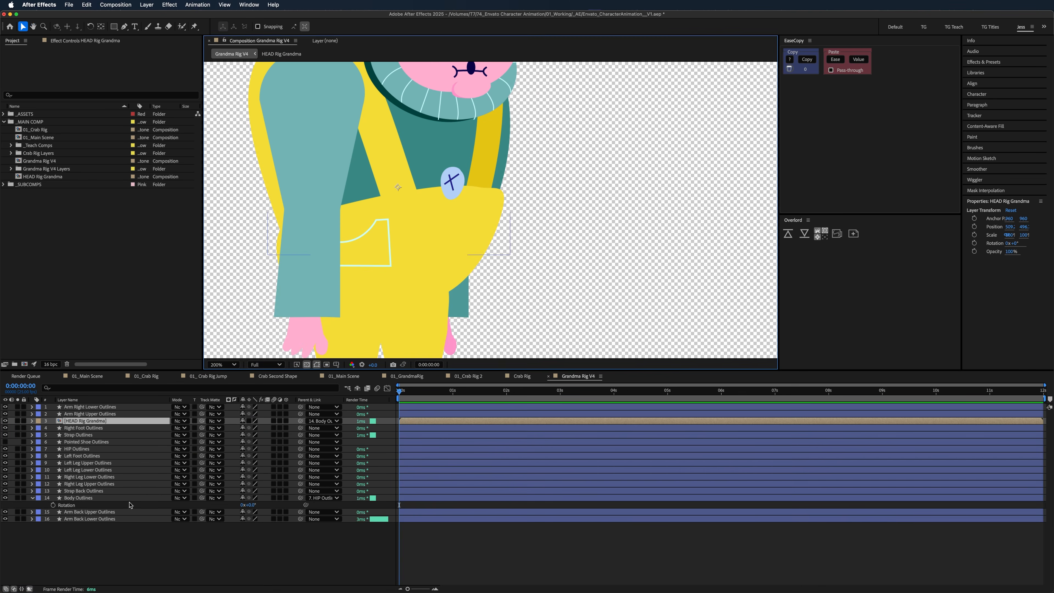
- Move the Pointed Shoe Outlines layer to the end of the layer stack, below Arm Back Lower Outlines
drag(363, 261, 365, 145)
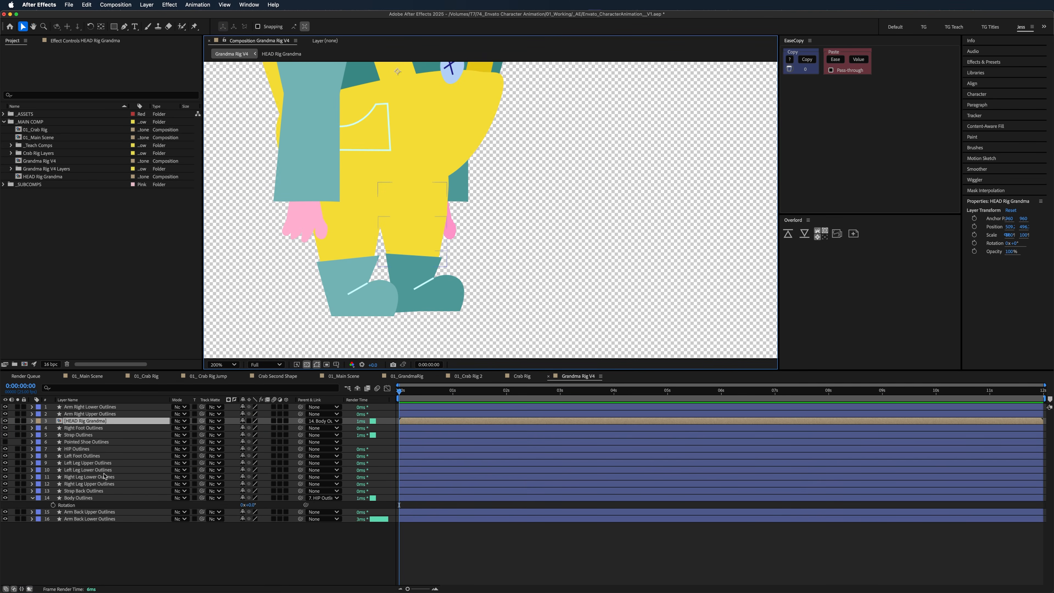
drag(413, 240, 411, 366)
drag(444, 235, 443, 300)
click(108, 449)
drag(104, 442, 93, 528)
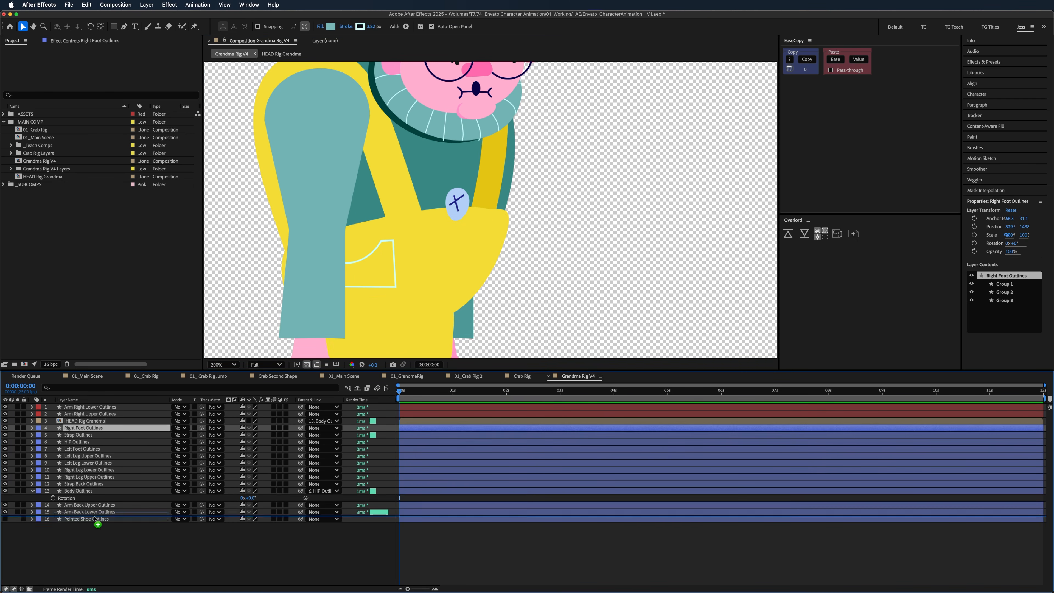
- Colour-label the HIP Outlines layer yellow, the Body Outlines layer light aqua, and the left foot and left leg layers purple
click(38, 435)
click(63, 452)
click(92, 483)
click(95, 455)
shift+click(108, 443)
click(38, 449)
click(54, 516)
- Place Right Foot Outlines directly above the right leg layers and label these three layers green
click(89, 462)
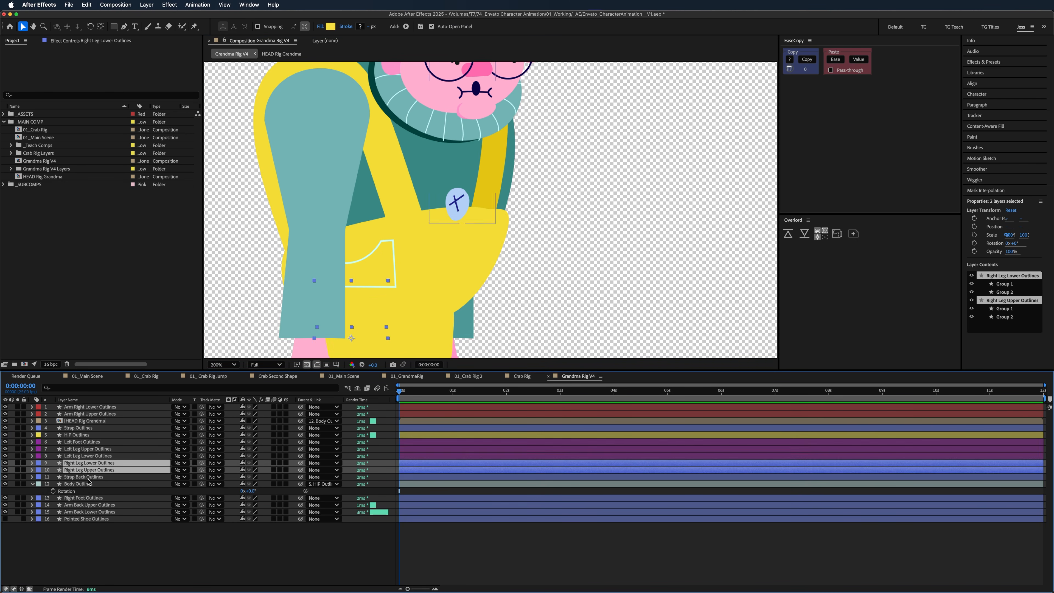
drag(83, 498, 82, 460)
shift+click(82, 477)
click(39, 470)
click(54, 508)
- Label the Arm Back Upper Outlines and Arm Back Lower Outlines layers orange
click(87, 485)
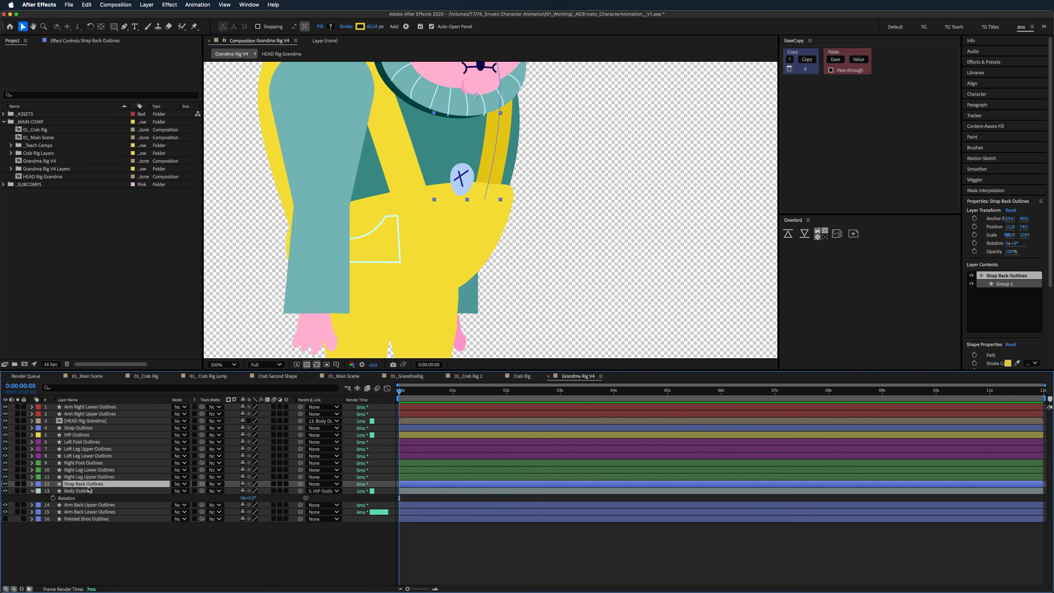
click(89, 505)
shift+click(89, 512)
click(39, 512)
click(58, 525)
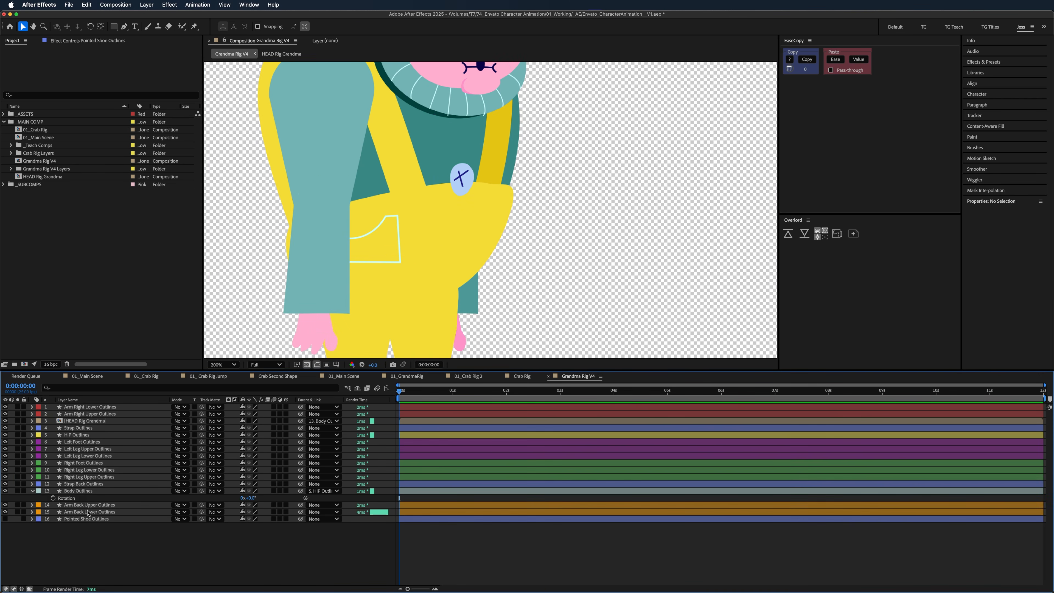
- Reveal the Rotation properties of the Arm Right Lower Outlines and Arm Right Upper Outlines layers
click(85, 420)
drag(382, 214, 372, 232)
key(v)
click(100, 408)
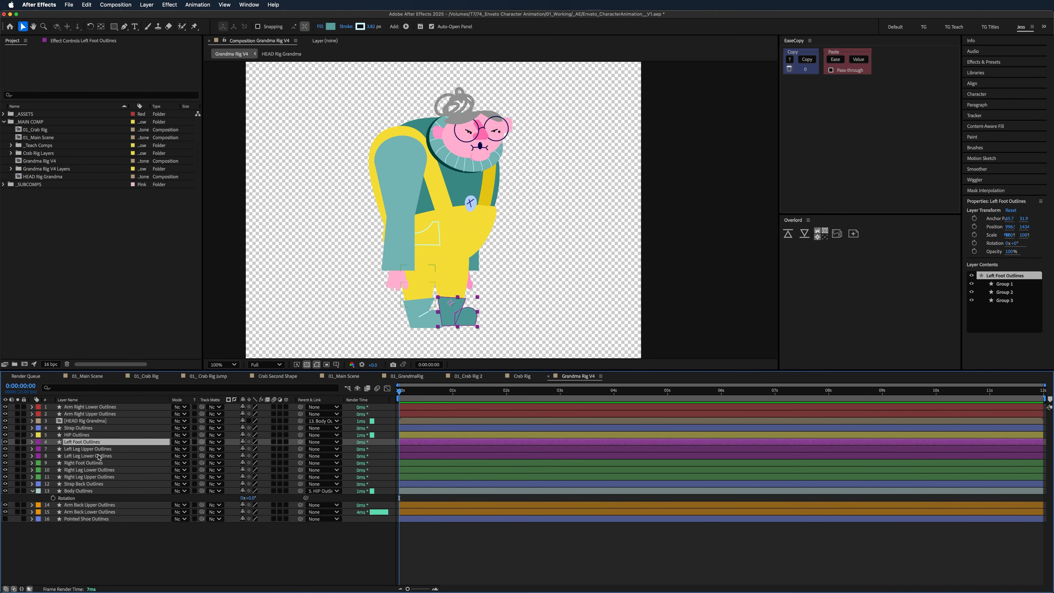
shift+click(102, 414)
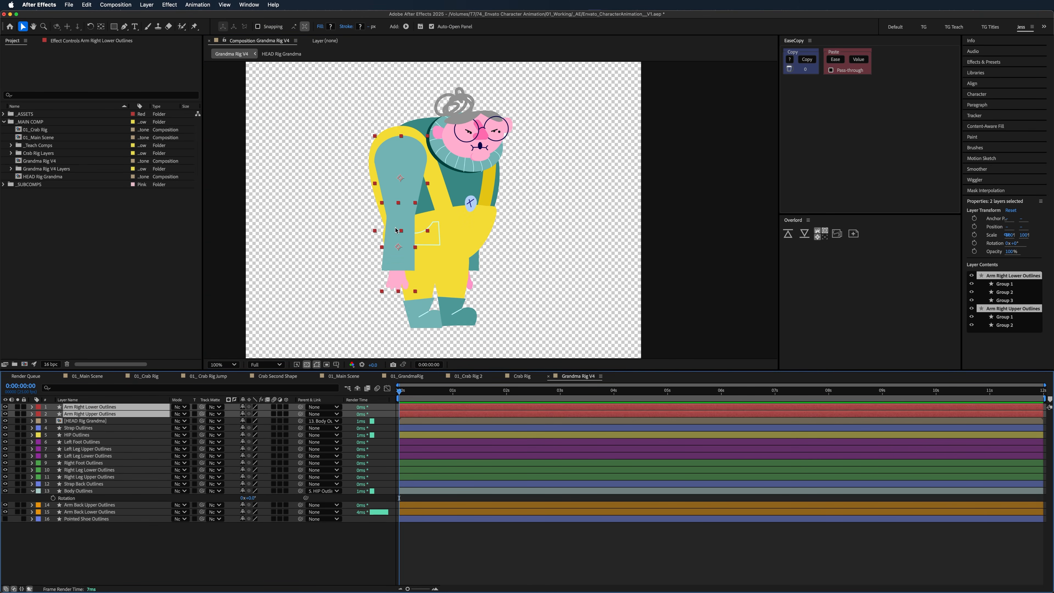
key(r)
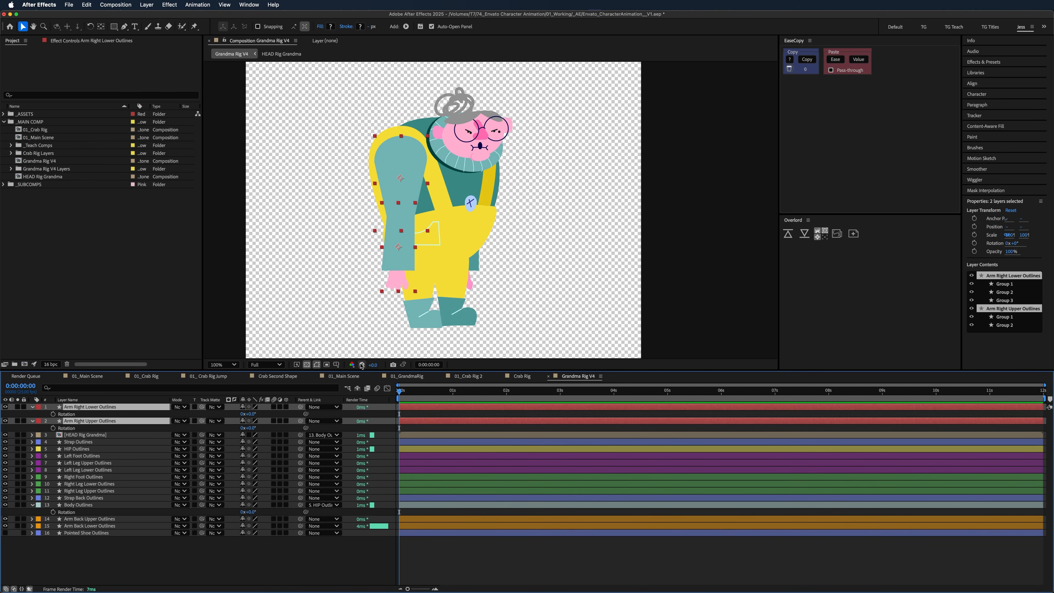
- Try moving the Arm Right Lower Outlines layer away from the upper arm and undo the move
key(super+z)
key(super+shift+z)
key(super+shift+z)
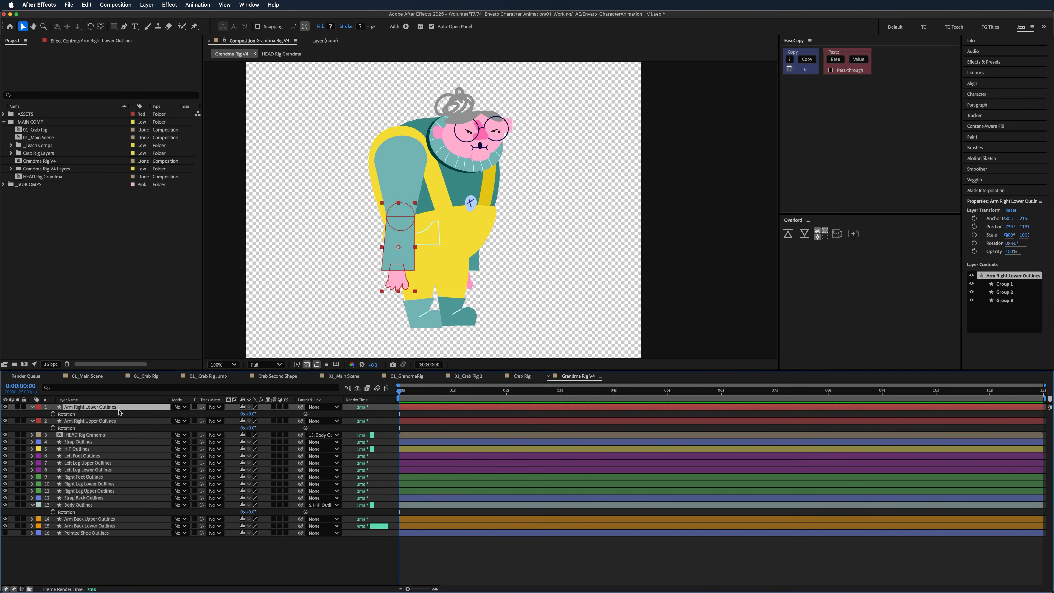
drag(404, 233, 468, 197)
key(super+z)
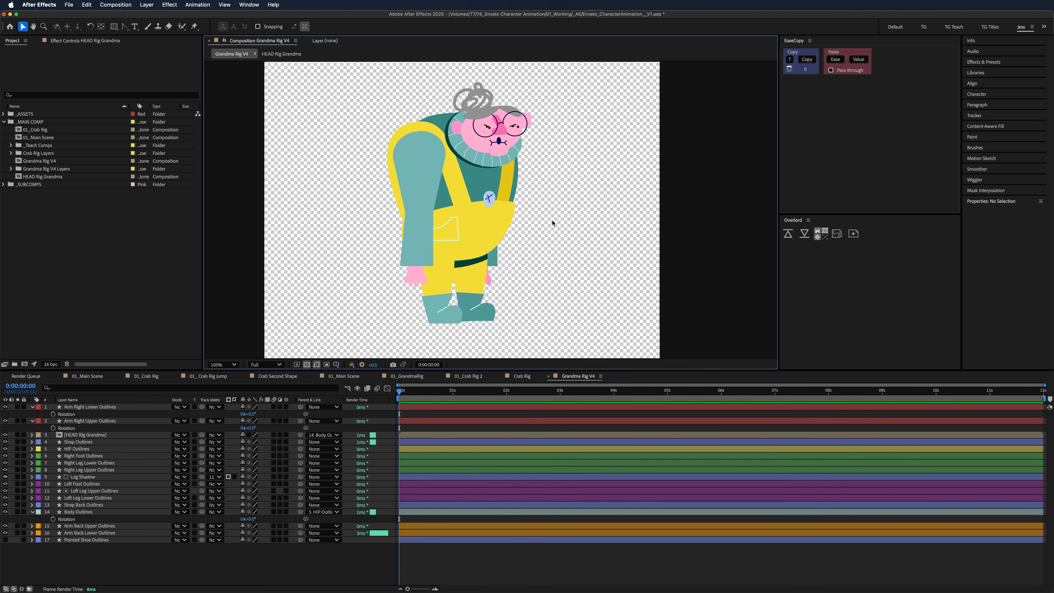
- Hide the HEAD Rig Grandma layer and select the Arm Right Lower and Arm Right Upper Outlines layers
click(105, 436)
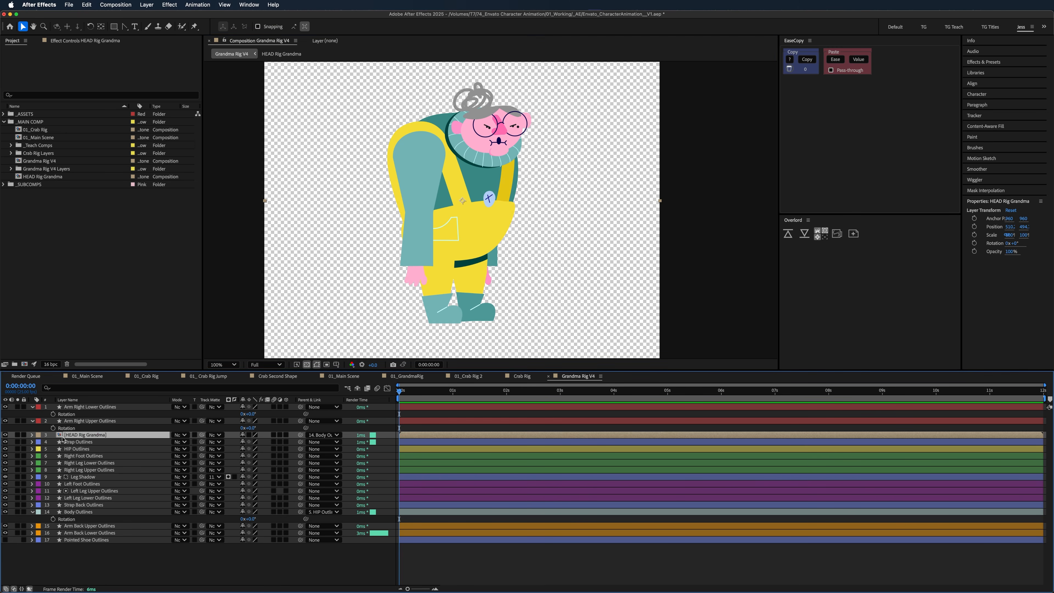
click(5, 435)
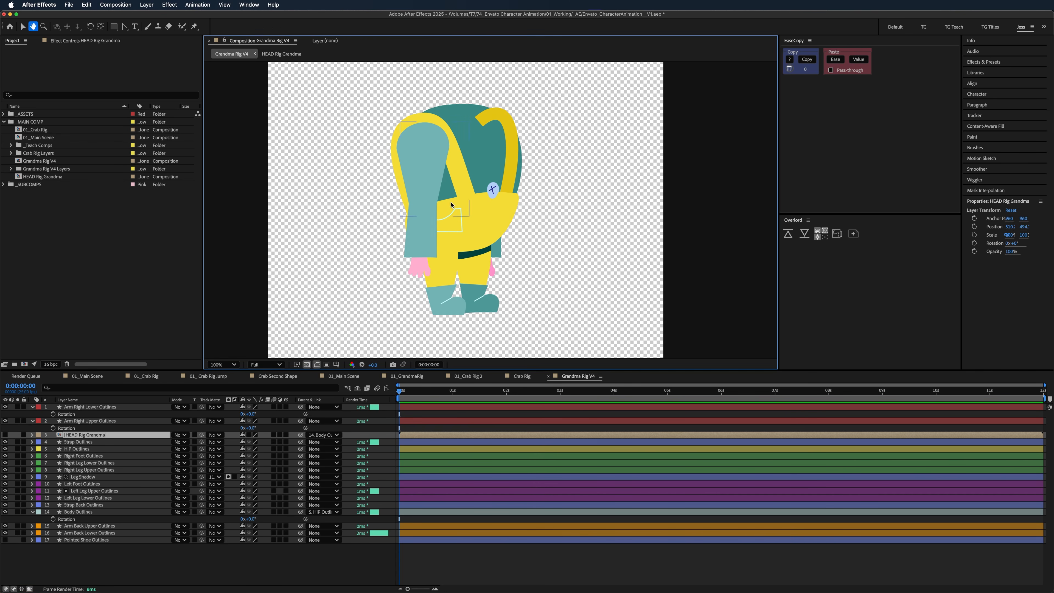
click(434, 202)
shift+click(429, 239)
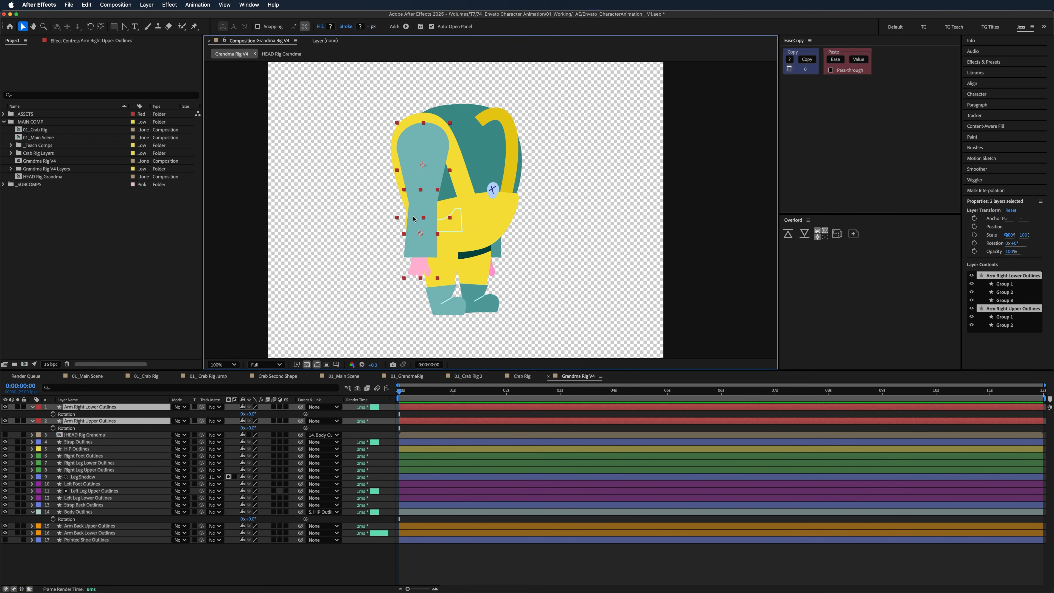
- Open the Limber 2 script panel and widen it until its command names are readable
click(249, 4)
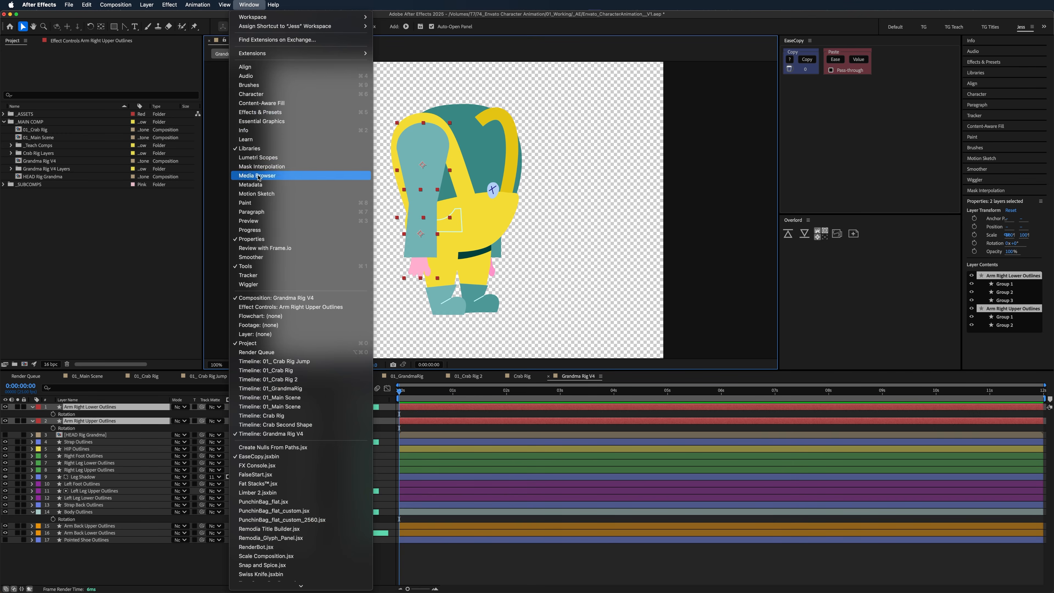
scroll(282, 444, down, 2)
click(281, 452)
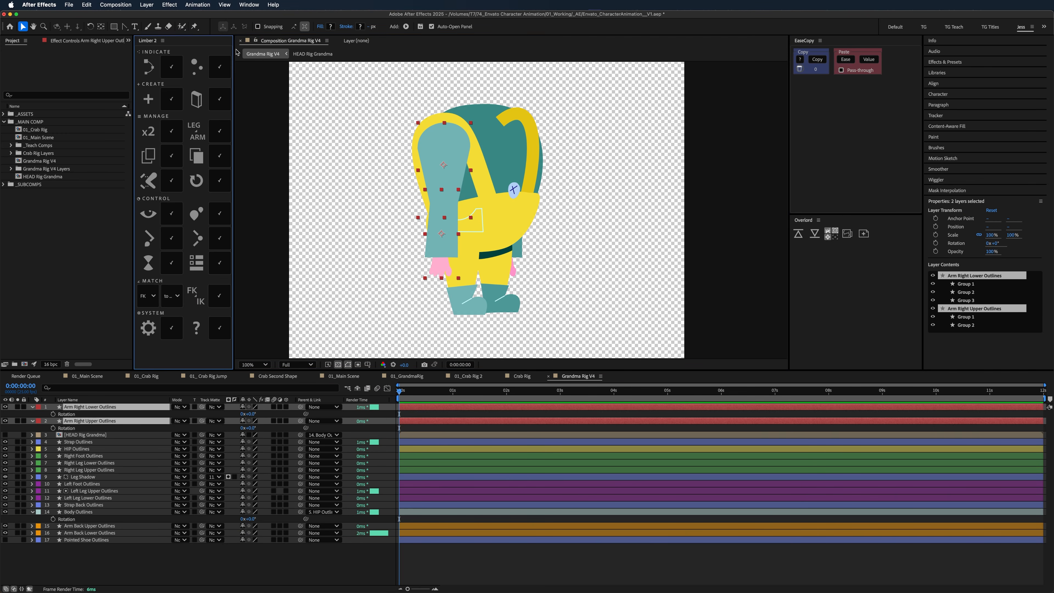
drag(234, 50, 333, 50)
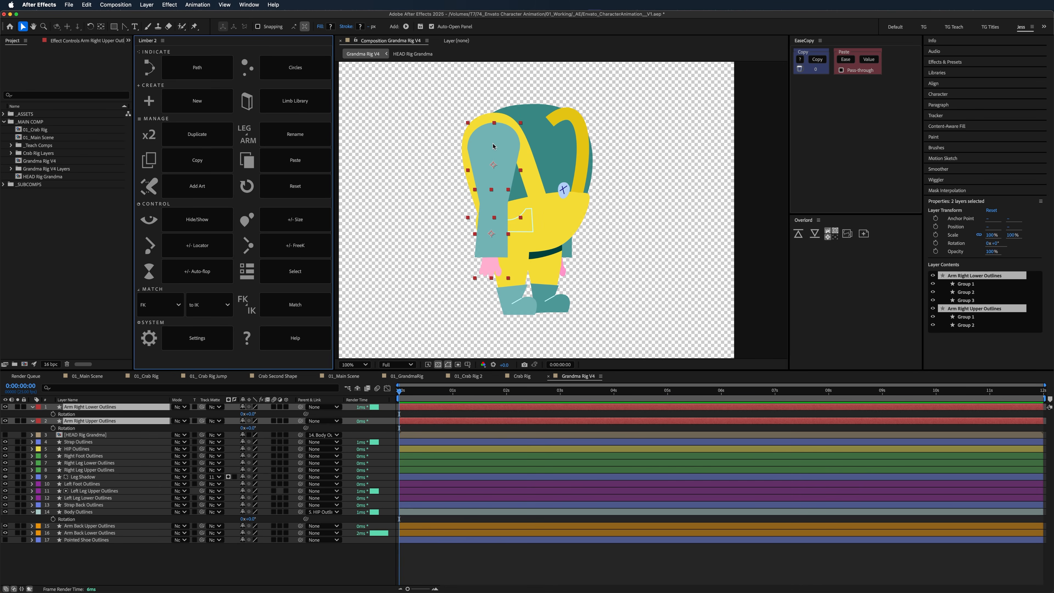
- Solo the Arm Right Lower Outlines and Arm Right Upper Outlines layers
click(420, 106)
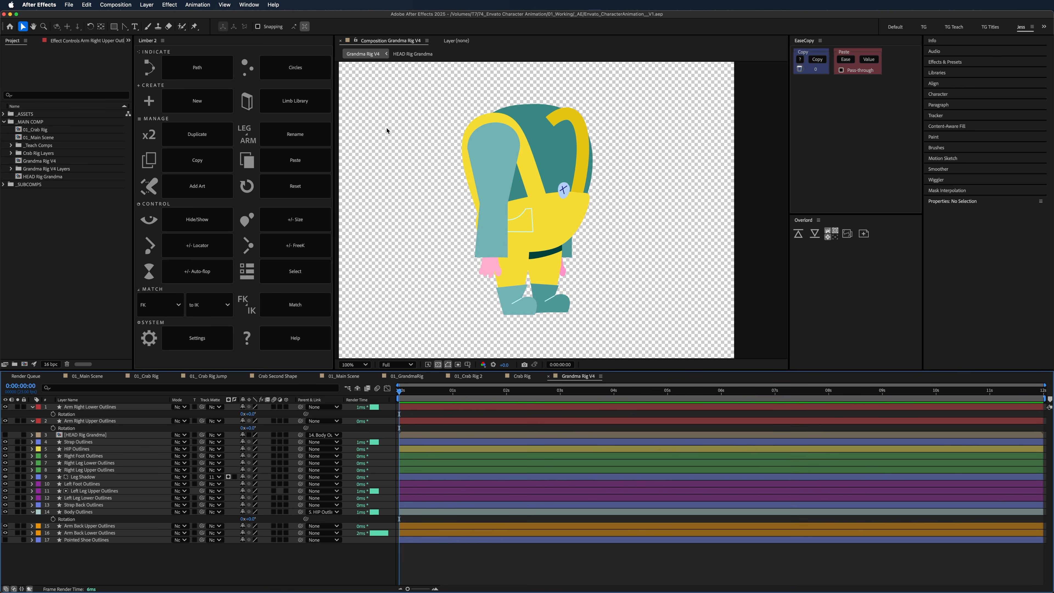
click(481, 208)
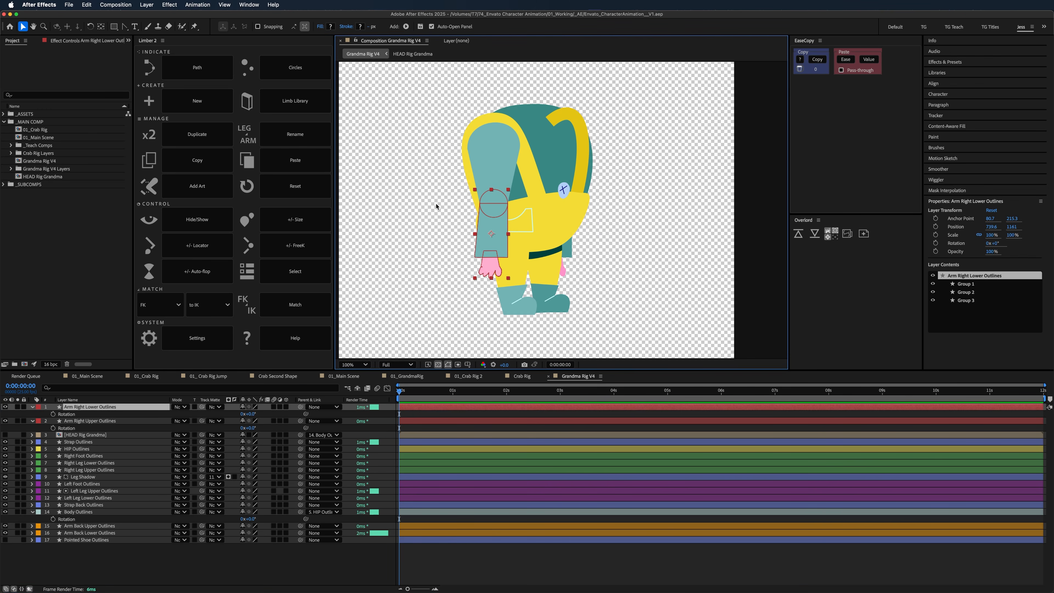
drag(439, 193, 428, 186)
key(v)
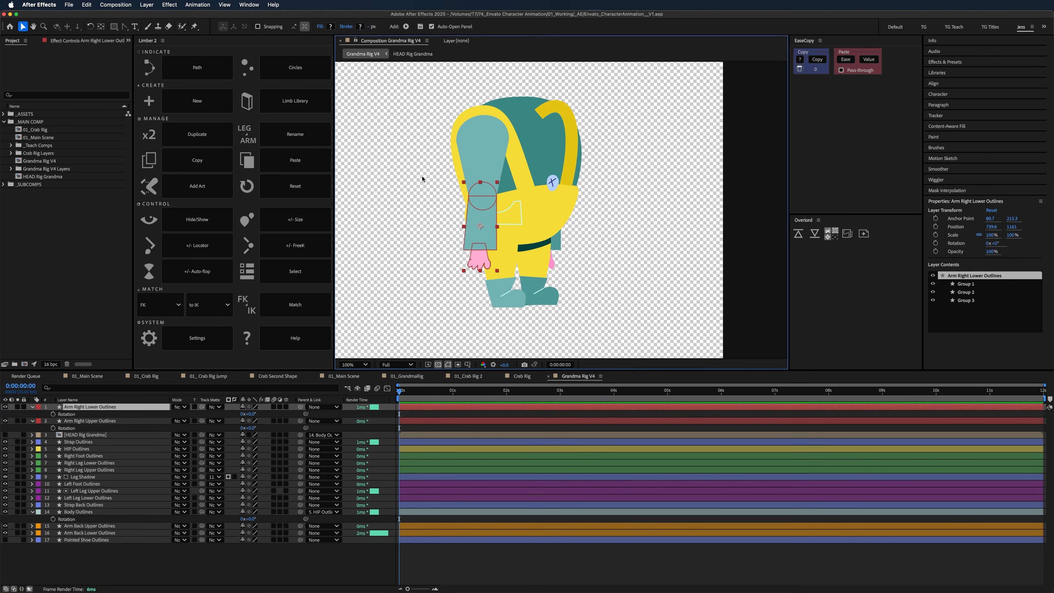
click(293, 67)
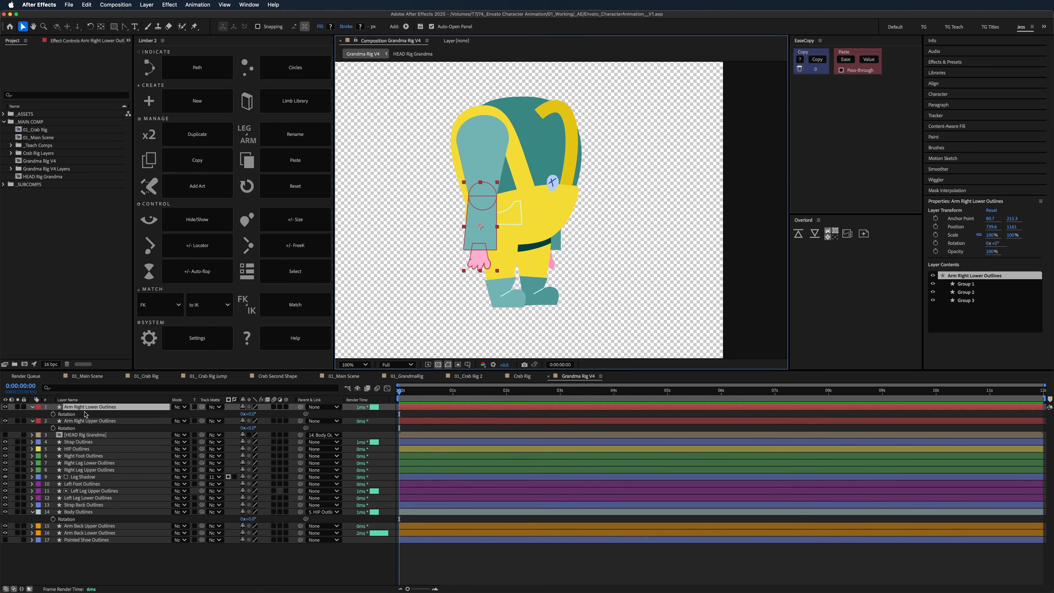
shift+click(79, 421)
click(17, 421)
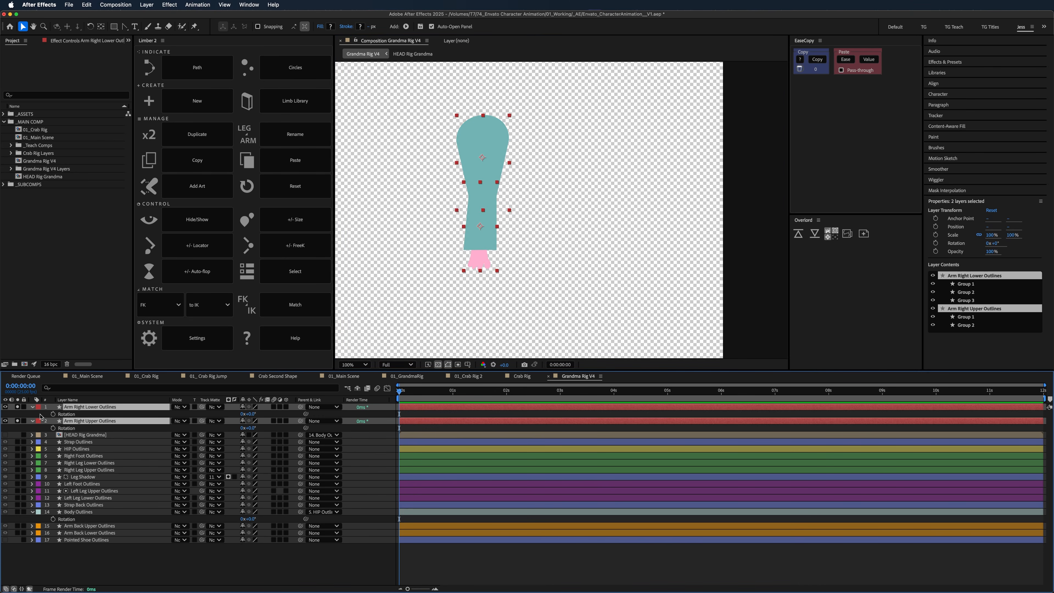
click(395, 255)
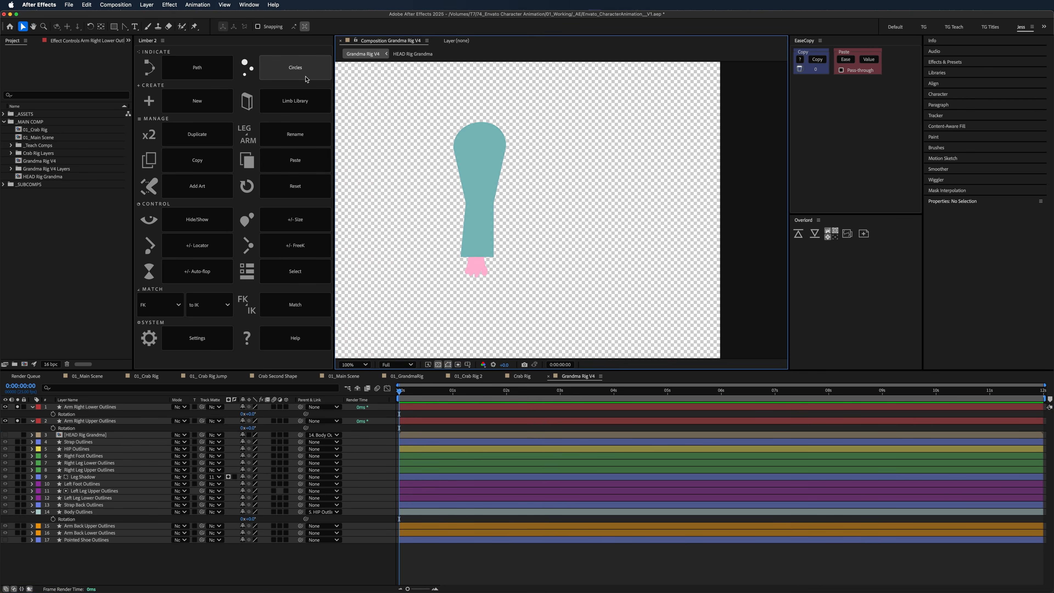
- Create Limber circle indicators and place the Start Indicator at the shoulder of the right upper arm
click(304, 70)
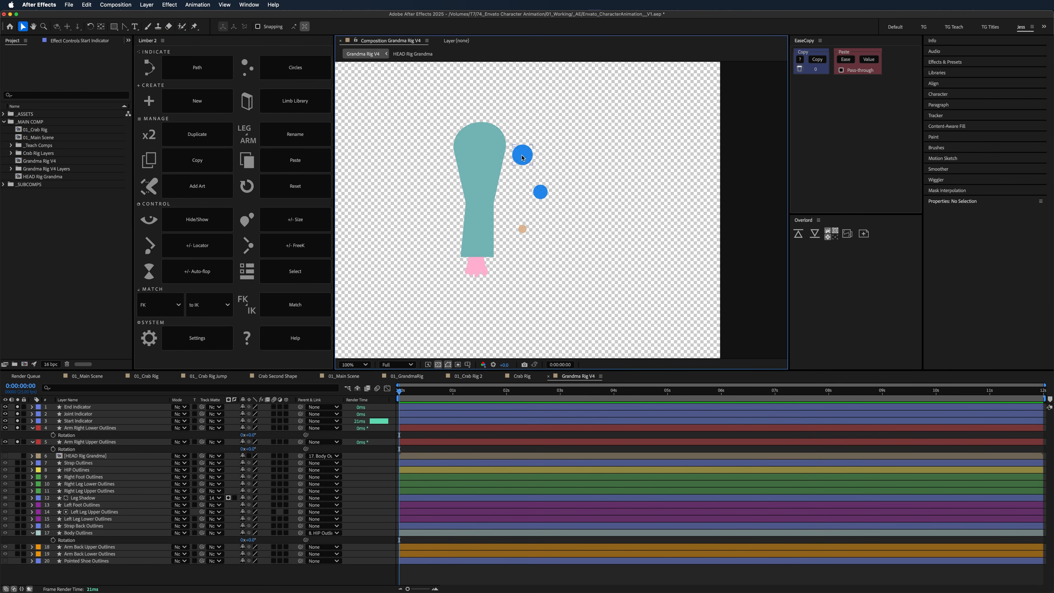
scroll(522, 157, up, 2)
click(541, 192)
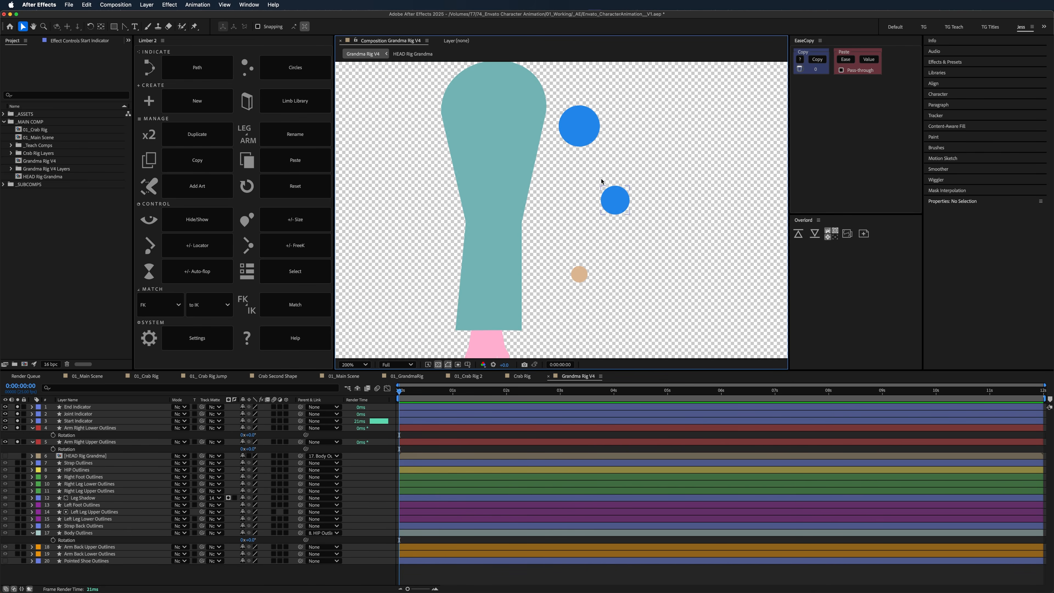
drag(588, 132, 502, 100)
click(601, 151)
- Show the rulers, add guides crossing at the centre of the elbow circle, and place the Joint Indicator on their intersection
click(614, 200)
click(506, 247)
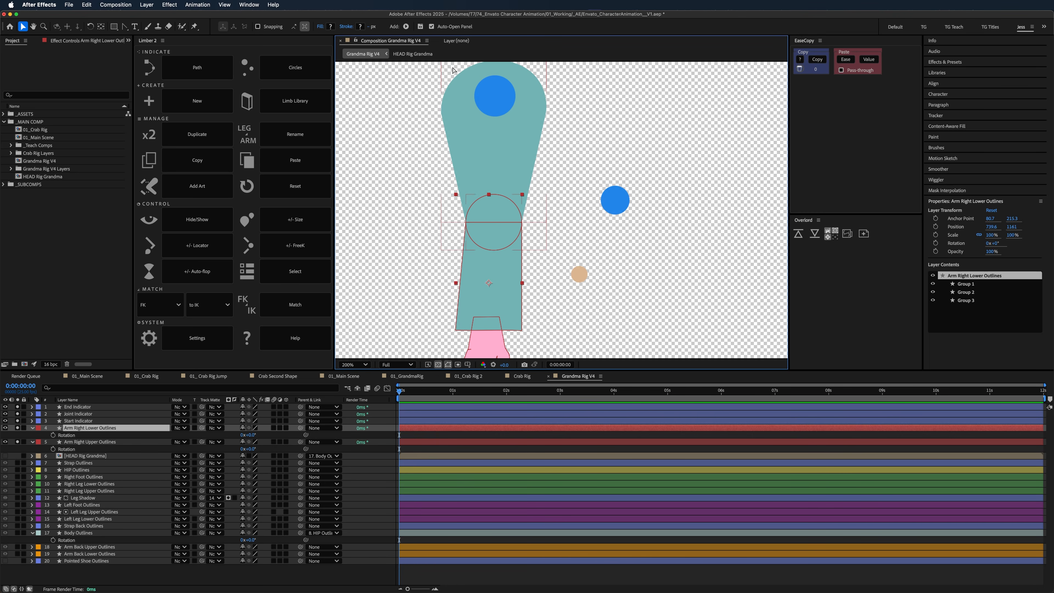
key(super+r)
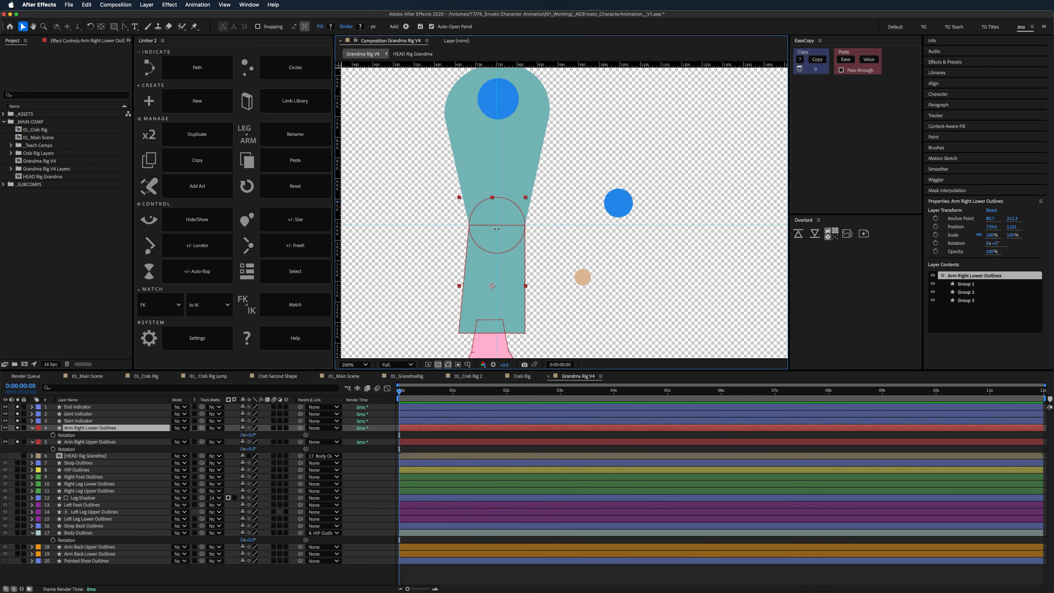
click(623, 231)
drag(620, 205, 514, 227)
click(611, 294)
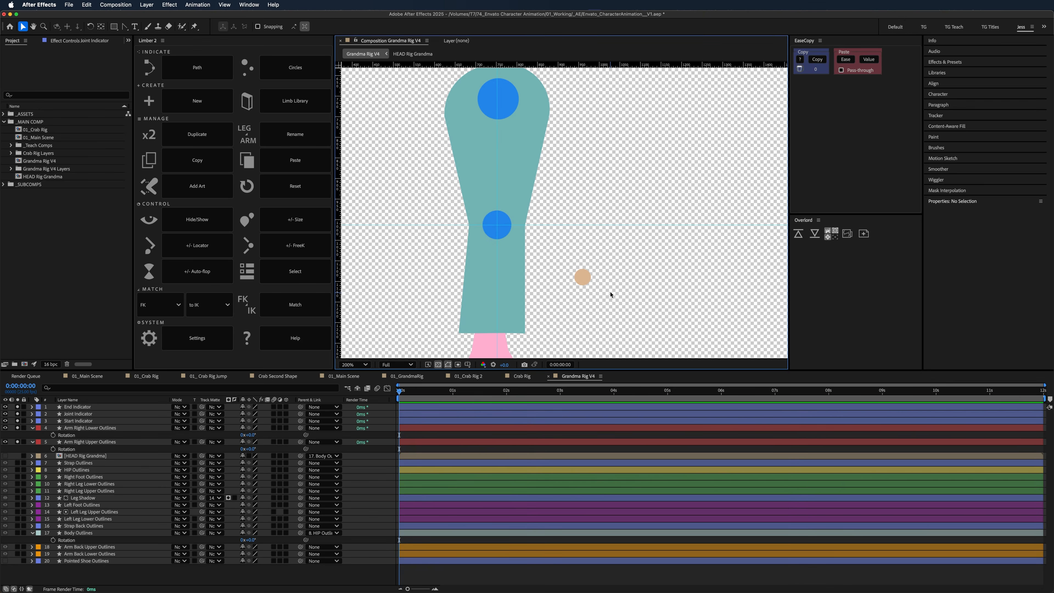
- Place the End Indicator at the wrist, just above the hand near the end of the sleeve
scroll(612, 294, down, 3)
click(589, 235)
drag(588, 235, 495, 284)
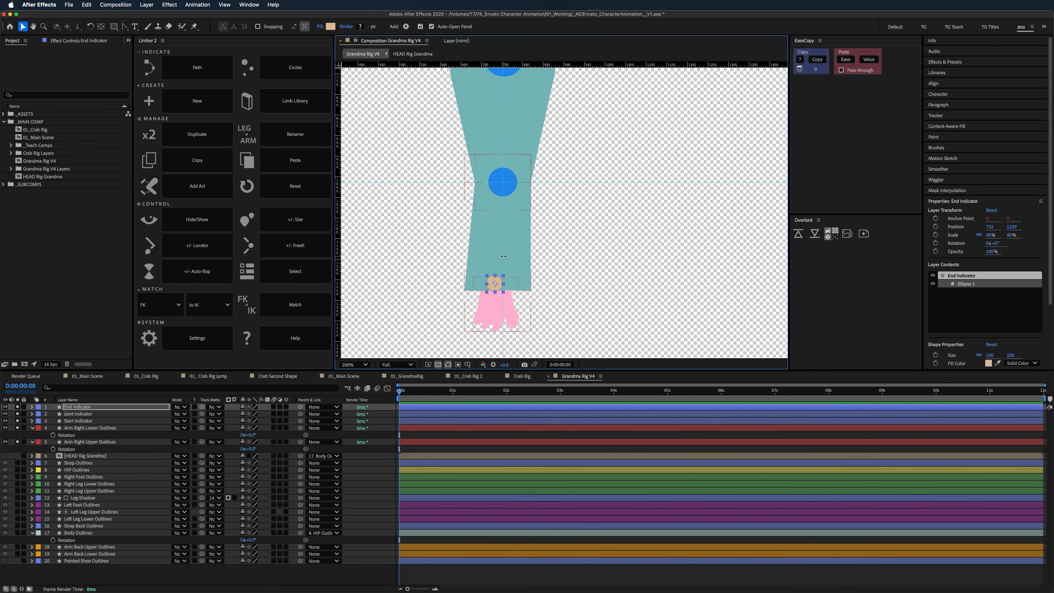
drag(497, 284, 499, 280)
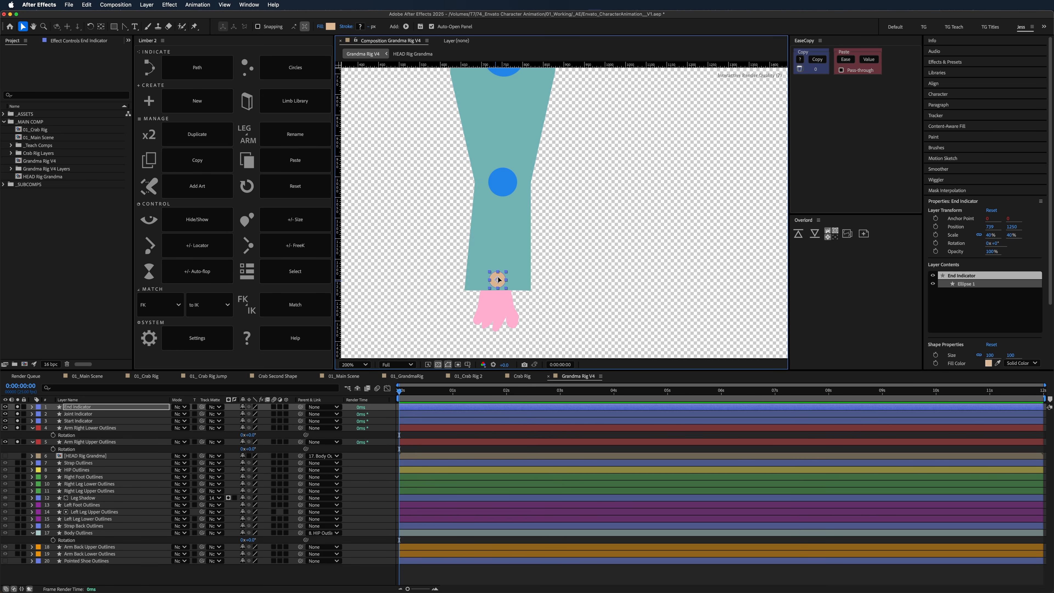
click(616, 193)
drag(597, 154, 603, 213)
key(space)
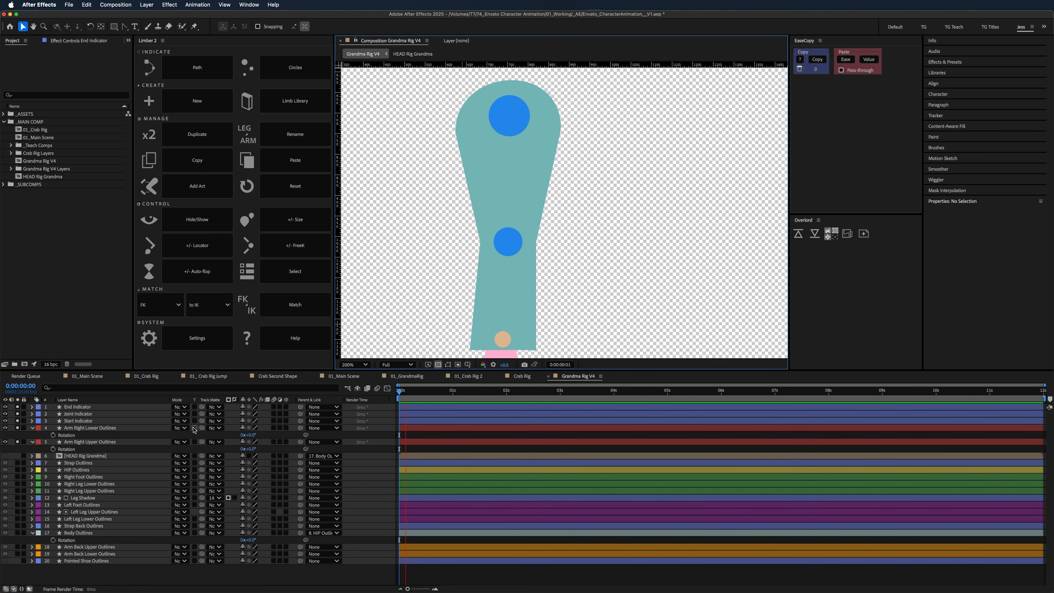
key(space)
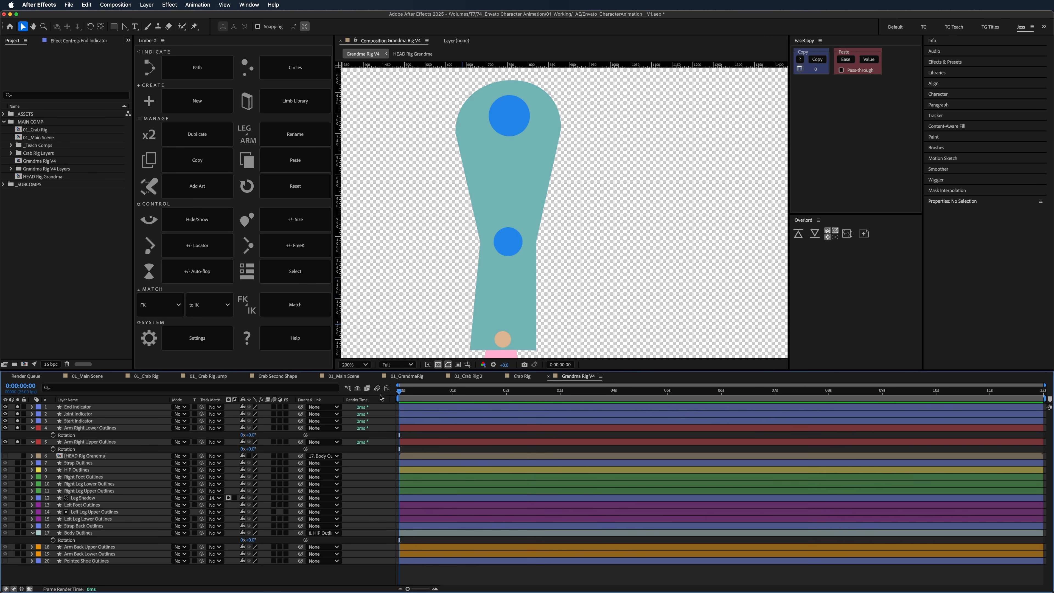
- Start a new Limber limb from the three circle indicators and both right arm layers, and check its upper and lower artwork assignments
click(102, 422)
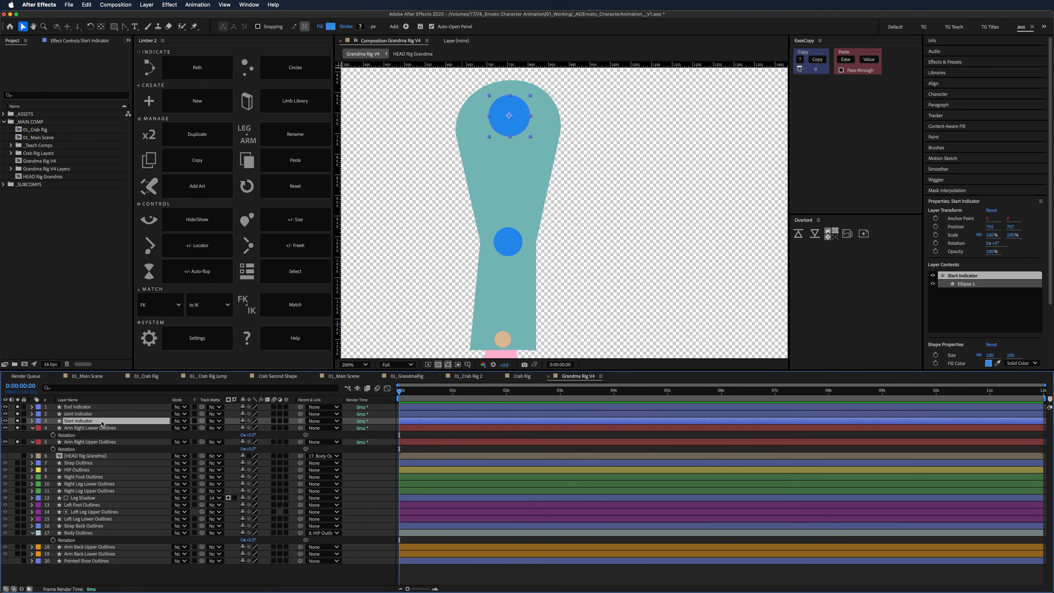
shift+click(100, 415)
shift+click(99, 409)
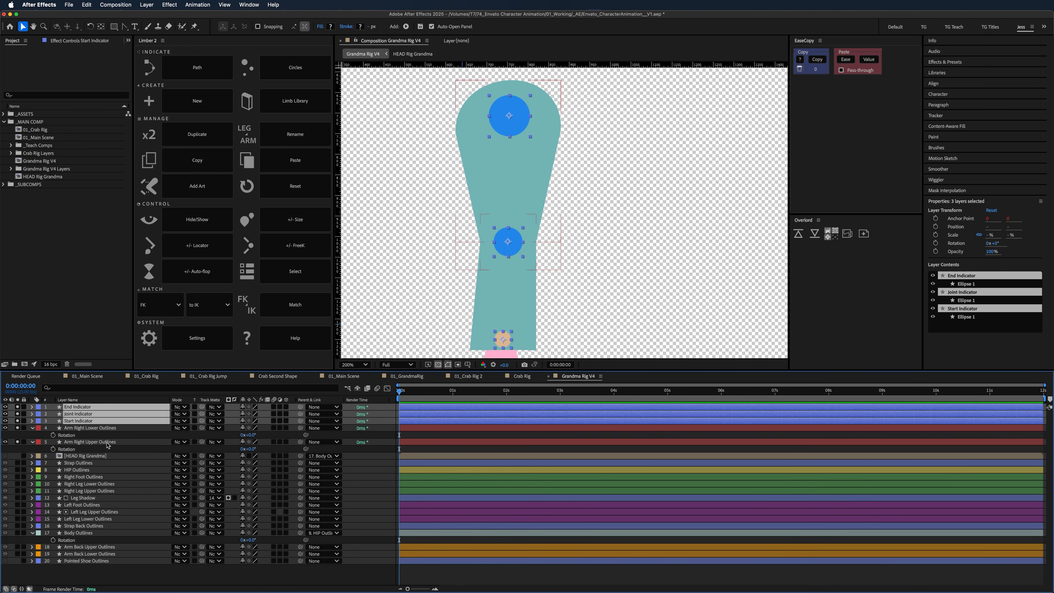
super+click(92, 442)
super+click(98, 428)
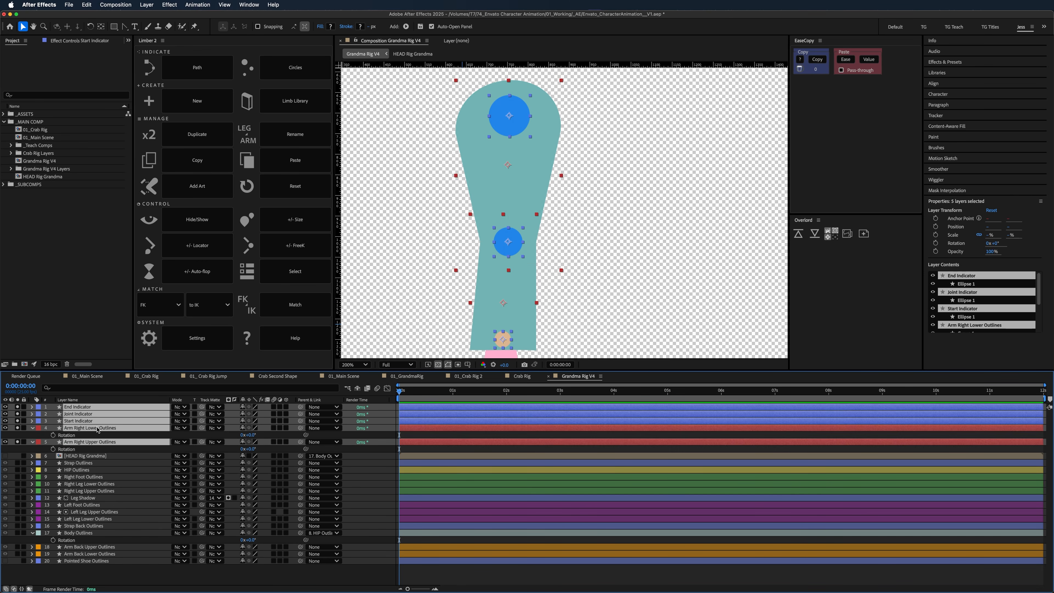
click(208, 107)
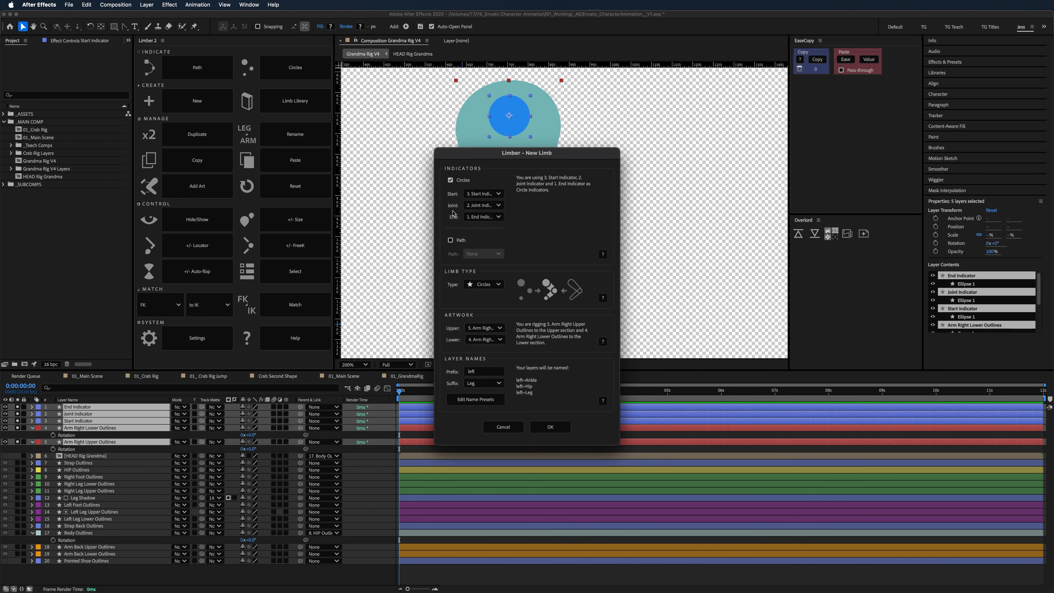
click(483, 328)
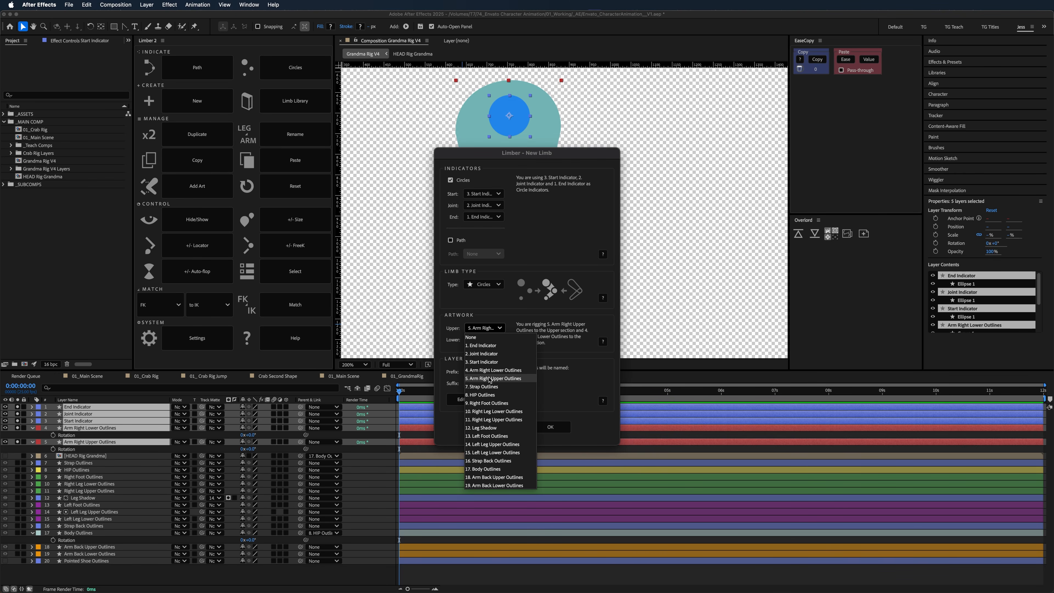
click(444, 317)
click(471, 344)
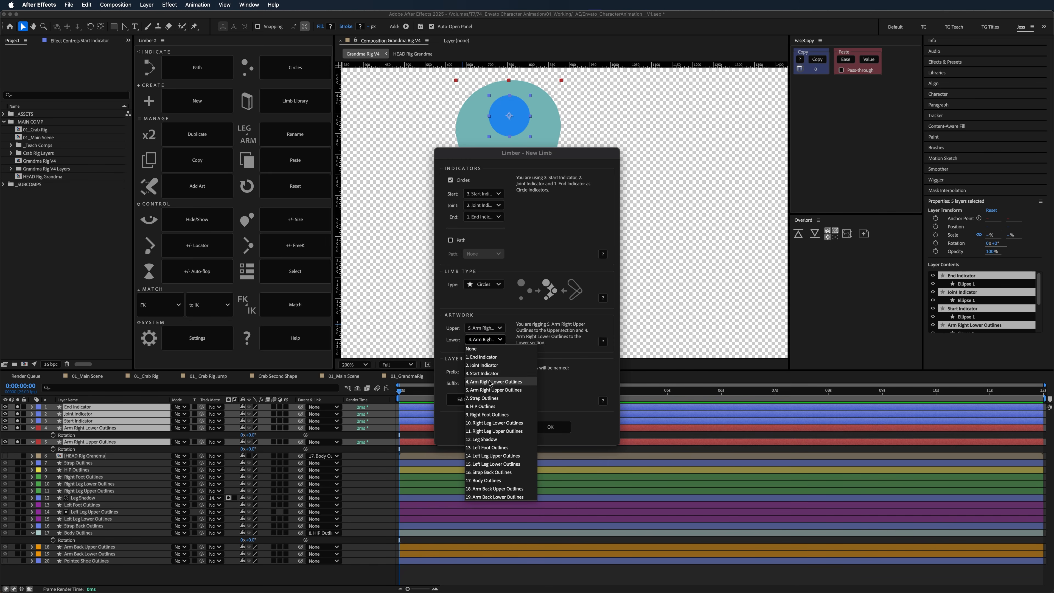
click(463, 352)
- Give the limb layers the prefix Right and the suffix Arm, and create the limb
key(Tab)
key(BackSpace)
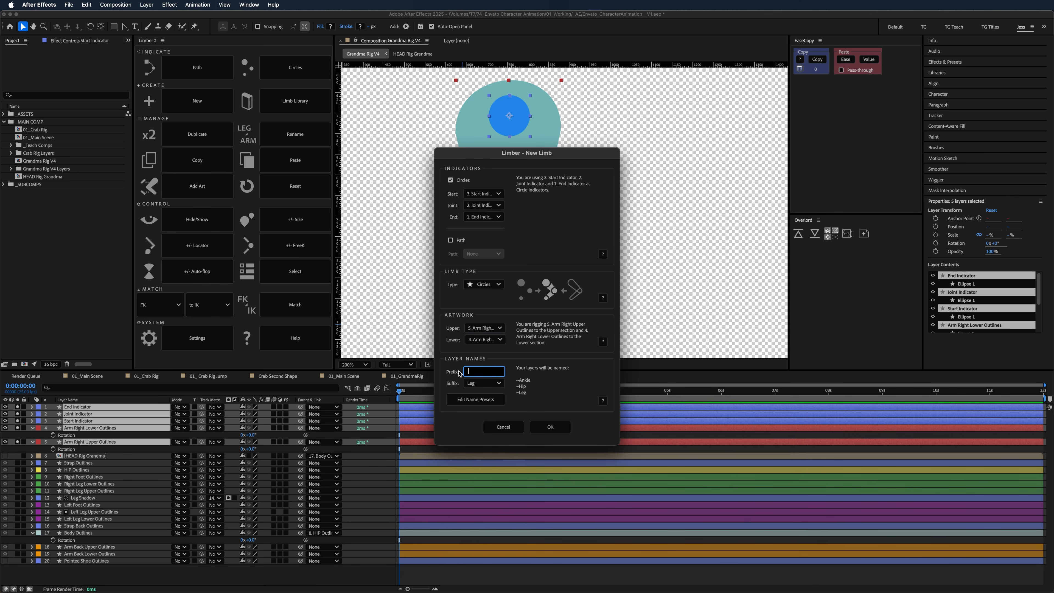
text(Right)
click(482, 384)
click(484, 402)
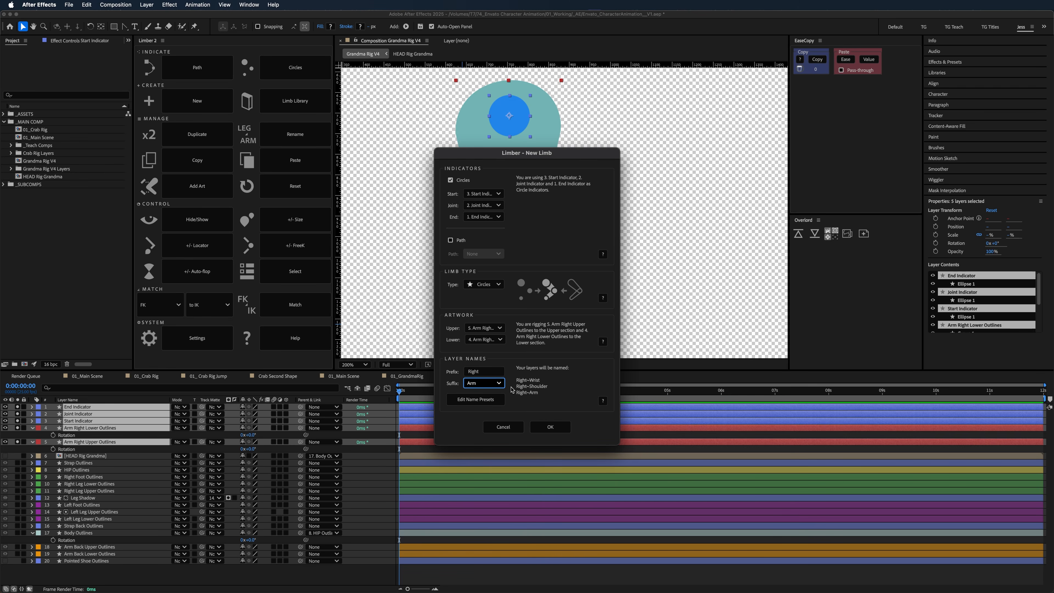
click(547, 431)
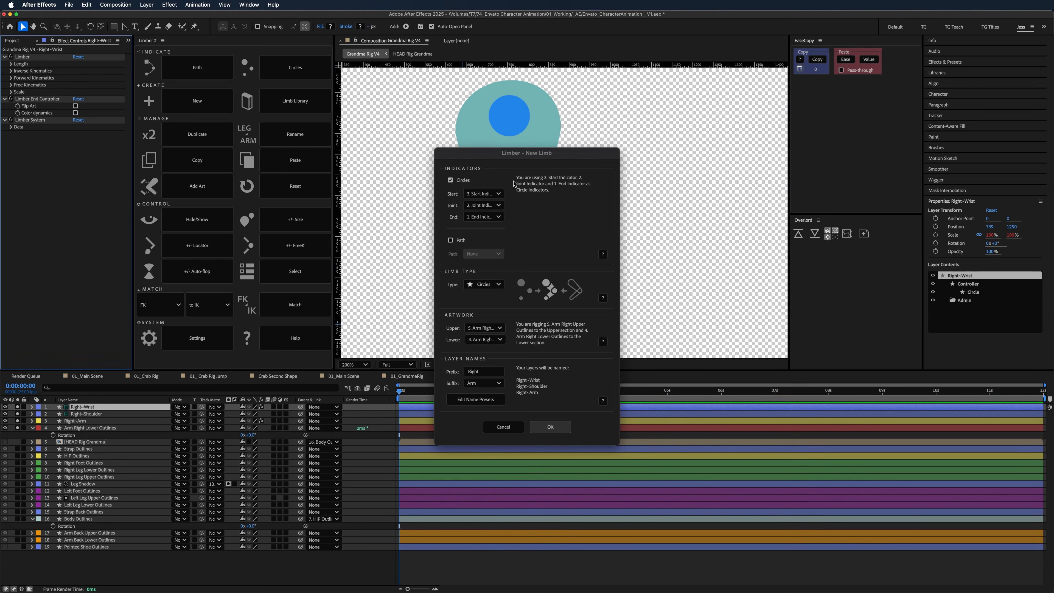
click(637, 260)
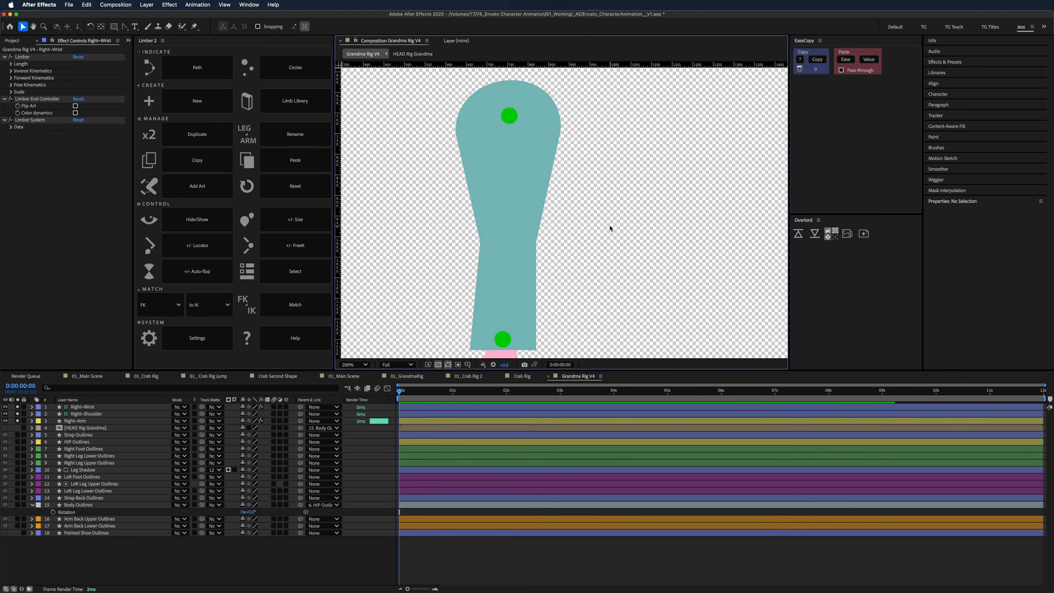
- Try moving the Right~Wrist controller to bend the arm and undo the move
drag(596, 249, 600, 219)
click(508, 317)
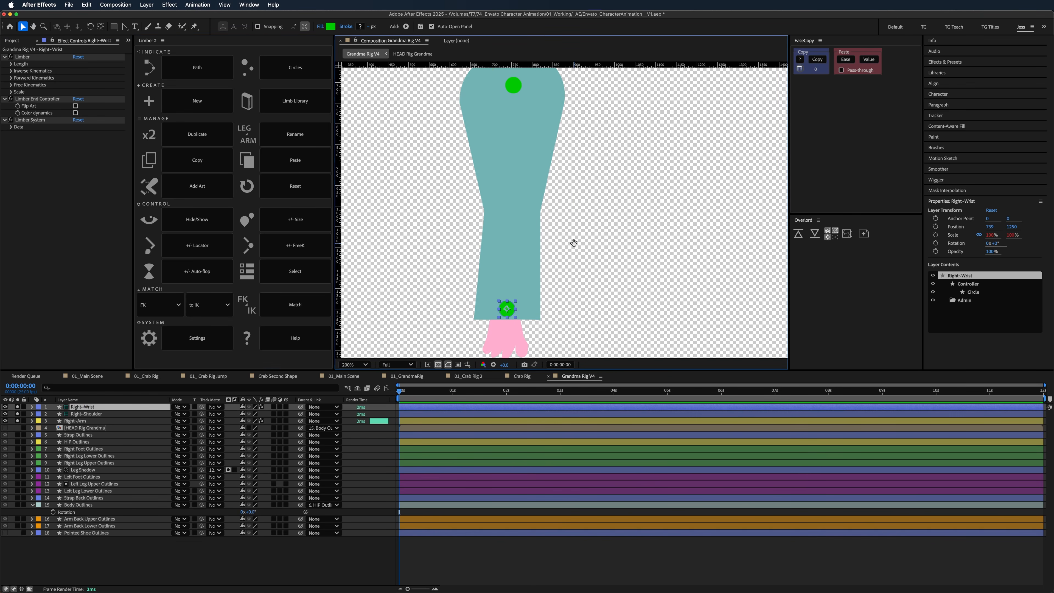
key(comma)
drag(532, 270, 548, 242)
key(super+z)
key(period)
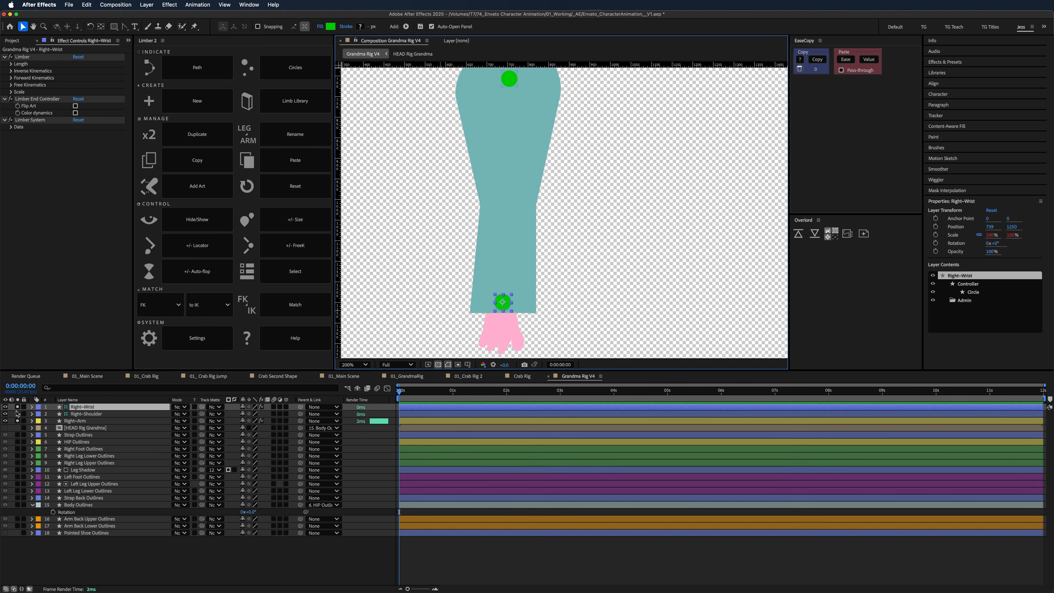
- Turn off solo for the Right~Wrist, Right~Shoulder and Right~Arm layers
shift+click(16, 420)
click(17, 421)
click(389, 273)
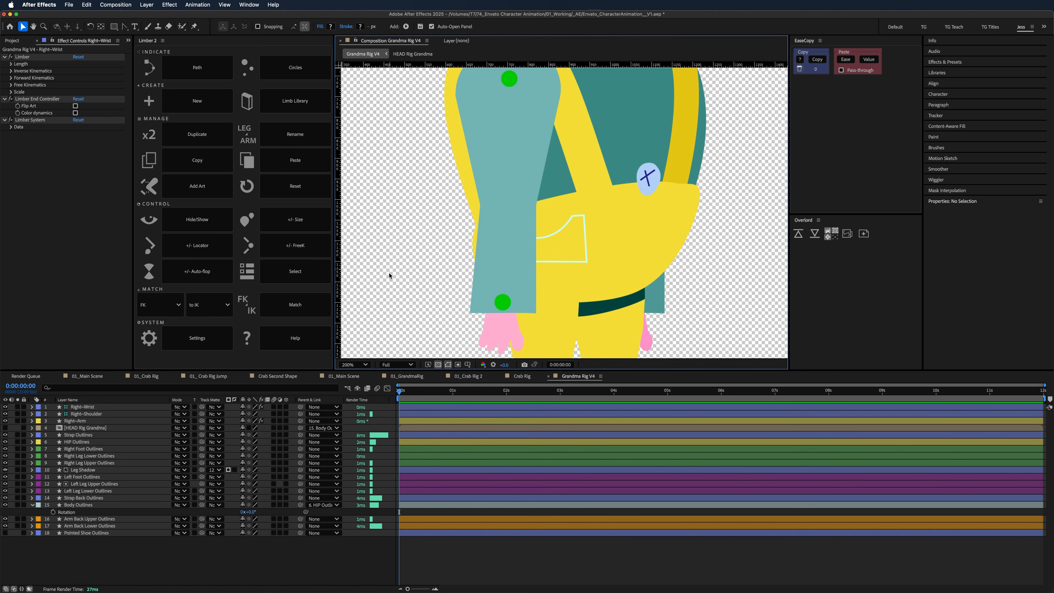
- Raise the Right~Wrist controller to bend the arm and set its Inverse Kinematics Clockwise value to -99%
drag(503, 310, 523, 268)
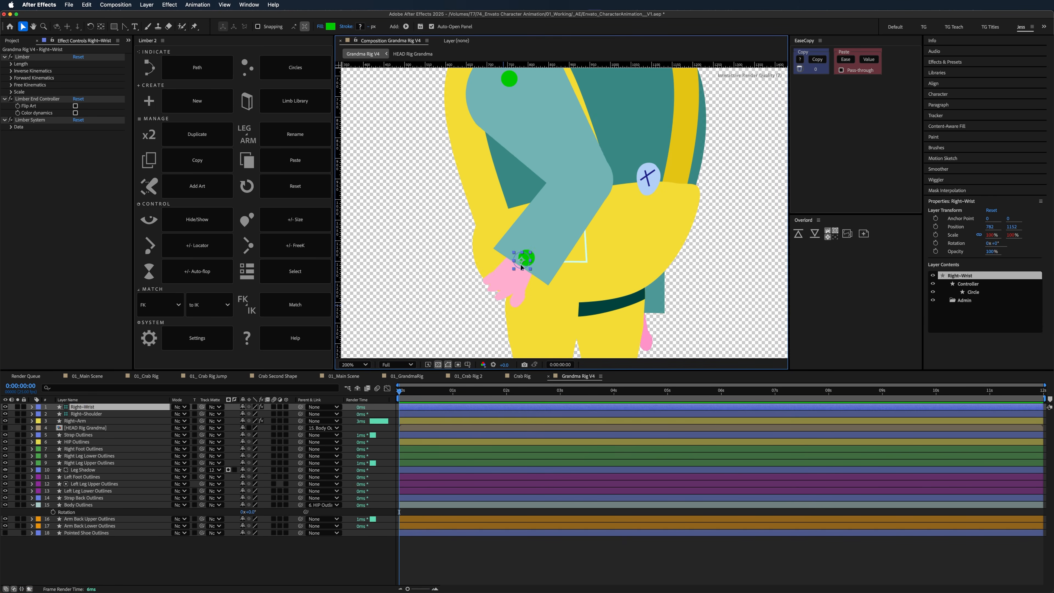
click(11, 64)
click(11, 85)
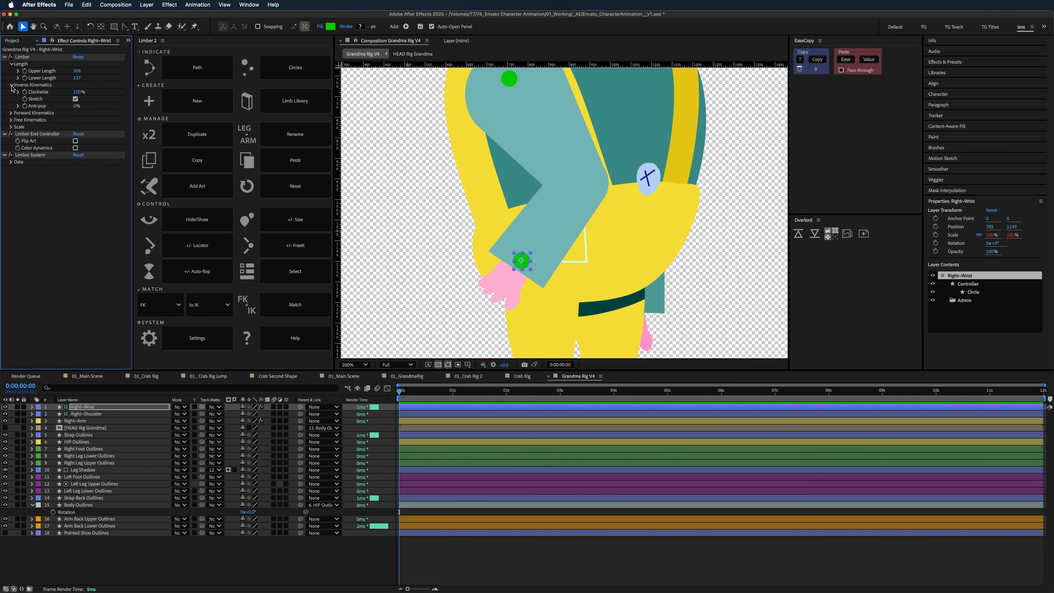
drag(78, 92, 5, 92)
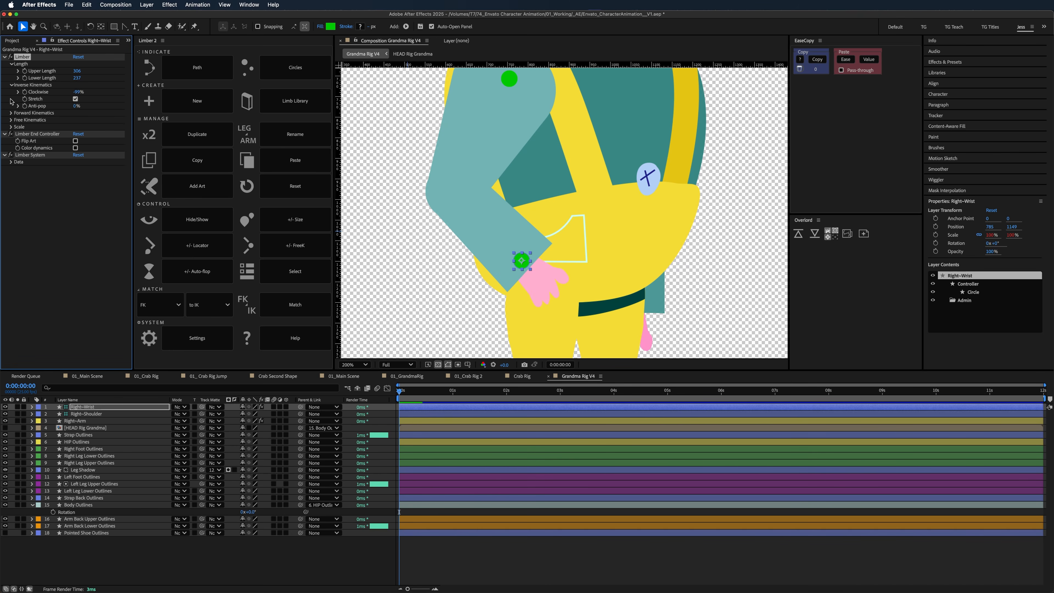
- Turn off Stretch for the right arm and move the Right~Wrist controller so the arm hangs slightly bent beside the body
drag(526, 264, 485, 232)
click(75, 99)
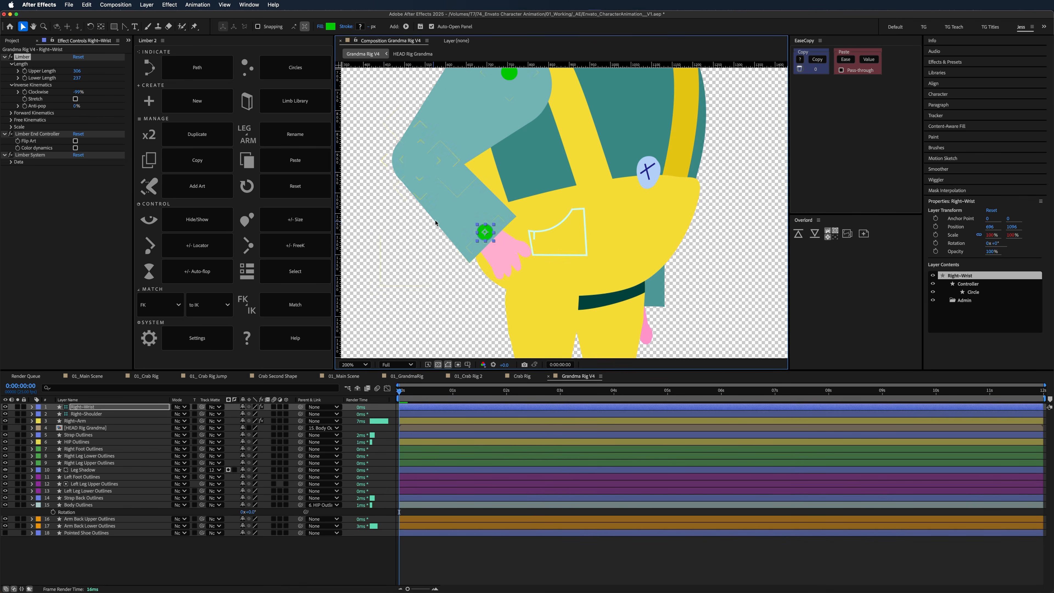
drag(486, 231, 522, 257)
key(space)
key(comma)
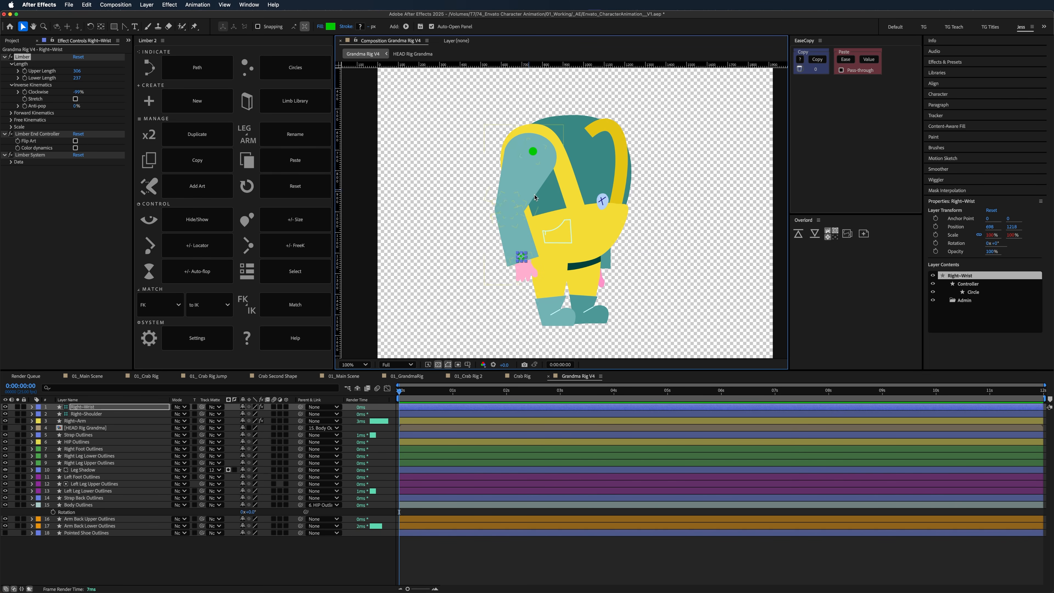
drag(525, 263, 532, 269)
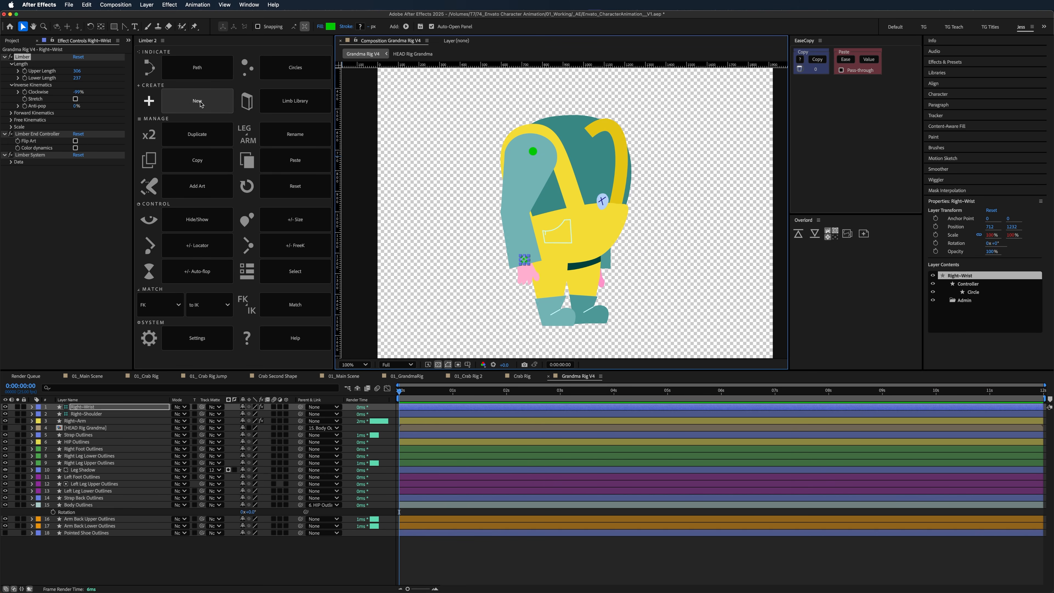
- Duplicate the right arm's Limber limb, using only the prefix Left for the new layer names
click(203, 142)
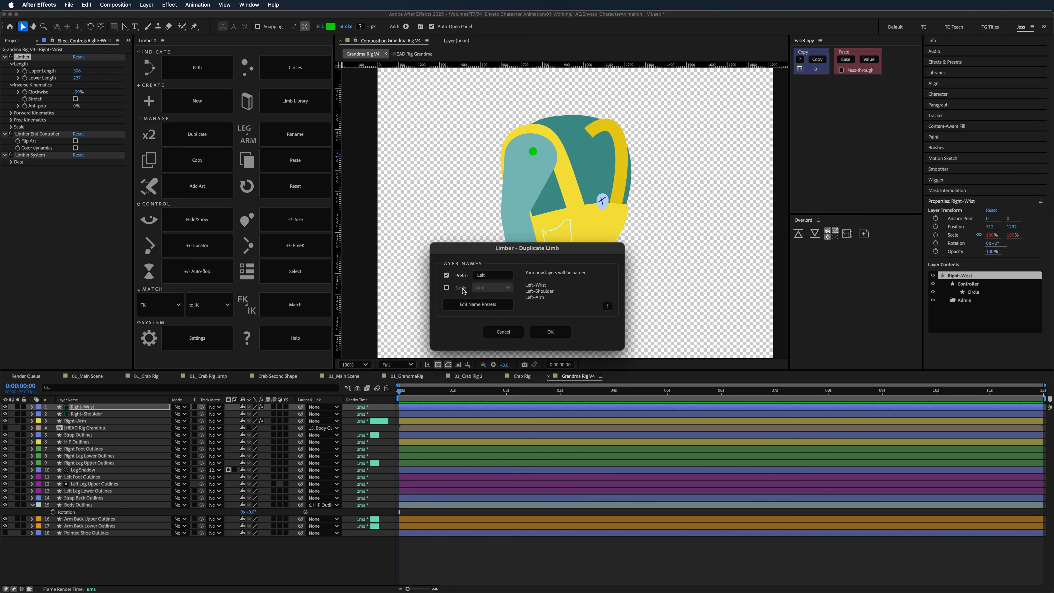
click(447, 287)
click(543, 331)
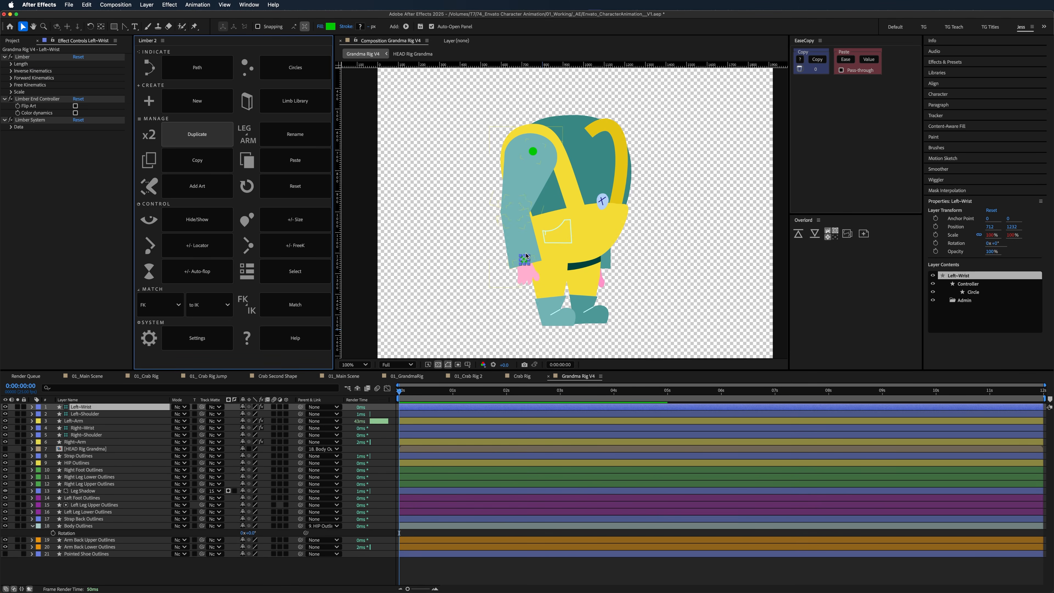
- Give the Left~Wrist, Left~Shoulder and Left~Arm layers a purple label and move the duplicated arm across to the other side of the body
shift+click(86, 422)
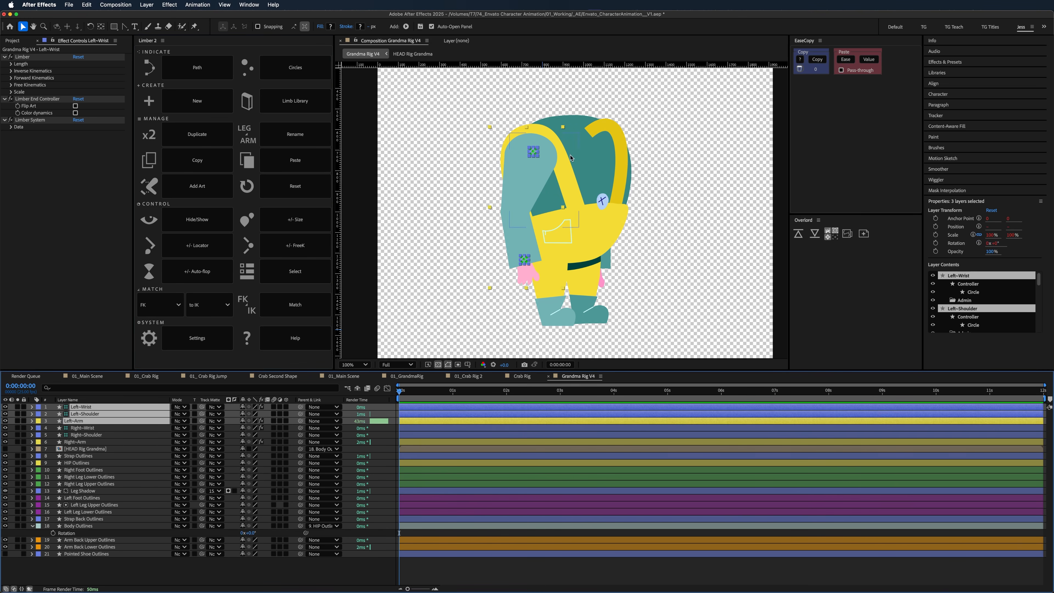
click(38, 423)
click(62, 516)
drag(541, 158, 627, 160)
click(446, 465)
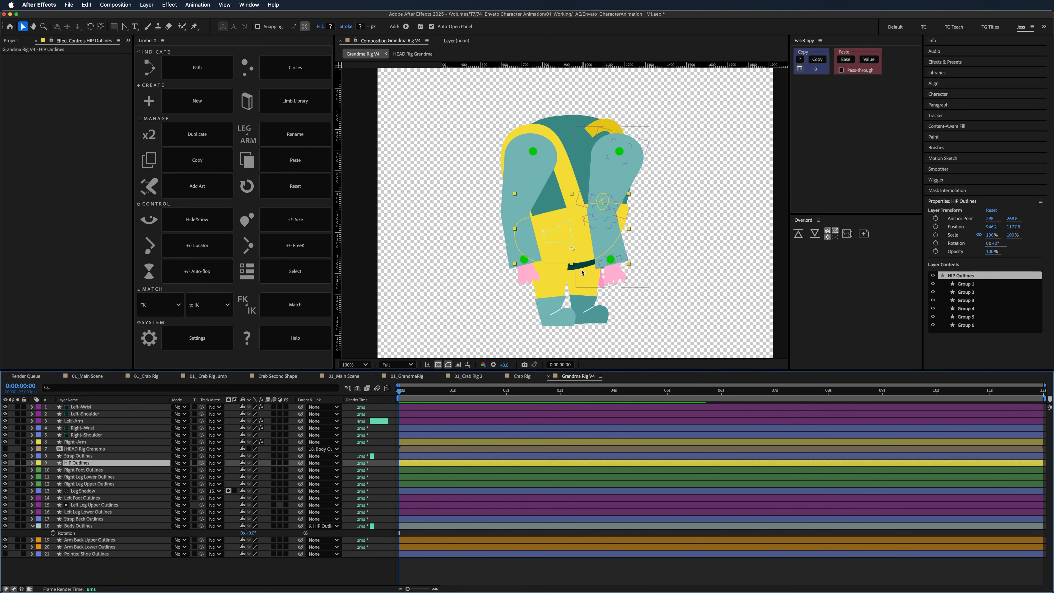
- Move the Left~Wrist controller out in front of the body to bend the left arm, undoing the extra move
click(119, 415)
click(158, 407)
drag(631, 260, 598, 281)
key(super+z)
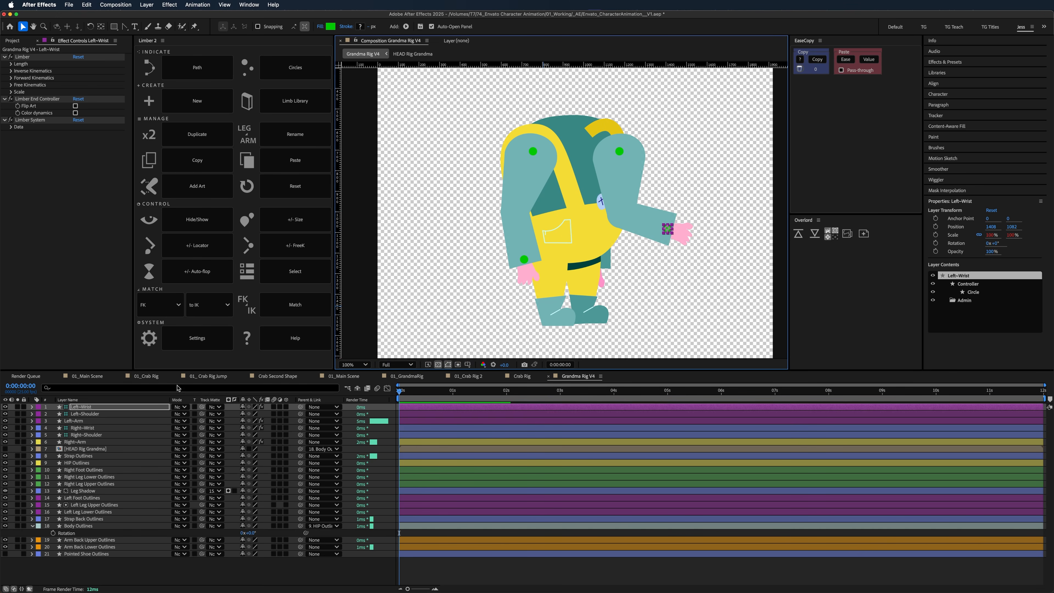
- Move the three Left limb layers together so the shoulder sits over the original back arm's shoulder
shift+click(85, 421)
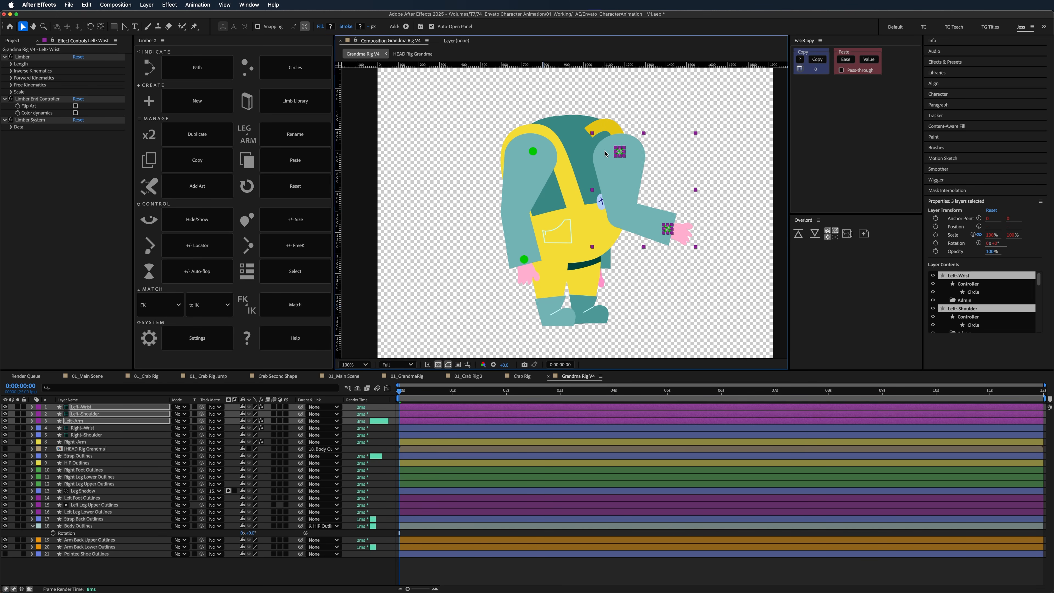
drag(621, 156, 598, 152)
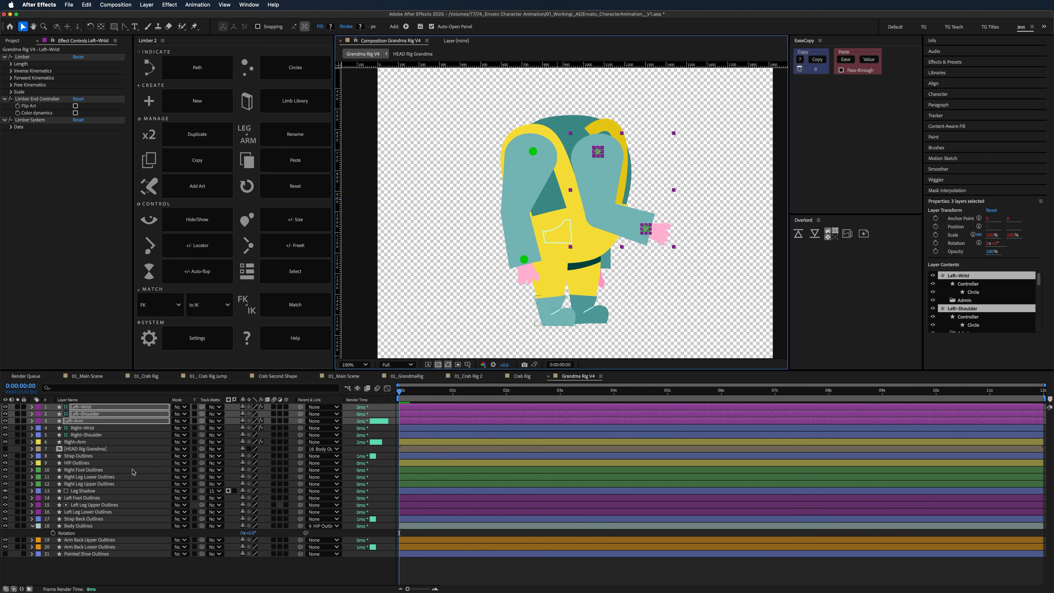
click(85, 564)
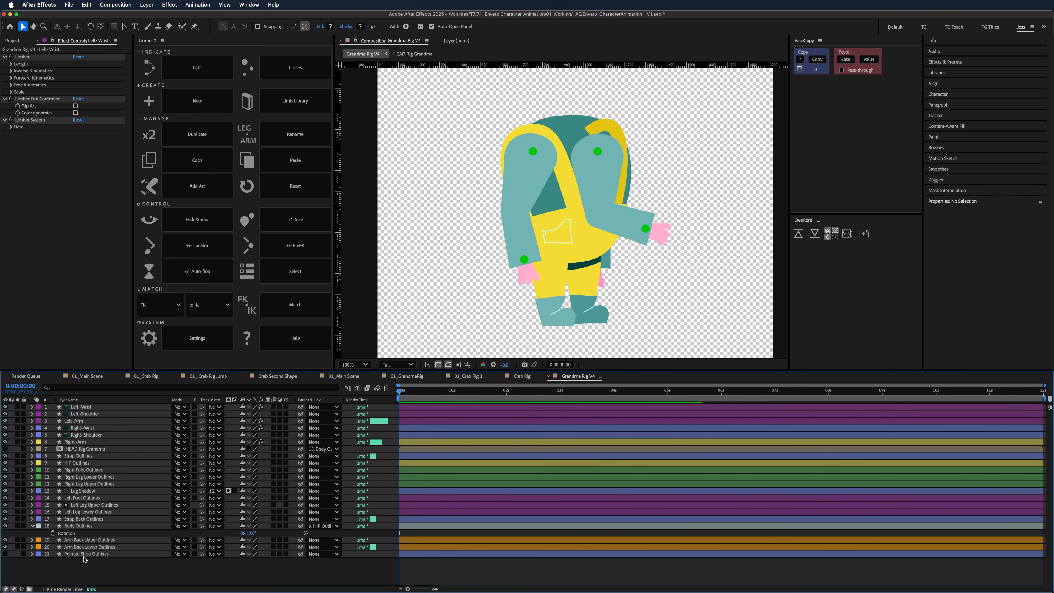
- Solo the three Left limb layers together with the Arm Back Upper Outlines and Arm Back Lower Outlines layers
click(85, 407)
shift+click(86, 421)
click(18, 421)
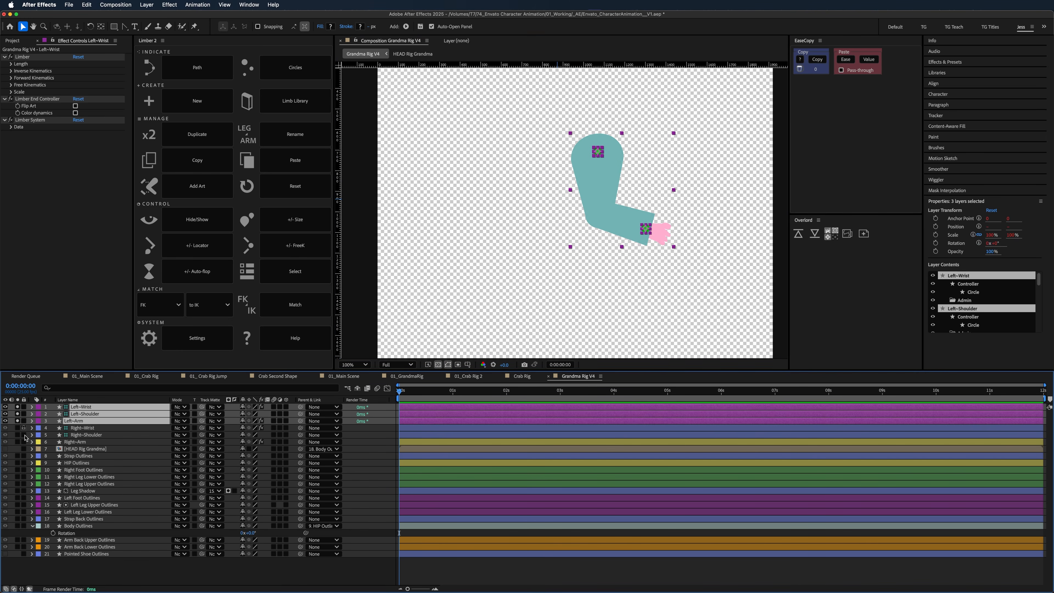
click(86, 547)
shift+click(68, 540)
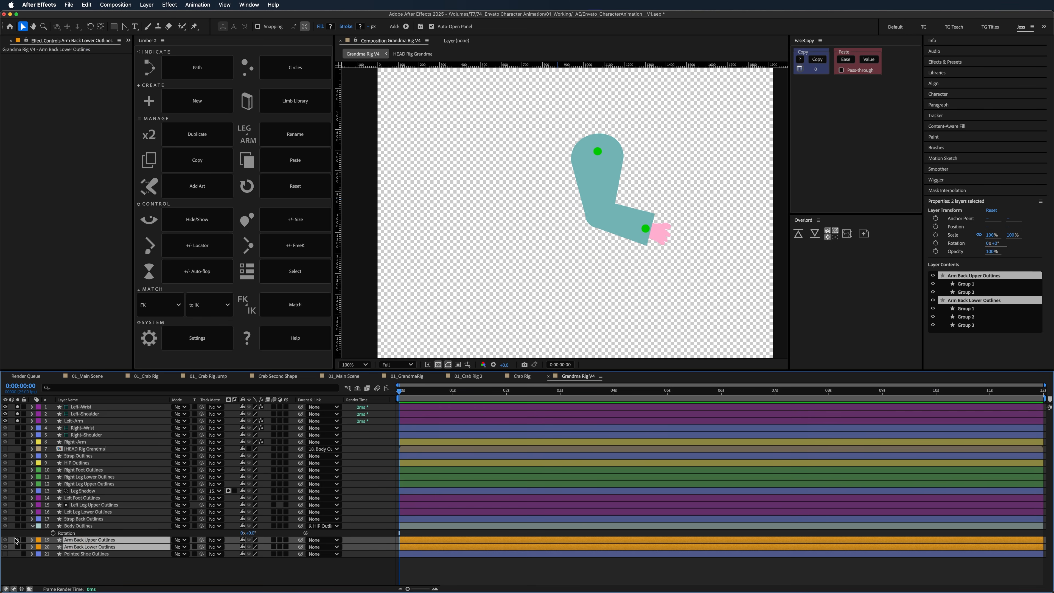
drag(17, 541, 16, 547)
click(25, 571)
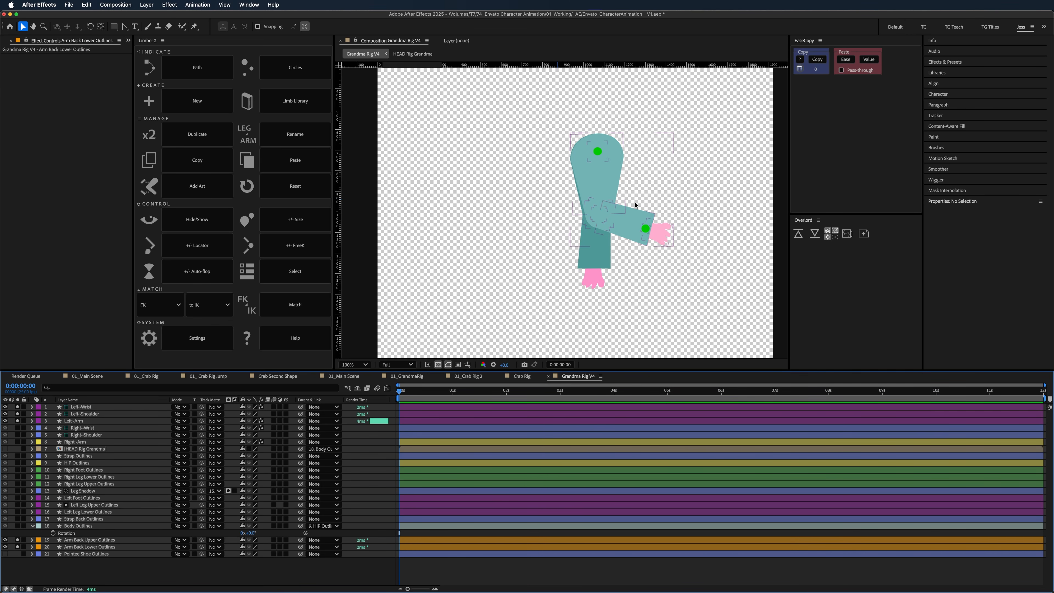
- Align the left limb with the original back arm by placing Left~Wrist over its hand and shifting Left~Shoulder
click(662, 235)
drag(662, 234, 589, 273)
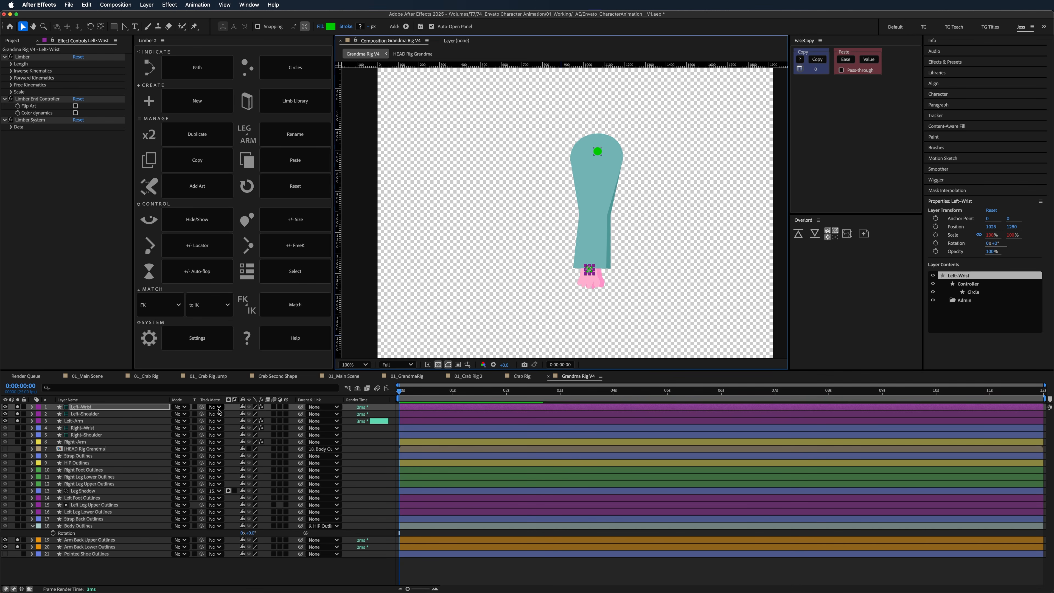
key(.)
drag(560, 245, 501, 248)
drag(574, 95, 546, 94)
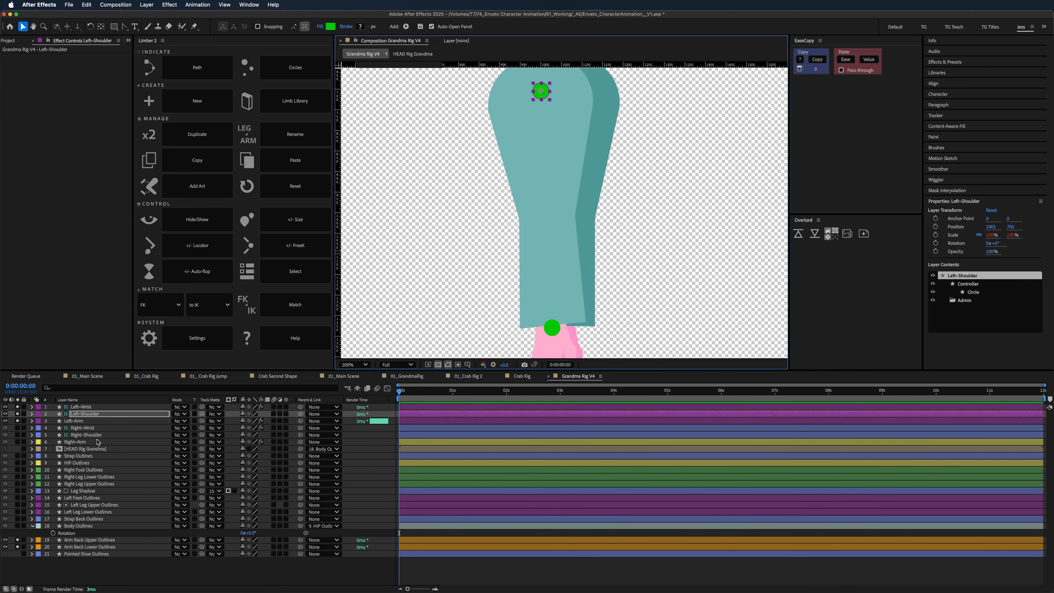
- Reveal the Left~Arm layer's shape properties and sample the original back arm's darker teal for both upper-arm fills
click(95, 421)
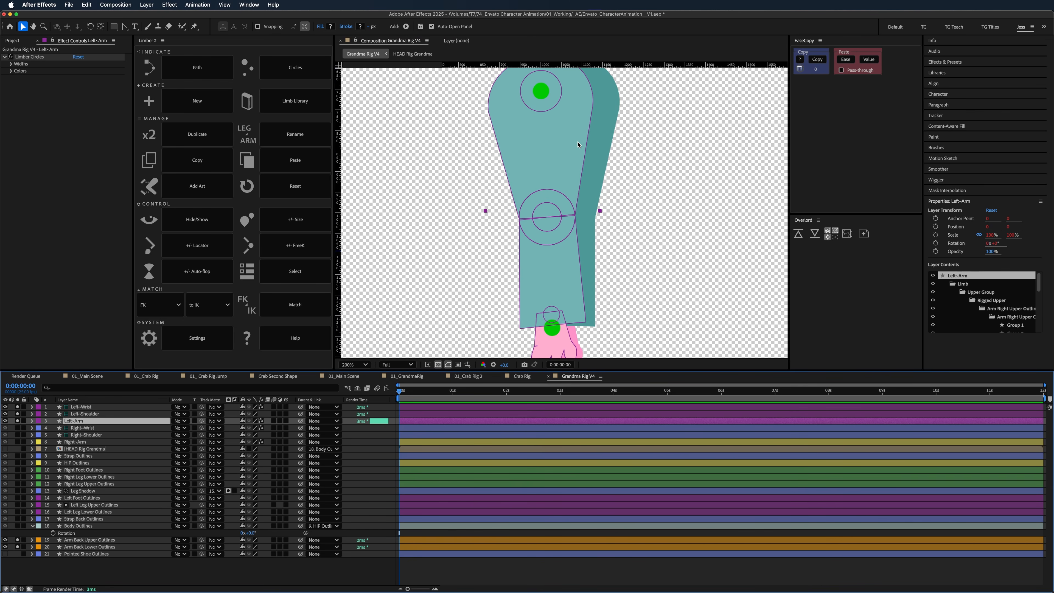
drag(575, 147, 567, 173)
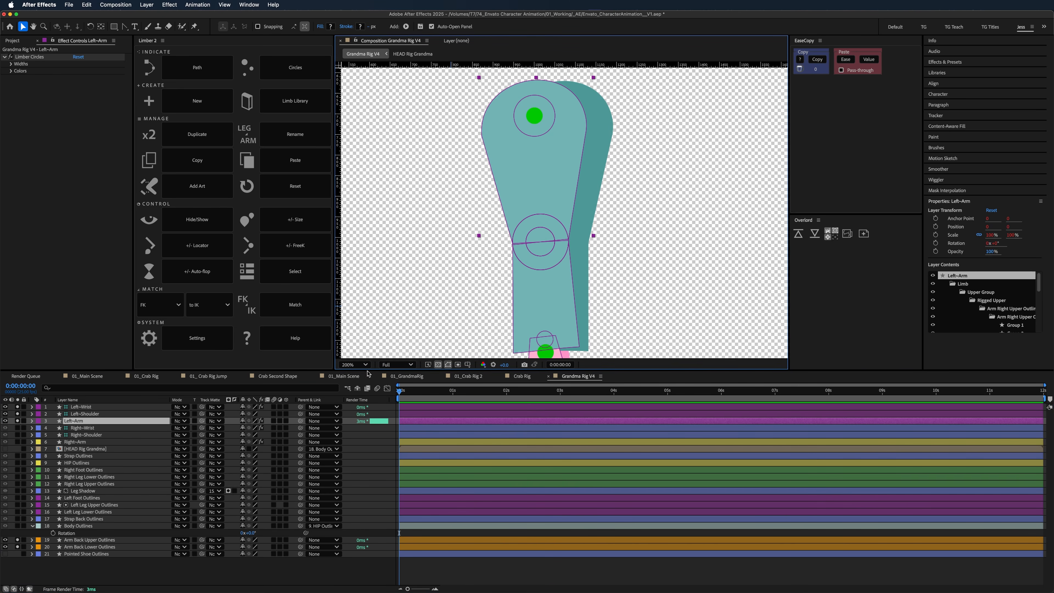
key(u)
key(u)
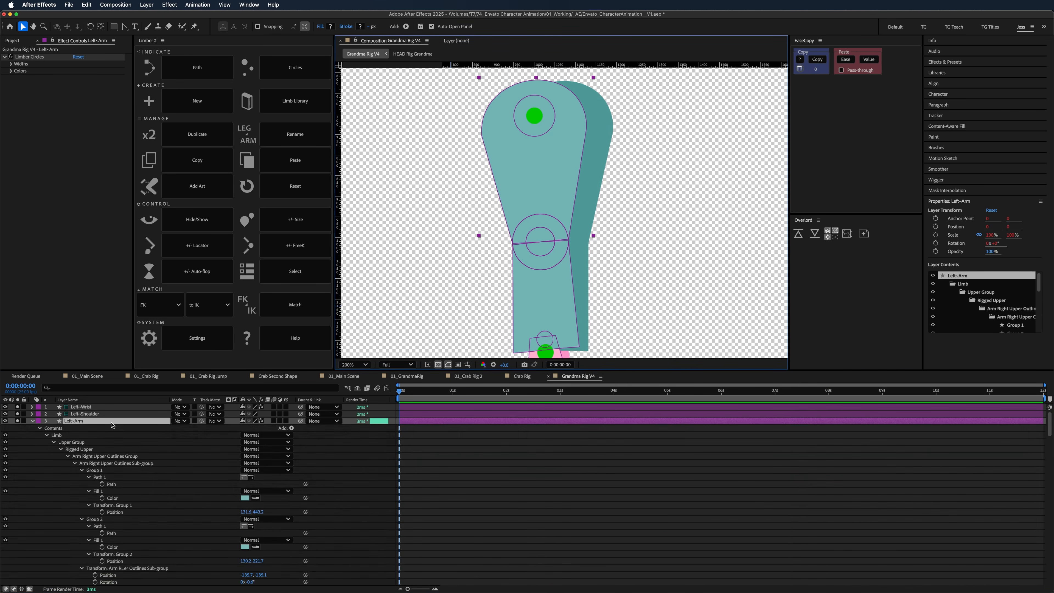
scroll(109, 442, down, 1)
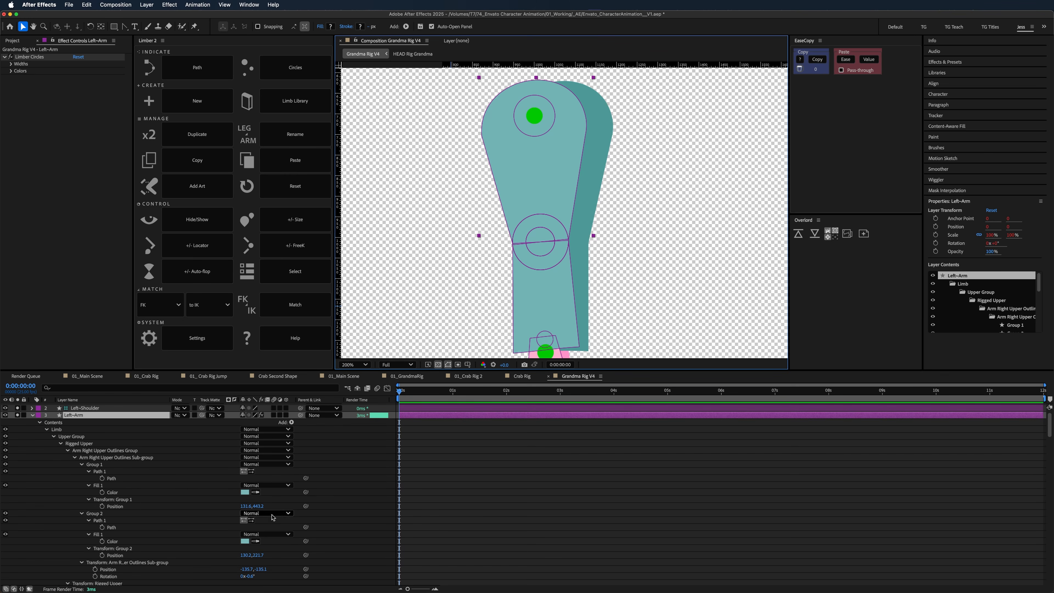
click(584, 203)
drag(566, 293, 571, 226)
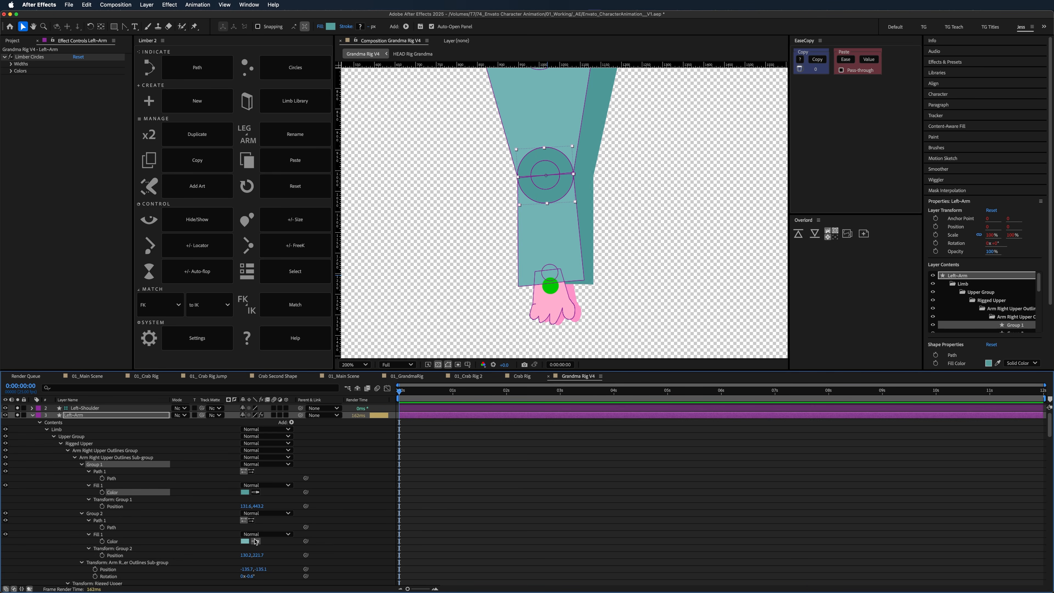
click(604, 163)
- Sample the original back arm's darker teal for the Left~Arm lower-arm fill and its darker pink for the hand fill
drag(185, 537, 220, 411)
drag(216, 497, 217, 441)
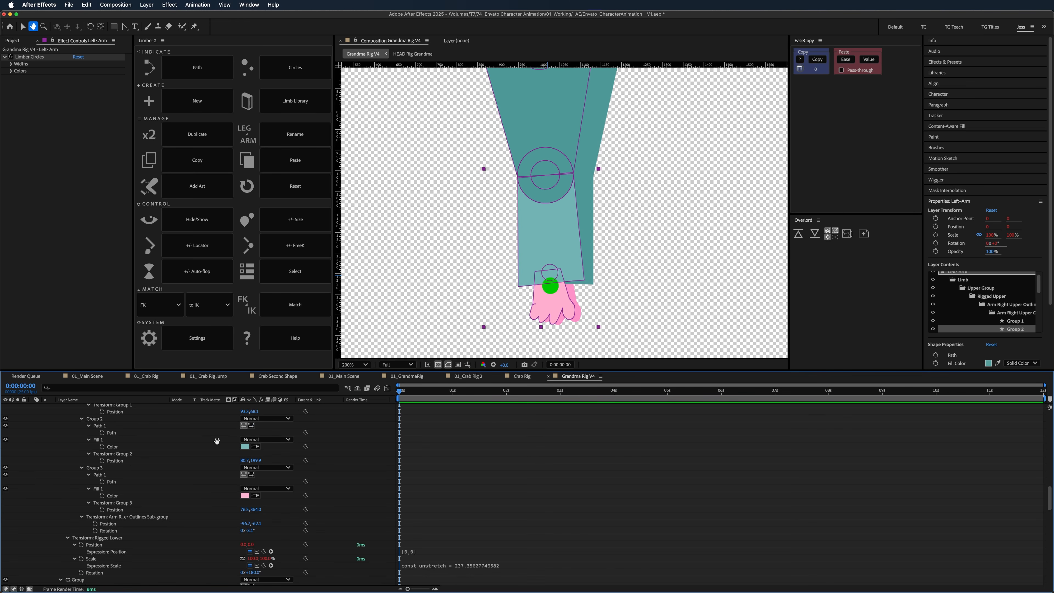
click(587, 181)
drag(214, 495, 251, 458)
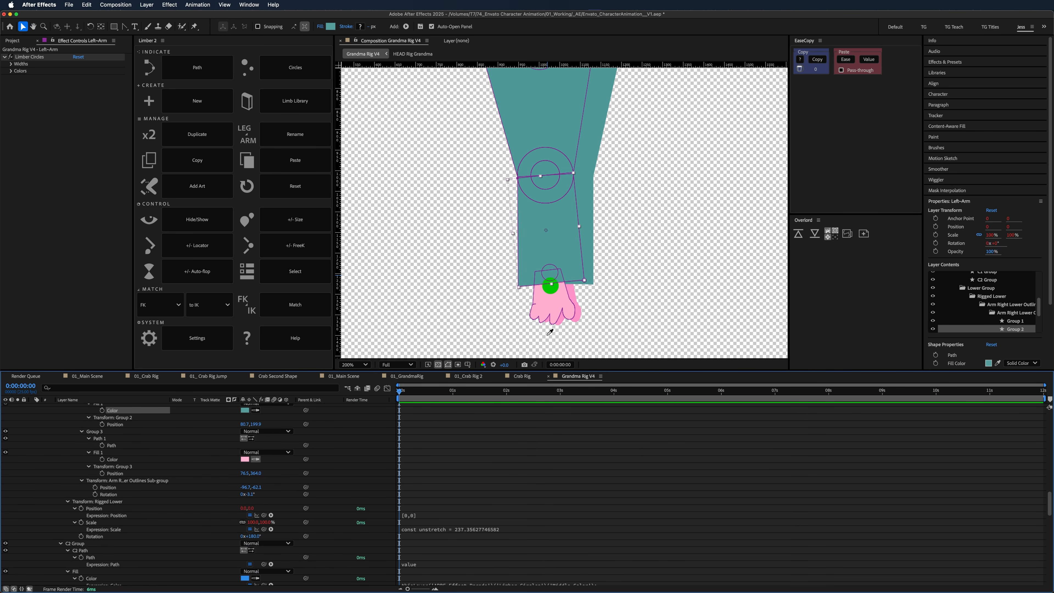
click(572, 287)
scroll(155, 488, down, 3)
scroll(154, 489, up, 12)
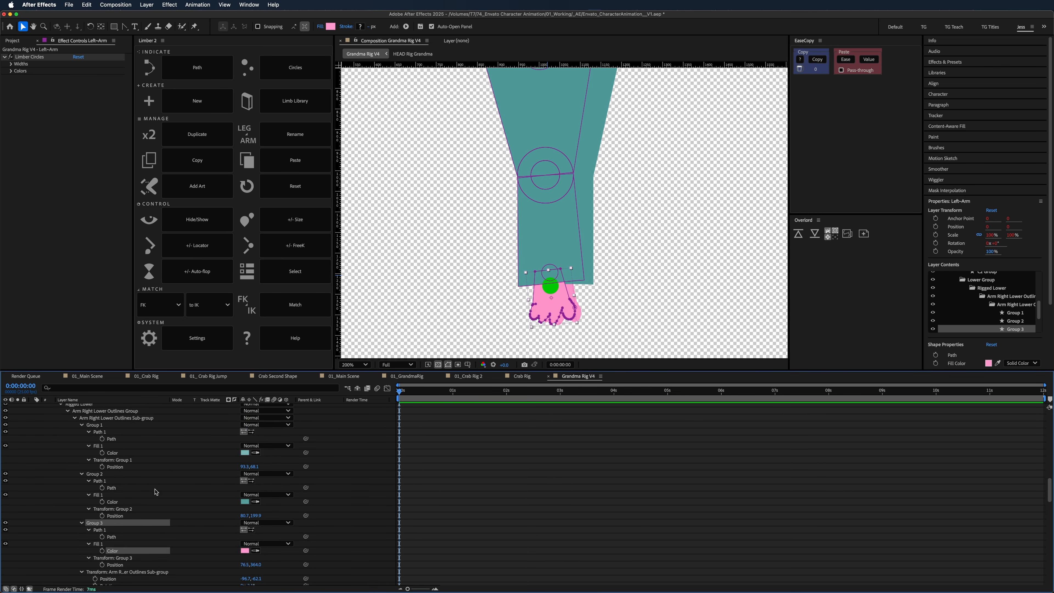
scroll(154, 483, up, 15)
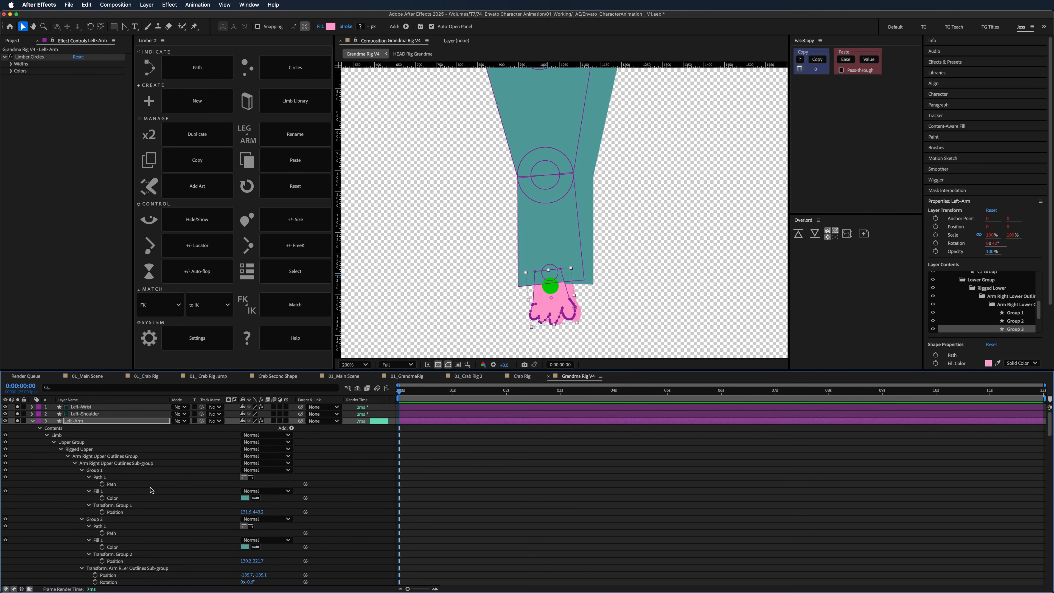
click(34, 421)
- Place the three Left limb layers below Body Outlines and delete the Arm Back Upper Outlines and Arm Back Lower Outlines layers
drag(95, 414, 95, 535)
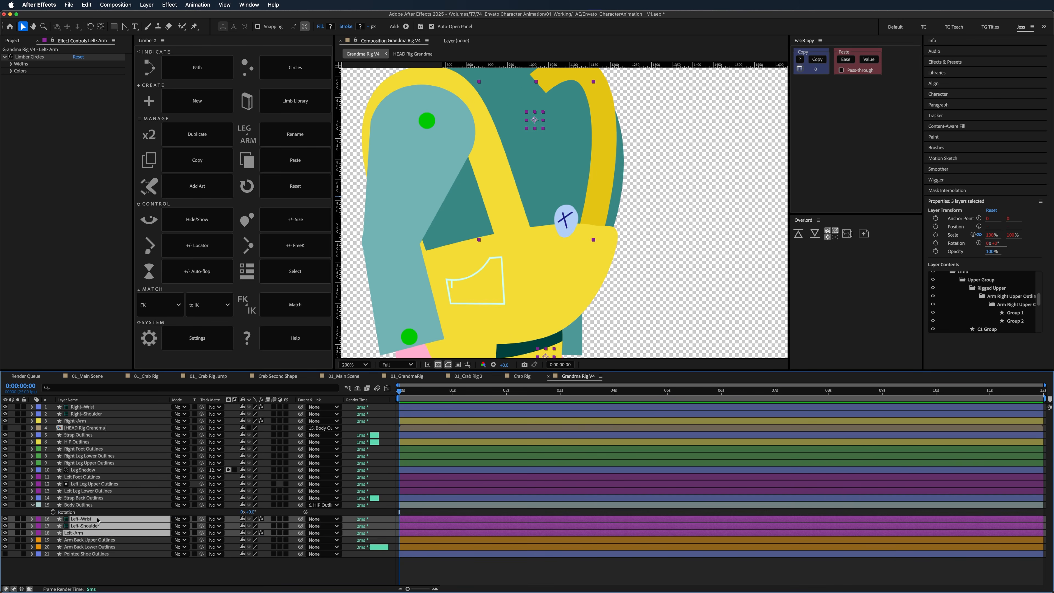
click(92, 540)
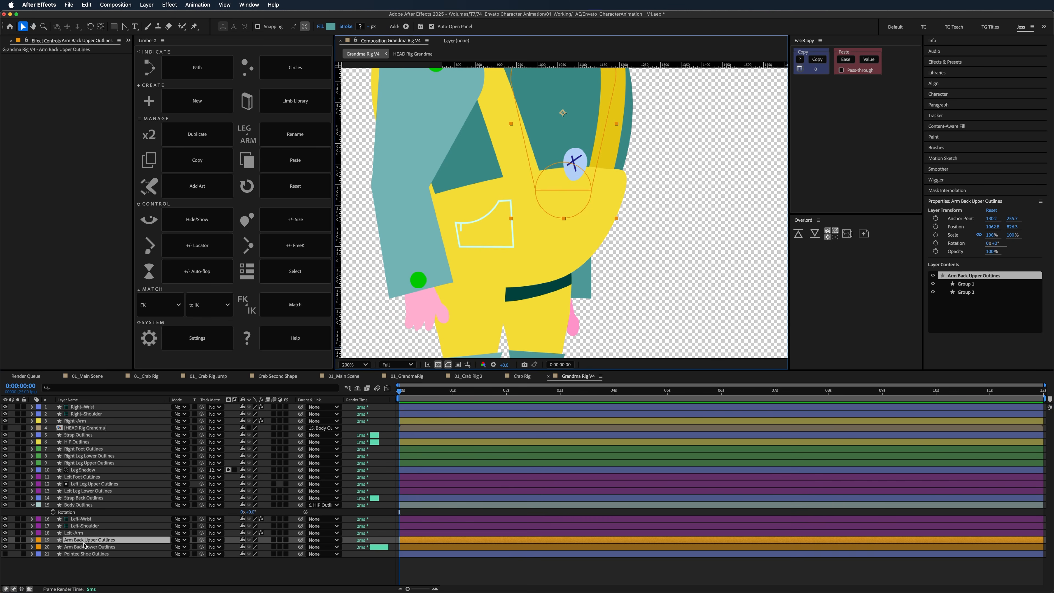
shift+click(85, 547)
key(Delete)
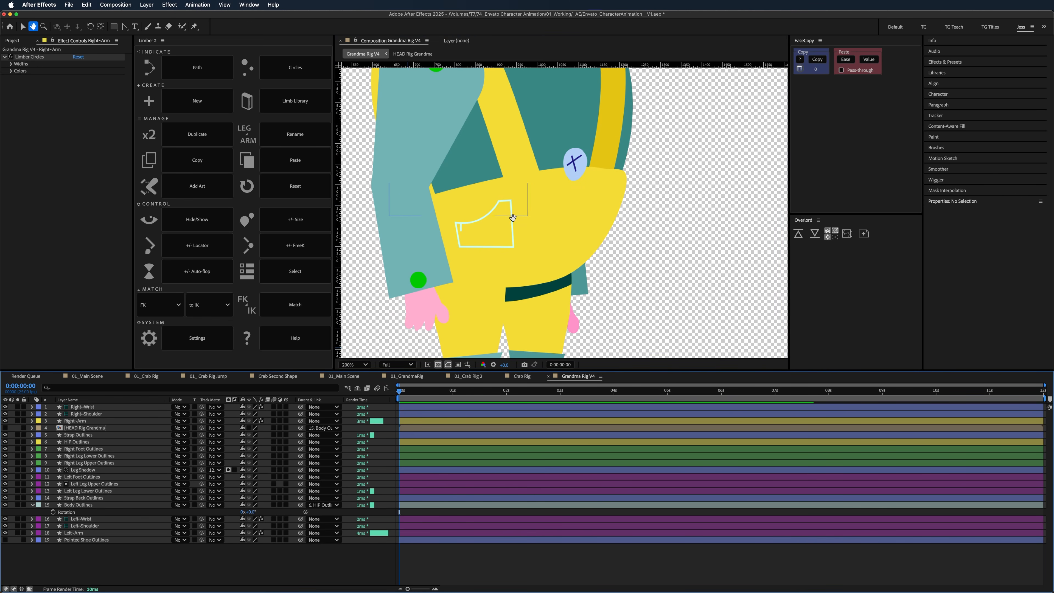
- Move the Left~Wrist and Left~Shoulder controller layers to the top of the layer stack
drag(513, 215, 518, 208)
key(comma)
click(82, 520)
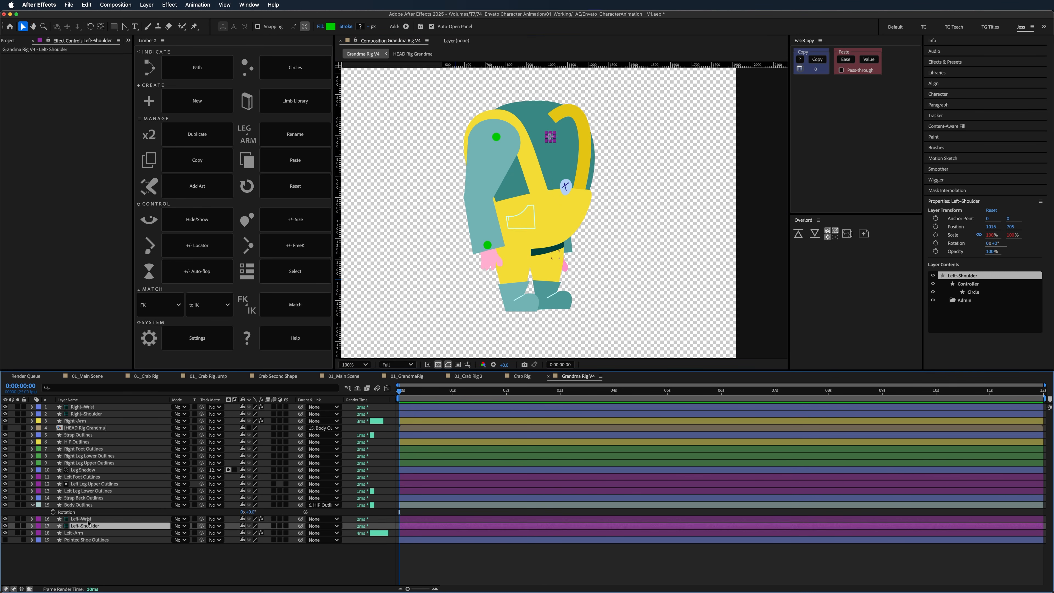
shift+click(88, 526)
drag(90, 520, 104, 412)
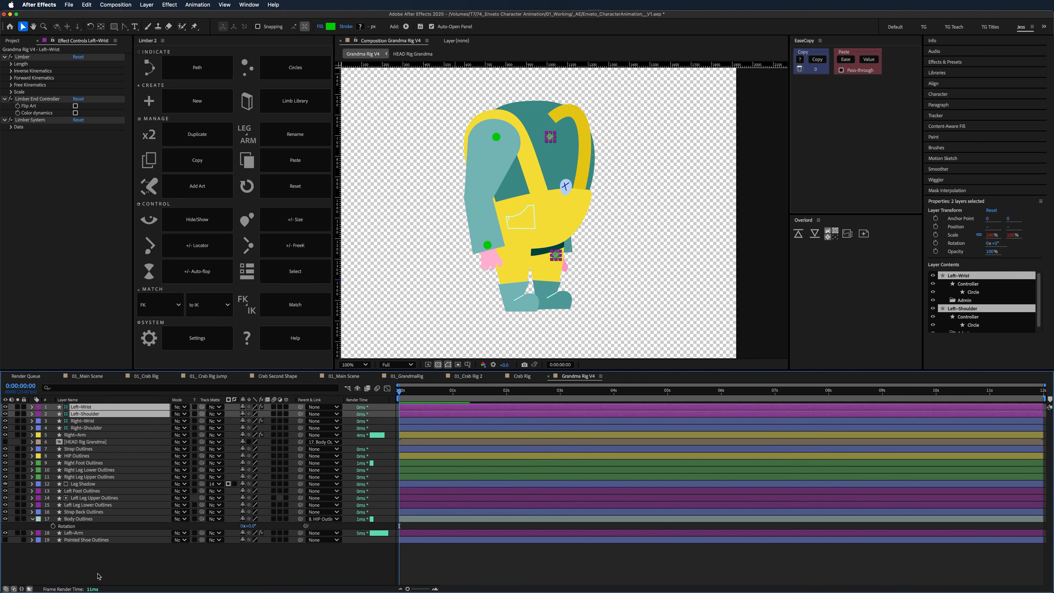
- Pose both arms away from the body by raising the Left~Wrist controller outward and lifting the Right~Wrist controller
click(101, 407)
drag(559, 255, 597, 228)
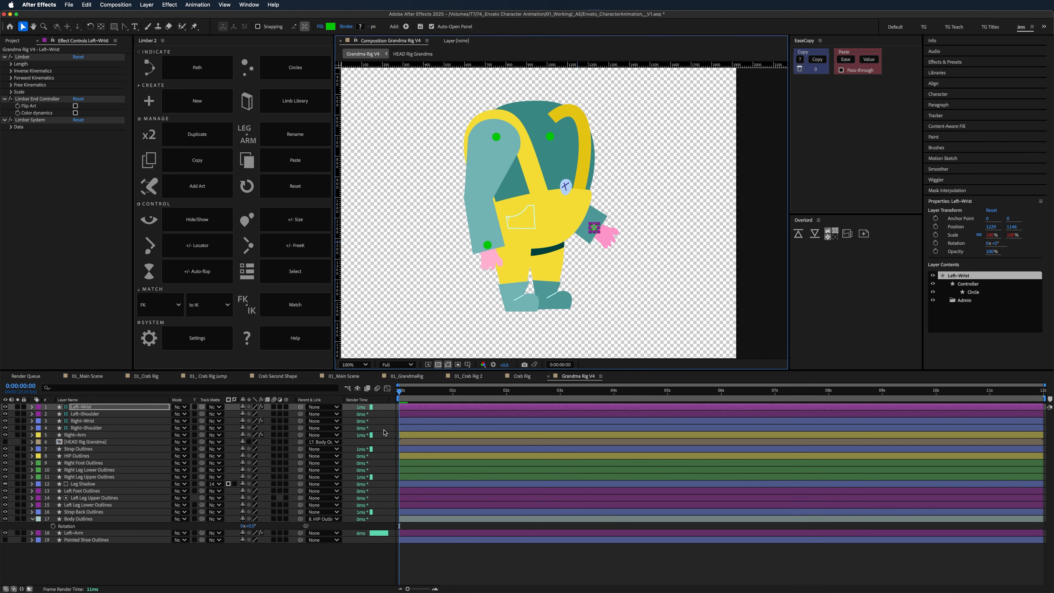
click(75, 533)
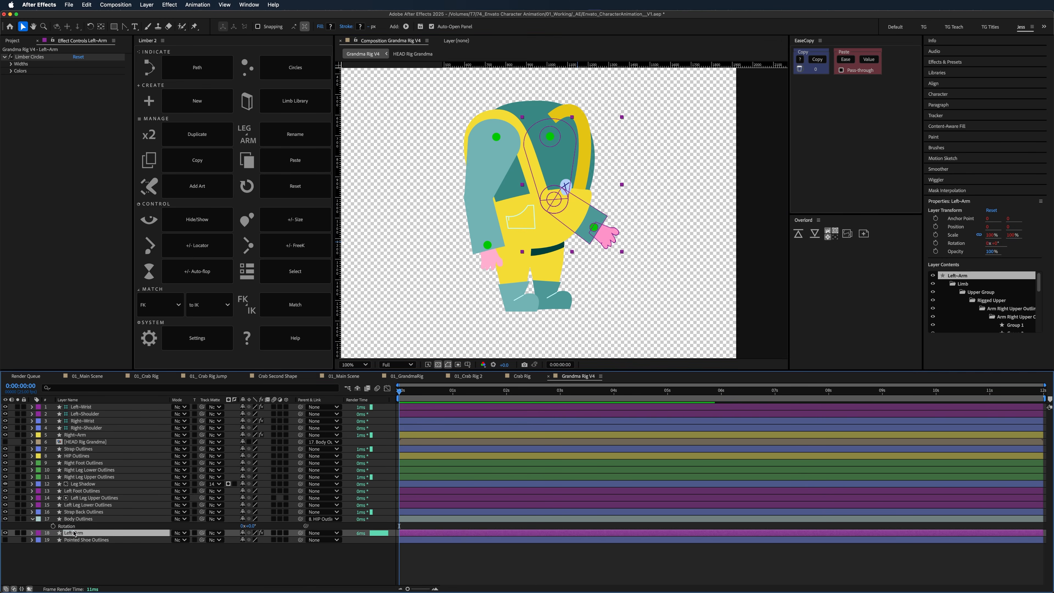
click(101, 558)
click(103, 408)
drag(595, 228, 625, 216)
drag(490, 248, 468, 219)
click(516, 563)
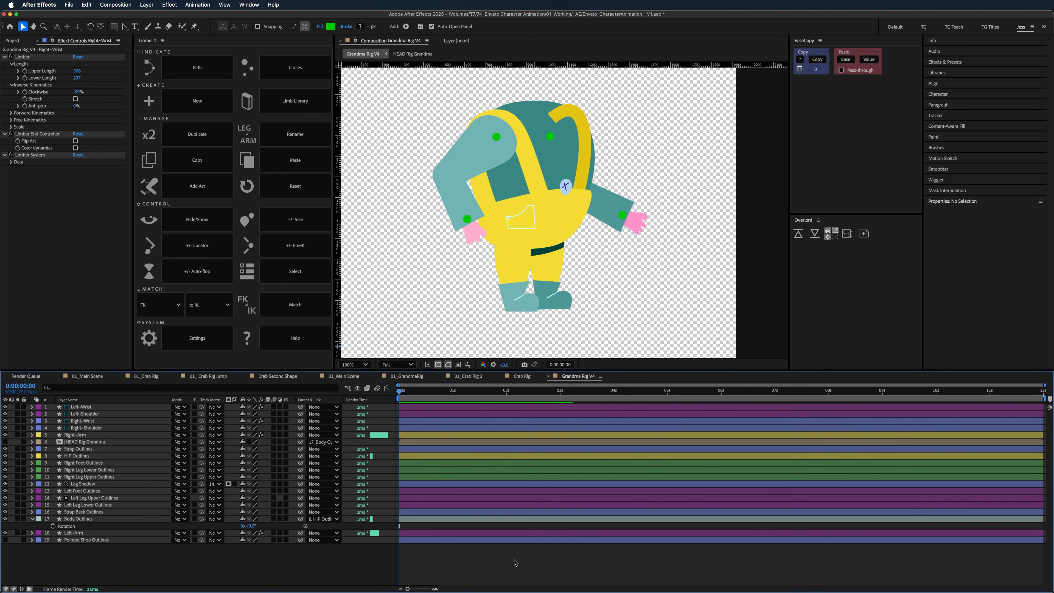
click(85, 498)
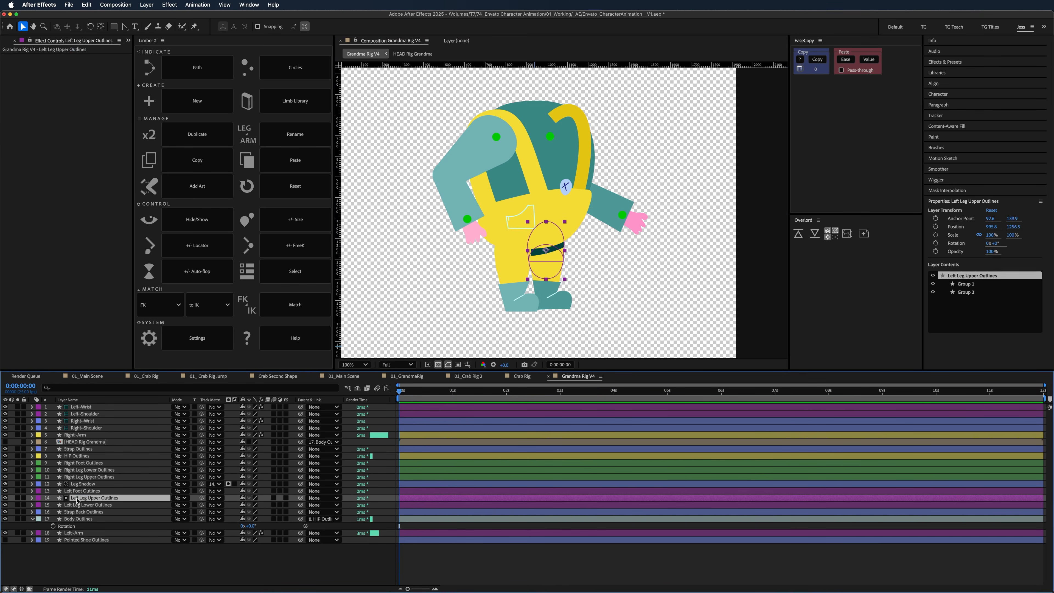
click(87, 458)
drag(559, 226, 558, 220)
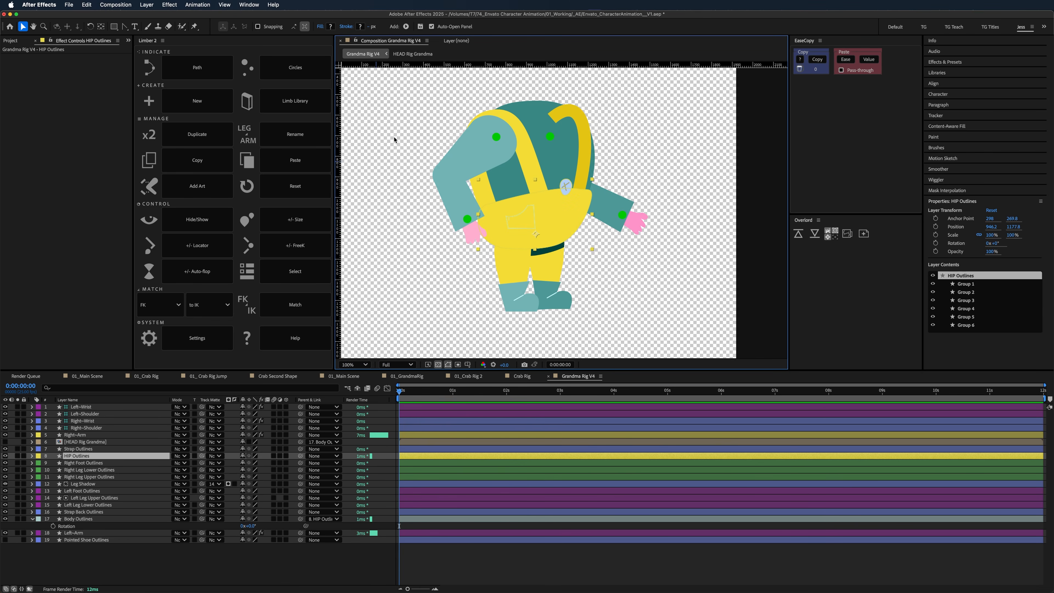
click(83, 422)
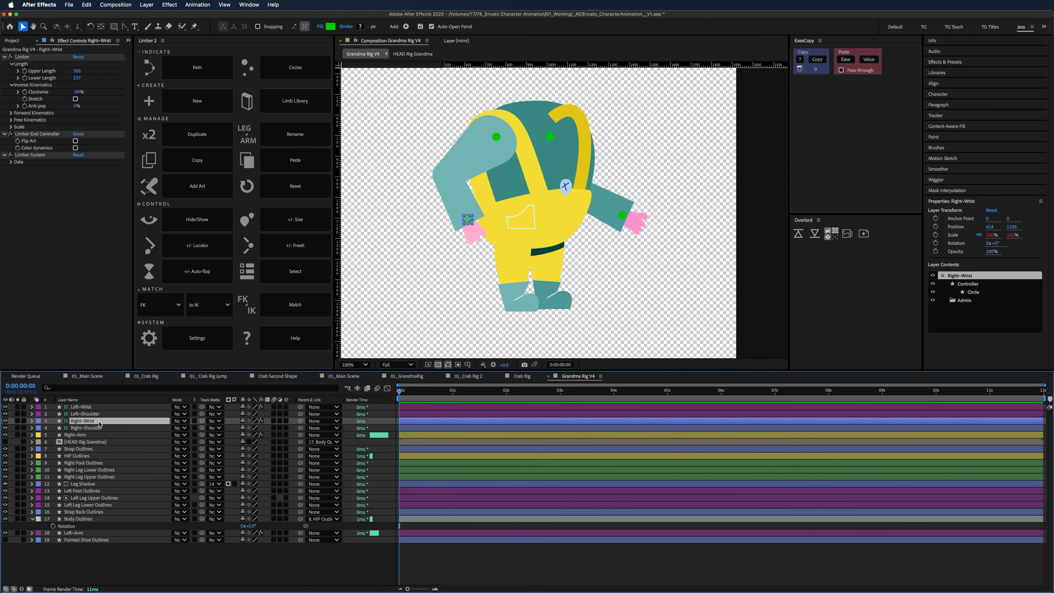
click(89, 470)
click(89, 456)
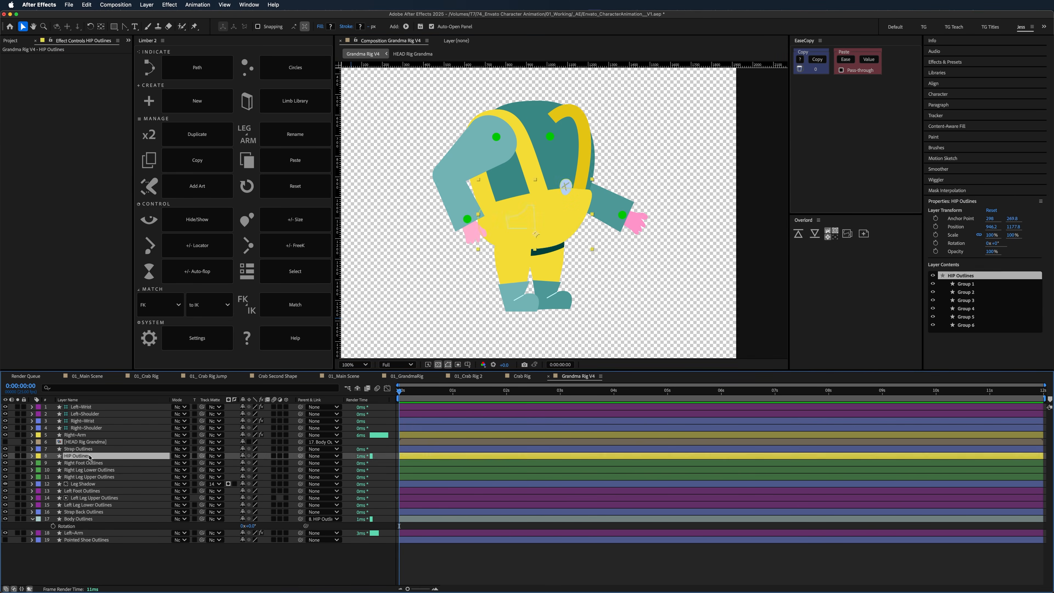
- Parent the Strap Outlines and Strap Back Outlines layers to Body Outlines
click(89, 450)
super+click(85, 512)
drag(300, 512, 87, 522)
click(87, 522)
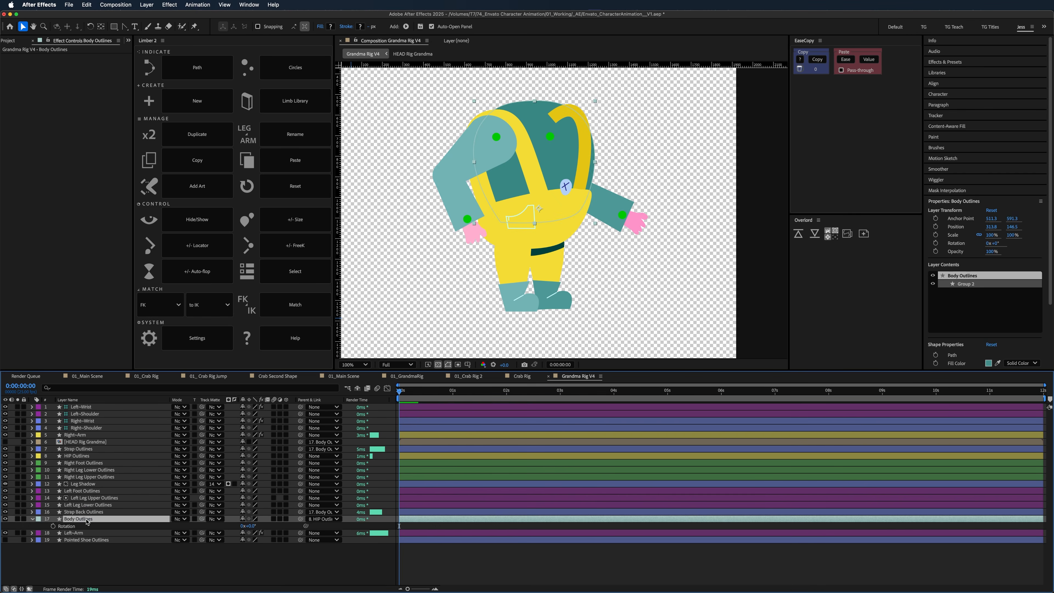
- Set the label colour of Body Outlines to Red and of HIP Outlines to Fuchsia
click(39, 520)
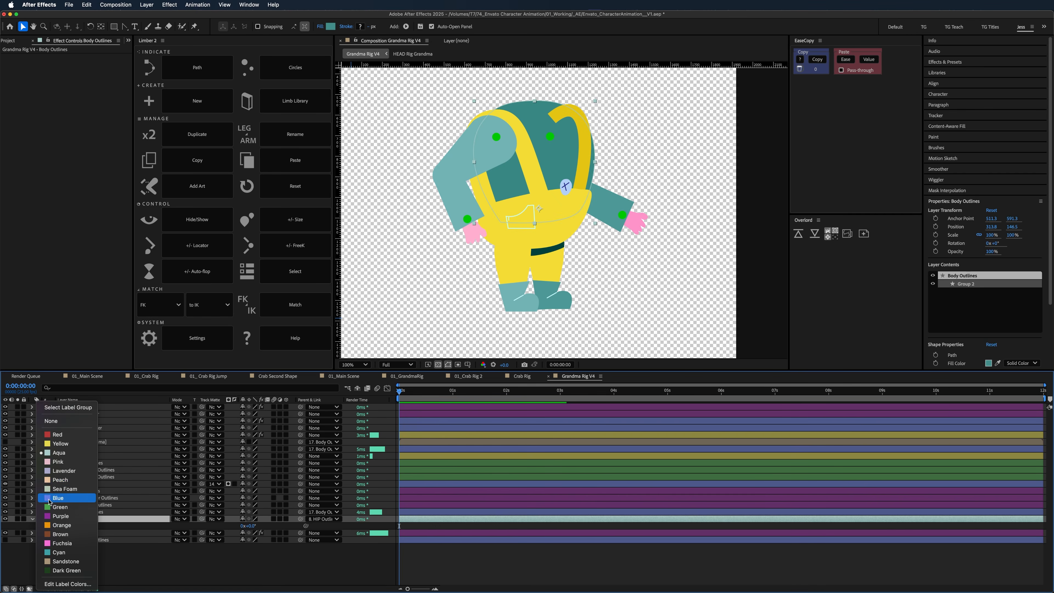
click(67, 436)
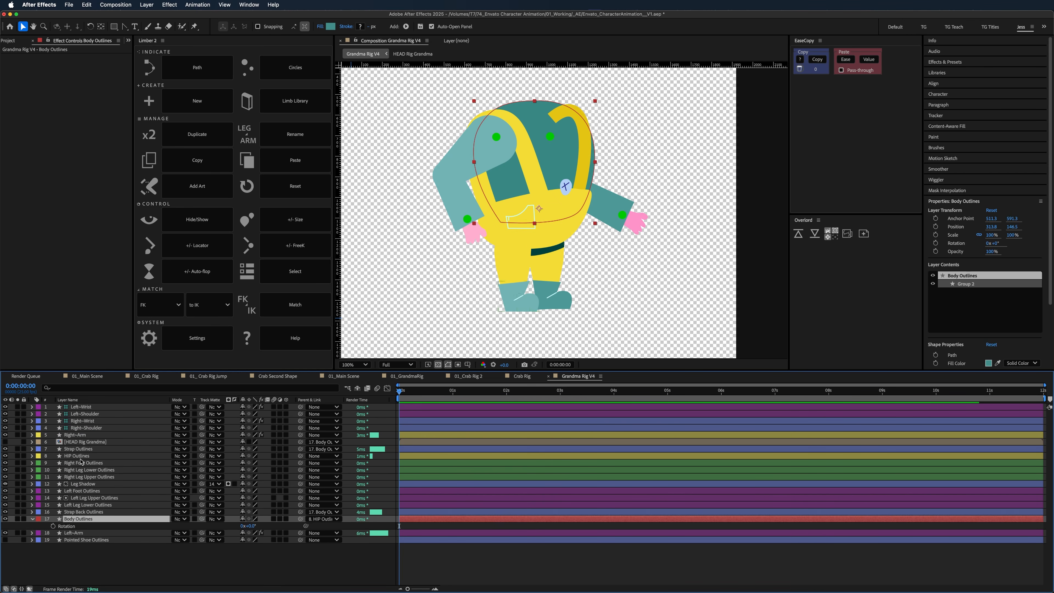
click(78, 456)
click(38, 456)
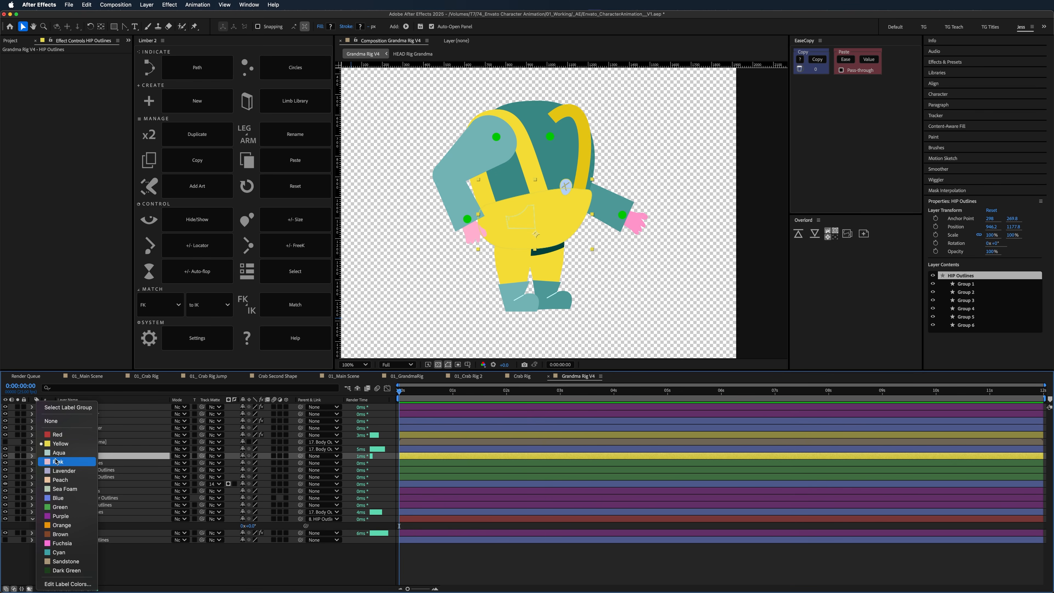
click(63, 544)
click(91, 570)
click(83, 519)
click(87, 456)
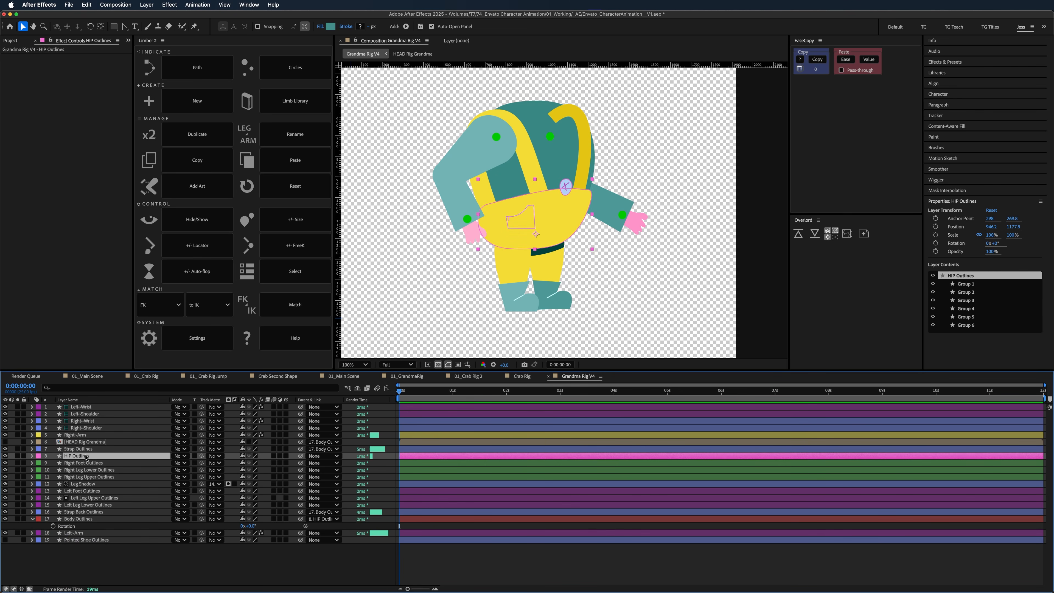
click(83, 519)
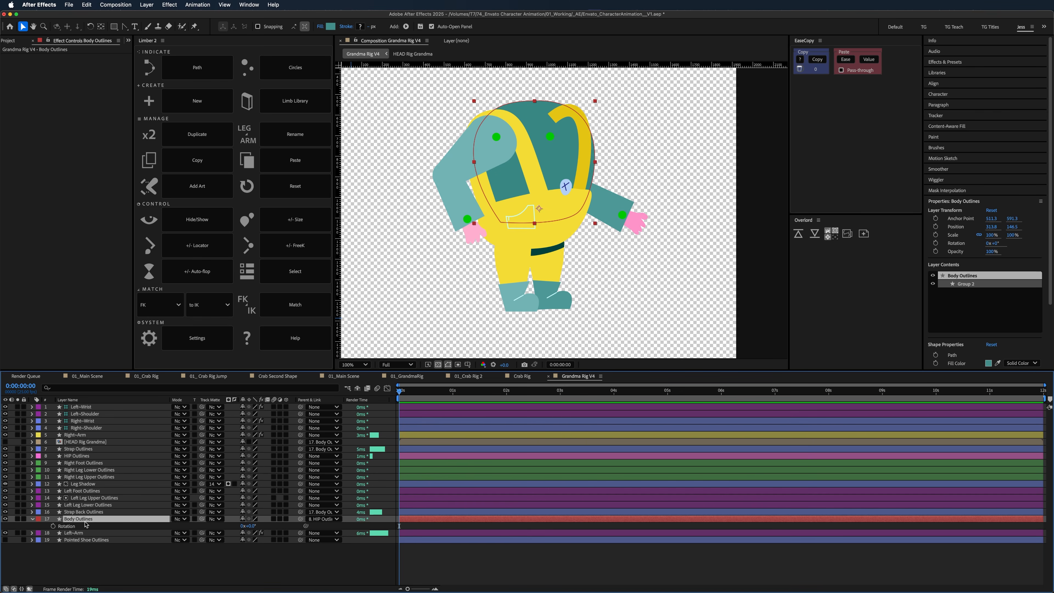
- Parent the Left~Shoulder and Right~Shoulder controller layers to Body Outlines
click(95, 428)
super+click(97, 415)
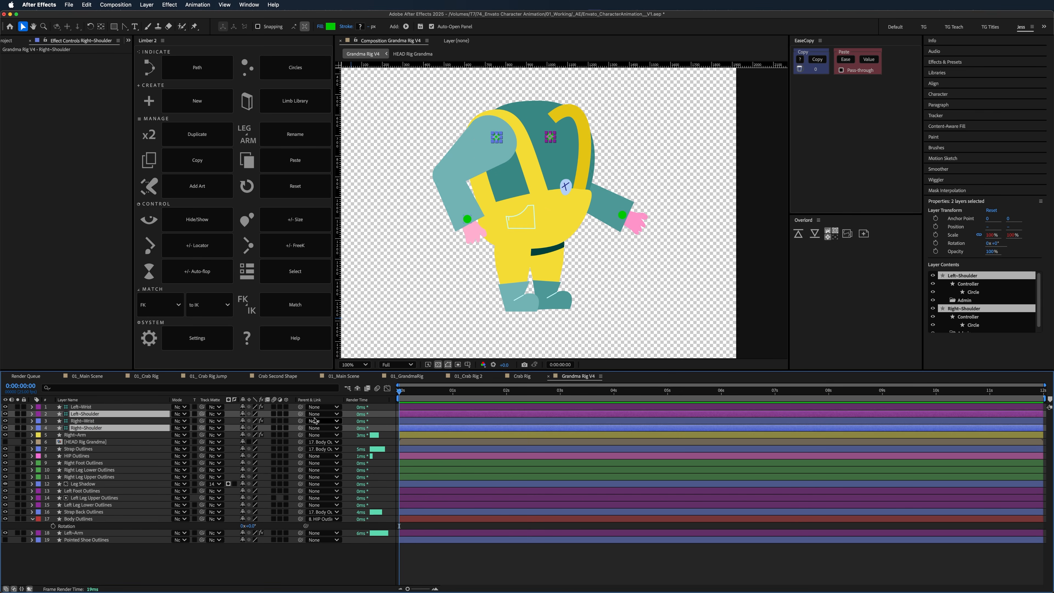
click(326, 414)
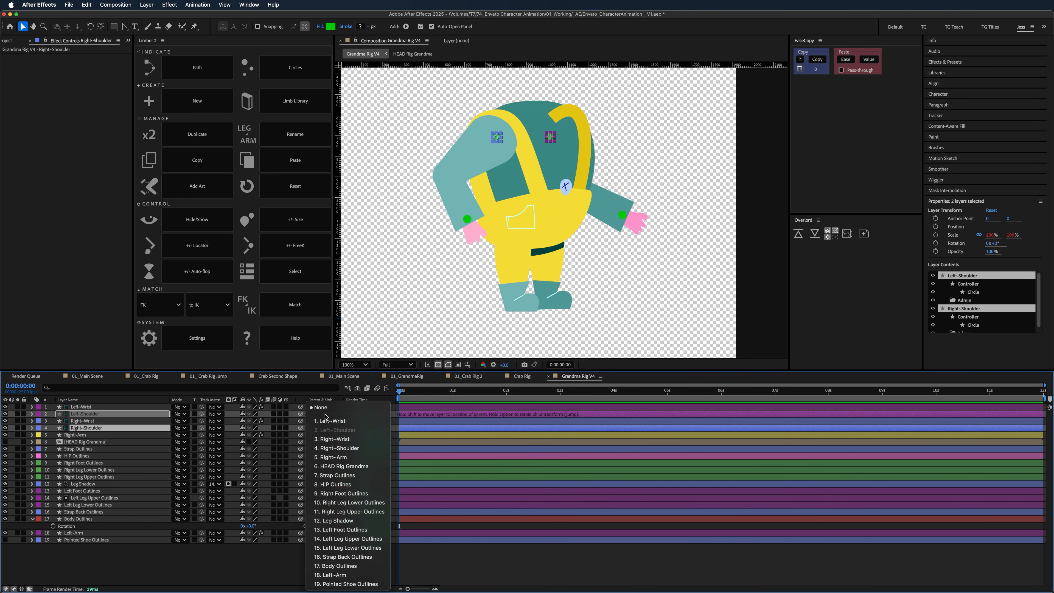
click(336, 566)
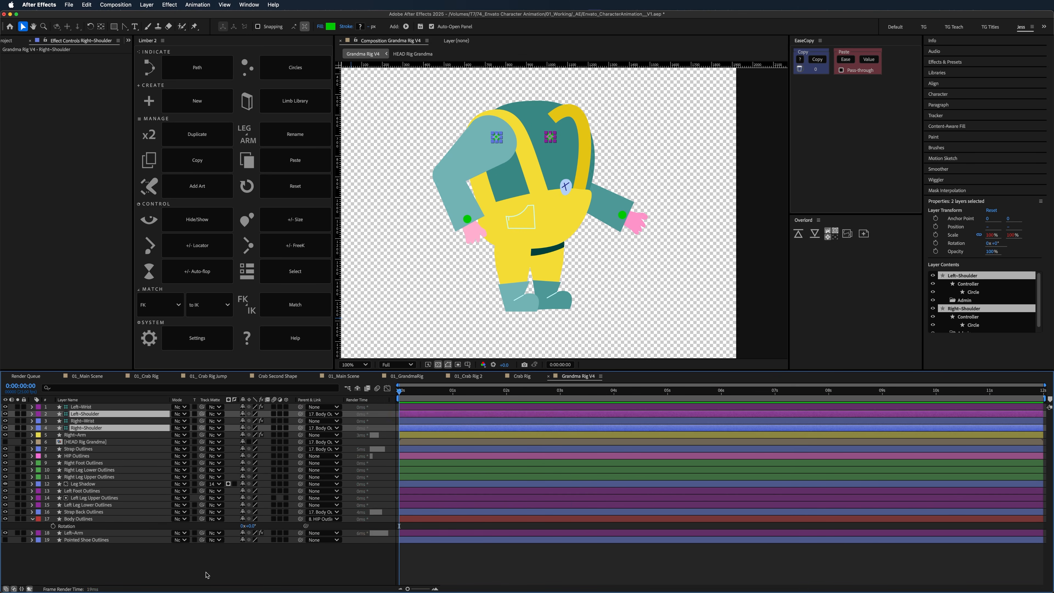
click(186, 564)
- Test the parenting by rotating Body Outlines slightly and undo the rotation
click(66, 520)
mouse_move(251, 527)
mouse_down()
mouse_move(270, 531)
mouse_move(249, 533)
mouse_move(259, 528)
mouse_up()
key(super+z)
click(209, 555)
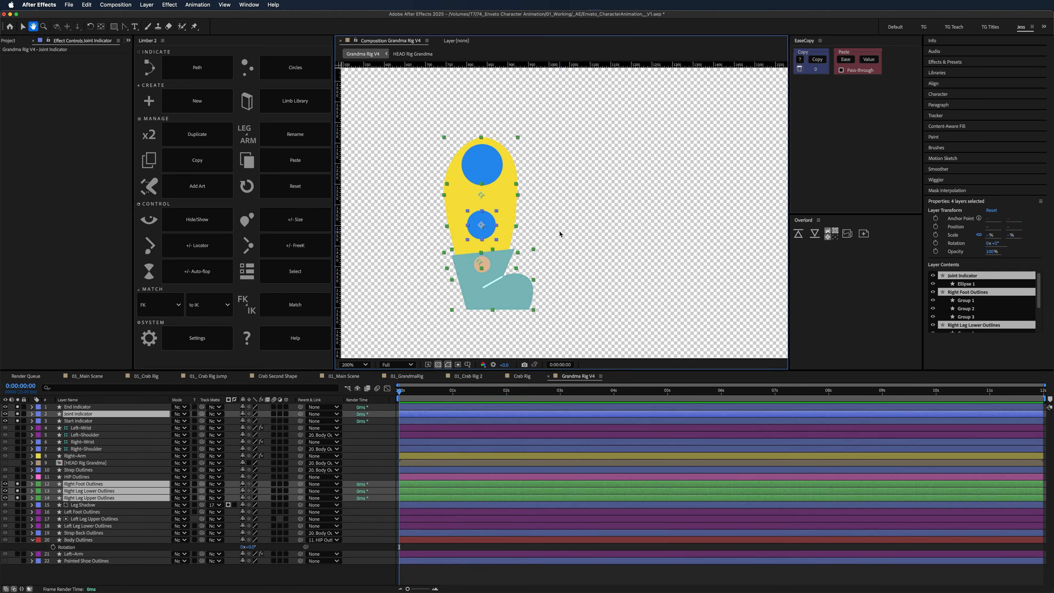
- Create a Circles-type Right Leg limb from the three indicators and right leg artwork, and place its layers below Right Foot Outlines
click(283, 270)
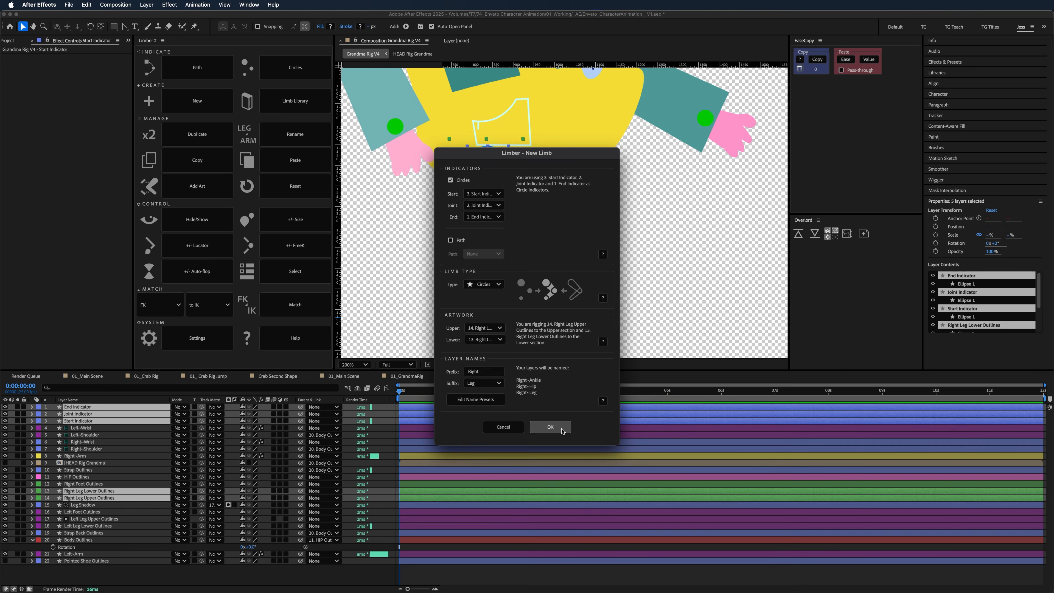
click(556, 427)
shift+click(94, 420)
drag(93, 421, 95, 487)
key(super+shift+a)
- Duplicate the right leg limb with the prefix Left and move its three layers below Left Leg Lower Outlines
click(80, 477)
click(197, 135)
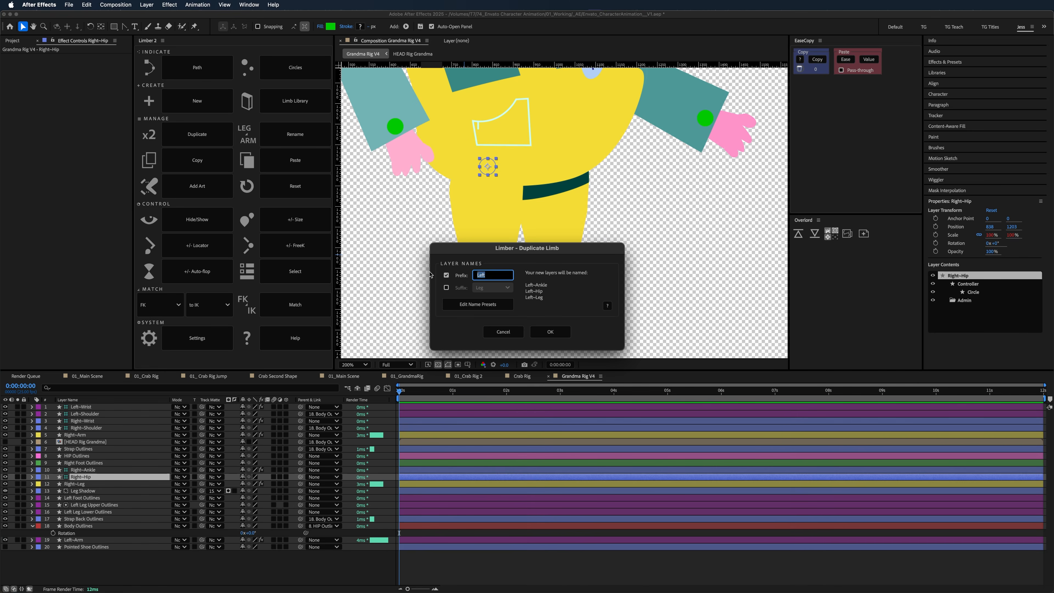
text(Left)
key(Return)
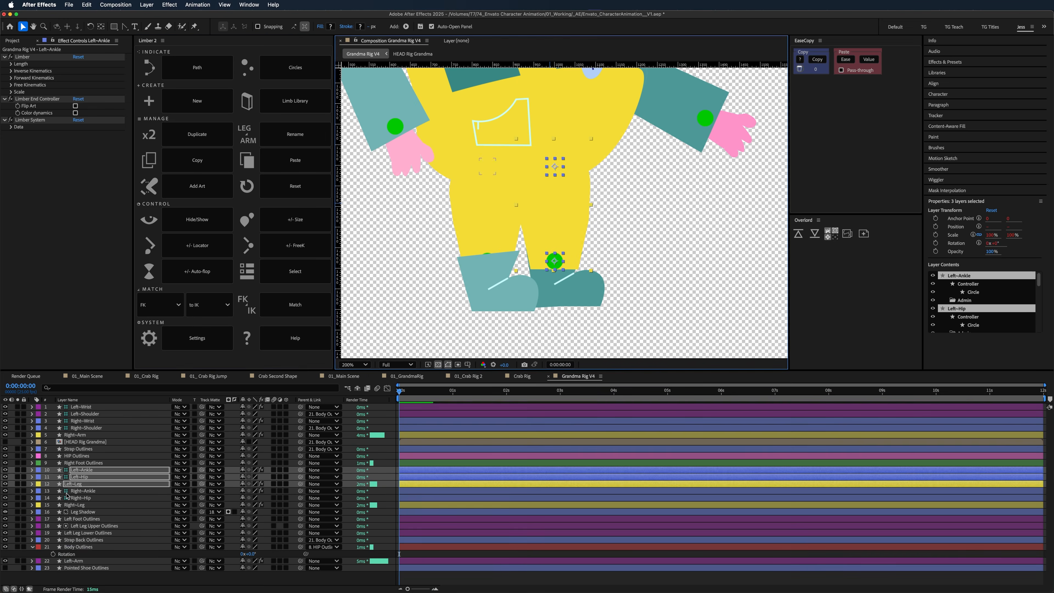
drag(79, 483, 93, 535)
- Delete the Left Leg Upper Outlines and Left Leg Lower Outlines layers
click(94, 505)
shift+click(95, 513)
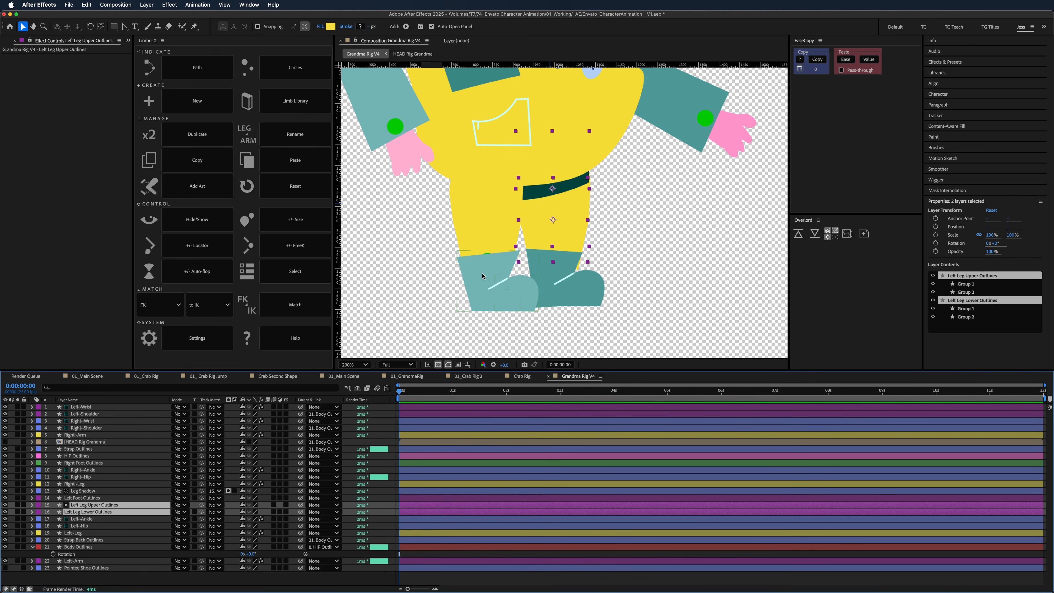
key(Delete)
key(super+z)
key(Delete)
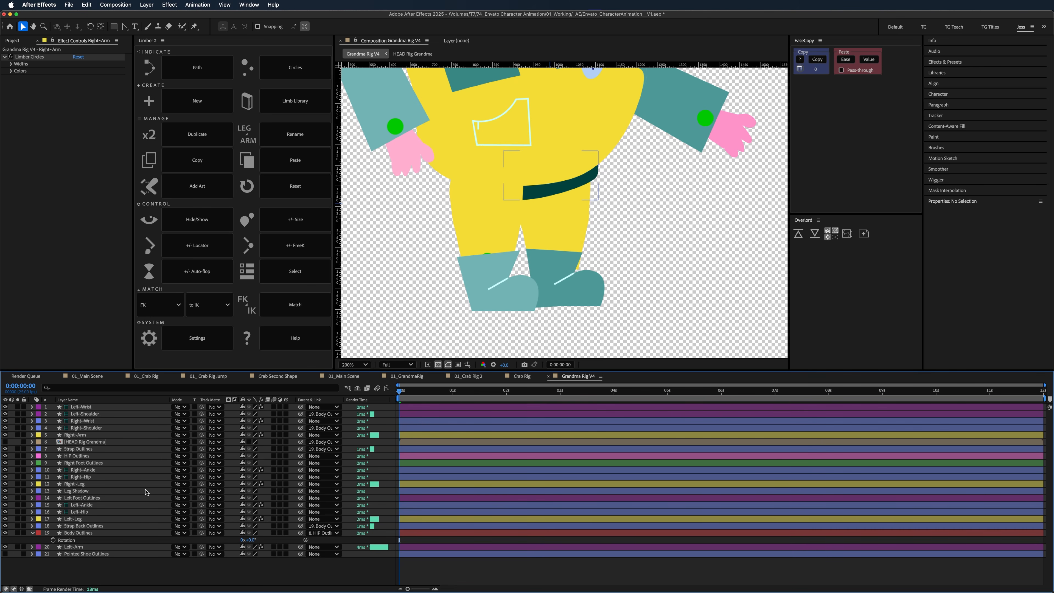
- Nudge the hip end of the left leg limb slightly up and to the left to align the leg
click(83, 491)
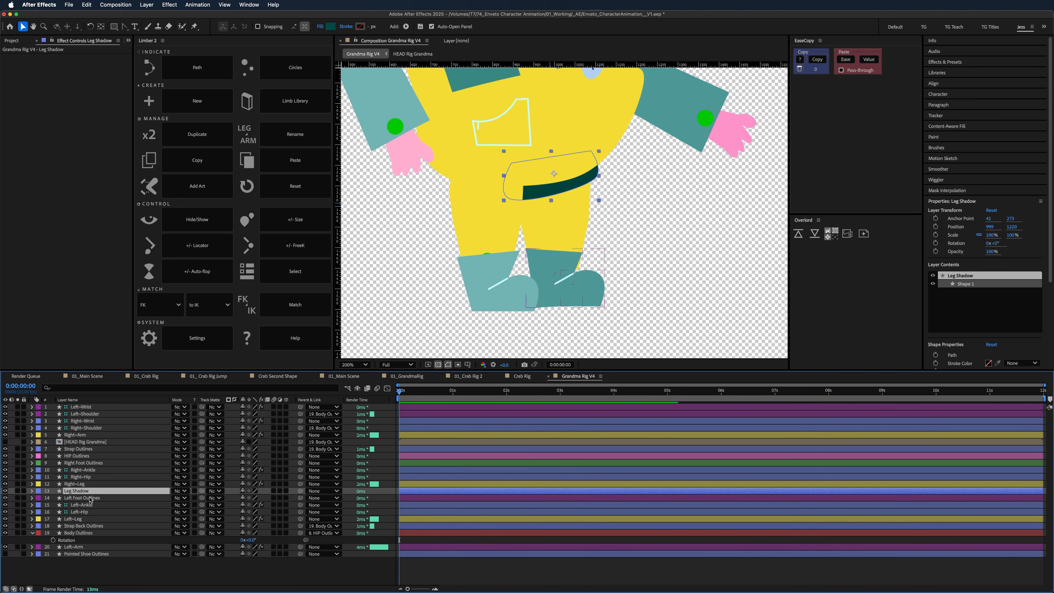
click(83, 505)
click(83, 490)
click(565, 250)
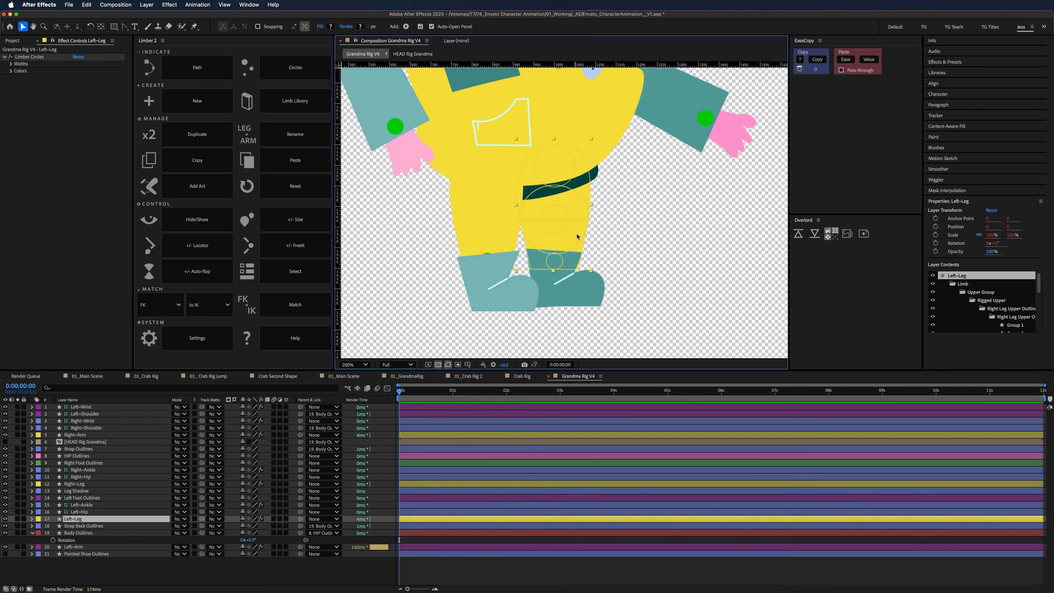
shift+click(90, 513)
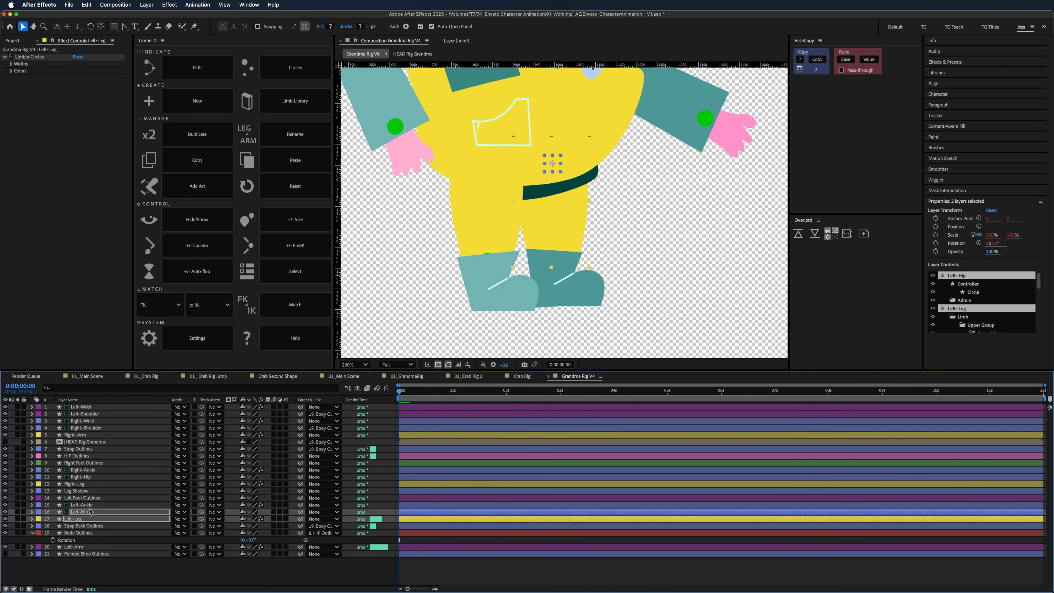
click(434, 574)
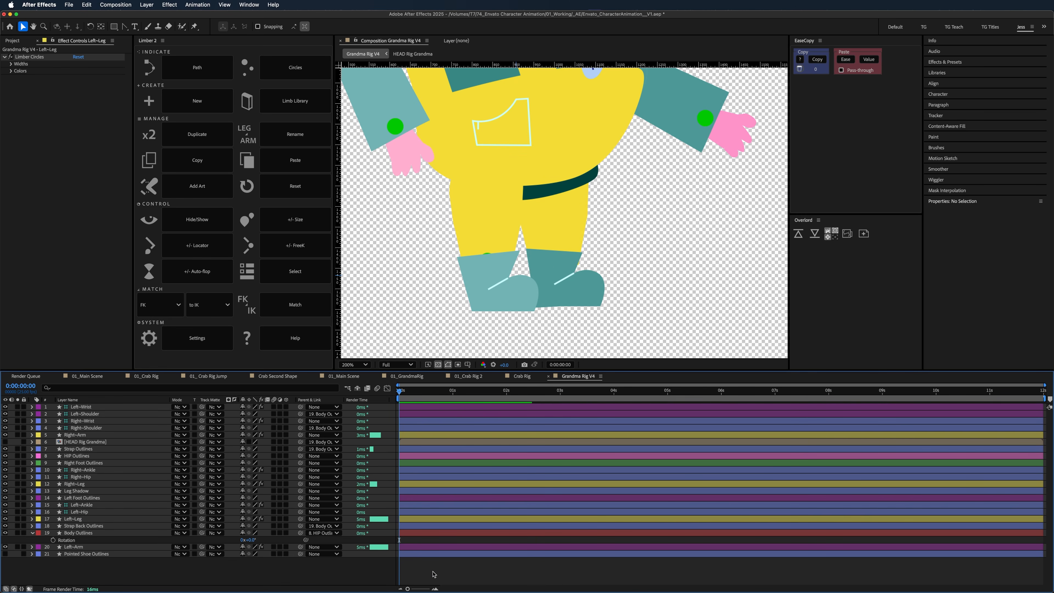
- Use Left~Leg as the track matte for Leg Shadow and turn the Left~Leg layer's visibility back on
click(80, 500)
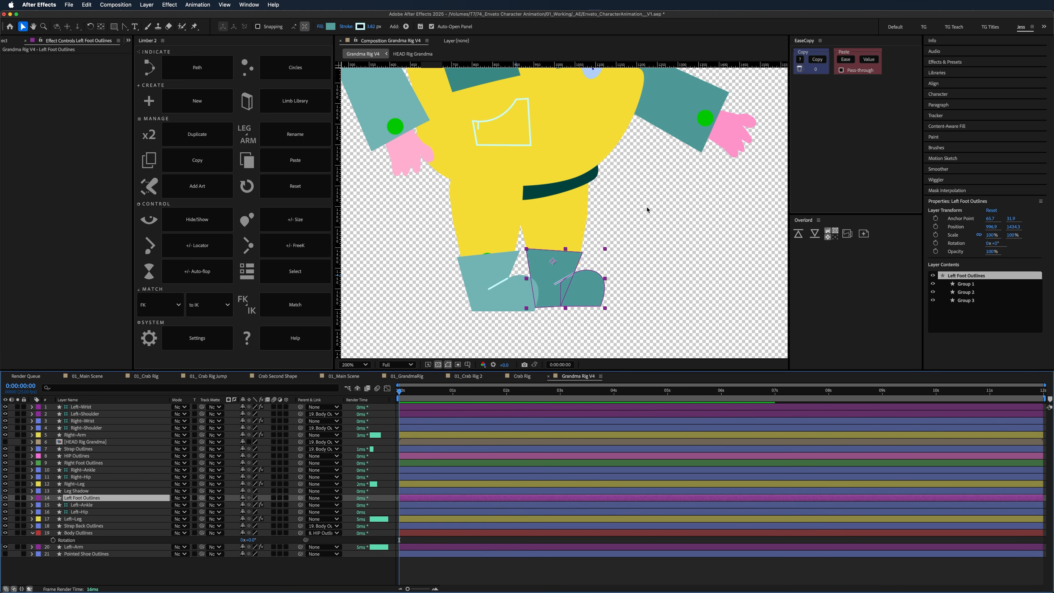
click(583, 187)
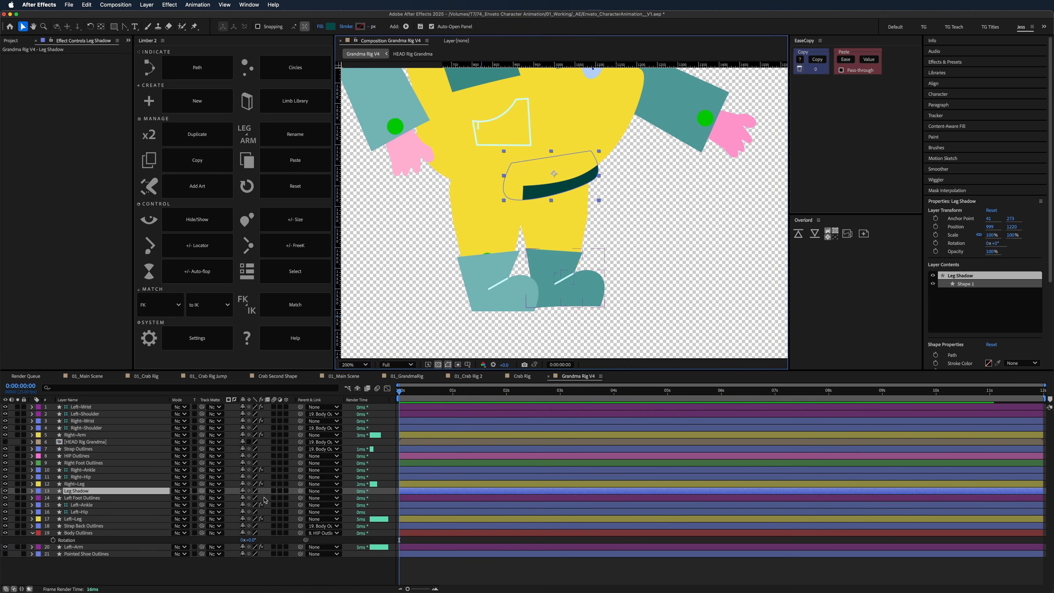
drag(201, 491, 101, 522)
click(7, 520)
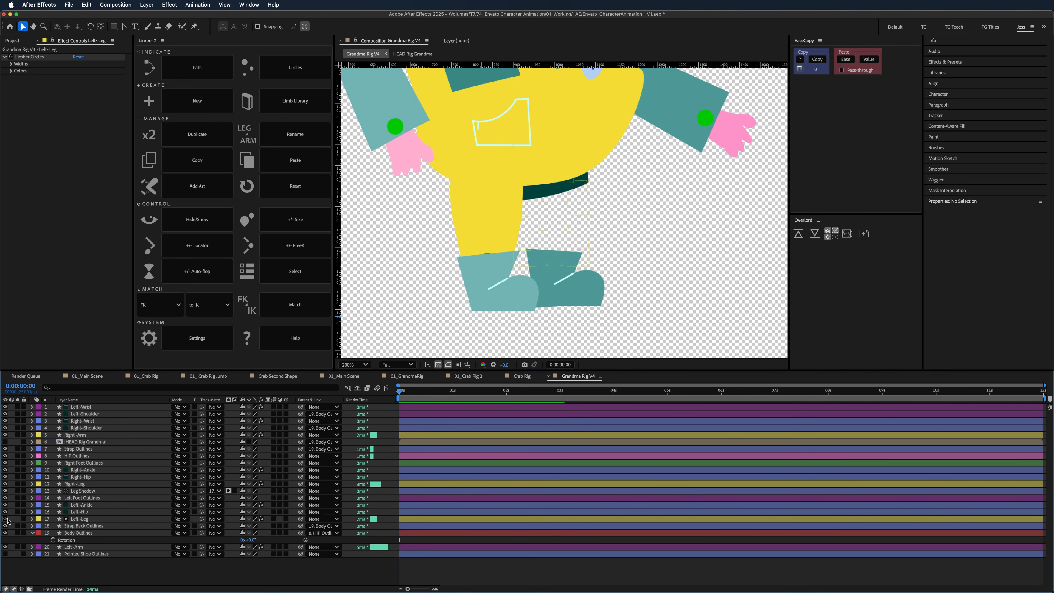
click(4, 519)
- Set the label colour of the Left~Ankle, Left~Hip and Left~Leg layers to Green
click(81, 519)
shift+click(62, 505)
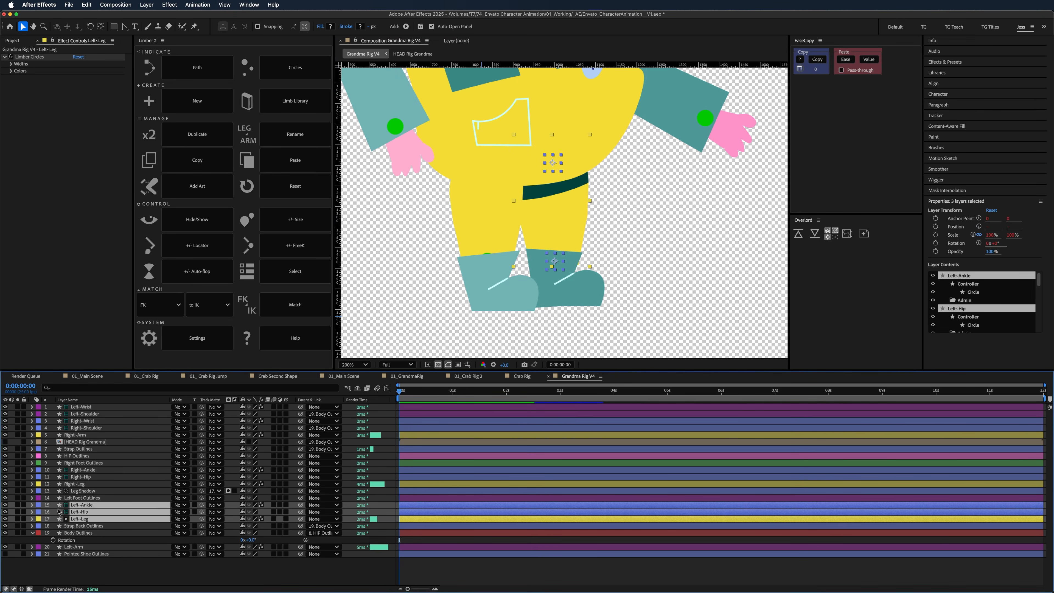
click(39, 507)
click(62, 507)
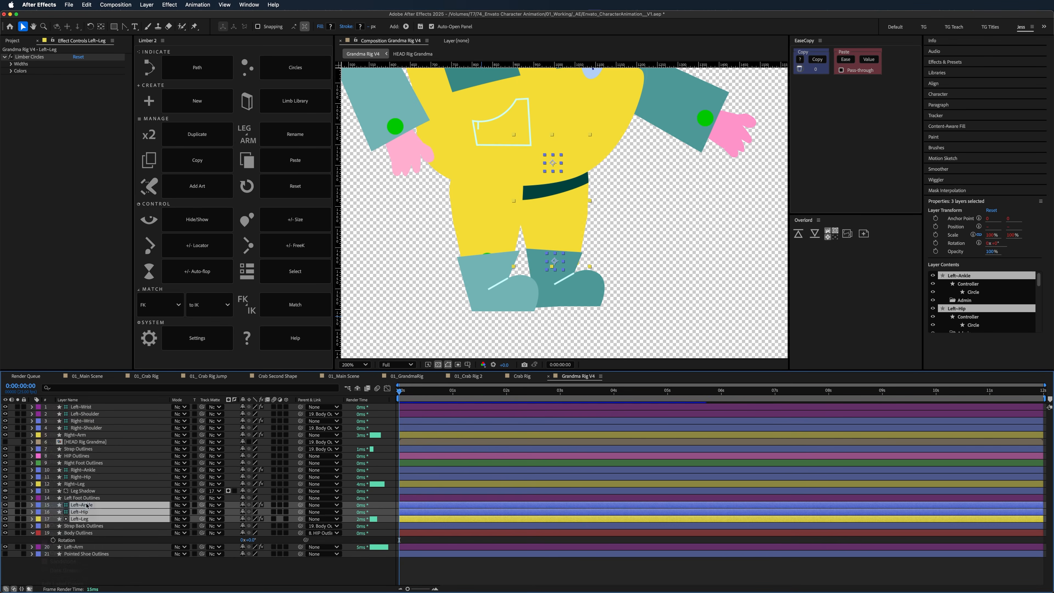
- Set the label colour of Right Foot Outlines, Right~Ankle, Right~Hip and Right~Leg to Fuchsia
click(83, 484)
shift+click(89, 471)
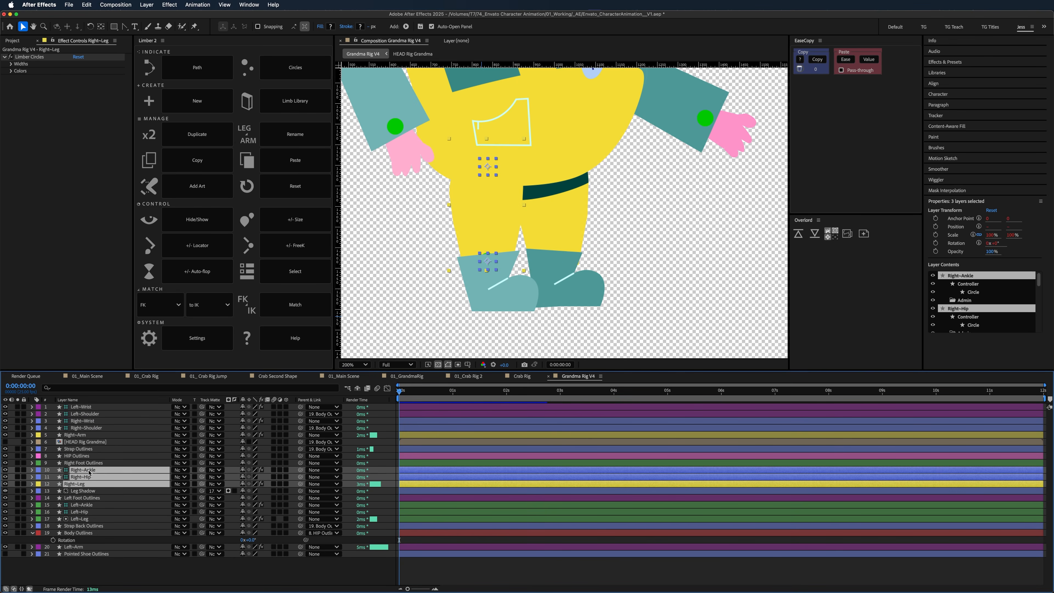
shift+click(51, 464)
click(38, 467)
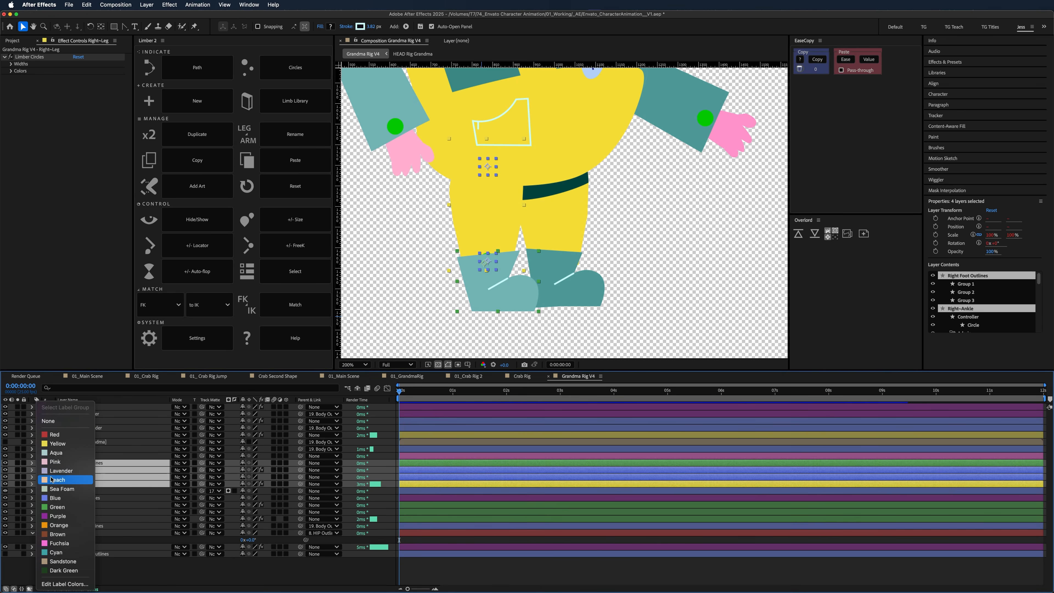
click(58, 516)
click(40, 484)
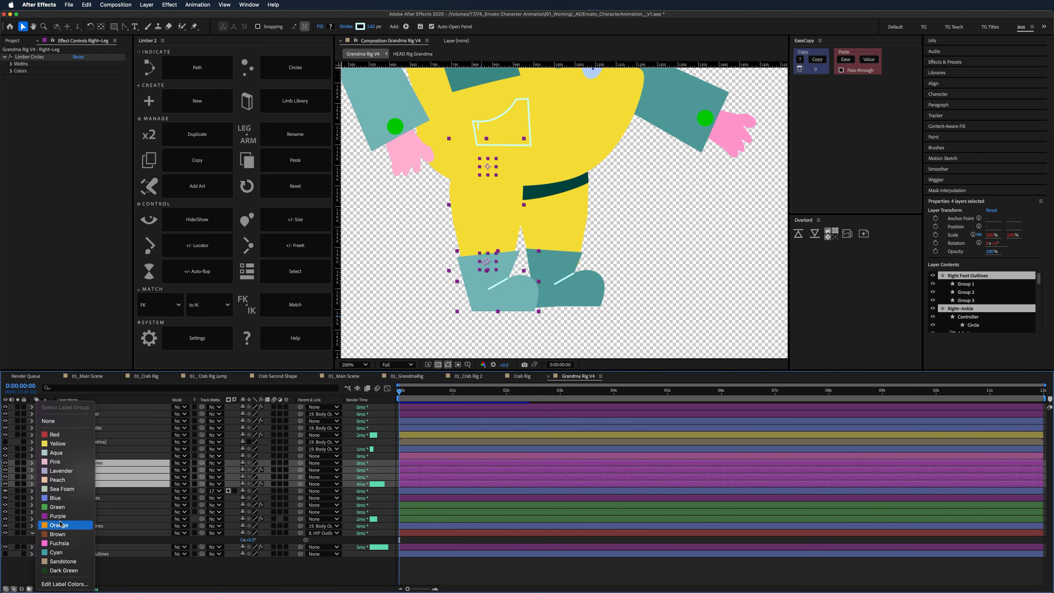
click(62, 544)
- Label Leg Shadow and Left Foot Outlines Green along with the left leg limb layers
click(88, 492)
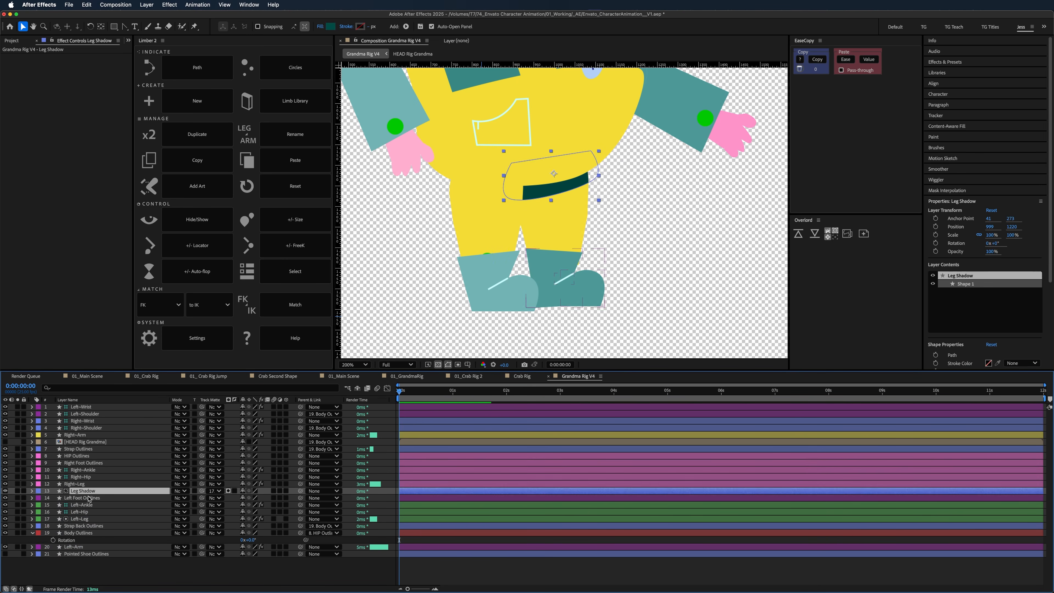
shift+click(84, 513)
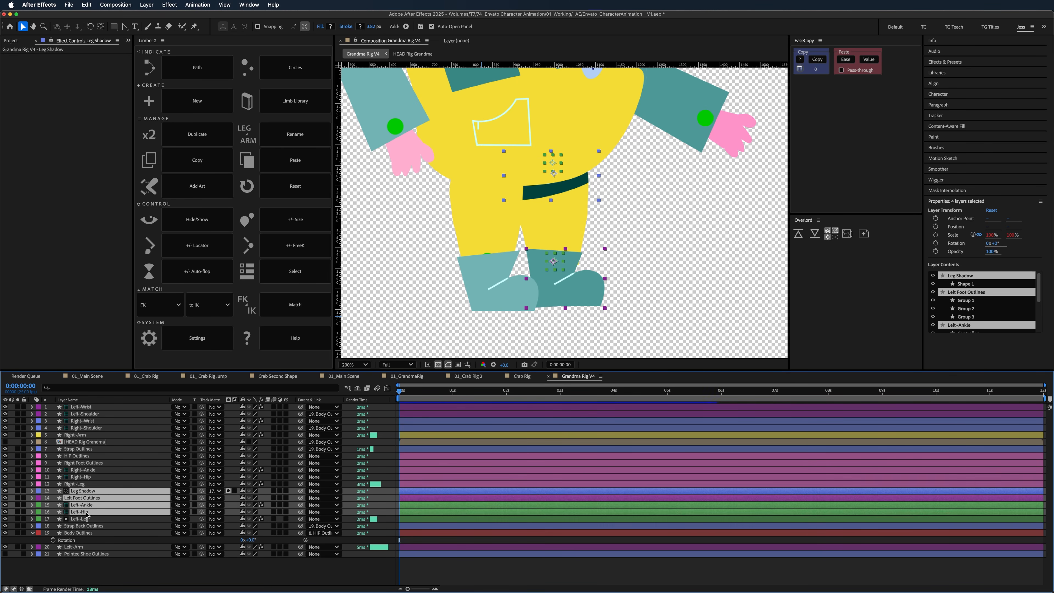
shift+click(85, 520)
click(41, 520)
click(79, 515)
click(82, 527)
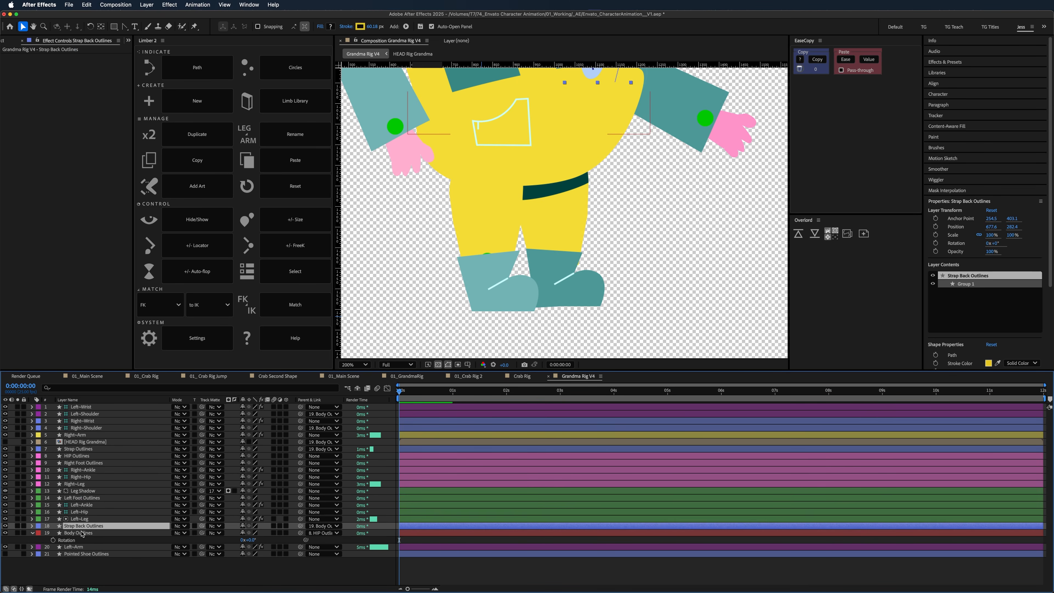
click(76, 570)
click(79, 548)
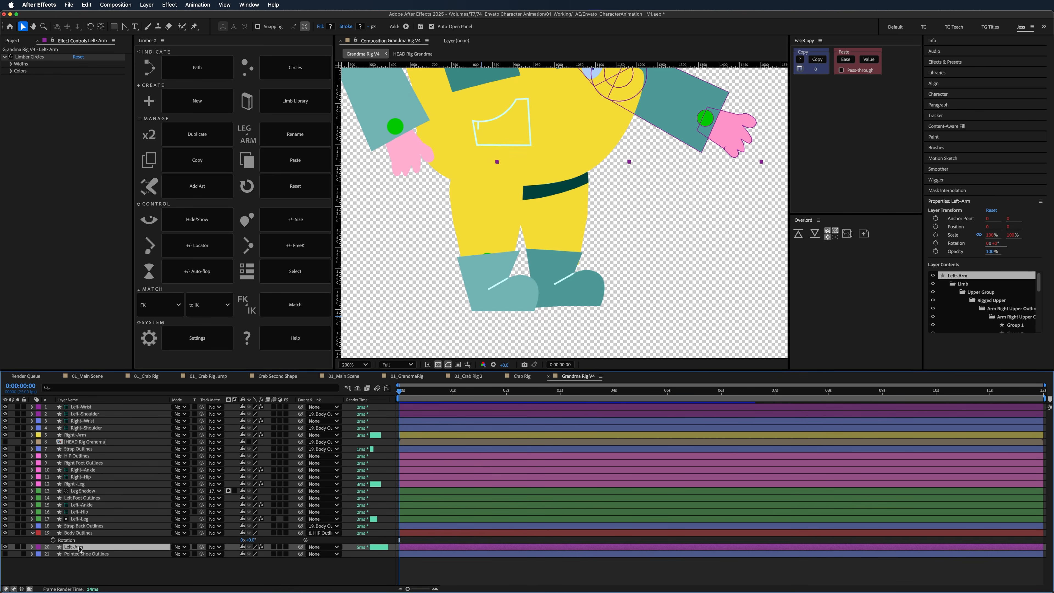
click(79, 569)
click(96, 519)
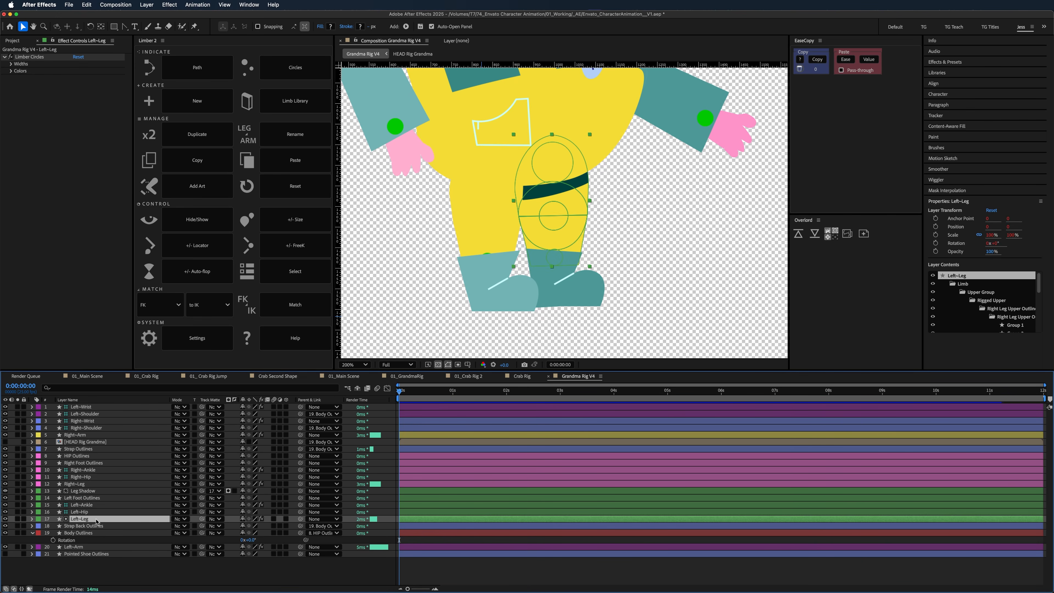
click(97, 492)
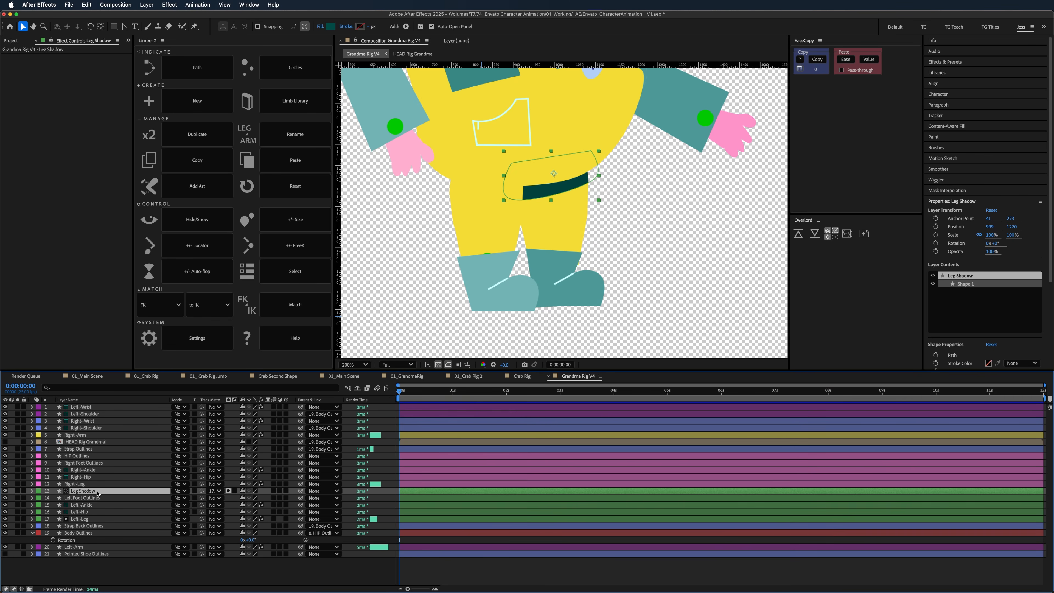
click(86, 498)
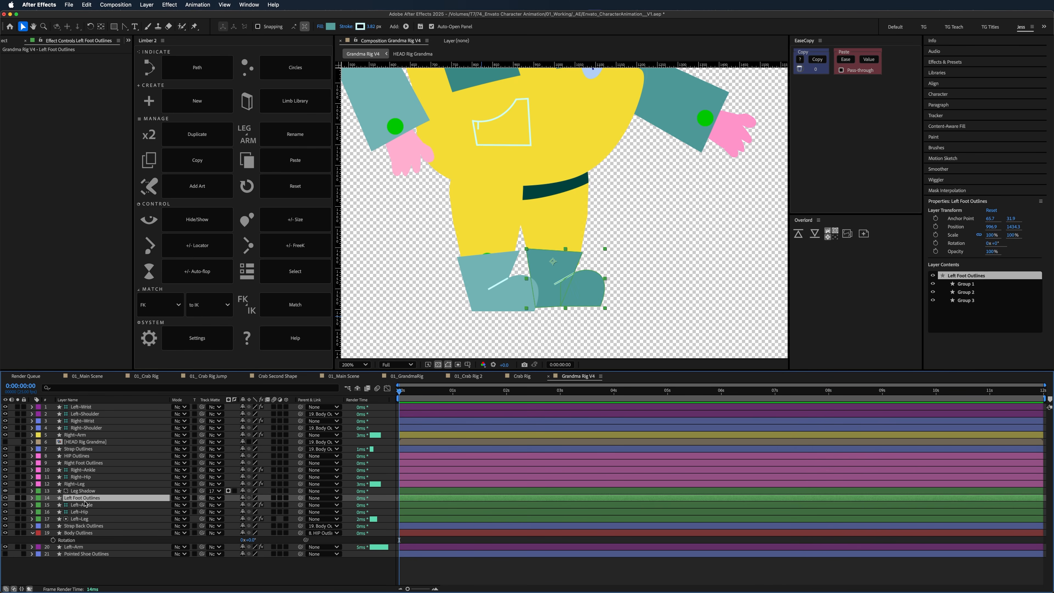
click(86, 512)
- Test the left leg's bend by moving the Left~Ankle controller up and undo the move
click(89, 506)
drag(555, 268, 570, 238)
key(super+z)
drag(623, 230, 616, 236)
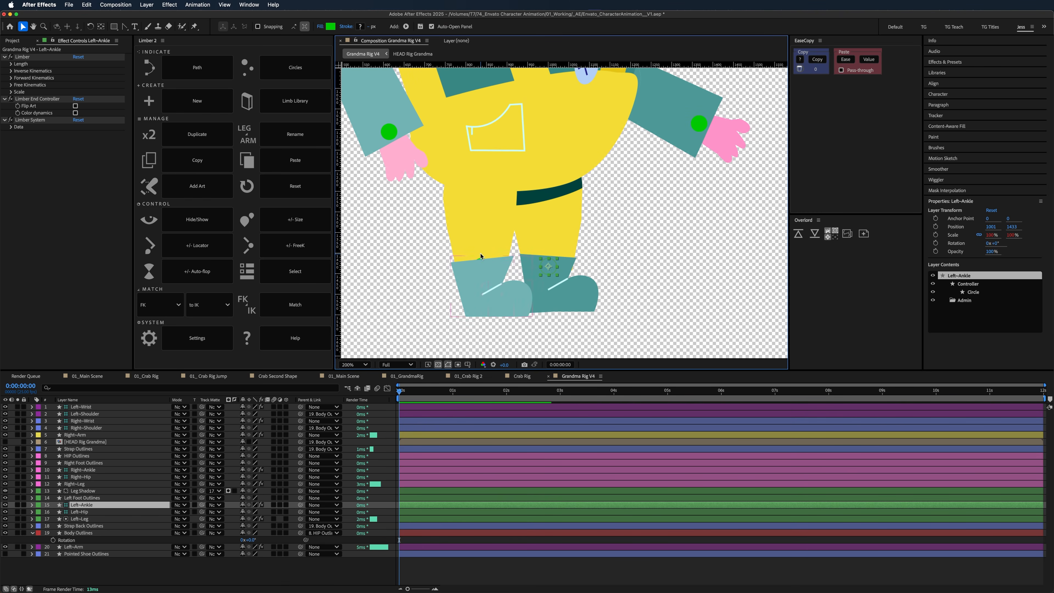
click(101, 503)
click(95, 512)
click(94, 519)
click(89, 554)
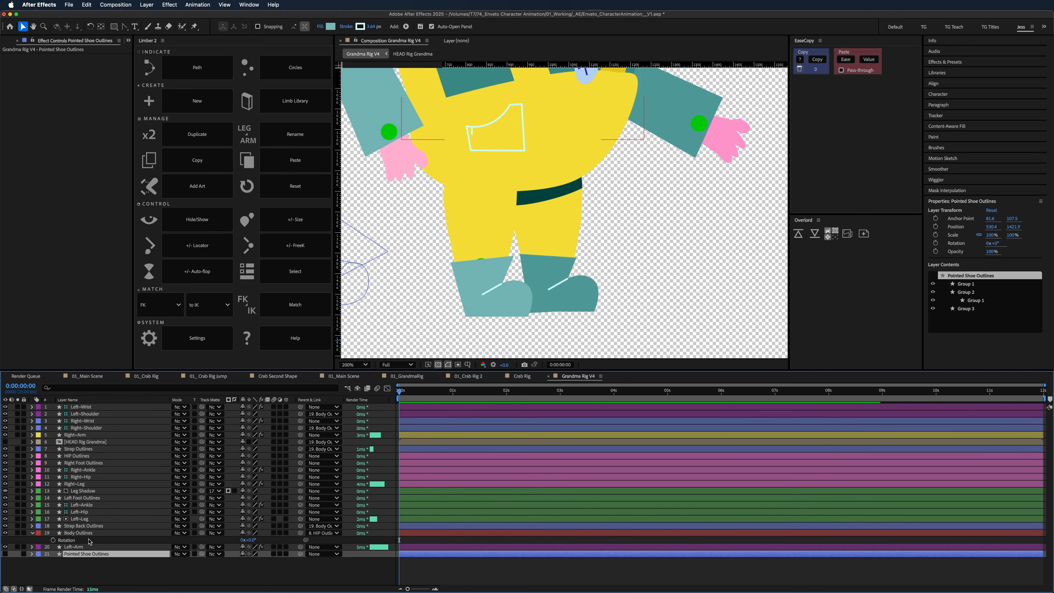
- Add a Limber locator to the left leg limb from its Left~Ankle controller
click(92, 519)
click(95, 506)
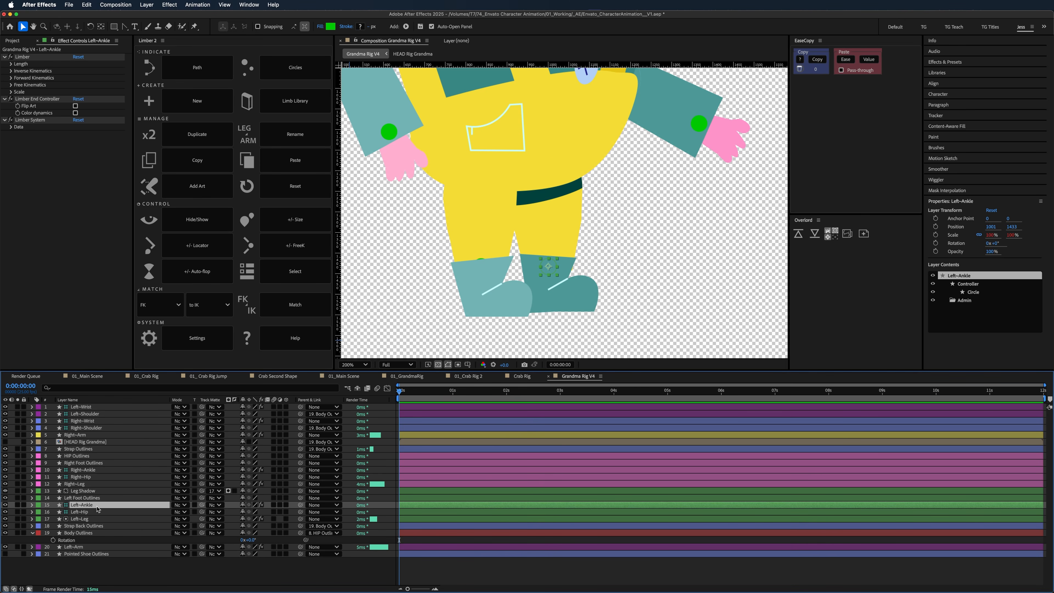
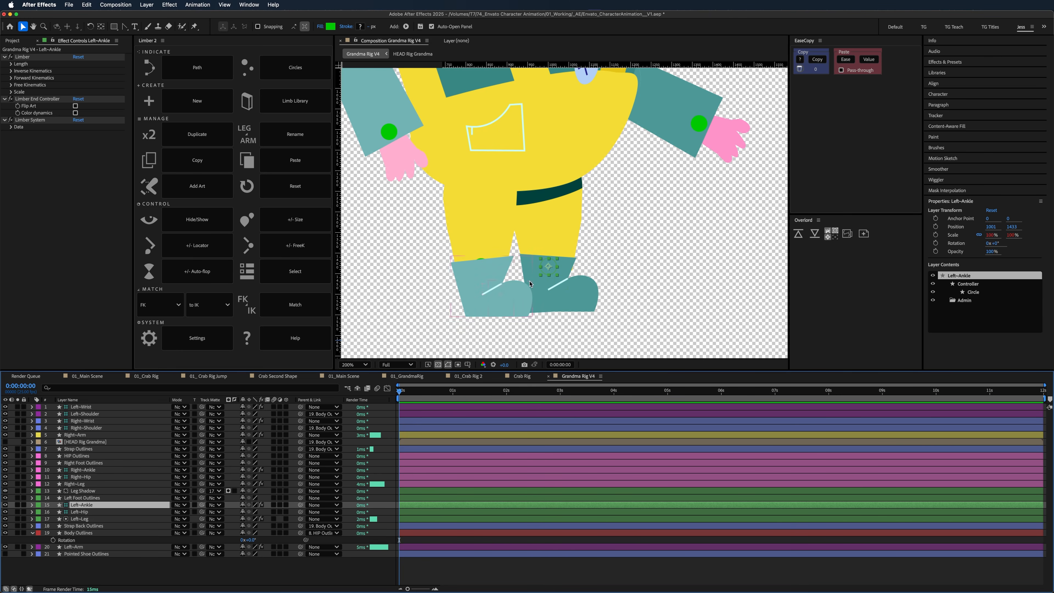
click(201, 247)
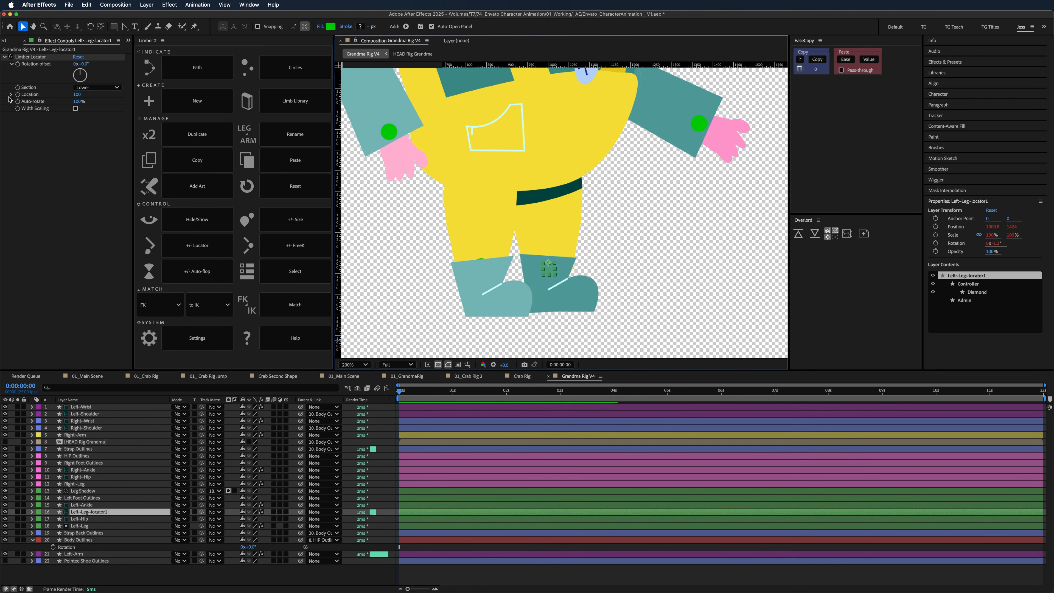
- Try sliding the left leg's locator along the Upper section and return it to the Lower section at location 100
drag(76, 95, 98, 96)
click(97, 88)
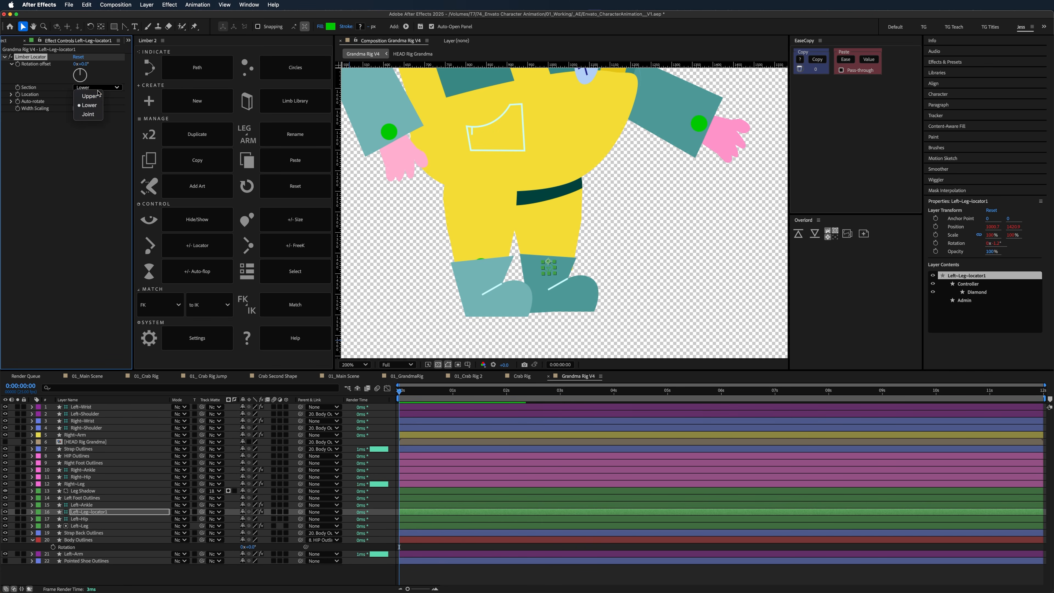
click(94, 98)
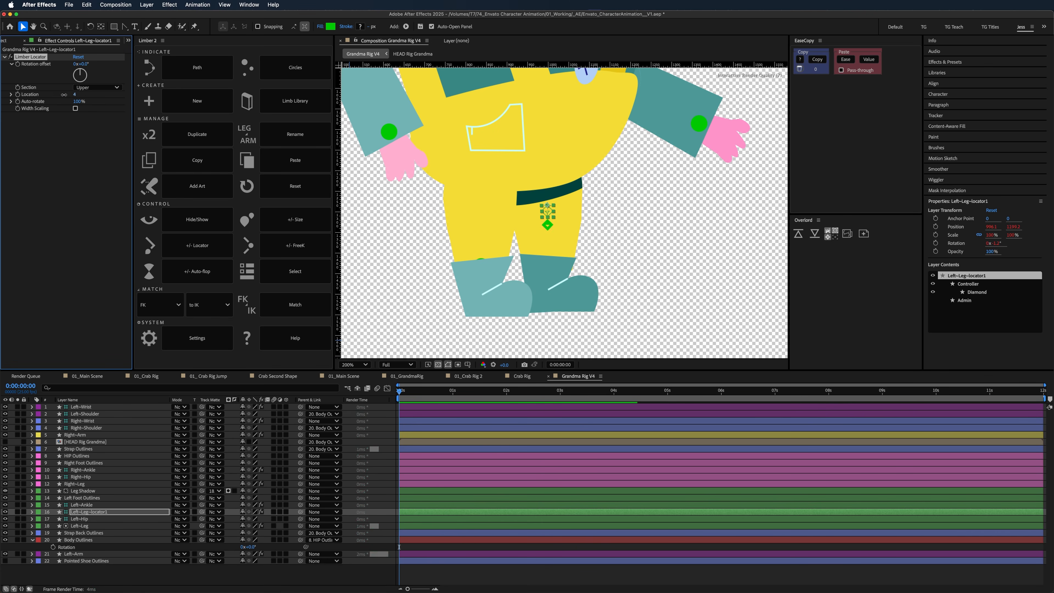
drag(48, 97, 66, 95)
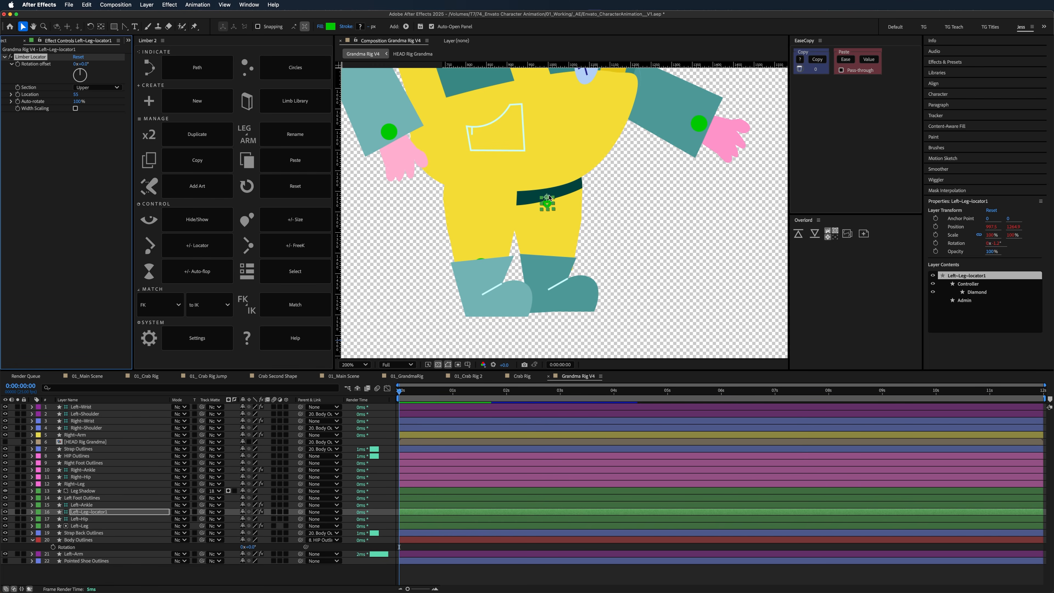
click(78, 86)
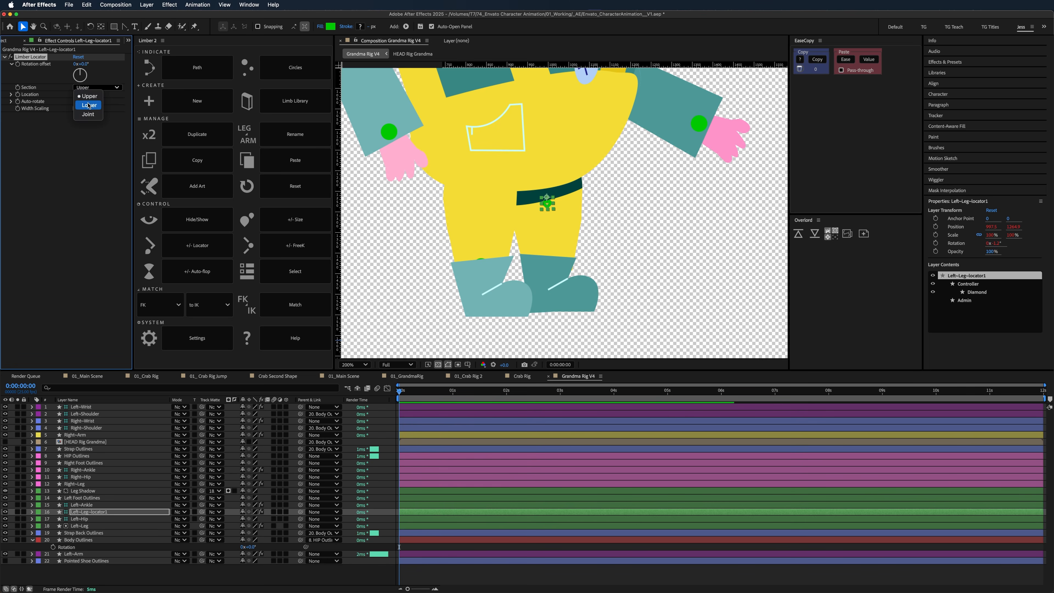
click(78, 95)
drag(79, 94, 116, 94)
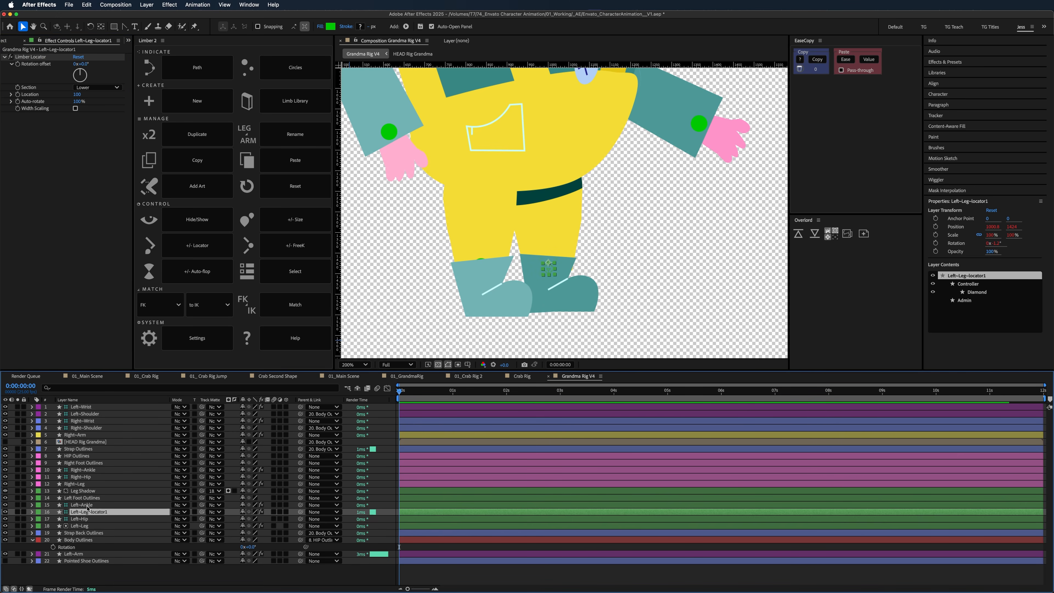
- Parent Left Foot Outlines to Left~Leg-locator1
click(83, 491)
click(96, 498)
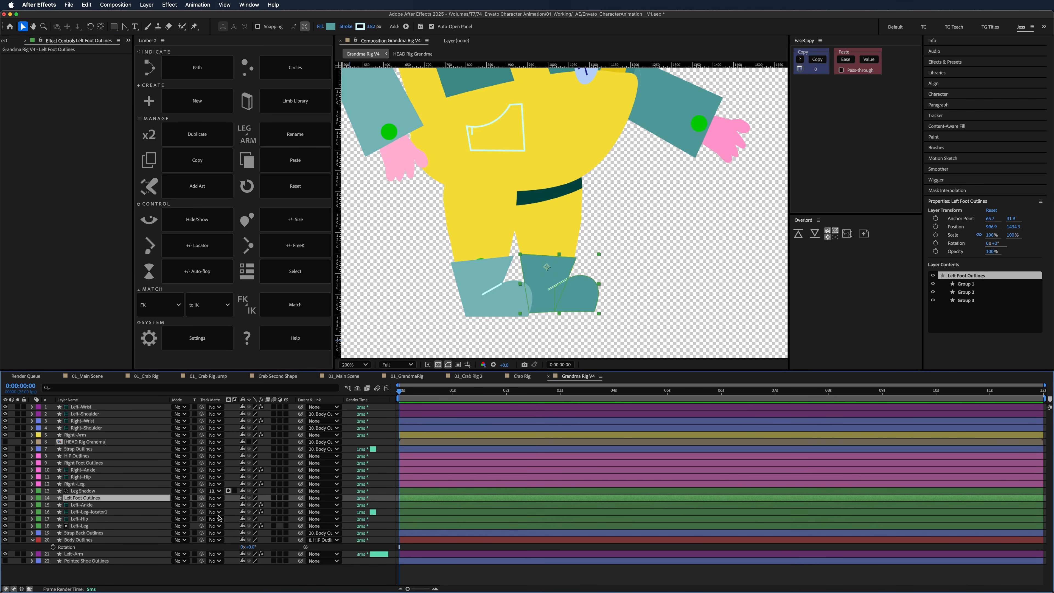
drag(273, 501, 87, 512)
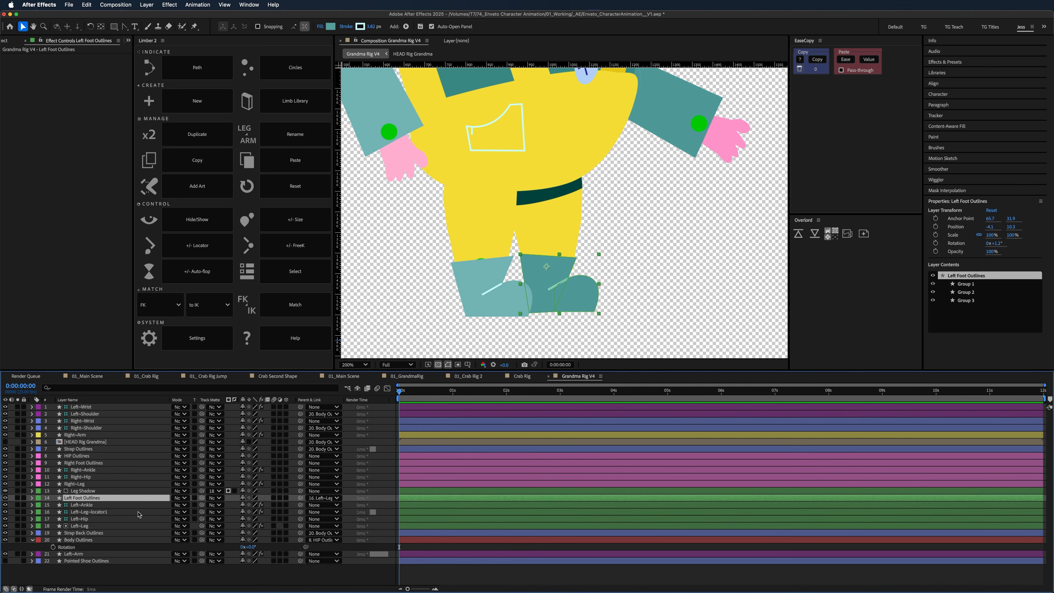
- Test how the left foot follows the limb by moving the Left~Ankle controller and undo the move
click(577, 266)
mouse_move(577, 266)
mouse_down()
mouse_move(541, 233)
mouse_move(637, 245)
mouse_move(572, 266)
mouse_up()
key(super+z)
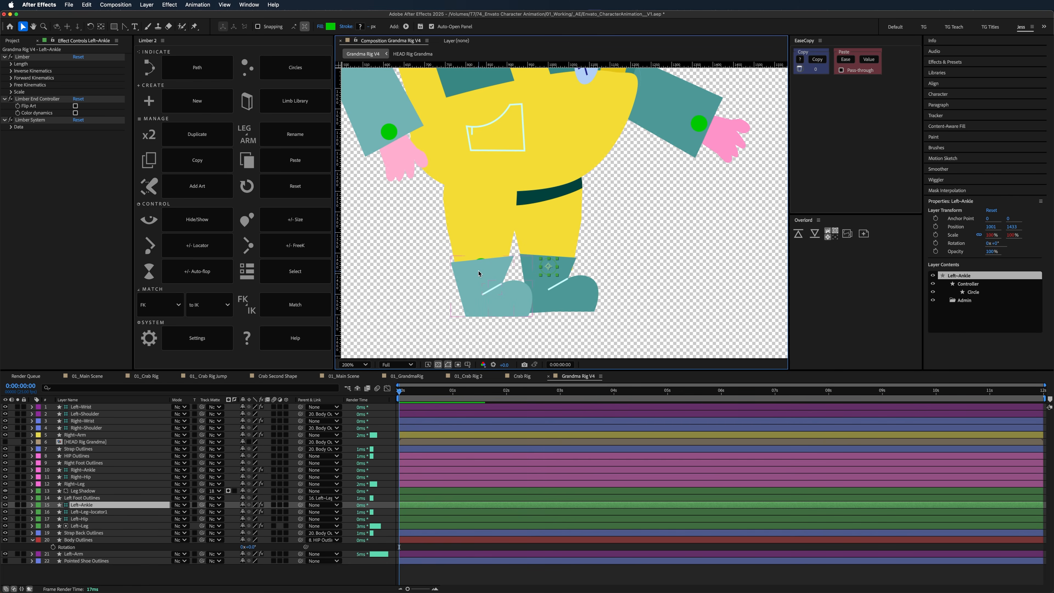
- Add a Limber locator to the right leg limb
click(78, 470)
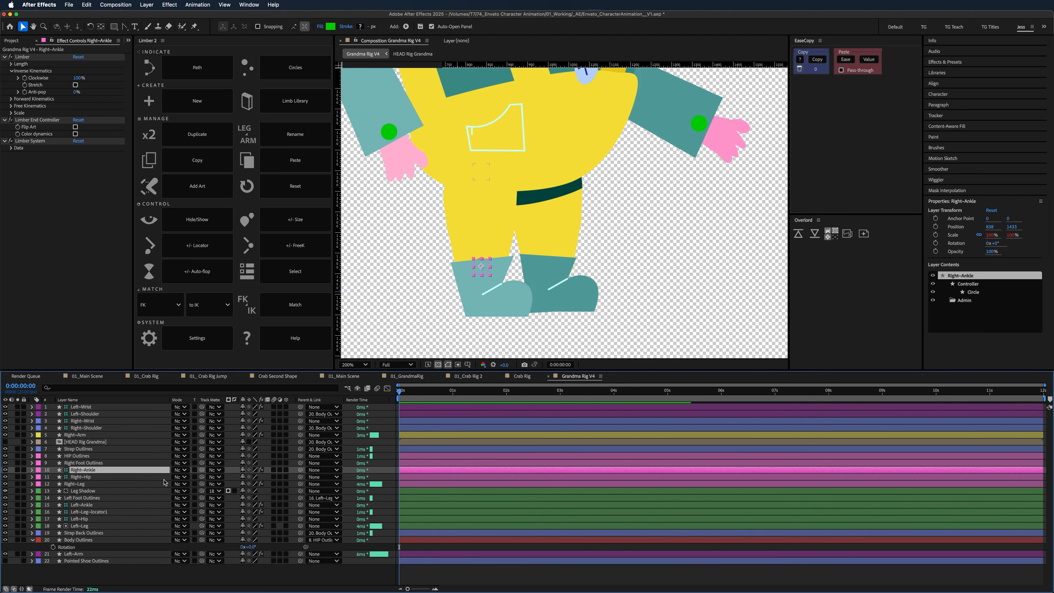
click(94, 478)
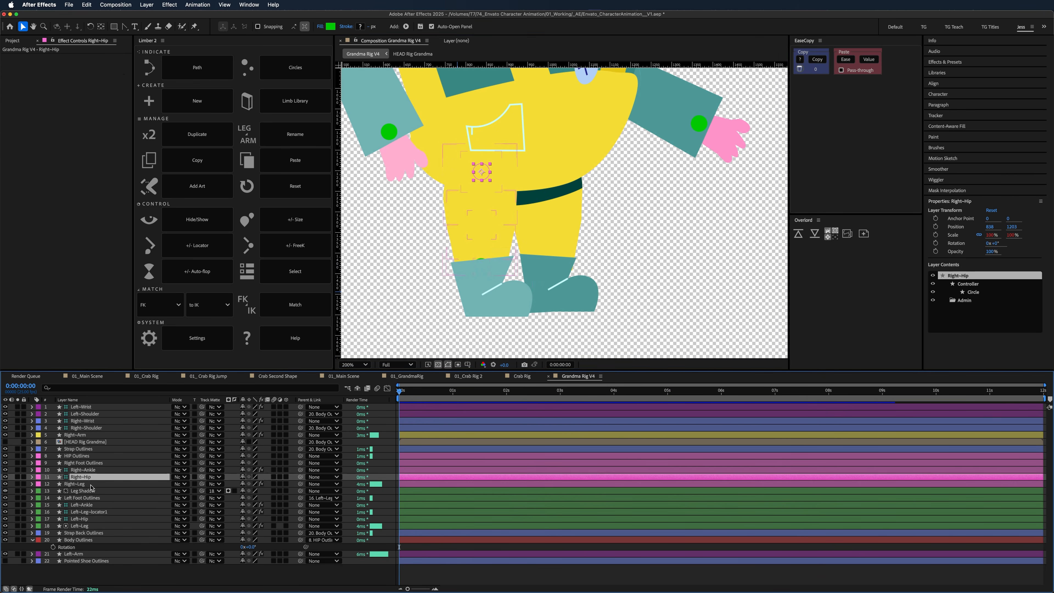
click(90, 484)
click(197, 245)
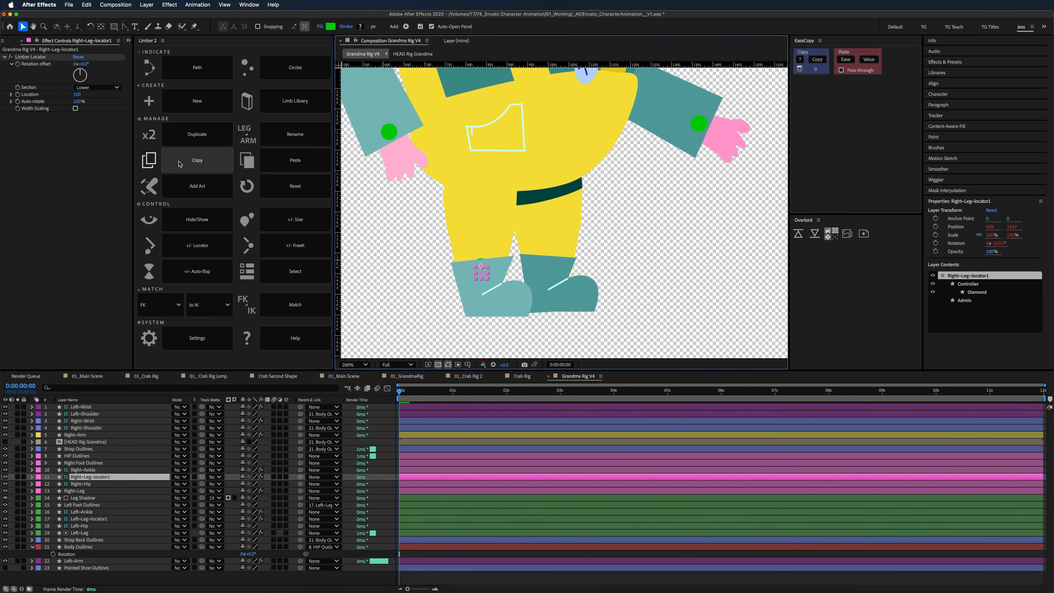
- Parent Right Foot Outlines to Right~Leg-locator1 and test the foot with the Right~Ankle controller
click(91, 490)
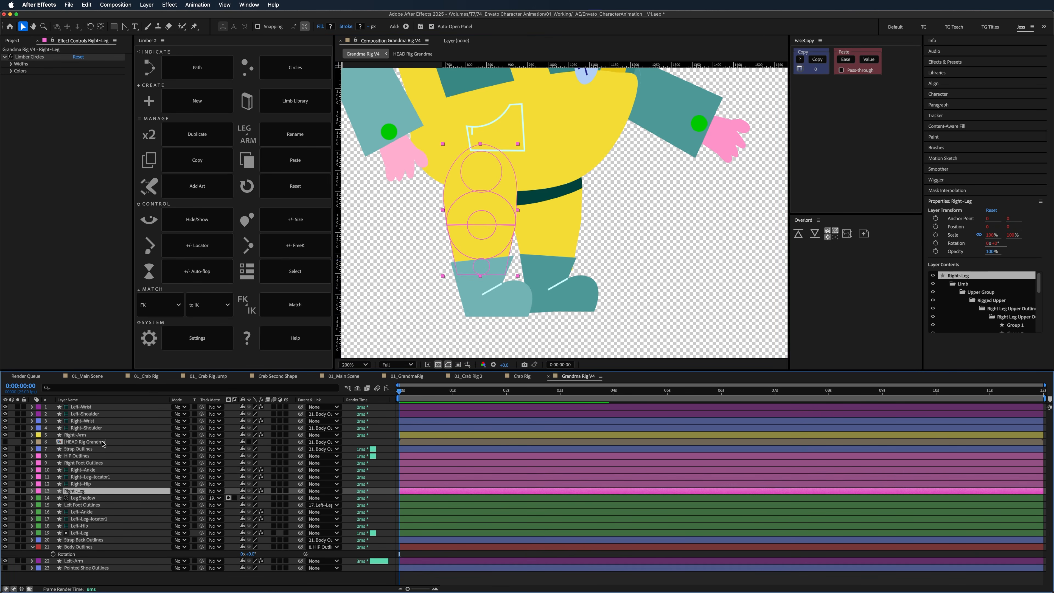
click(149, 464)
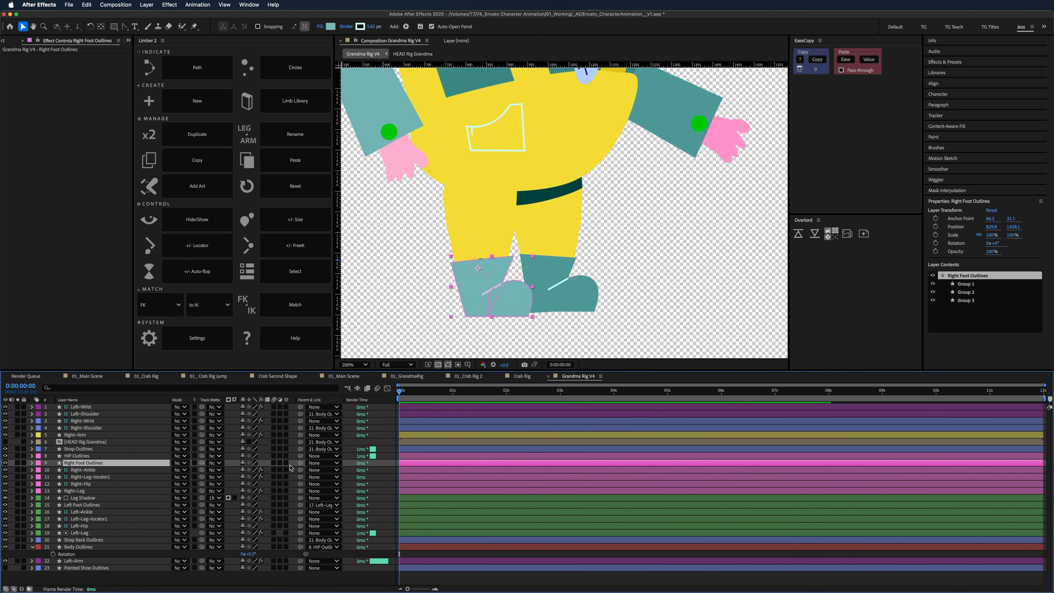
drag(300, 463, 87, 477)
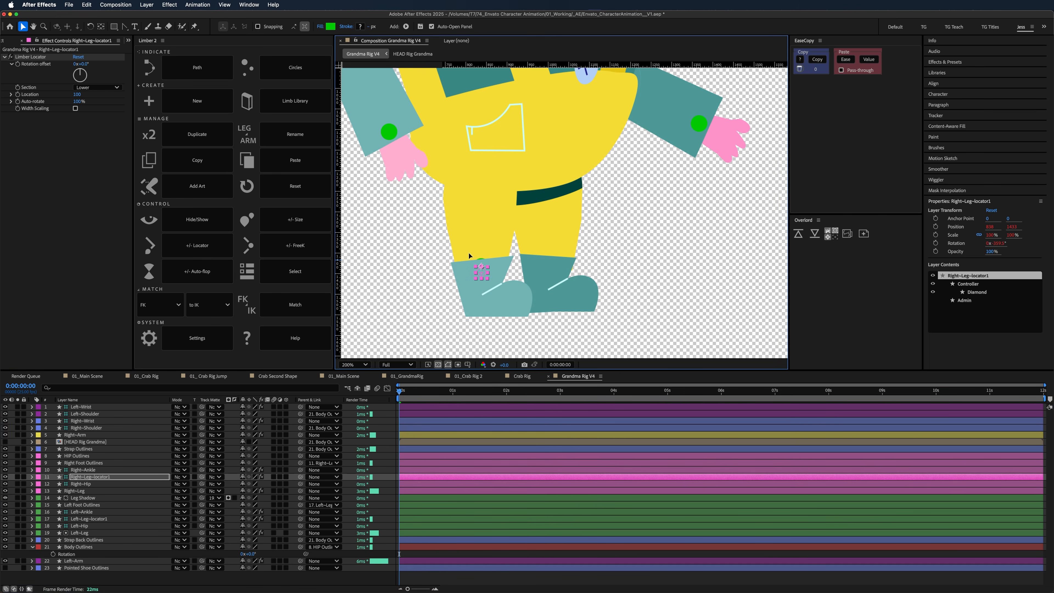
click(110, 470)
mouse_move(484, 266)
mouse_down()
mouse_move(490, 248)
mouse_move(482, 266)
mouse_up()
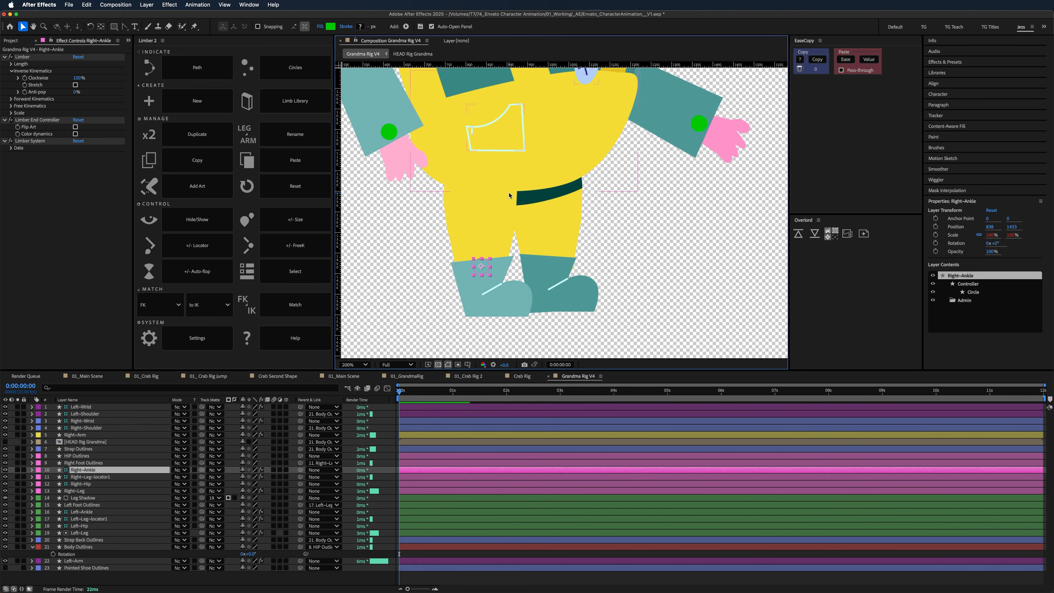
- Parent the Right~Hip and Left~Hip controllers to HIP Outlines
click(99, 484)
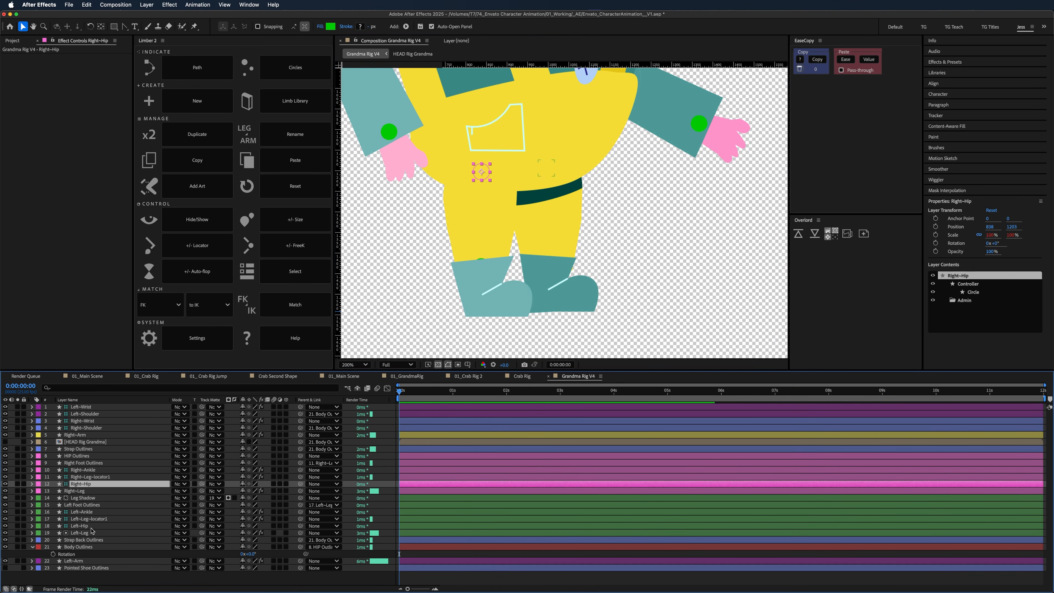
super+click(83, 526)
click(324, 525)
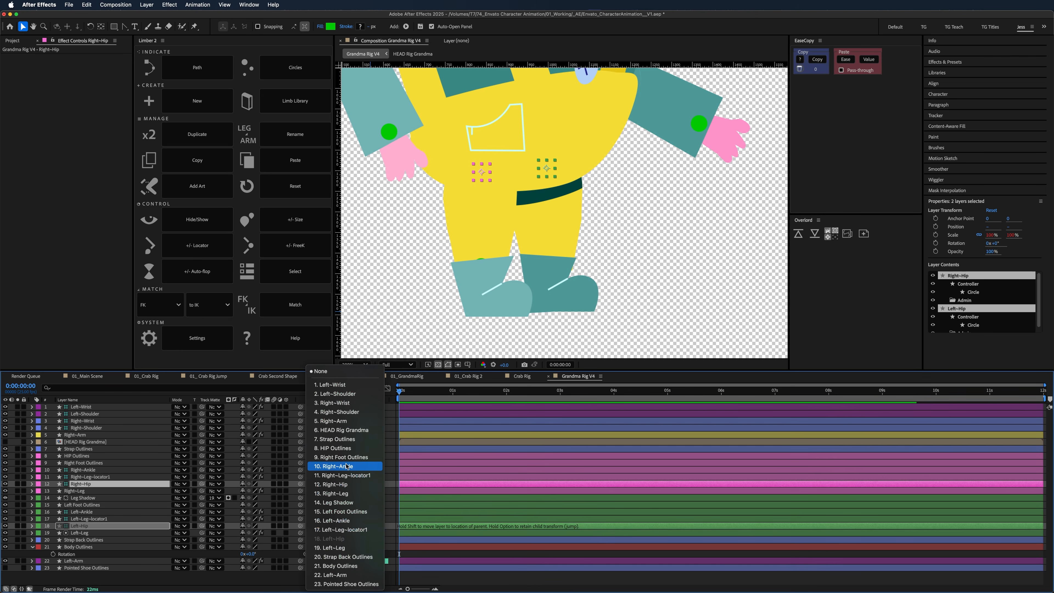
click(335, 448)
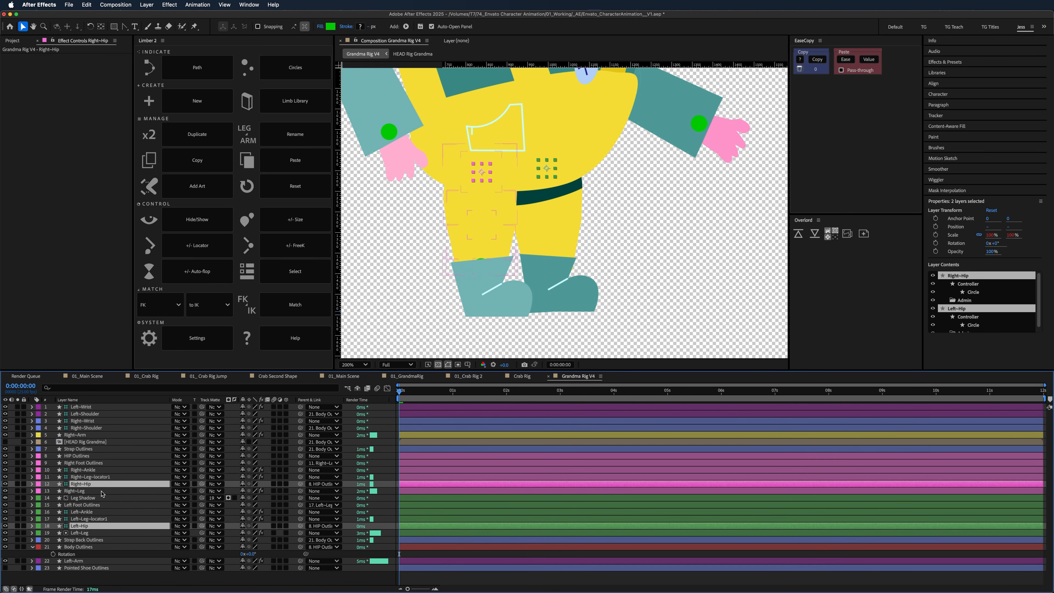
- Make the HEAD Rig Grandma layer visible and lower HIP Outlines to a Y position of about 1226 to bend the knees
click(112, 456)
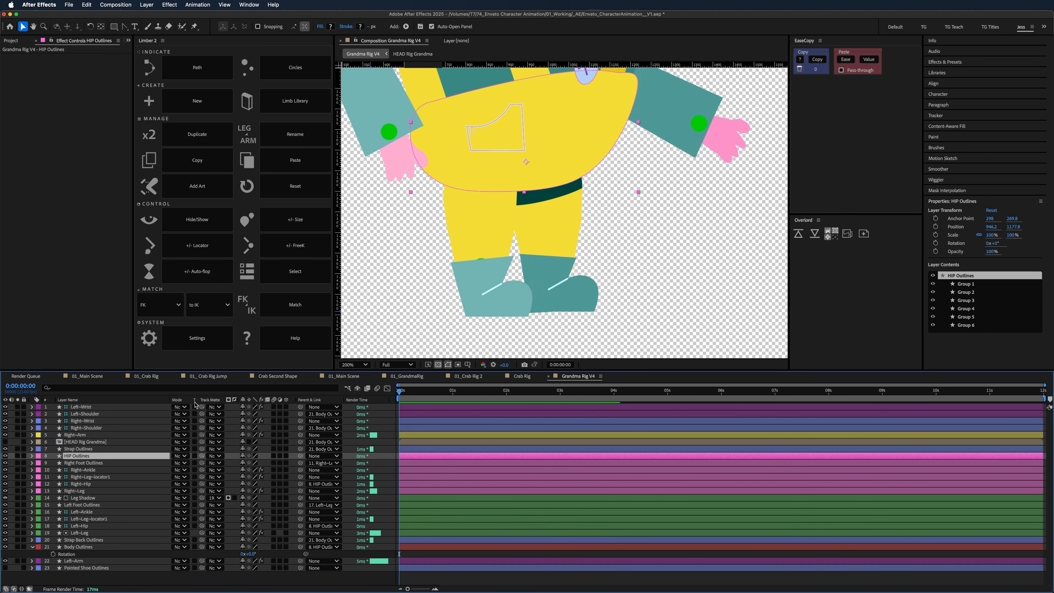
key(p)
mouse_move(262, 463)
mouse_down()
mouse_move(280, 465)
mouse_move(264, 463)
mouse_up()
scroll(510, 316, down, 1)
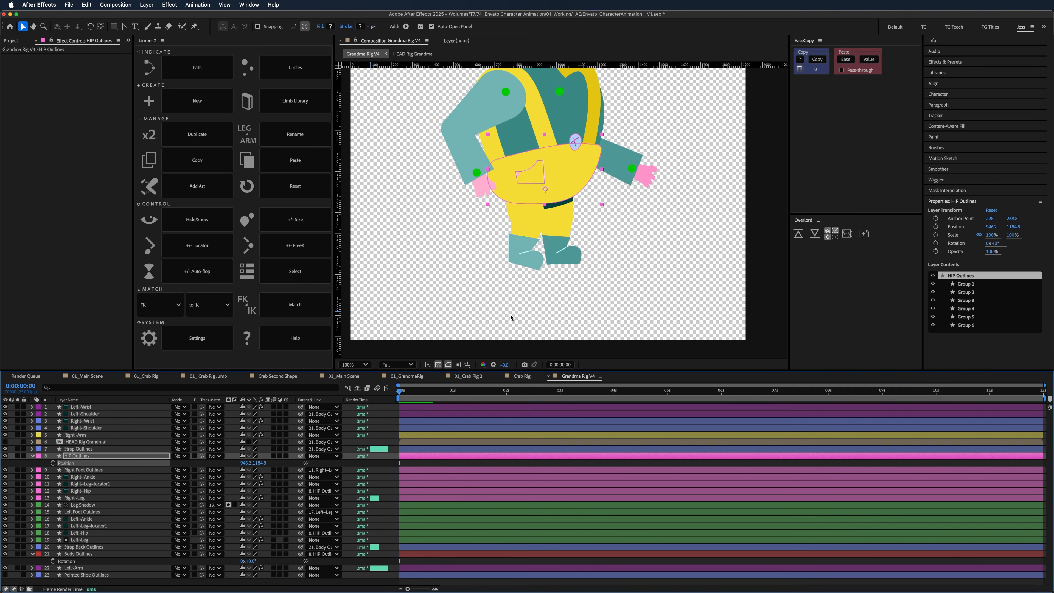
drag(511, 316, 499, 353)
drag(261, 463, 256, 462)
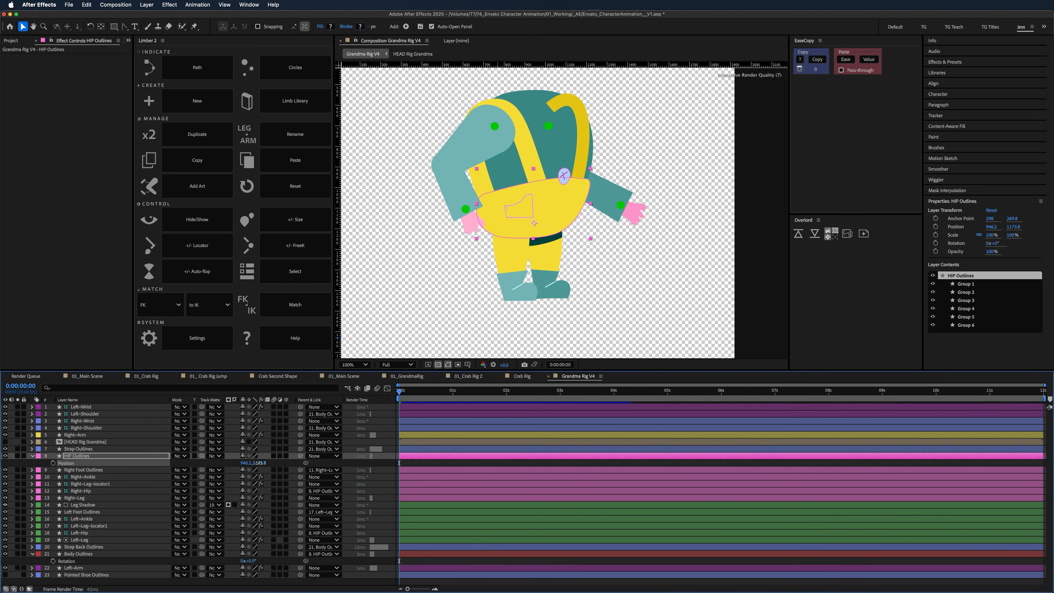
click(6, 443)
drag(264, 463, 282, 465)
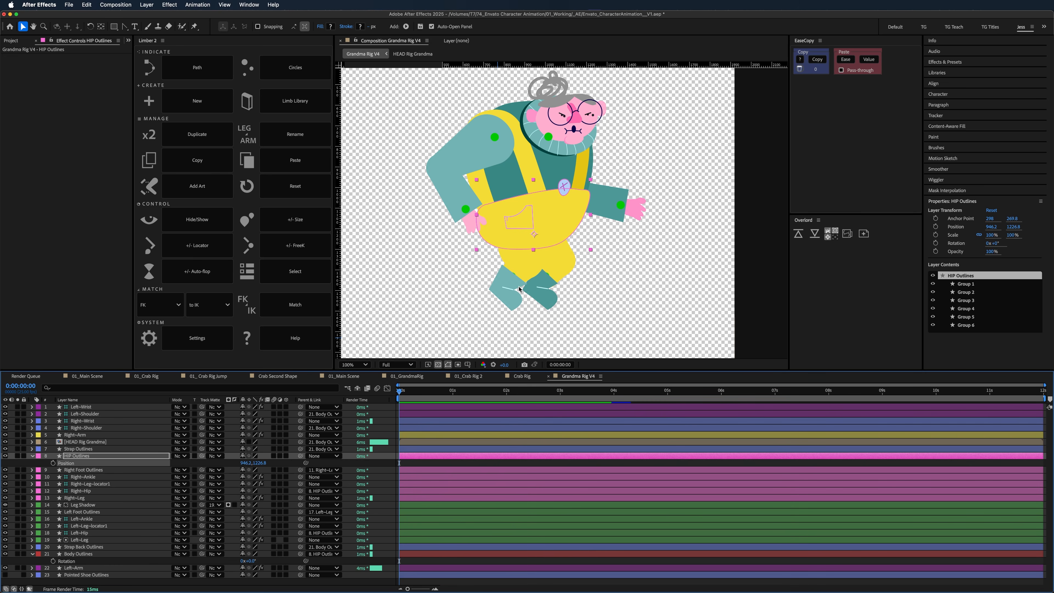
- Set Left~Leg-locator1's Auto-rotate to 0% and its Rotation offset to about 1° so the left foot stays flat
click(418, 470)
click(94, 526)
click(95, 519)
click(96, 526)
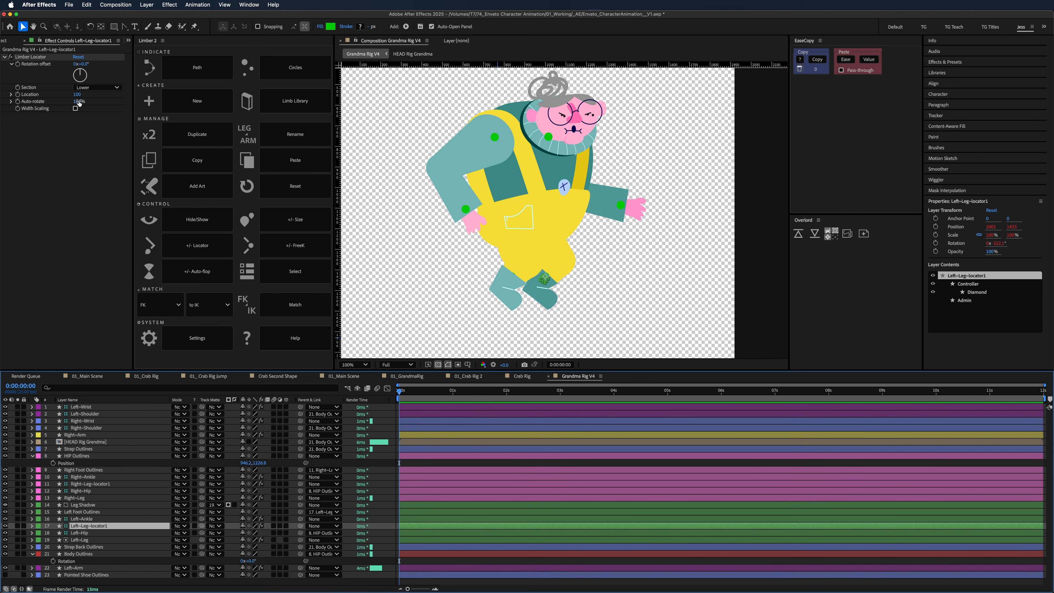
drag(79, 102, 12, 104)
click(59, 149)
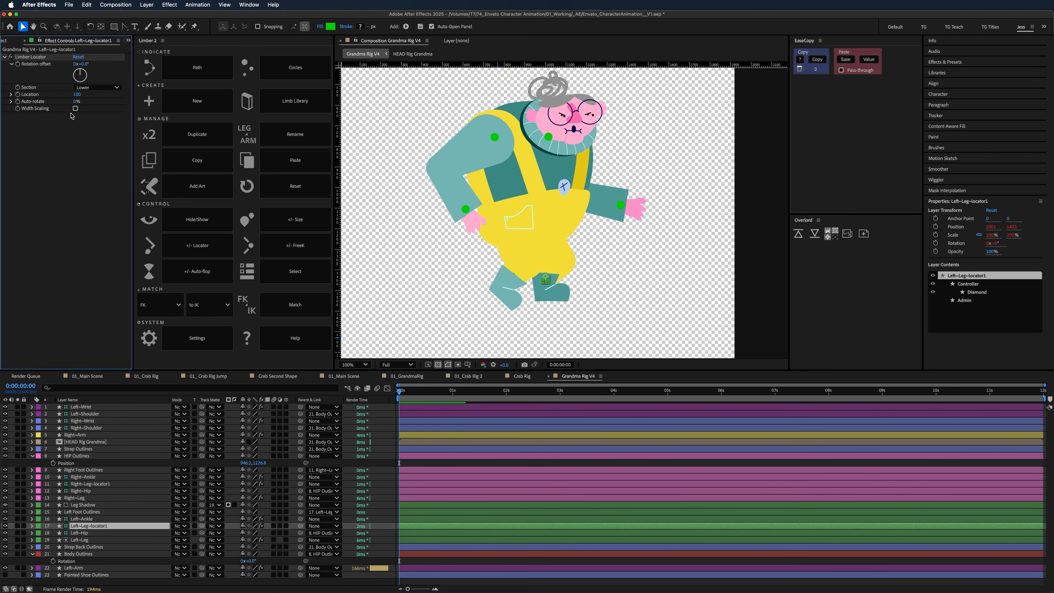
drag(84, 64, 85, 64)
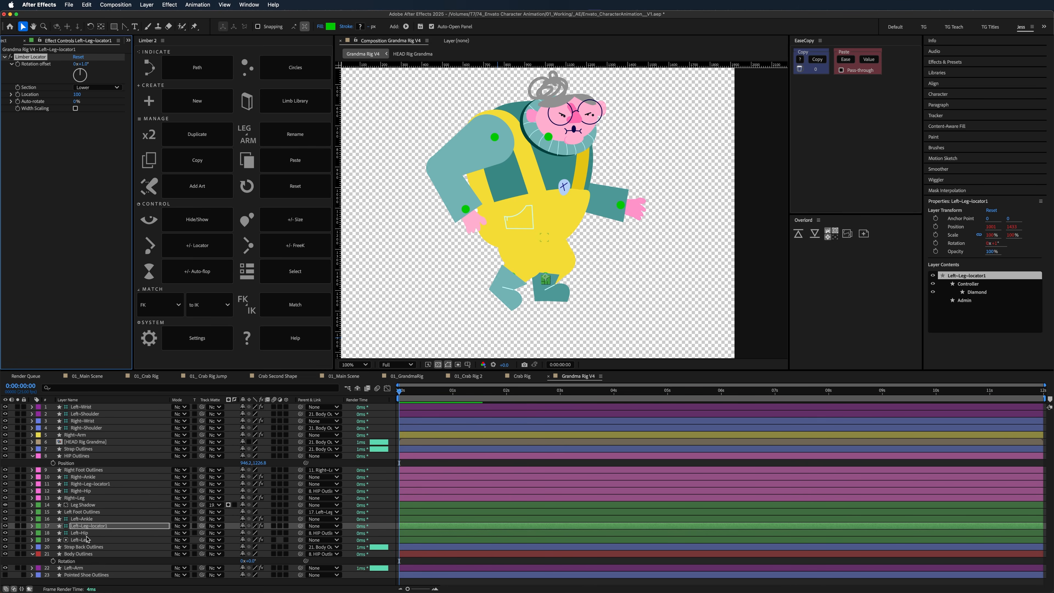
- Set Right~Leg-locator1's Auto-rotate to 1% and its Rotation offset to about 10° to level the right foot
click(99, 485)
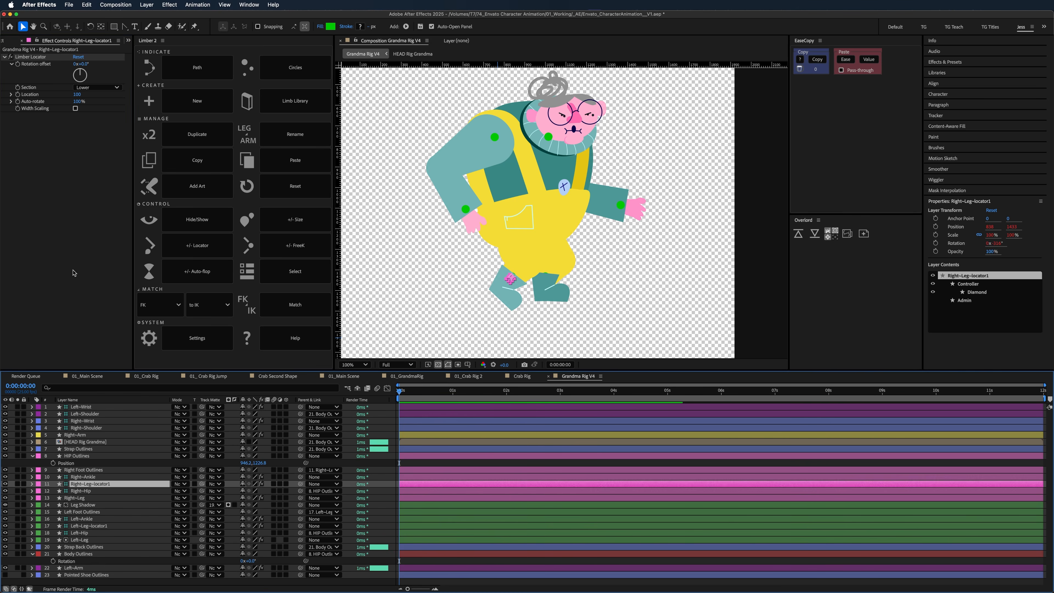
drag(80, 102, 44, 105)
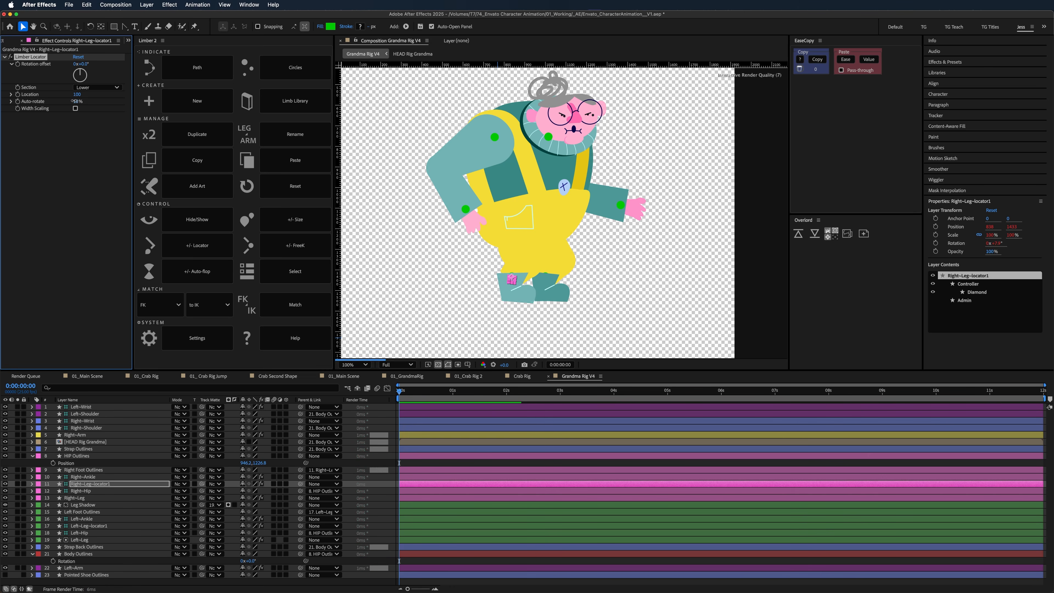
drag(86, 63, 91, 66)
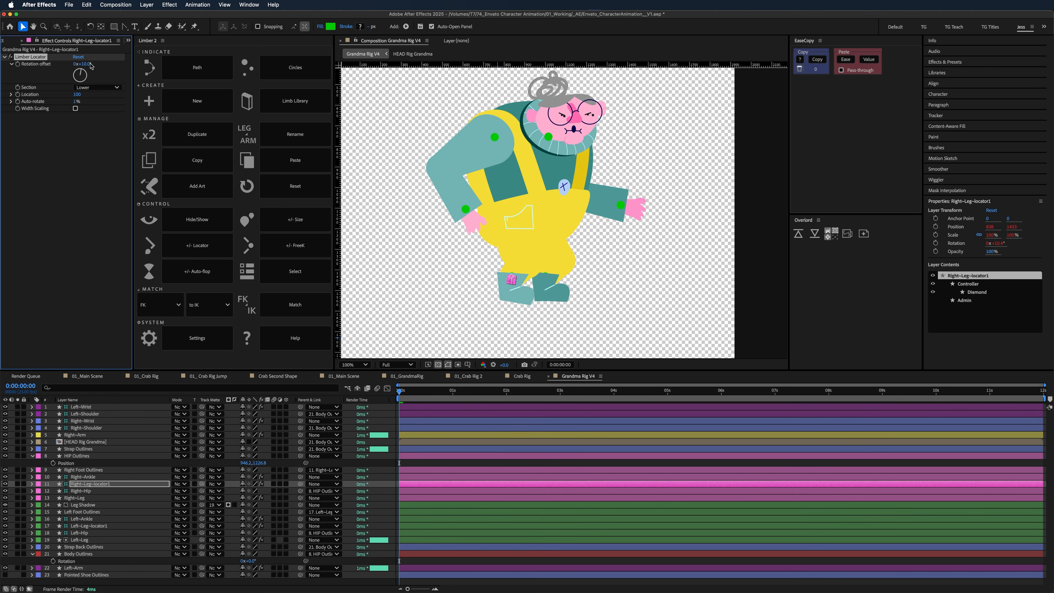
- Shift HIP Outlines to position 901.2, 1211.8 to test the body rig and move the front arm's wrist controller away from the hip
click(89, 456)
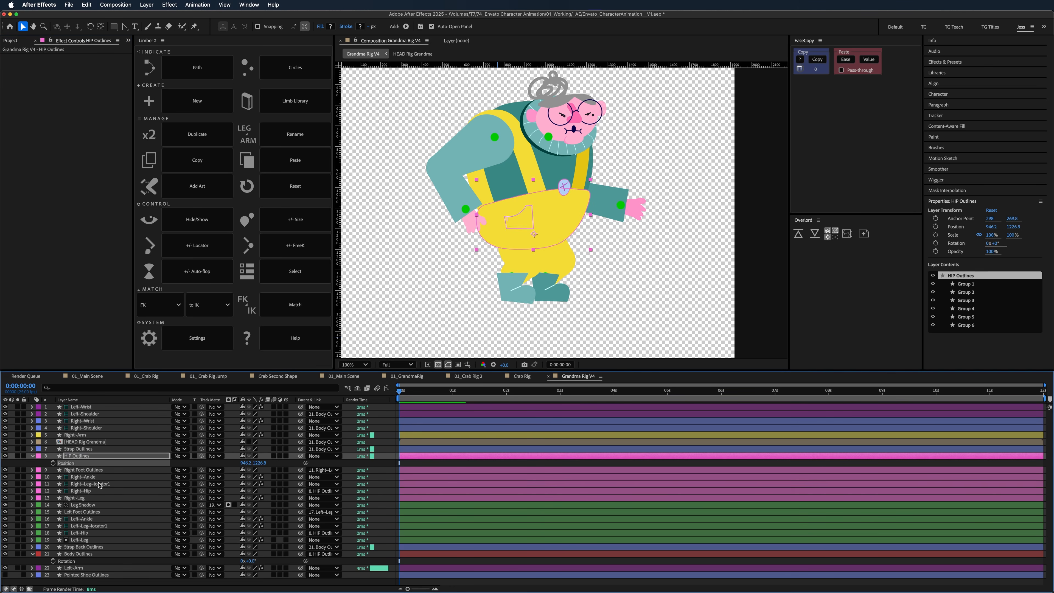
click(95, 441)
click(81, 540)
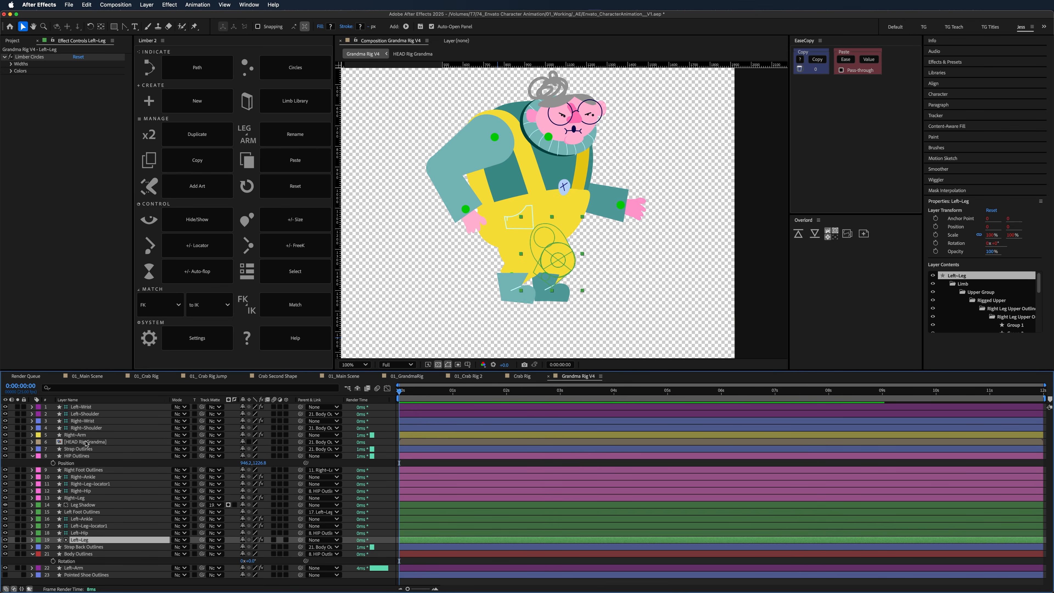
key(super+z)
mouse_move(262, 463)
mouse_down()
mouse_move(244, 463)
mouse_move(275, 460)
mouse_move(249, 463)
mouse_up()
click(468, 463)
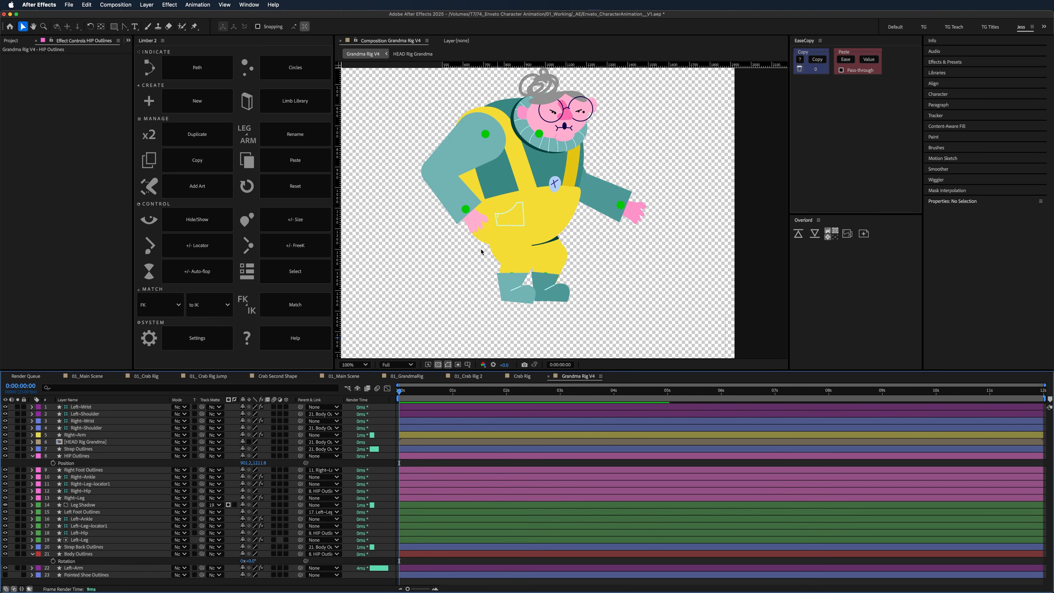
click(467, 210)
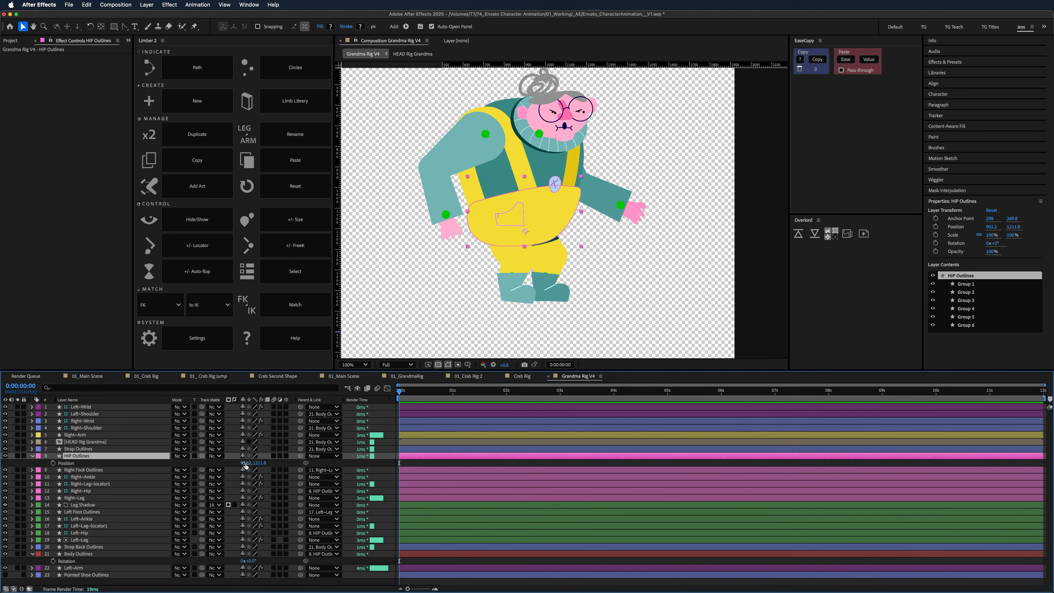
- Move the Left~Ankle controller slightly up and to the right to lift the left foot and test the leg rig
click(112, 470)
click(109, 476)
click(100, 519)
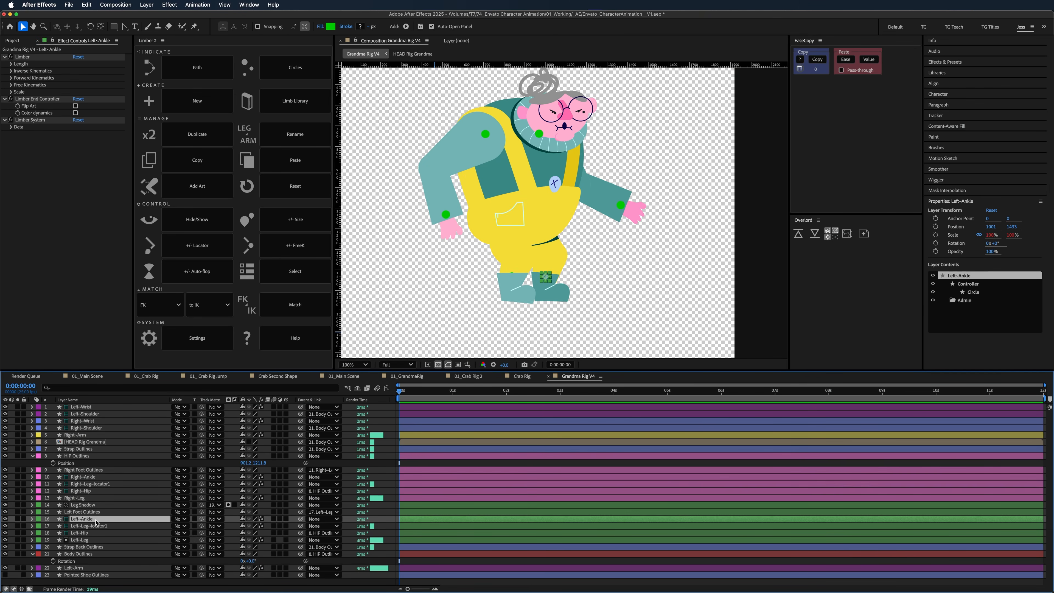
mouse_move(543, 278)
mouse_down()
mouse_move(581, 270)
mouse_move(541, 269)
mouse_move(547, 261)
mouse_move(551, 270)
mouse_up()
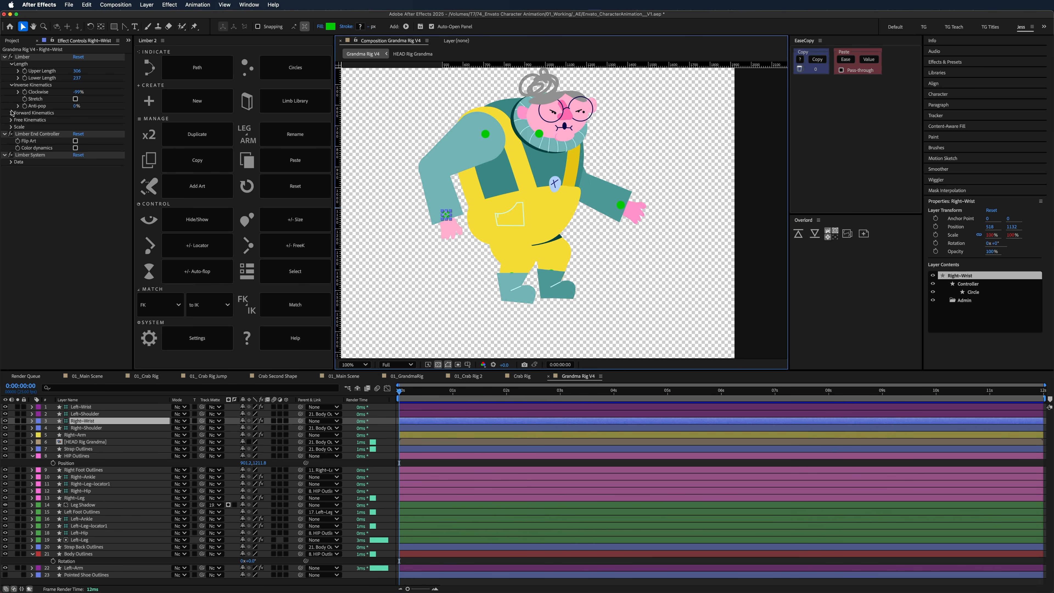
- Open Right~Wrist's Forward Kinematics settings and, with FK Blending at 100%, adjust Upper FK Rotation to swing the front arm
click(11, 113)
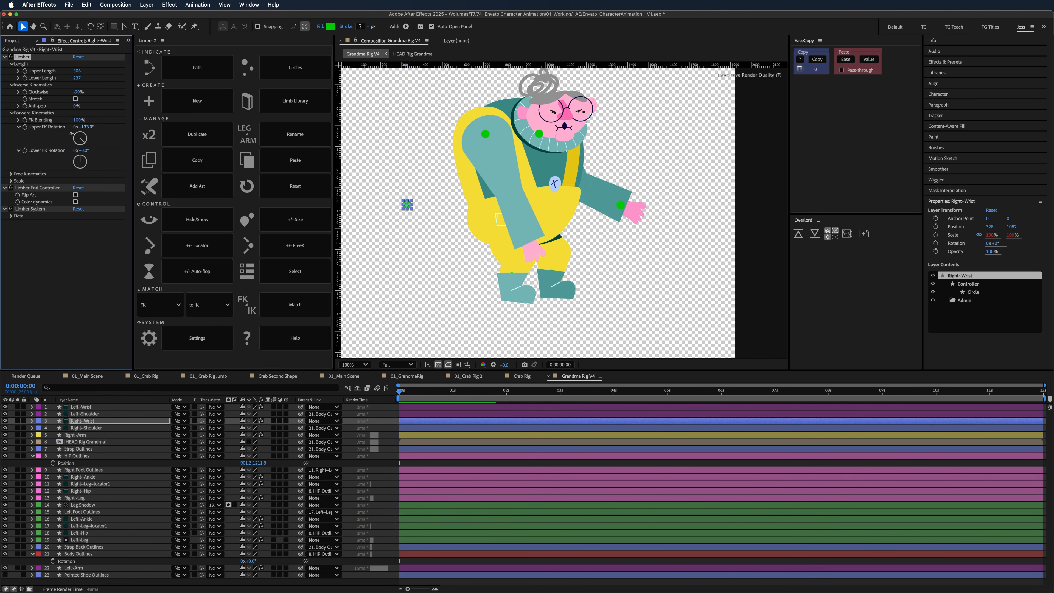
mouse_move(77, 127)
mouse_down()
mouse_move(49, 150)
mouse_move(95, 129)
mouse_move(92, 150)
mouse_move(104, 150)
mouse_move(87, 150)
mouse_move(83, 128)
mouse_move(96, 128)
mouse_up()
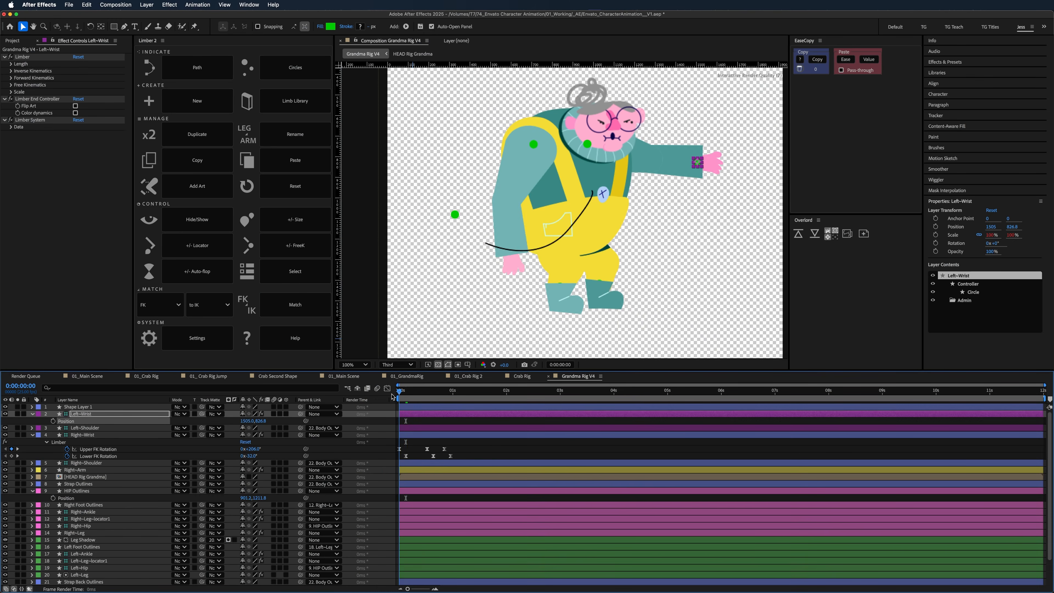
- Preview the Right~Wrist Upper and Lower FK Rotation animation from the start to check the front arm's swing
key(space)
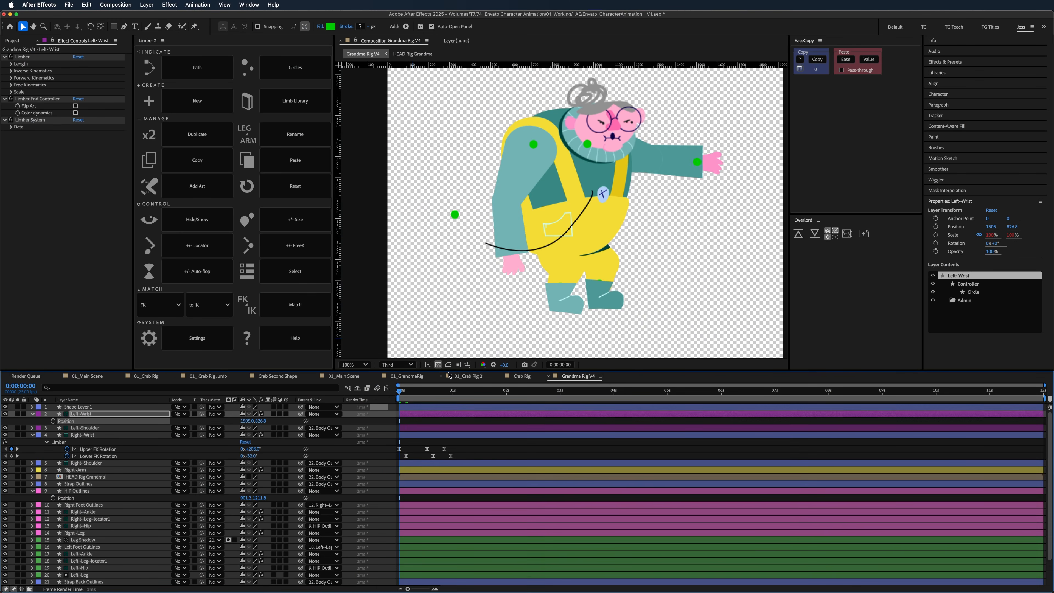
click(492, 445)
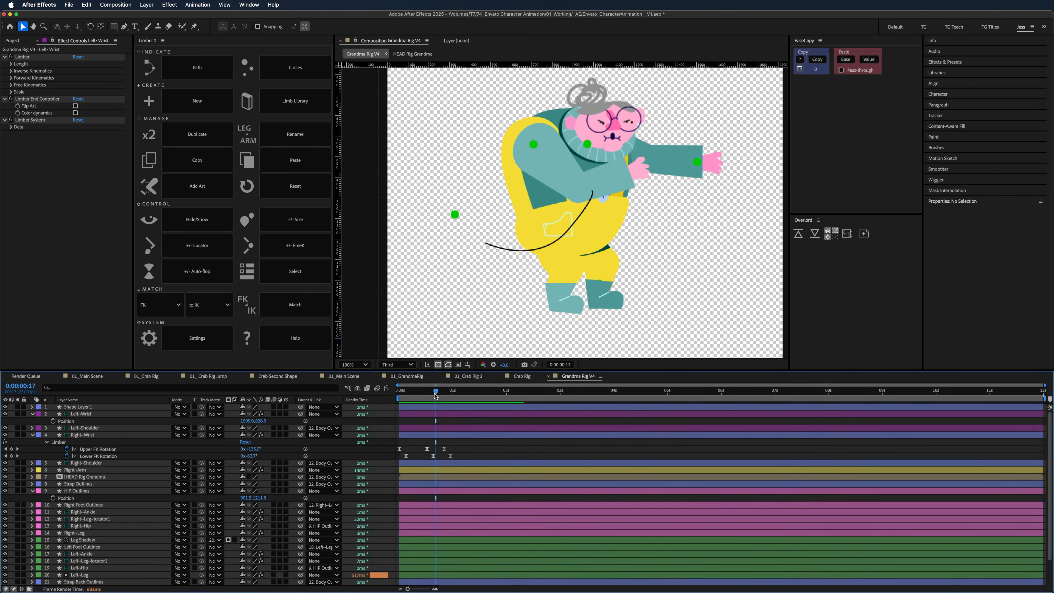
click(461, 444)
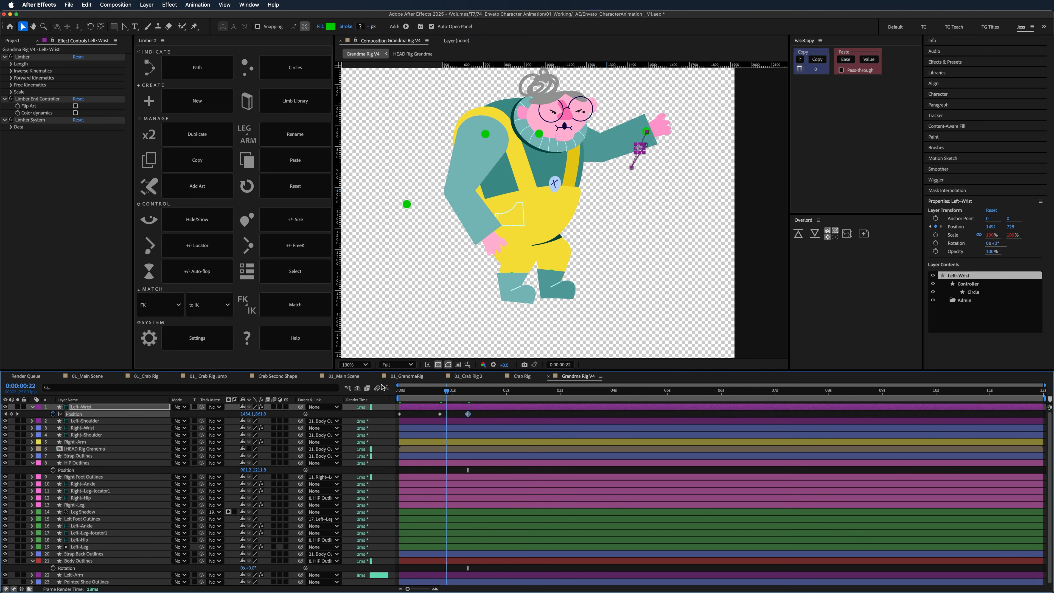
- Set the composition's preview resolution to Third and play back the Left~Wrist position animation
click(398, 365)
click(395, 410)
key(space)
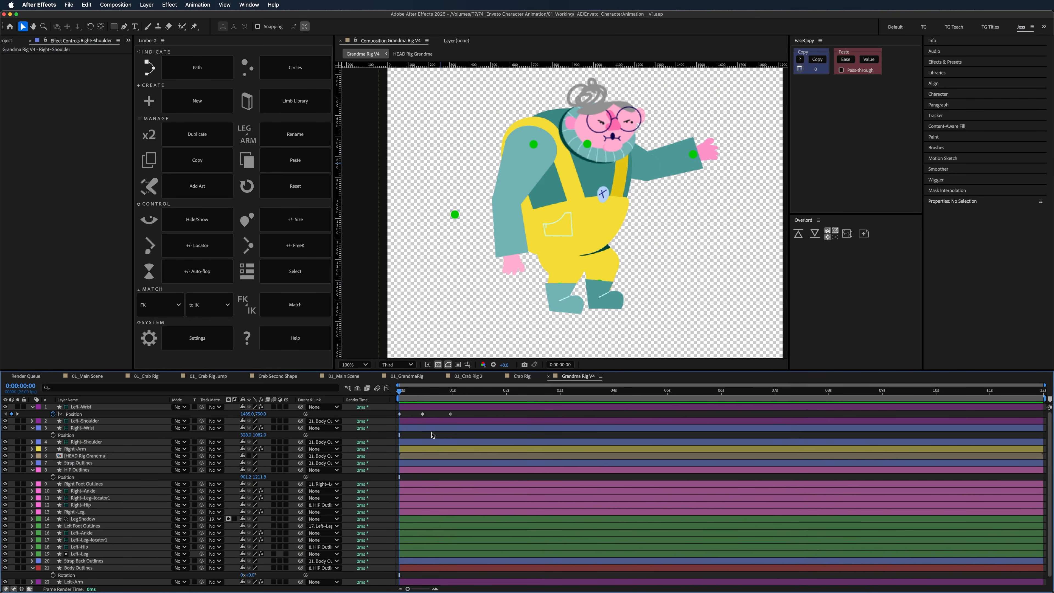
click(433, 436)
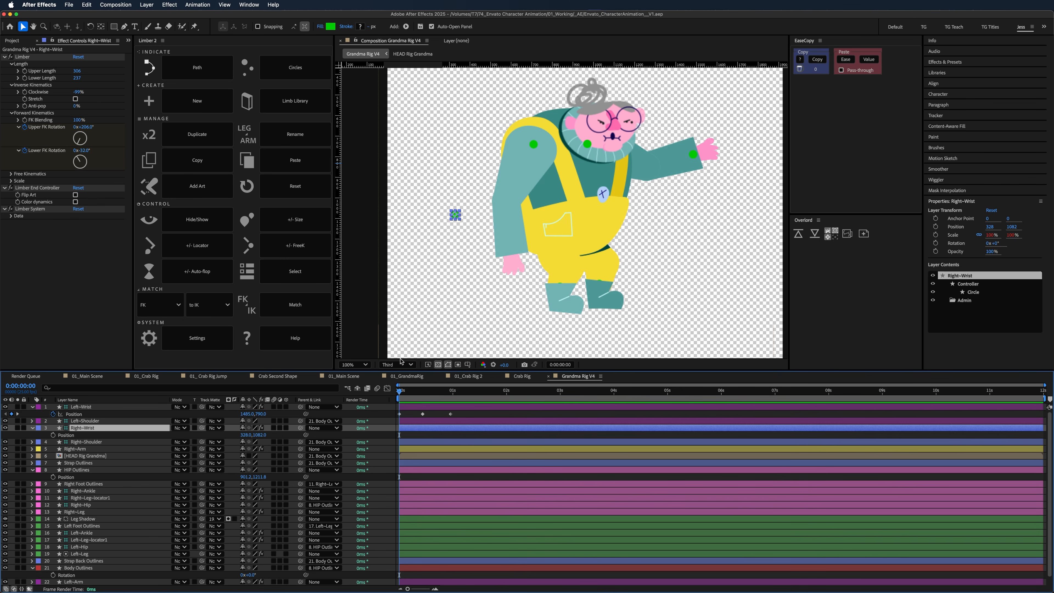
scroll(111, 526, down, 1)
click(90, 500)
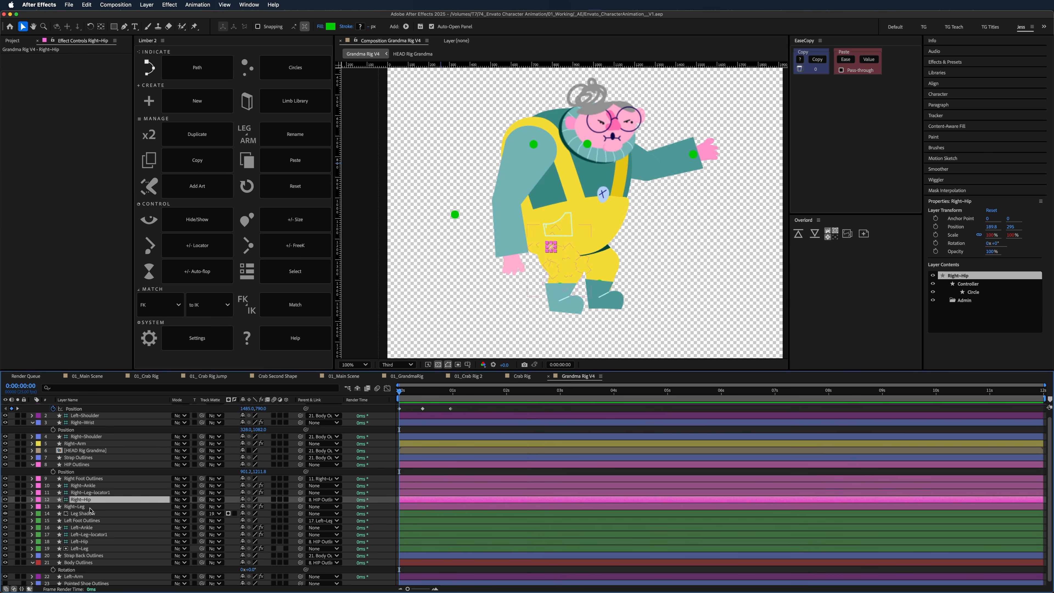
click(90, 505)
scroll(90, 504, up, 1)
click(101, 443)
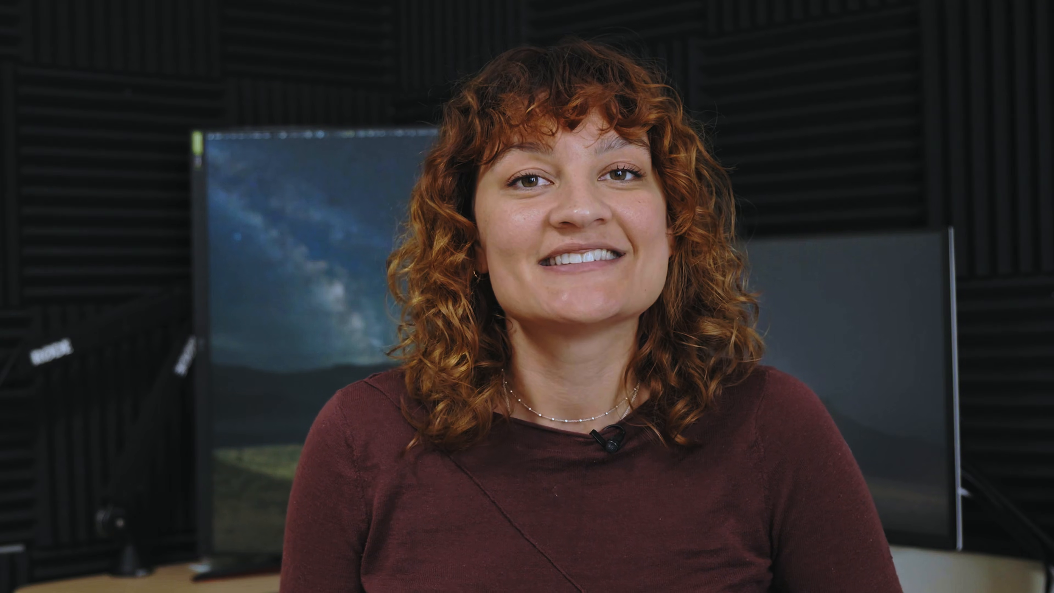
- Open the HEAD Rig Grandma precomp and frame the grandma's head in the viewer
click(117, 452)
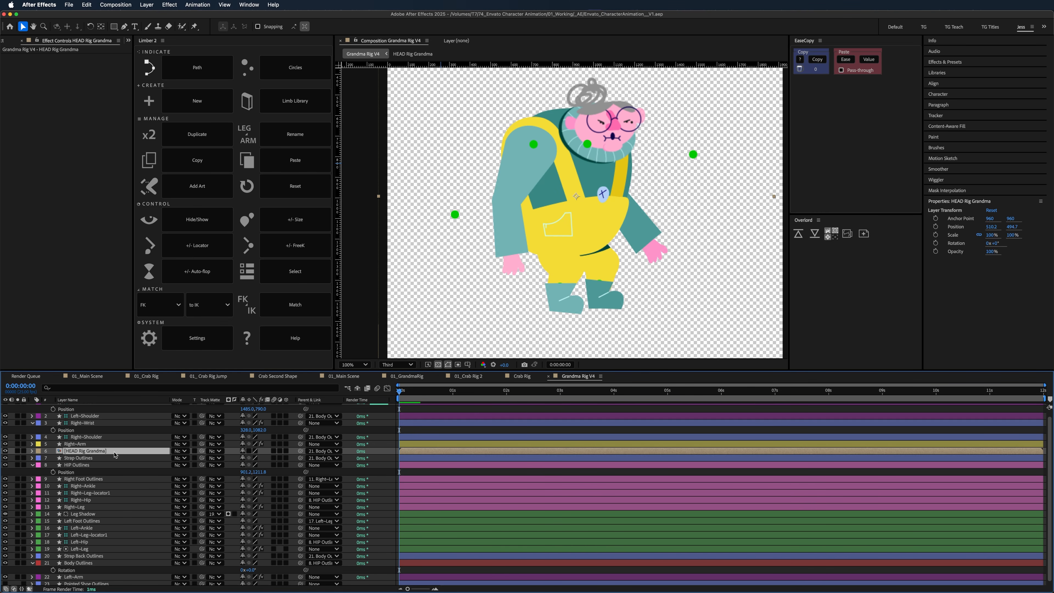
double_click(115, 455)
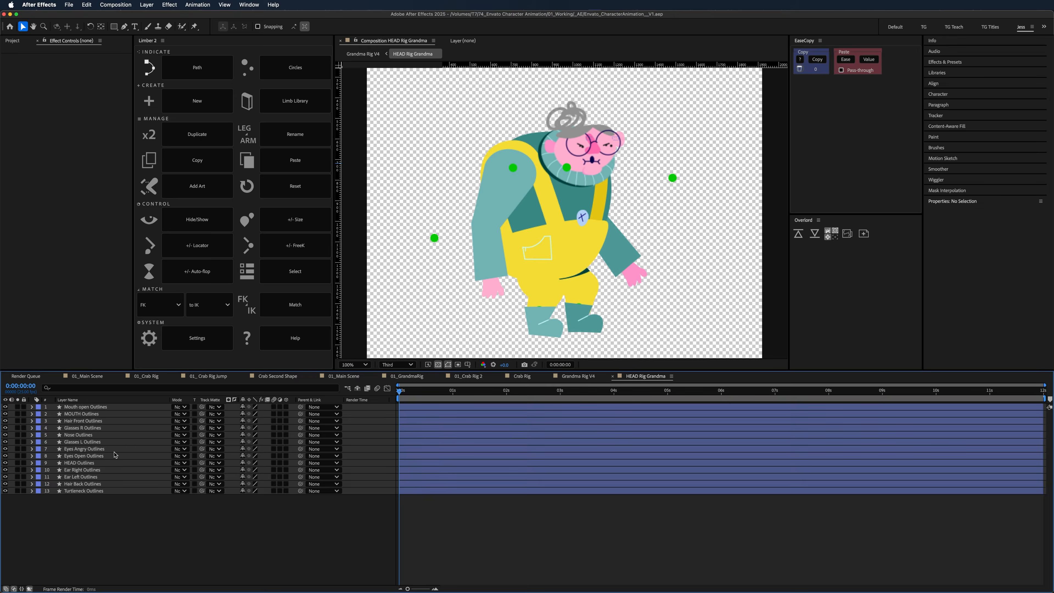
scroll(555, 236, up, 2)
drag(534, 267, 481, 311)
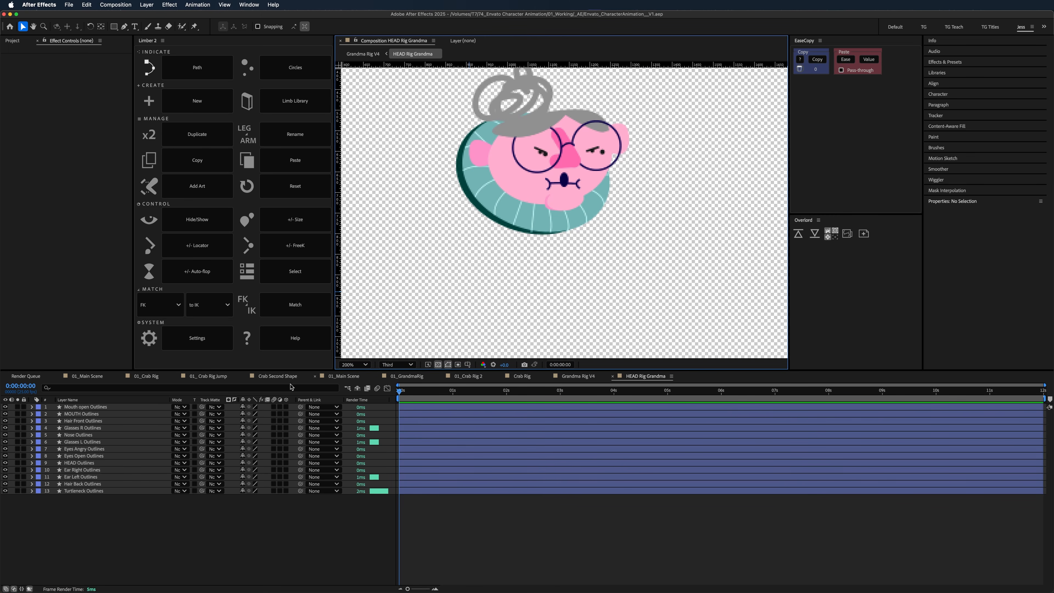
drag(512, 249, 504, 268)
- Pre-compose the Mouth open Outlines and MOUTH Outlines layers into a new composition named Mouth
click(95, 408)
shift+click(93, 414)
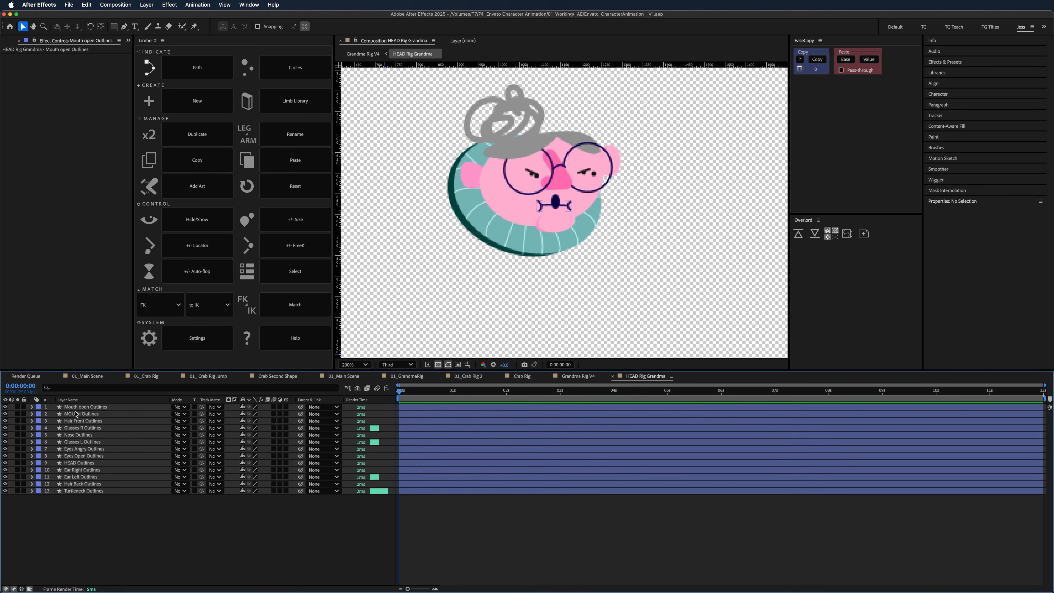
click(83, 407)
shift+click(78, 414)
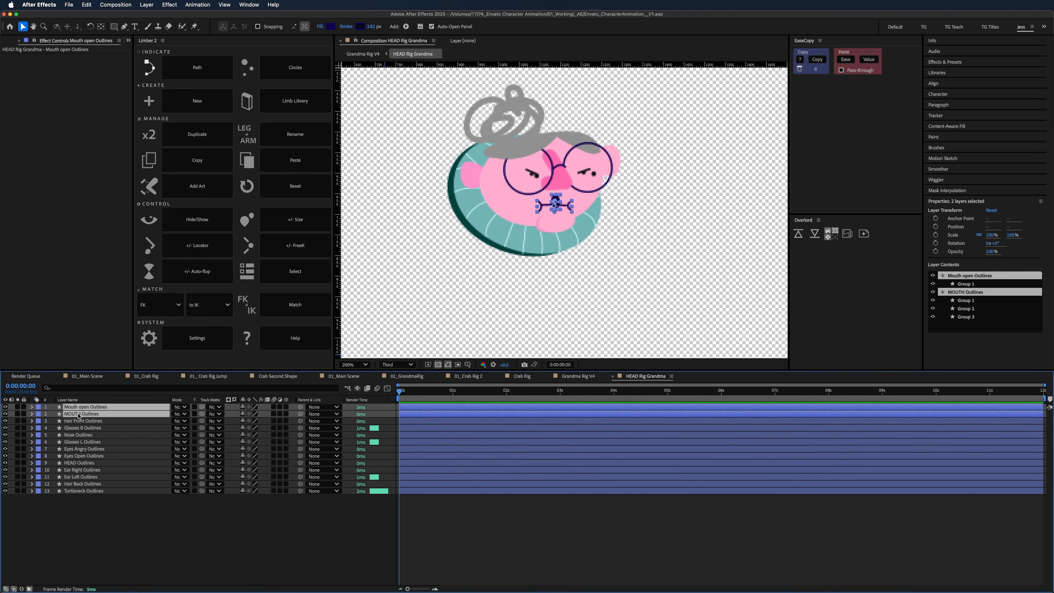
right_click(79, 415)
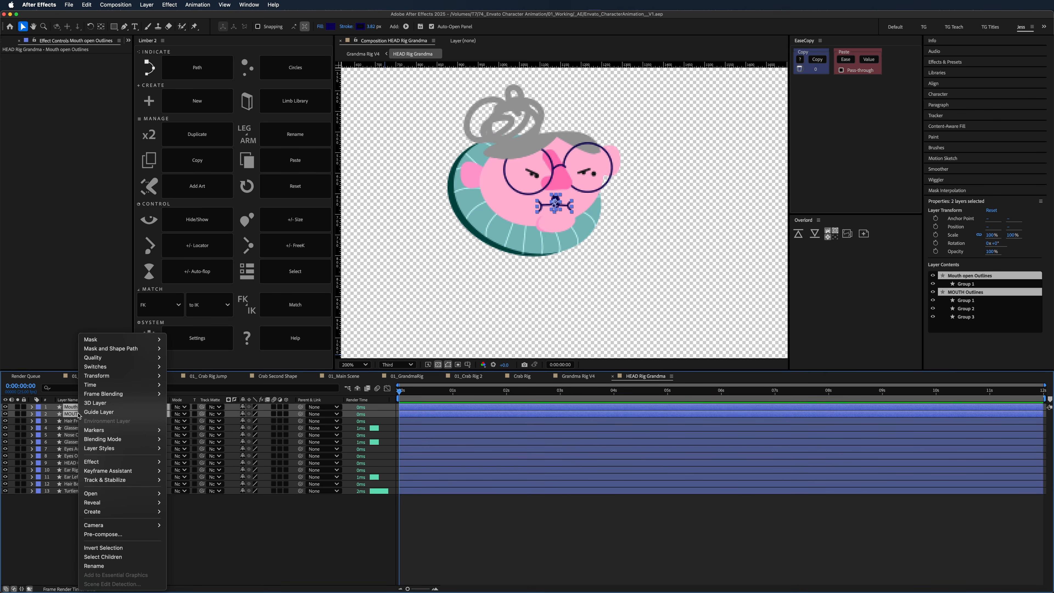
click(106, 535)
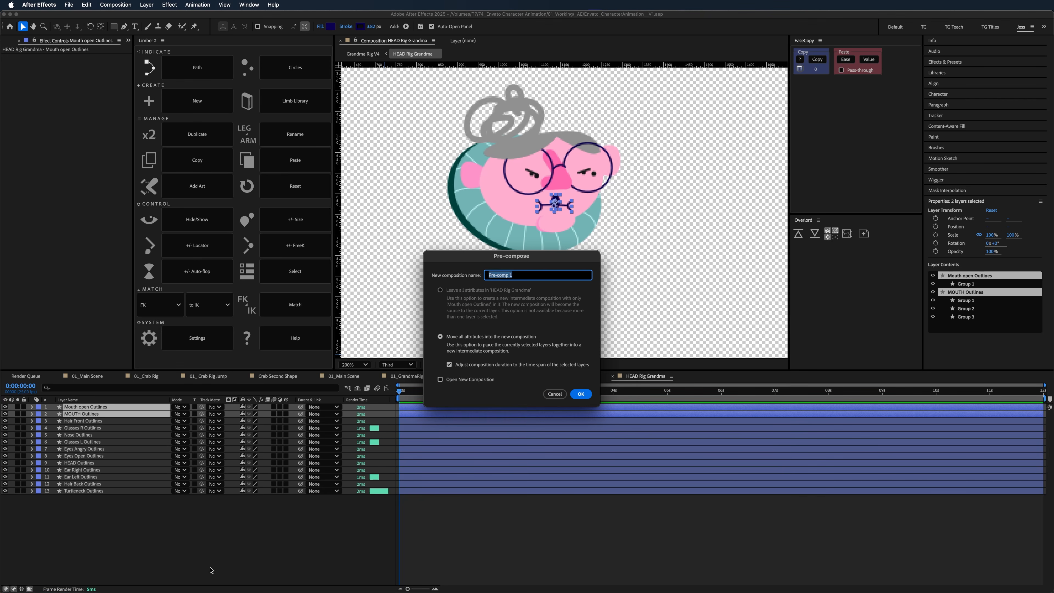
text(Mouth)
click(581, 394)
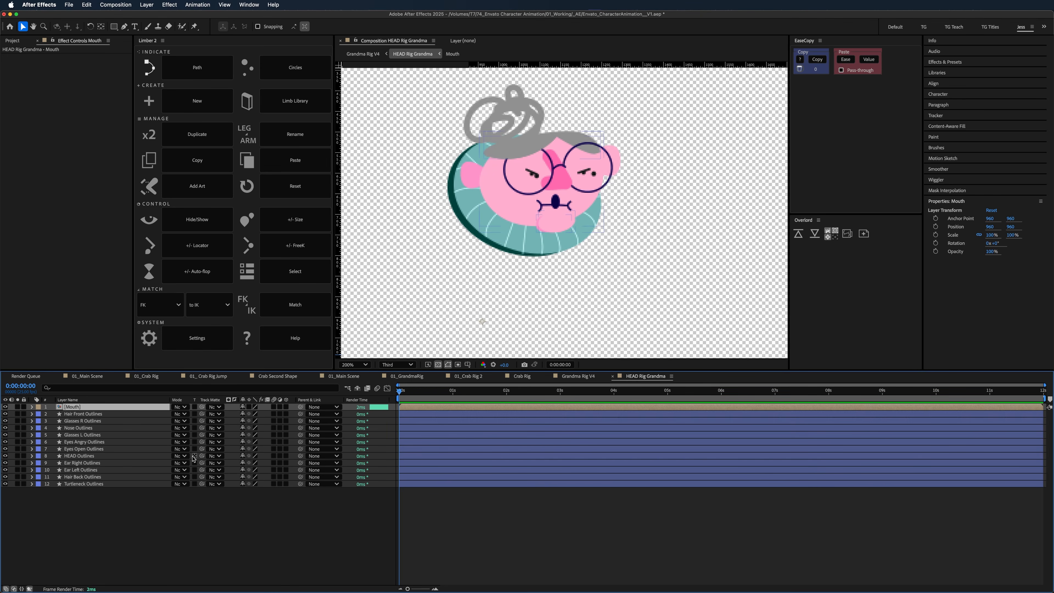
- Open the Mouth composition and trim the out points of both mouth layers at frame 1
double_click(124, 409)
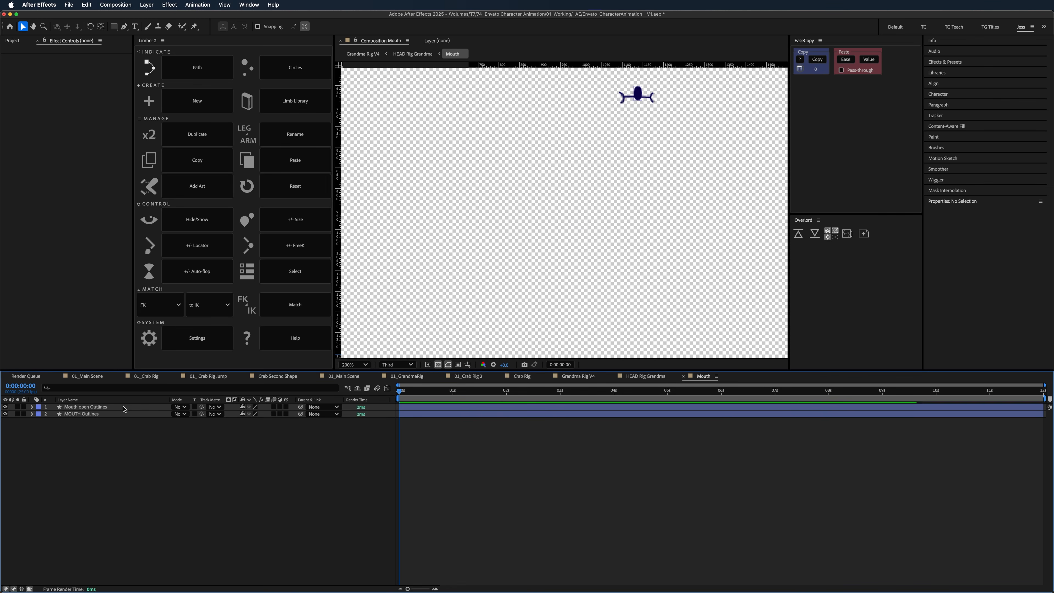
click(427, 588)
click(419, 395)
click(419, 407)
shift+click(423, 414)
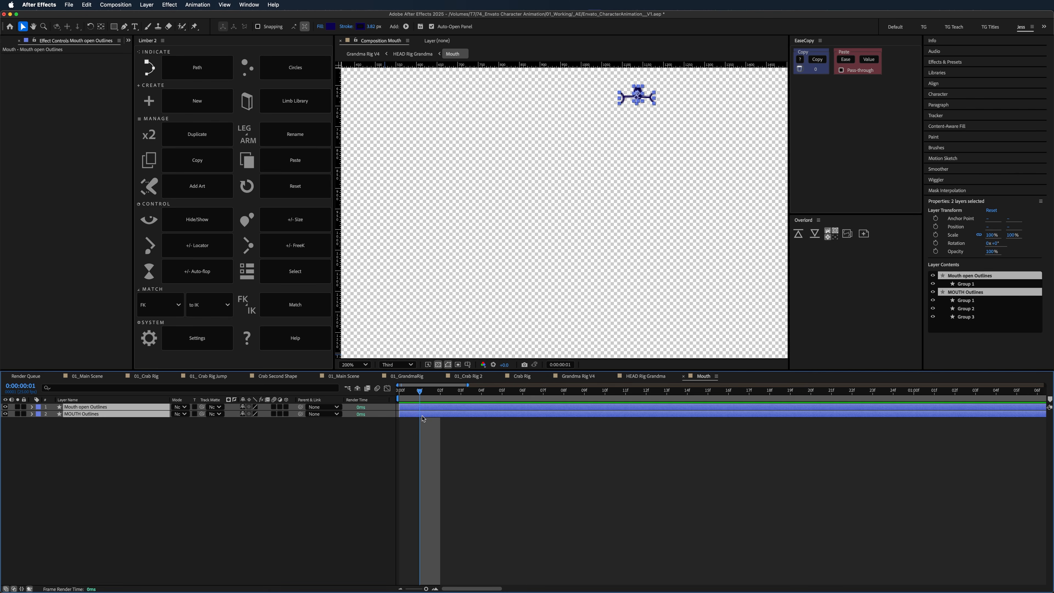
key(alt+bracketright)
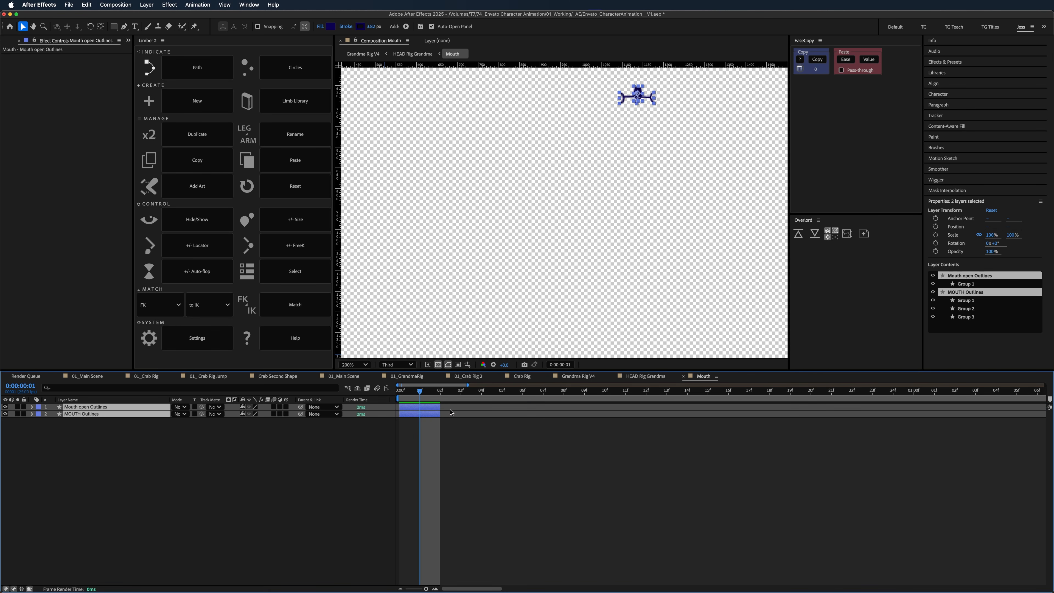
- Make each mouth layer one frame long, with Mouth open Outlines on frame 0 and MOUTH Outlines on frame 1
drag(437, 416, 429, 416)
click(430, 423)
click(405, 394)
click(430, 455)
- End the work area at frame 2 and trim the Mouth composition to the work area
click(432, 393)
key(n)
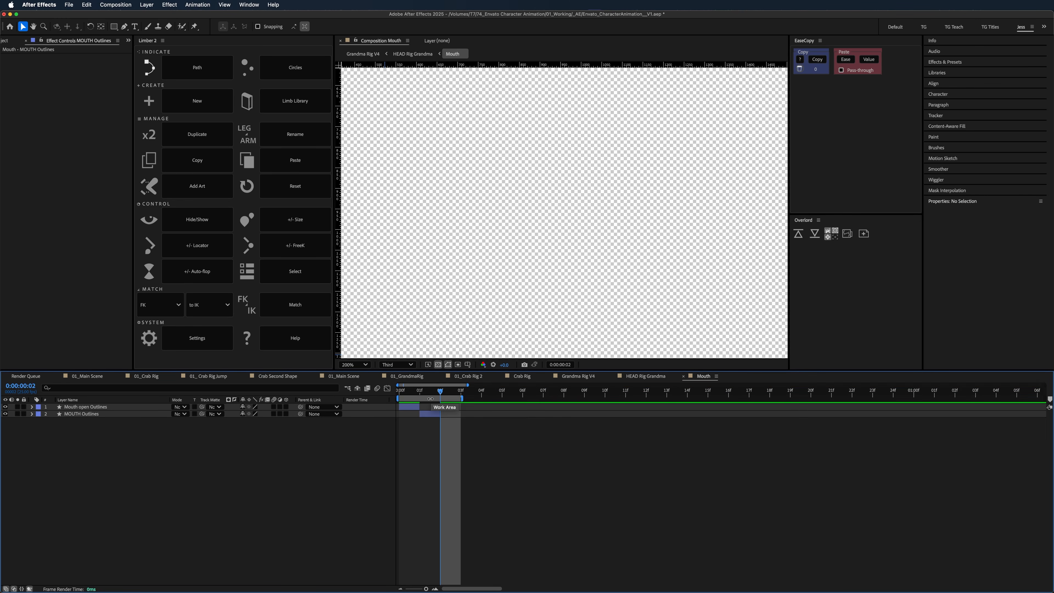
drag(463, 399, 447, 402)
right_click(432, 399)
click(460, 412)
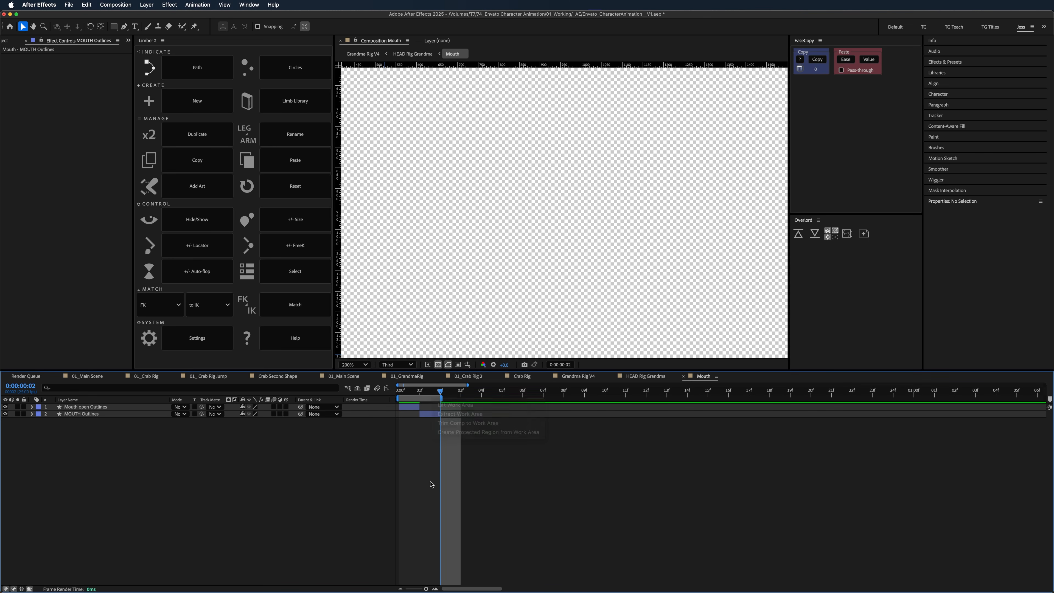
- Return to the HEAD Rig Grandma composition and go to its first frame
click(433, 55)
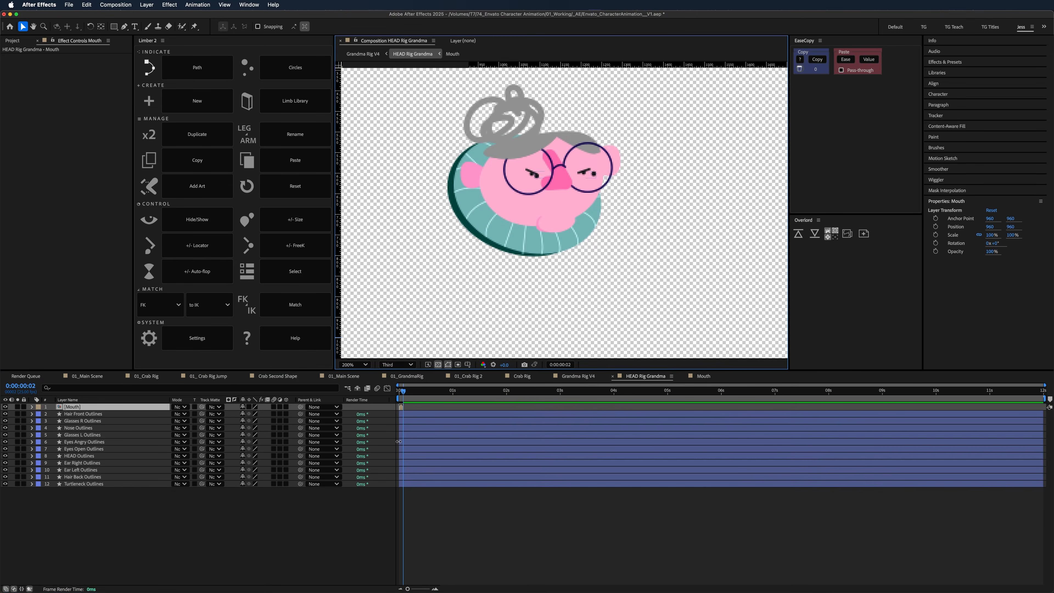
key(=)
key(=)
key(=)
drag(403, 398, 358, 400)
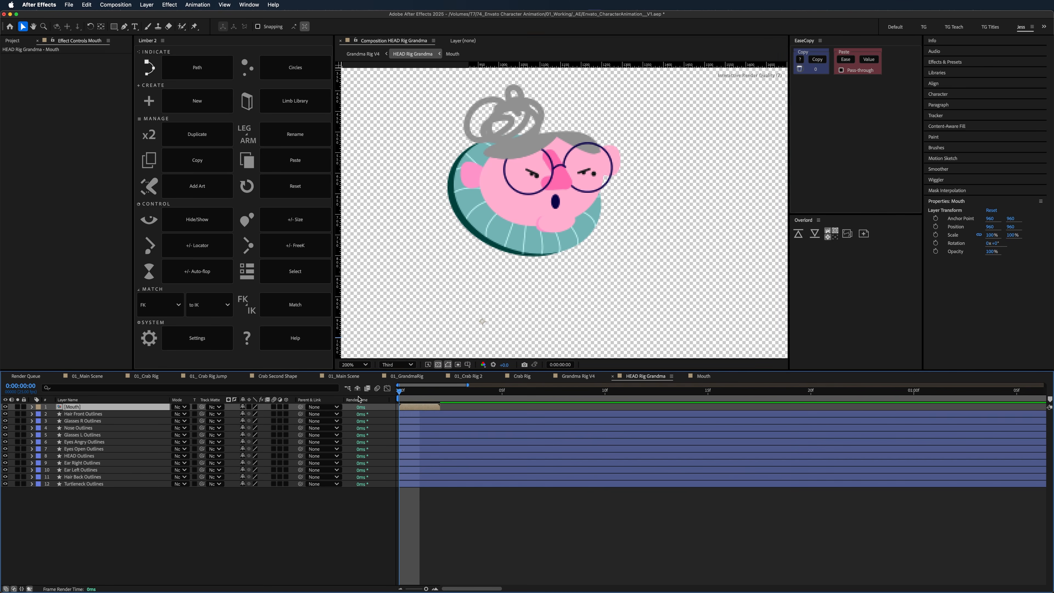
key(space)
key(space)
- Enable time remapping on the Mouth layer
click(950, 96)
click(950, 96)
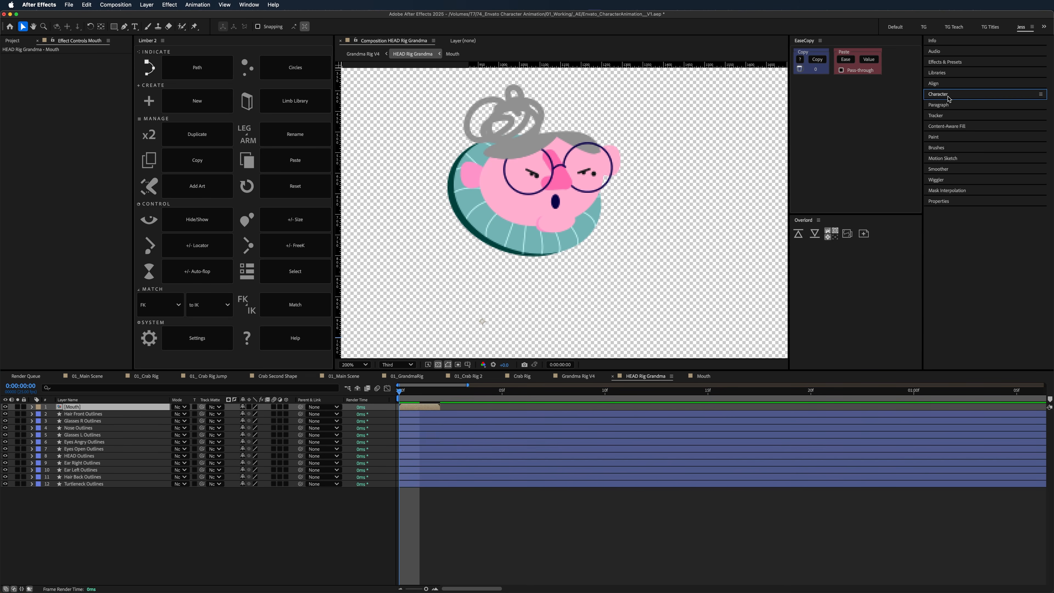
right_click(424, 409)
mouse_move(477, 385)
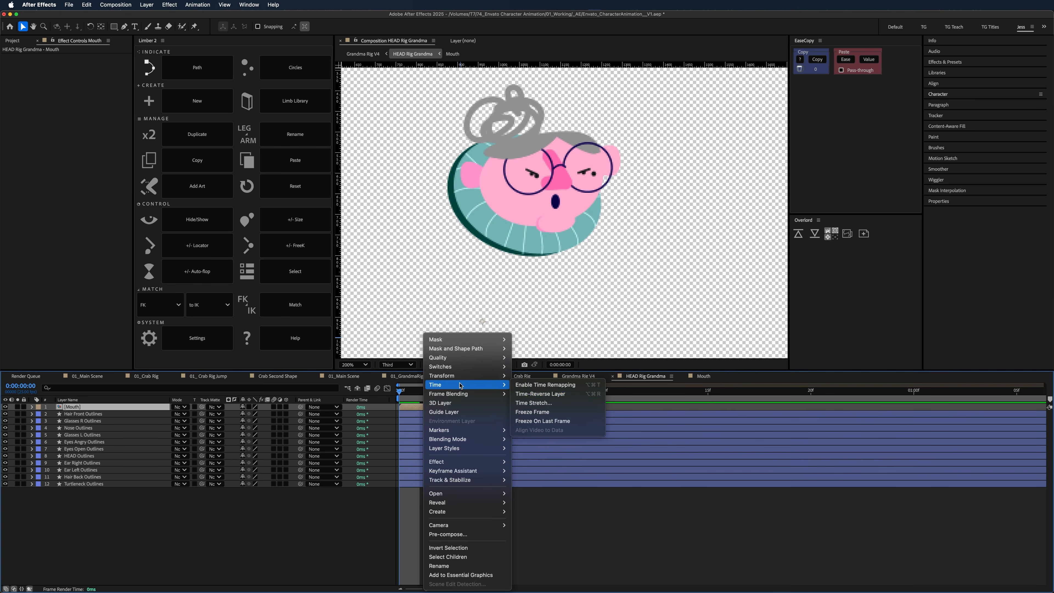
click(550, 384)
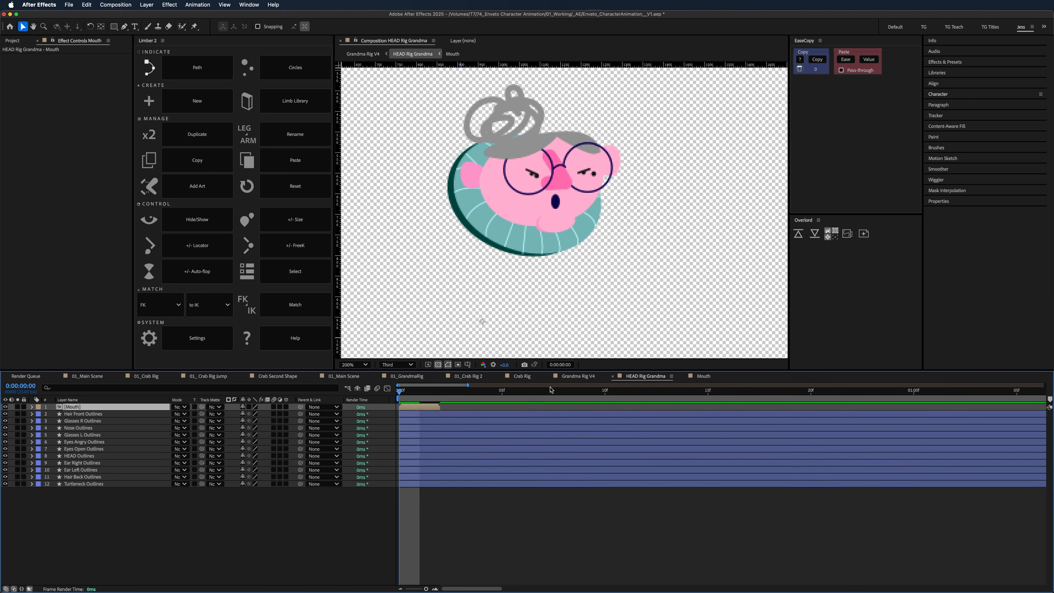
- Add a Time Remap keyframe on the Mouth layer at frame 1 and delete its end keyframe at frame 2
mouse_move(419, 391)
mouse_down()
mouse_move(431, 394)
mouse_move(401, 400)
mouse_move(438, 400)
mouse_move(420, 406)
mouse_up()
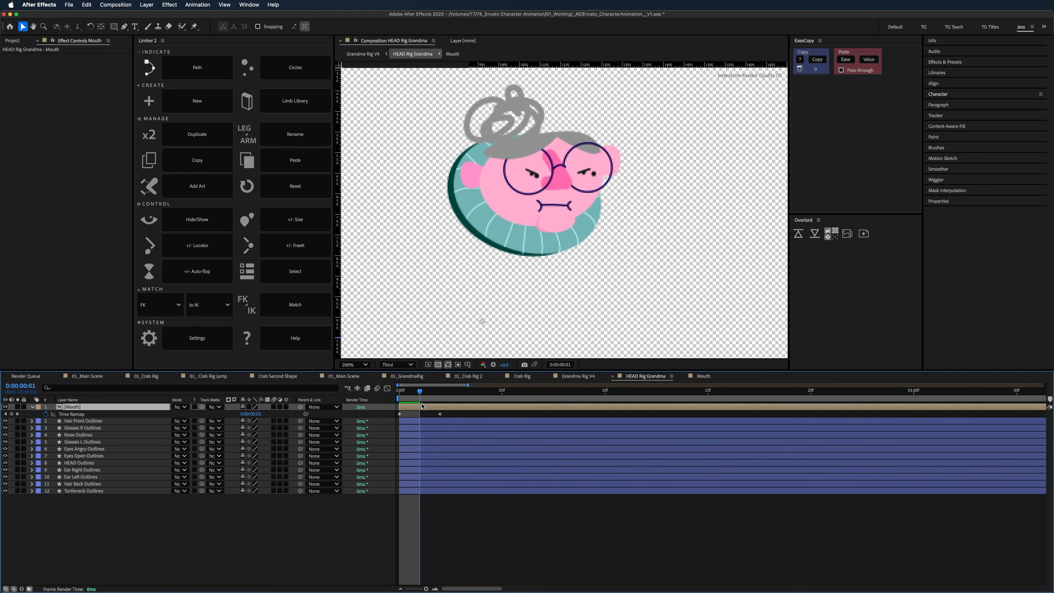
click(12, 414)
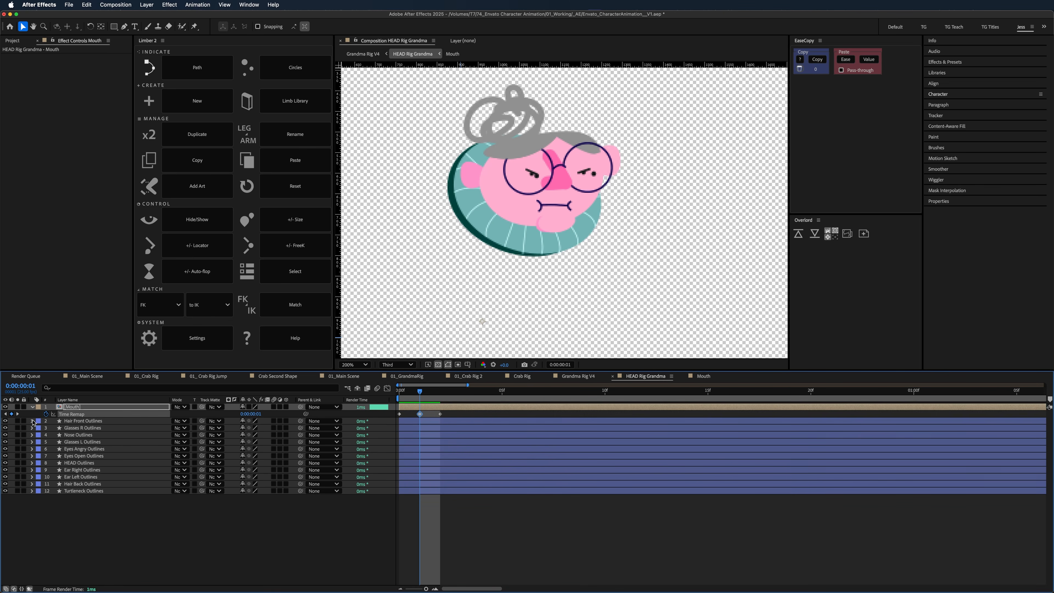
click(441, 418)
- Find the Slider Control effect and apply it to the Mouth layer
click(959, 63)
click(957, 71)
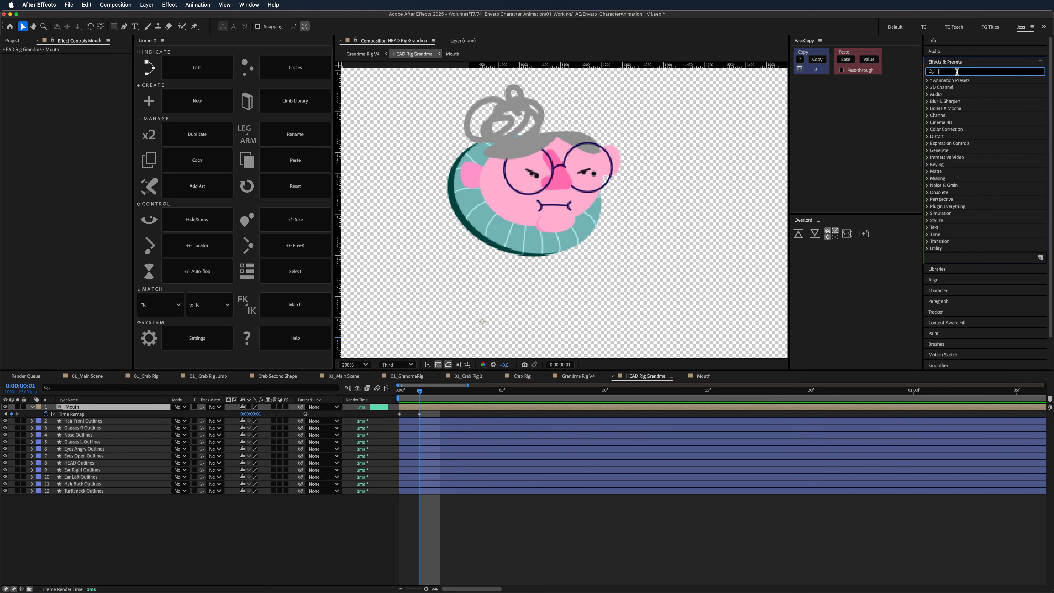
text(slid)
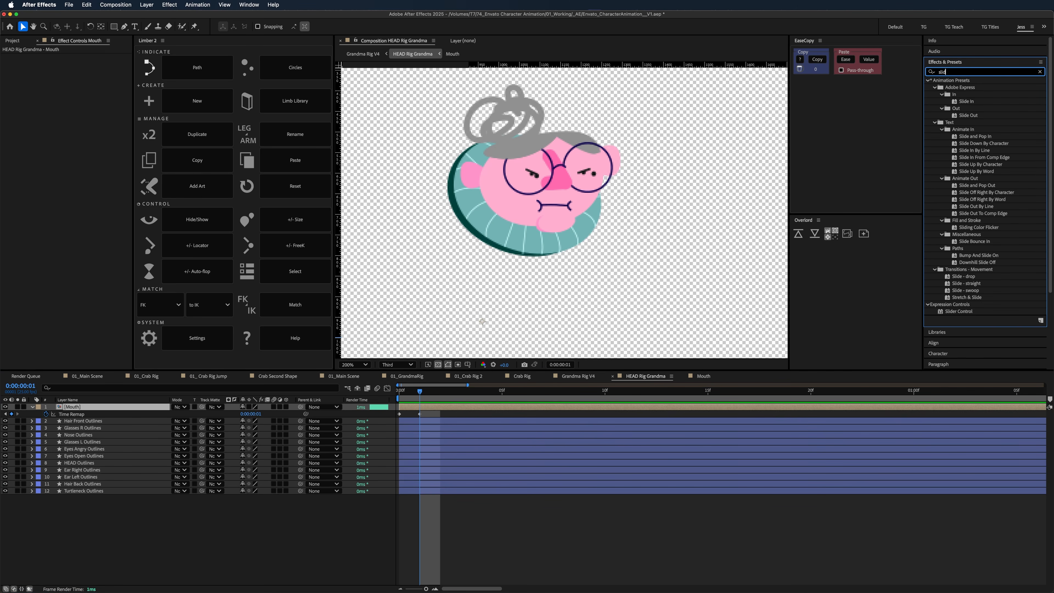
text(er)
drag(958, 87, 428, 408)
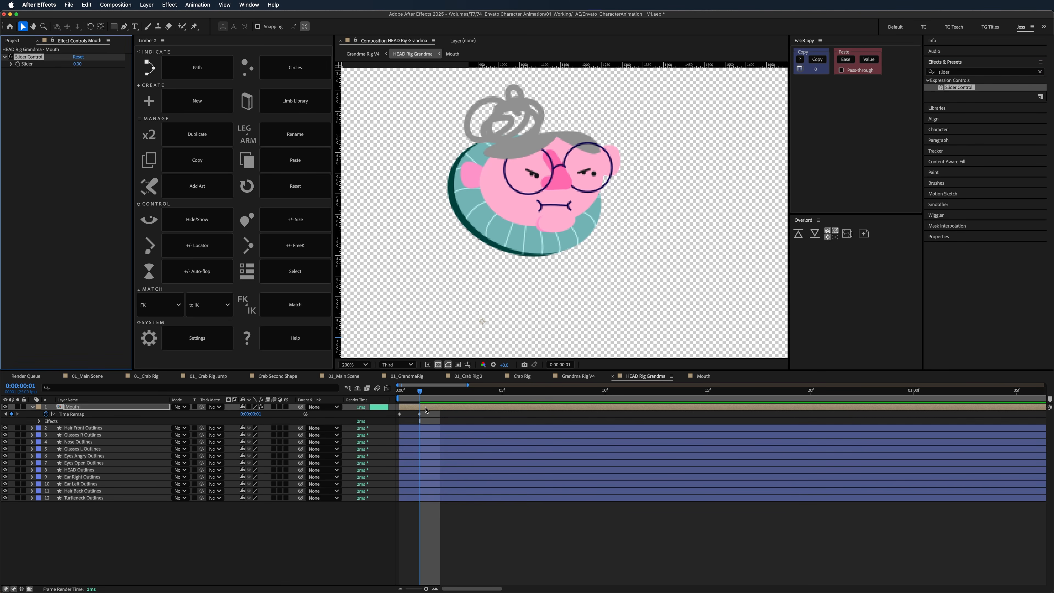
- Add an expression to the Mouth layer's Time Remap that links it to the Slider Control's Slider value
alt+click(46, 415)
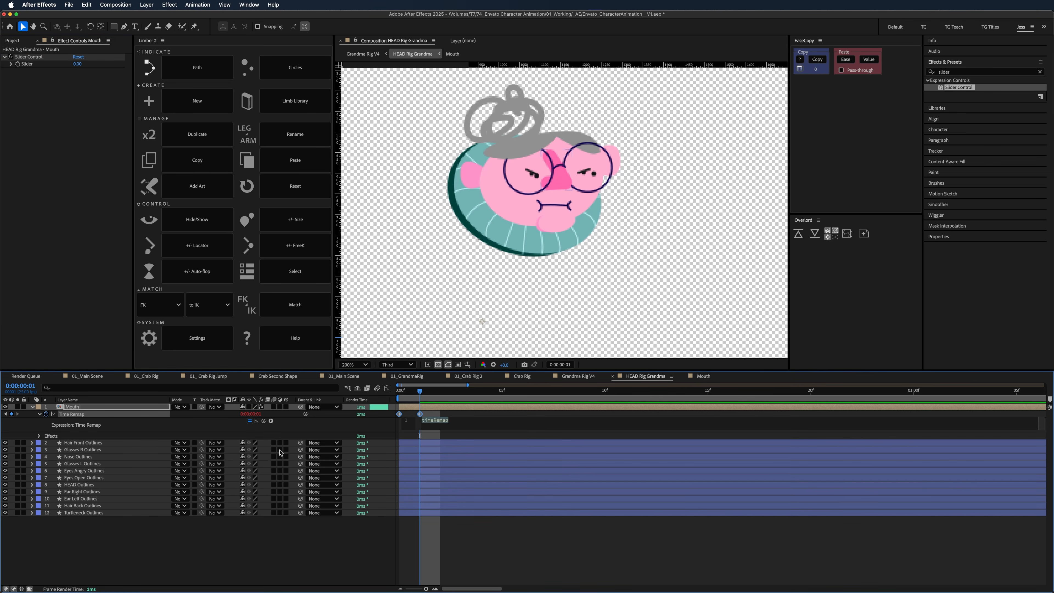
drag(267, 423, 30, 67)
click(35, 104)
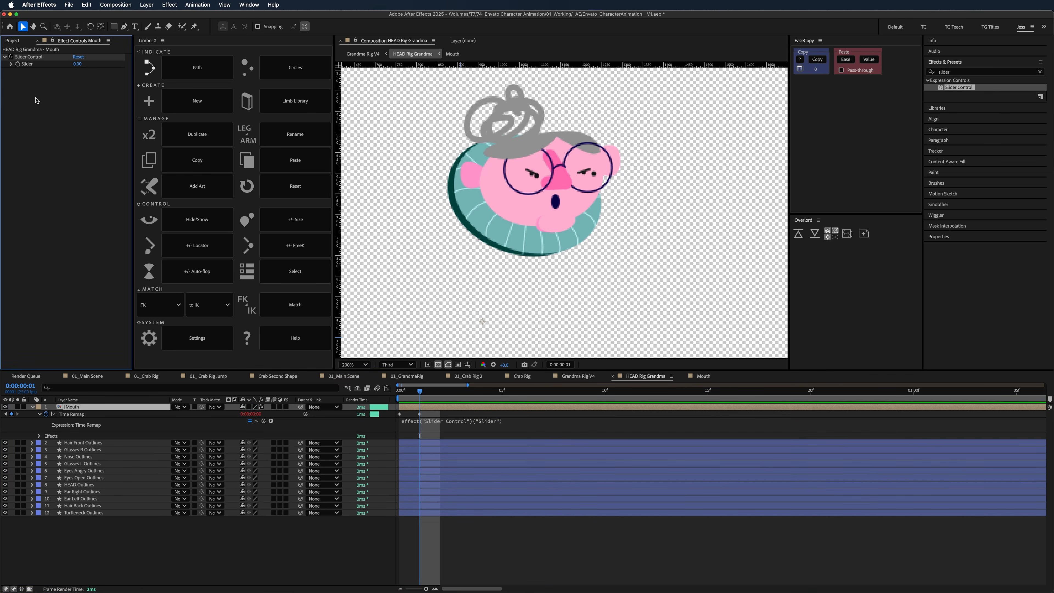
- Rename the Slider Control effect to Mouth Shape
click(36, 60)
key(Return)
text(Mouth Shape)
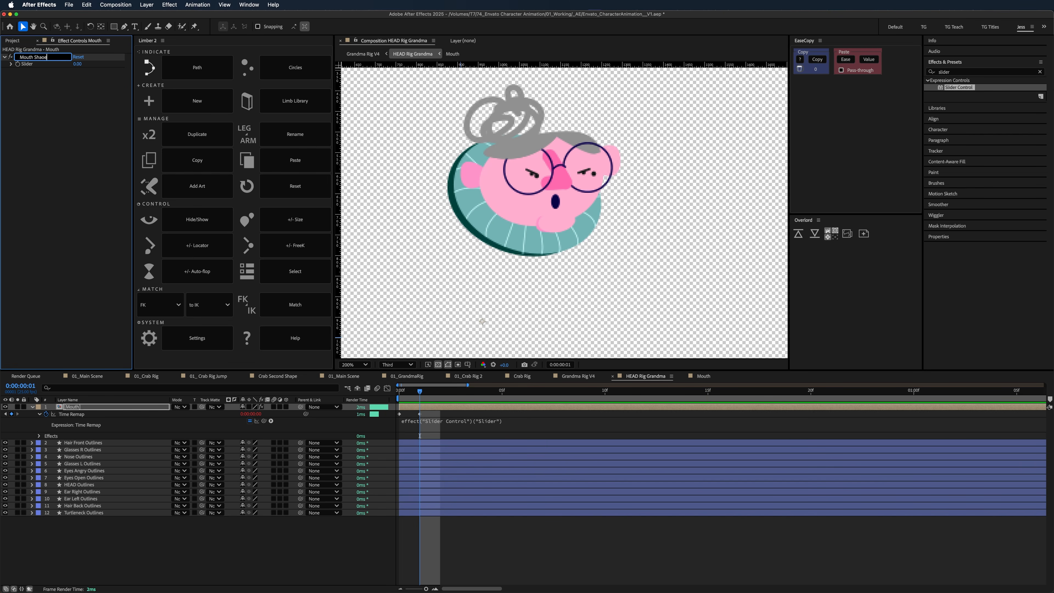
key(Return)
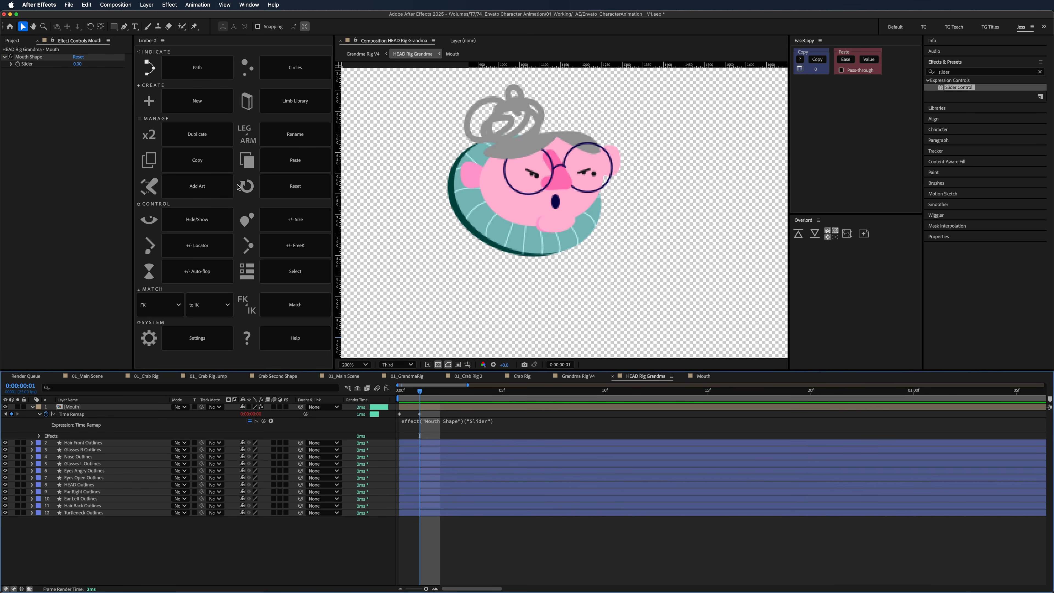
- Try out the Mouth Shape slider, undo the change, and inspect the upper limit of its slider range
drag(74, 66, 80, 65)
key(super+z)
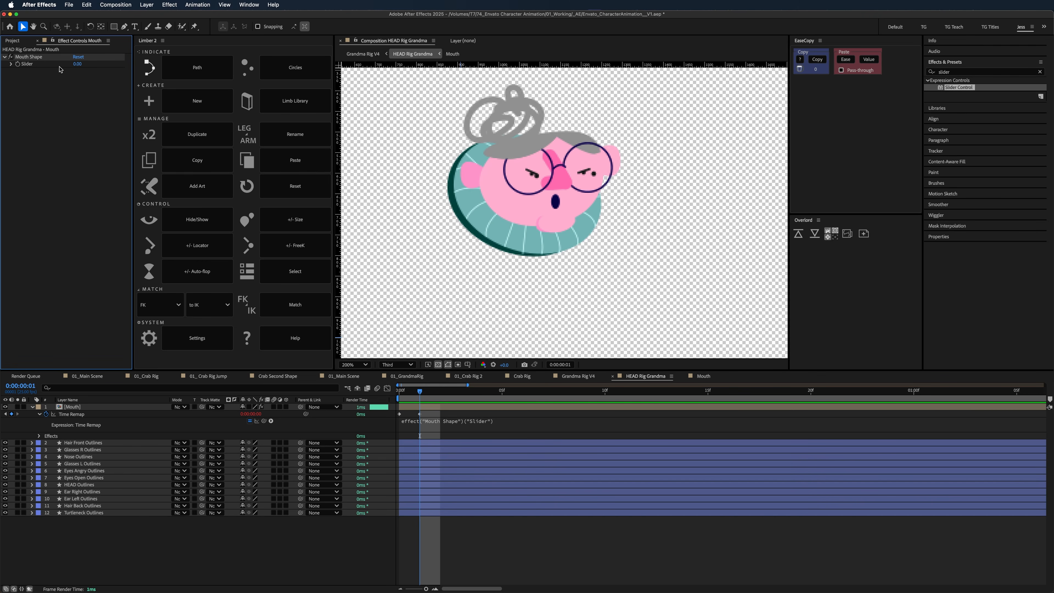
right_click(51, 67)
click(54, 73)
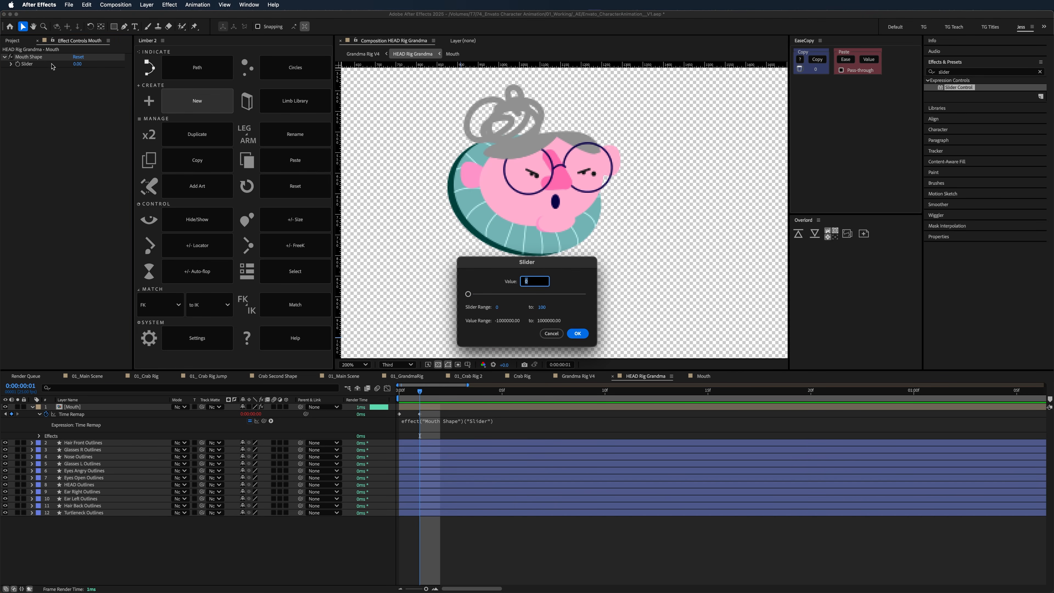
click(542, 307)
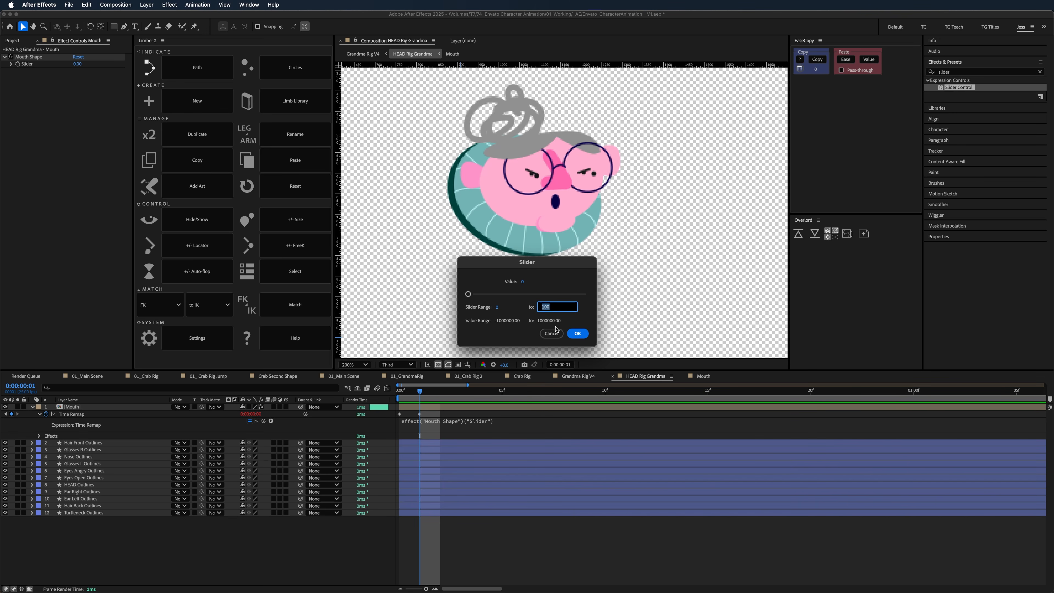
click(578, 333)
- Test the Mouth Shape slider with the values 0.5 and 0.05
click(77, 64)
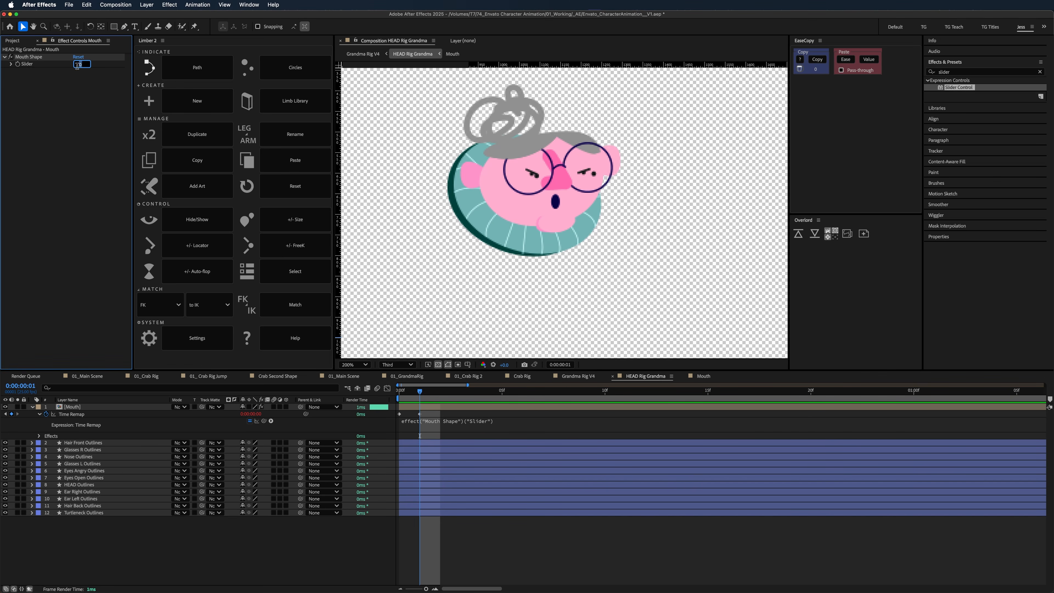
text(.5)
key(Return)
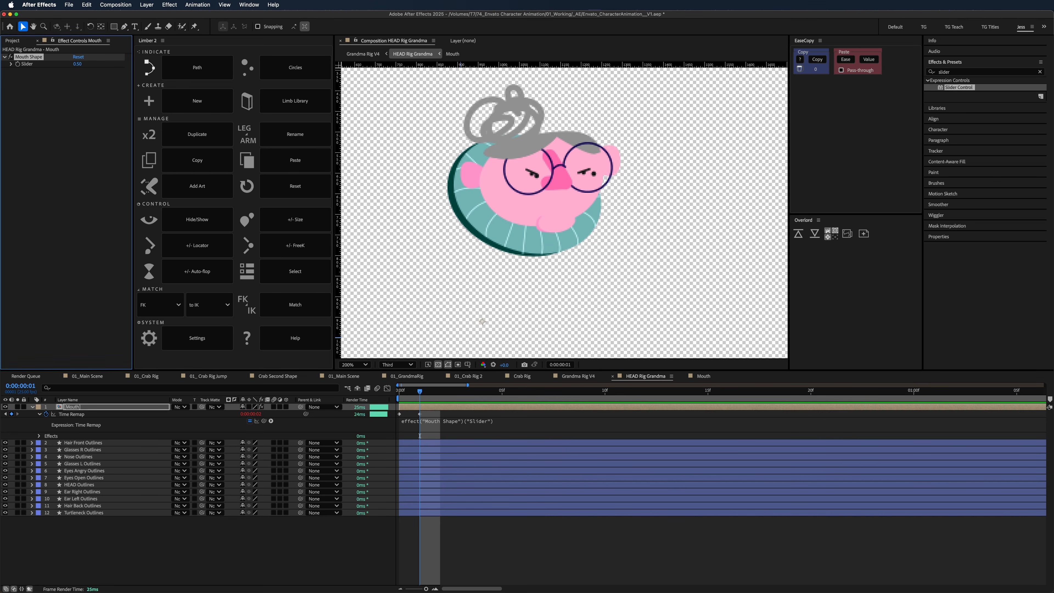
click(75, 66)
text(.05)
key(Return)
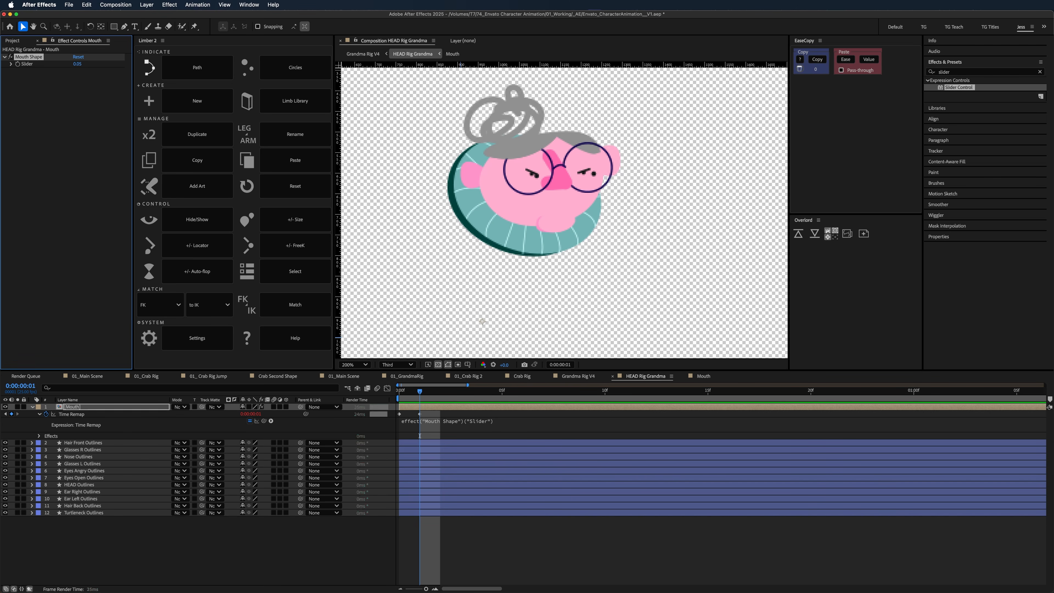
- Try the Mouth Shape slider at 0 and return it to 0.05
click(78, 65)
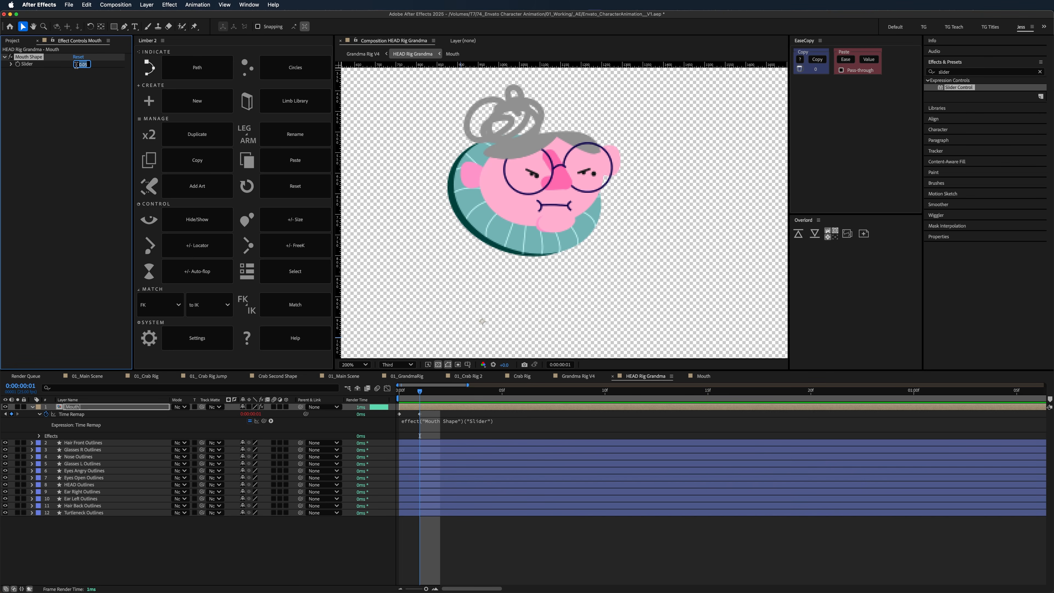
text(0)
key(Return)
click(77, 64)
key(Return)
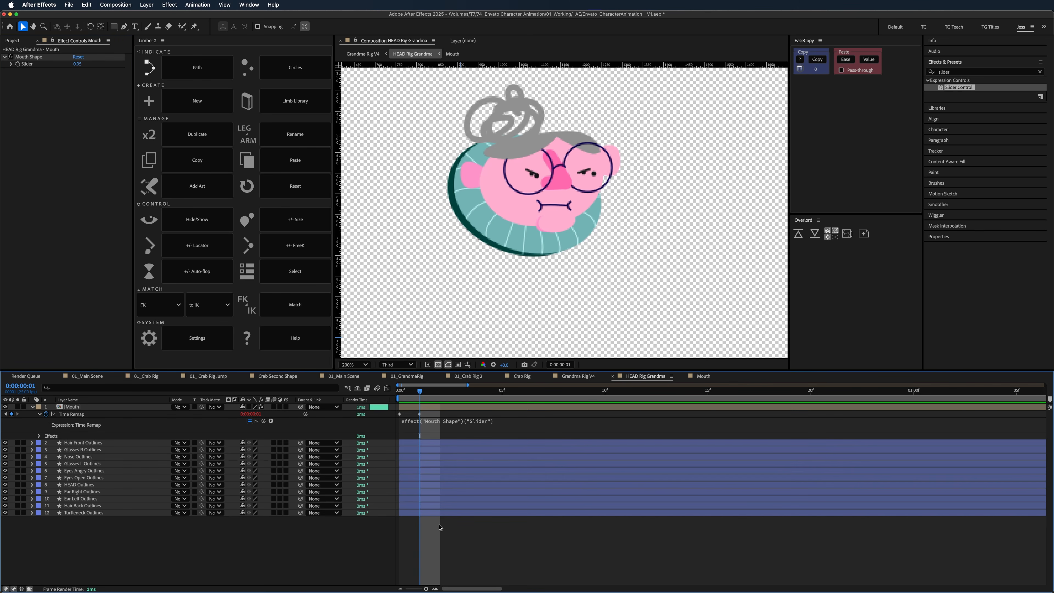
mouse_move(418, 392)
mouse_down()
mouse_move(399, 394)
mouse_move(421, 394)
mouse_up()
- Pre-compose the Eyes Angry Outlines and Eyes Open Outlines layers into a composition named Eyes
click(109, 443)
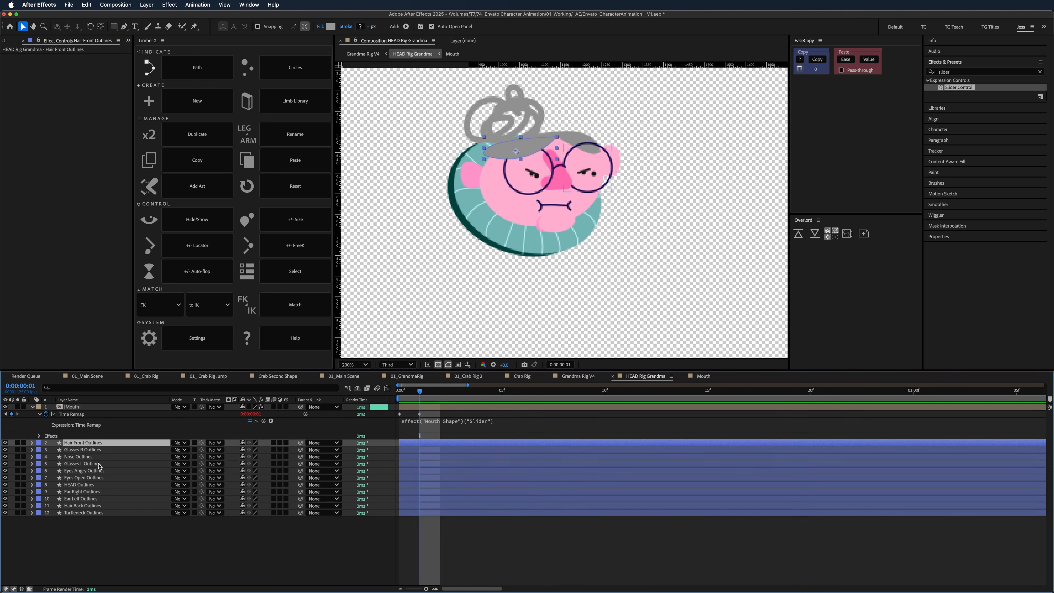
click(96, 471)
shift+click(97, 477)
key(super+shift+c)
text(Eyes)
click(481, 380)
key(Return)
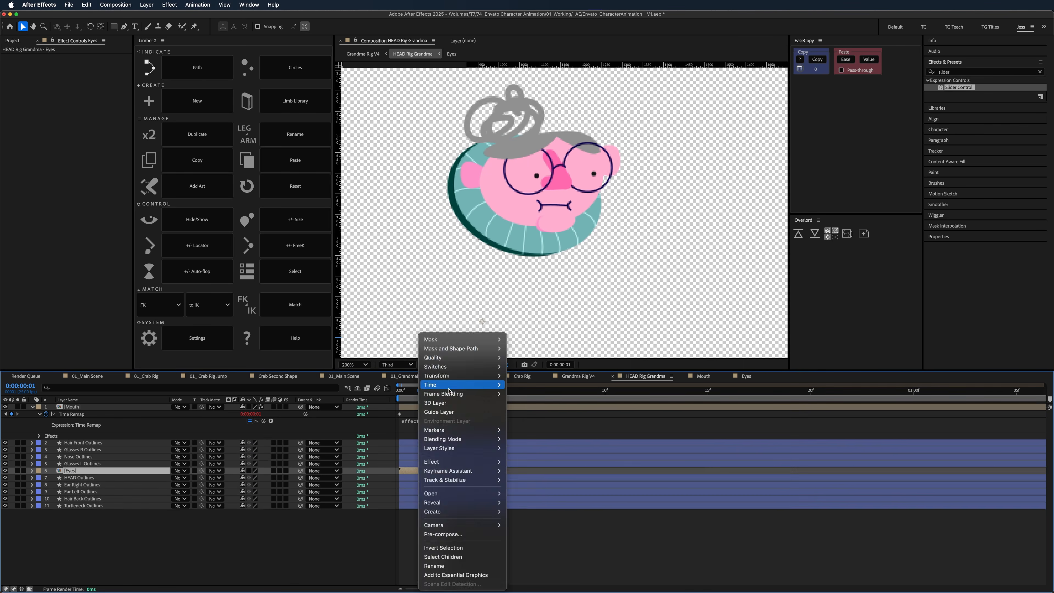
- Enable time remapping with an expression on the Eyes layer and add a Slider Control effect named Eyes Shapes
click(456, 384)
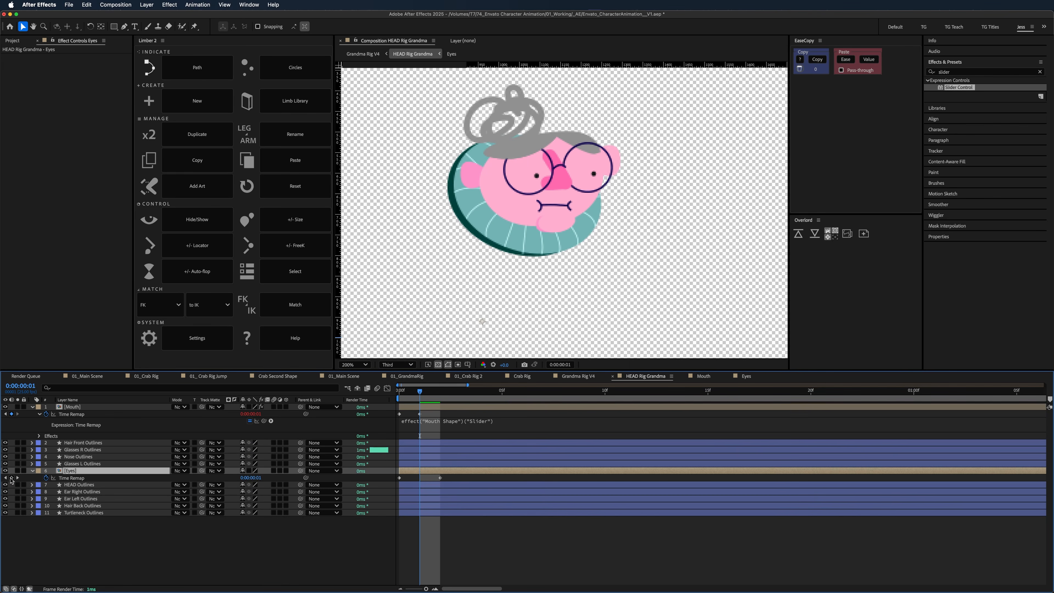
alt+click(47, 478)
double_click(958, 87)
key(Return)
text(Eyes Shapes)
key(Return)
- Link the Eyes layer's Time Remap expression to the Eyes Shapes slider and set the slider to 0.05
drag(264, 485, 27, 63)
click(77, 64)
text(0.05)
click(86, 474)
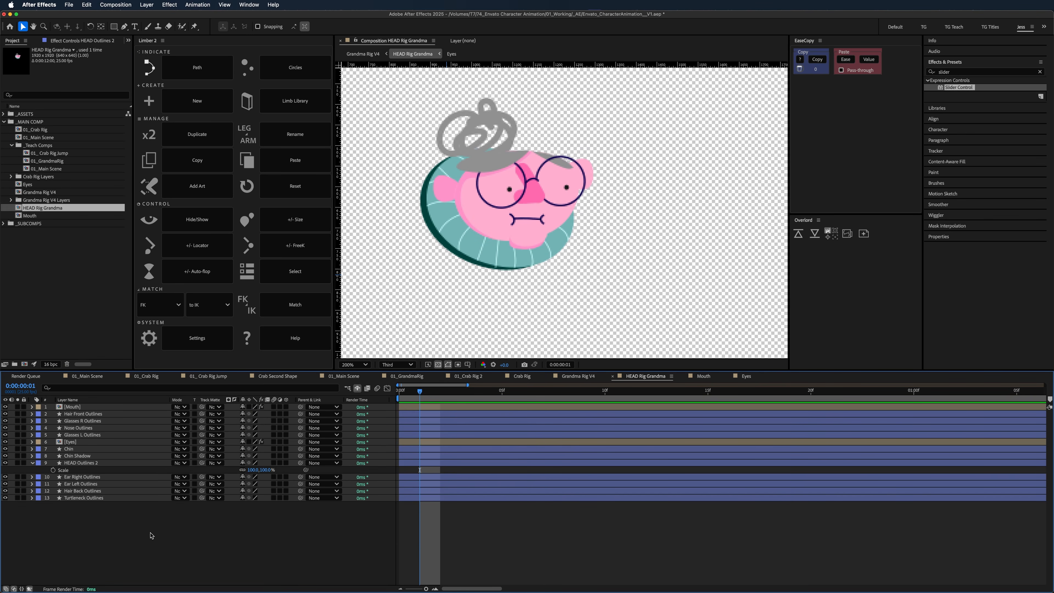
- Create a null object, place it over the face beside the nose and mouth, and name it Face Cntrl
right_click(496, 477)
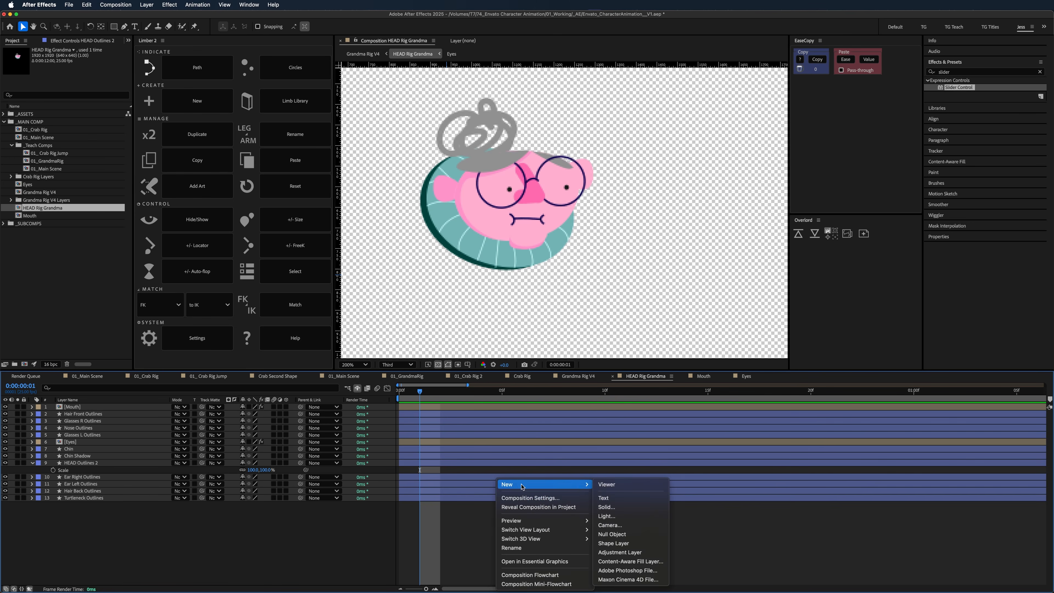
mouse_move(526, 485)
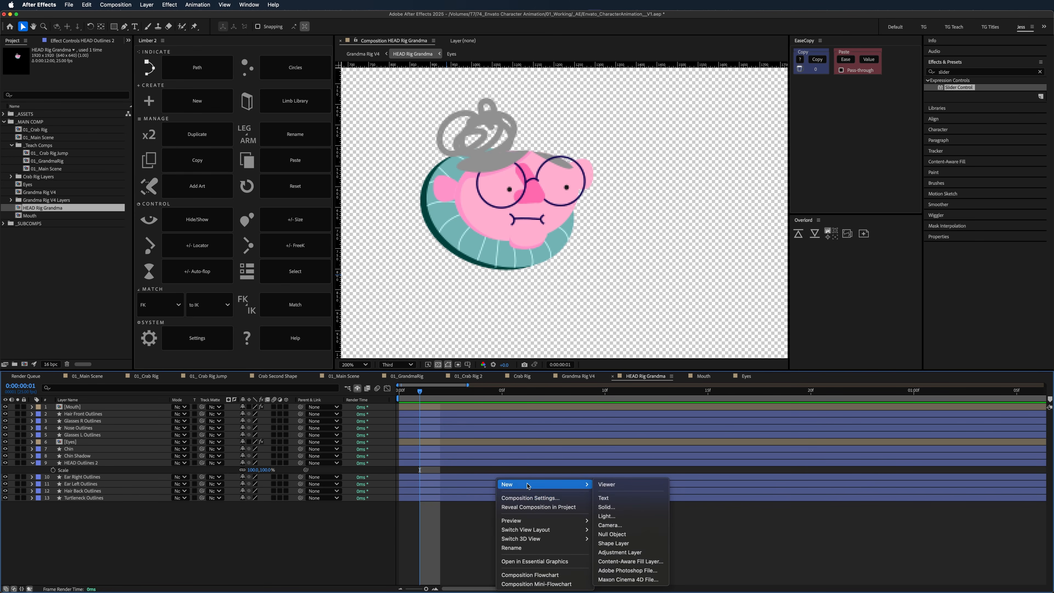
click(622, 535)
drag(457, 329, 528, 191)
key(Return)
text(Face Cr)
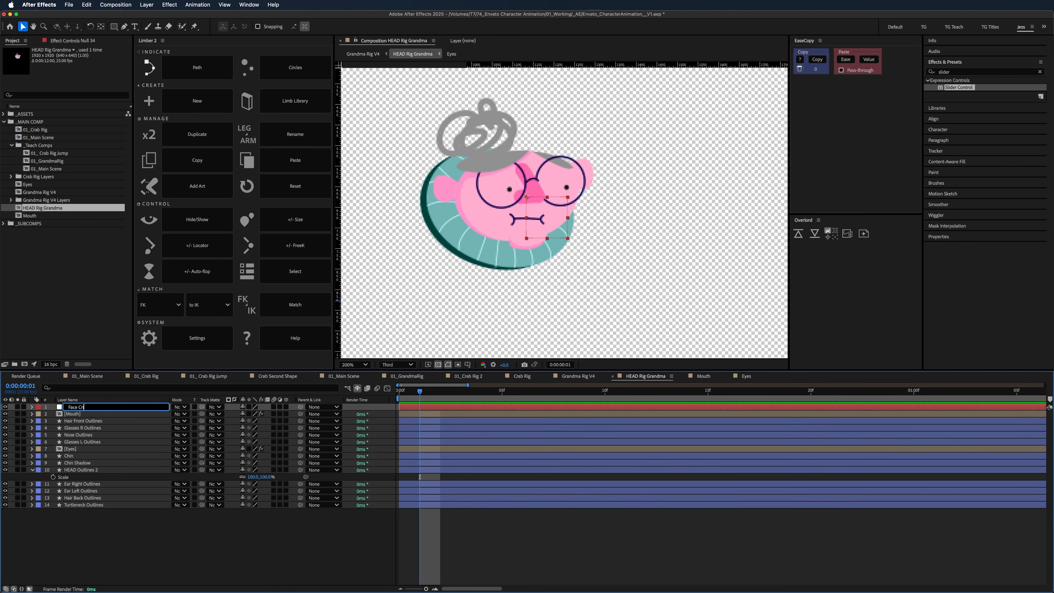
key(Return)
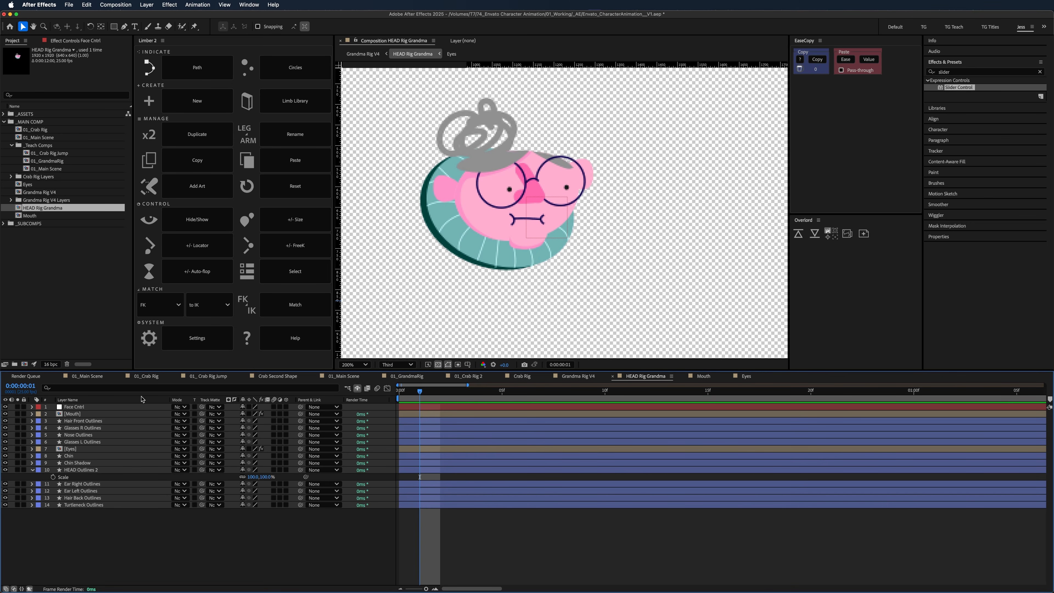
- Parent the front hair, both glasses, nose, chin, chin shadow and both ear layers to the Face Cntrl null
click(102, 427)
click(107, 415)
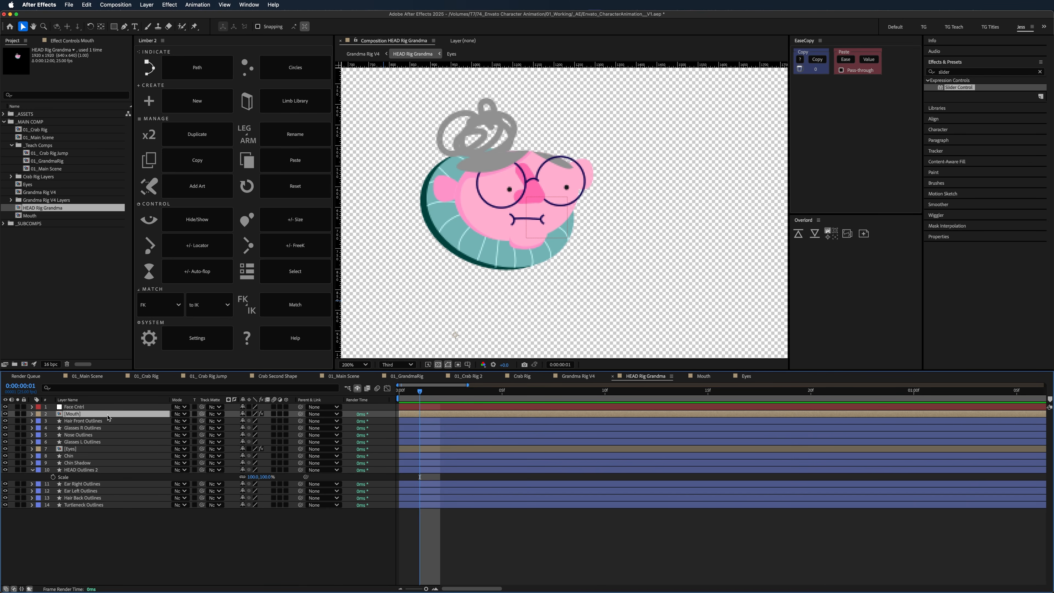
click(107, 421)
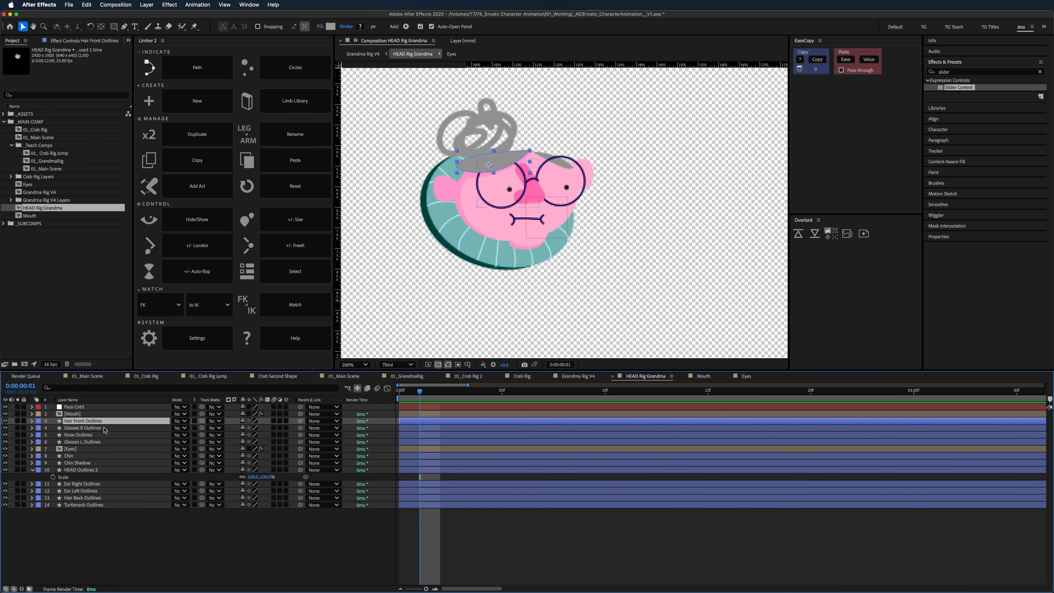
shift+click(103, 428)
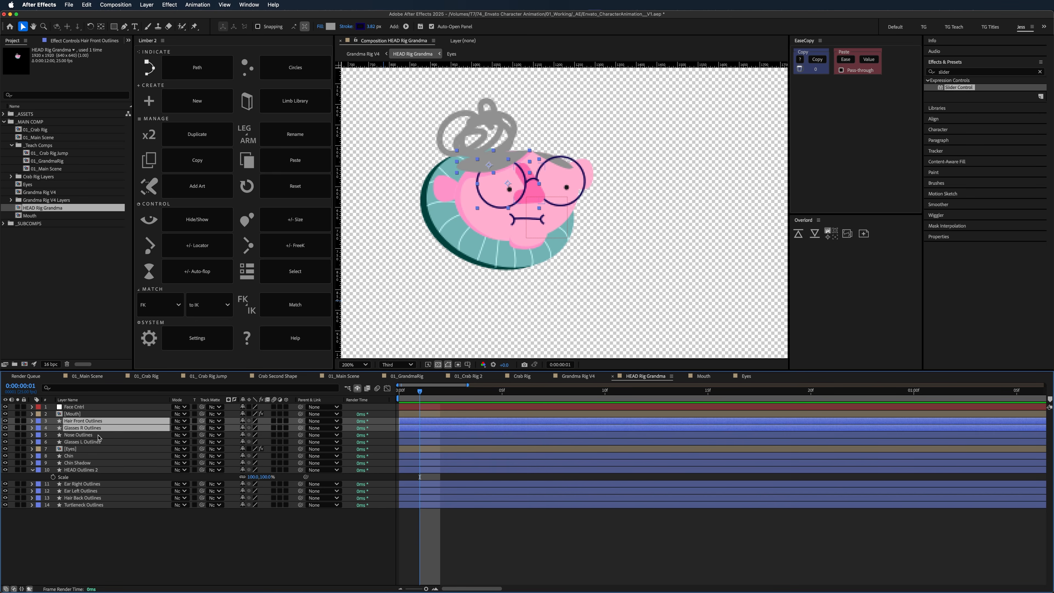
shift+click(99, 436)
shift+click(106, 443)
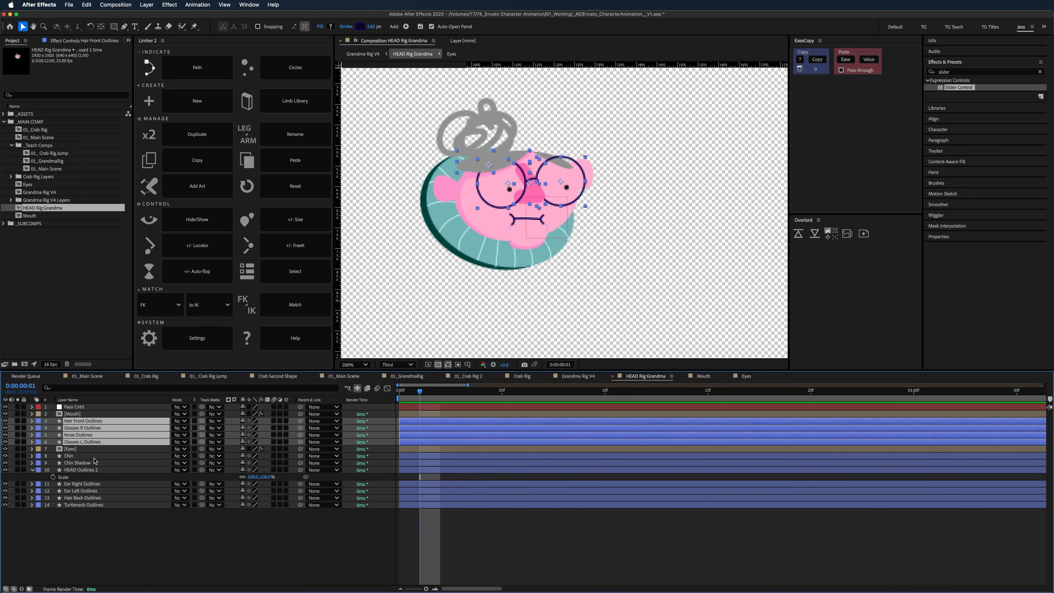
shift+click(94, 457)
shift+click(95, 463)
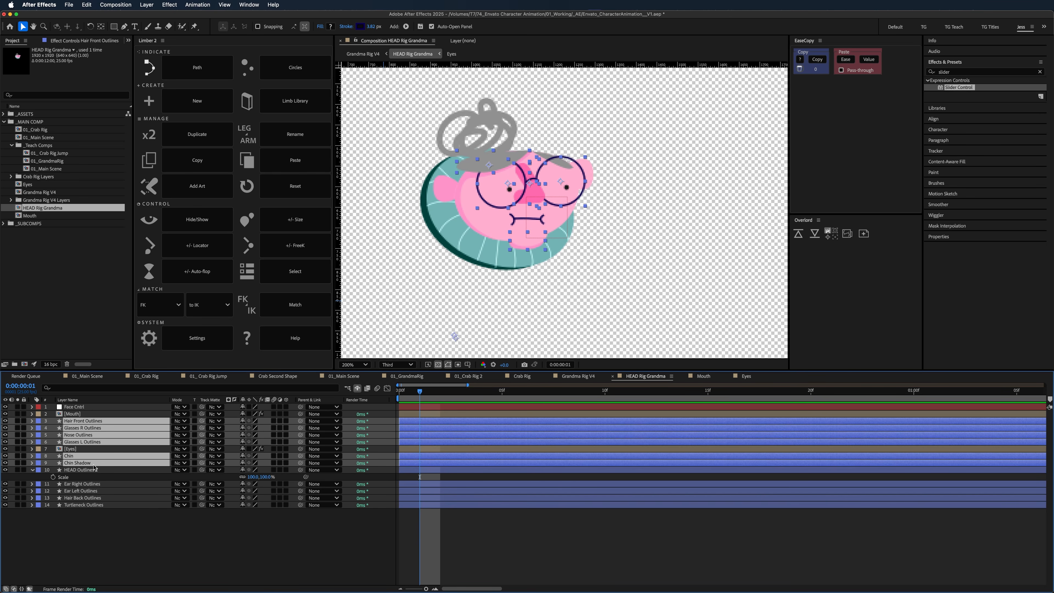
shift+click(100, 484)
shift+click(99, 491)
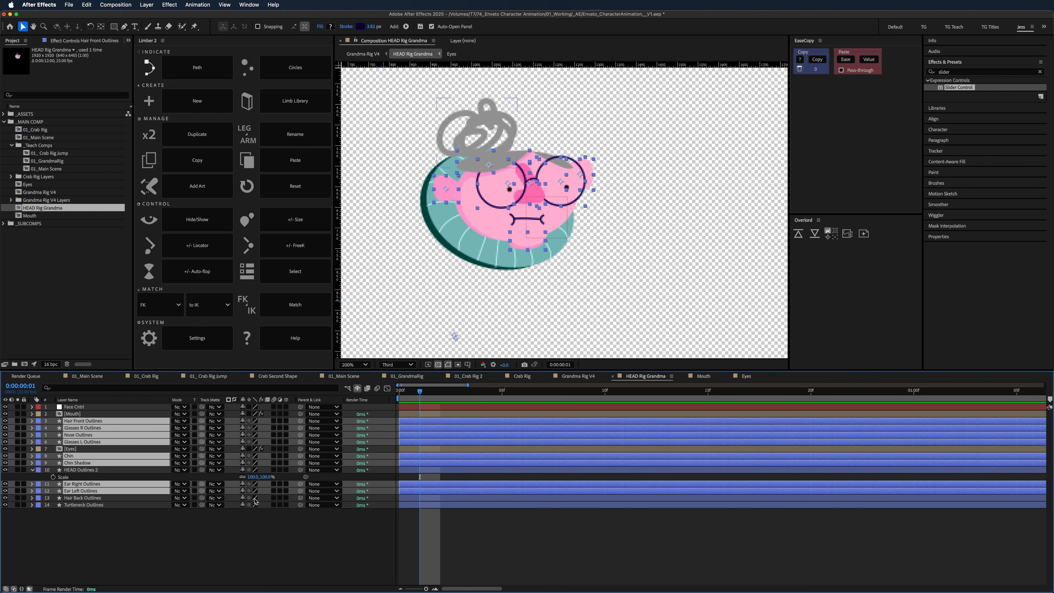
drag(300, 492, 91, 410)
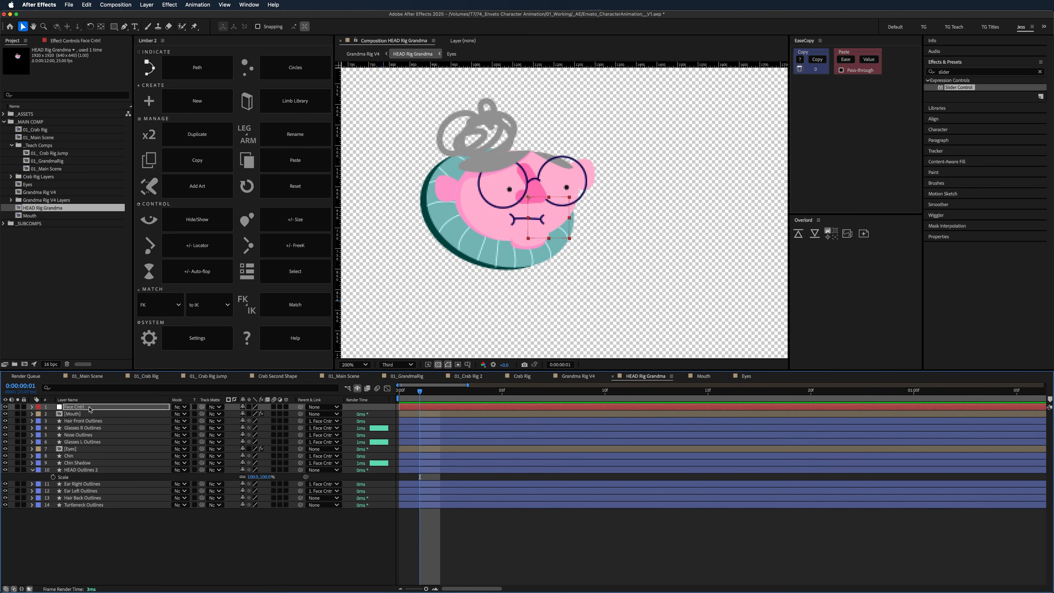
- Nudge the Face Cntrl null in all four directions to test how the parented face parts follow it
key(Left)
key(Down)
key(Down)
key(Down)
key(Down)
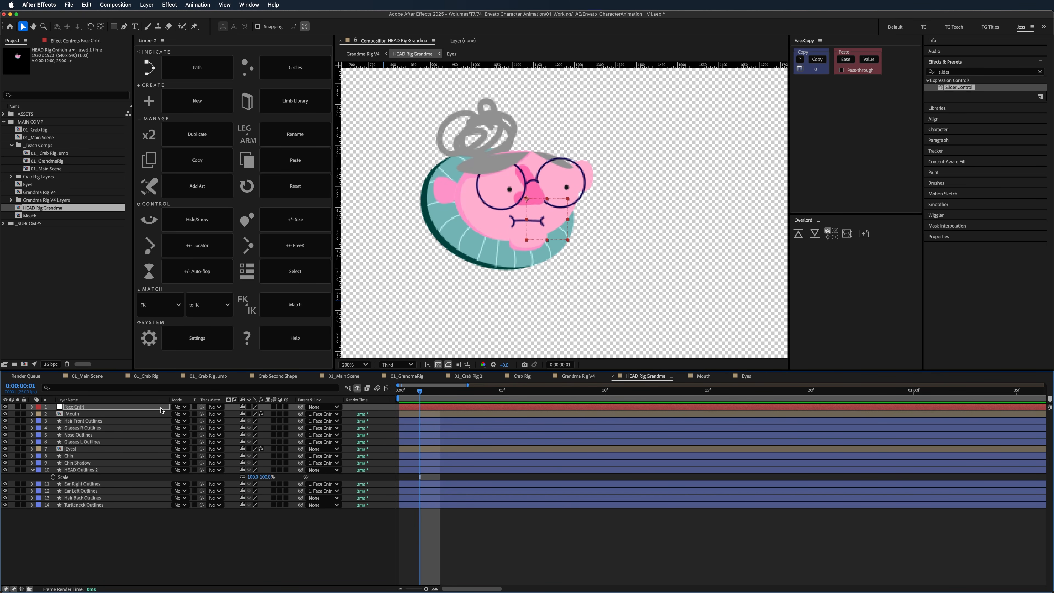
key(Up)
key(Up)
key(Up)
key(Up)
key(Up)
key(Up)
key(Right)
key(Right)
key(Right)
key(Right)
key(Right)
key(Right)
key(Right)
key(Left)
key(Left)
key(Left)
key(Left)
key(Left)
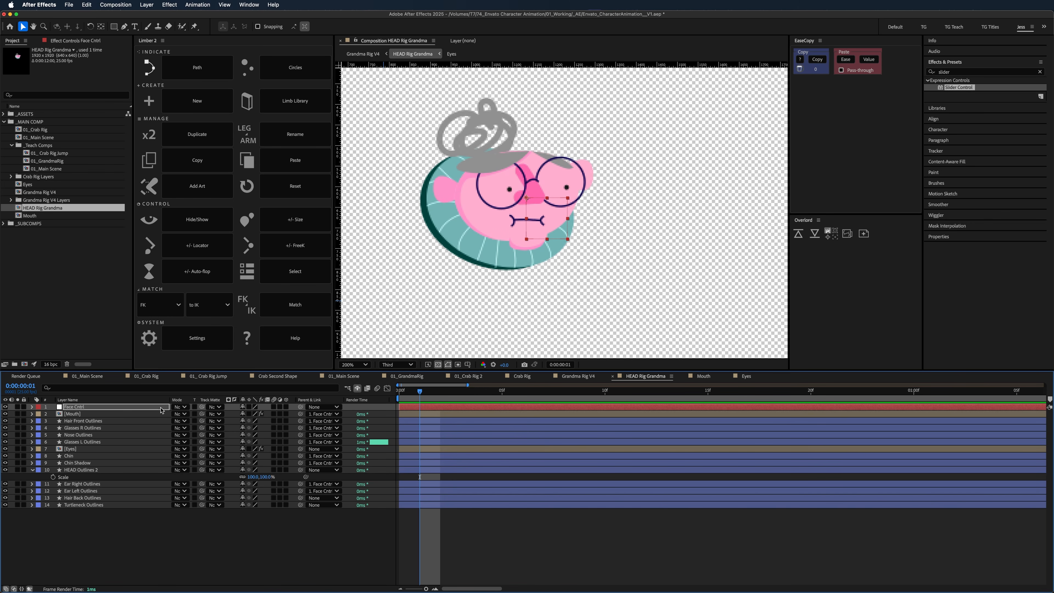
key(Right)
key(Right)
key(Up)
key(Up)
key(Up)
key(Up)
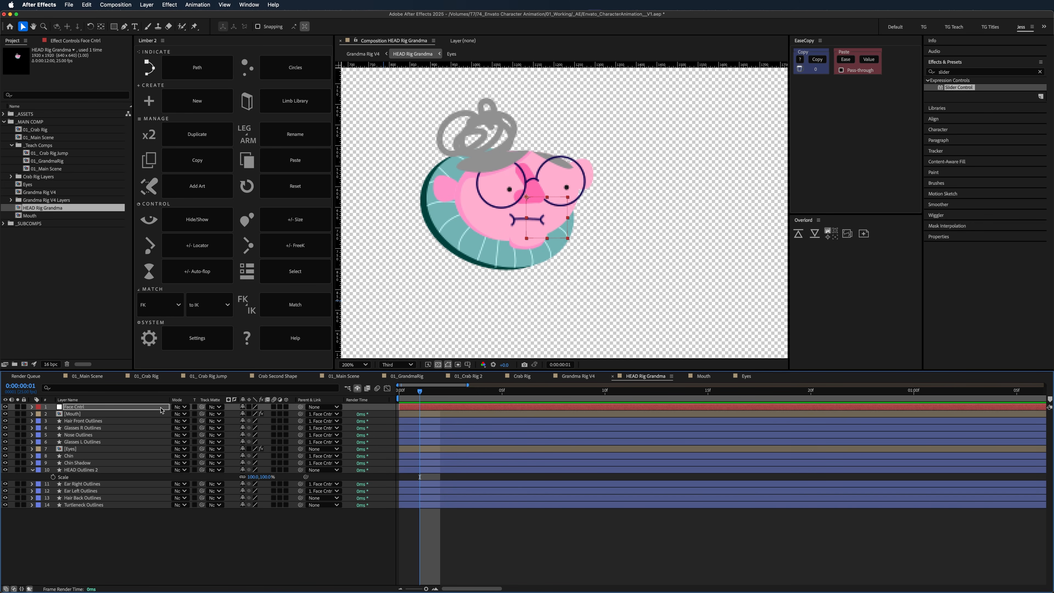
key(Down)
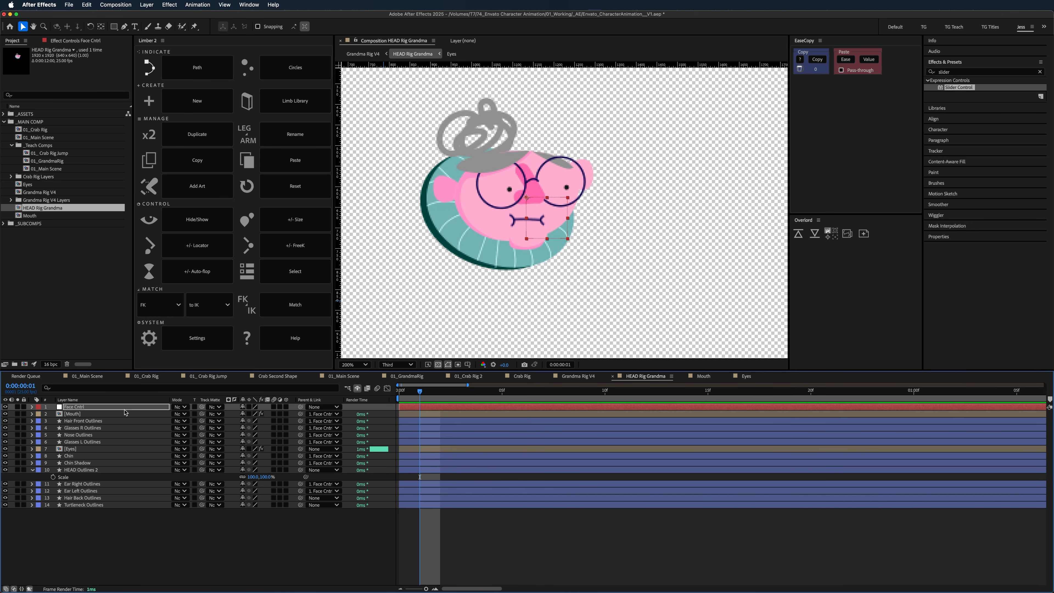
click(208, 536)
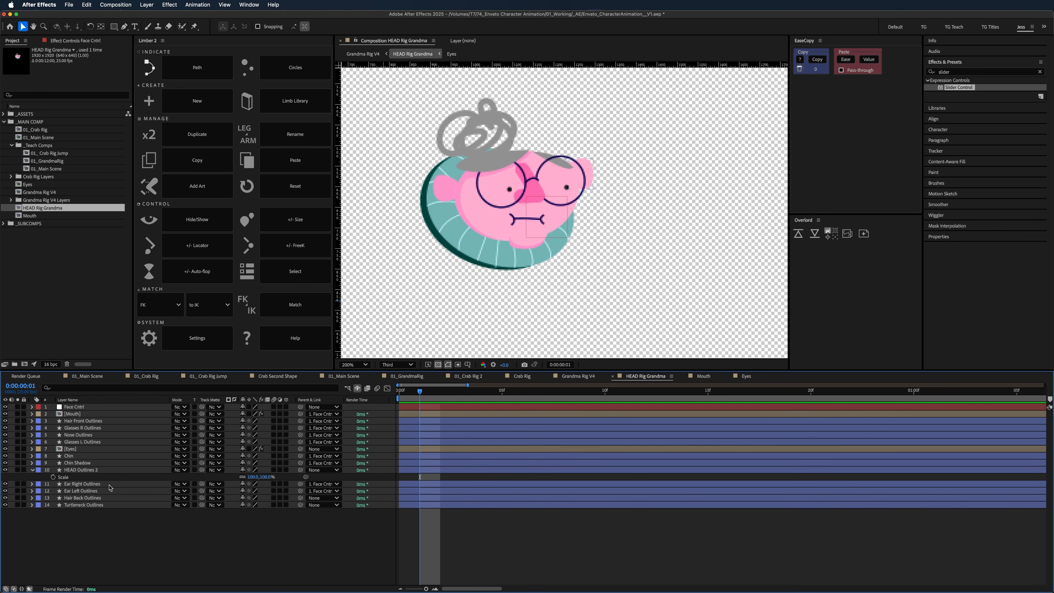
- Use HEAD Outlines 2 as the track matte for Hair Front Outlines and keep the head layer visible
click(96, 422)
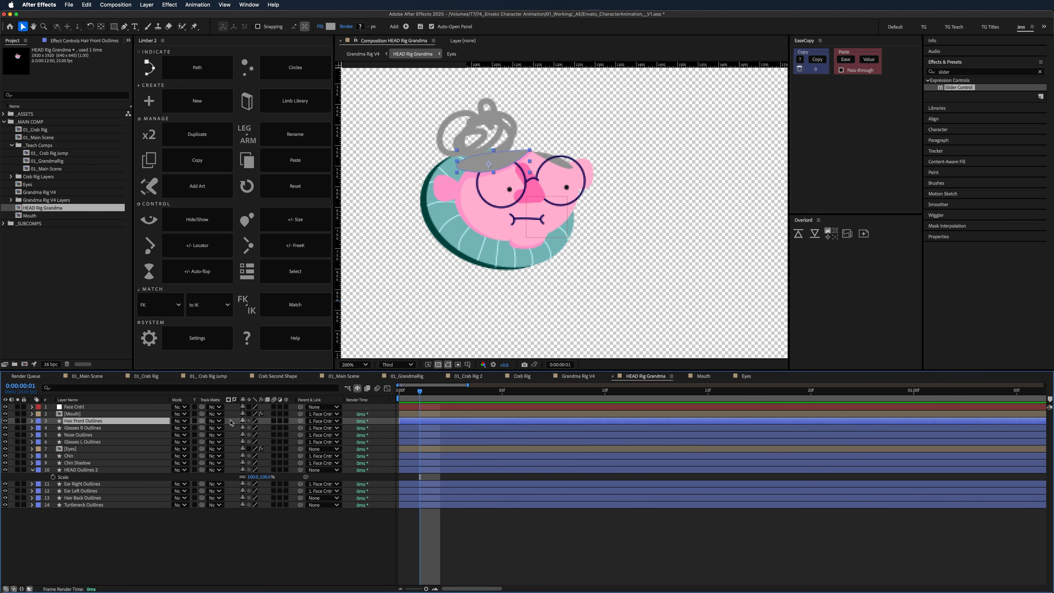
drag(203, 421, 112, 472)
click(5, 470)
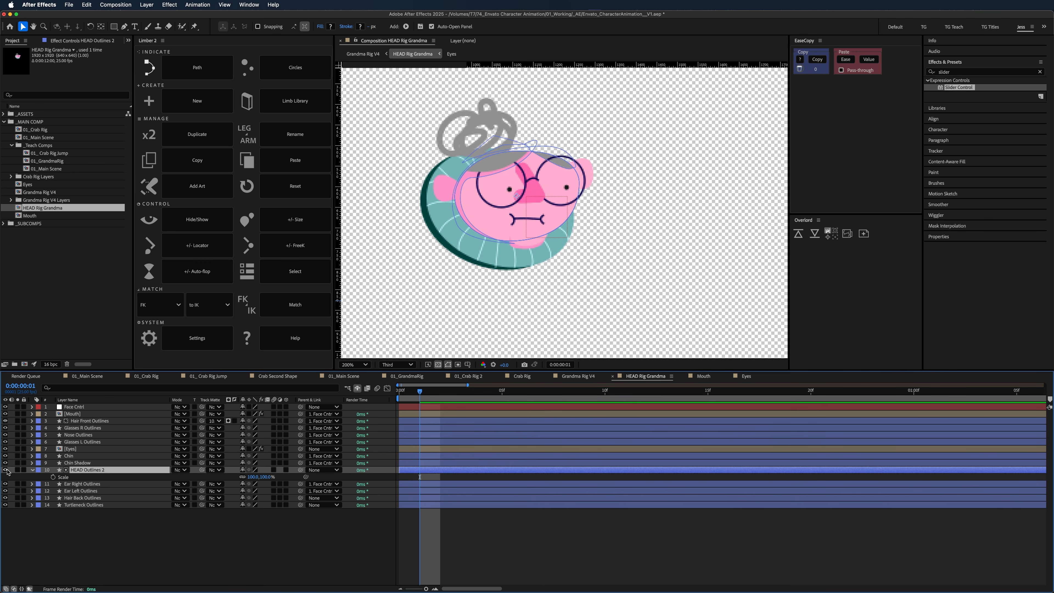
- Nudge the Face Cntrl null at full resolution to check the front hair against its head matte
click(106, 409)
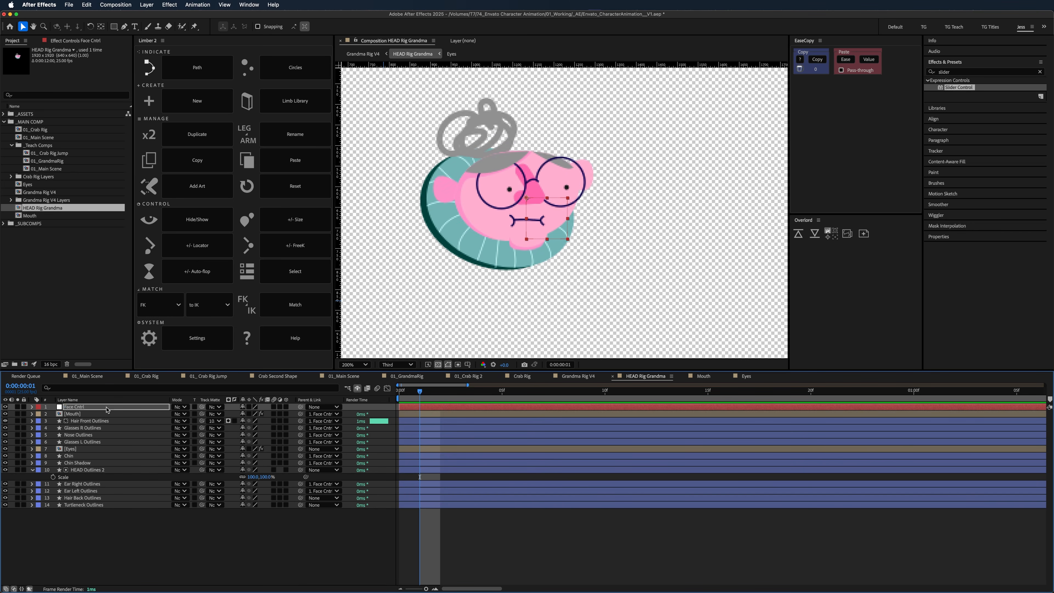
key(Return)
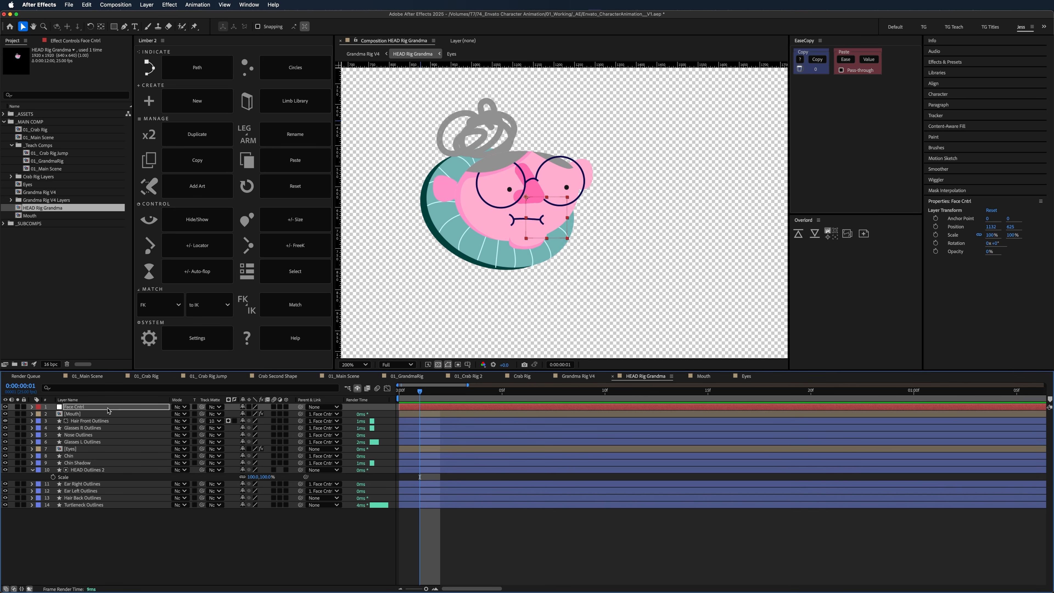
key(Down)
key(Right)
key(Down)
key(Down)
key(Right)
key(Right)
key(Up)
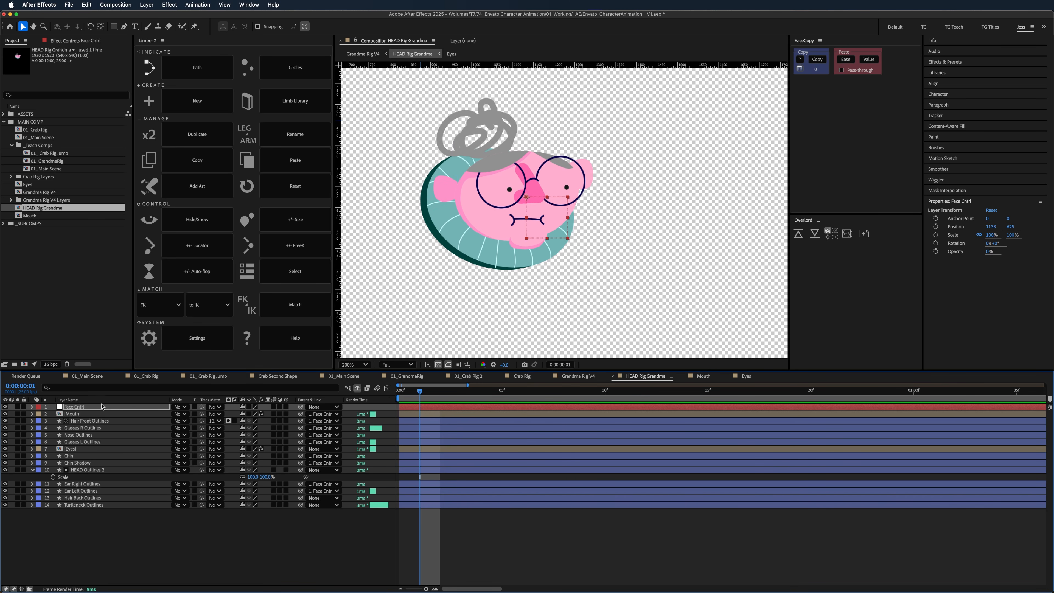
click(252, 521)
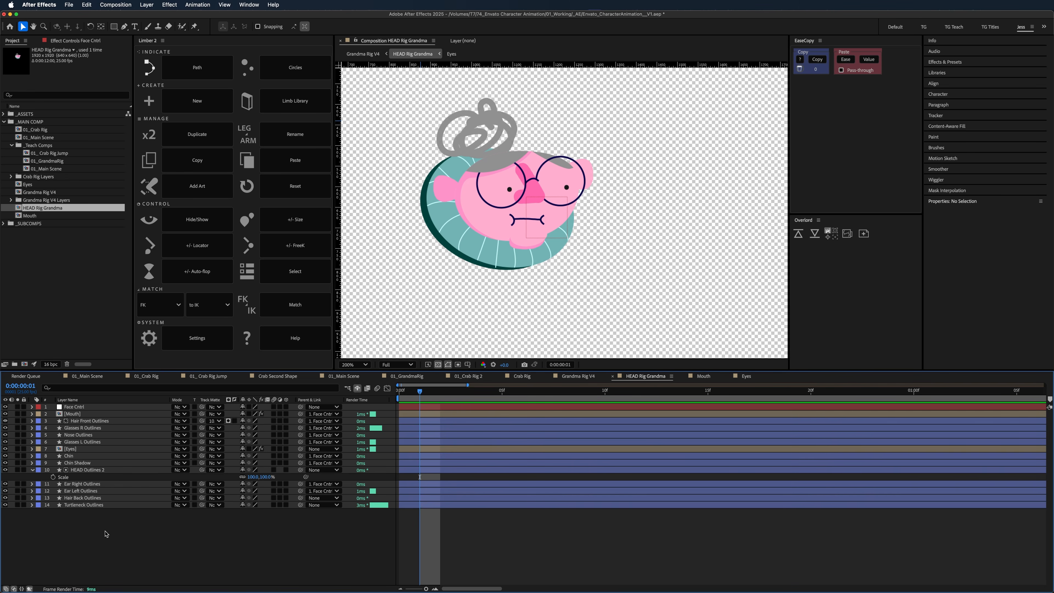
click(102, 505)
click(104, 498)
click(104, 505)
click(106, 498)
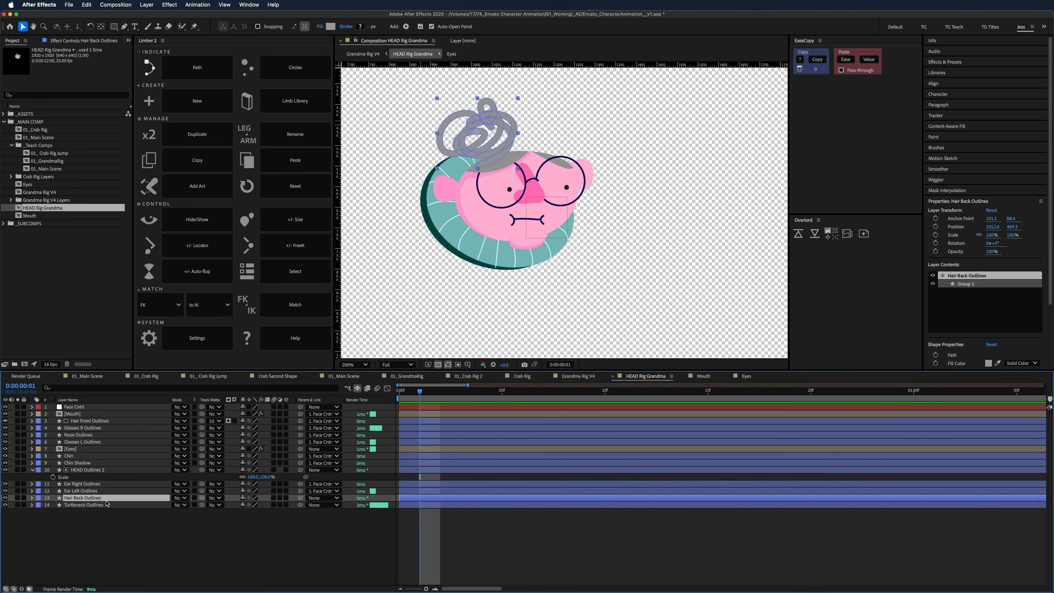
click(196, 536)
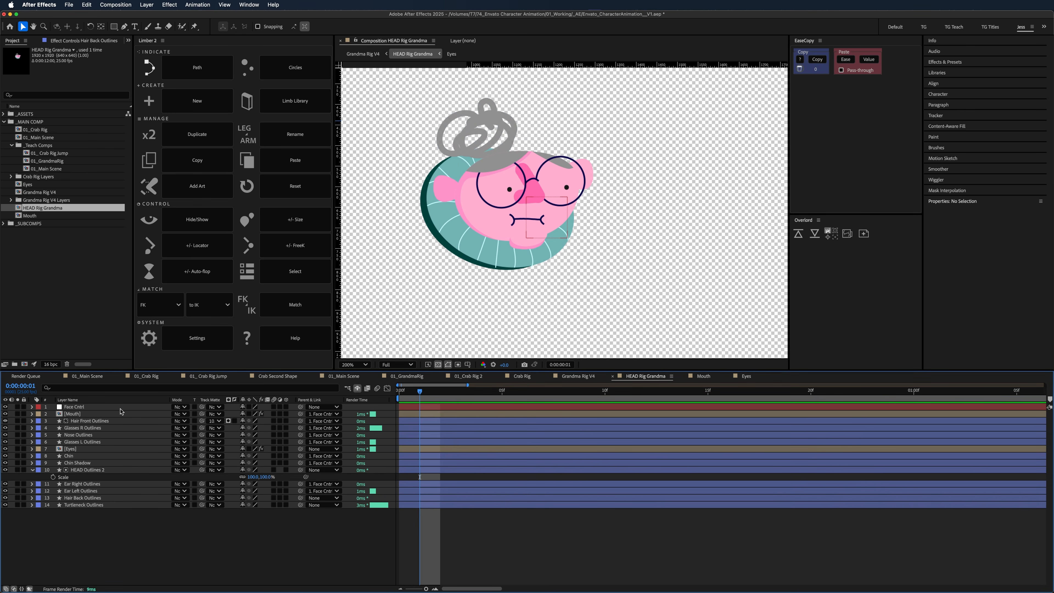
- Parent the Face Cntrl null to Turtleneck Outlines, then test the turtleneck layer's rotation and undo it
click(95, 407)
drag(301, 408, 127, 505)
key(r)
drag(254, 513, 251, 514)
key(super+z)
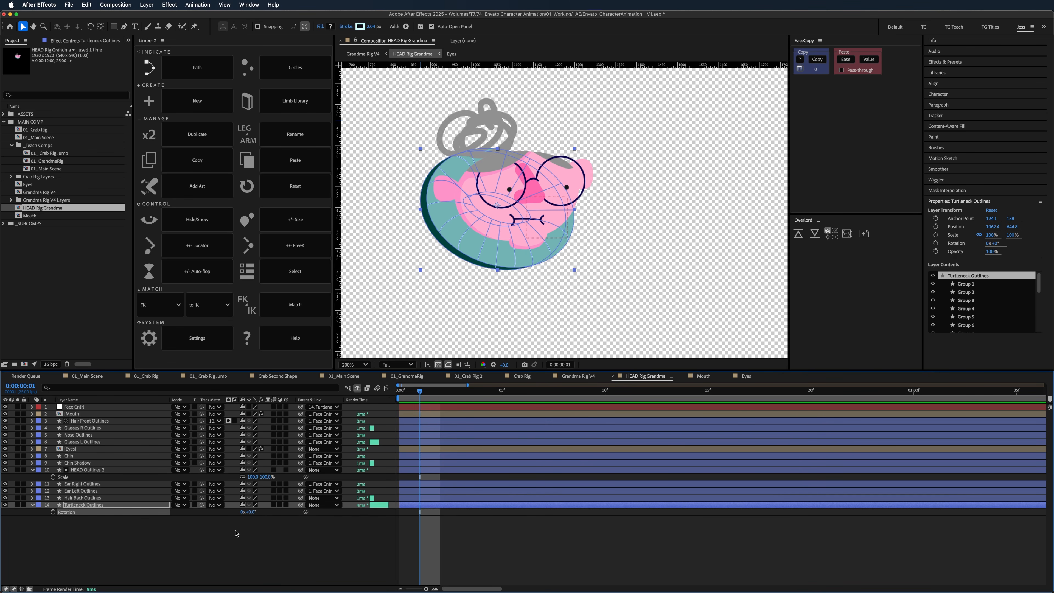
click(236, 534)
- Parent the Eyes layer to Face Cntrl, and parent HEAD Outlines 2 and Hair Back Outlines to Turtleneck Outlines
click(97, 414)
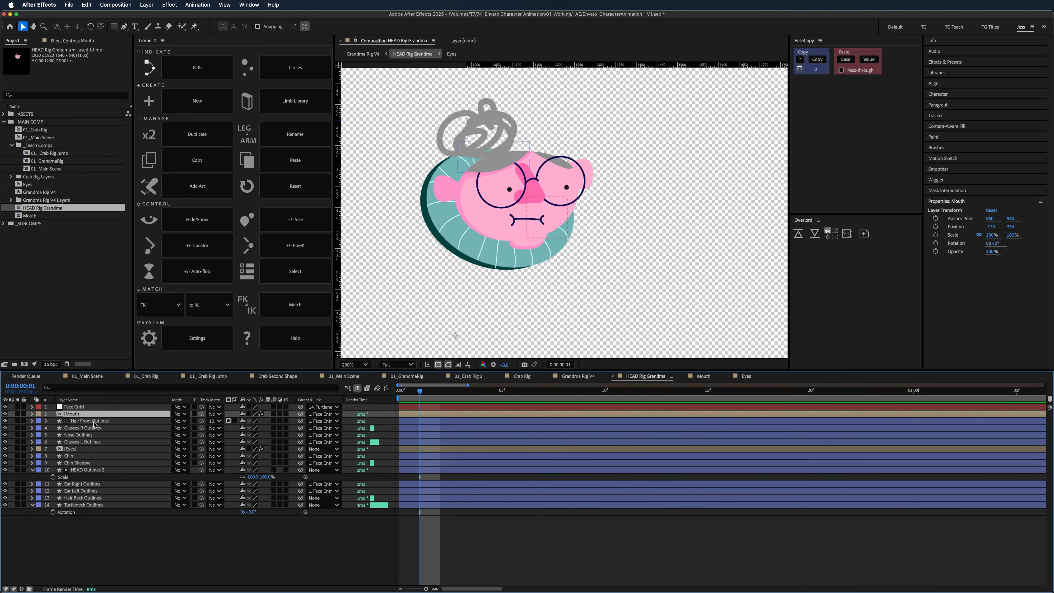
click(120, 455)
click(123, 449)
click(206, 471)
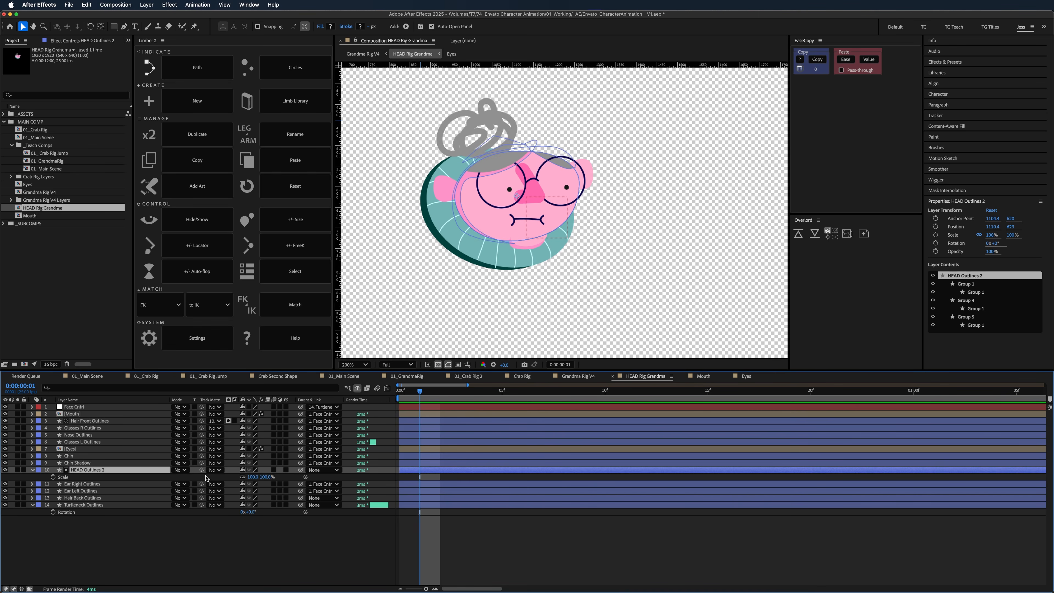
drag(301, 470, 103, 506)
click(102, 500)
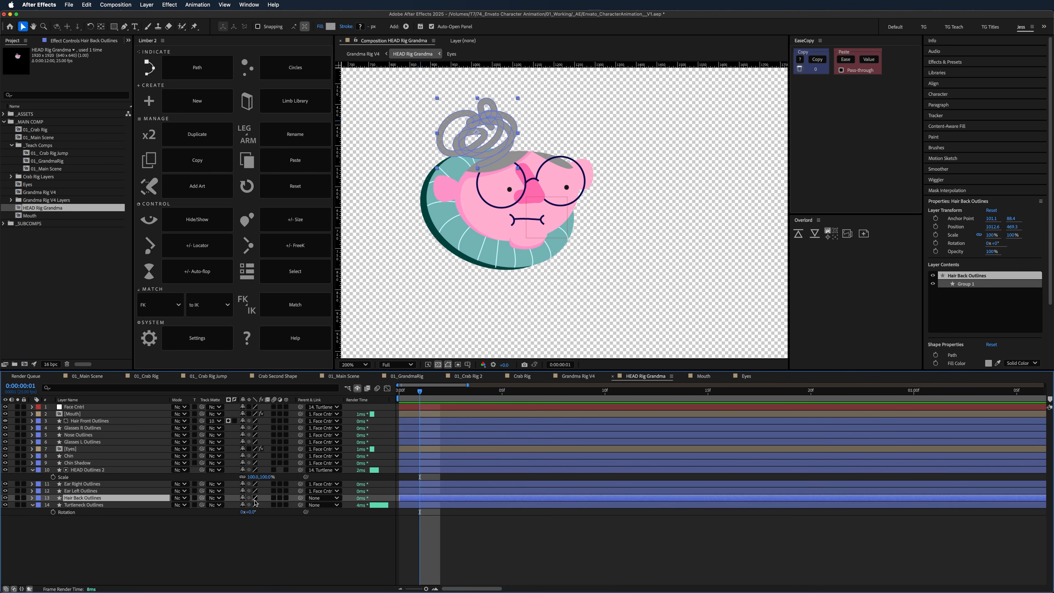
drag(300, 498, 110, 507)
- Rotate the Turtleneck Outlines layer to 8° to test that the whole head follows
click(132, 532)
drag(251, 513, 255, 513)
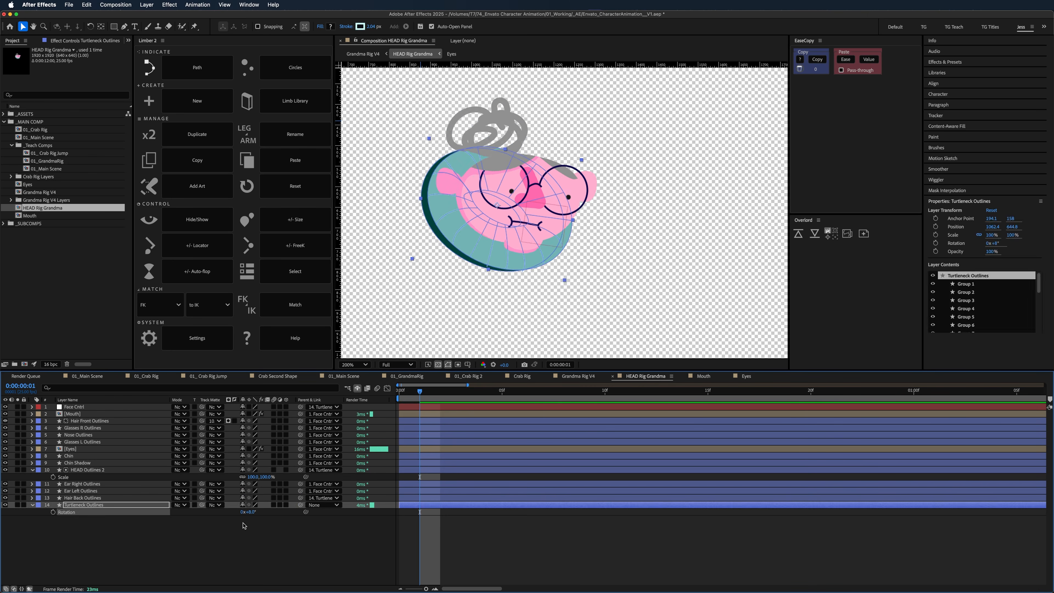
- Undo the test rotation on the Turtleneck Outlines layer and select the Face Cntrl null
key(super+z)
click(91, 409)
key(Return)
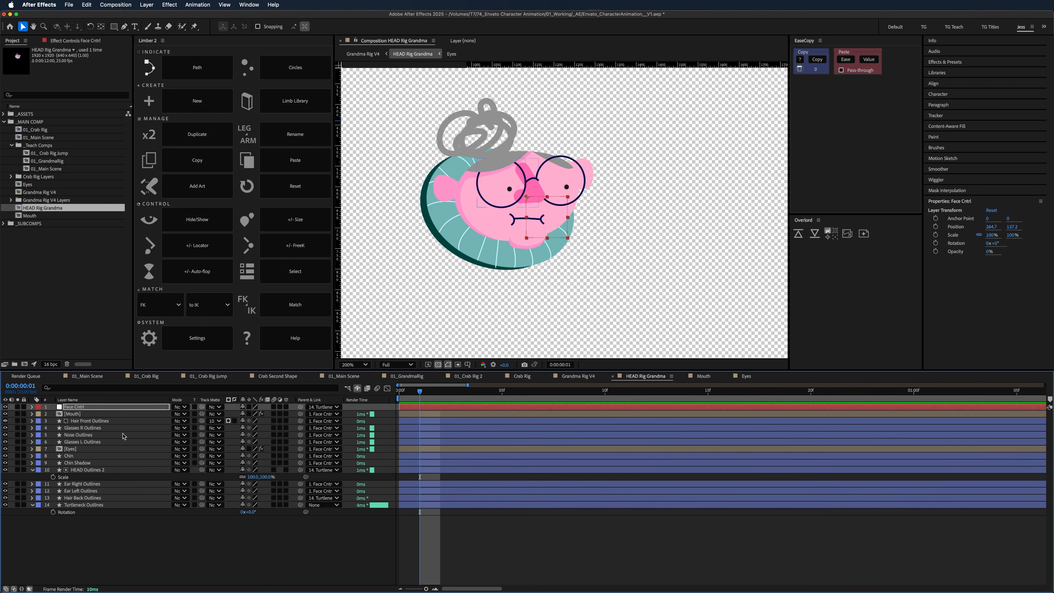
- Add an expression to the Hair Back Outlines layer's Position that links it to the Face Cntrl null's Position
click(93, 537)
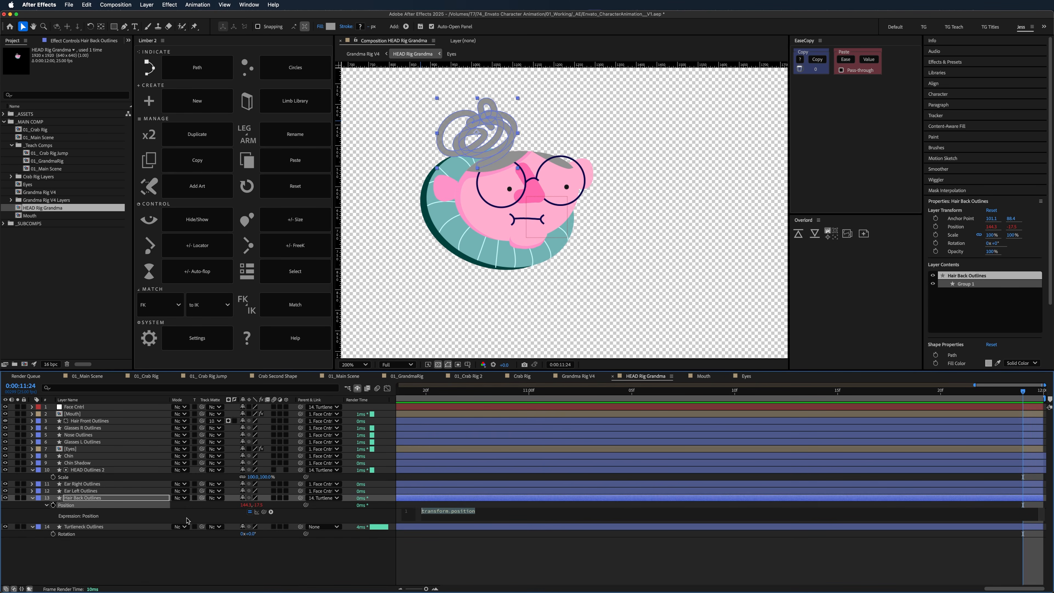
drag(265, 515, 88, 505)
click(83, 408)
key(p)
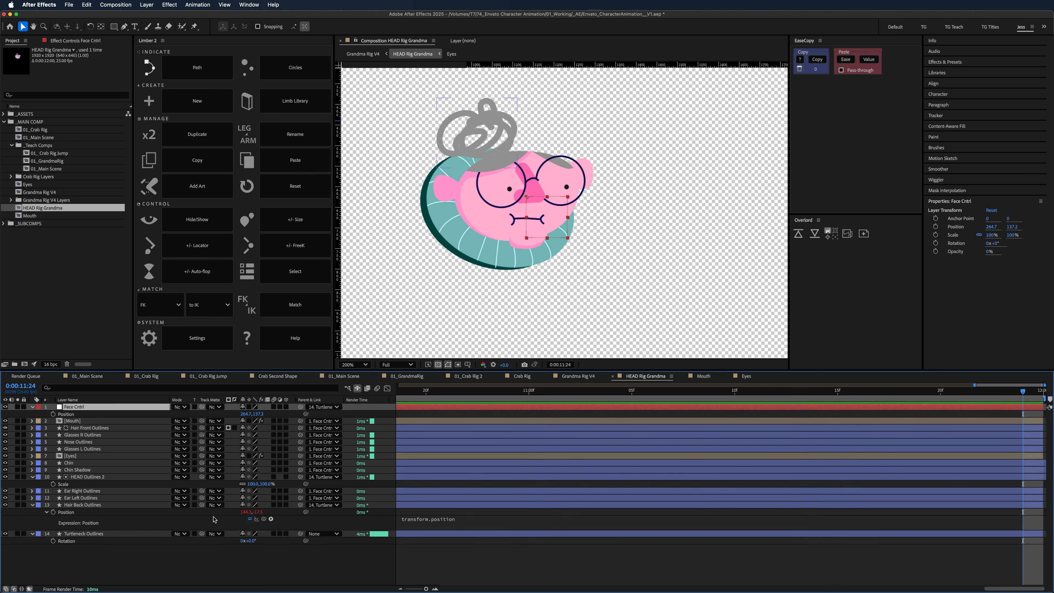
drag(265, 520, 101, 417)
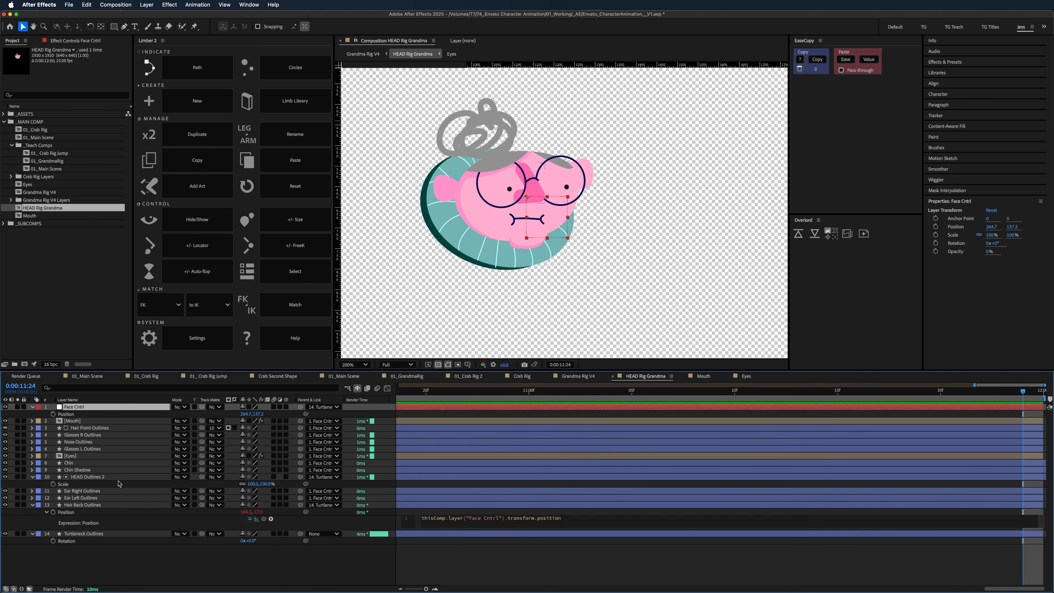
- Append +value to the Hair Back Outlines Position expression and move the back hair onto the top of the head
click(584, 522)
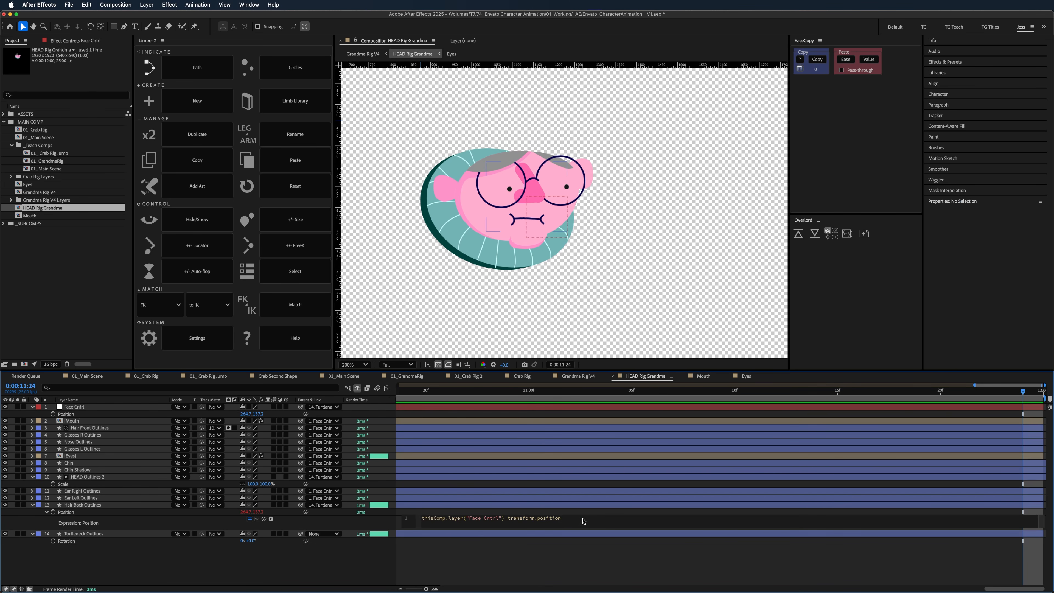
text(+value)
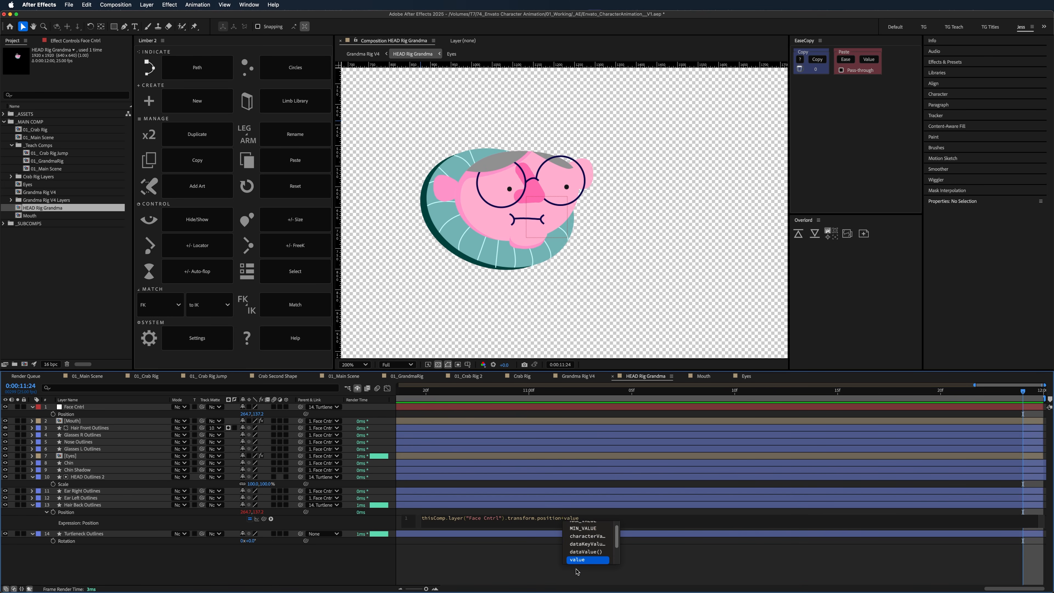
click(584, 561)
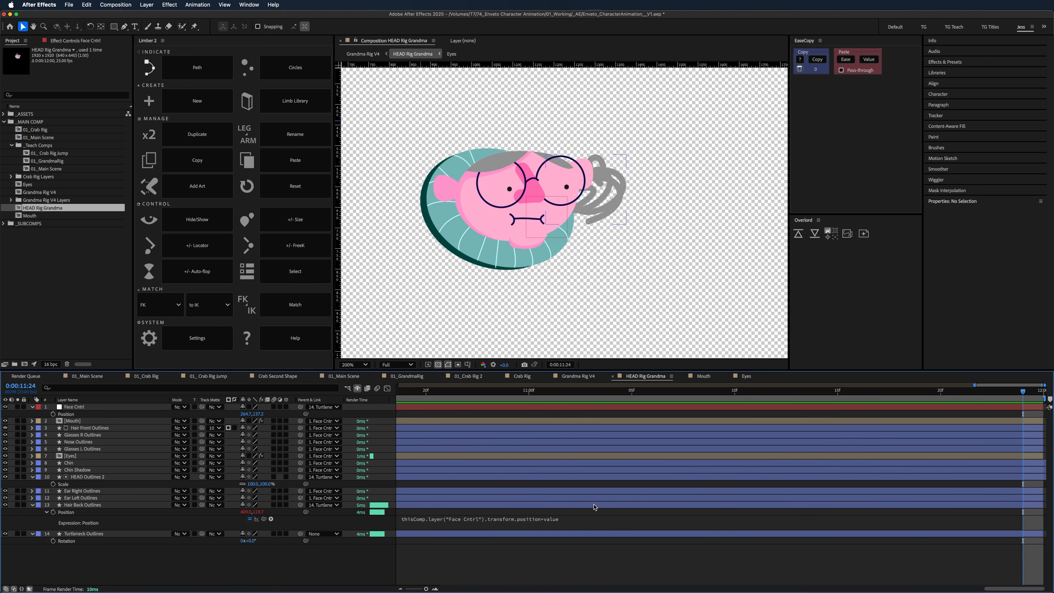
drag(583, 190, 487, 137)
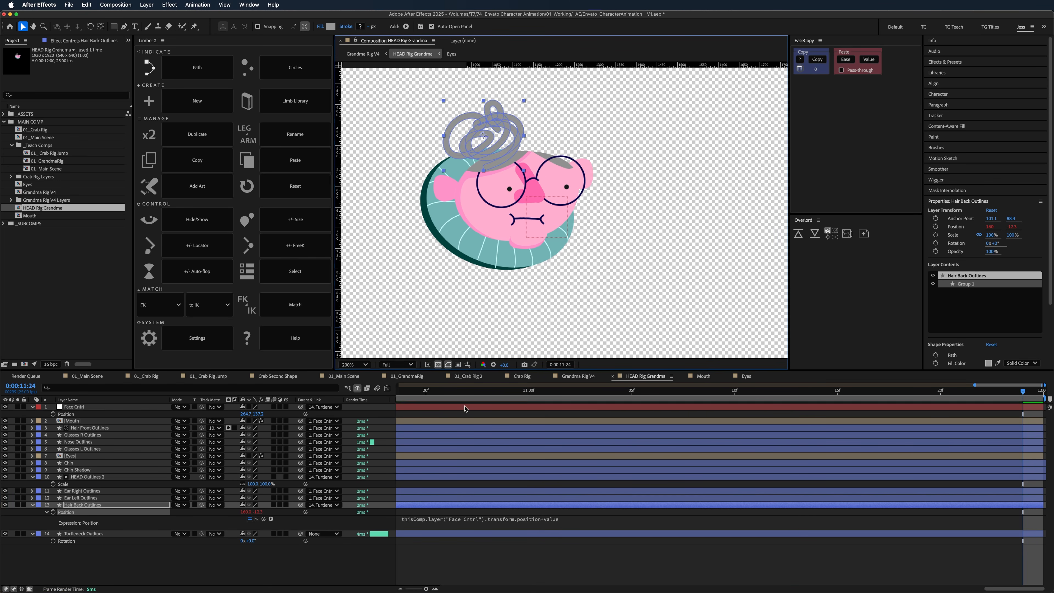
- Put a minus sign before the Hair Back Outlines Position expression, then shift Face Cntrl's position slightly to check the opposite movement
click(454, 557)
drag(426, 543, 497, 539)
click(424, 520)
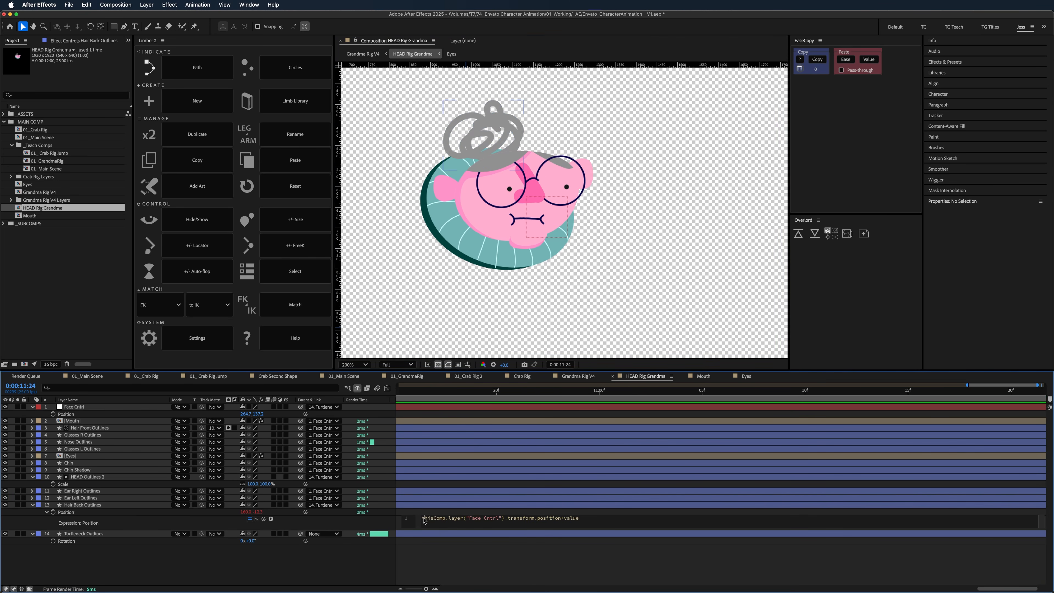
text(-)
key(KP_Enter)
mouse_move(257, 414)
mouse_down()
mouse_move(234, 421)
mouse_move(253, 417)
mouse_up()
click(483, 551)
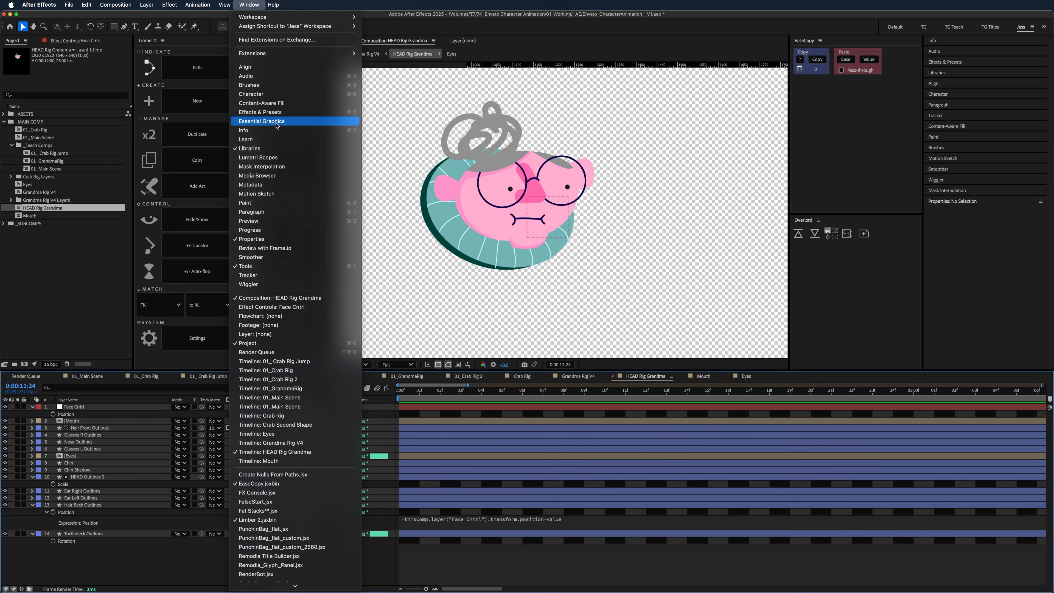
- Make HEAD Rig Grandma the primary composition in Essential Graphics and add the Face Cntrl null's Position to it
click(276, 122)
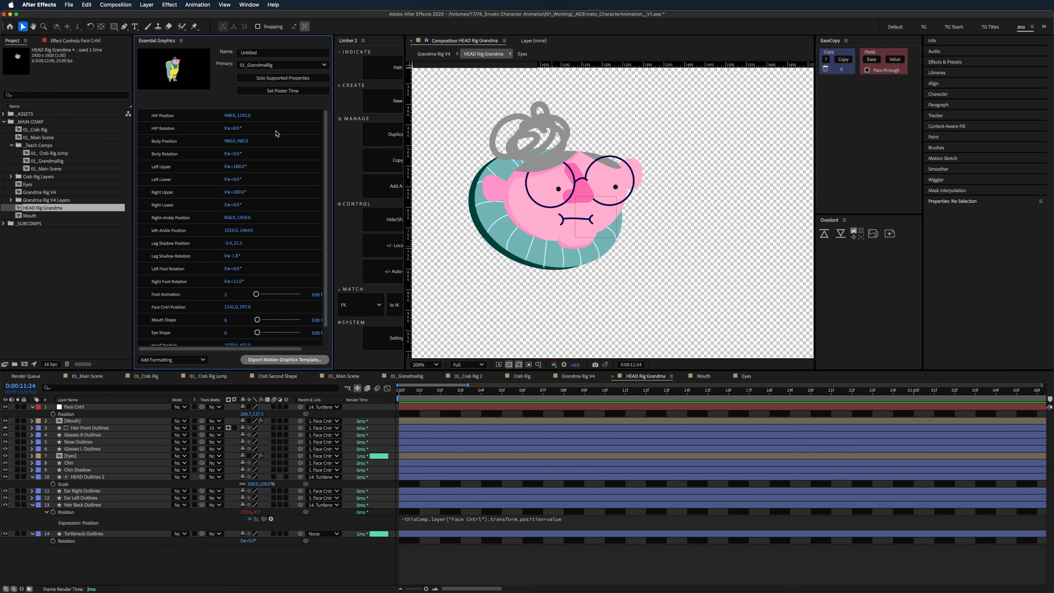
click(286, 66)
click(252, 112)
click(287, 66)
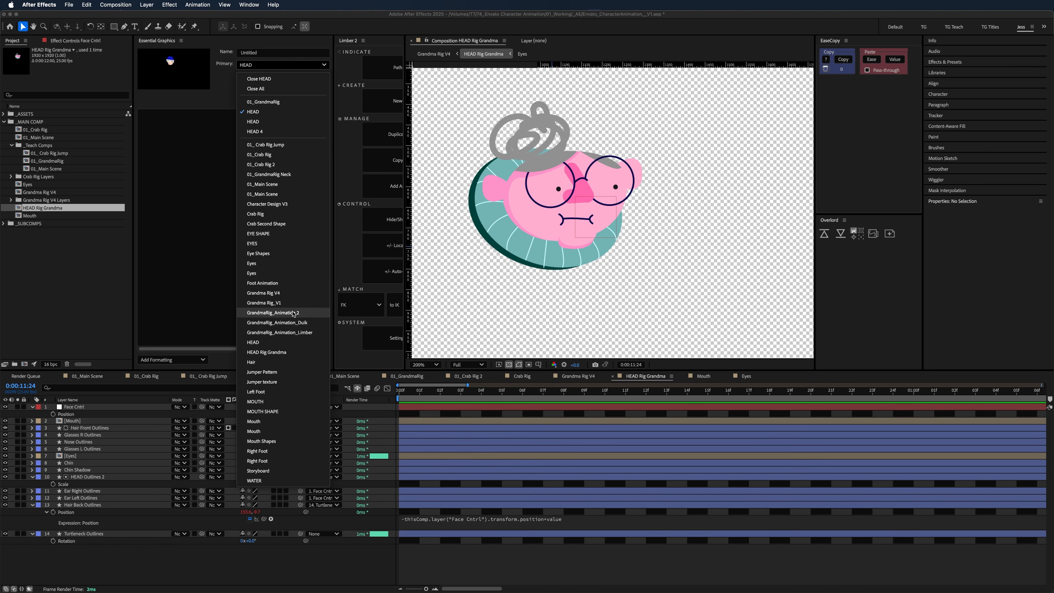
click(293, 353)
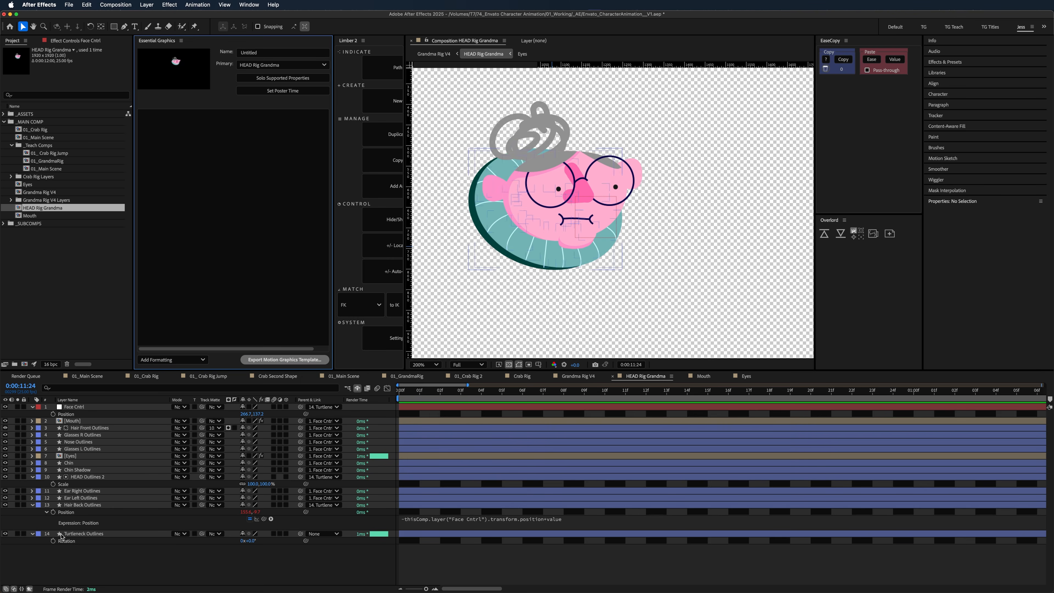
drag(64, 414, 193, 161)
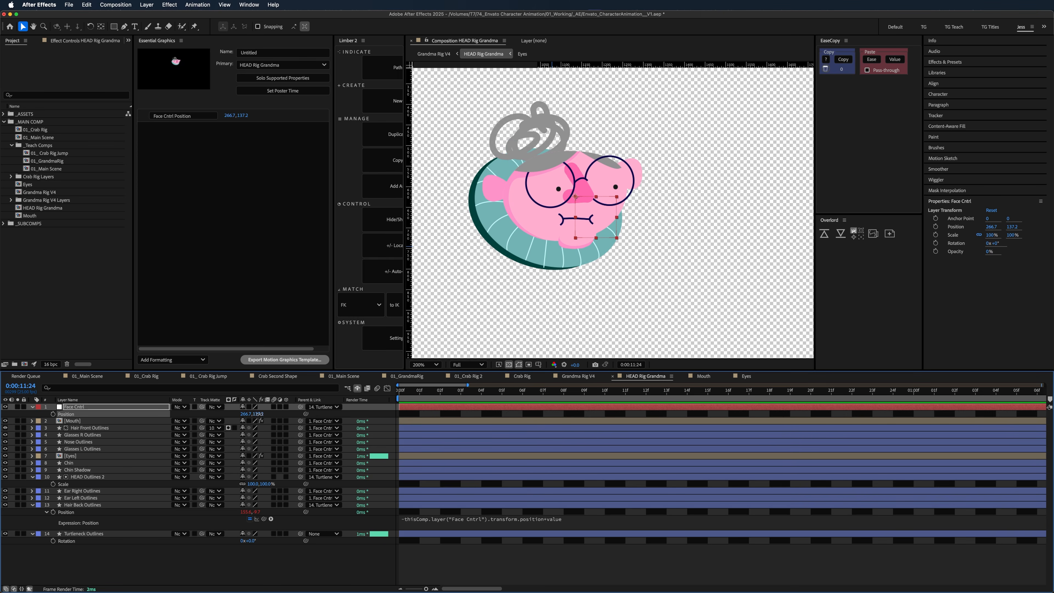
- Add the Mouth layer's Mouth Shape slider to the HEAD Rig Grandma essential properties
click(79, 427)
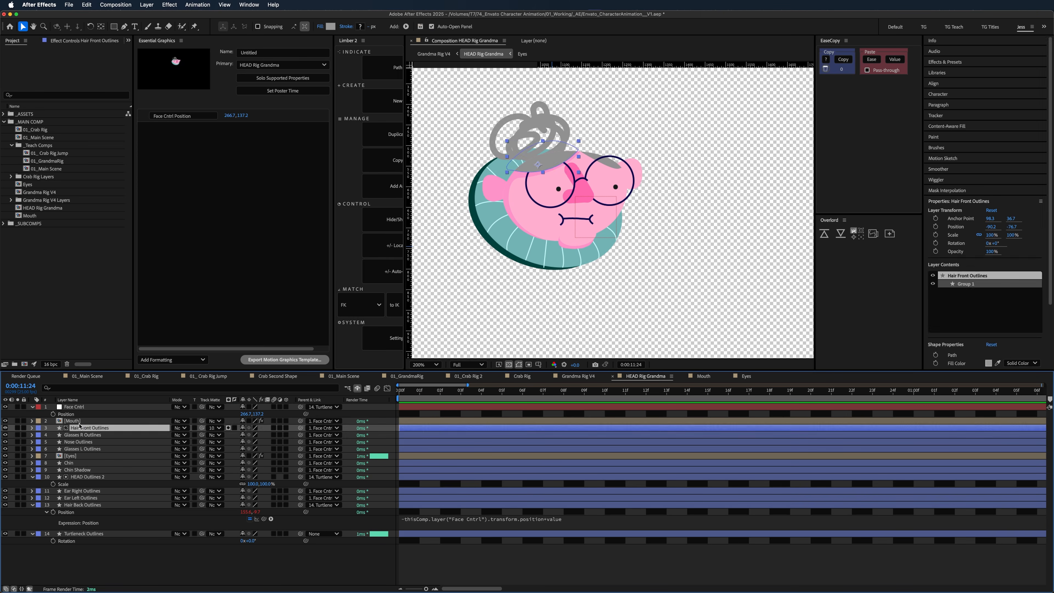
click(79, 421)
key(u)
click(32, 421)
click(32, 422)
click(65, 442)
click(46, 442)
drag(70, 449, 177, 258)
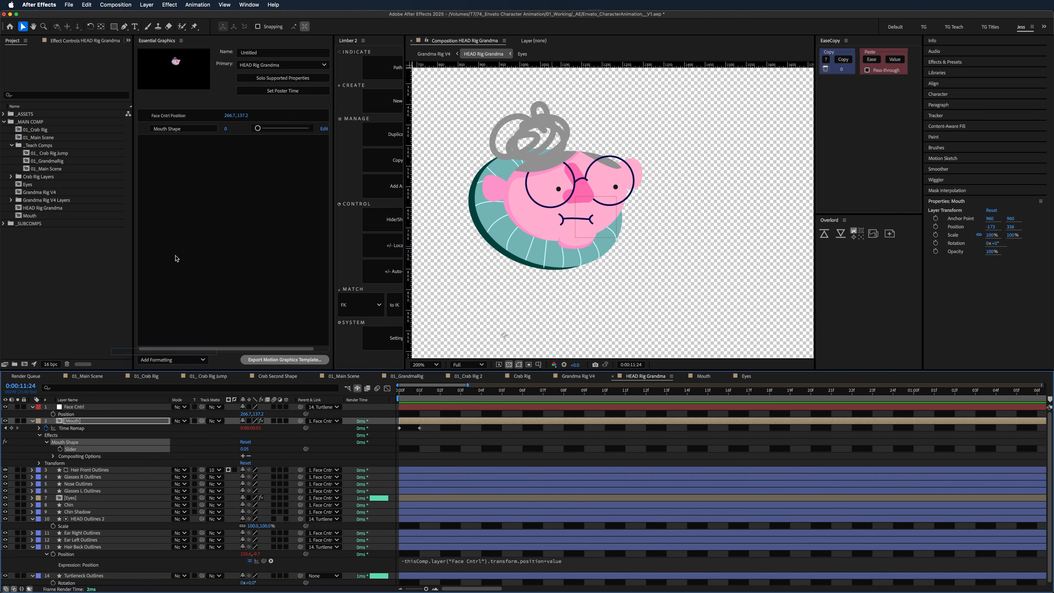
- Add the Eyes layer's Eyes Shapes slider to the HEAD Rig Grandma essential properties
click(32, 498)
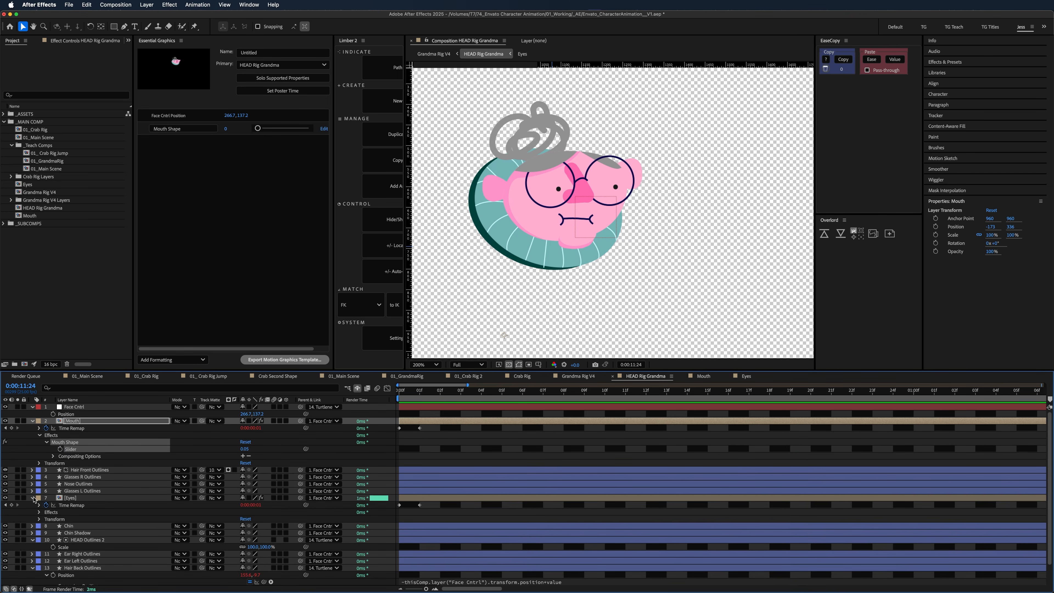
click(39, 513)
click(67, 520)
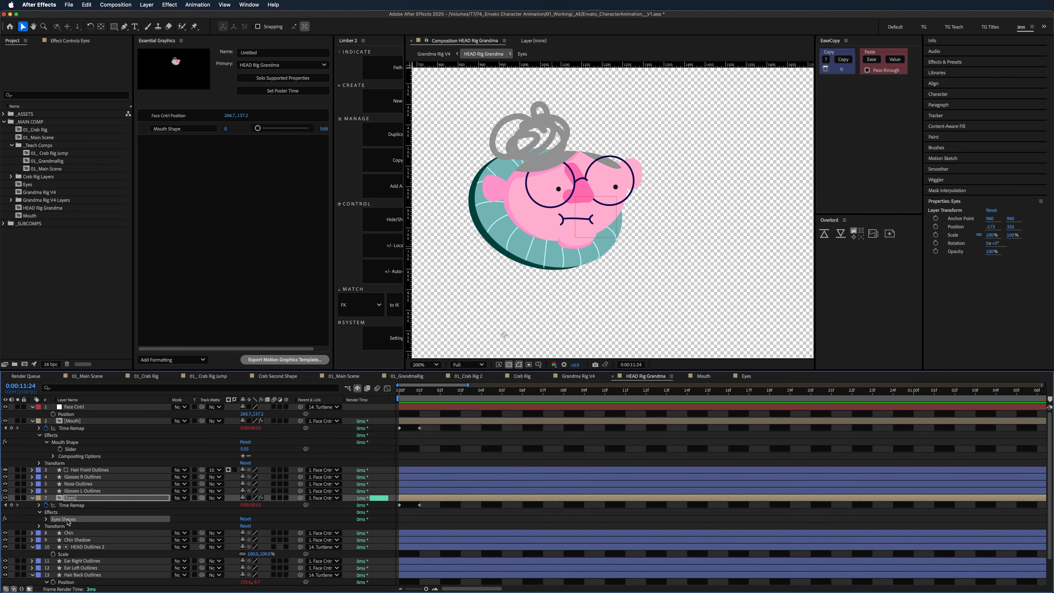
click(45, 519)
drag(71, 526, 160, 245)
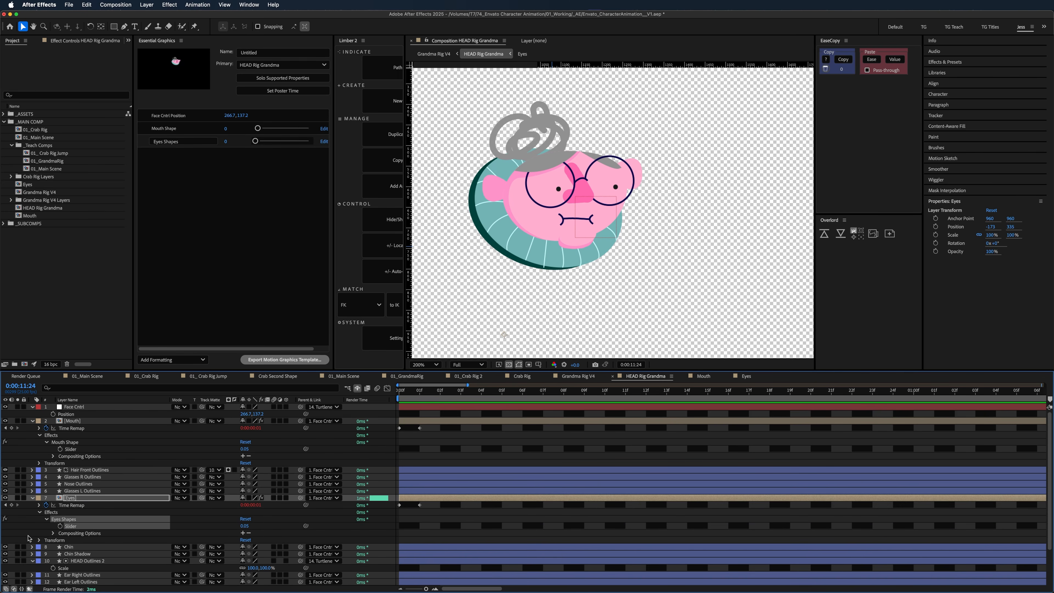
- Add the Turtleneck Outlines layer's Position and Rotation to the HEAD Rig Grandma essential properties
scroll(78, 560, down, 3)
click(81, 574)
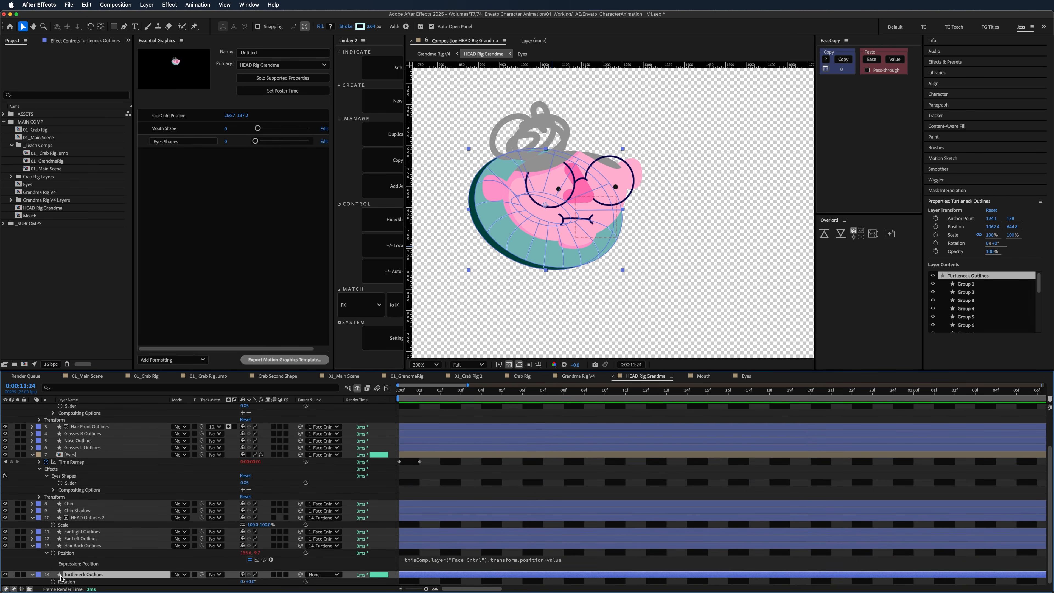
key(shift+r)
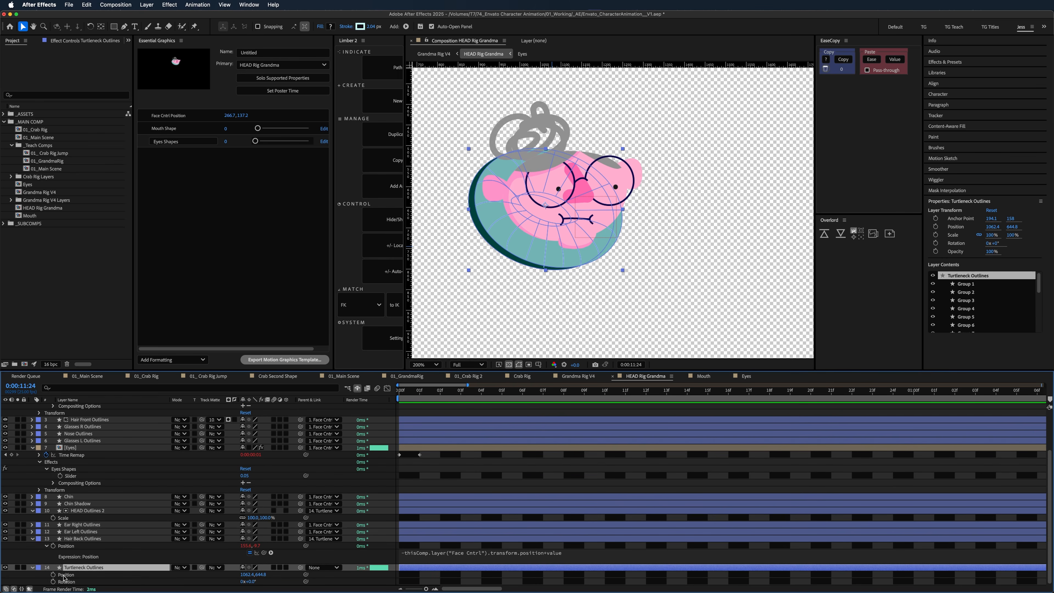
click(65, 575)
shift+click(66, 581)
drag(66, 581, 174, 255)
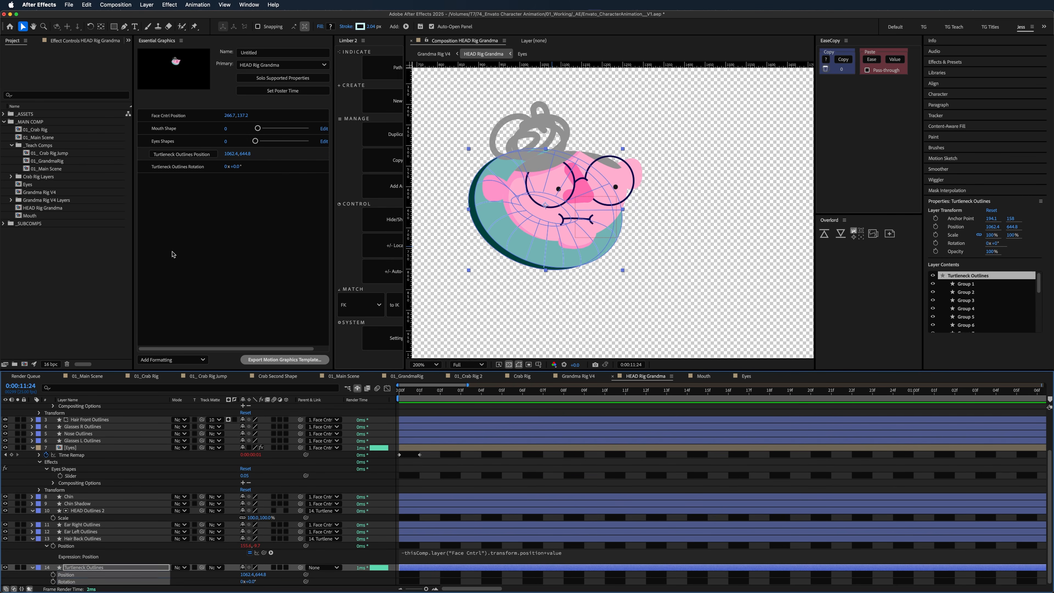
- Rename the two Turtleneck Outlines essential properties to Neck Position and Neck Rotation
click(185, 155)
drag(193, 154, 133, 156)
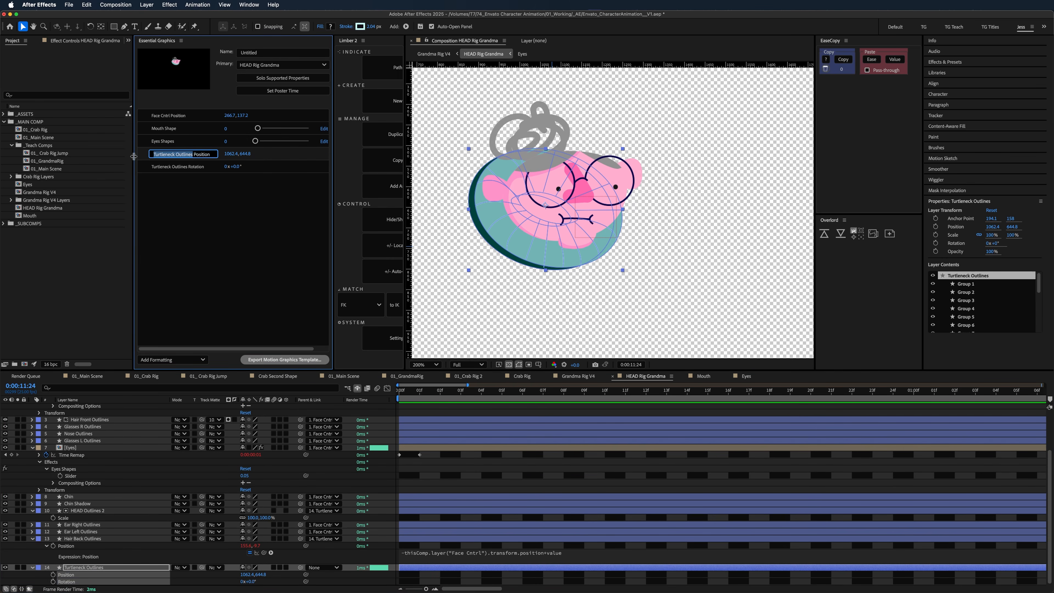
text(Neck)
key(Return)
click(173, 167)
drag(192, 167, 146, 164)
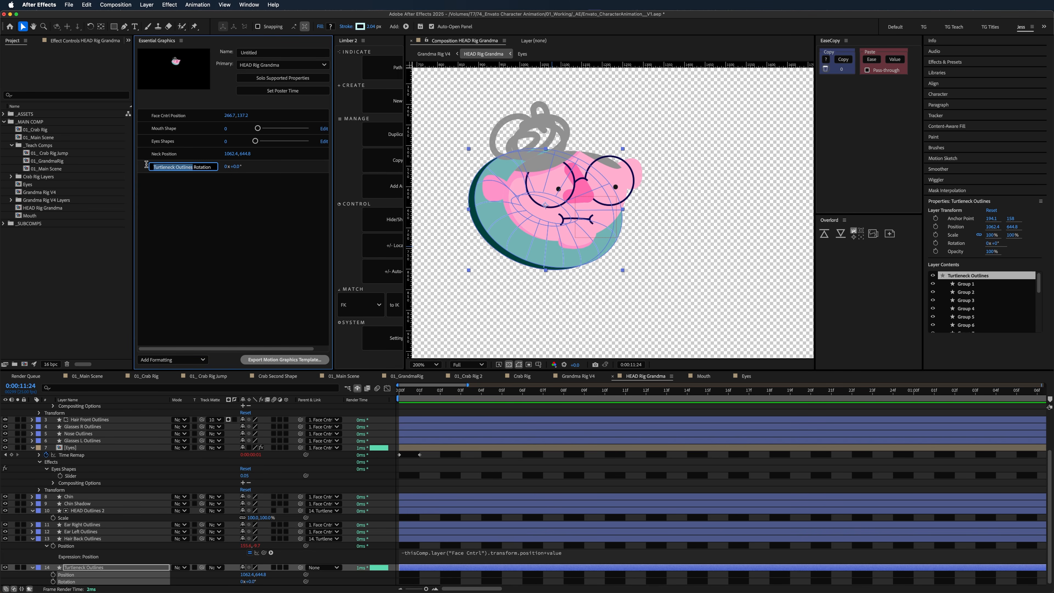
key(BackSpace)
text(Neck)
key(Return)
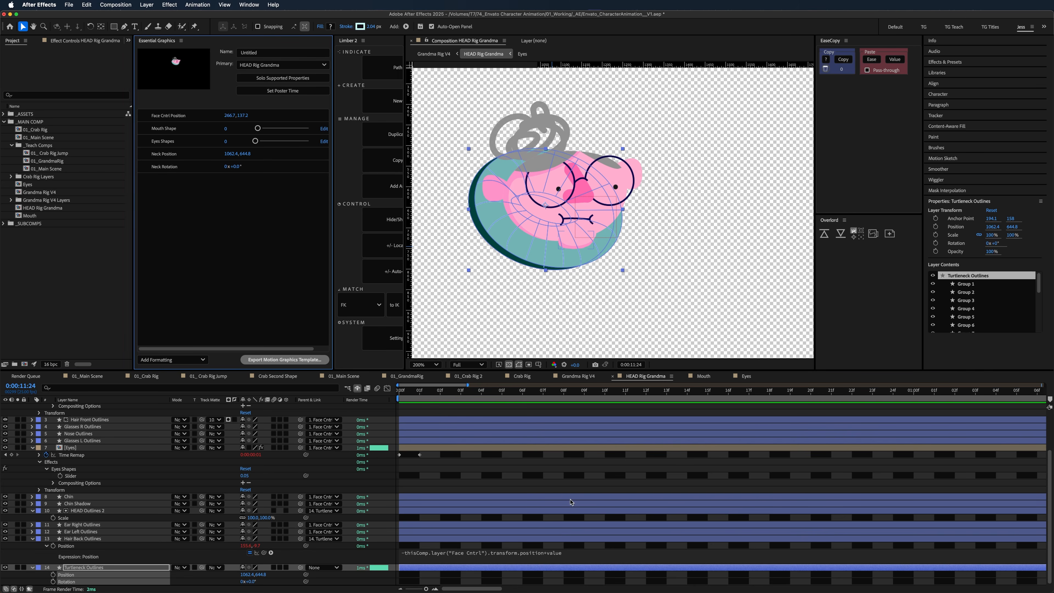
- Test the HEAD Rig Grandma layer's Face Cntrl Position essential property in the Grandma Rig V4 composition and undo the change
click(570, 501)
key(ctrl+a)
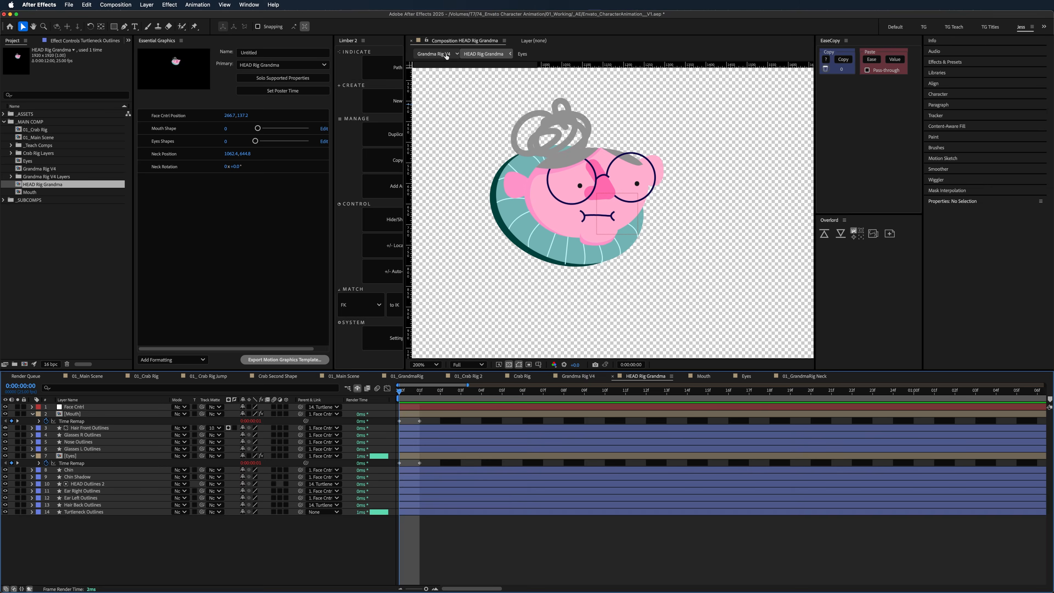
click(446, 56)
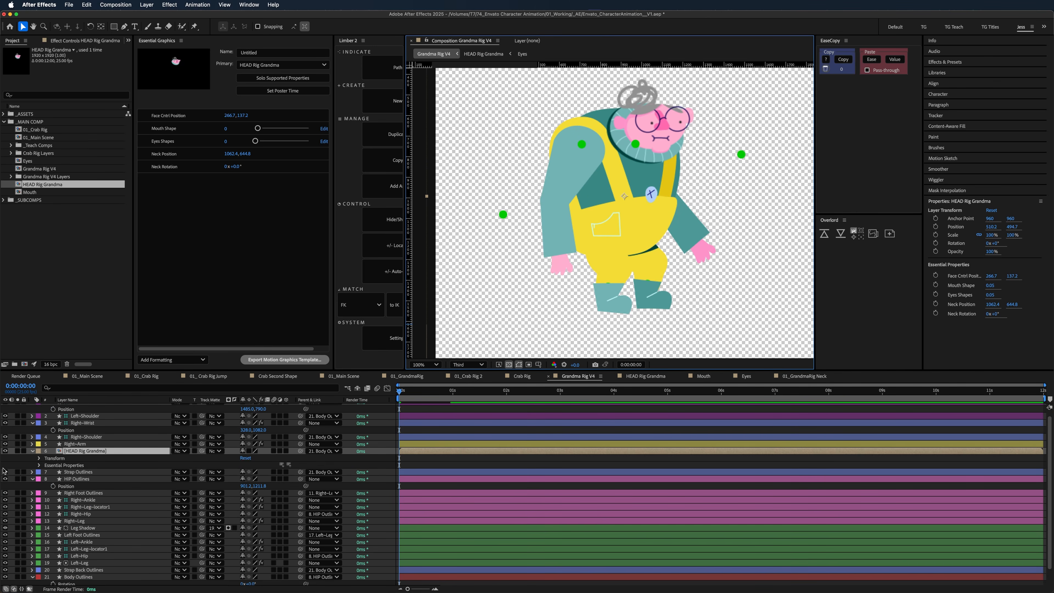
click(39, 465)
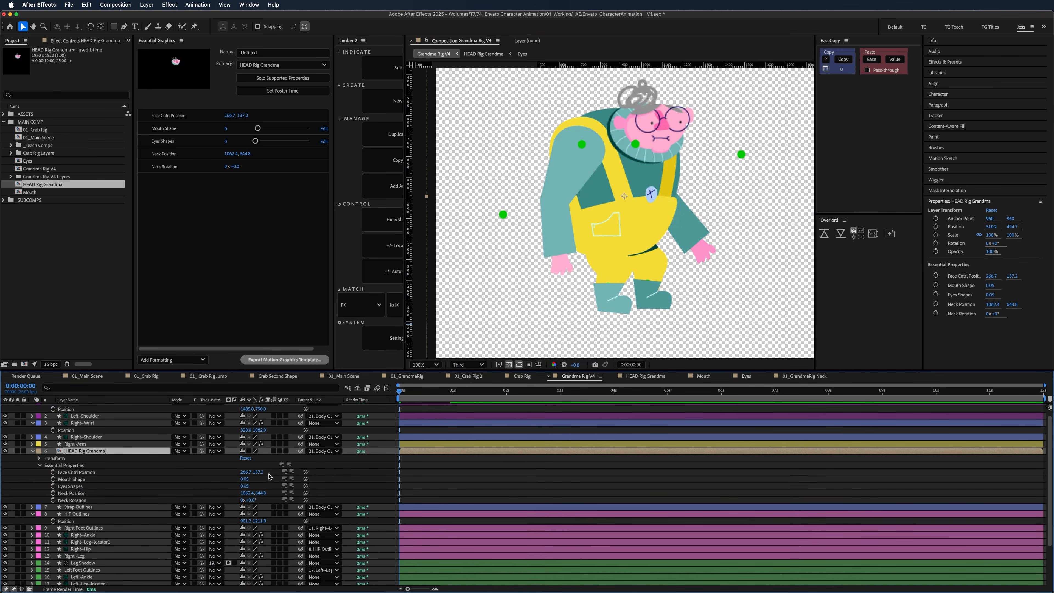
drag(258, 472, 236, 482)
key(super+z)
click(565, 500)
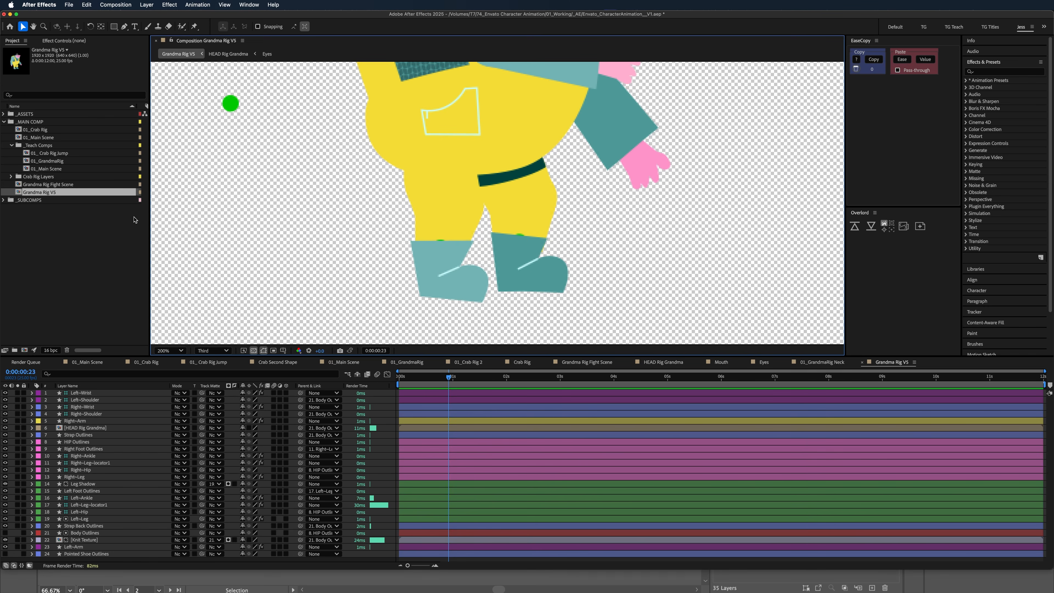
- Switch between the 01_GrandmaRig and Grandma Rig V5 compositions to compare the two rigs, ending in 01_GrandmaRig
double_click(66, 161)
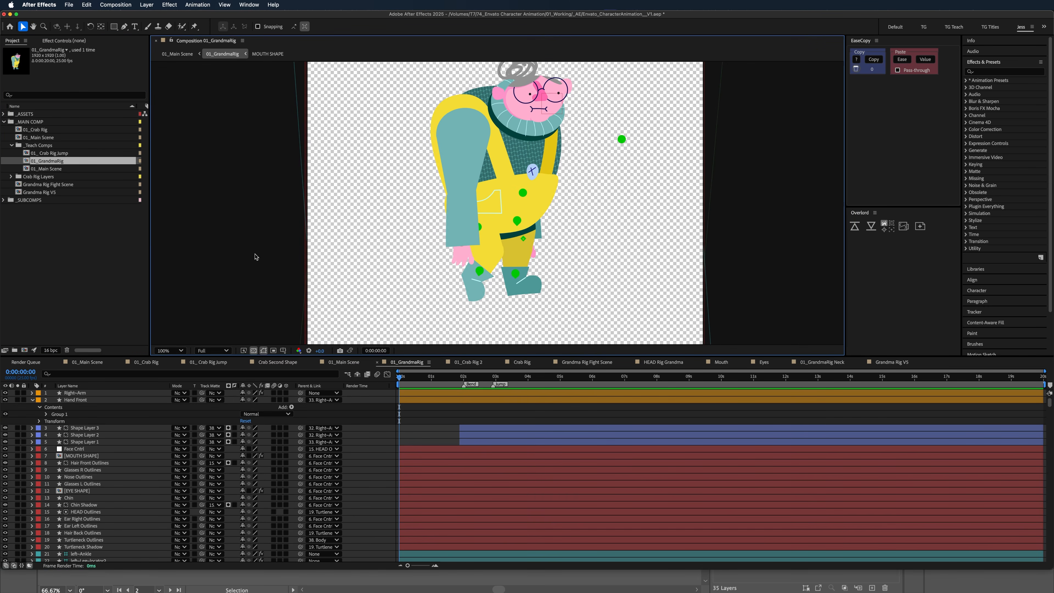
double_click(75, 193)
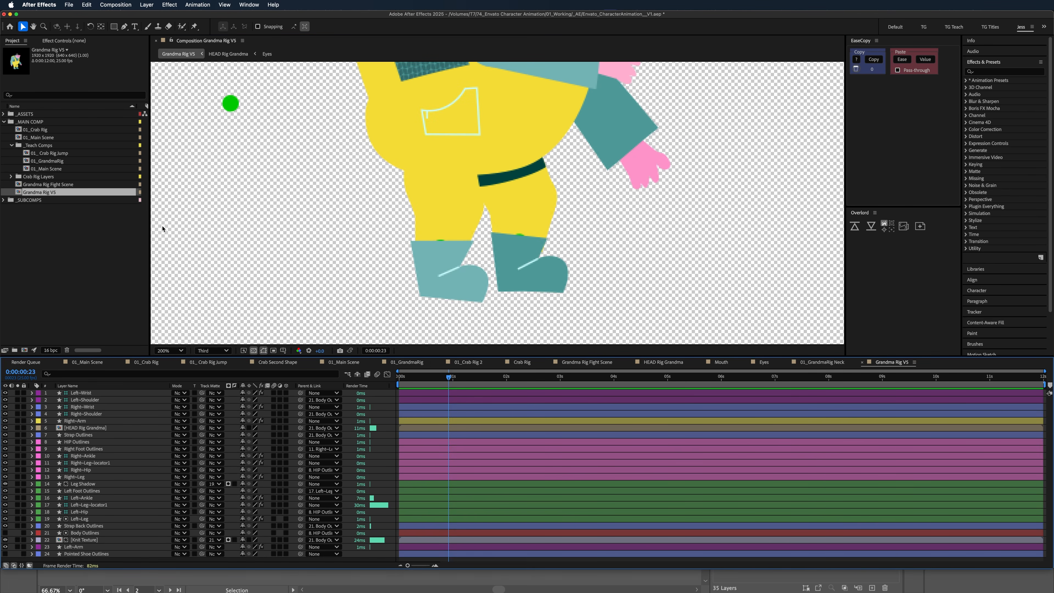
click(54, 163)
double_click(58, 162)
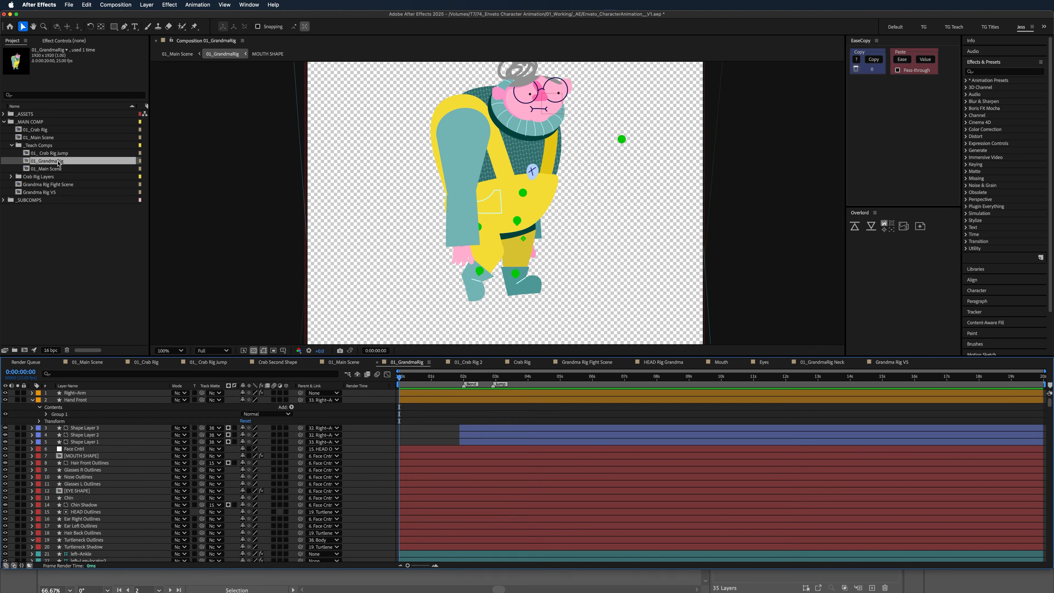
- Open the Right Foot precomp in 01_GrandmaRig, hide Right Foot Outlines and show the Pointed Shoe Outlines layer
scroll(105, 508, down, 10)
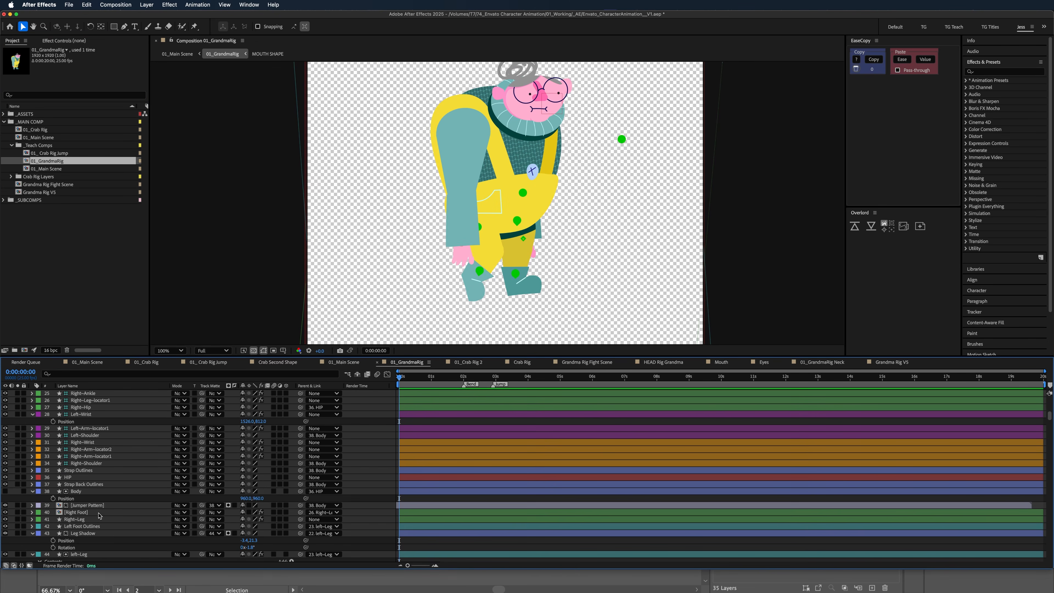
click(88, 513)
double_click(88, 513)
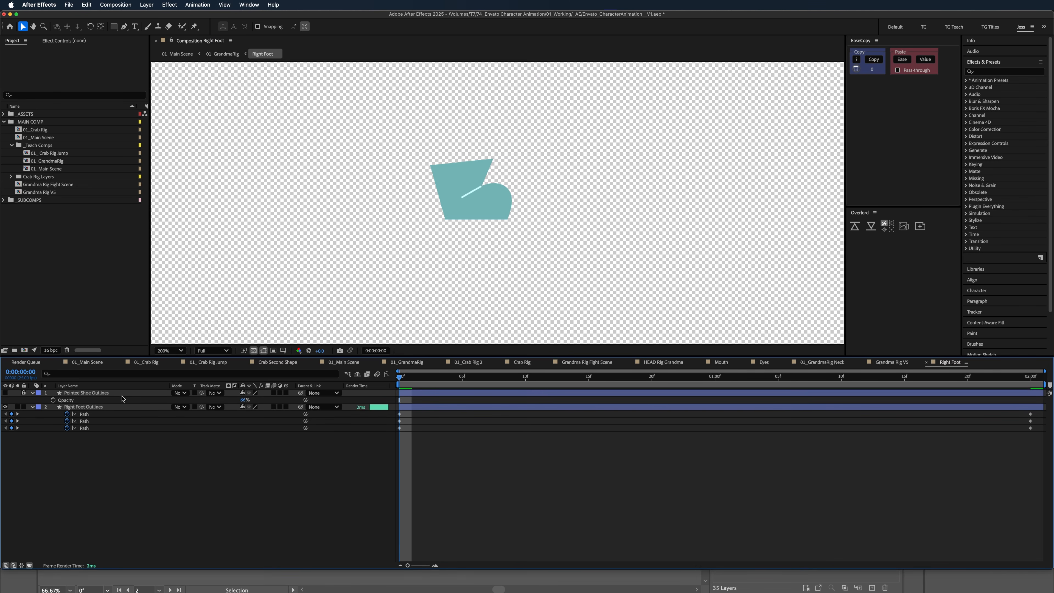
click(5, 406)
click(5, 392)
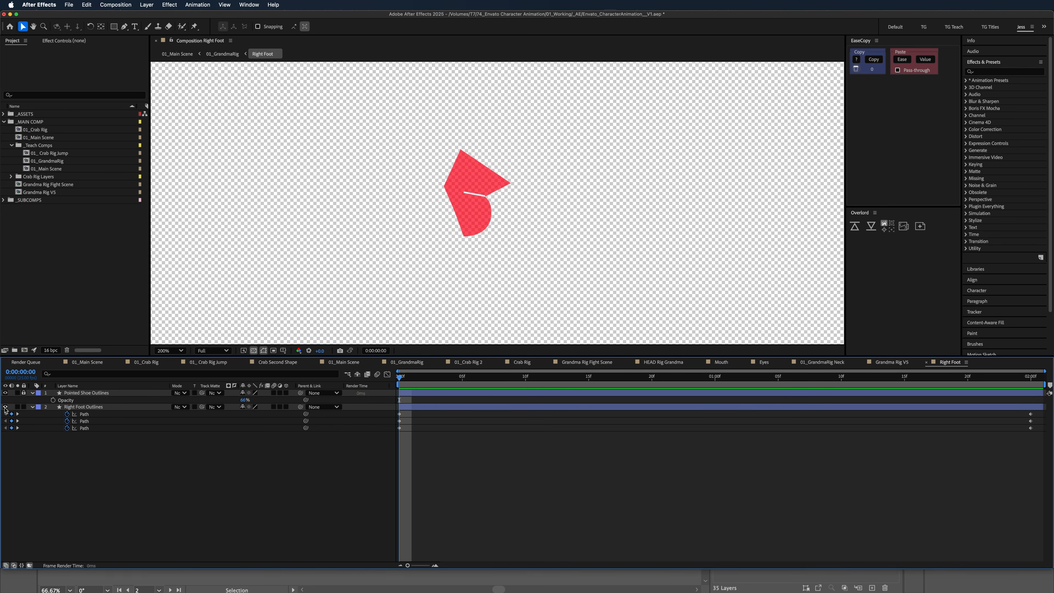
- Show the Right Foot Outlines layer and preview its path animation against the Pointed Shoe Outlines reference
click(5, 406)
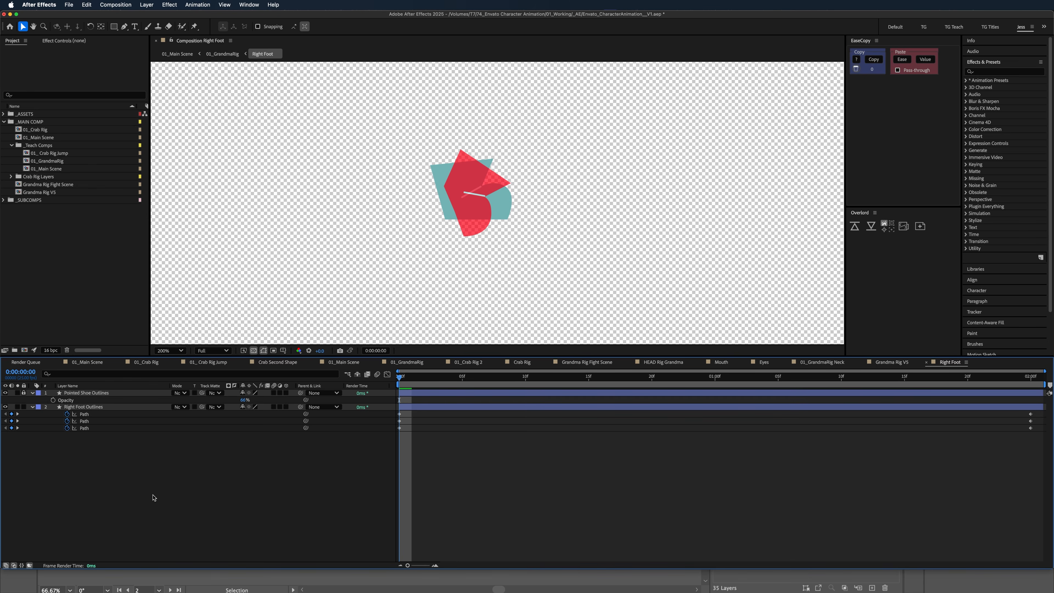
click(110, 408)
click(153, 447)
click(415, 377)
key(space)
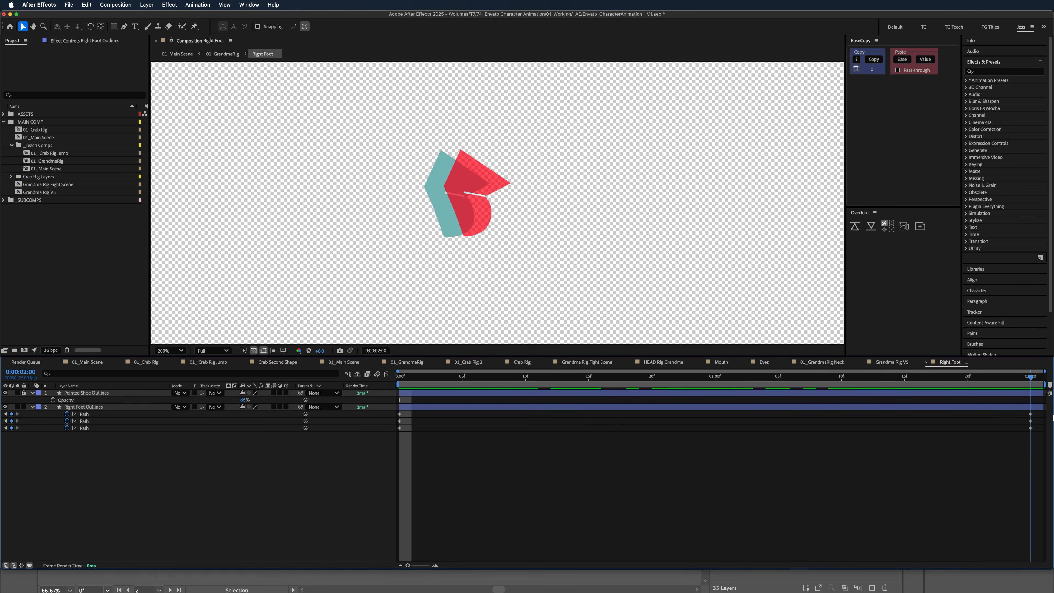
- Unlock and solo the Pointed Shoe Outlines layer in the Right Foot composition
click(24, 392)
click(69, 392)
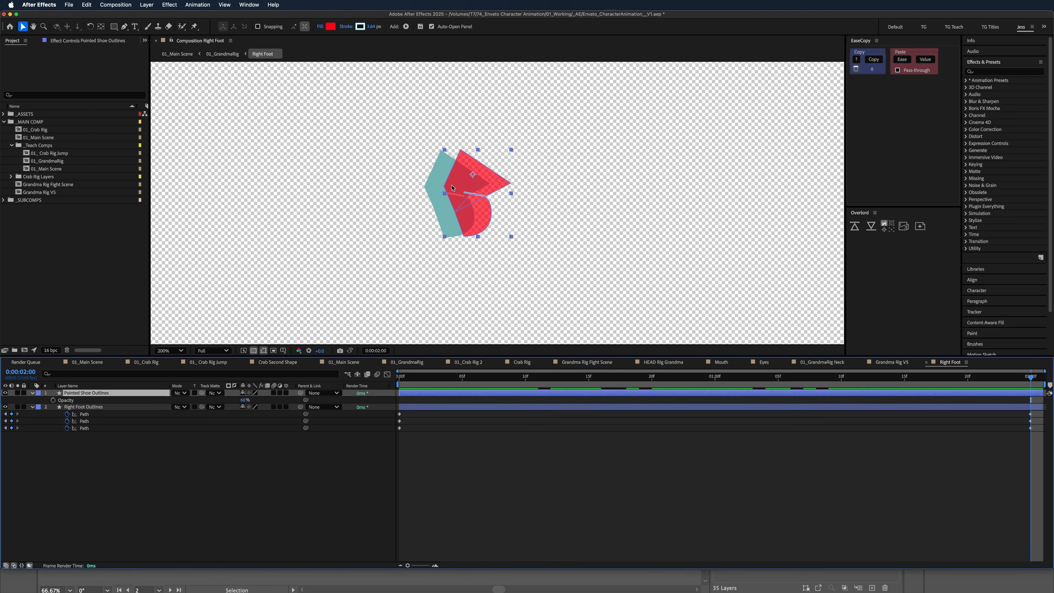
click(17, 393)
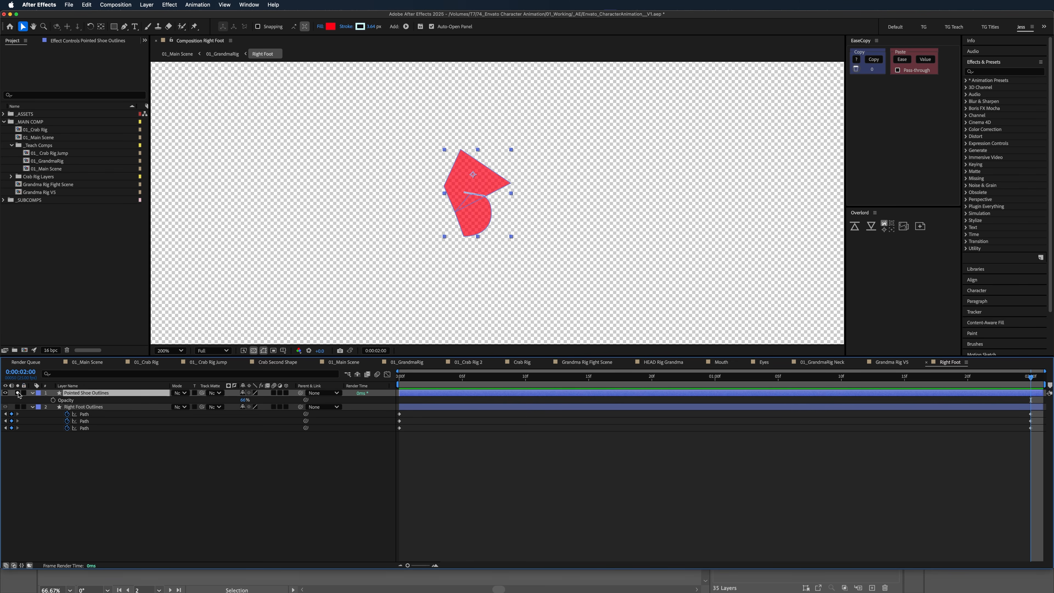
- Lock a viewer on 01_GrandmaRig so the rig and the Right Foot composition can be viewed side by side
click(221, 54)
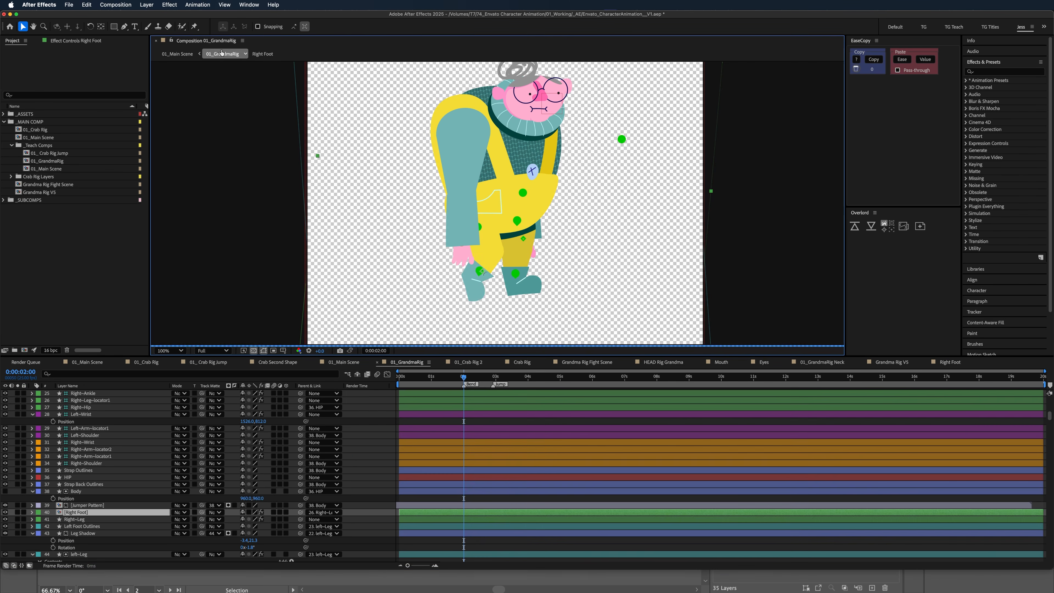
click(173, 41)
click(263, 54)
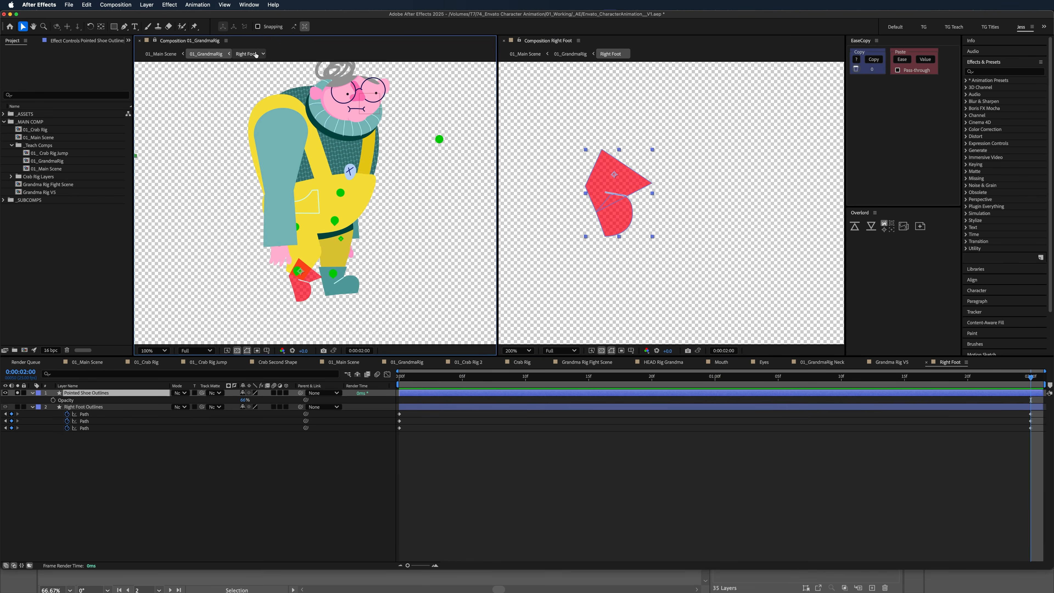
click(224, 54)
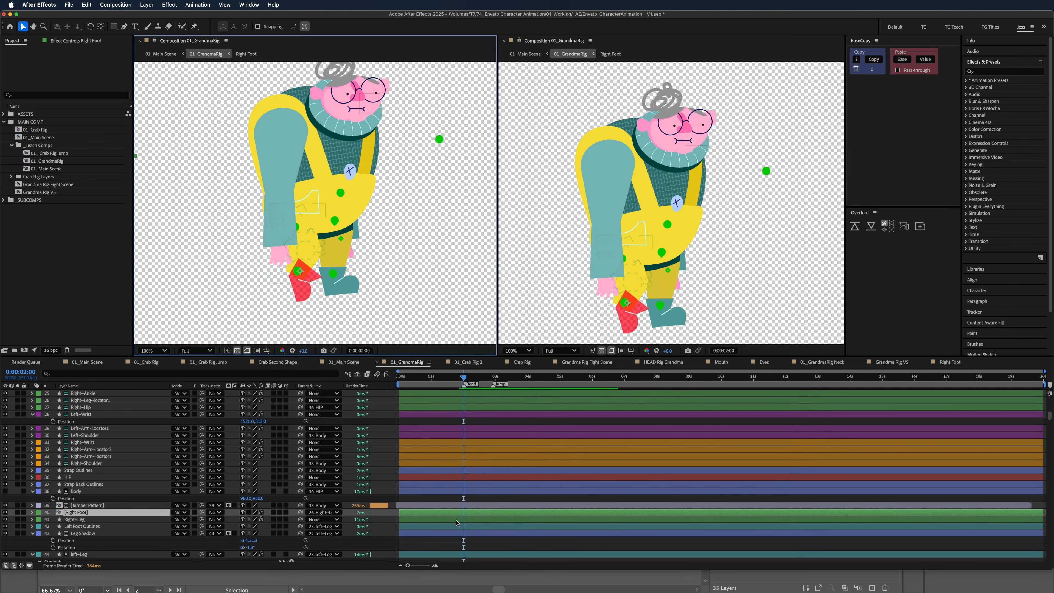
- Reposition the Right-Ankle controller slightly in 01_GrandmaRig to test how the foot follows it
scroll(291, 478, up, 2)
click(105, 417)
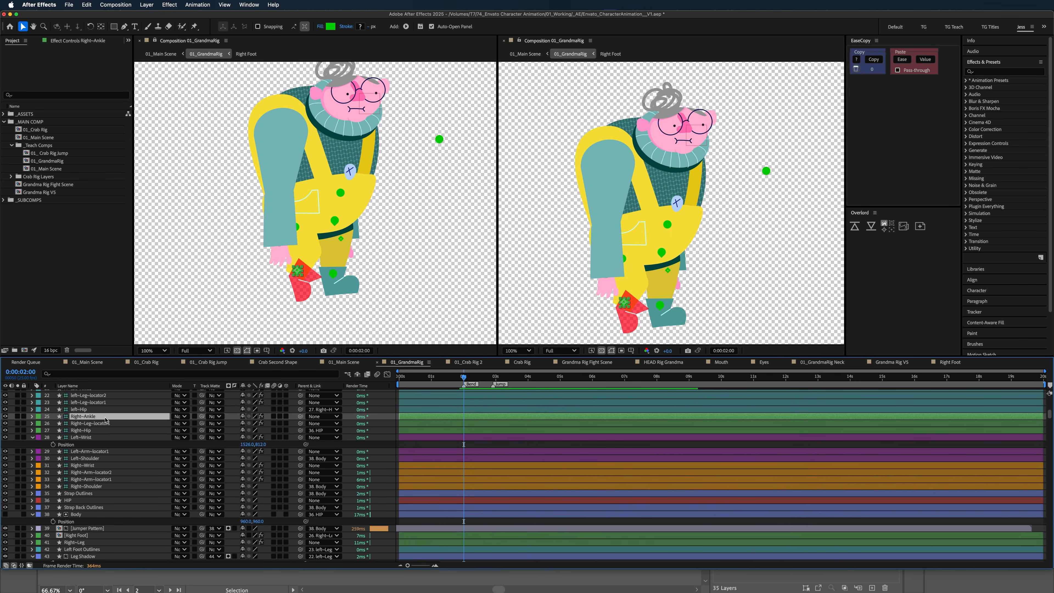
mouse_move(624, 304)
mouse_down()
mouse_move(607, 304)
mouse_move(632, 305)
mouse_up()
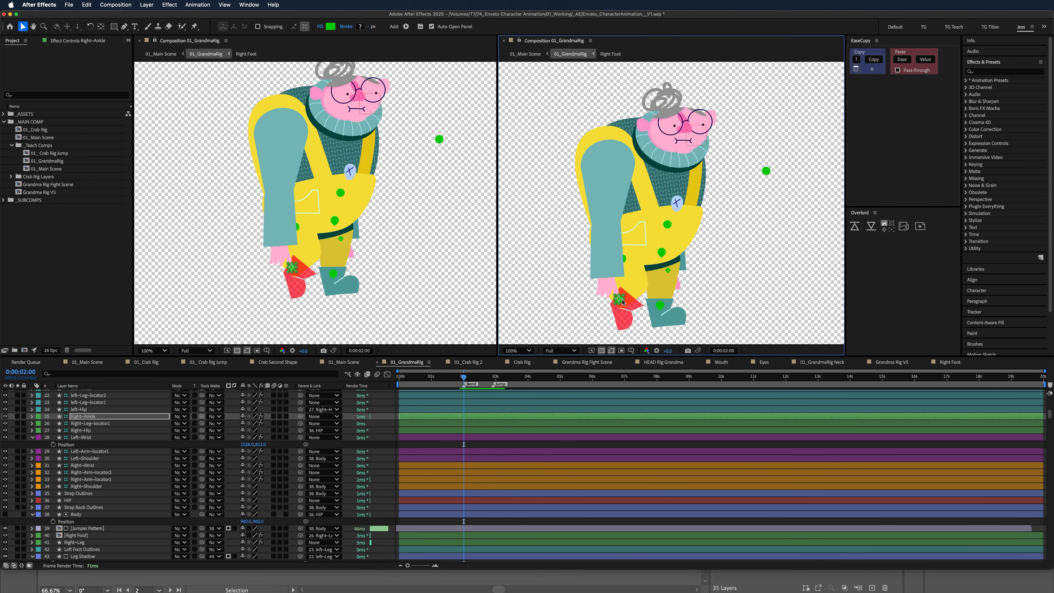
drag(620, 299, 626, 300)
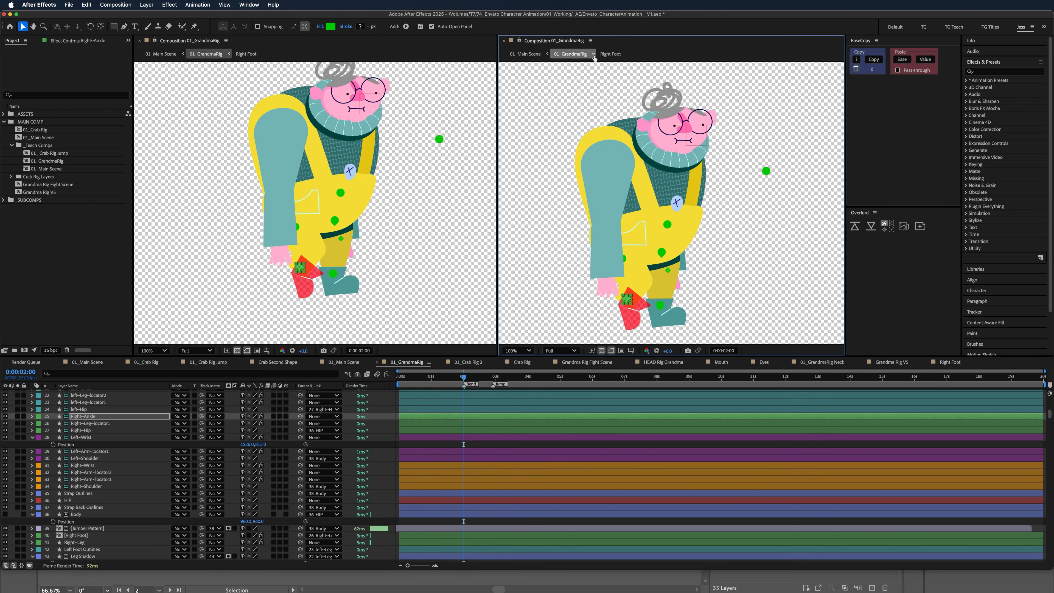
- Turn off the solo on Pointed Shoe Outlines in Right Foot, hide the layer, and preview the foot animation
click(604, 54)
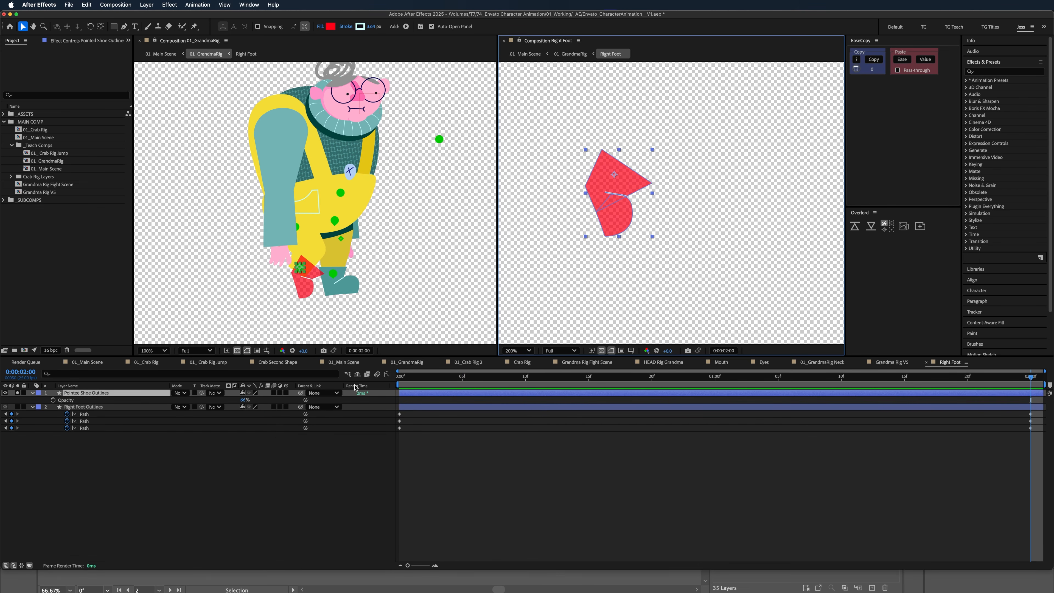
click(17, 394)
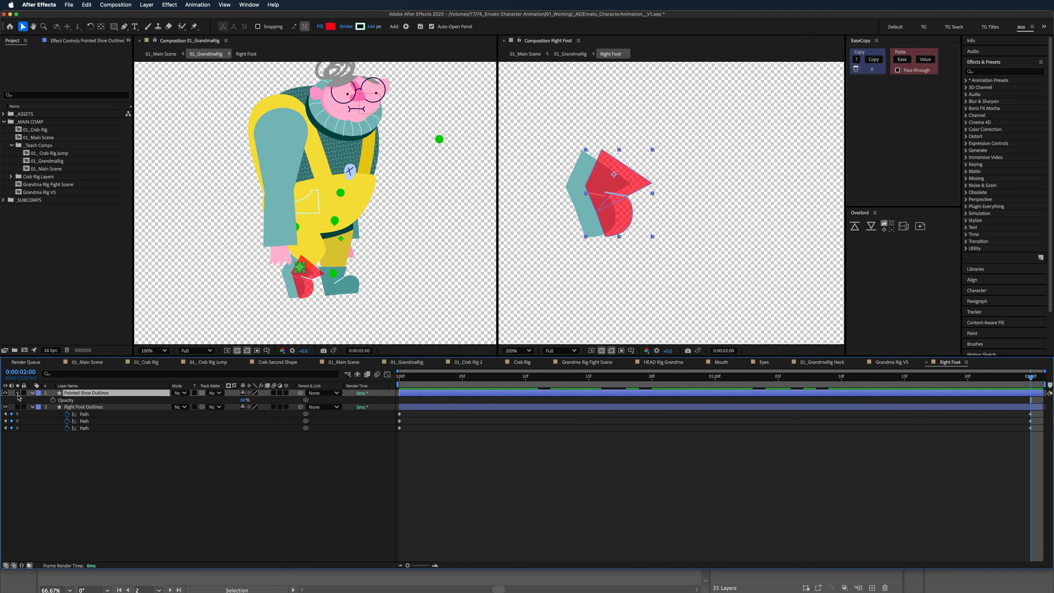
click(5, 393)
click(6, 393)
click(5, 393)
drag(475, 380, 401, 381)
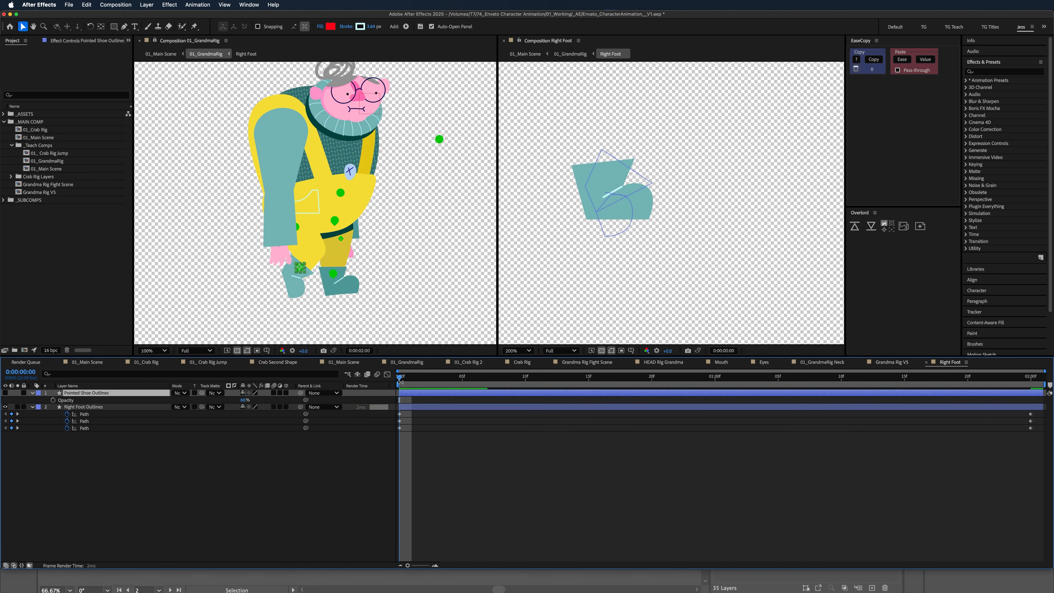
key(space)
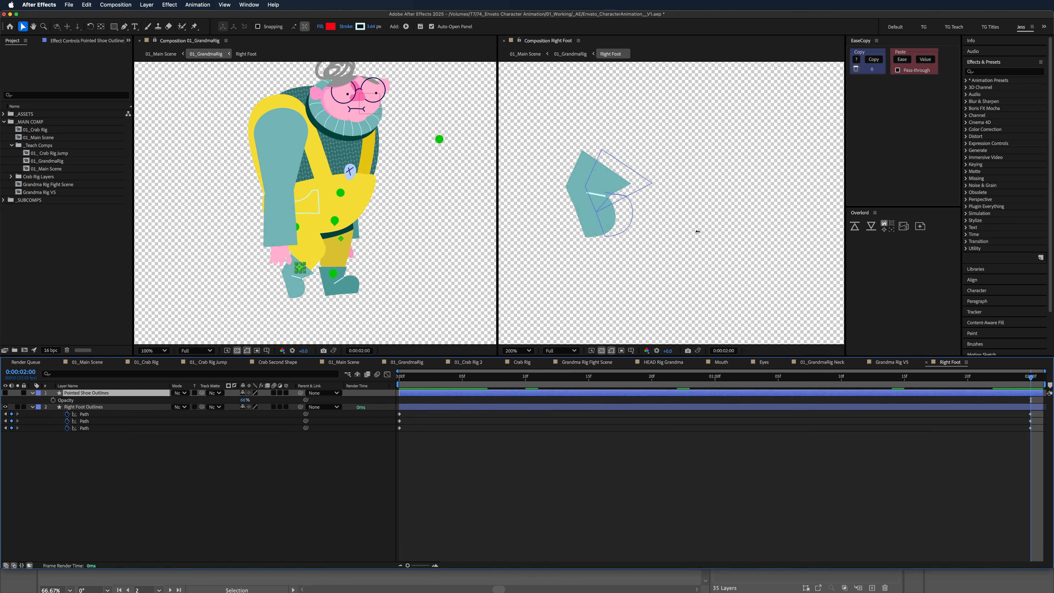
- Reveal the Right Foot layer's animated properties in 01_GrandmaRig and check the foot between 0:00:02:00 and 0:00:00:00
click(571, 54)
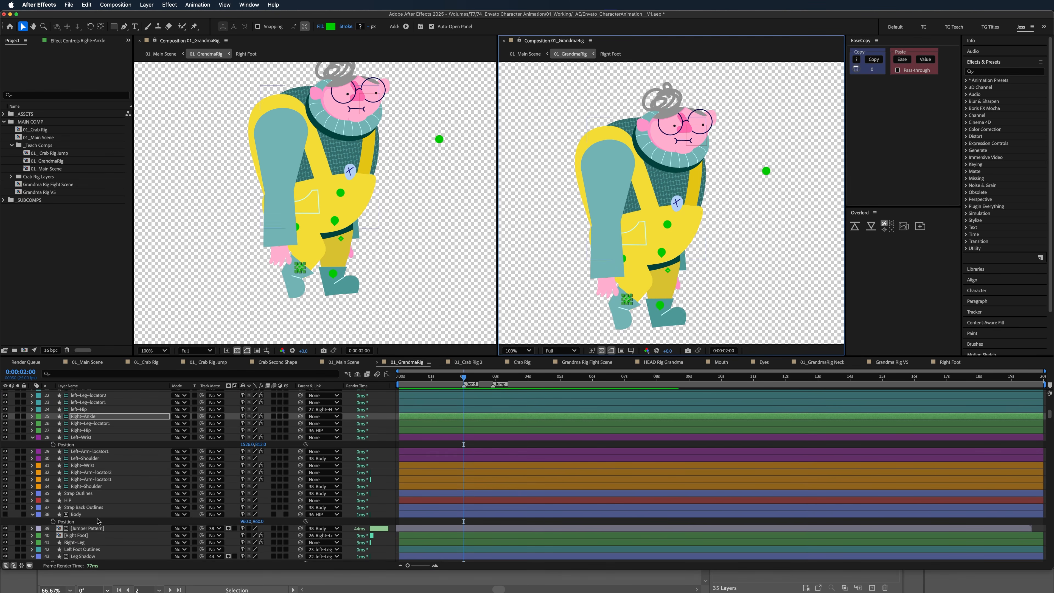
click(94, 535)
key(u)
scroll(96, 540, down, 1)
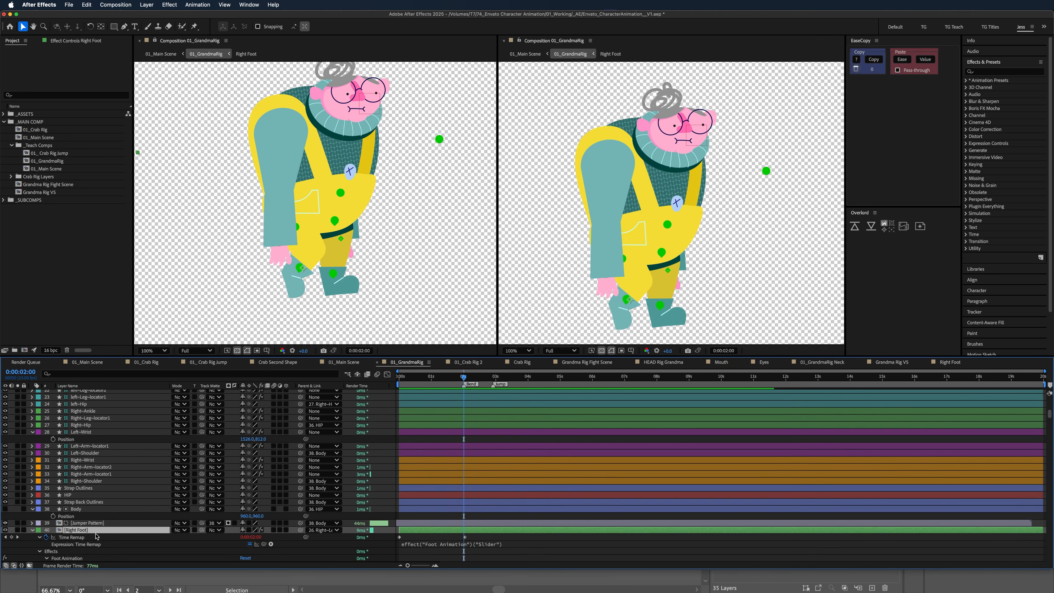
drag(458, 381, 400, 378)
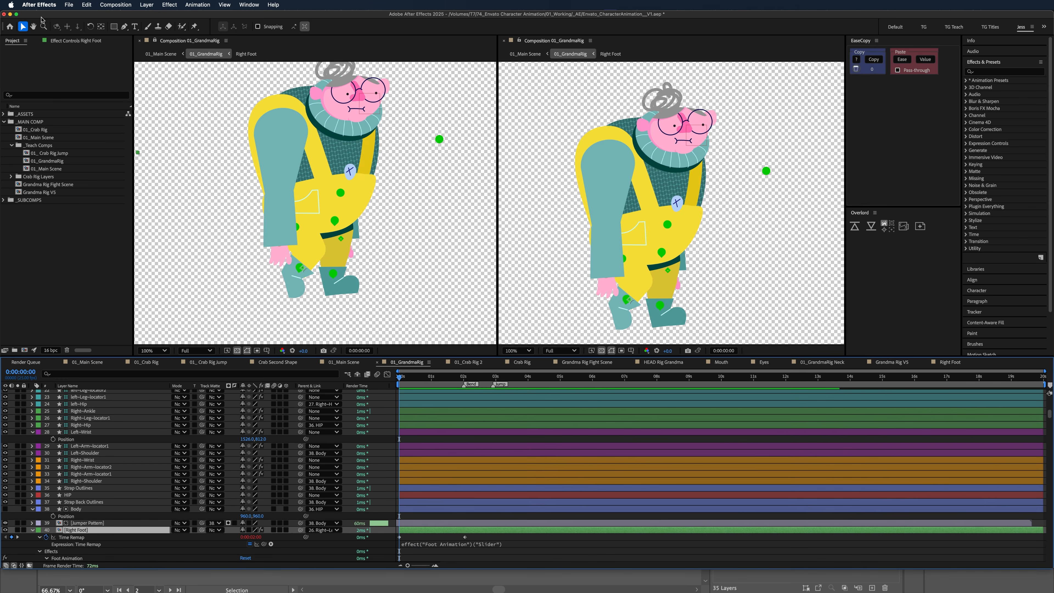
- Review the foot animation and its end keyframes in the Right Foot composition, ending back in 01_GrandmaRig
click(611, 54)
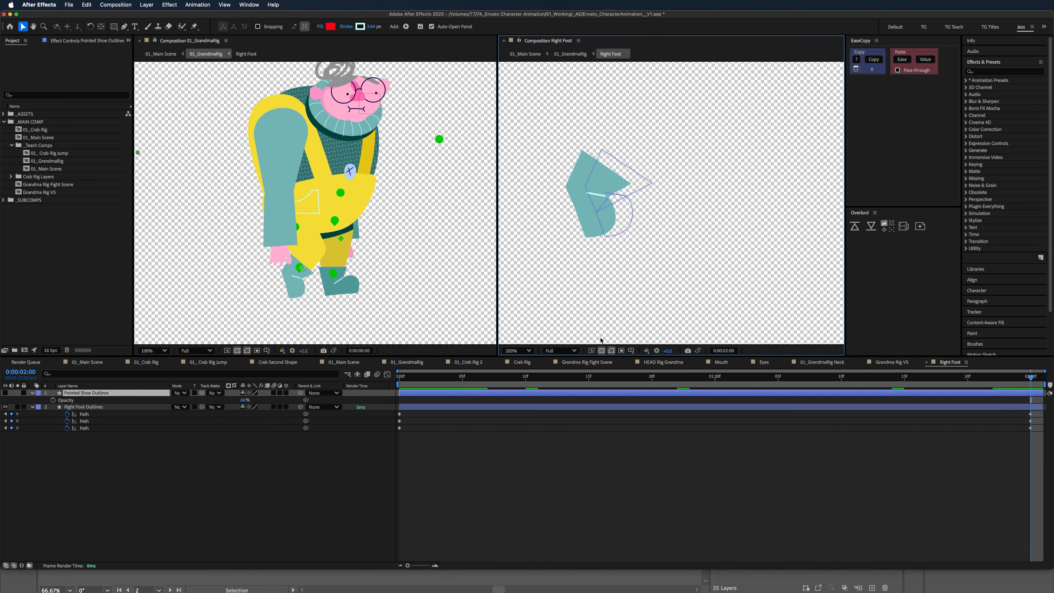
key(space)
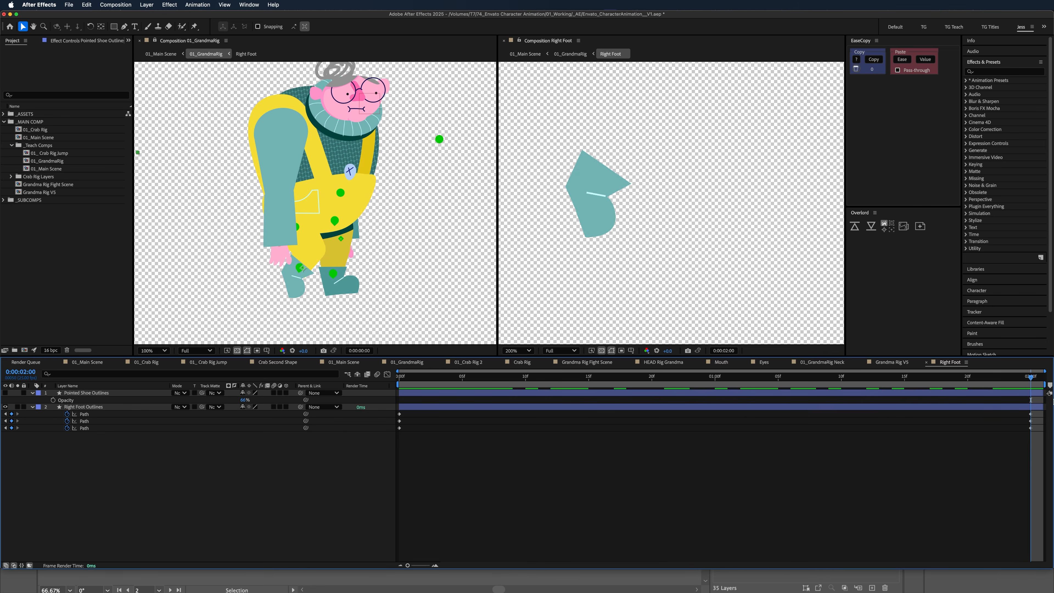
click(1035, 412)
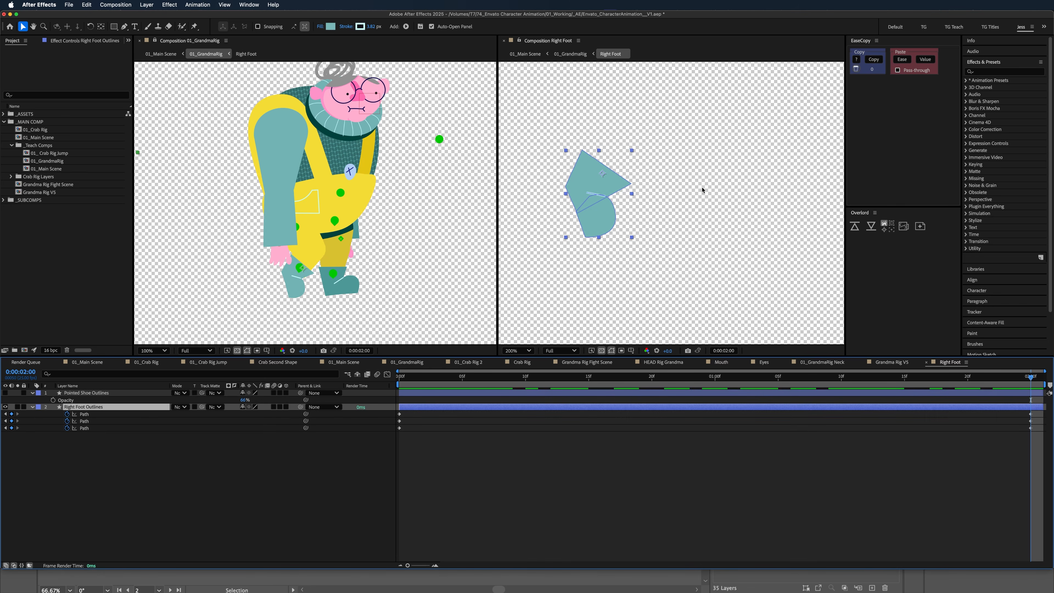
click(579, 55)
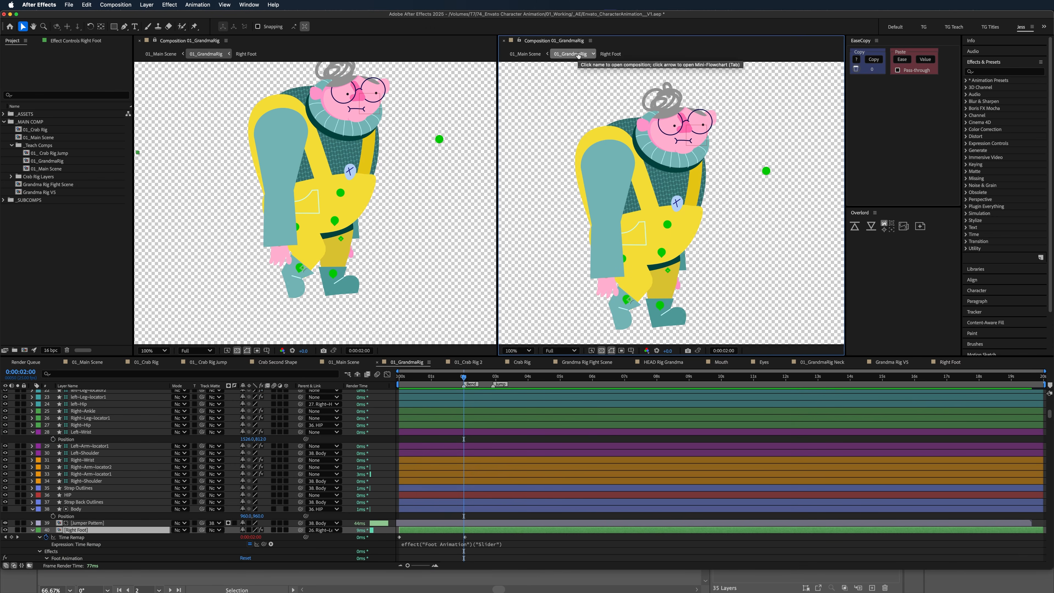
- Test the Right Foot layer's Foot Animation slider and close the extra 01_GrandmaRig viewer
click(68, 42)
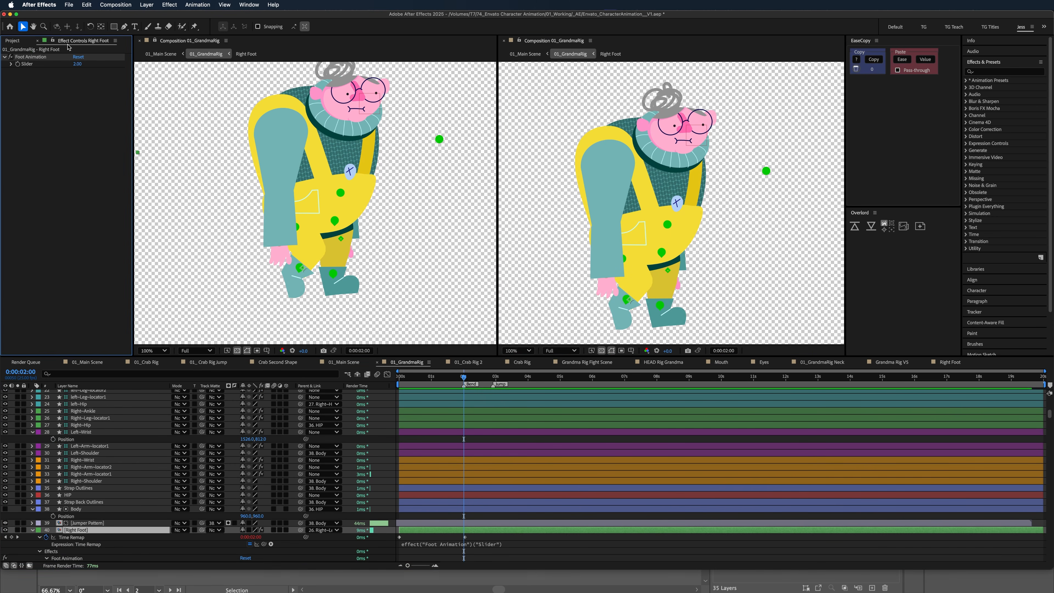
scroll(196, 514, down, 5)
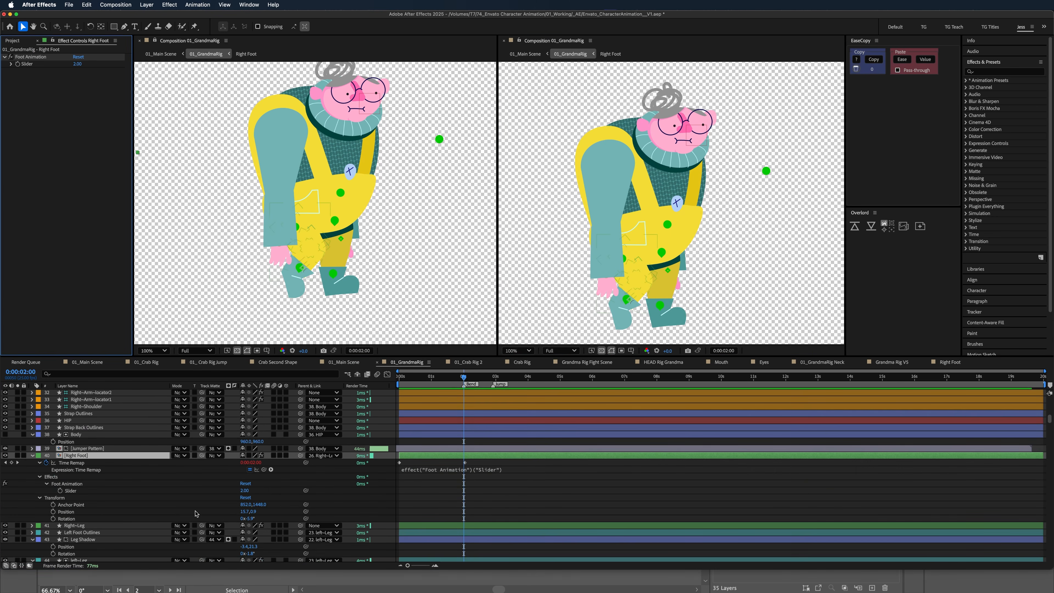
mouse_move(451, 382)
mouse_down()
mouse_move(405, 382)
mouse_move(465, 384)
mouse_up()
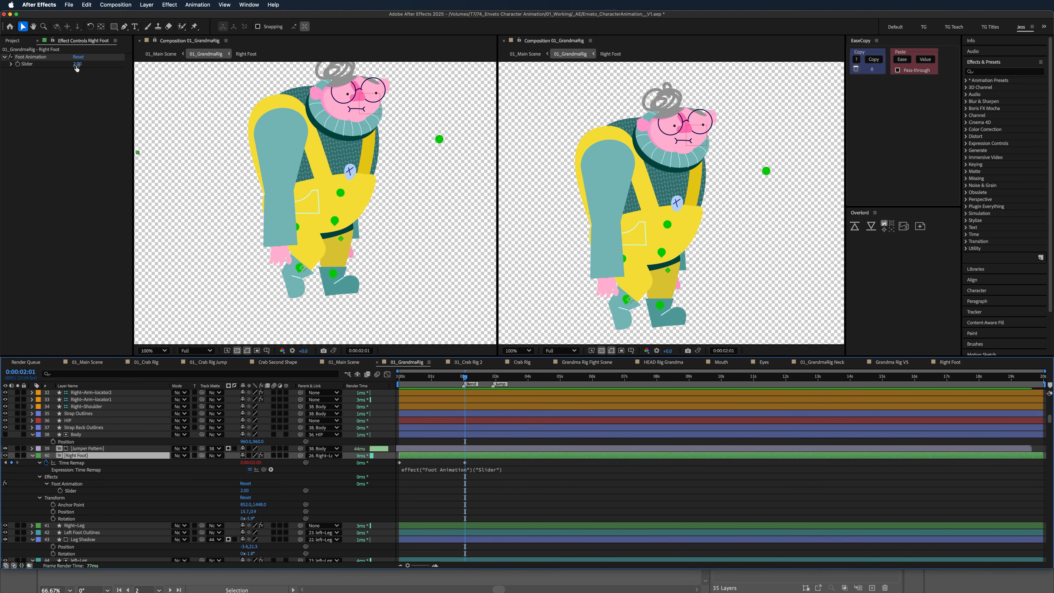
drag(76, 66, 72, 66)
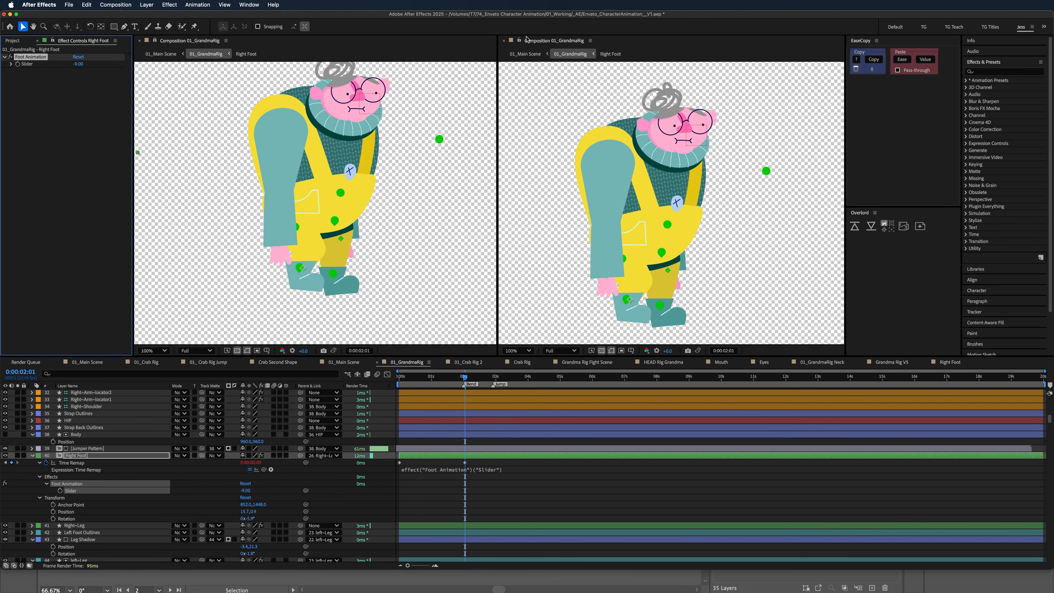
click(140, 40)
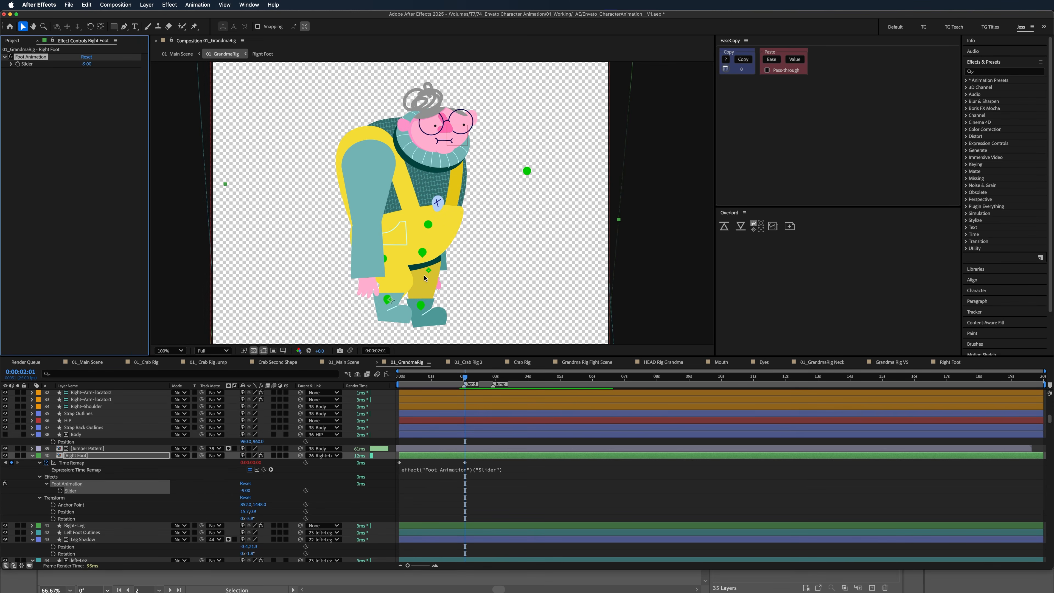
drag(87, 66, 91, 66)
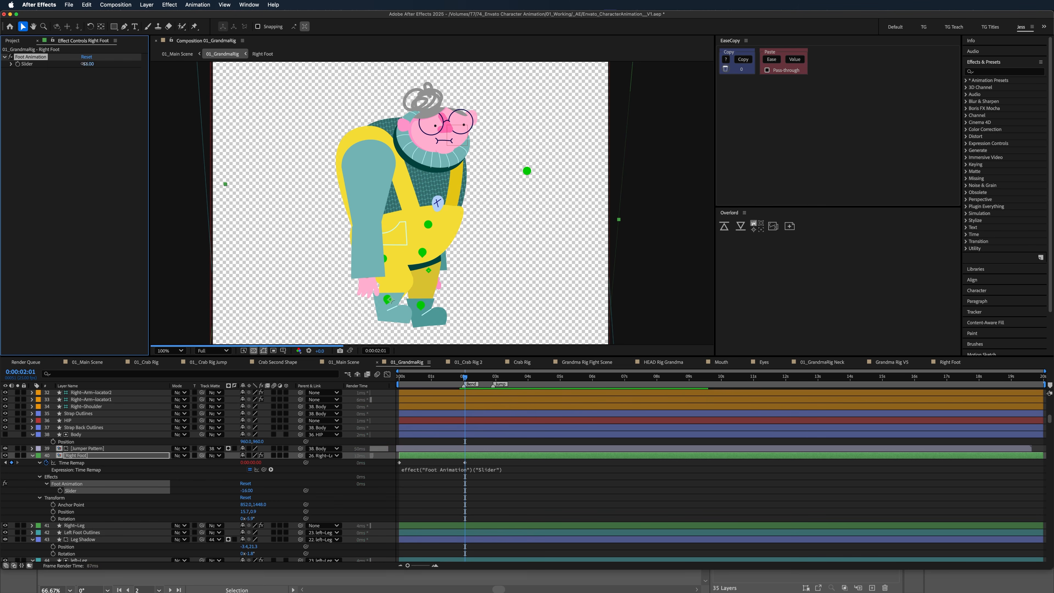
click(473, 488)
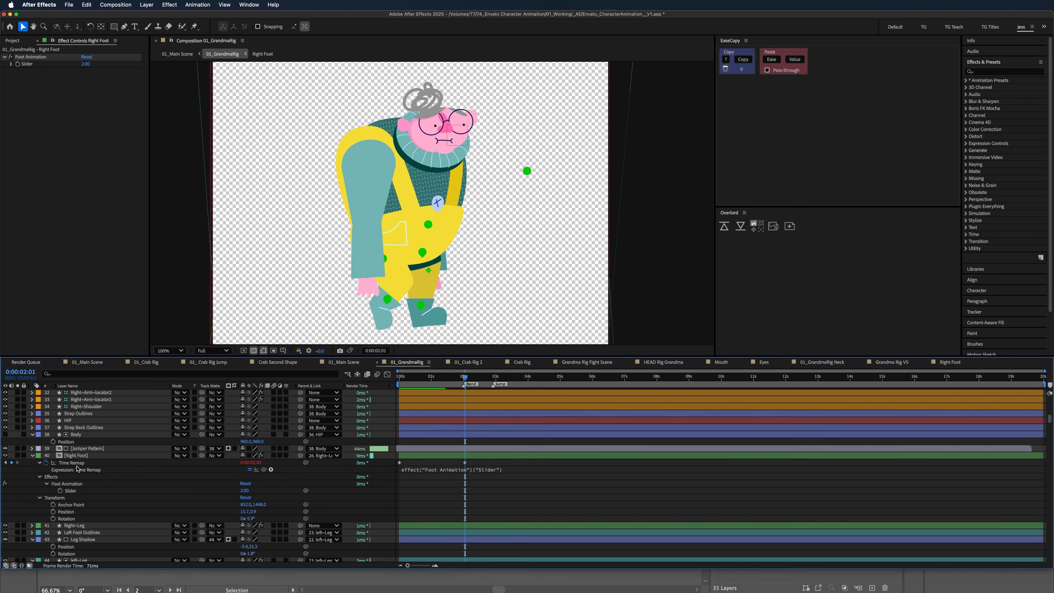
- Reset the Right Foot layer's time remapping by disabling it, previewing the rig, and enabling Time Remapping again
click(47, 463)
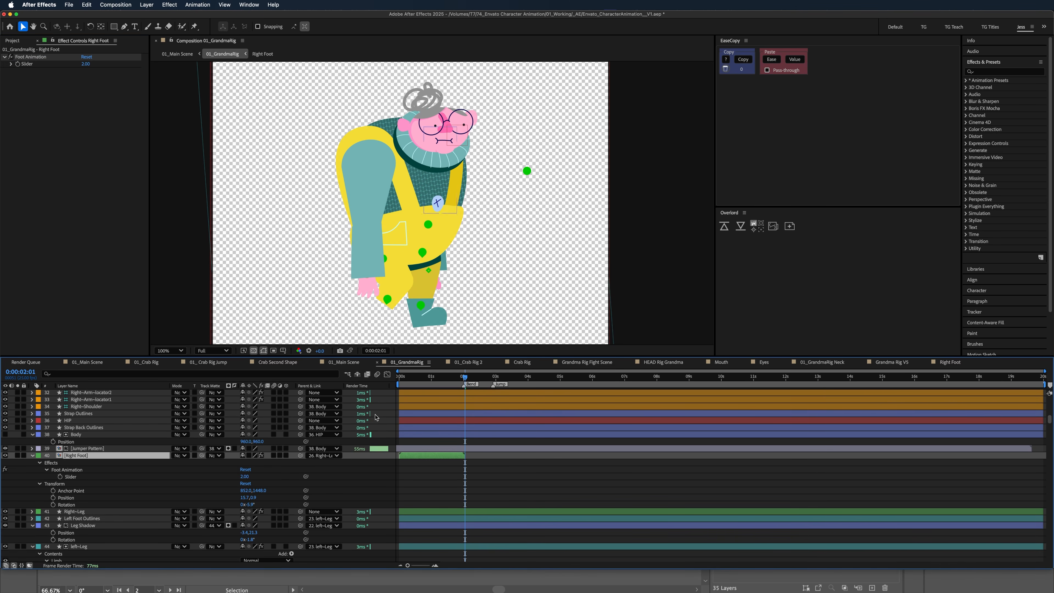
key(space)
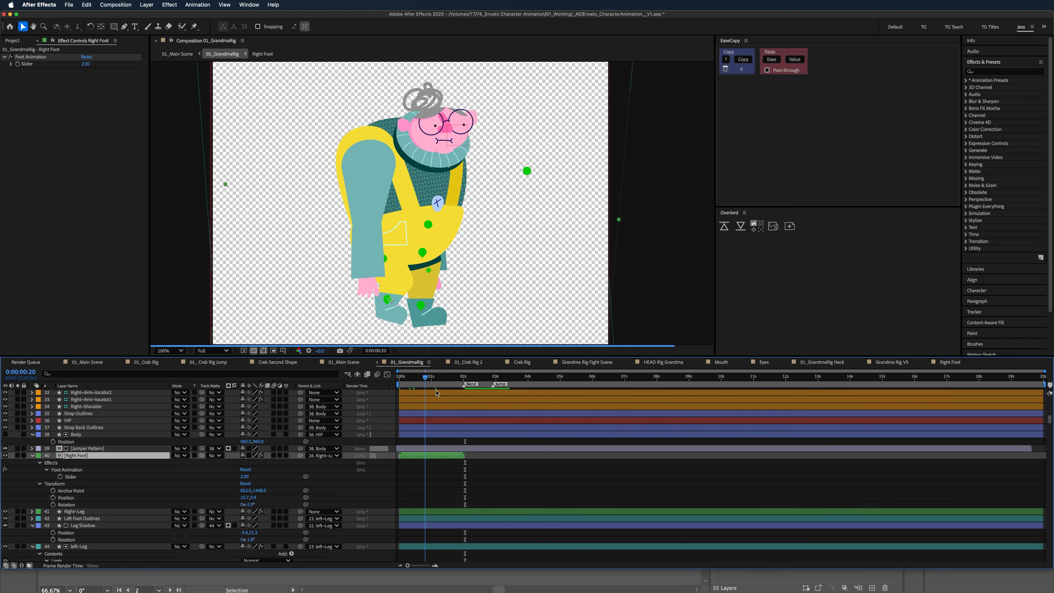
key(space)
right_click(431, 457)
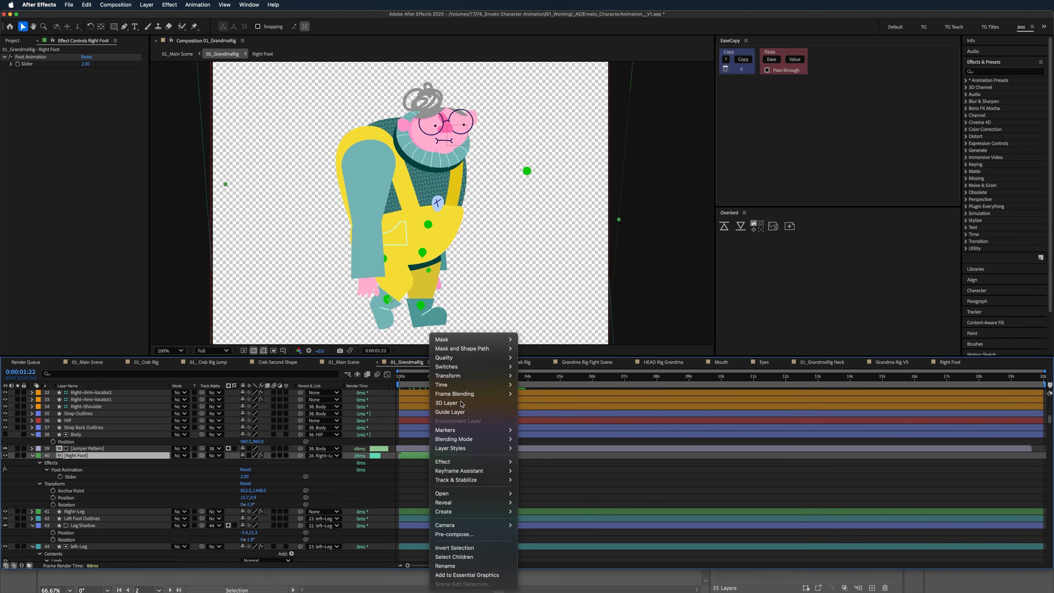
mouse_move(490, 384)
click(545, 384)
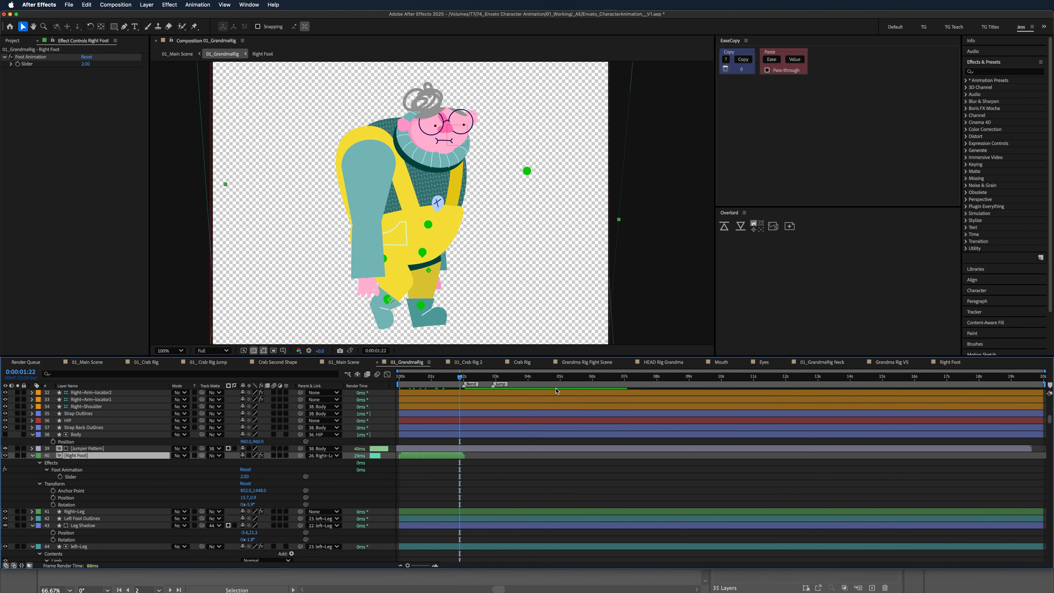
- Add a Time Remap keyframe to the Right Foot layer at 0:00:02:00 and delete the end keyframe one frame after it
drag(458, 381, 464, 382)
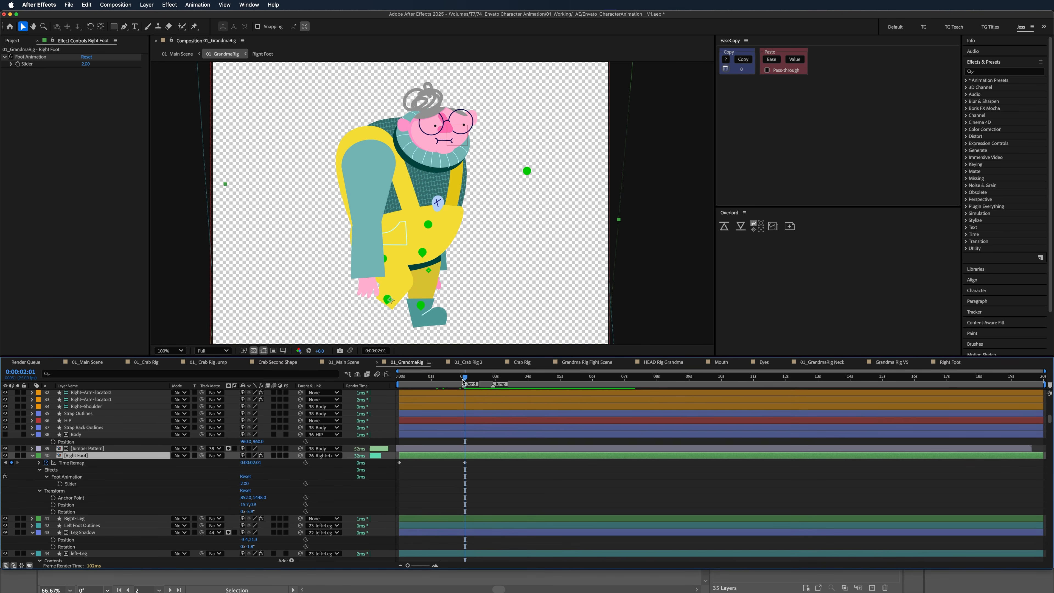
key(Page_Up)
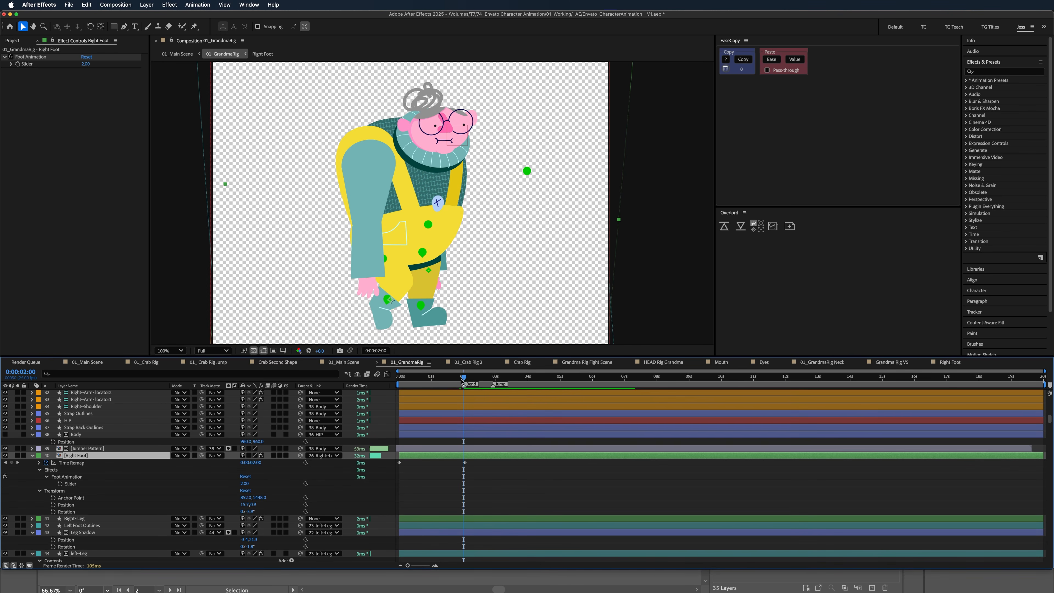
click(12, 462)
key(=)
key(=)
key(=)
click(474, 463)
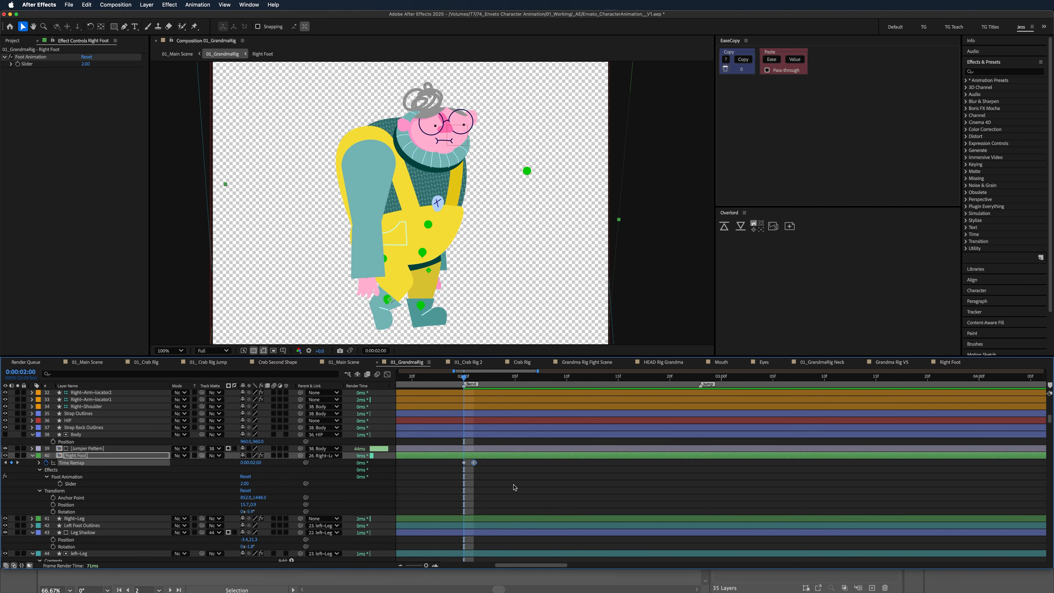
key(Delete)
drag(488, 486, 747, 483)
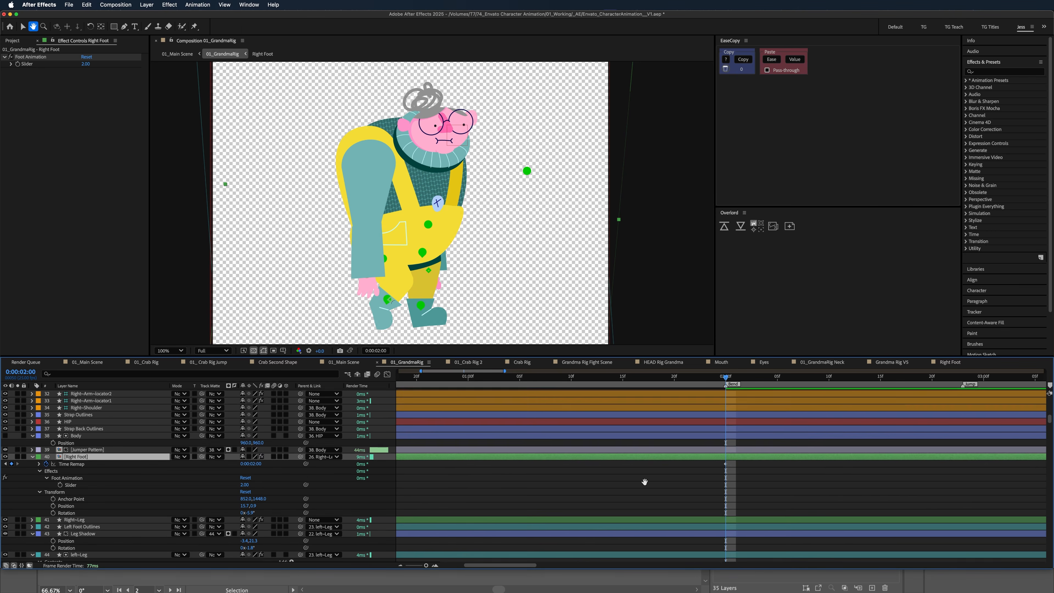
drag(645, 483, 758, 467)
- Link the Right Foot layer's Time Remap to its Foot Animation slider with the expression effect("Foot Animation")("Slider")
click(66, 461)
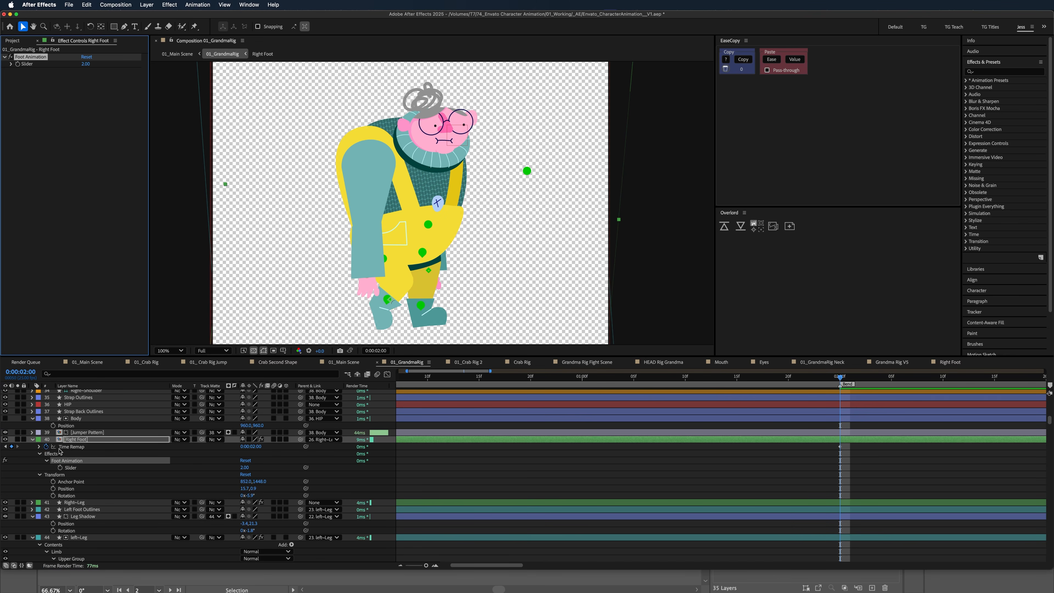
click(46, 461)
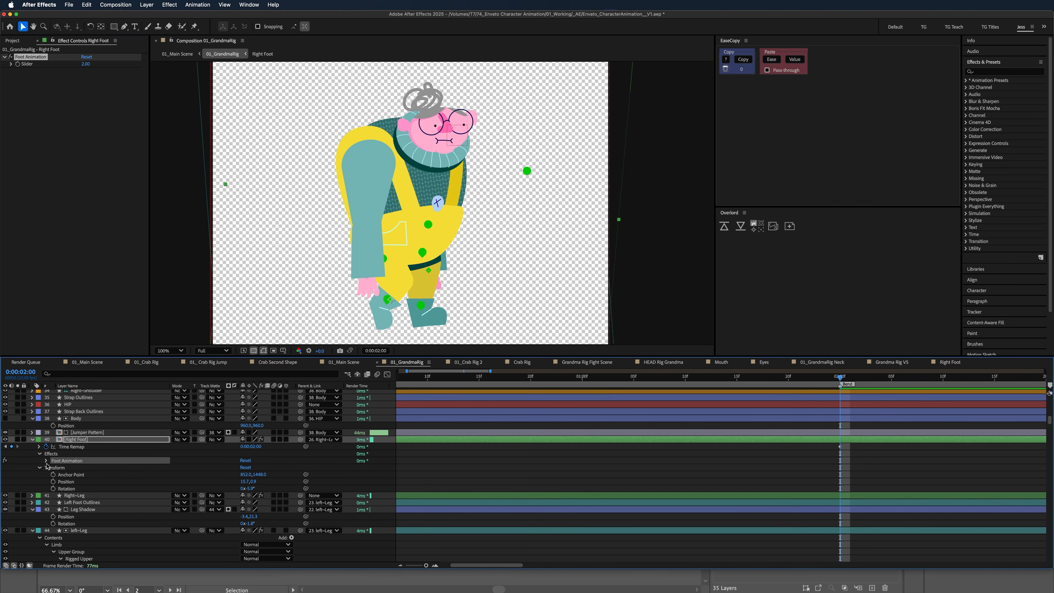
click(46, 461)
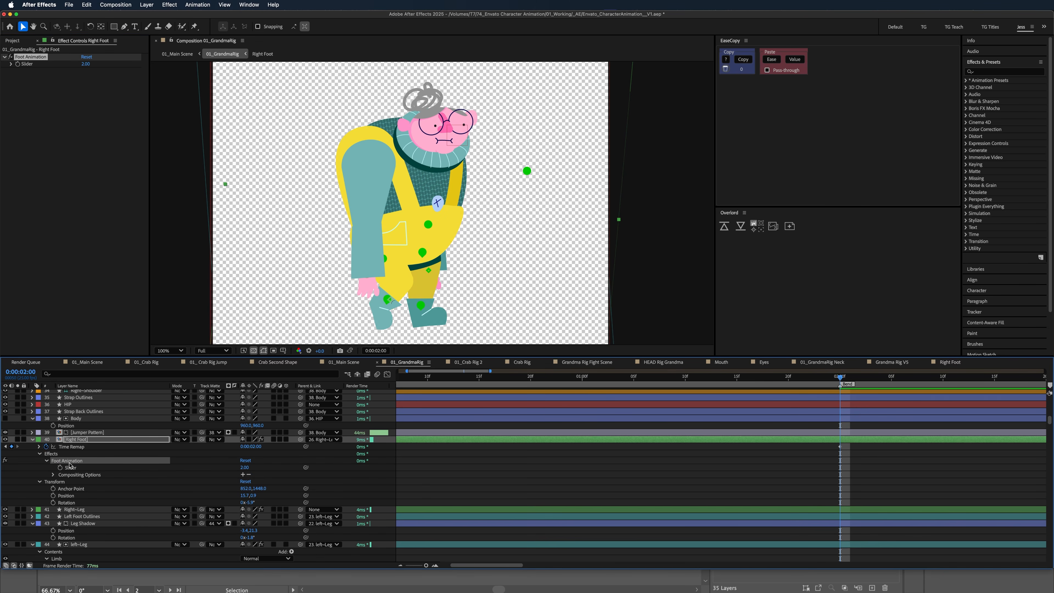
click(47, 447)
alt+click(47, 448)
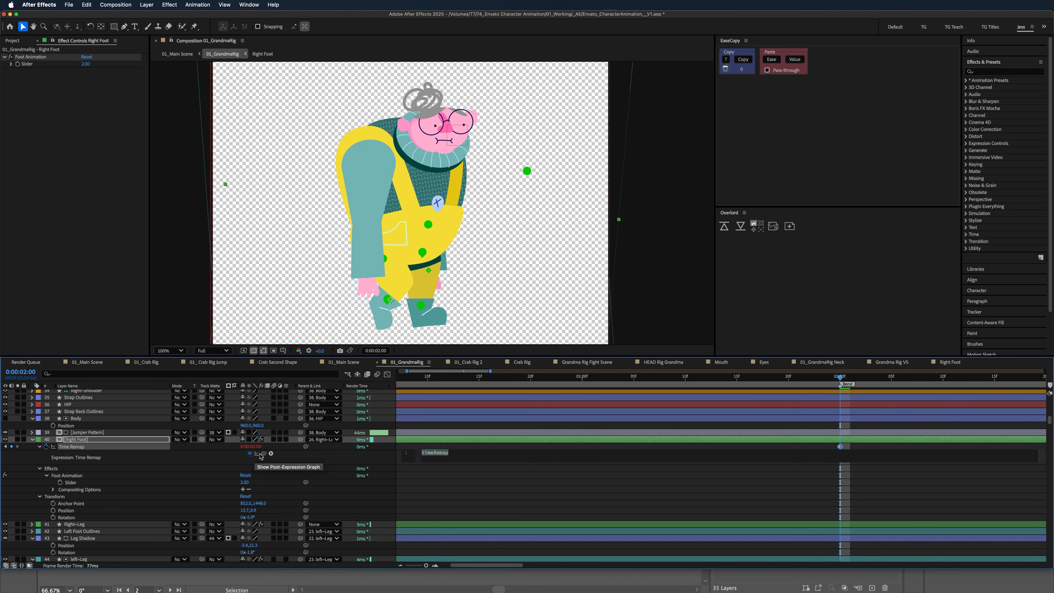
drag(266, 457, 77, 485)
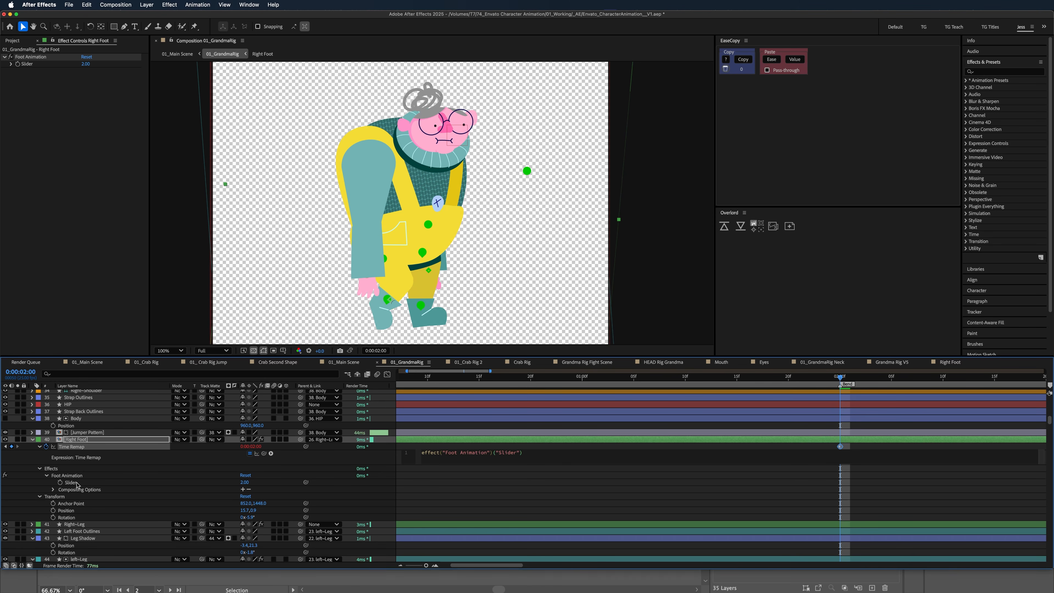
click(469, 501)
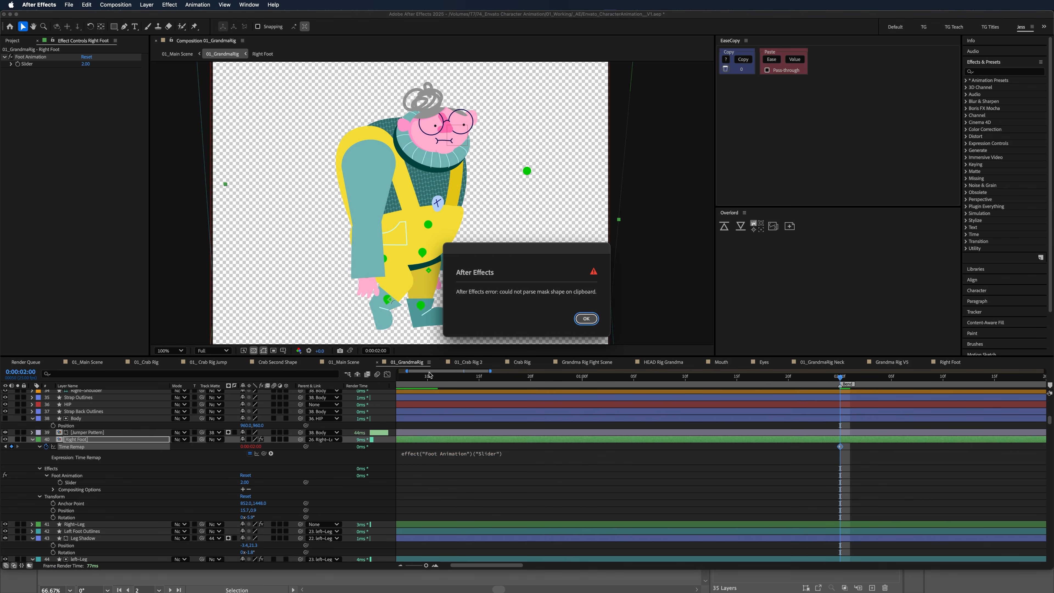
click(581, 322)
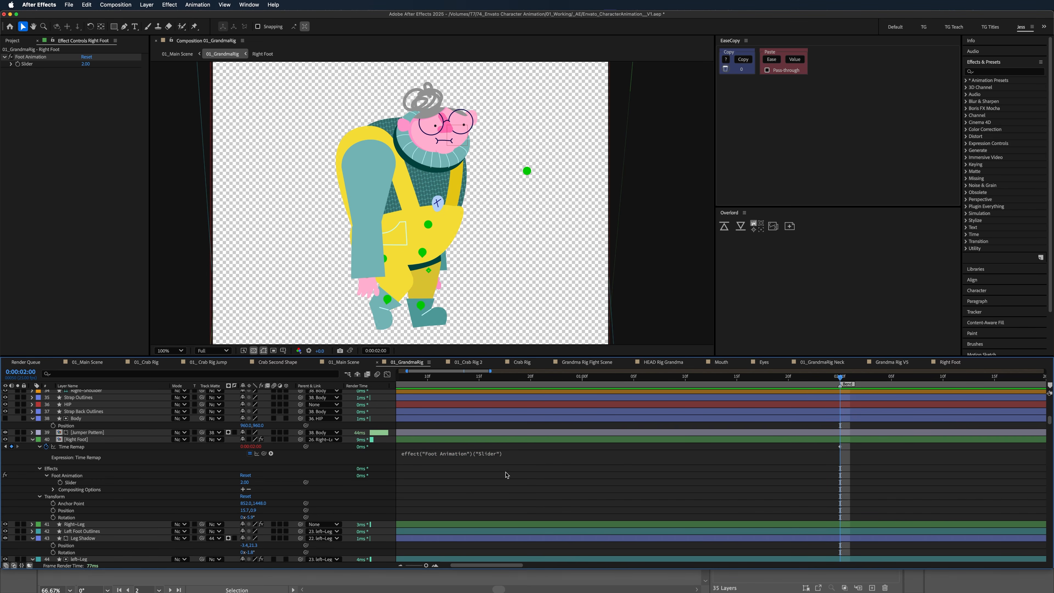
- Test the Foot Animation slider on the Right Foot layer at 0:00:00:00, undoing each trial value
key(Home)
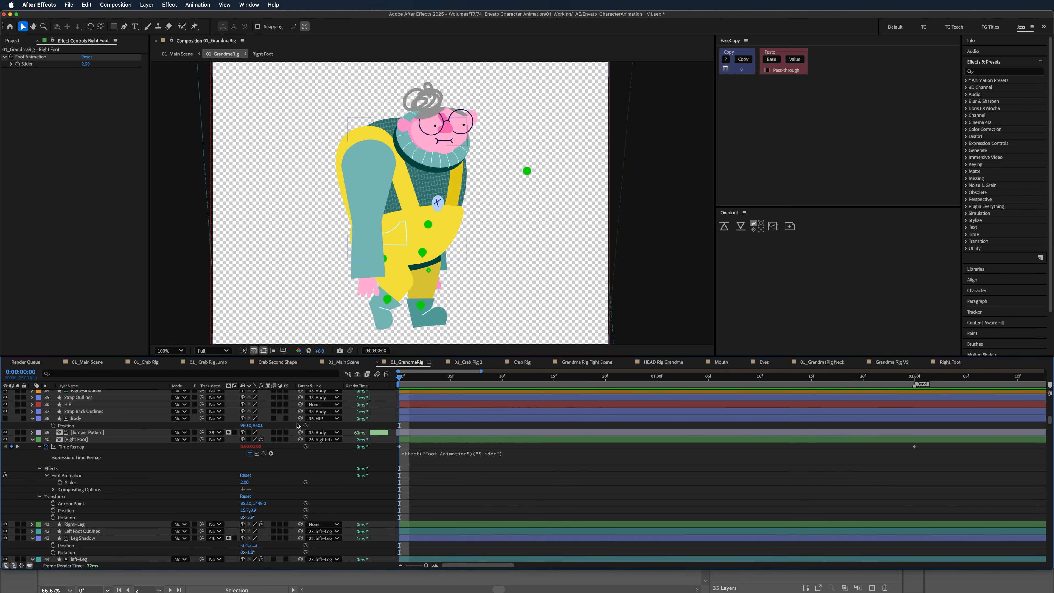
mouse_move(245, 483)
mouse_down()
mouse_move(237, 487)
mouse_move(253, 491)
mouse_move(232, 497)
mouse_up()
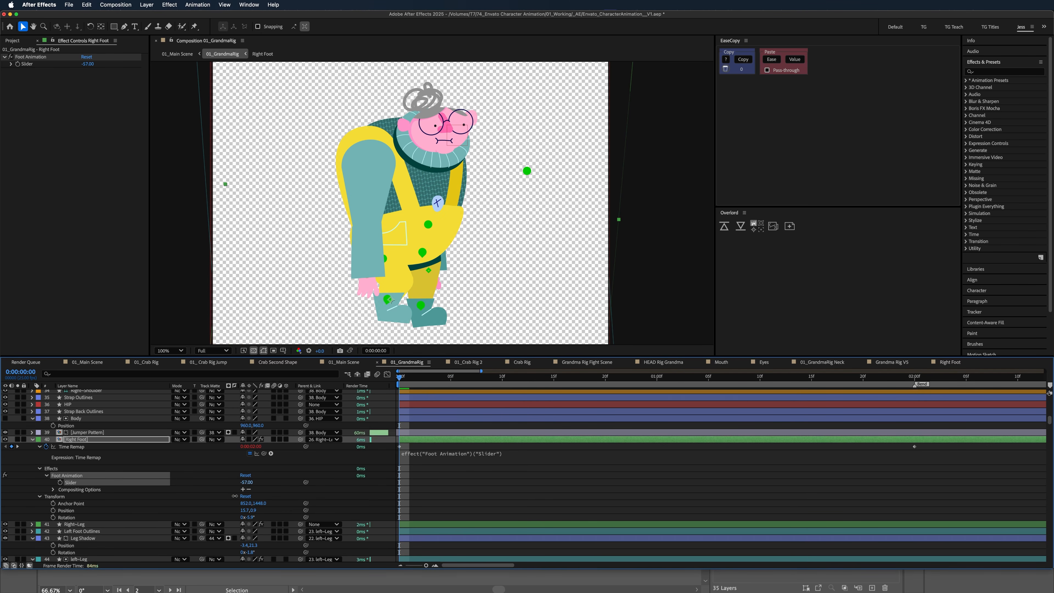
key(super+z)
drag(245, 485, 247, 488)
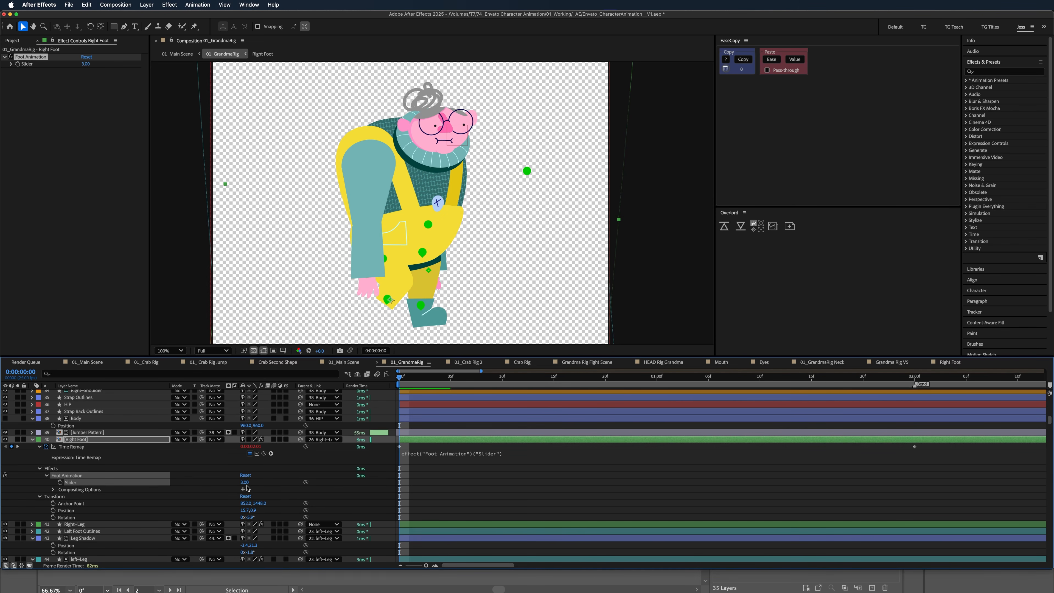
key(super+z)
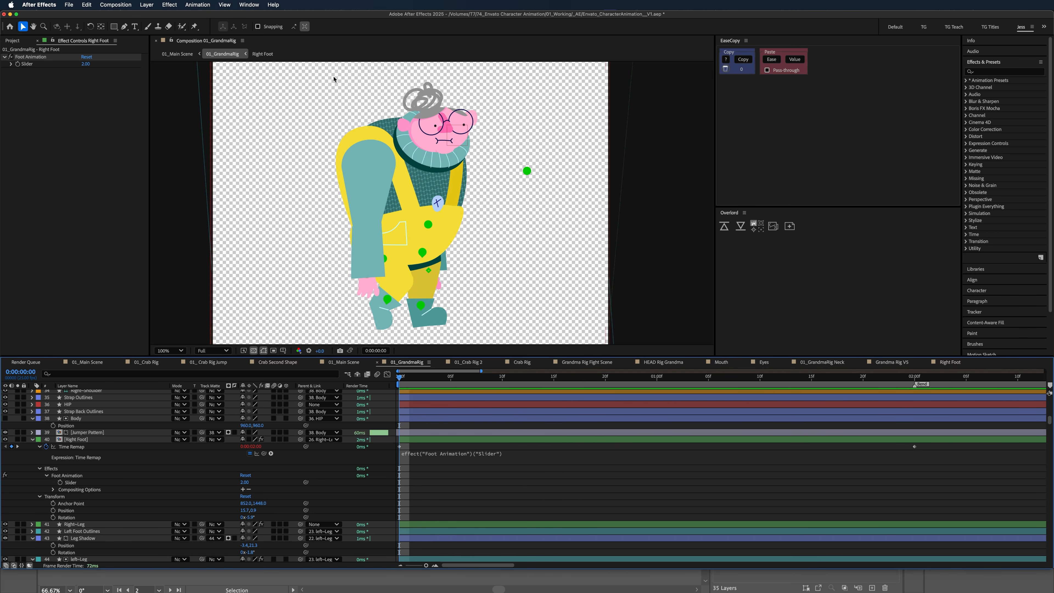
scroll(108, 475, up, 1)
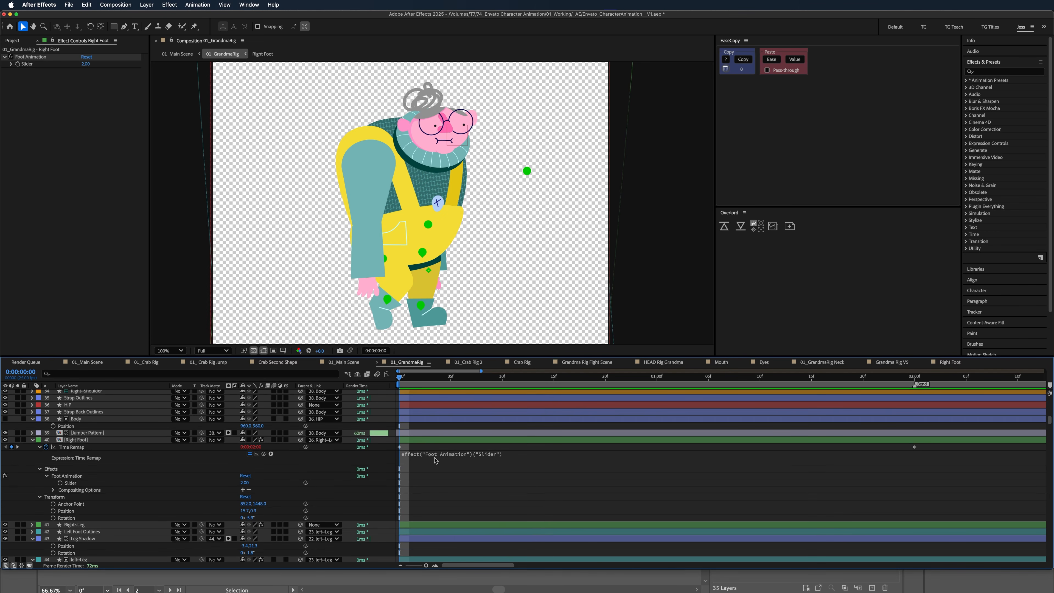
scroll(434, 460, up, 3)
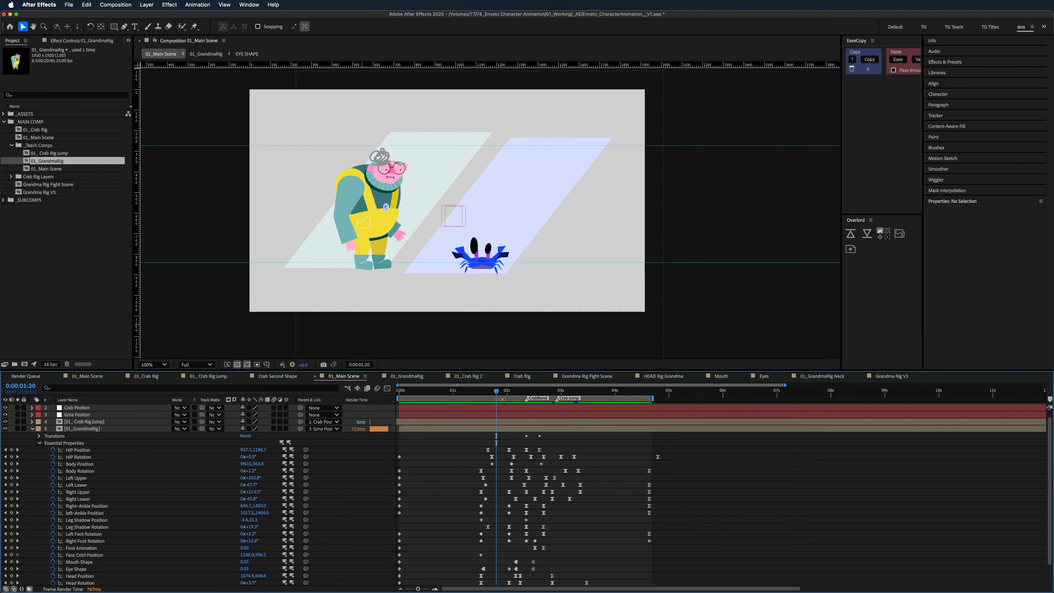
- Play back 01_Main Scene and check the grandma's animation and 01_GrandmaRig's essential property keyframes, ending at 0:00:01:00
click(475, 400)
key(space)
key(space)
scroll(620, 499, down, 1)
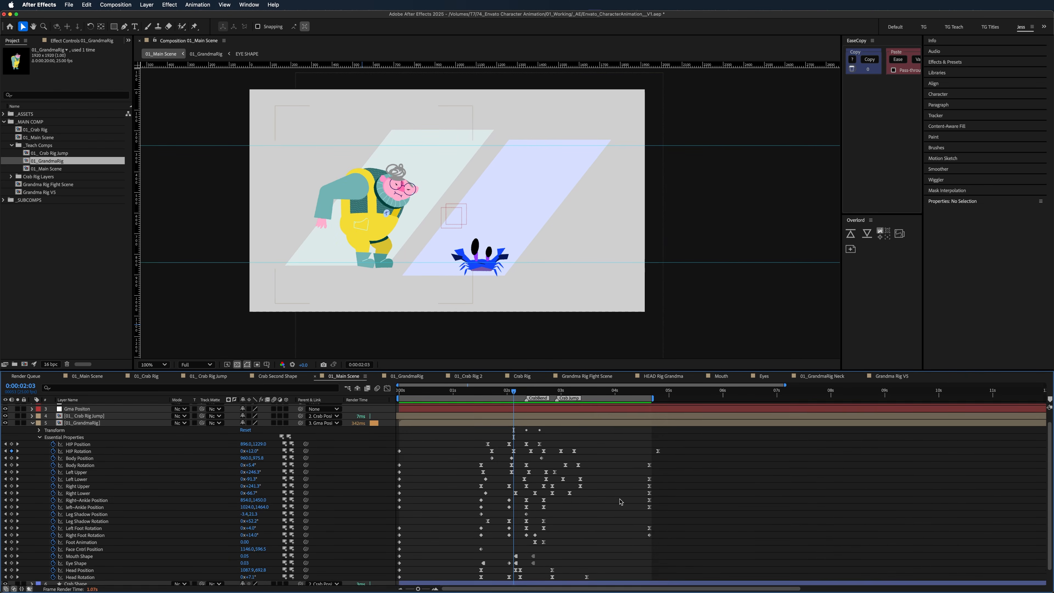
scroll(621, 502, down, 2)
key(space)
key(space)
drag(514, 392, 534, 407)
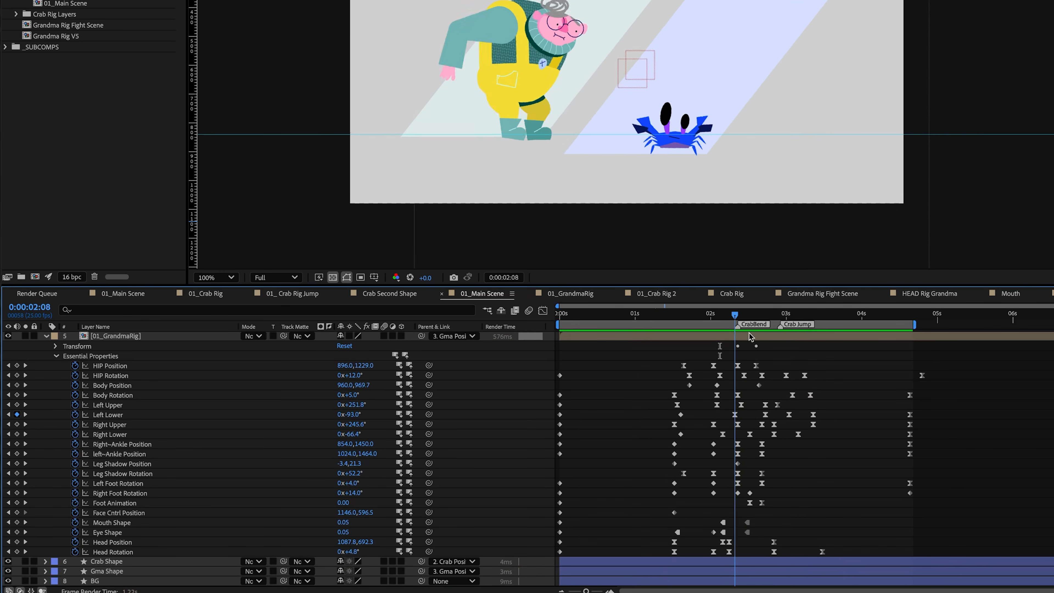
key(space)
key(Home)
key(space)
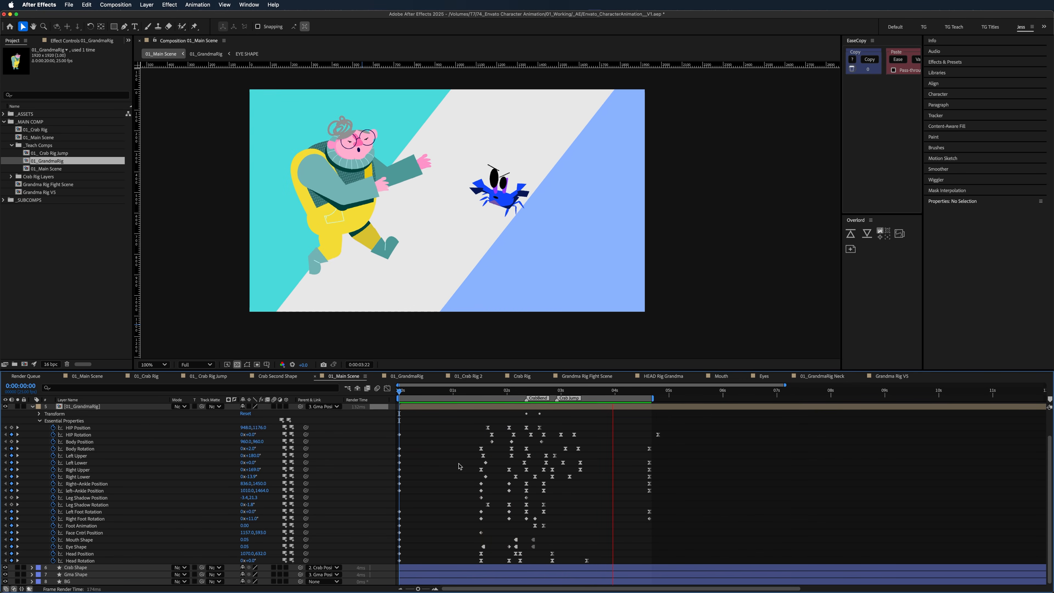
key(space)
click(453, 393)
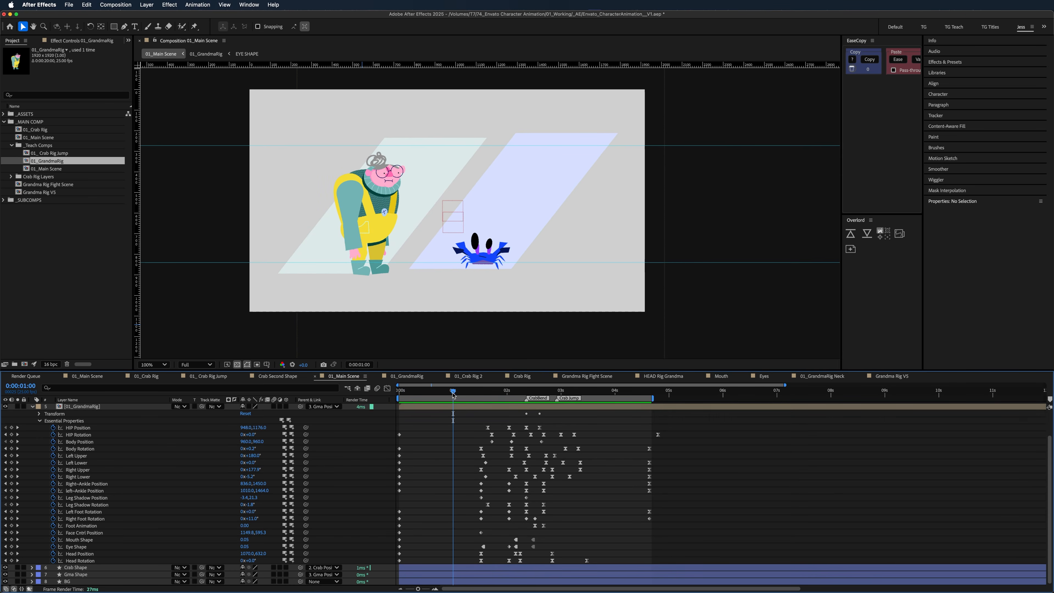
- Try pose changes on 01_GrandmaRig's essential properties at 0:00:01:00, including HIP Position, undo them and collapse the layer
drag(256, 461, 449, 485)
key(super+z)
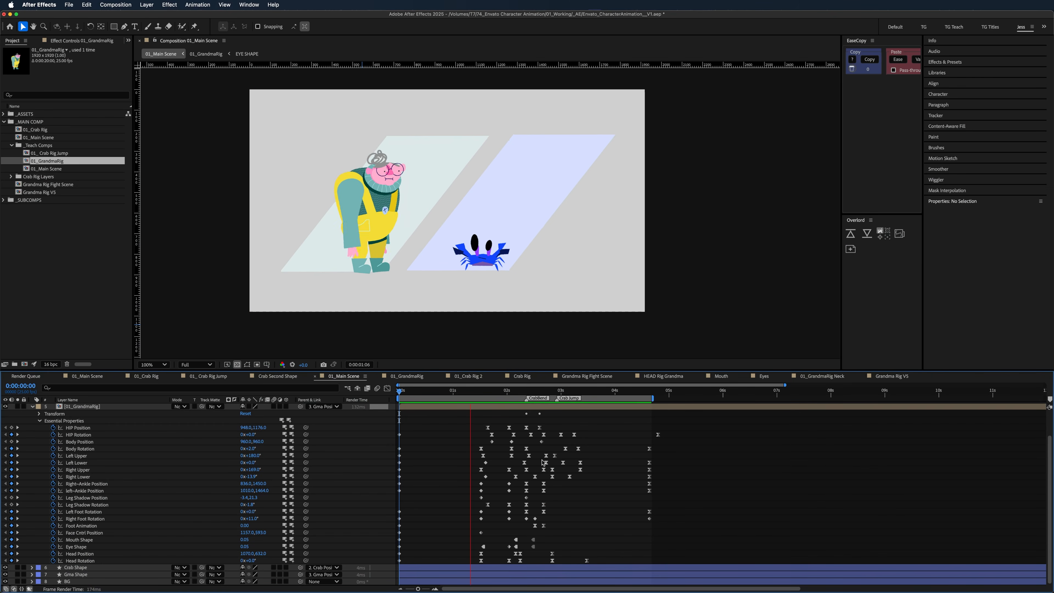
key(space)
key(space)
drag(260, 457, 449, 487)
key(super+z)
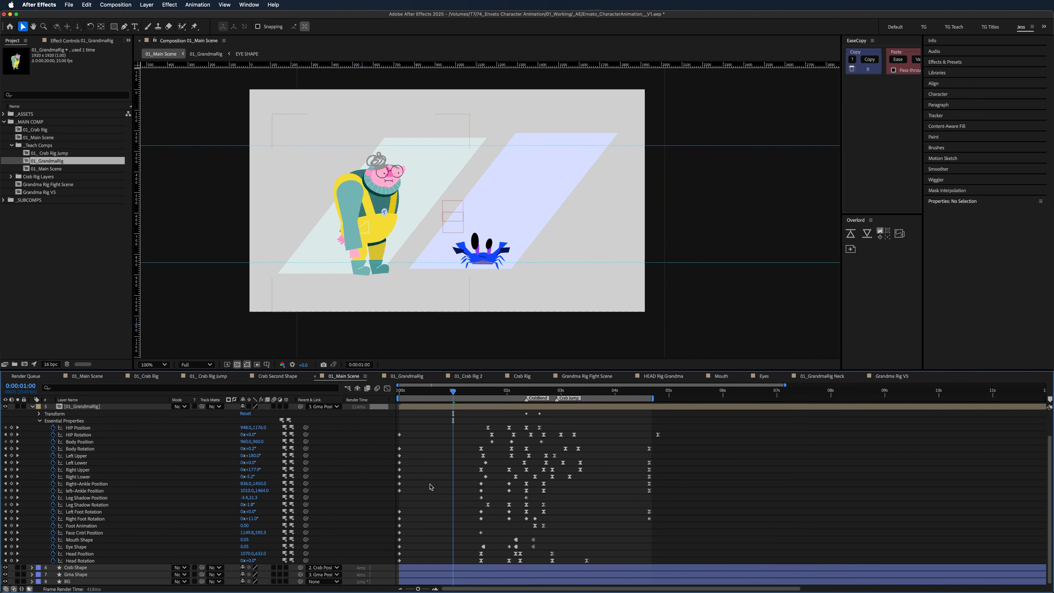
scroll(166, 490, up, 1)
click(99, 435)
click(435, 439)
mouse_move(260, 430)
mouse_down()
mouse_move(277, 431)
mouse_move(240, 438)
mouse_move(257, 432)
mouse_up()
key(super+shift+a)
key(super+z)
click(452, 430)
key(Delete)
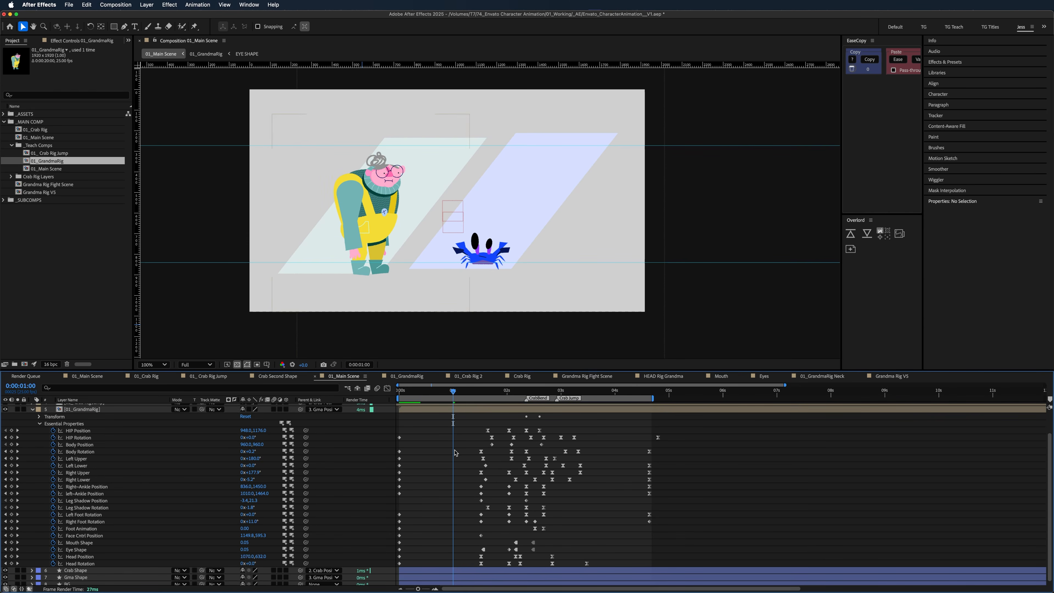
click(33, 410)
click(85, 407)
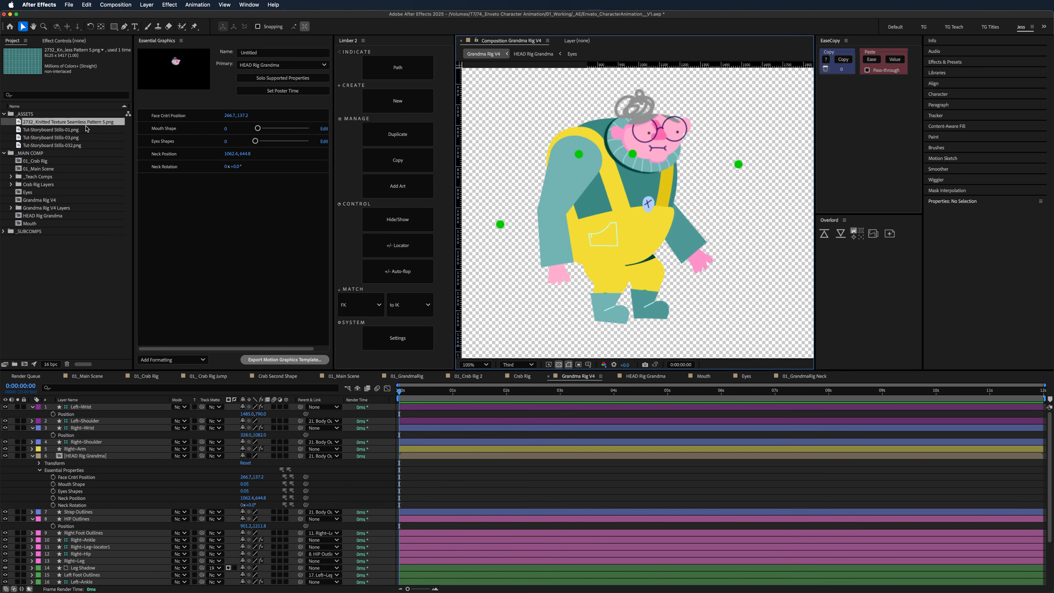
- Add the 2732_Knitted Texture Seamless Pattern image to Grandma Rig V4 and pre-compose it as Knit Texture, leaving all attributes in place
drag(86, 125, 133, 410)
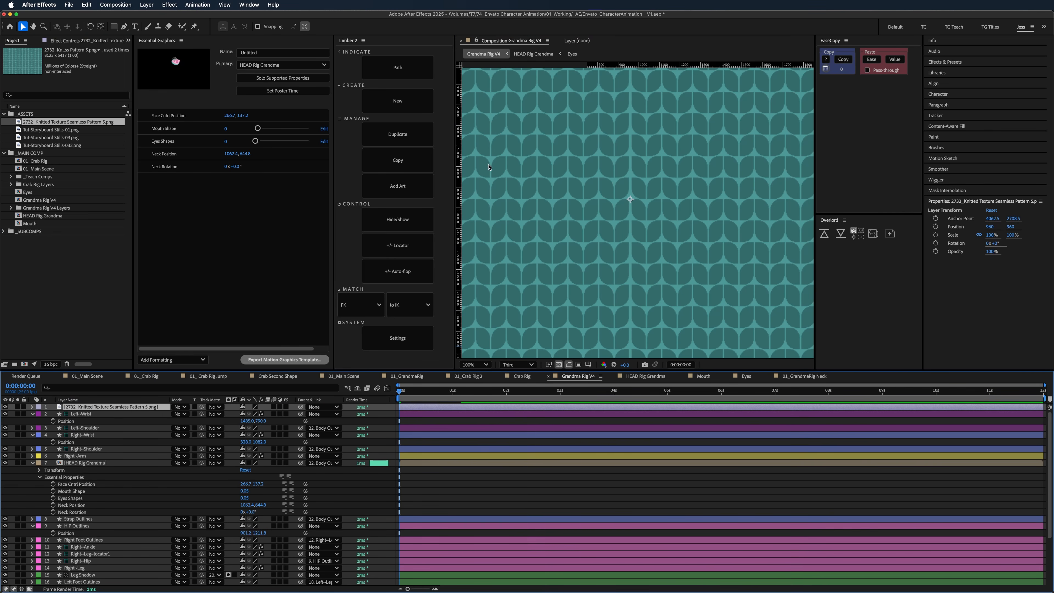
right_click(152, 409)
click(178, 536)
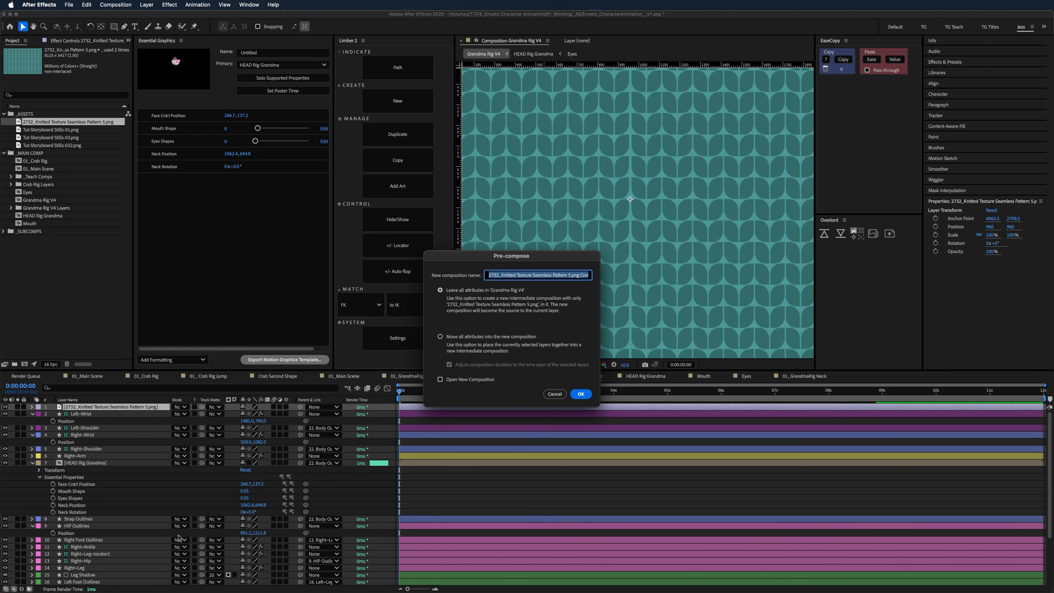
text(Knit Text)
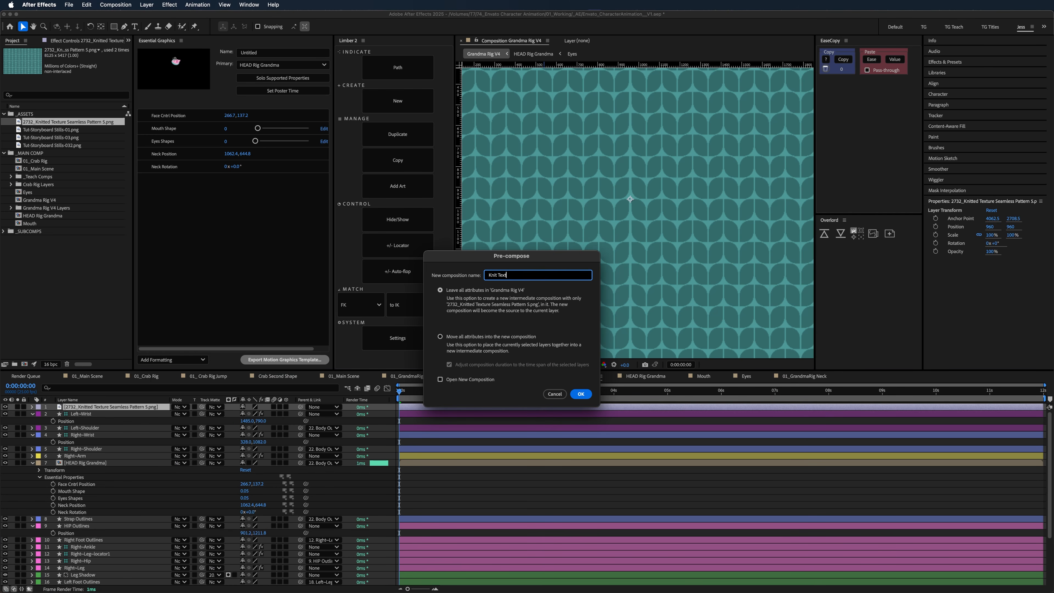
key(Return)
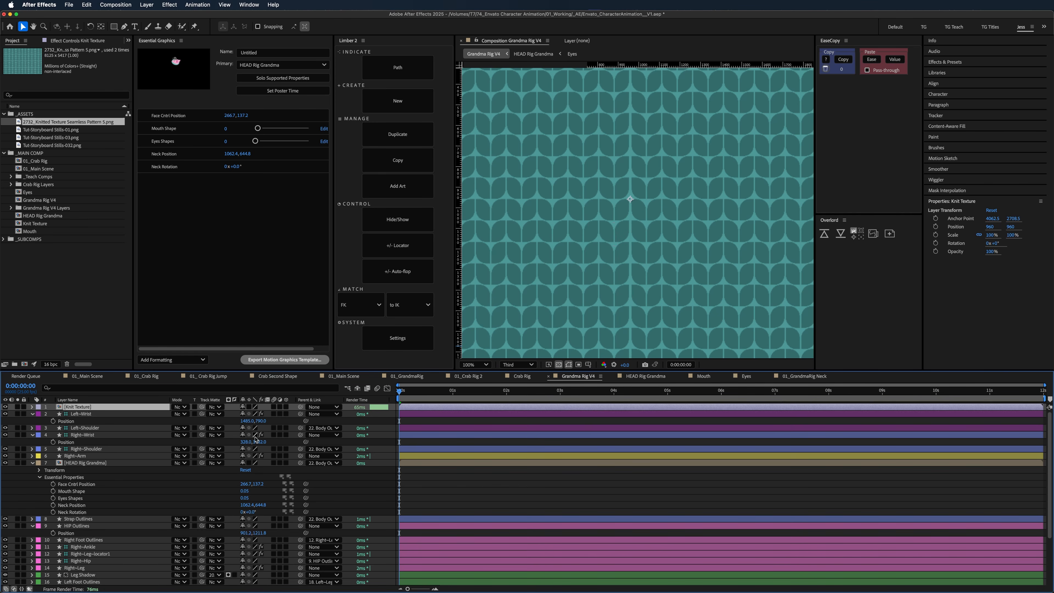
- Scale the Knit Texture layer to 14%
key(s)
drag(266, 414, 244, 428)
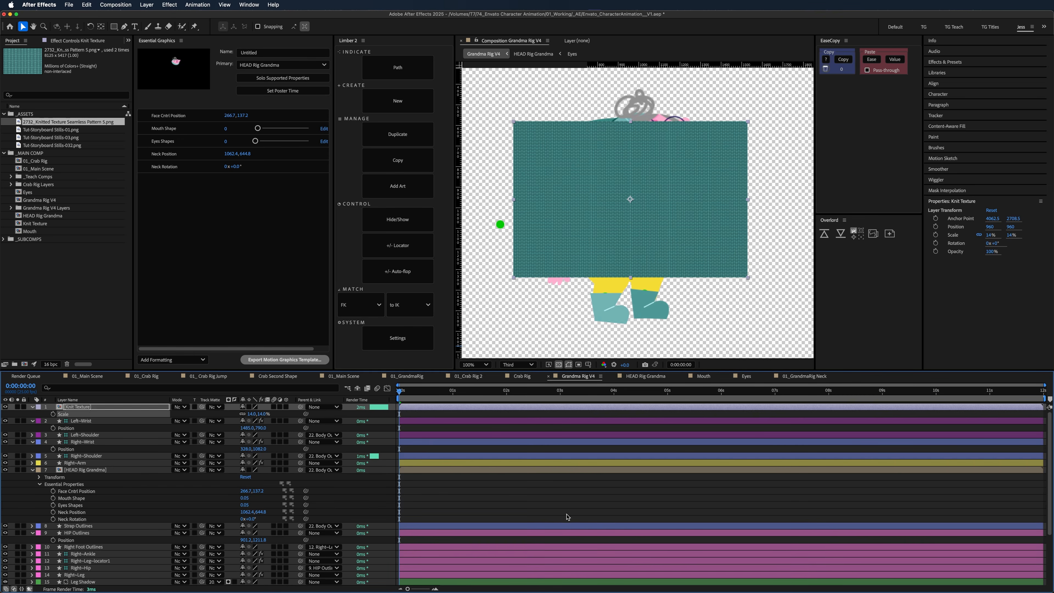
click(567, 515)
- Move the Knit Texture layer down the layer stack to directly below Body Outlines
click(139, 408)
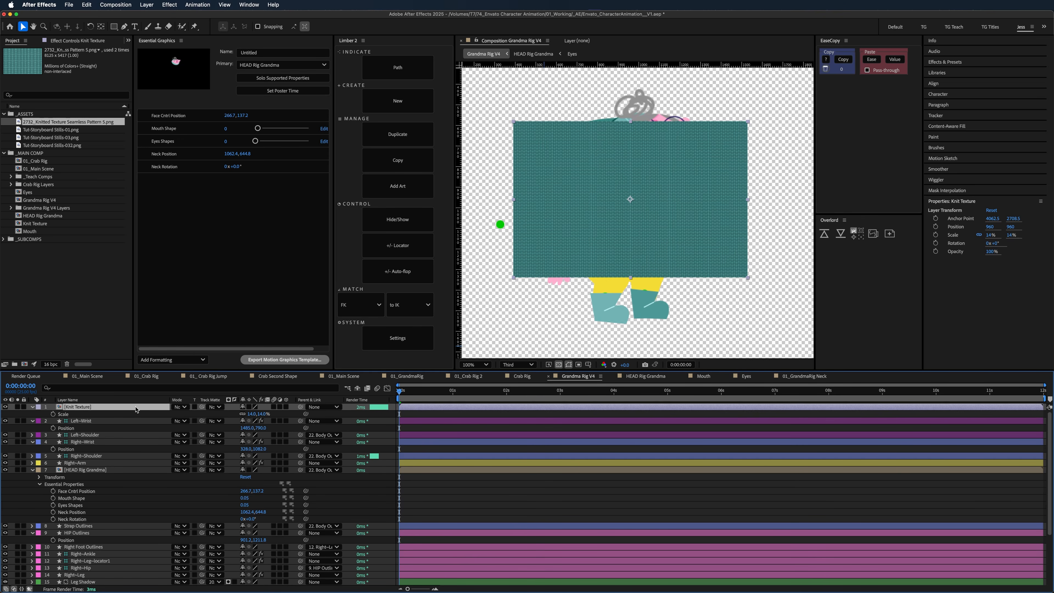
key(super+bracketleft)
key(super+bracketleft)
key(super+bracketleft)
key(super+bracketleft)
key(super+bracketleft)
key(super+bracketleft)
key(super+bracketleft)
key(super+bracketleft)
key(super+bracketleft)
key(super+bracketleft)
key(super+bracketleft)
key(super+bracketleft)
key(super+bracketleft)
key(super+bracketleft)
key(super+bracketleft)
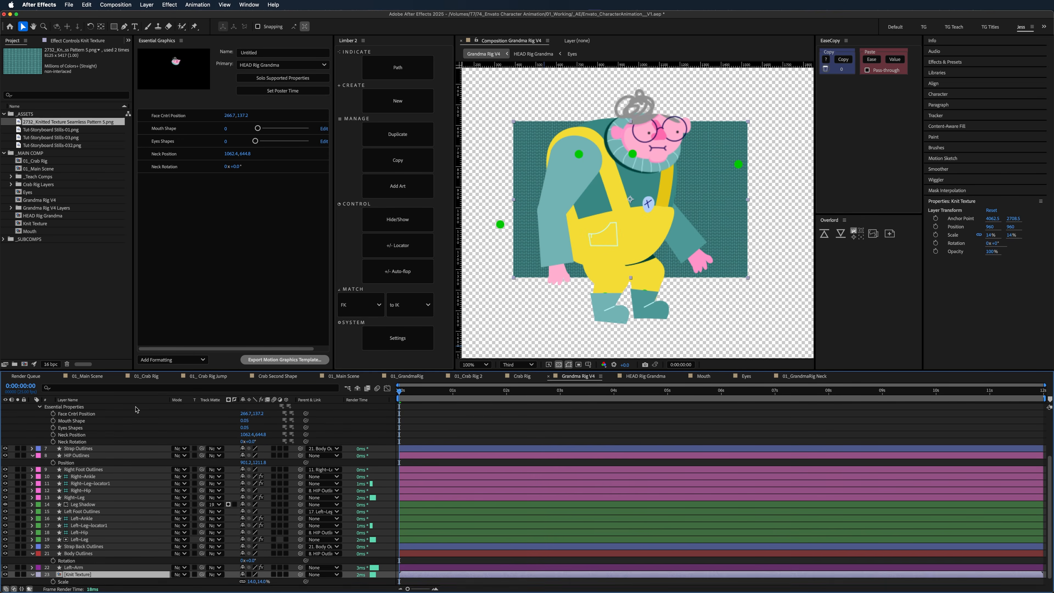
key(super+bracketleft)
key(super+bracketleft)
key(super+bracketleft)
key(super+bracketleft)
key(super+bracketleft)
key(super+bracketleft)
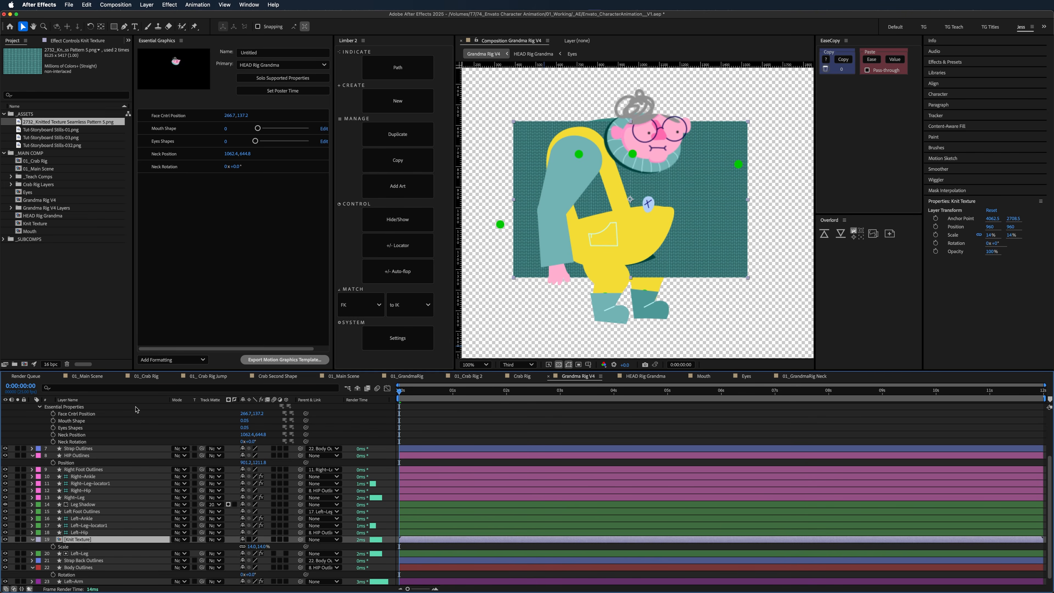
- Set Body Outlines as the track matte of the Knit Texture layer
scroll(143, 402, down, 1)
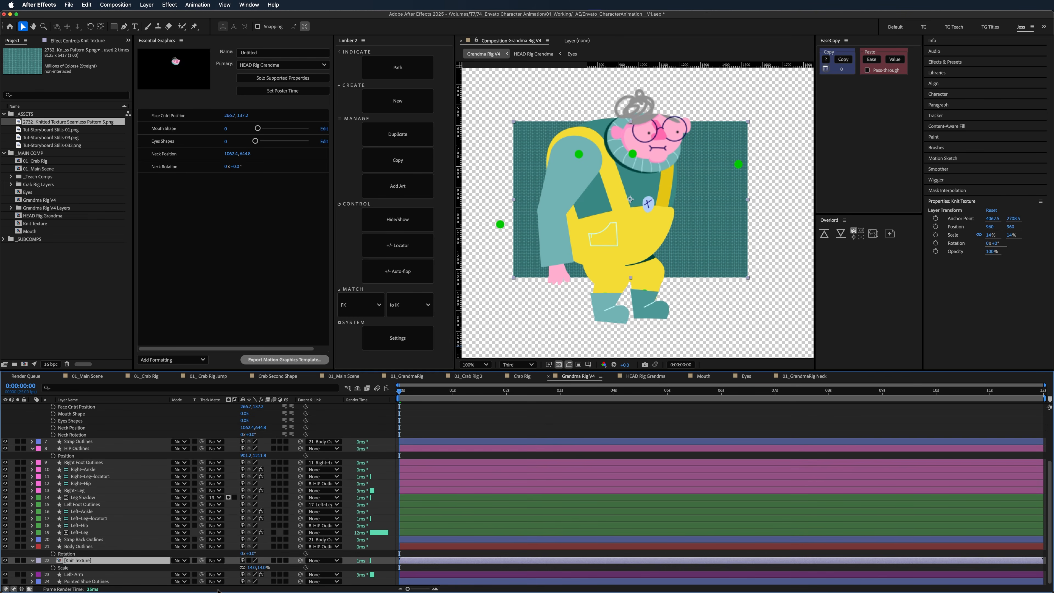
drag(202, 560, 137, 548)
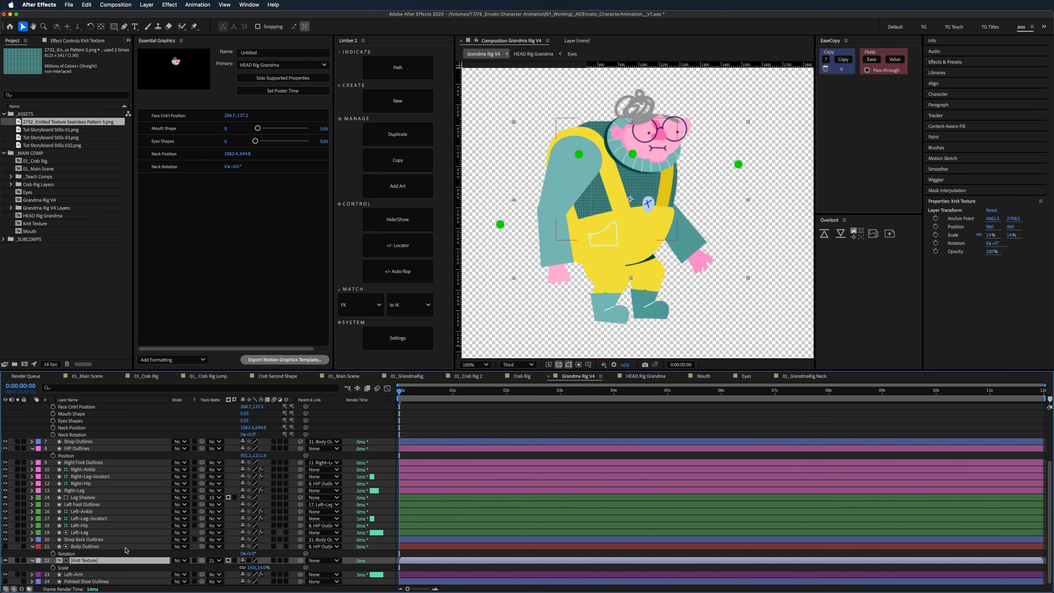
- Parent the Knit Texture layer to Body Outlines and set its scale to 15%
drag(302, 564, 133, 548)
click(131, 563)
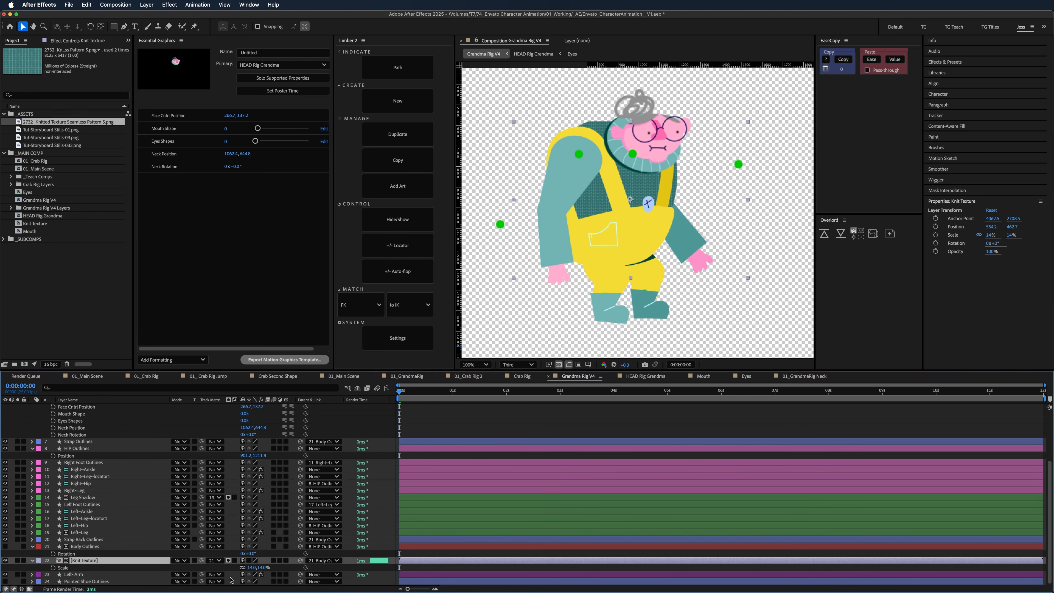
click(261, 567)
text(15)
key(Return)
- Shift the Knit Texture slightly up and to the left over the body and rotate it to -10°
drag(638, 194, 634, 183)
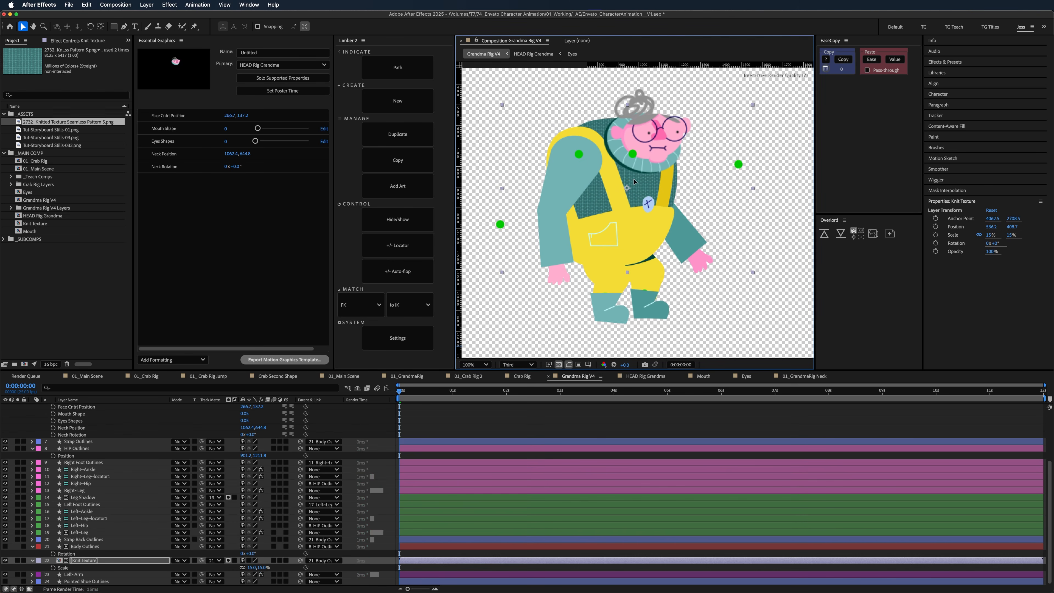
key(r)
drag(252, 568, 249, 568)
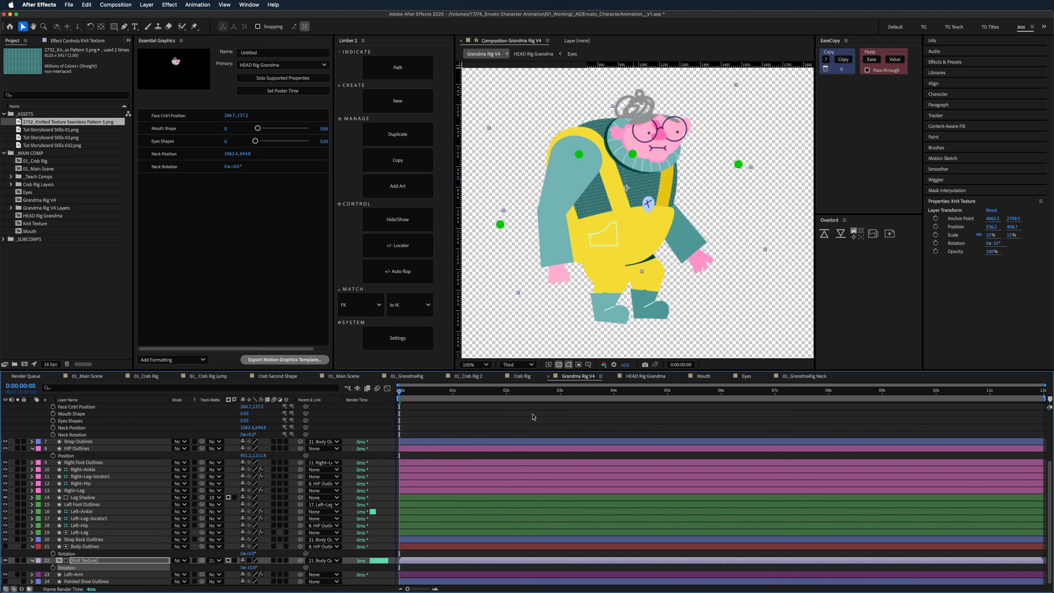
click(534, 417)
- Test the textured rig by rotating Body Outlines to about -7°, undoing that, and shifting the HIP Outlines position horizontally
click(85, 547)
drag(249, 554, 248, 554)
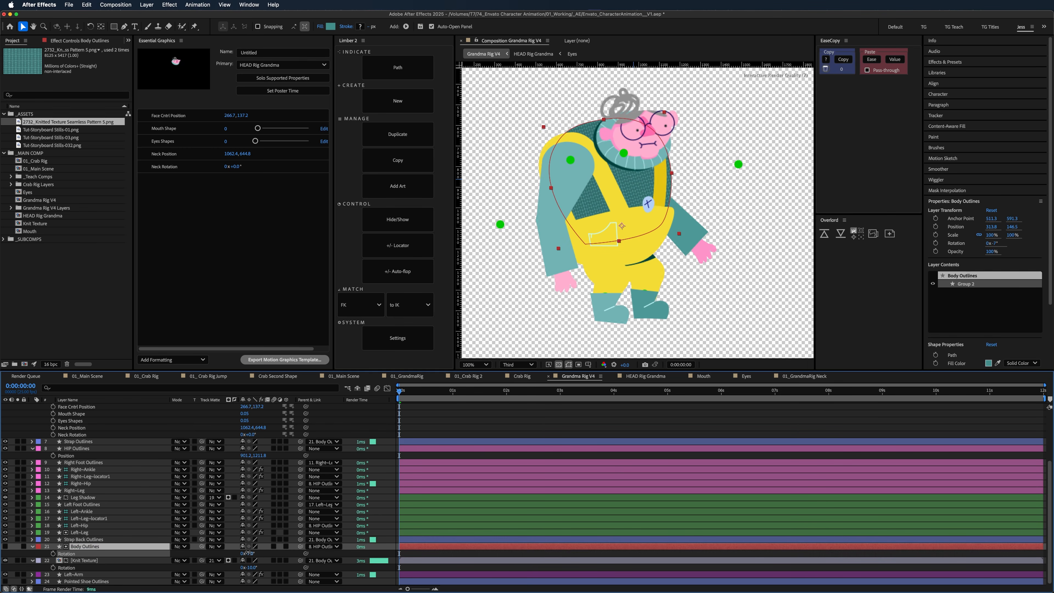
key(super+z)
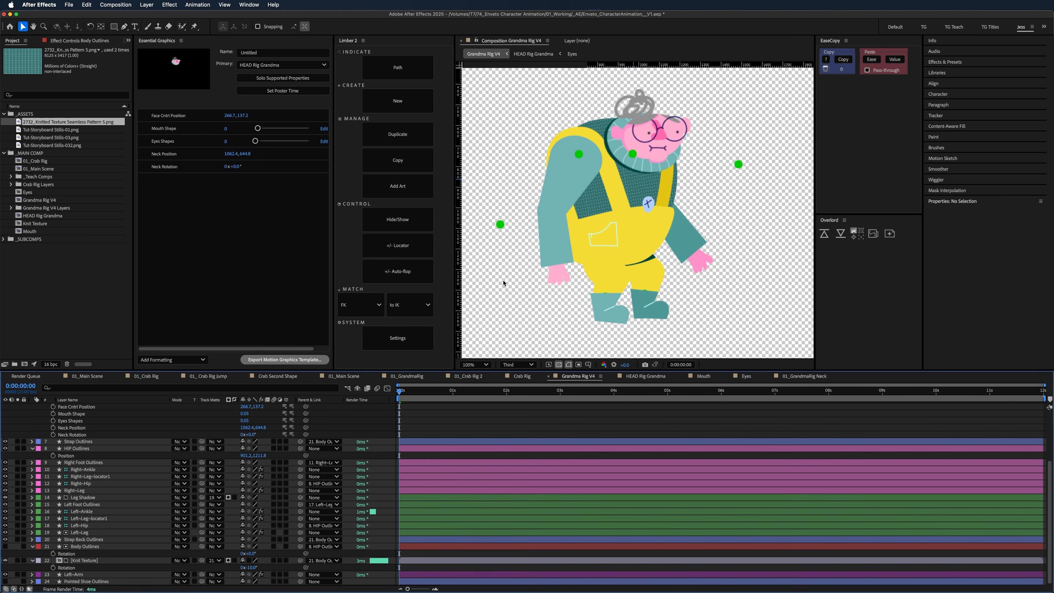
scroll(118, 536, up, 6)
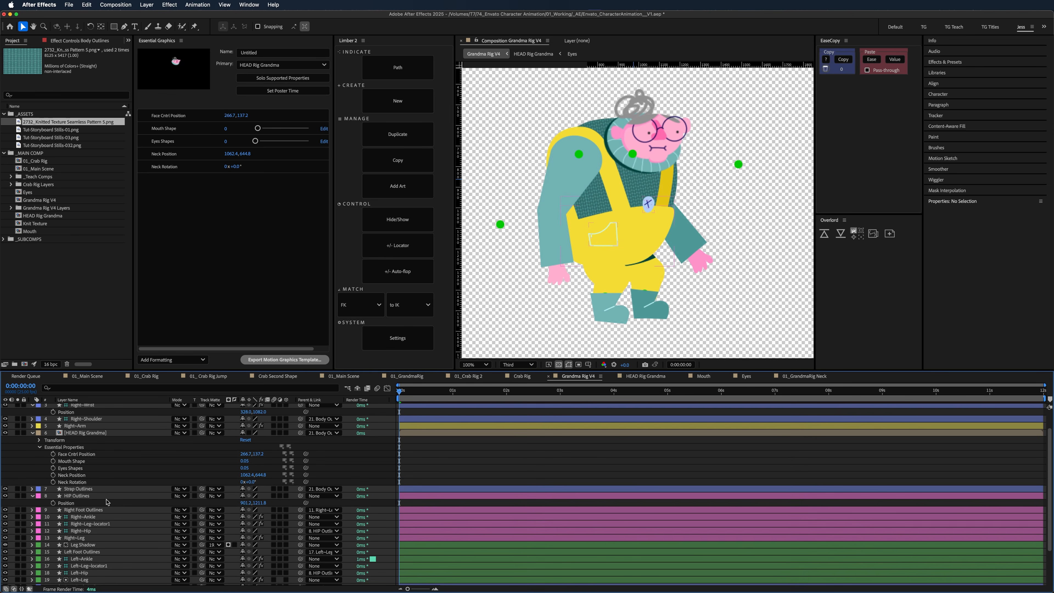
click(107, 497)
drag(264, 507, 286, 507)
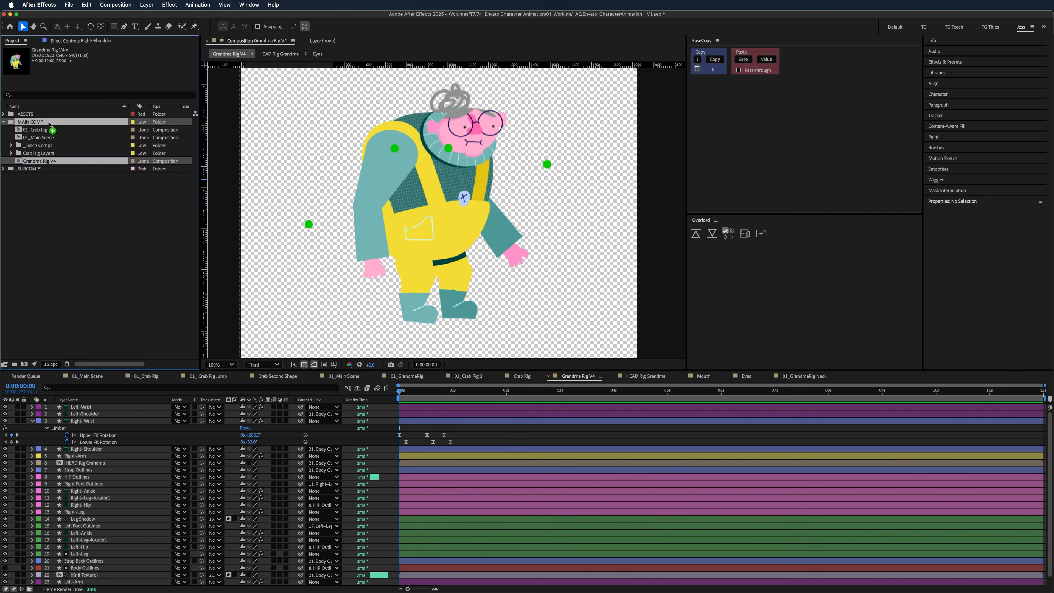
- Bring Grandma Rig V4 into 01_Main Scene, scale it to 59% and place it at about 848, 540
double_click(47, 139)
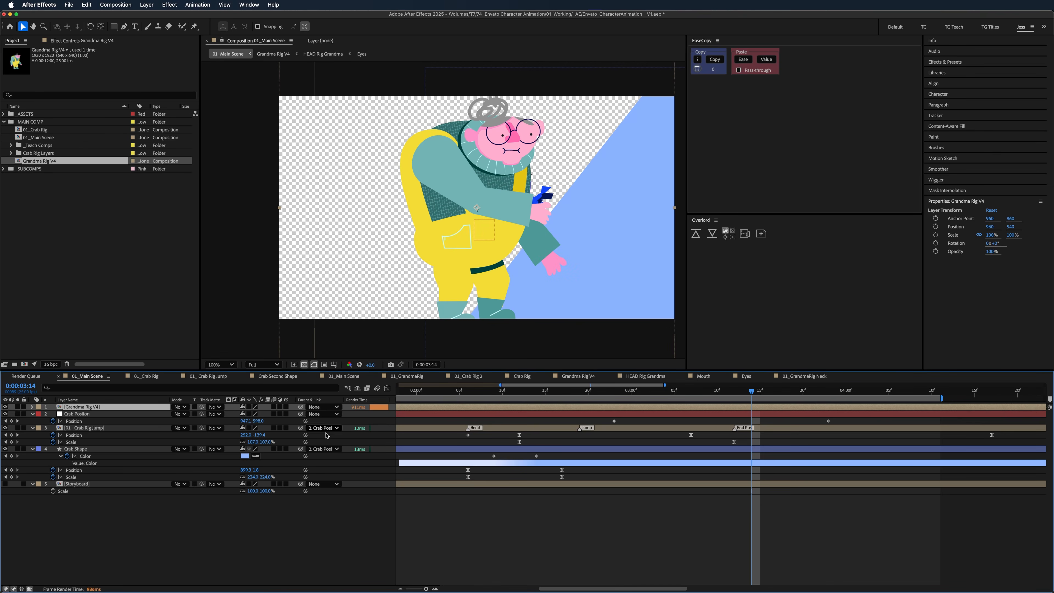
key(s)
drag(266, 414, 249, 414)
click(506, 516)
drag(468, 216, 446, 216)
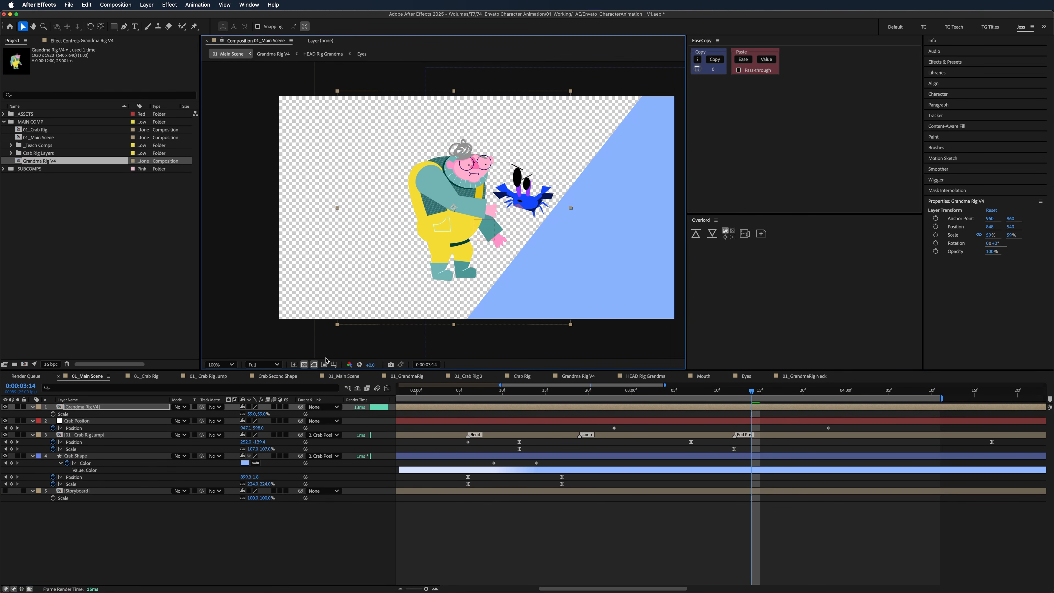
- Show the Storyboard layer, go to the first frame, and fit Grandma Rig V4 over the drawn grandma at 43% scale
click(5, 491)
key(Home)
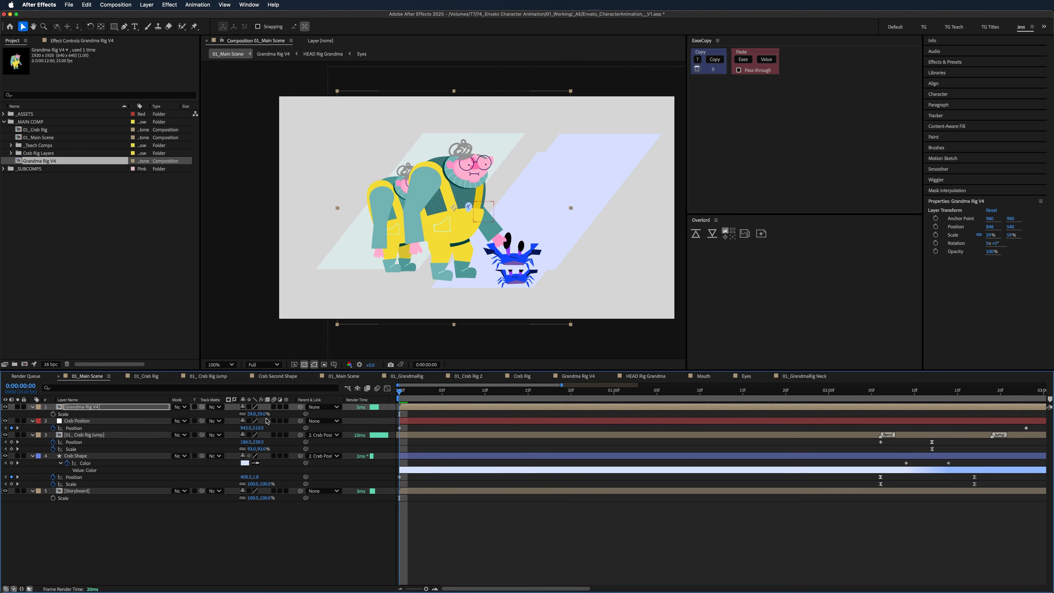
drag(261, 414, 256, 414)
drag(476, 197, 424, 205)
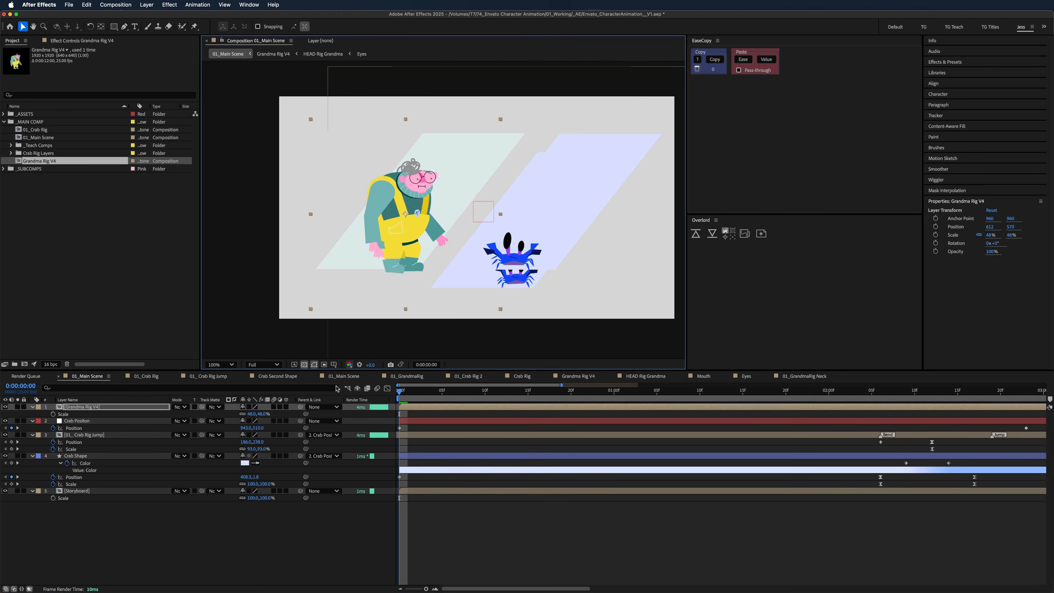
drag(265, 419, 263, 419)
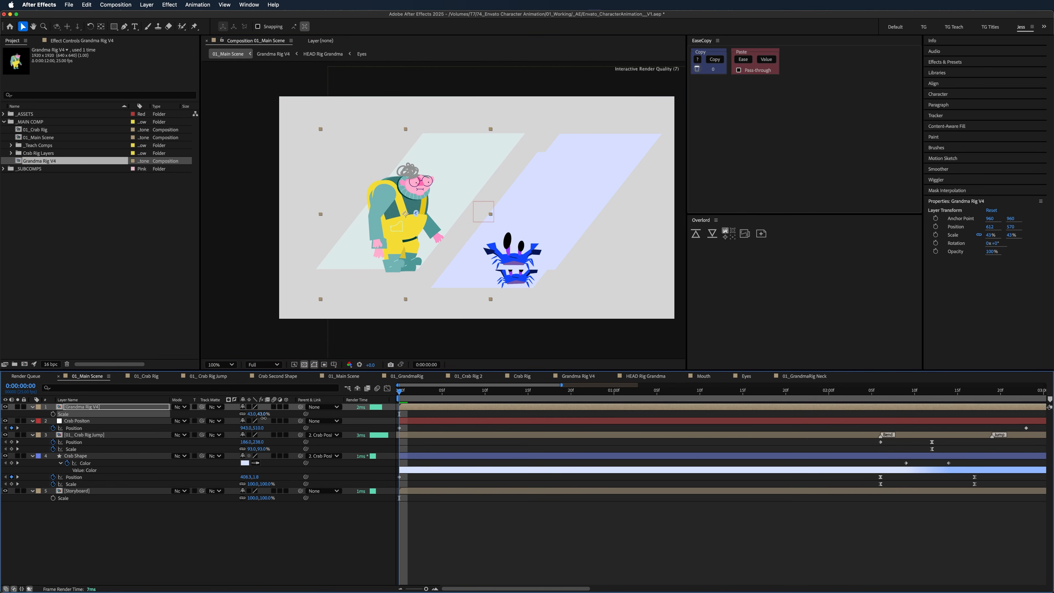
drag(392, 217, 388, 222)
- Try 50% and settle on 45% for the Grandma Rig V4 scale, aligning her with the storyboard at about 588, 582
click(266, 414)
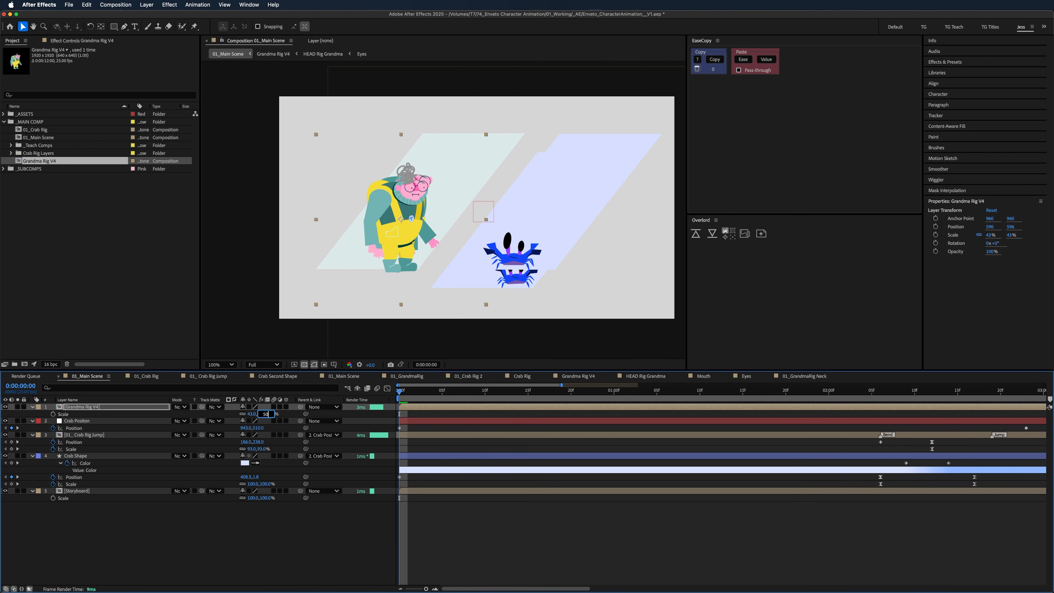
text(50)
key(Return)
click(265, 414)
text(45)
key(Return)
drag(401, 208, 400, 205)
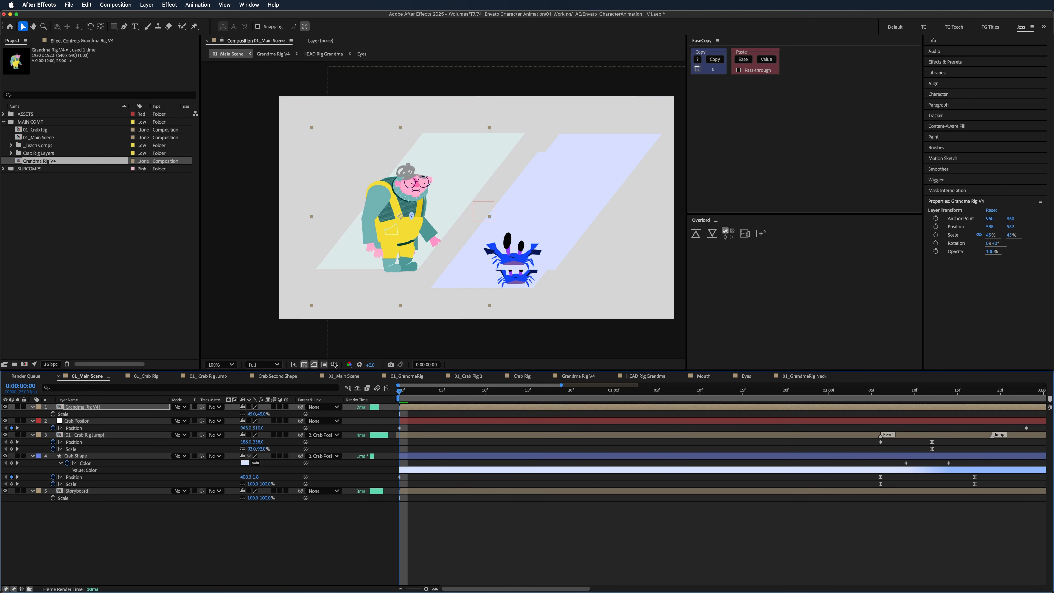
click(785, 545)
- At 0:00:02:06, turn on Position and Scale keyframing for the Grandma Rig V4 layer
drag(621, 392, 878, 426)
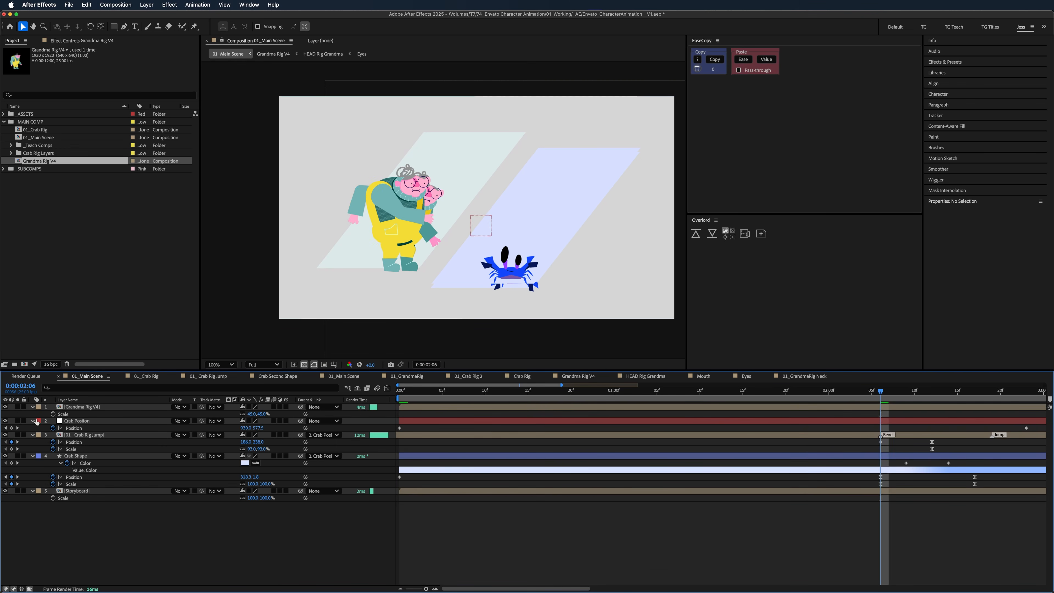
drag(624, 506, 483, 507)
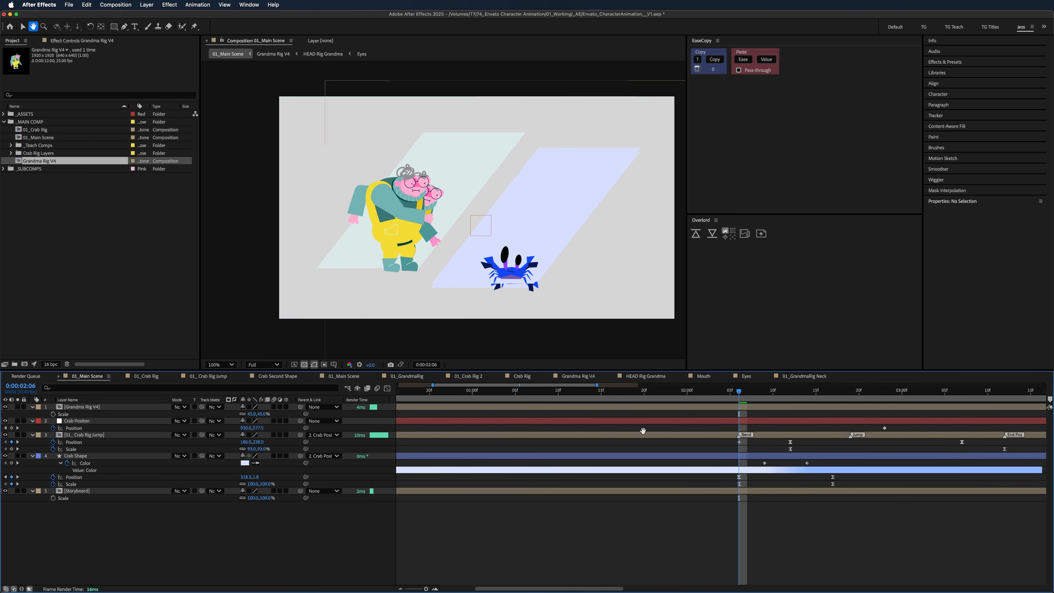
click(687, 410)
key(shift+p)
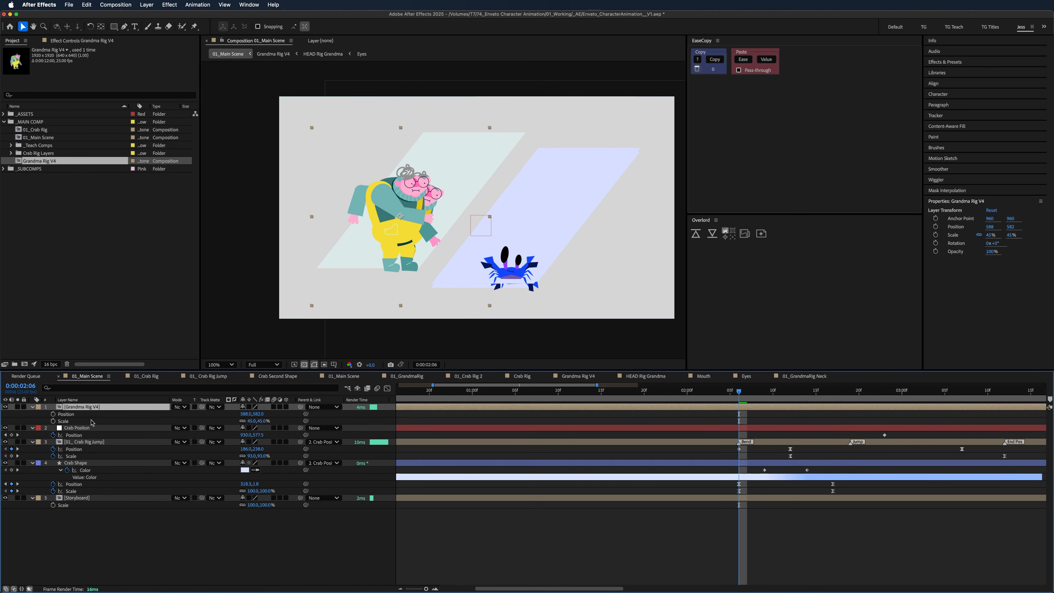
click(53, 414)
click(53, 421)
click(553, 538)
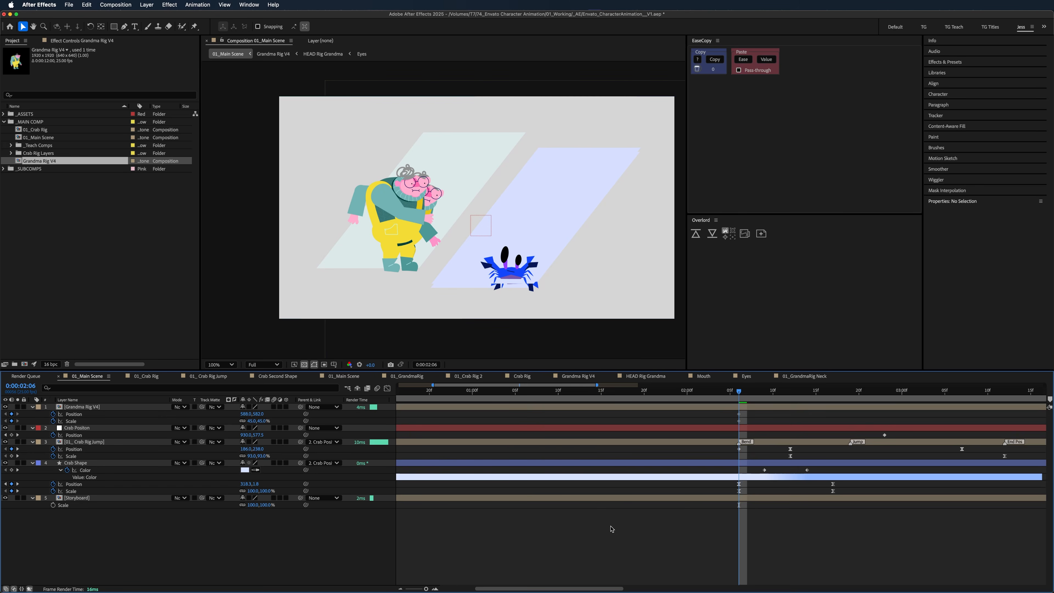
- At 0:00:03:07, keyframe Grandma Rig V4 at 60% scale and position 514, 514 to match the storyboard
key(minus)
key(minus)
key(minus)
key(space)
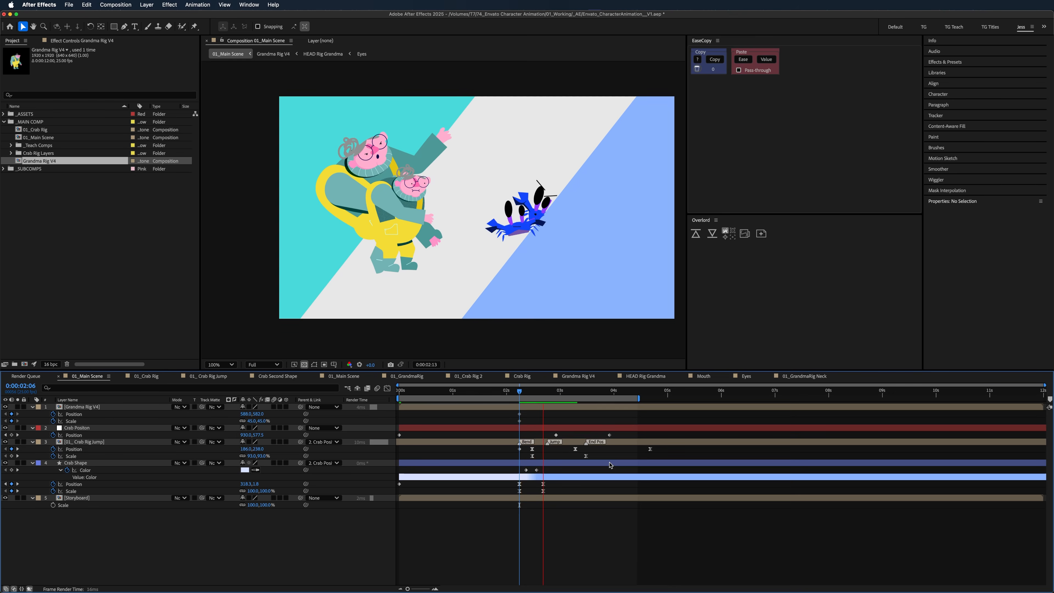
drag(557, 394, 575, 395)
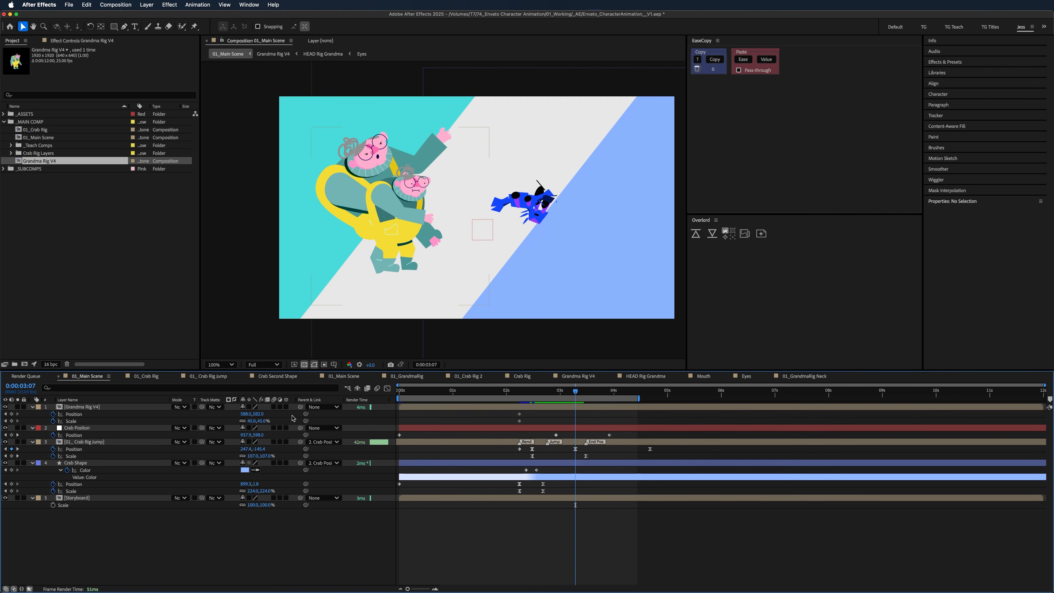
drag(262, 422, 270, 421)
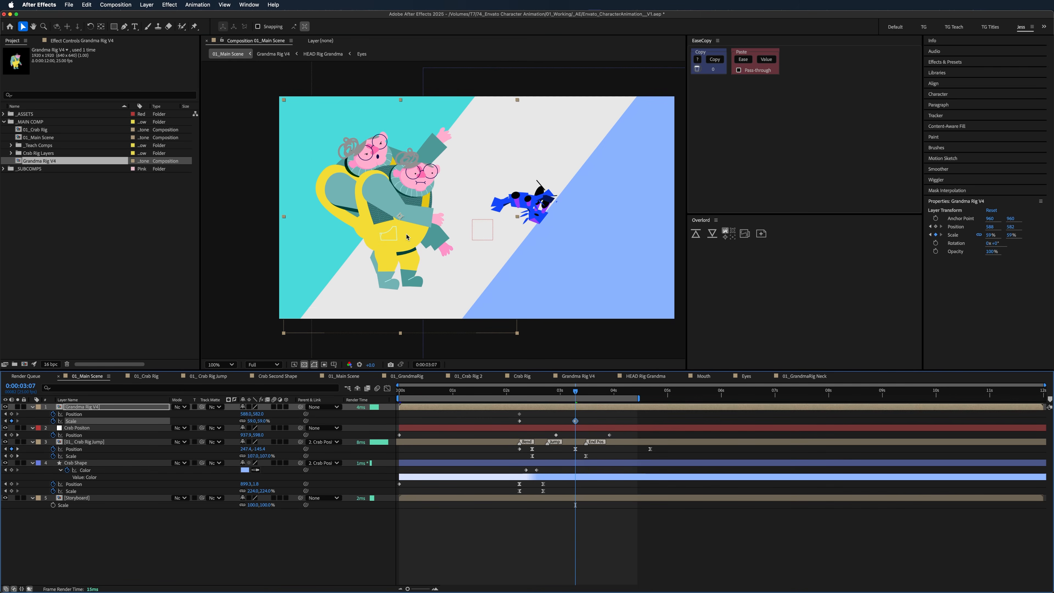
drag(391, 224, 374, 210)
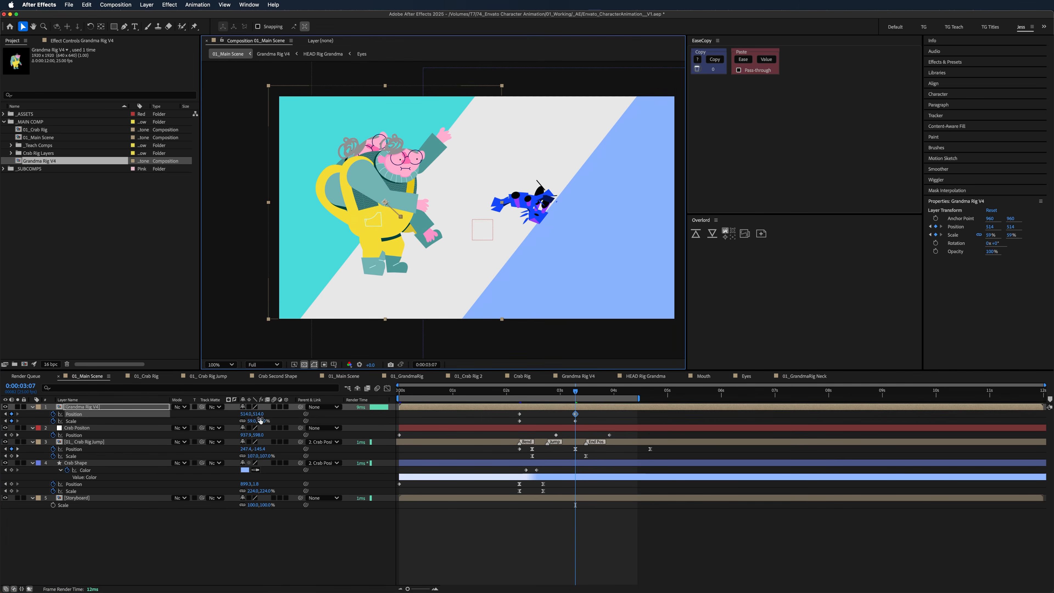
drag(261, 422, 262, 421)
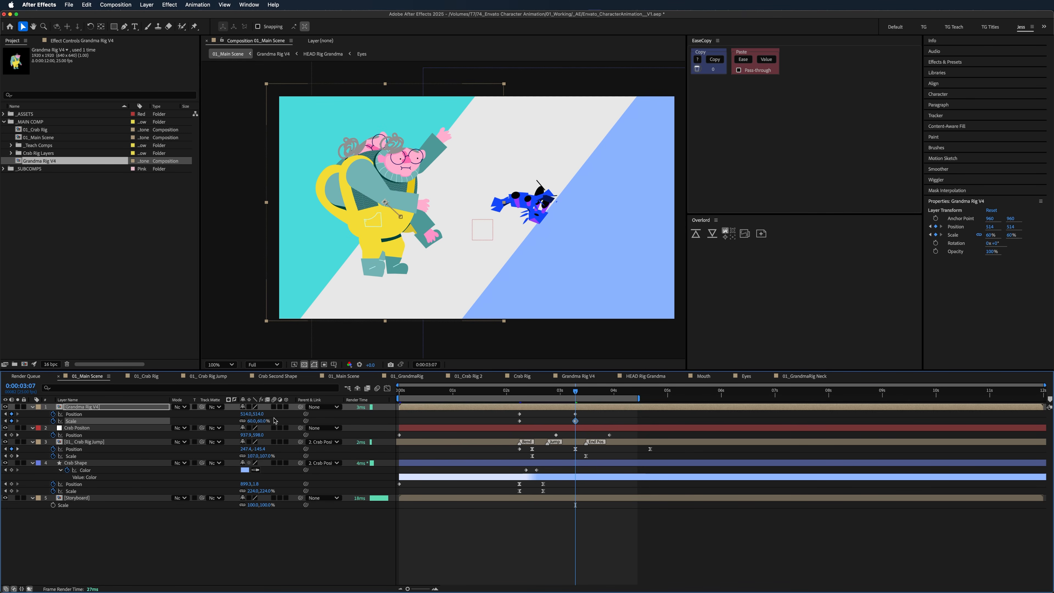
click(448, 331)
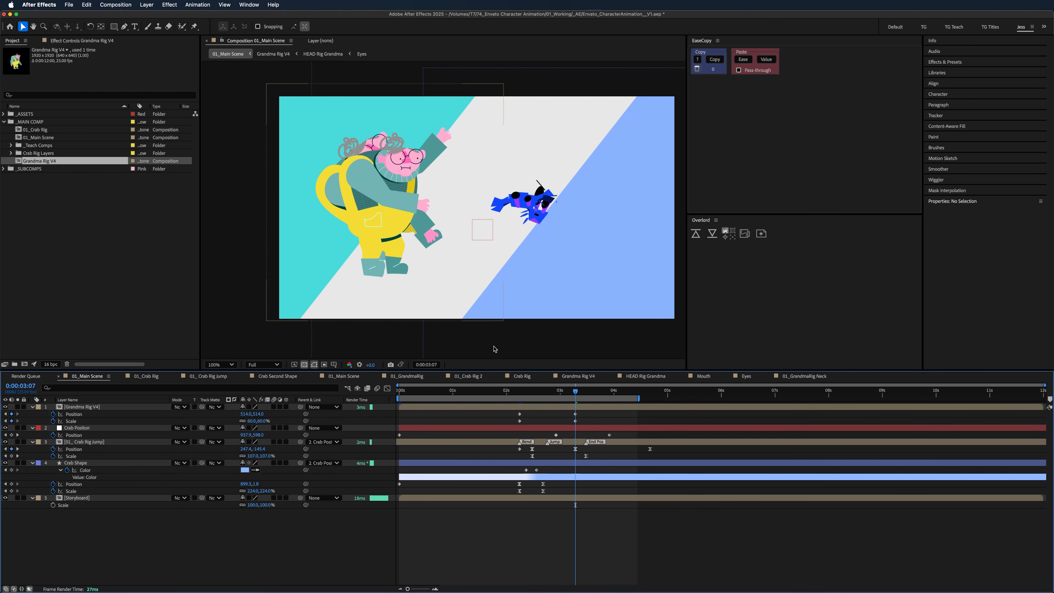
- Move Grandma Rig V4's first Position and Scale keyframes to 0:00:02:12 and hide the Storyboard layer
drag(575, 391, 533, 395)
key(F2)
key(space)
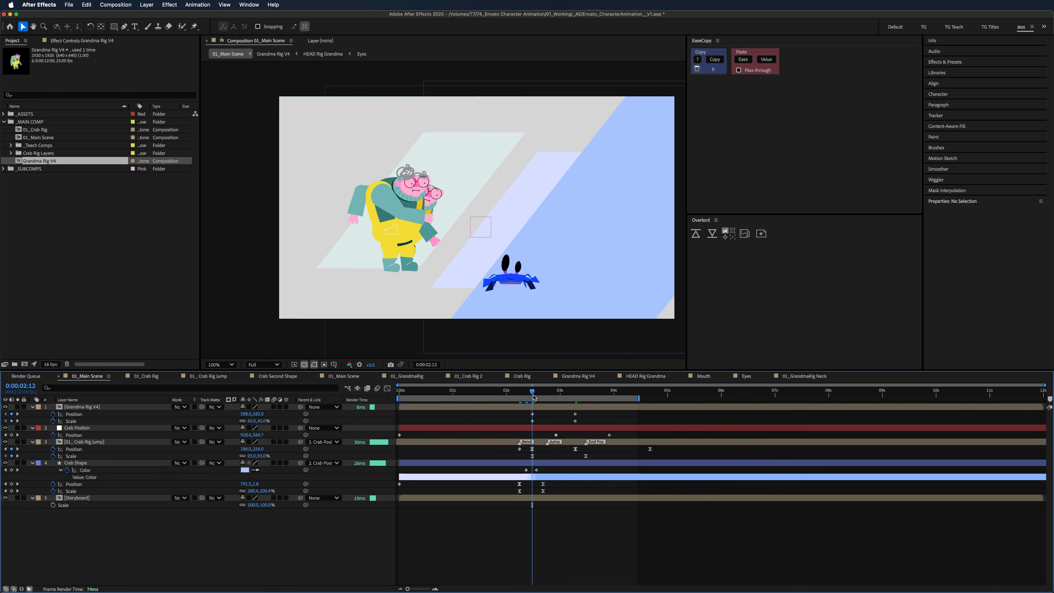
click(519, 410)
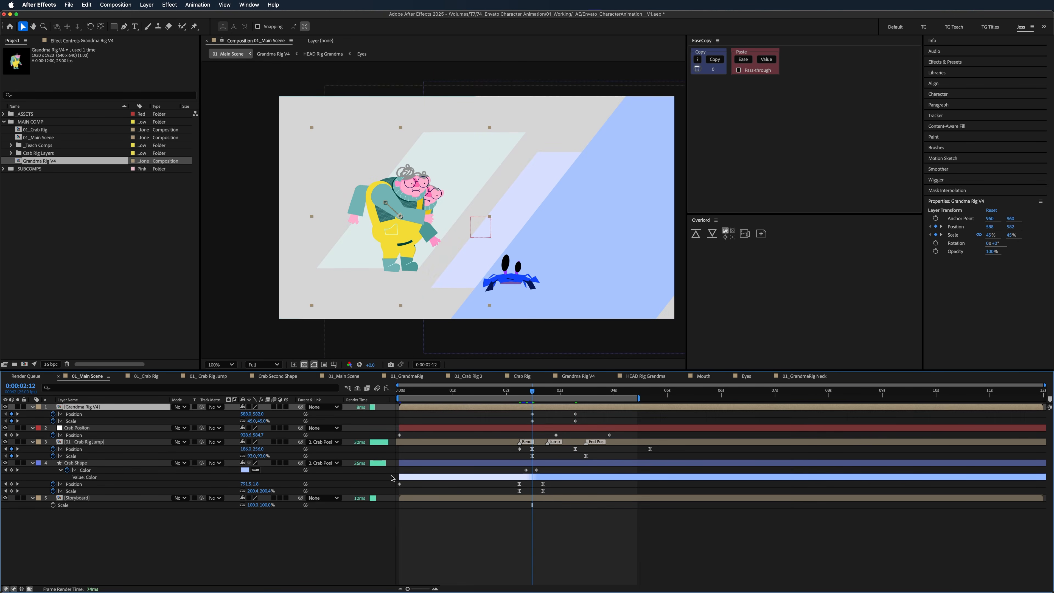
click(5, 498)
click(200, 552)
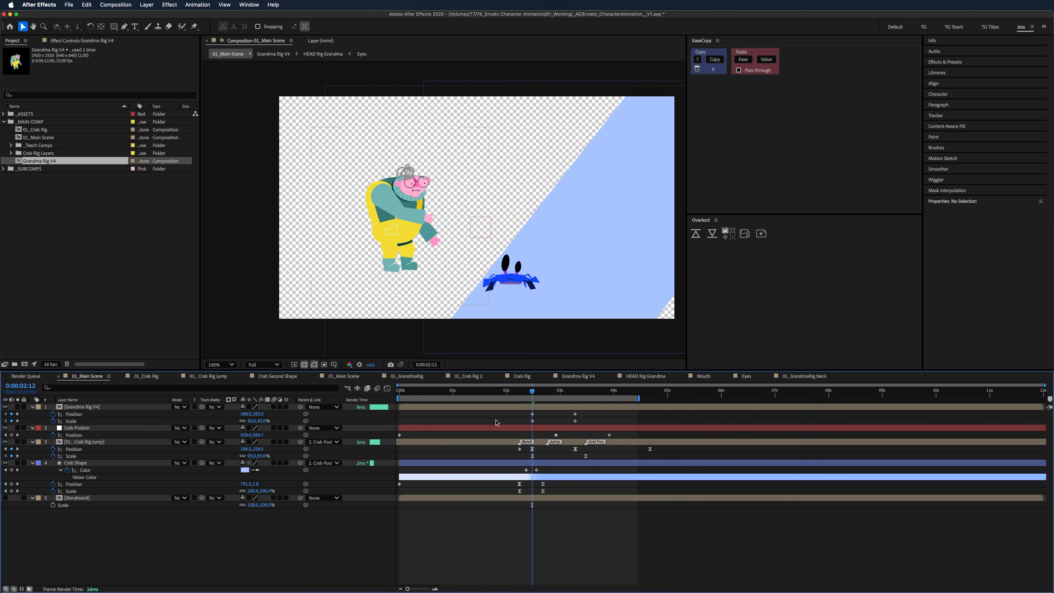
- Lock the 01_Main Scene viewer, open Grandma Rig V4 in a second viewer beside it, and widen that viewer
click(222, 40)
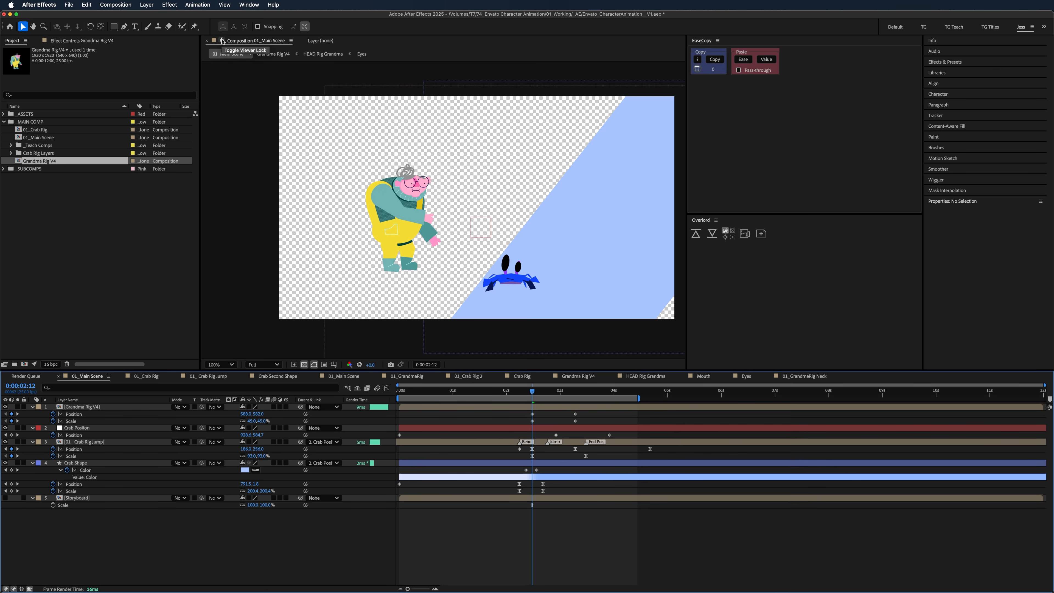
click(273, 54)
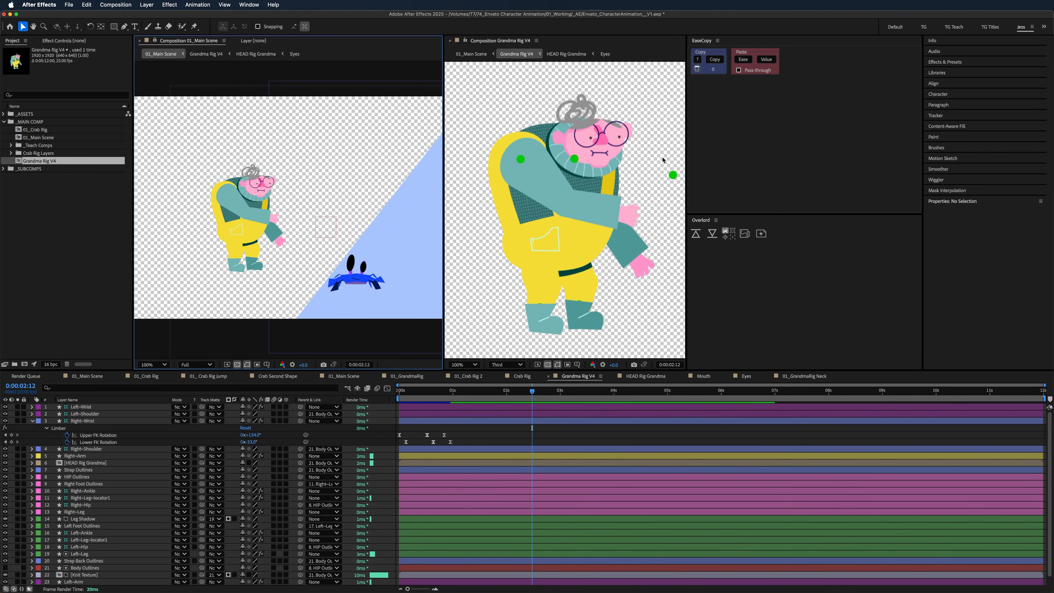
drag(687, 125, 888, 149)
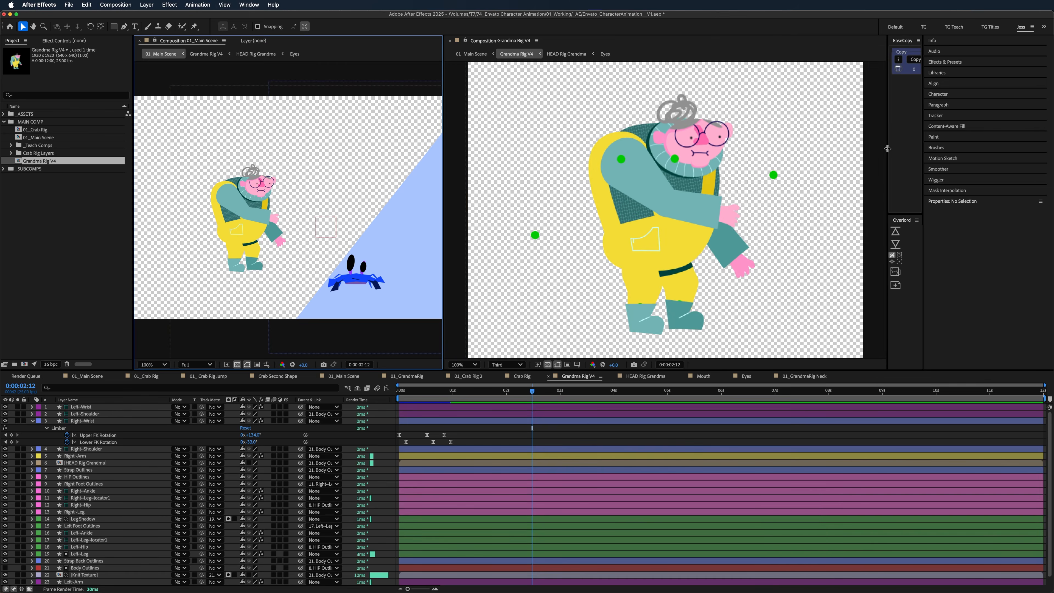
- Review the Right-Wrist Upper and Lower FK Rotation animation over the first second of Grandma Rig V4
click(520, 434)
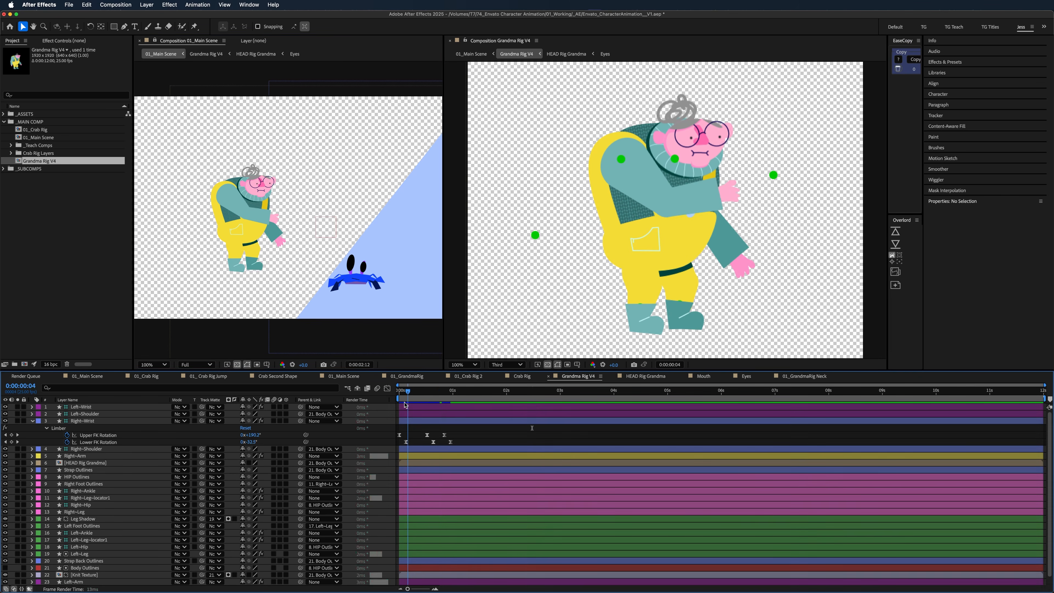
key(Home)
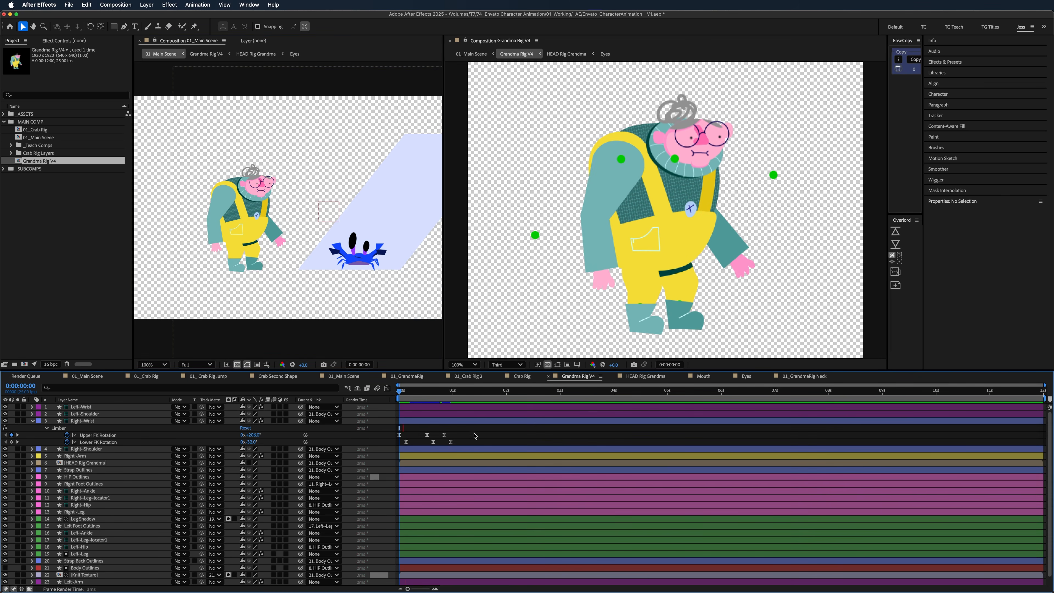
key(space)
drag(409, 392, 449, 397)
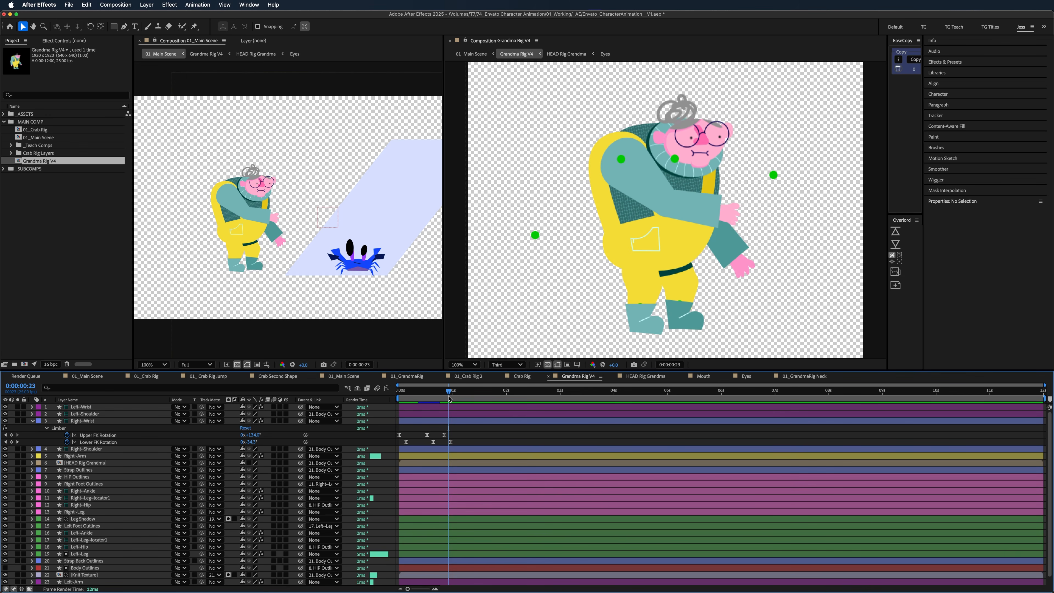
click(445, 435)
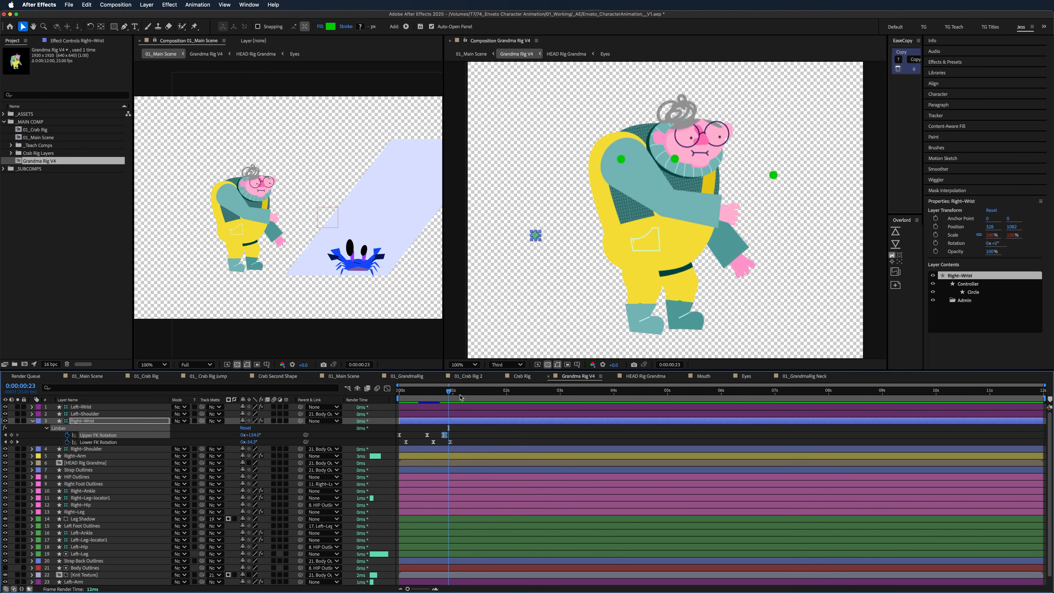
click(467, 429)
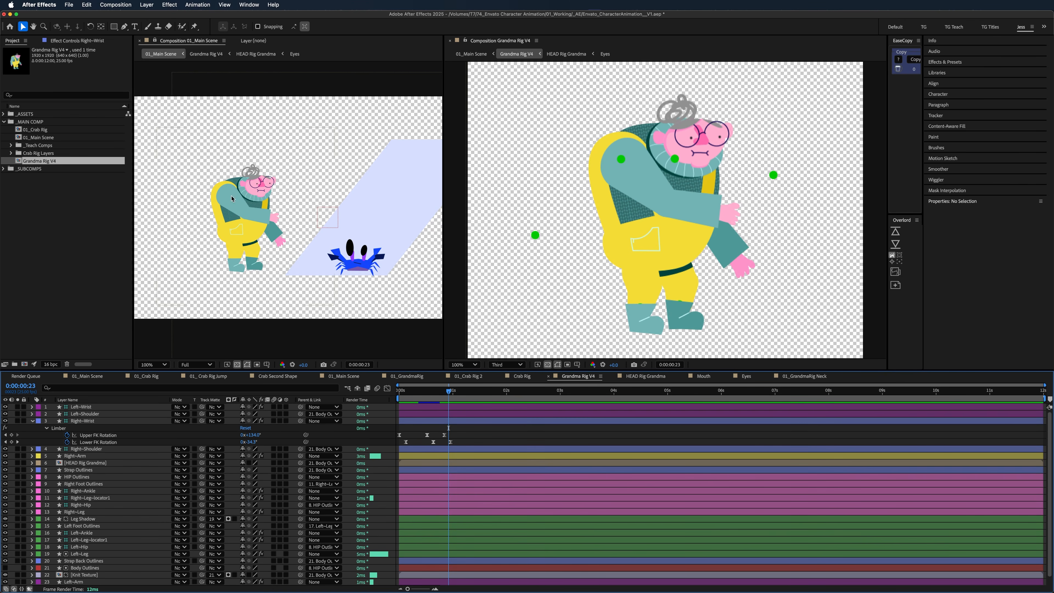
- Duplicate the Grandma Rig V4 composition to keep a clean copy, and rename the original Grandma Rig Fight Scene
click(56, 162)
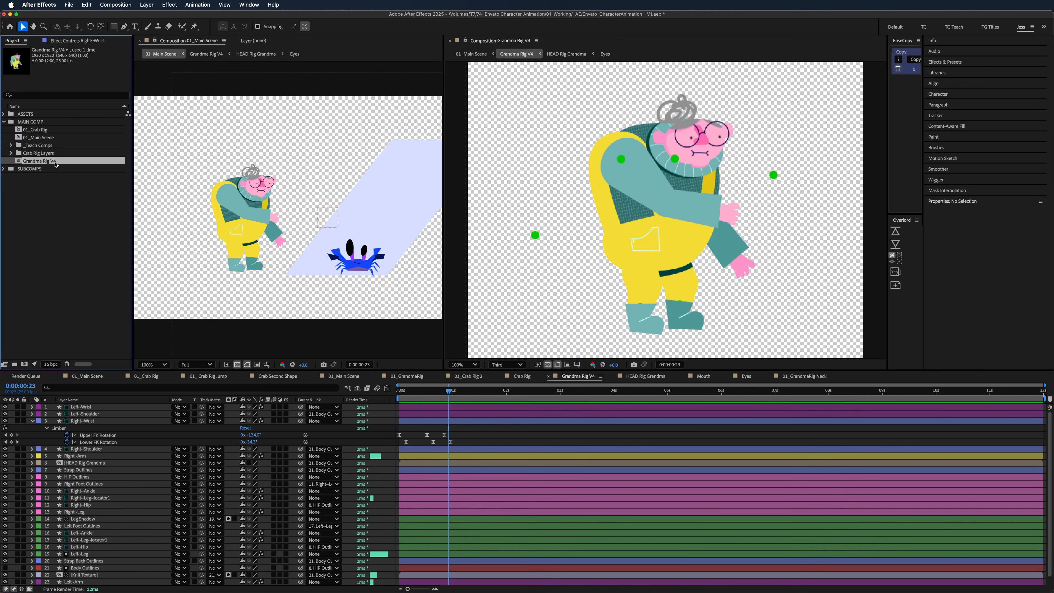
key(super+d)
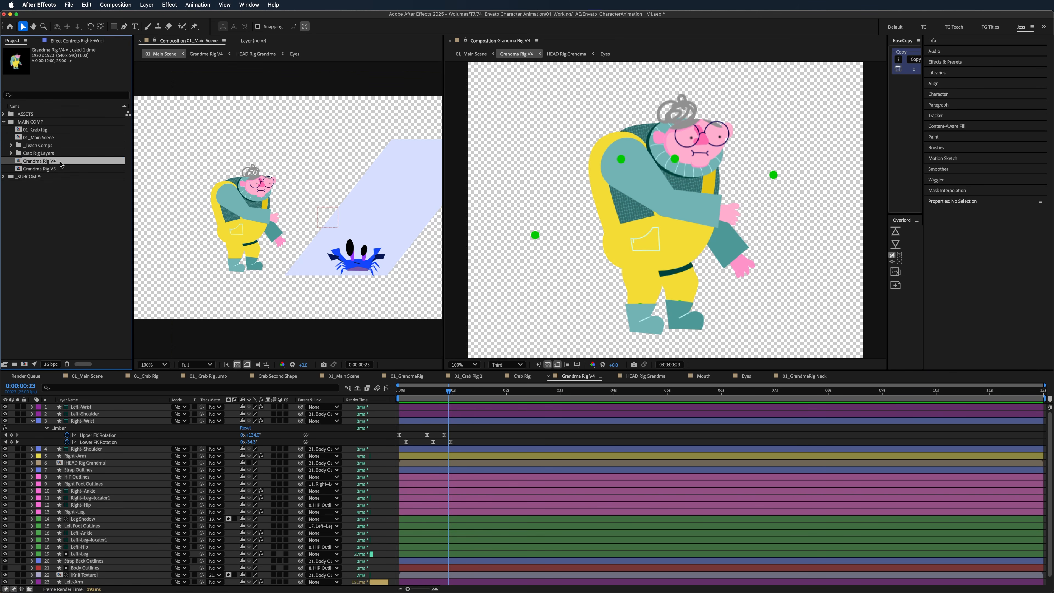
key(Return)
key(BackSpace)
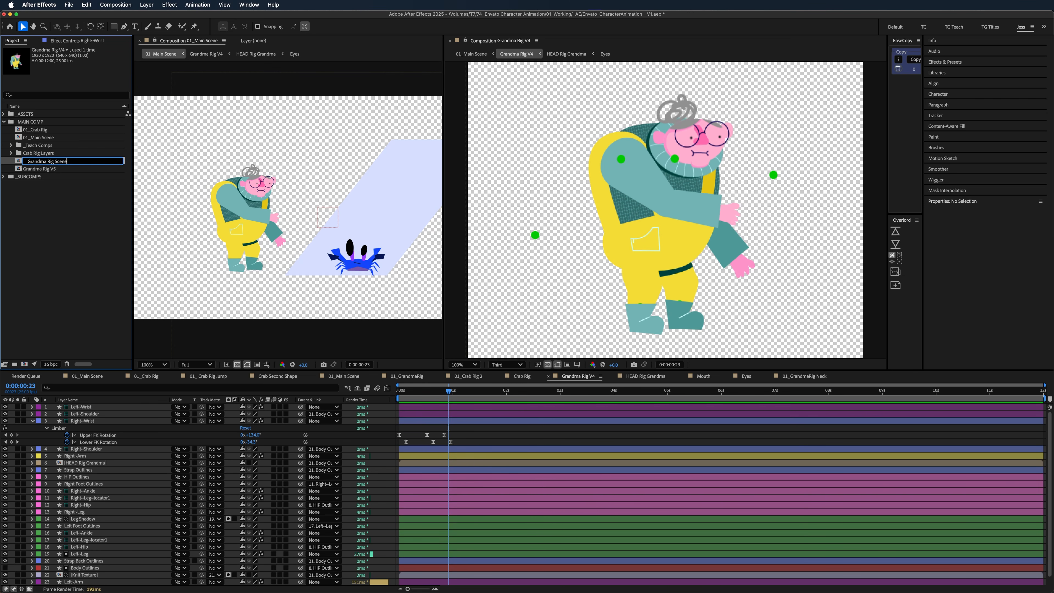
click(88, 275)
click(71, 168)
click(71, 162)
key(Return)
key(Right)
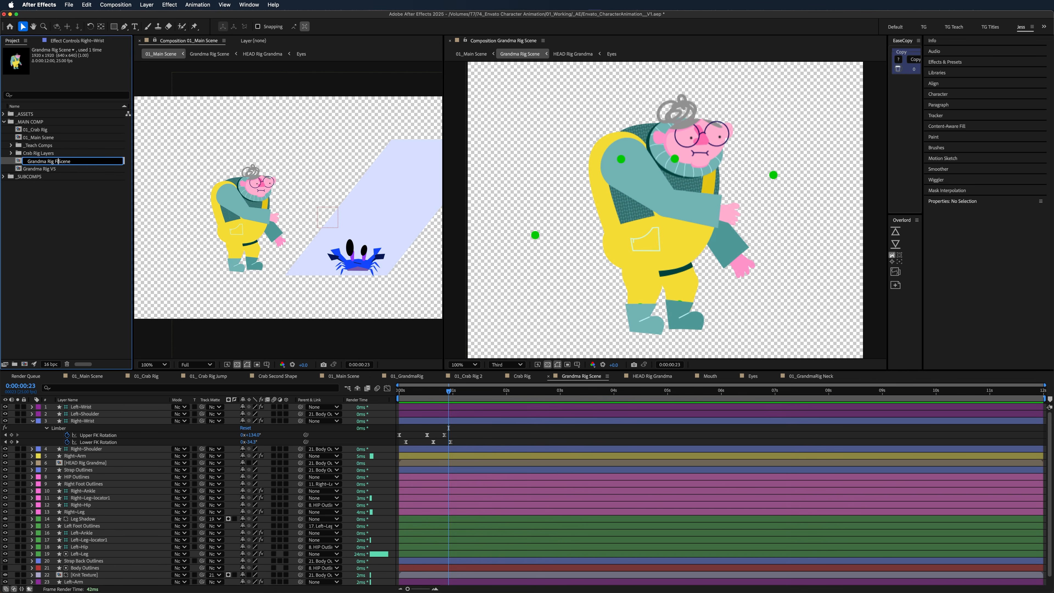
text(Fight)
key(Return)
key(Down)
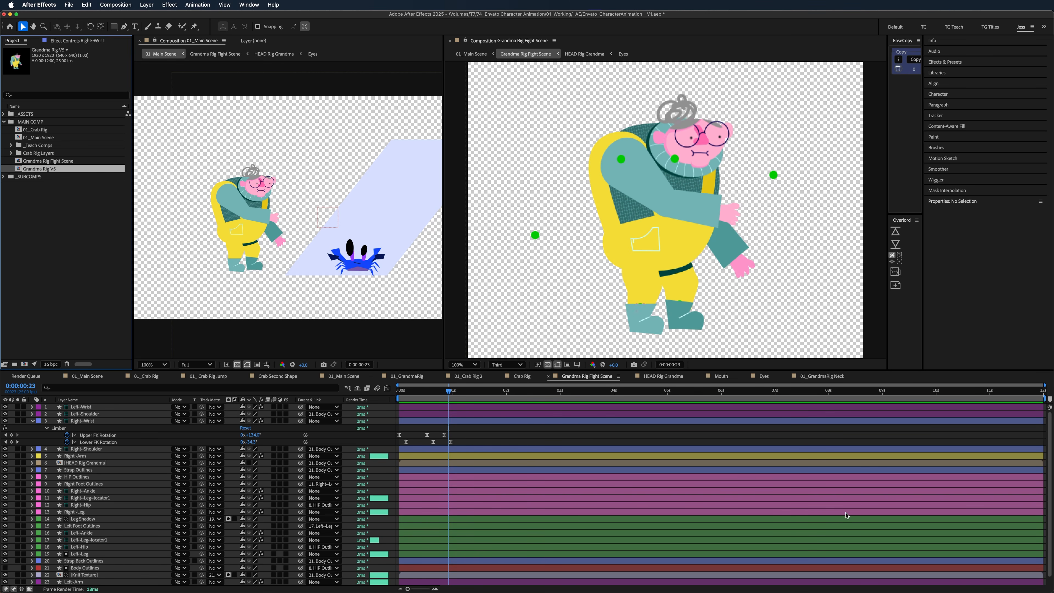
- Show the Storyboard layer in 01_Main Scene, go to 0:00:02:06, and reopen Grandma Rig Fight Scene beside it
double_click(118, 170)
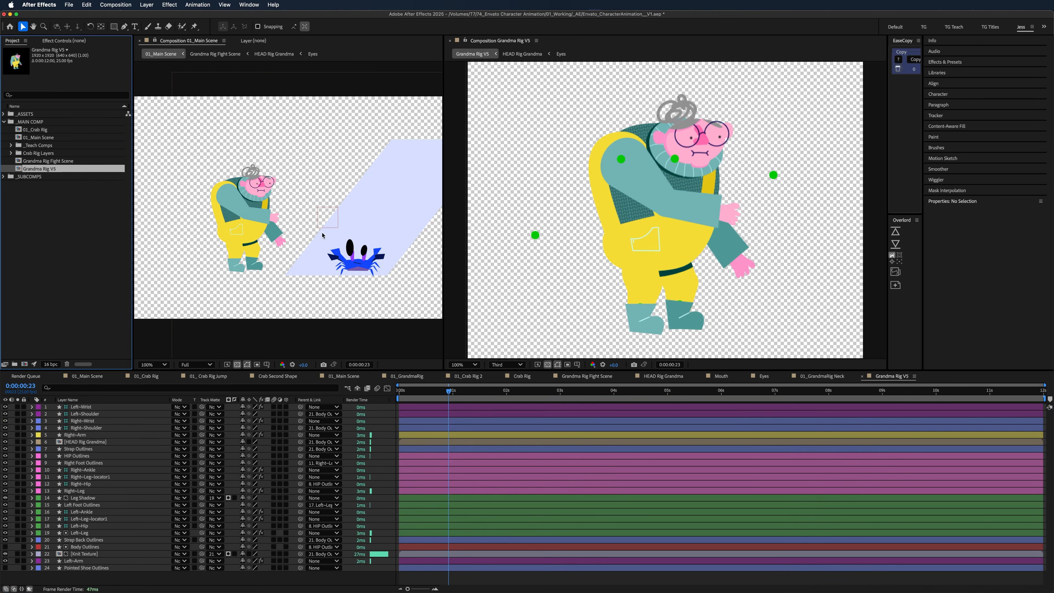
double_click(71, 161)
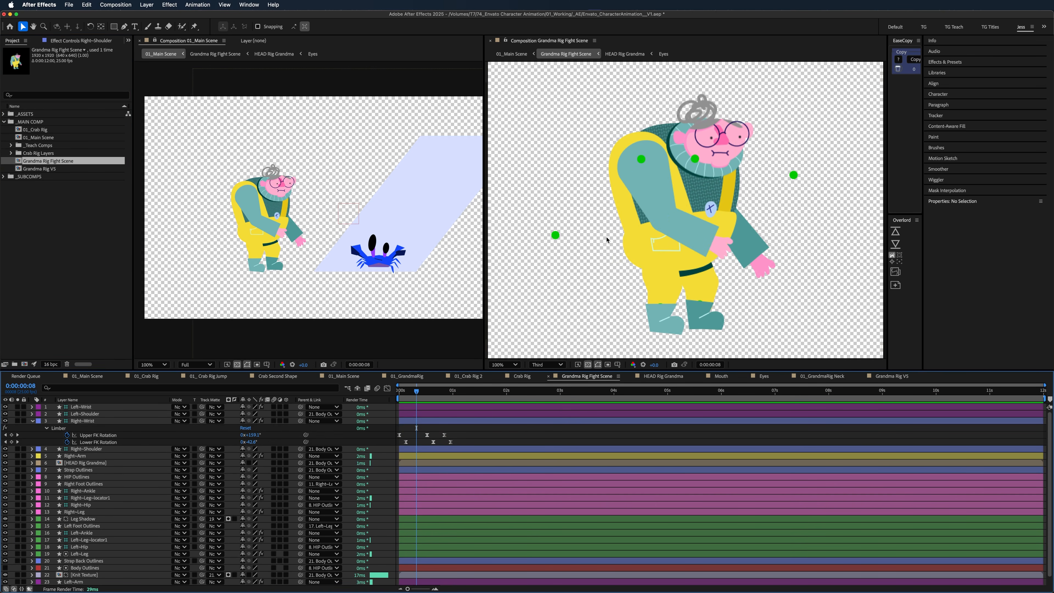
click(519, 55)
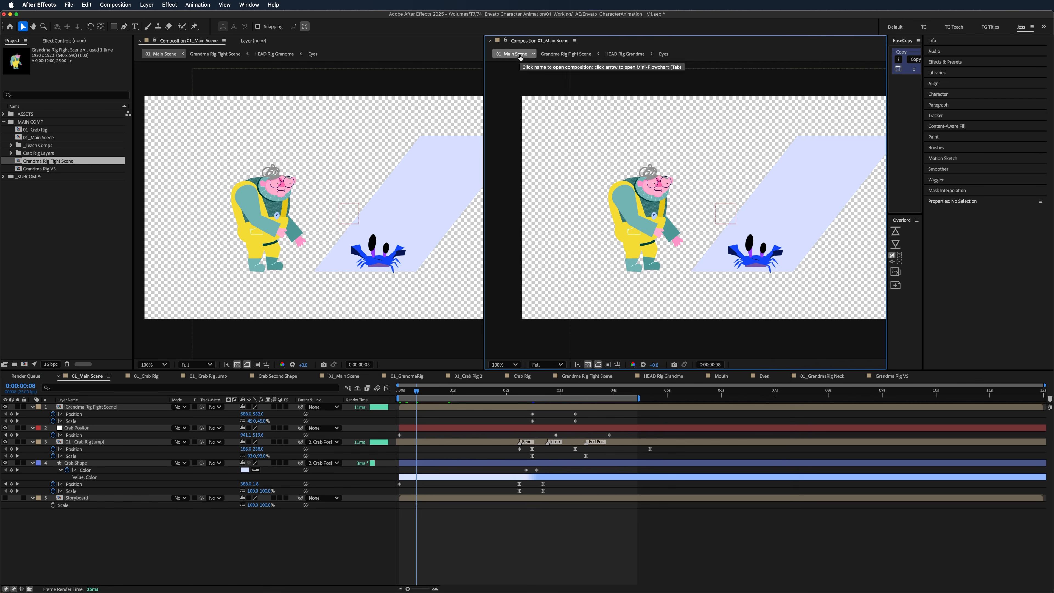
click(5, 497)
click(469, 390)
drag(470, 390, 518, 536)
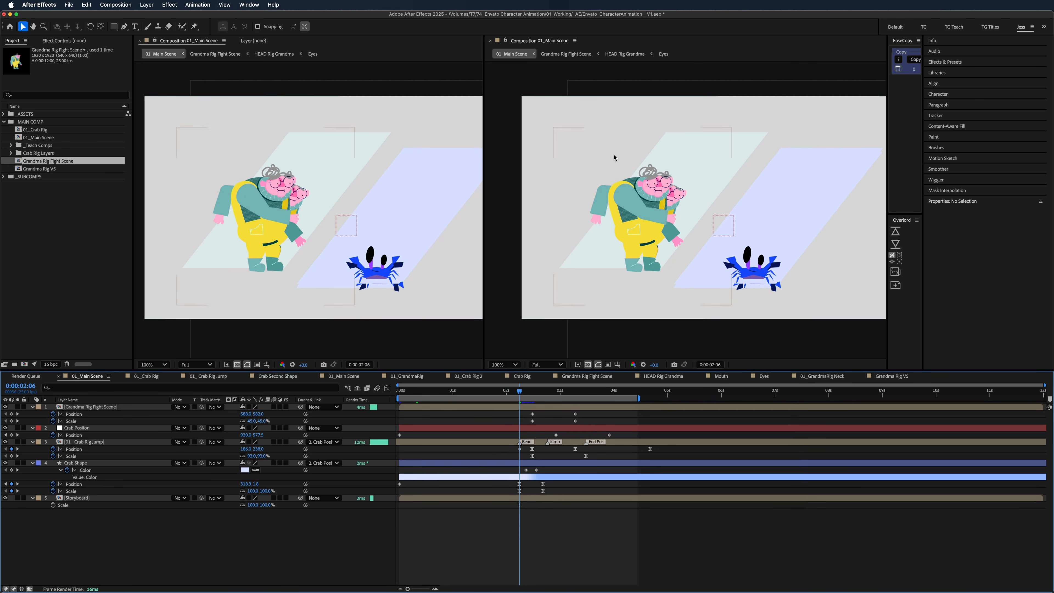
click(566, 54)
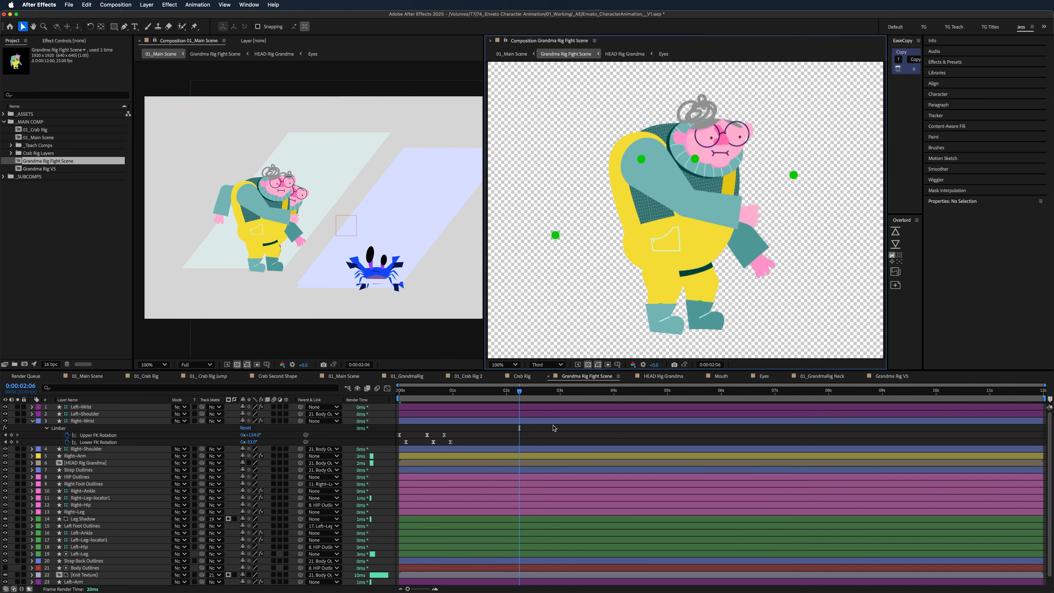
- Reveal Body Outlines' Rotation, HIP Outlines' Position and Rotation, and Left-Wrist's Position in Grandma Rig Fight Scene
scroll(194, 491, down, 1)
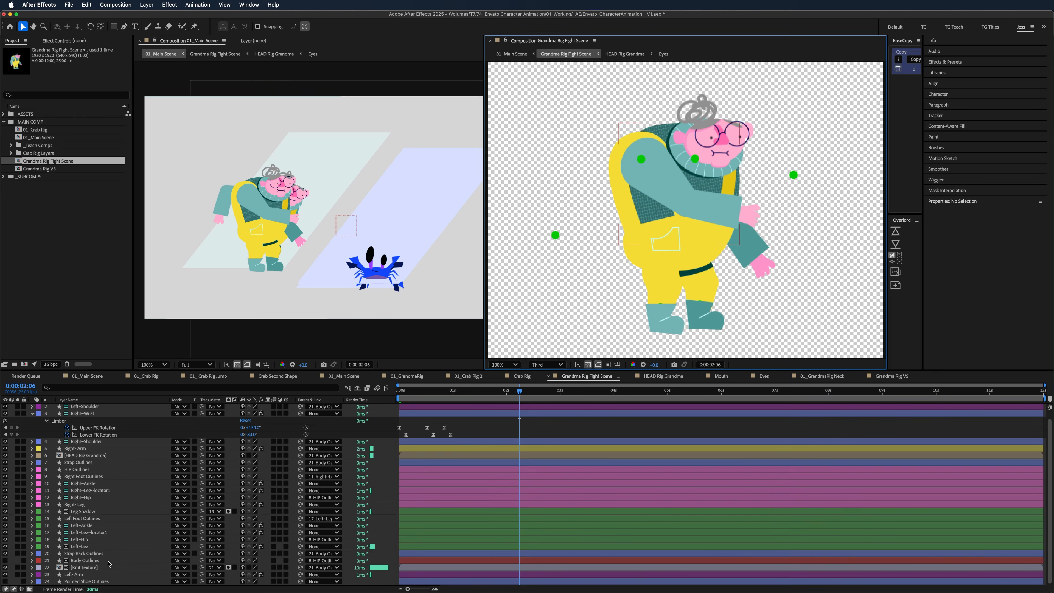
click(107, 561)
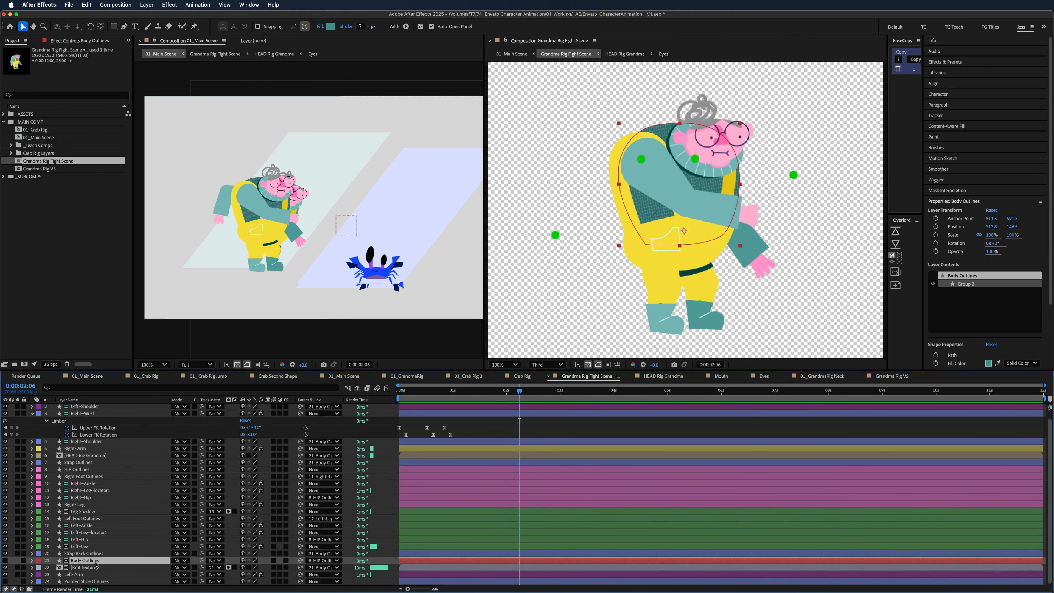
click(94, 471)
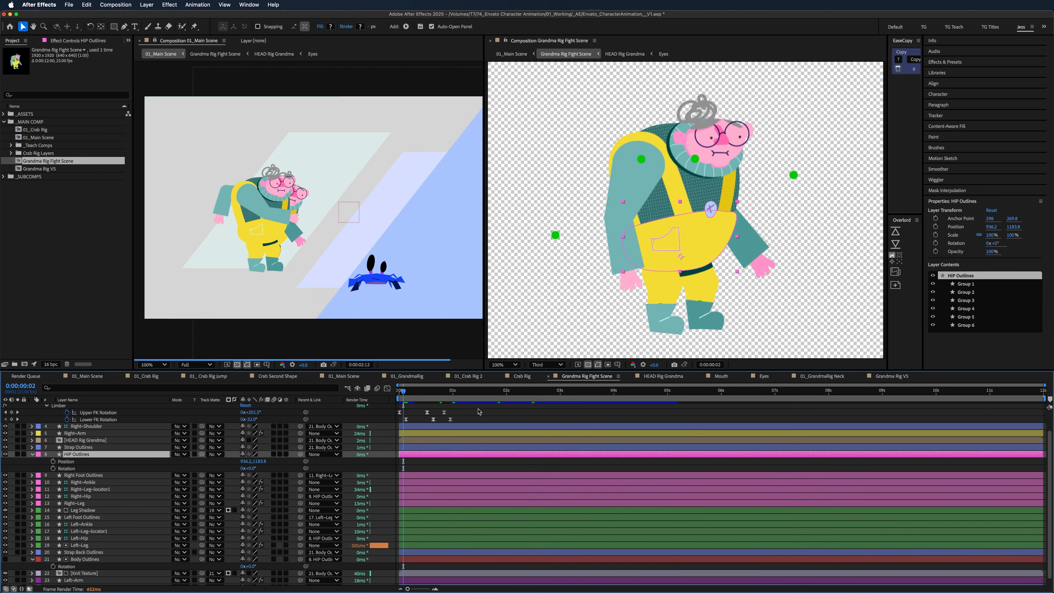
click(480, 412)
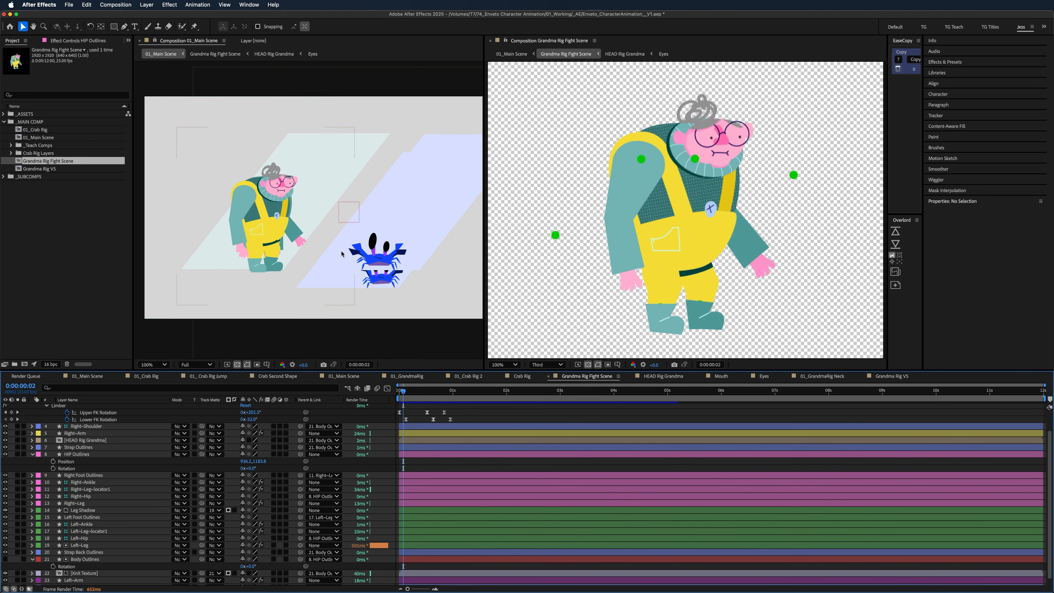
scroll(91, 476, up, 3)
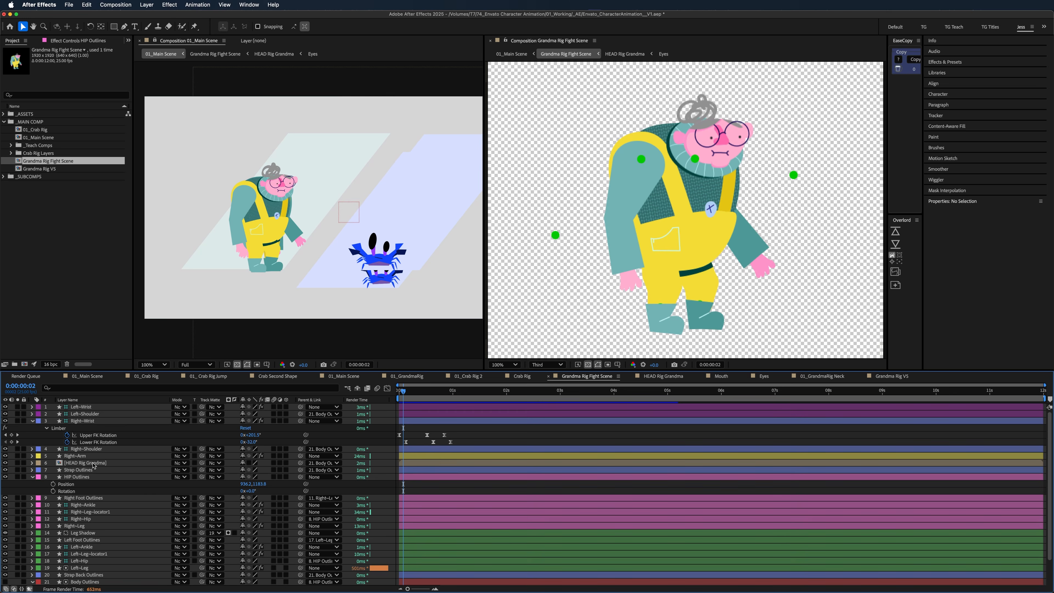
click(103, 421)
click(104, 414)
click(103, 407)
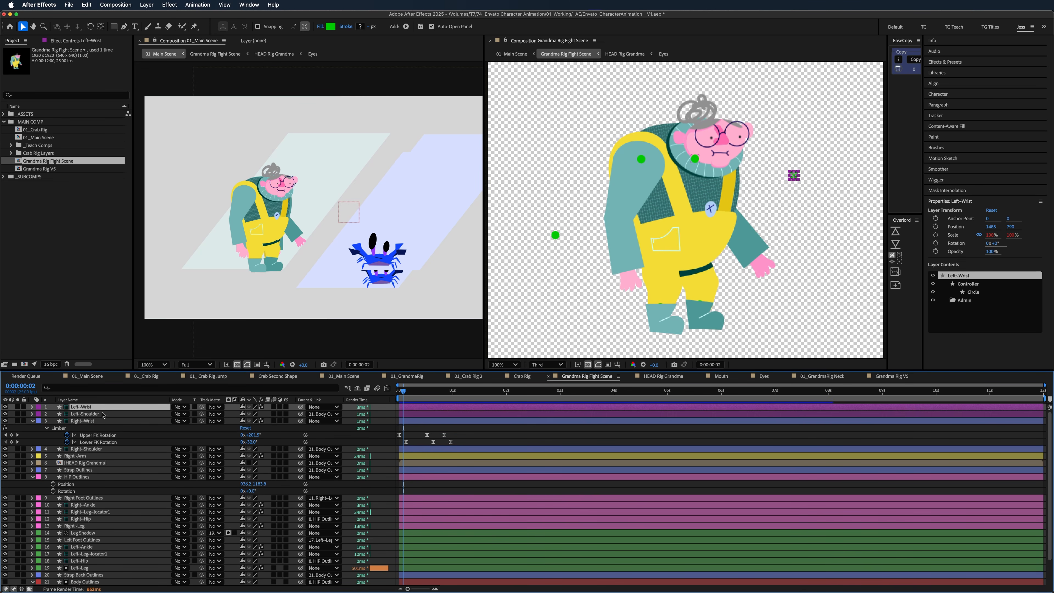
key(p)
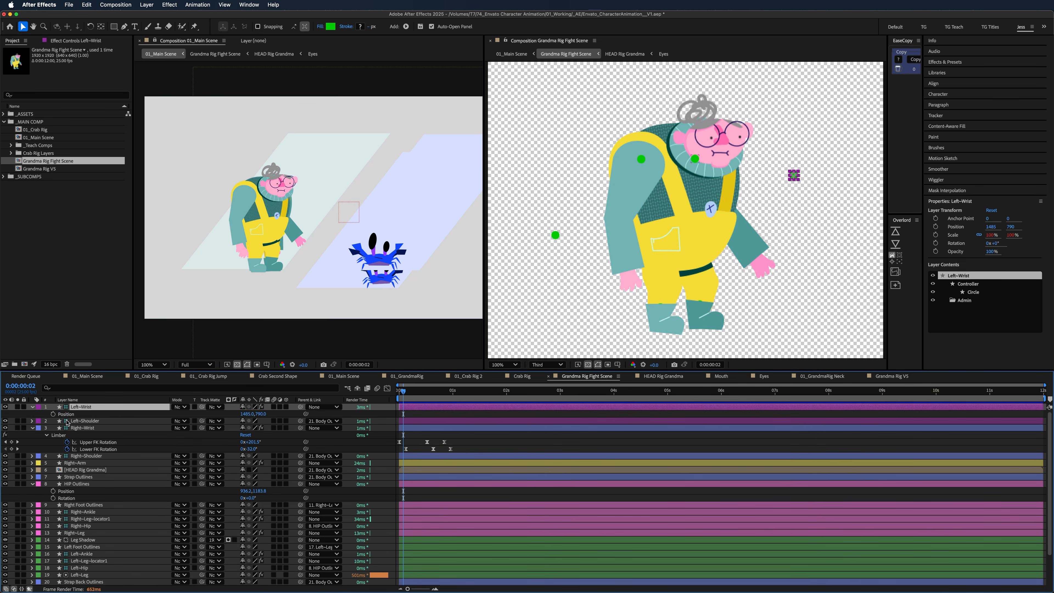
- Delete all of Right-Wrist's Upper and Lower FK Rotation keyframes and lower the arm into a resting pose at 0:00:00:24
click(104, 428)
click(125, 443)
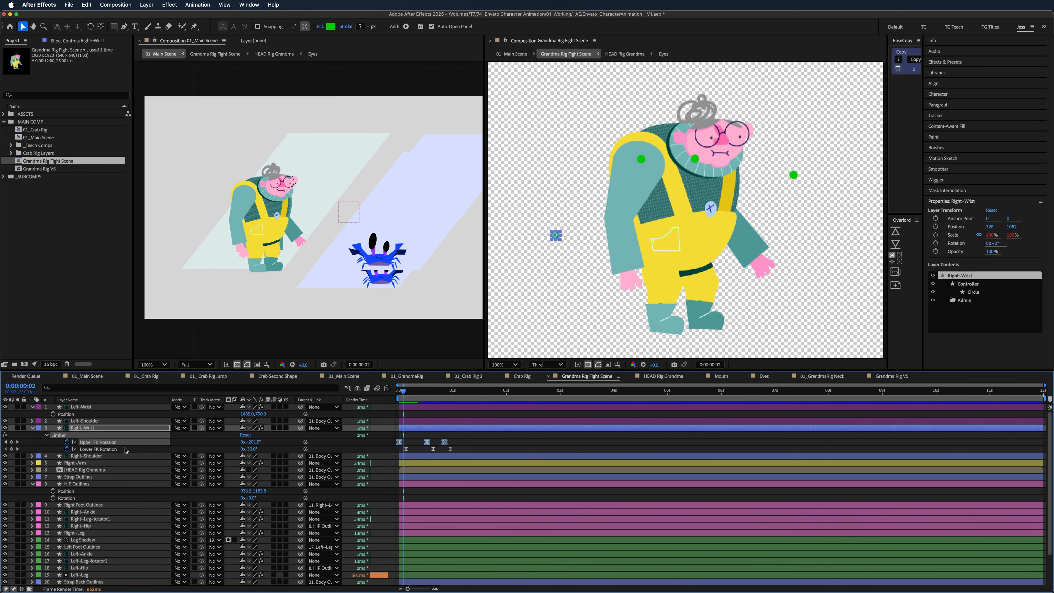
click(468, 444)
drag(445, 390, 450, 391)
drag(473, 438, 371, 459)
key(Delete)
click(270, 445)
drag(255, 443, 458, 443)
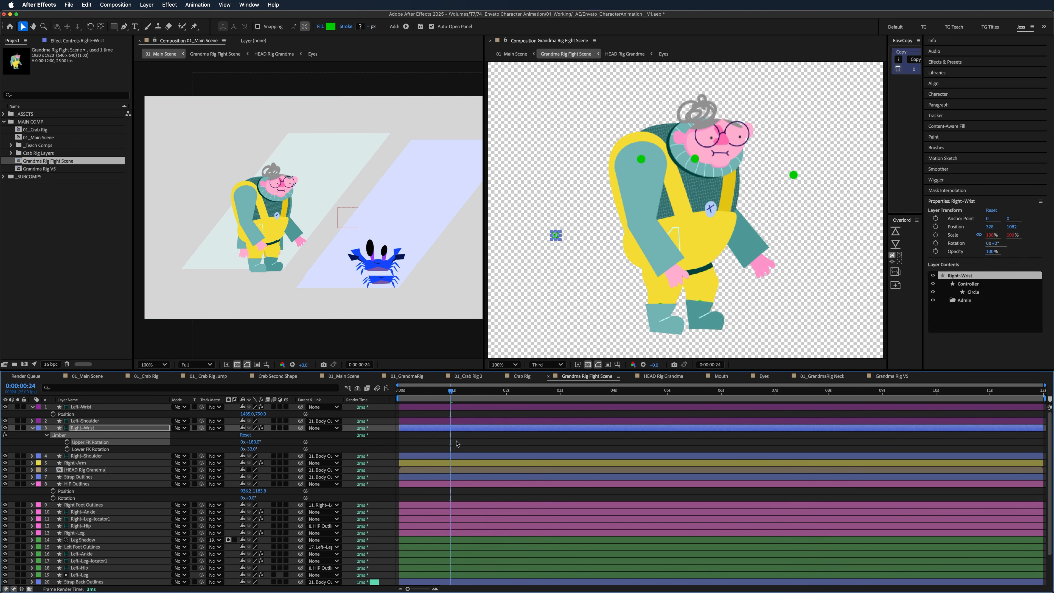
- At 0:00:00:24, set starting keyframes for Right-Wrist's Upper and Lower FK Rotation and HIP Outlines' Position and Rotation
click(67, 442)
click(67, 449)
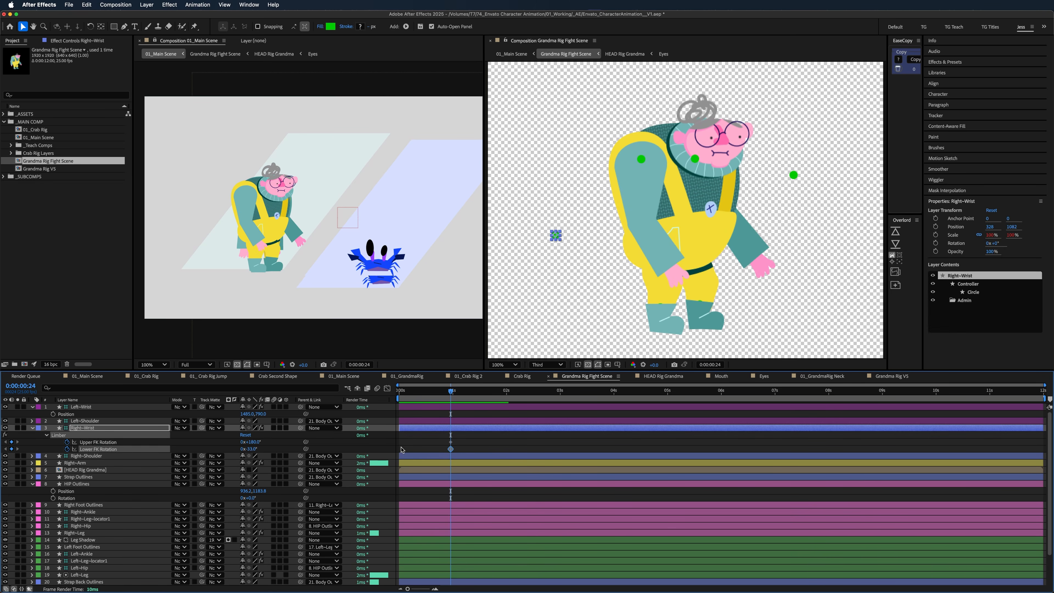
click(401, 450)
click(86, 485)
click(53, 491)
click(54, 498)
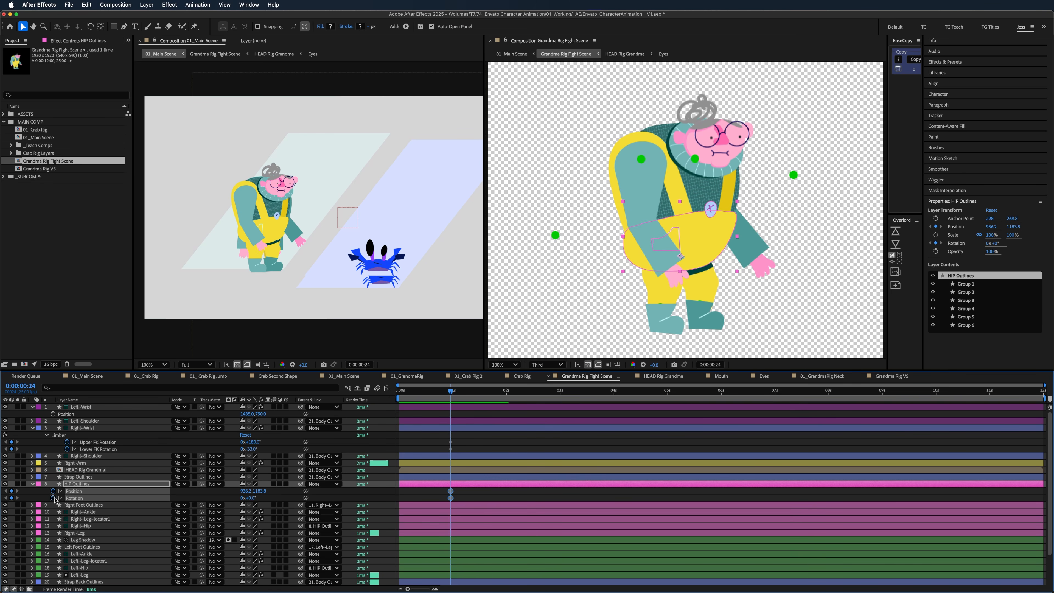
- Complete the starting-pose keyframes at 0:00:00:24 for Body Outlines, both leg locators and Left-Wrist, with Left-Wrist's Upper FK Rotation at 169°
click(439, 490)
scroll(107, 531, down, 3)
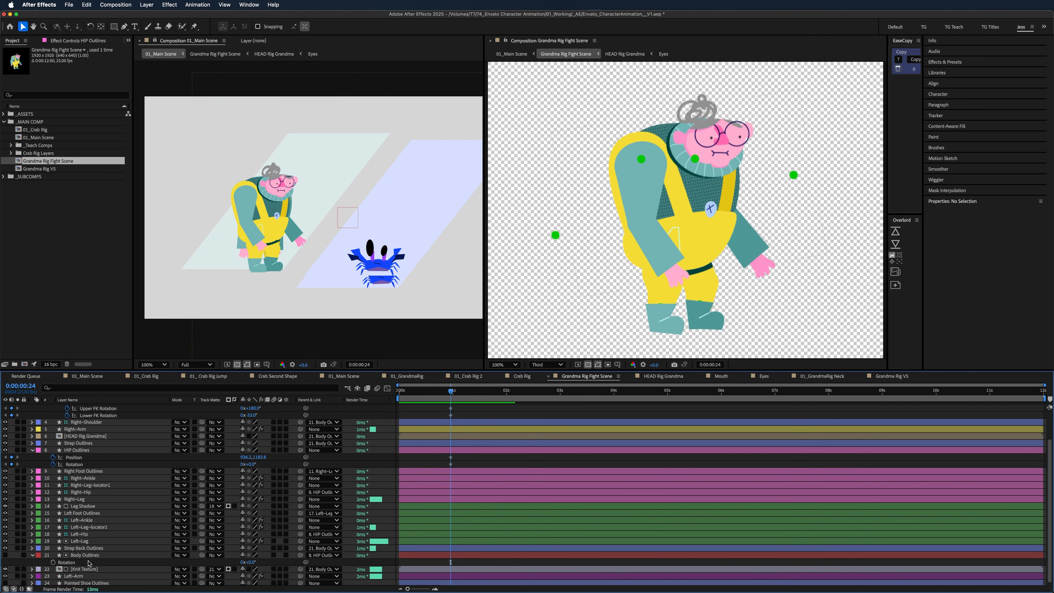
click(91, 557)
key(r)
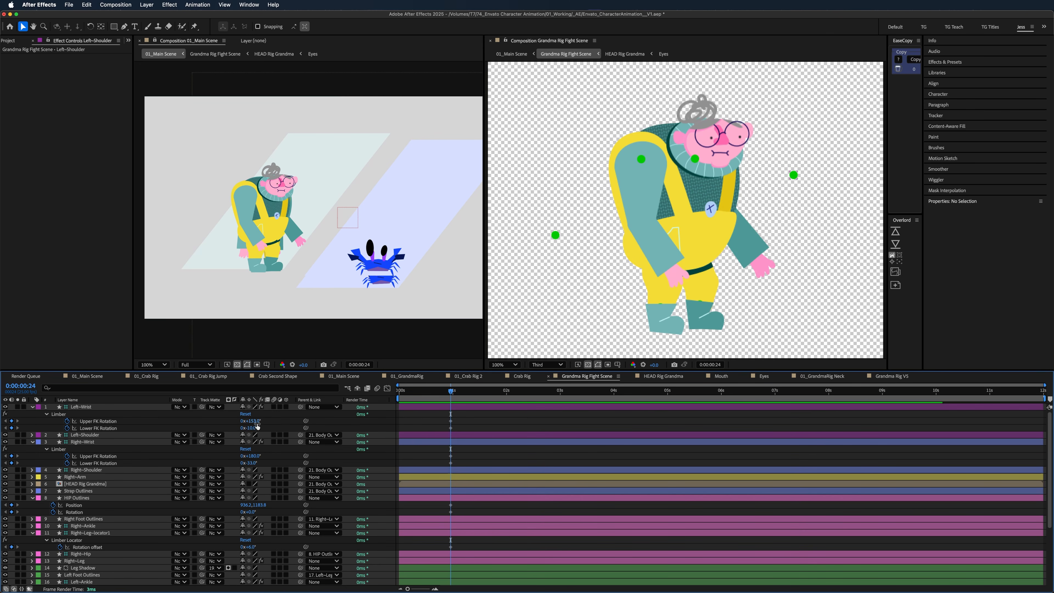
drag(257, 422, 250, 433)
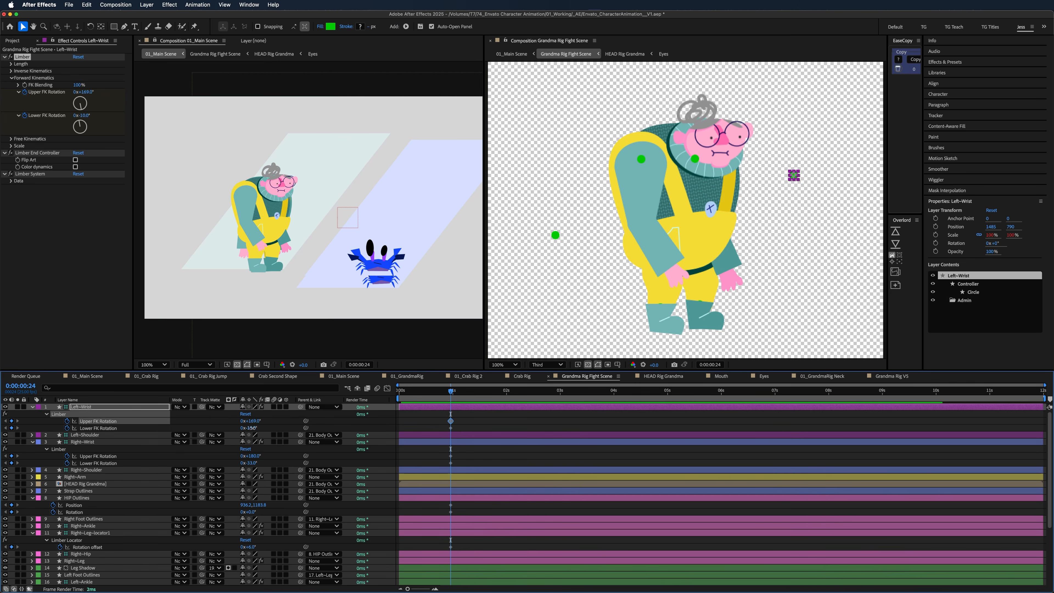
click(556, 447)
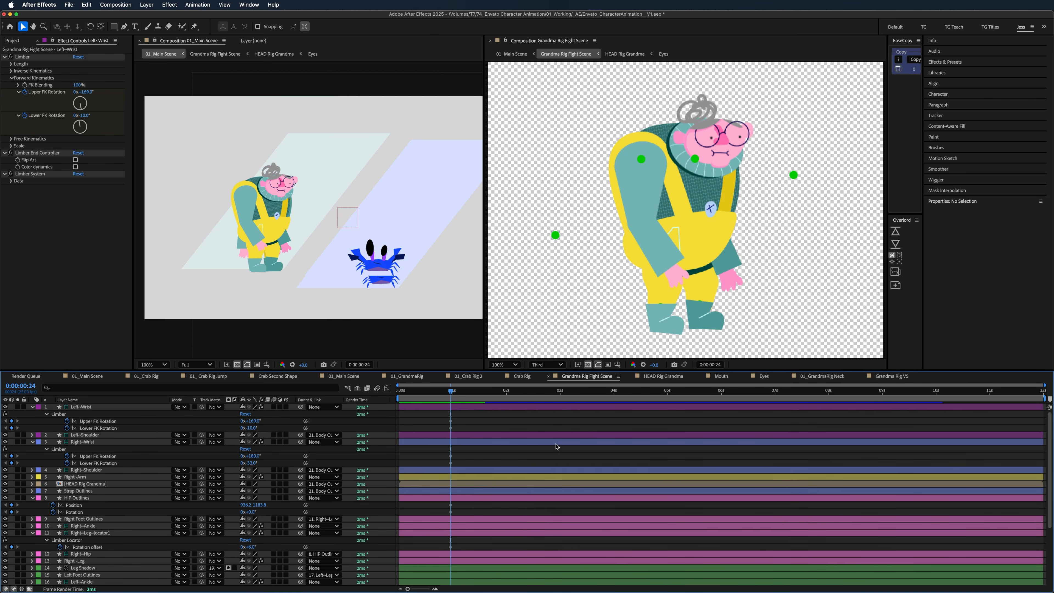
- Keyframe Body Outlines' Position lowered to 313.8, 157.5 and retime that keyframe to 0:00:02:03 to match the storyboard
scroll(556, 446, down, 3)
scroll(488, 575, down, 4)
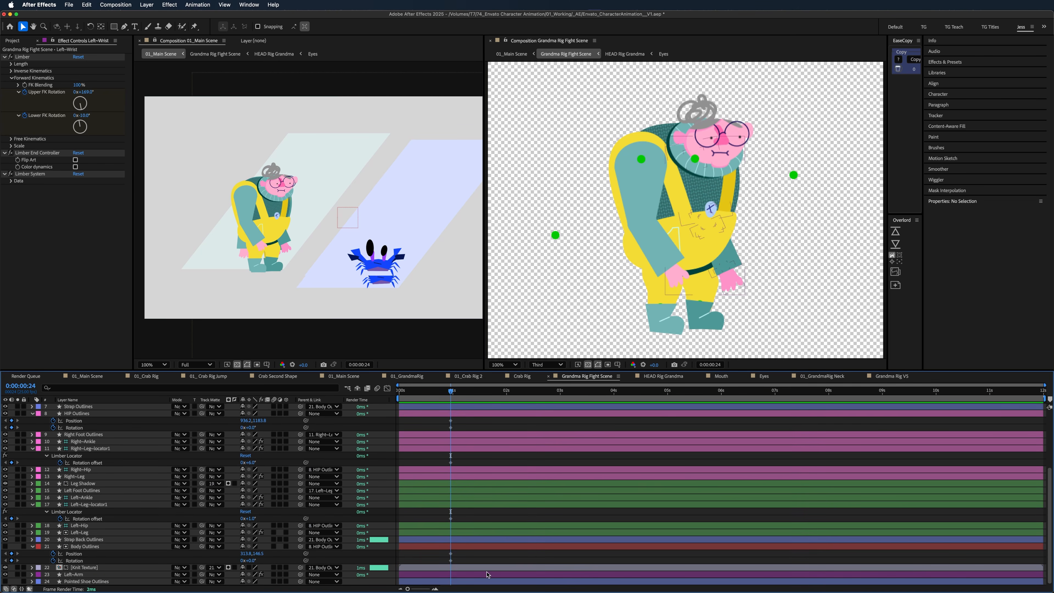
click(487, 547)
drag(458, 398, 470, 398)
click(475, 558)
drag(260, 554, 263, 554)
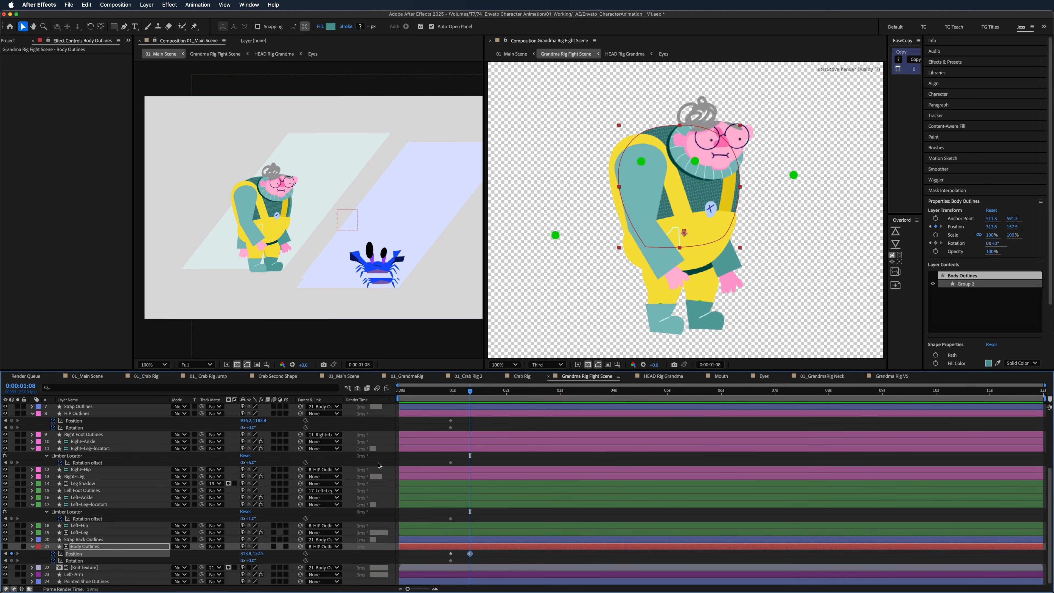
drag(491, 391, 724, 410)
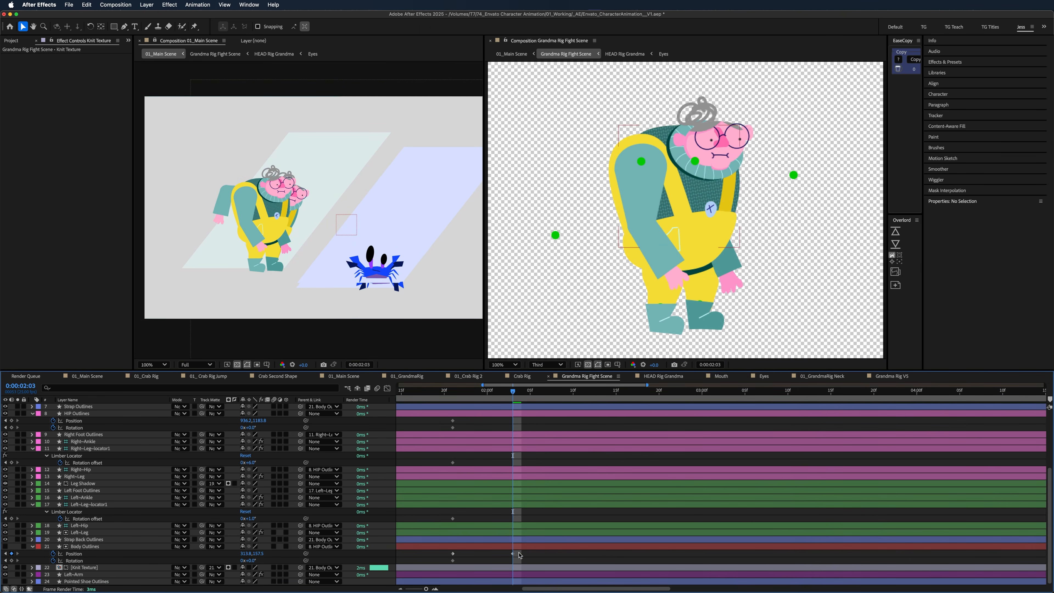
- At 0:00:02:03, keyframe HIP Outlines' Position at 920.2, 1196.8 and its Rotation at 11°
scroll(249, 560, up, 3)
drag(256, 443, 242, 442)
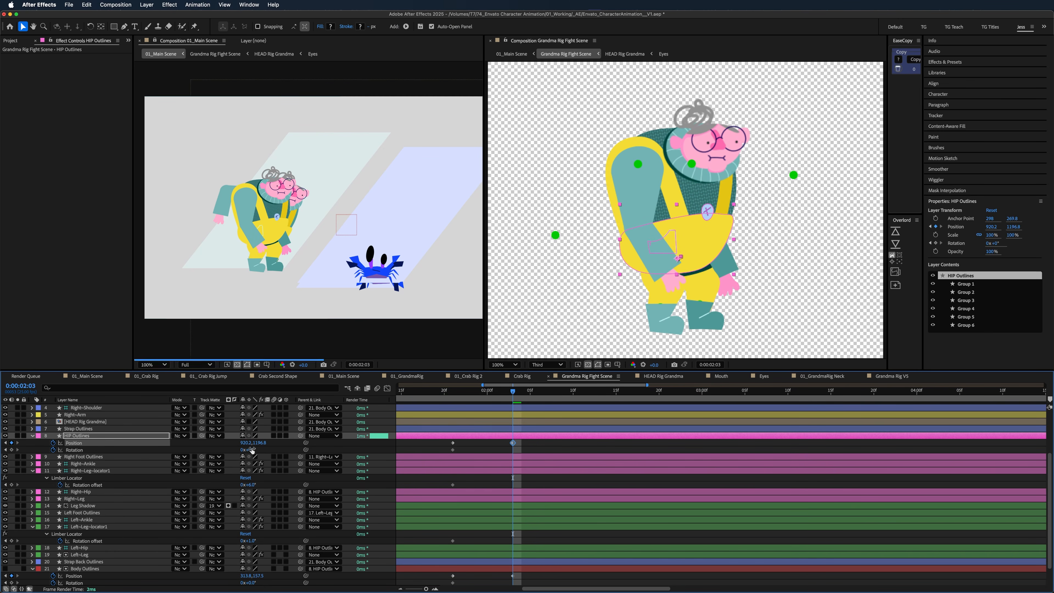
click(497, 454)
drag(250, 450, 256, 452)
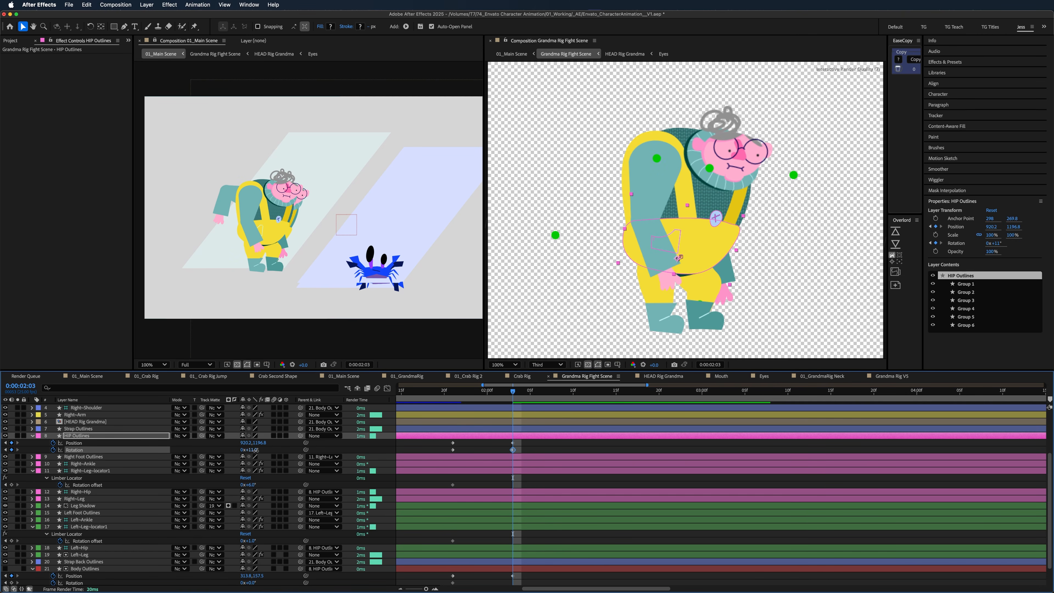
click(539, 453)
- At 0:00:02:03, keyframe a Body Outlines Rotation that tips grandma's torso further forward
scroll(139, 519, down, 3)
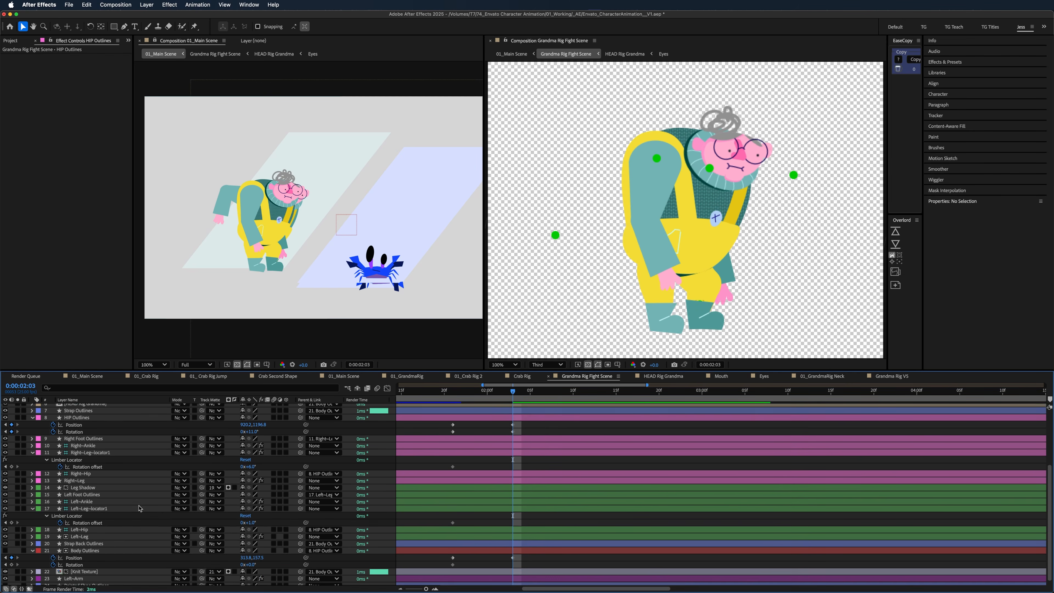
drag(253, 563, 254, 559)
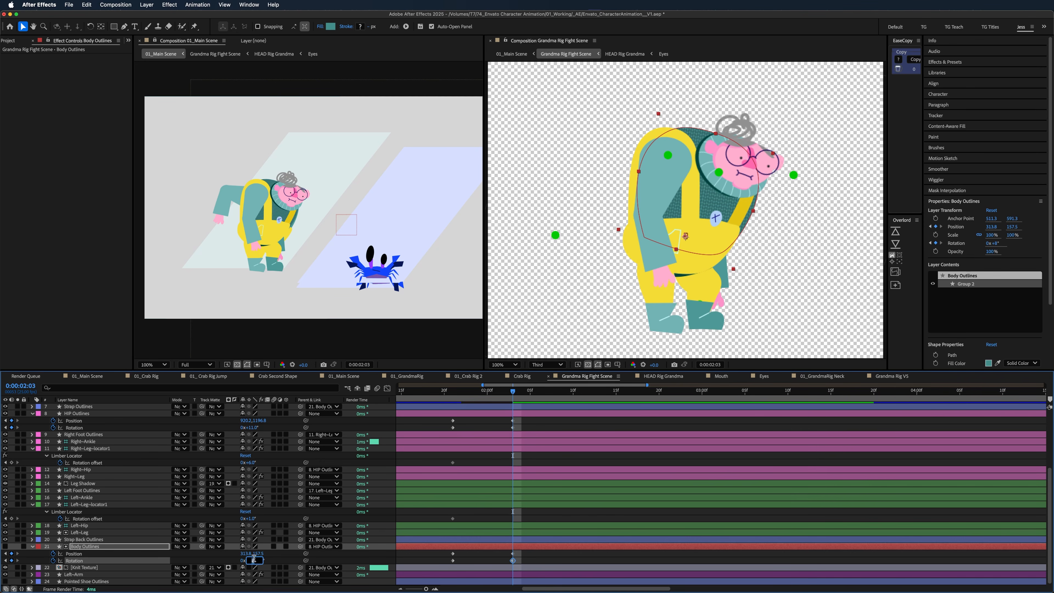
click(491, 464)
- At 0:00:02:03, keyframe Right-Wrist's Upper and Lower FK Rotation to raise the bent arm behind grandma, matching the storyboard
scroll(490, 463, up, 4)
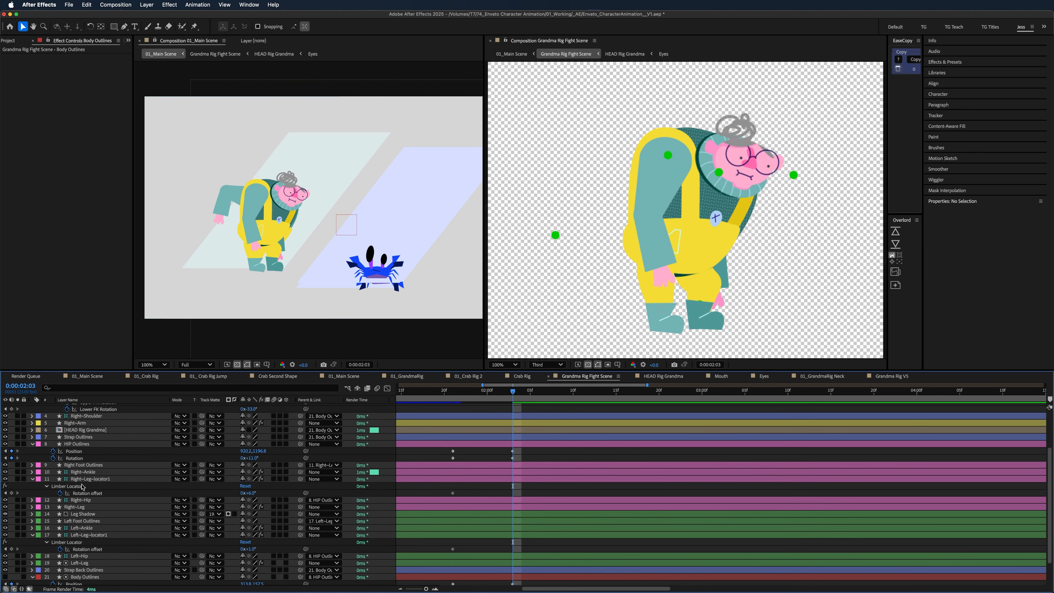
scroll(83, 487, up, 5)
mouse_move(244, 458)
mouse_down()
mouse_move(270, 461)
mouse_move(255, 457)
mouse_up()
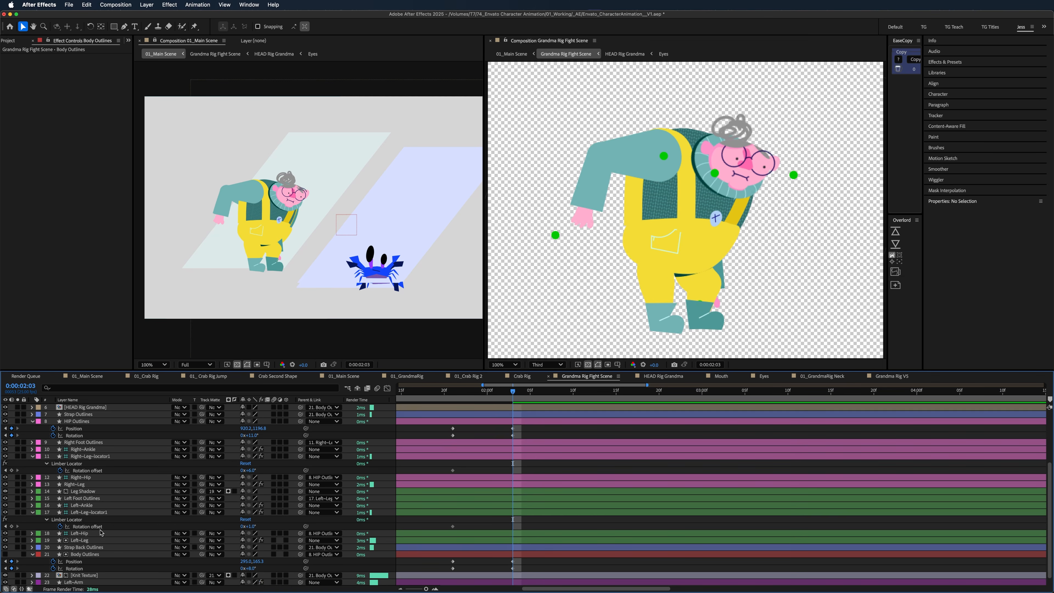
scroll(100, 533, up, 3)
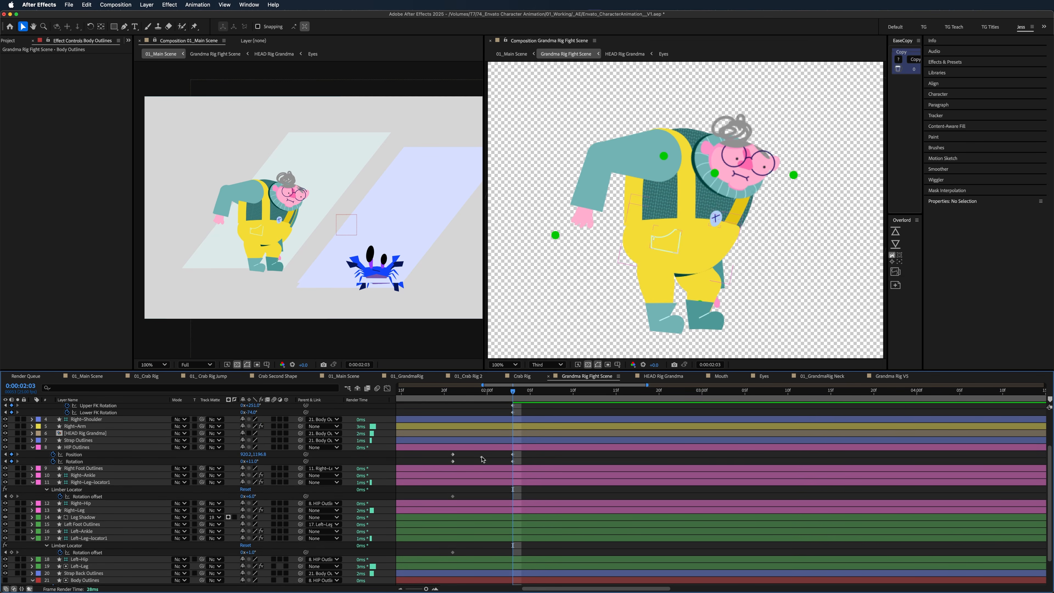
- At 0:00:02:03, nudge the HIP Outlines Position keyframe to 928.2, 1204.8
click(513, 455)
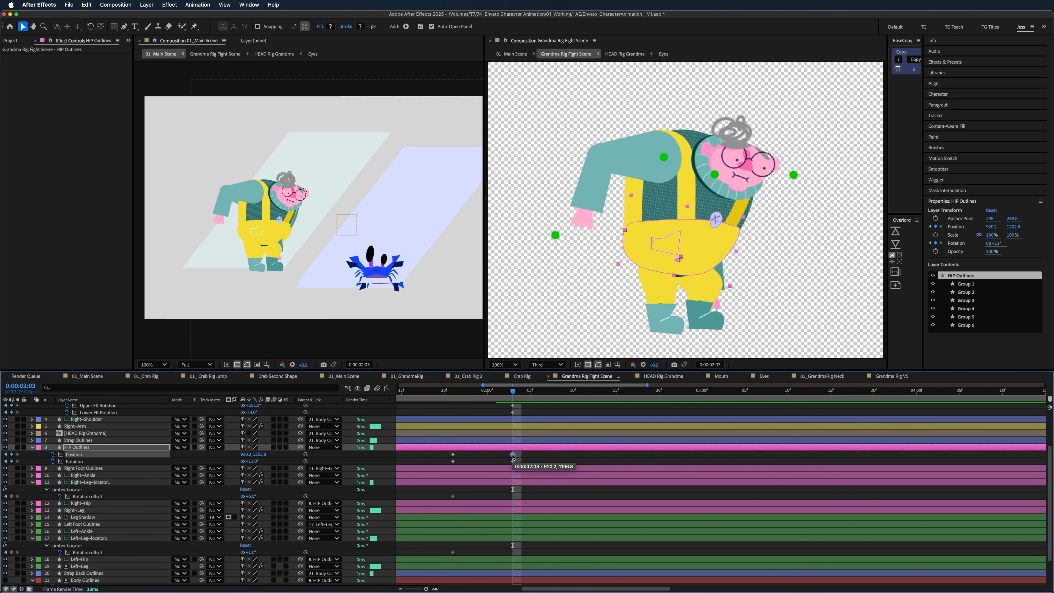
key(Right)
key(Right)
key(Right)
key(Right)
key(Right)
key(Right)
key(Down)
key(Down)
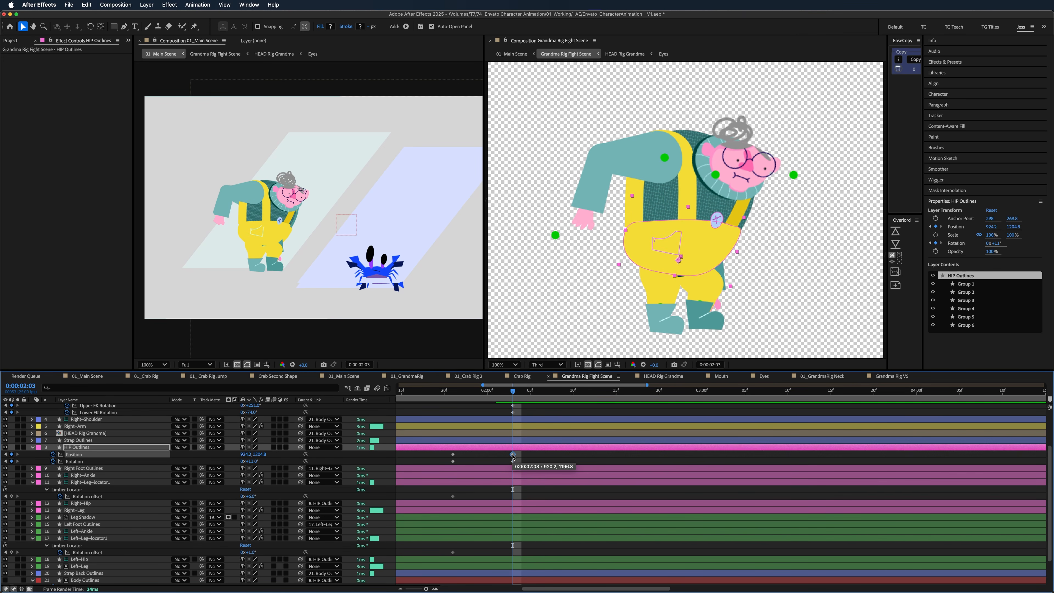
key(Right)
key(Right)
click(497, 512)
- Keyframe Leg Shadow's Position at 999.0, 1220.0 and move that keyframe back to 0:00:01:21
click(102, 531)
click(85, 518)
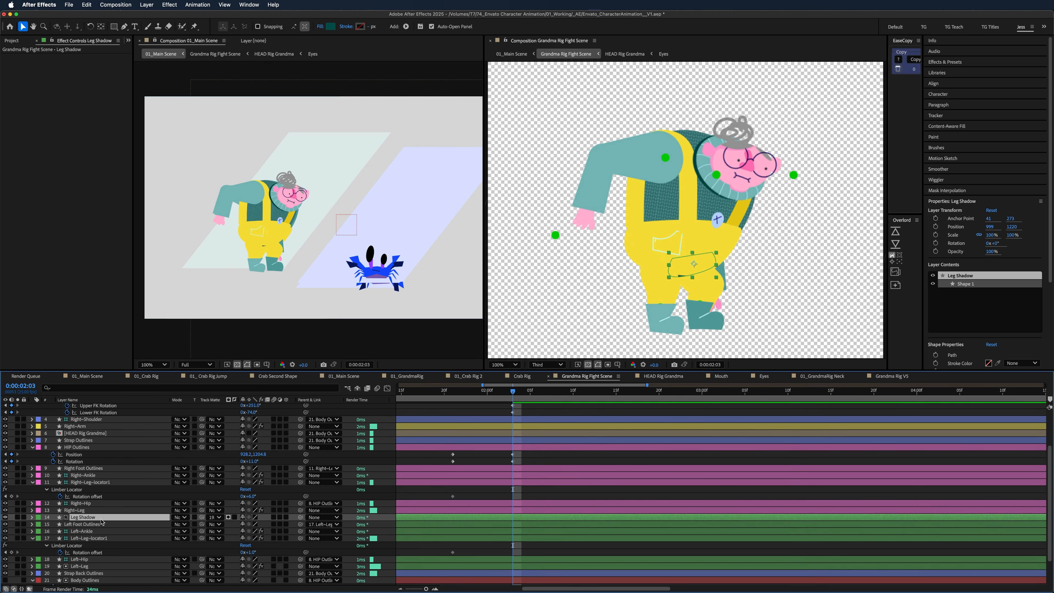
key(p)
click(53, 525)
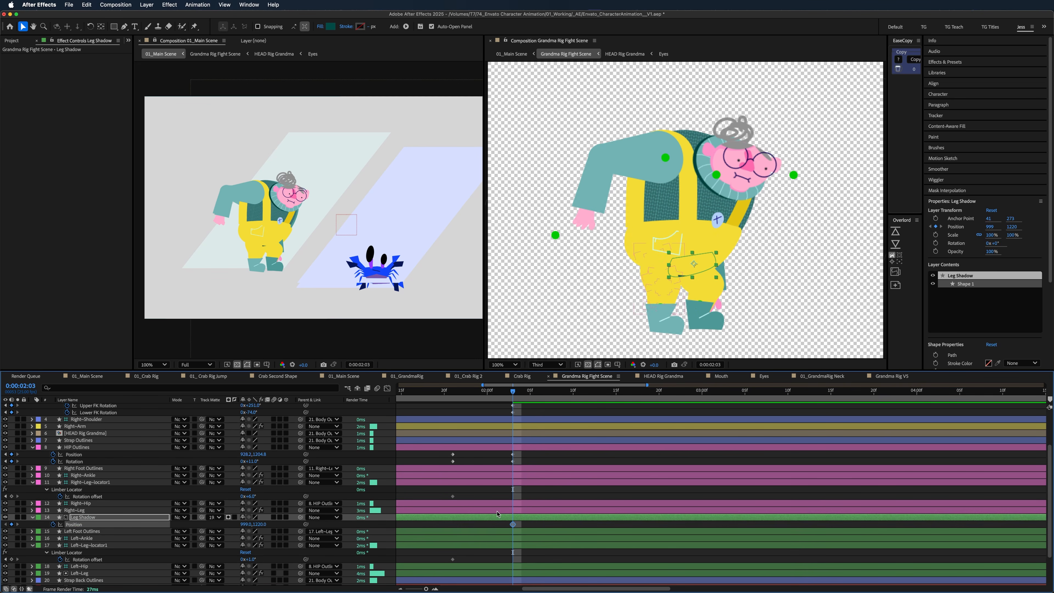
drag(492, 534, 449, 525)
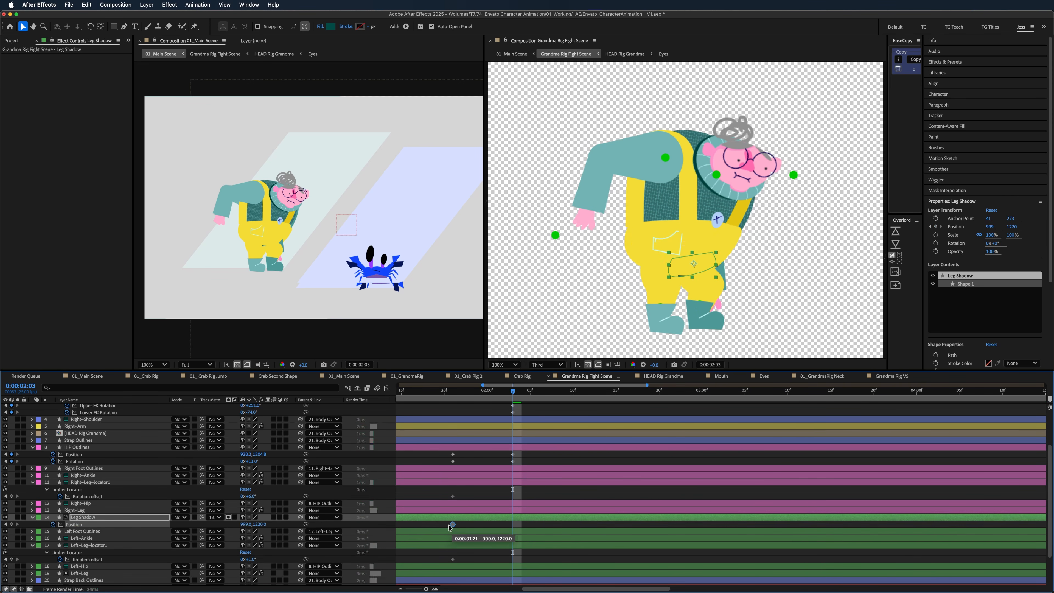
- At 0:00:02:03, nudge Leg Shadow down and slightly right, keyframing its Position at 1005.0, 1254.0
key(Down)
key(Down)
key(Down)
key(Down)
key(Down)
key(Down)
key(Down)
key(Down)
key(Down)
key(Down)
key(Down)
key(Down)
key(Down)
key(Down)
key(Down)
key(Down)
key(Down)
key(Down)
key(Down)
key(Down)
key(Down)
key(Down)
key(Down)
key(Down)
key(Down)
key(Down)
key(Down)
key(Down)
key(Right)
key(Right)
key(Right)
key(Right)
key(Right)
key(Right)
key(Up)
key(Up)
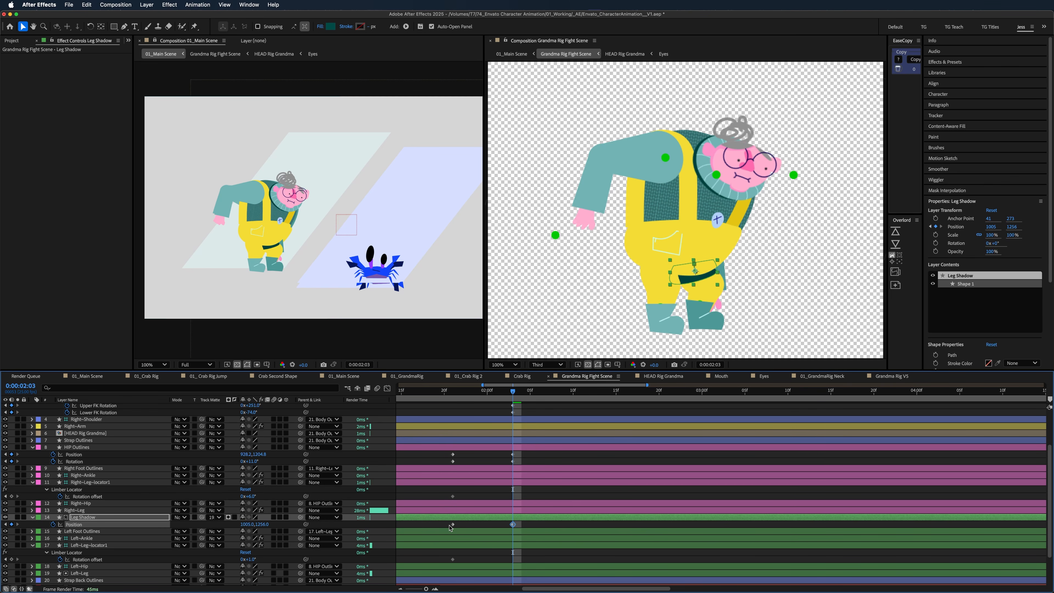
click(464, 525)
mouse_move(497, 394)
mouse_down()
mouse_move(539, 401)
mouse_move(513, 405)
mouse_up()
- Keyframe HEAD Rig Grandma's Eyes Shapes essential property, moving the first keyframe to 0:00:02:02 and setting the value to 0 at 0:00:02:03
click(95, 434)
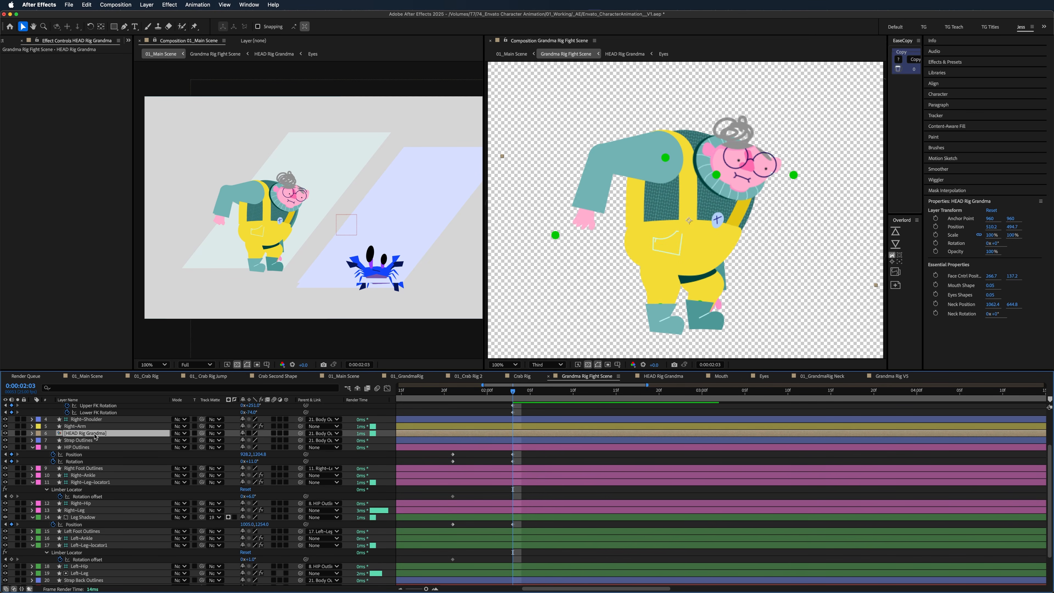
click(32, 433)
click(40, 447)
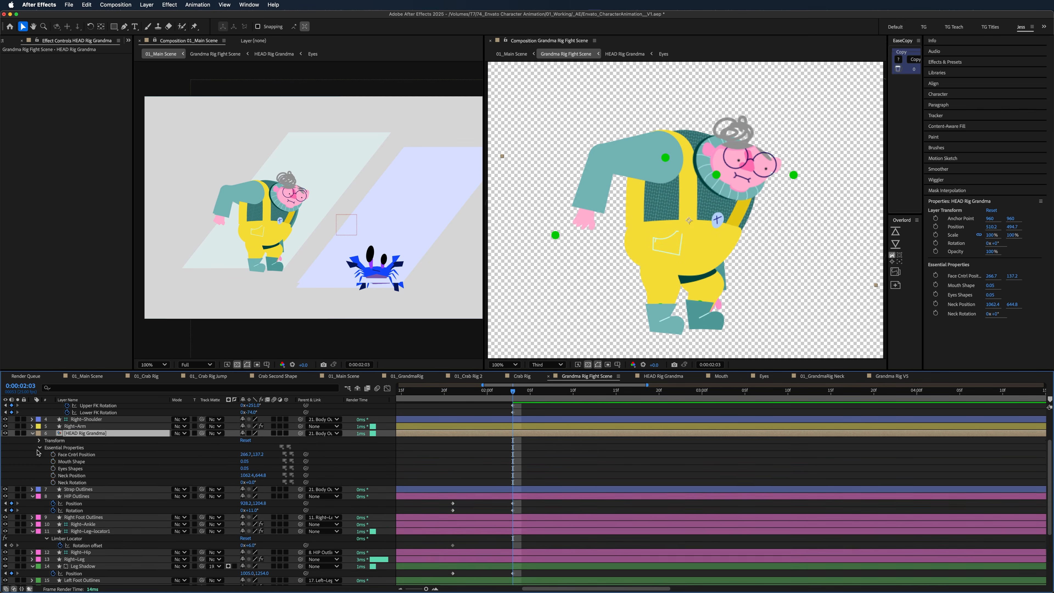
click(53, 468)
click(551, 463)
drag(513, 469, 505, 469)
click(412, 471)
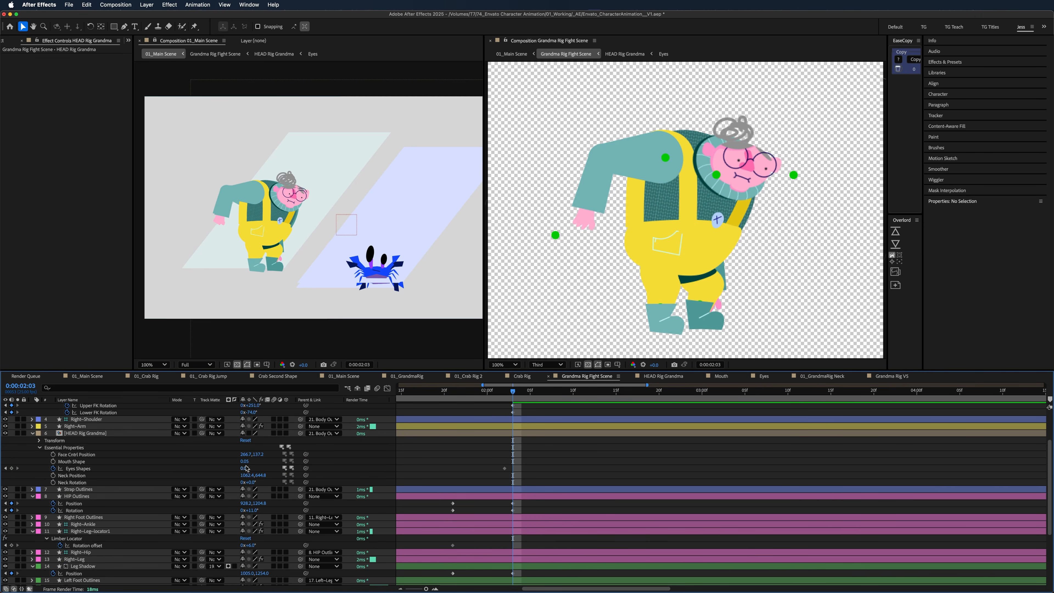
text(0)
key(Return)
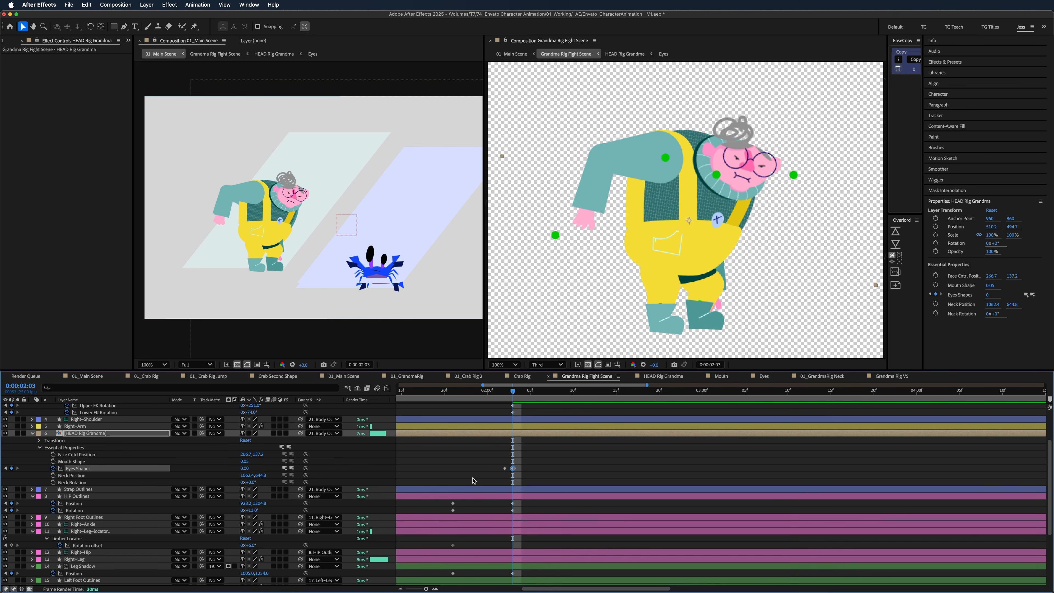
- Copy the first Eyes Shapes keyframe to 0:00:02:05 so grandma's eyes reopen after the blink
click(530, 392)
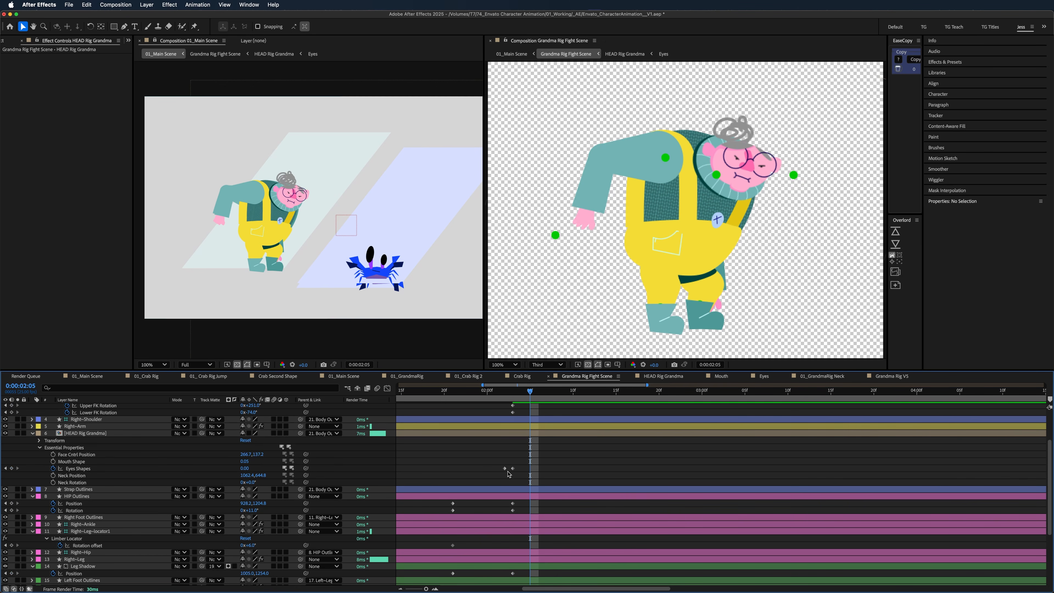
click(505, 468)
key(super+c)
key(super+v)
click(529, 461)
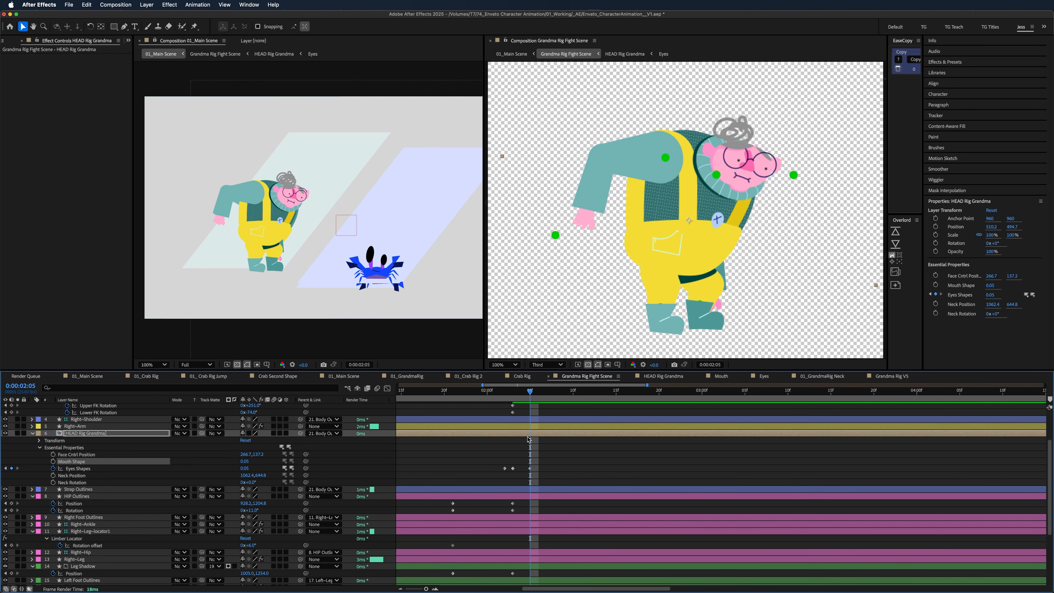
- Preview grandma's bending motion and blink around 0:00:01:21 to 0:00:02:05 alongside the main scene's storyboard
drag(523, 395, 453, 396)
click(562, 461)
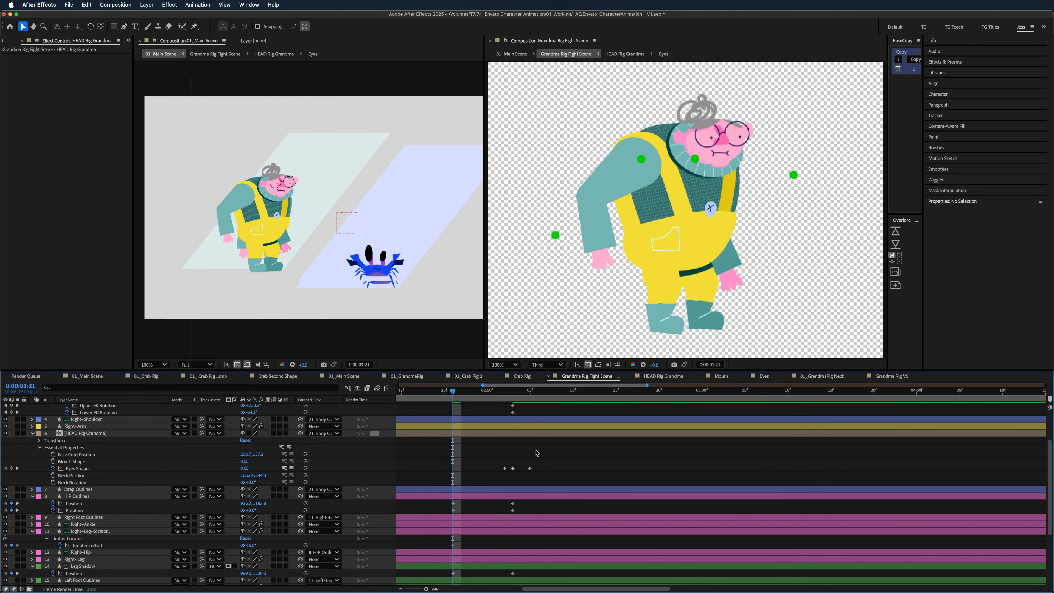
key(space)
click(514, 399)
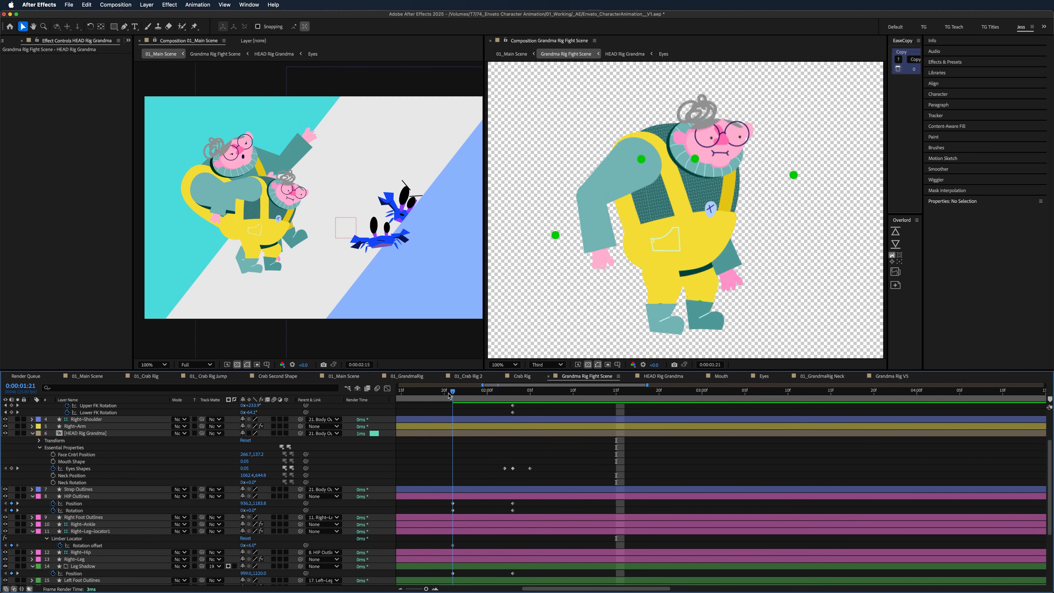
drag(514, 400, 437, 409)
key(space)
drag(653, 404, 595, 433)
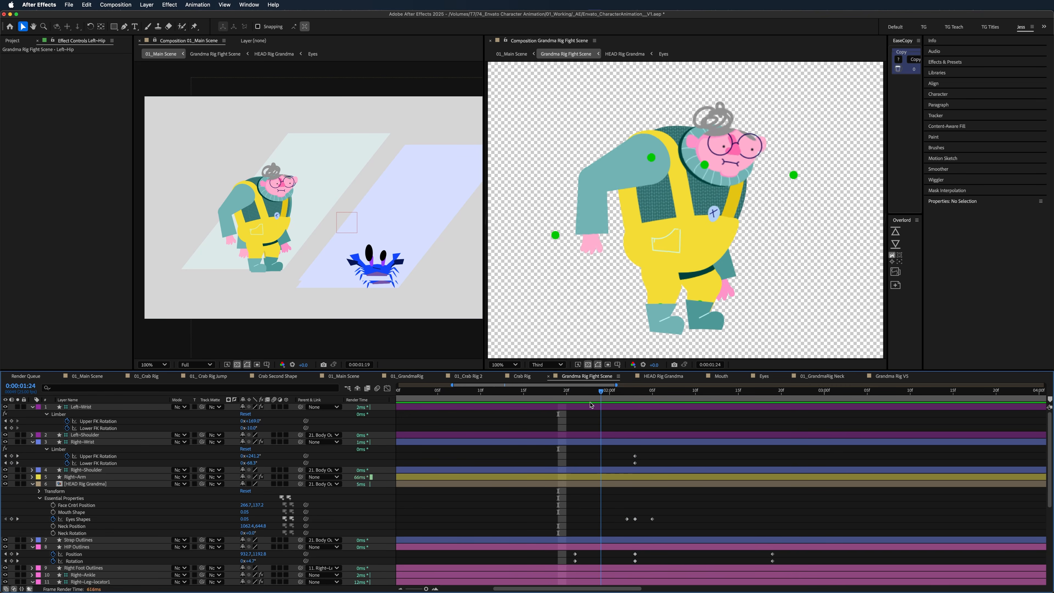
key(space)
drag(607, 394, 618, 396)
scroll(581, 485, down, 2)
scroll(582, 484, right, 1)
drag(576, 500, 539, 464)
key(space)
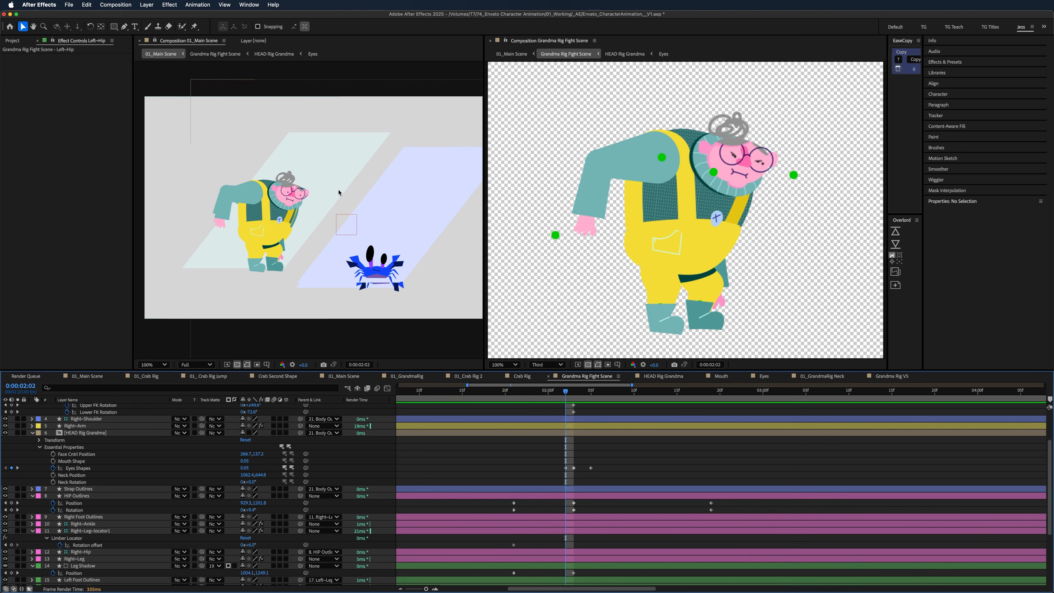
- Show the project's compositions and expand the _Teach Comps folder
click(12, 42)
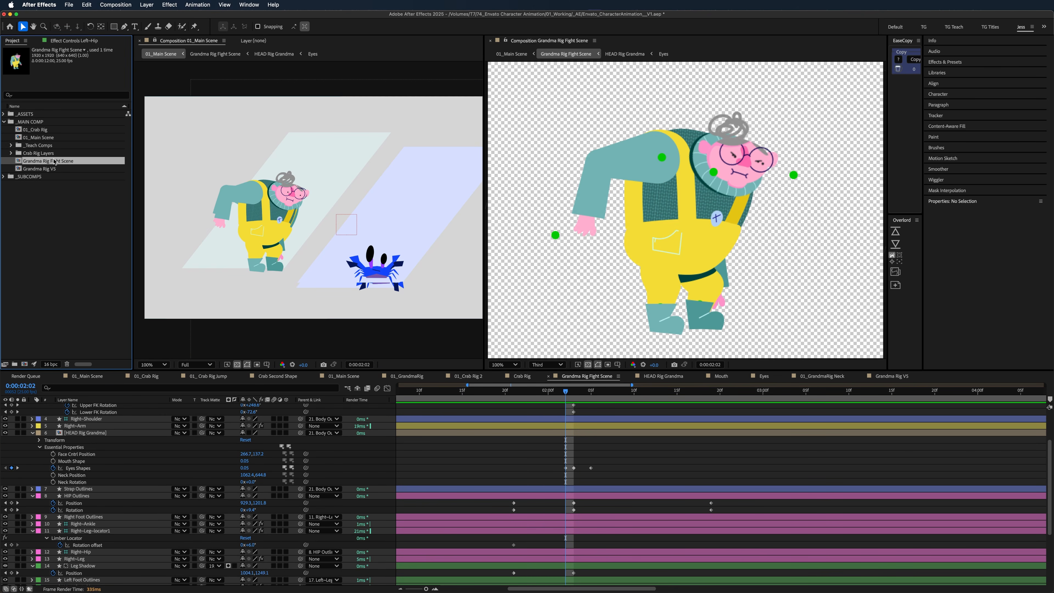
click(50, 142)
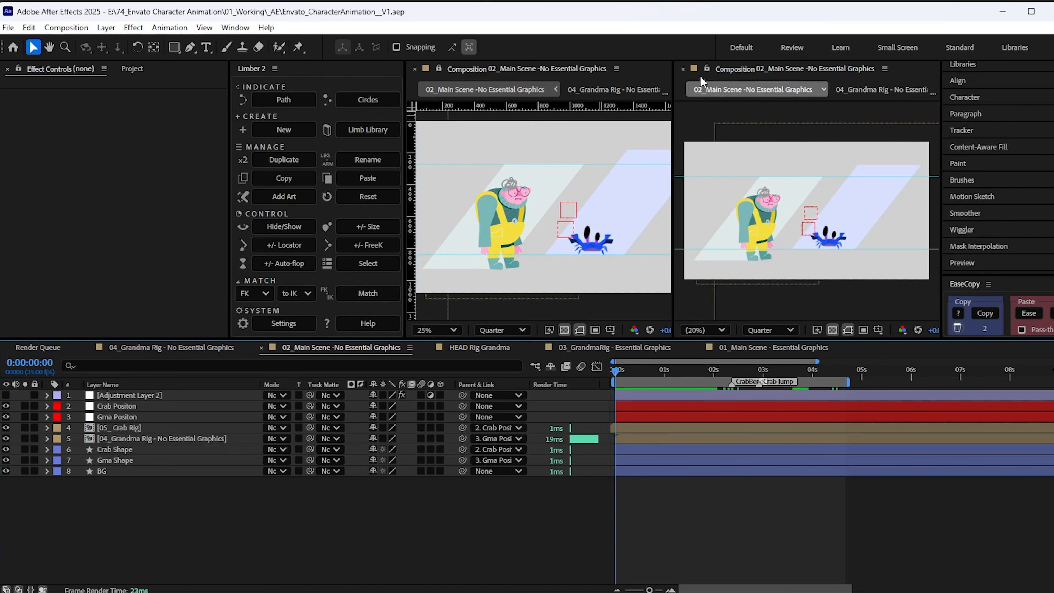
- Close the duplicate composition viewer and play through 02_Main Scene -No Essential Graphics in an enlarged viewer
click(683, 68)
drag(940, 122, 886, 122)
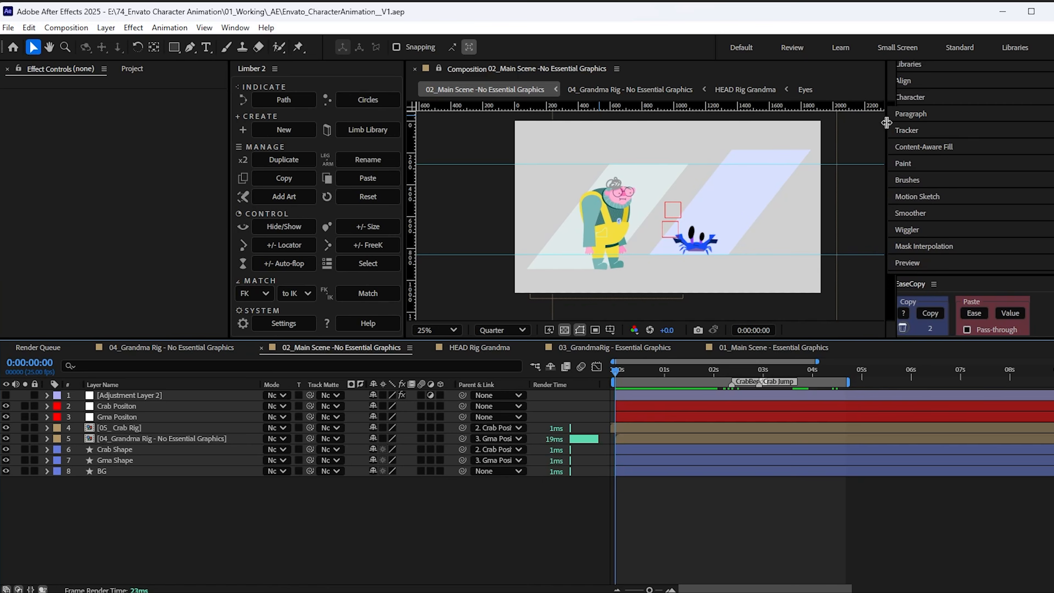
key(space)
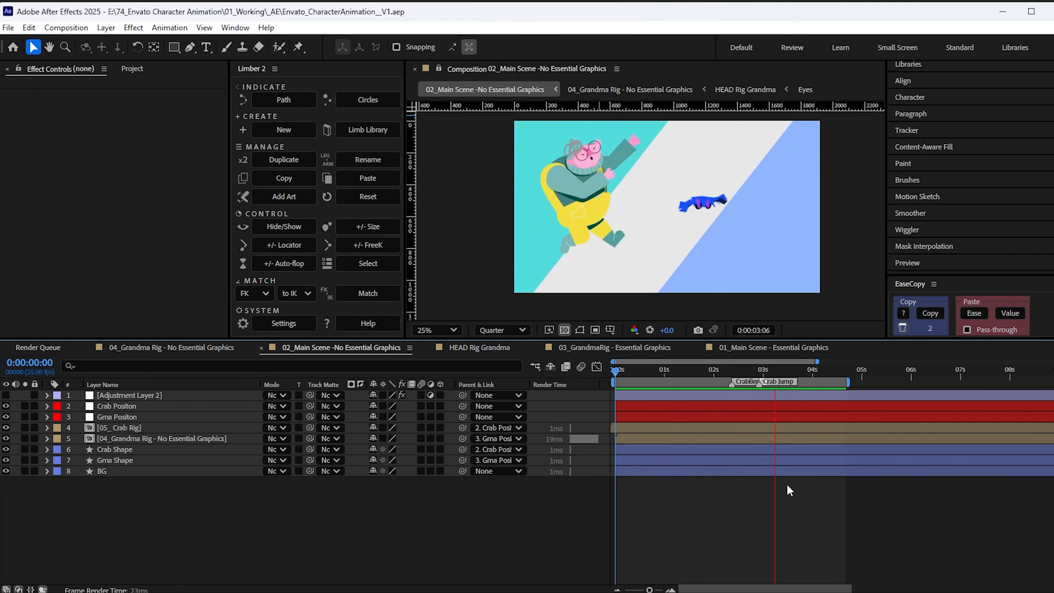
key(space)
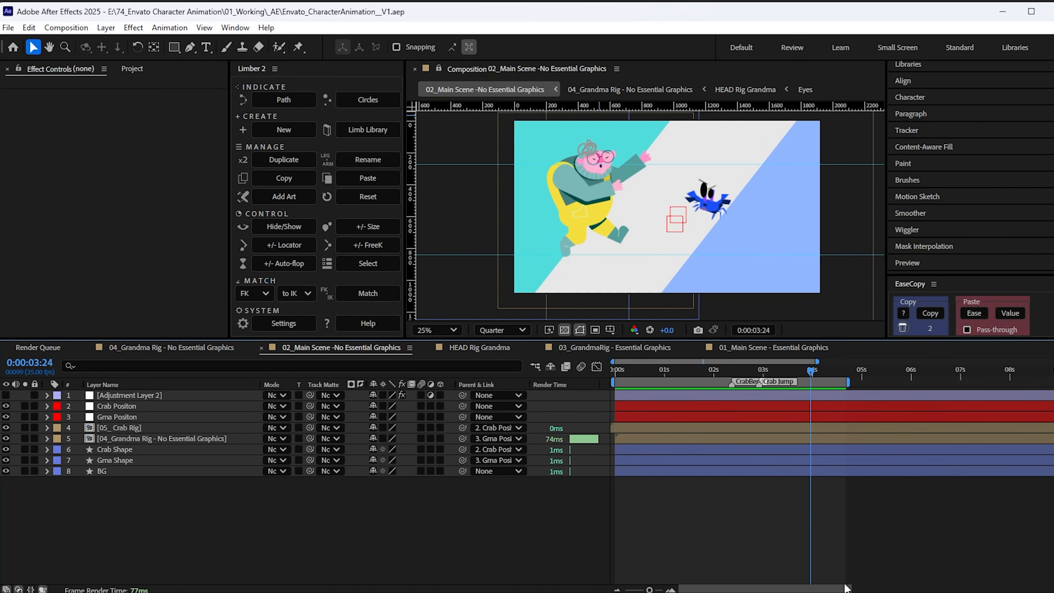
key(alt+Tab)
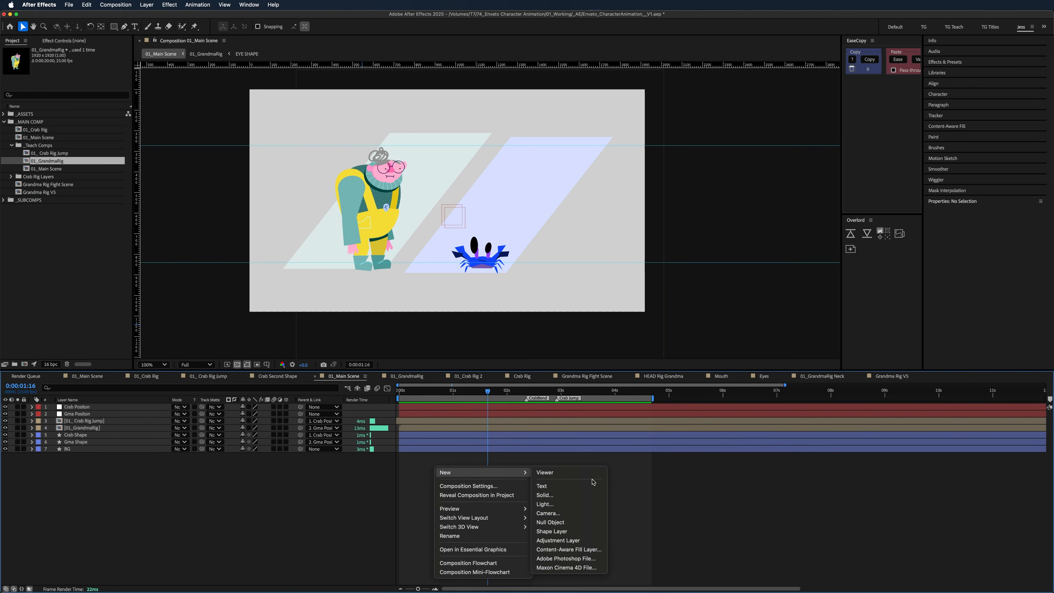
- Add an adjustment layer above all layers in 01_Main Scene and apply Turbulent Displace to it
click(577, 541)
click(955, 62)
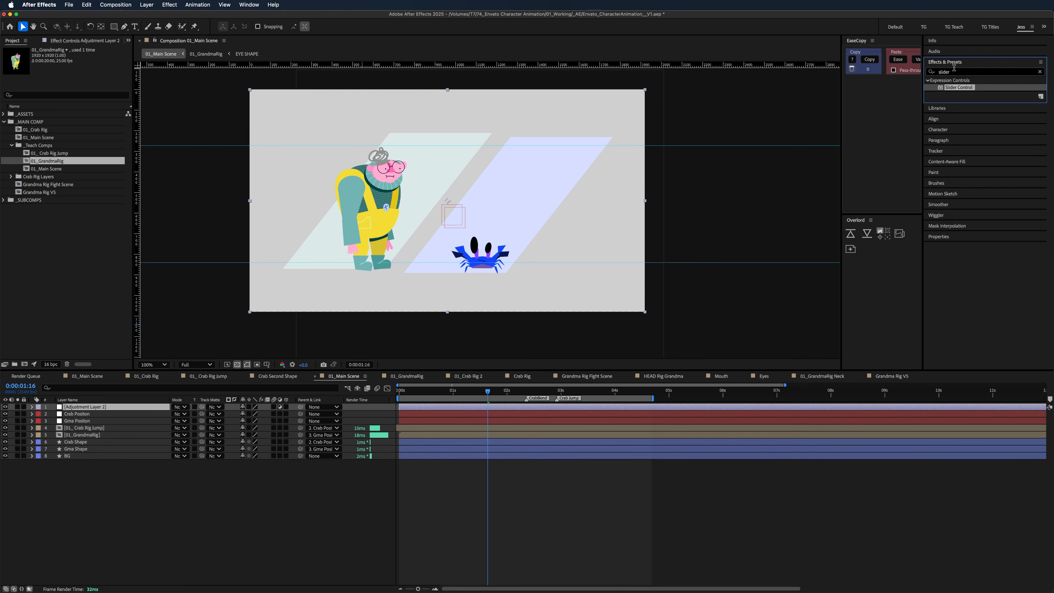
text(turbu)
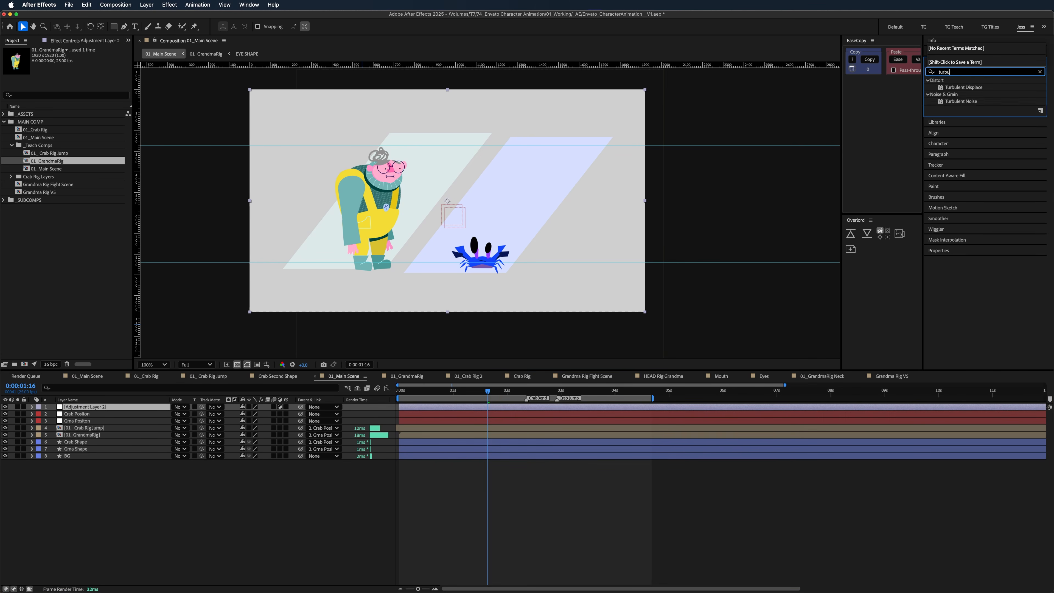
drag(955, 88, 515, 410)
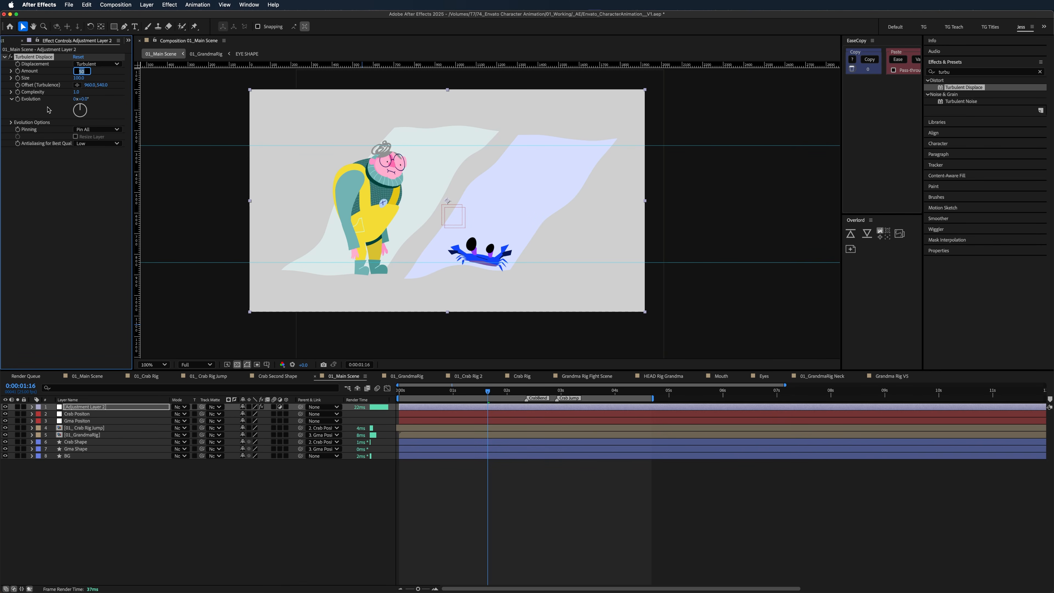
- Set Turbulent Displace's Amount to 30 and Size to 2, and check the roughened edges up close
key(Return)
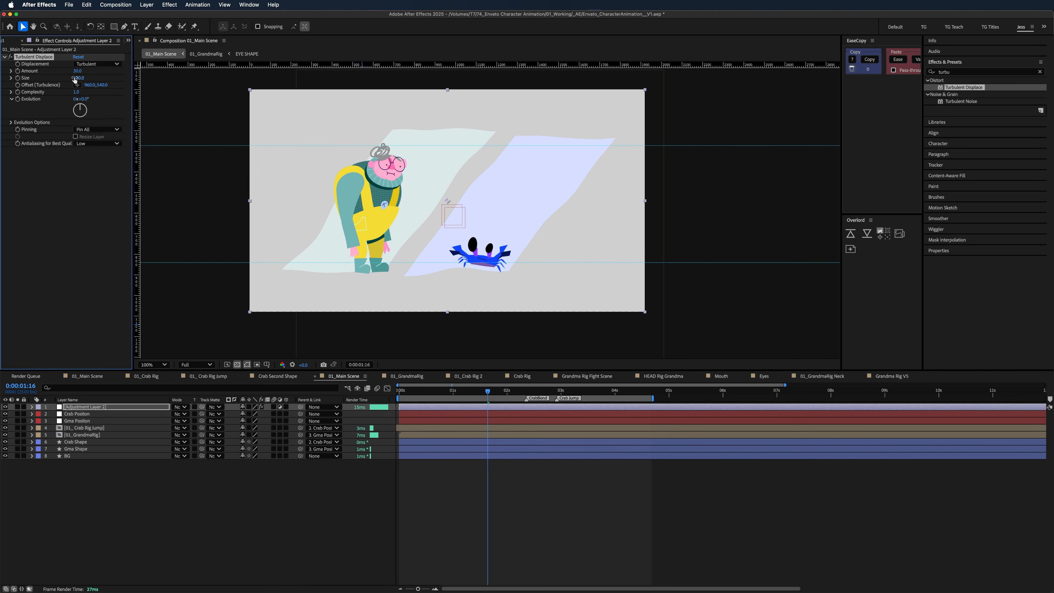
key(Return)
key(period)
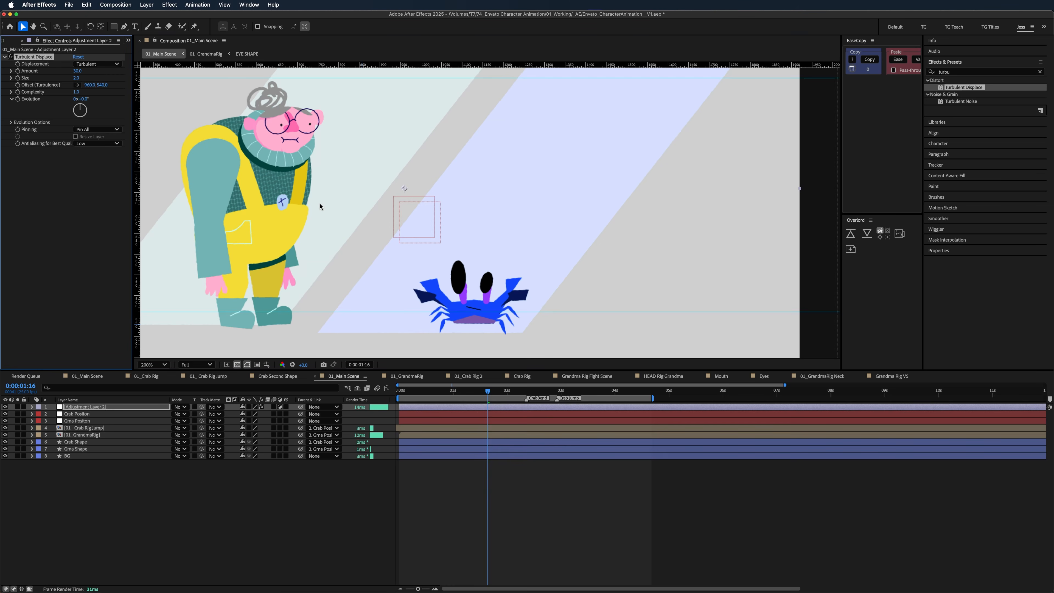
drag(320, 206, 356, 206)
key(space)
key(space)
- Raise Turbulent Displace's Complexity to 2 and preview the rough edges in motion from about 0:00:00:14
drag(76, 92, 96, 86)
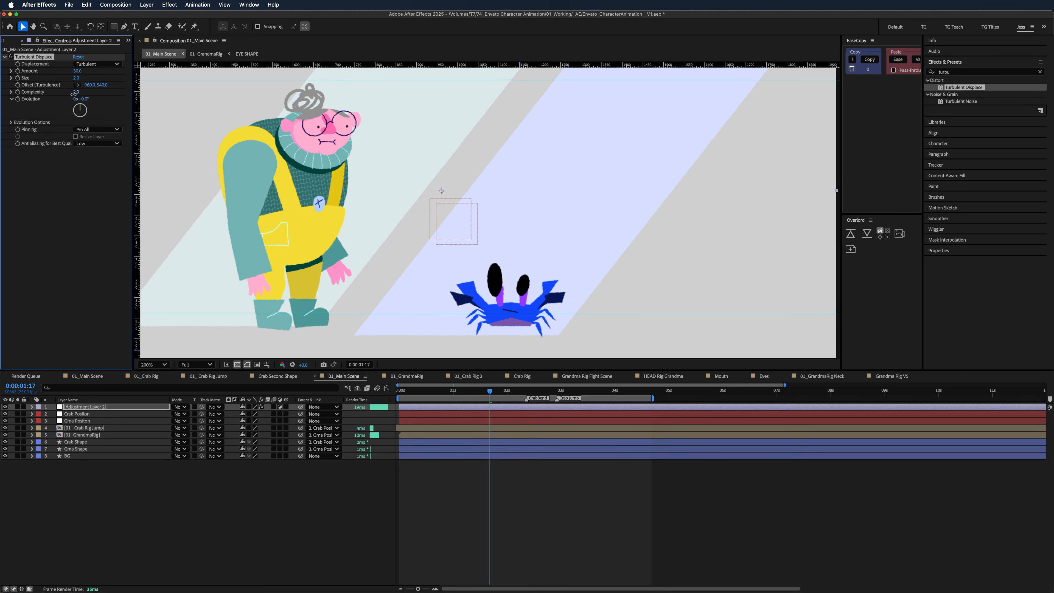
click(447, 515)
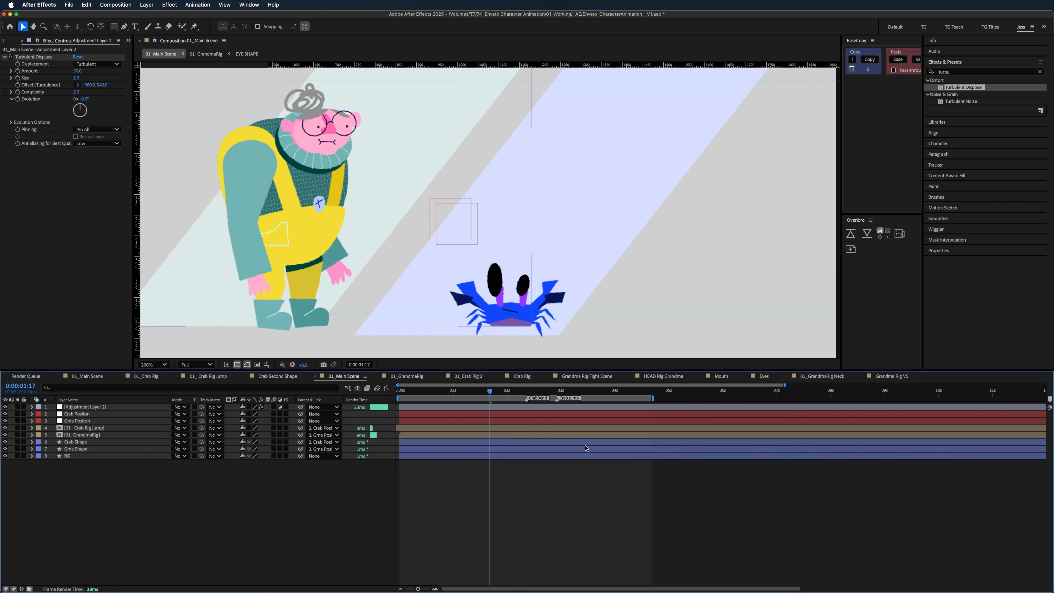
drag(458, 391, 429, 391)
key(space)
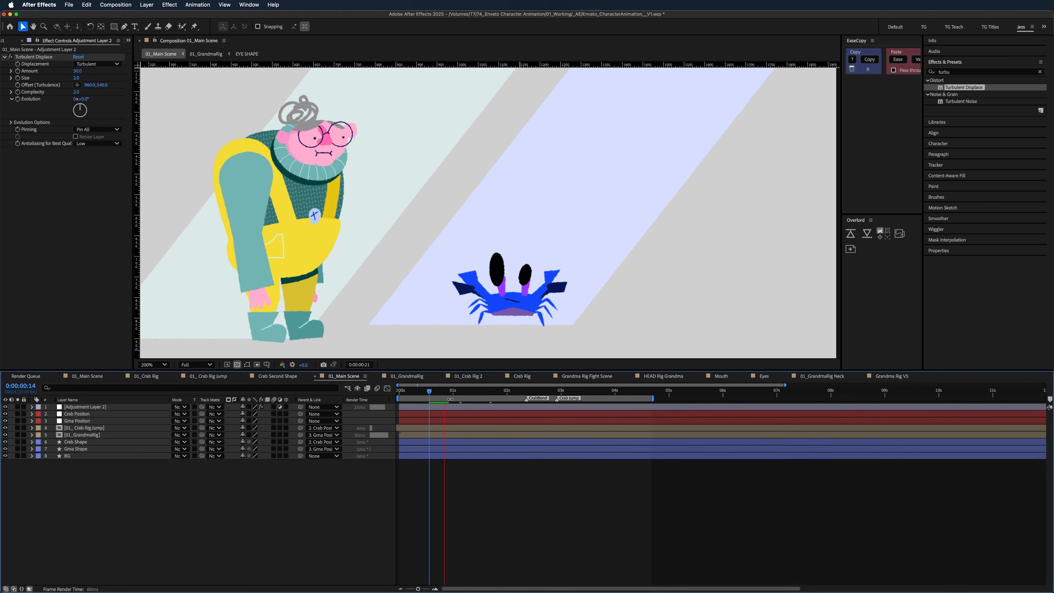
click(447, 392)
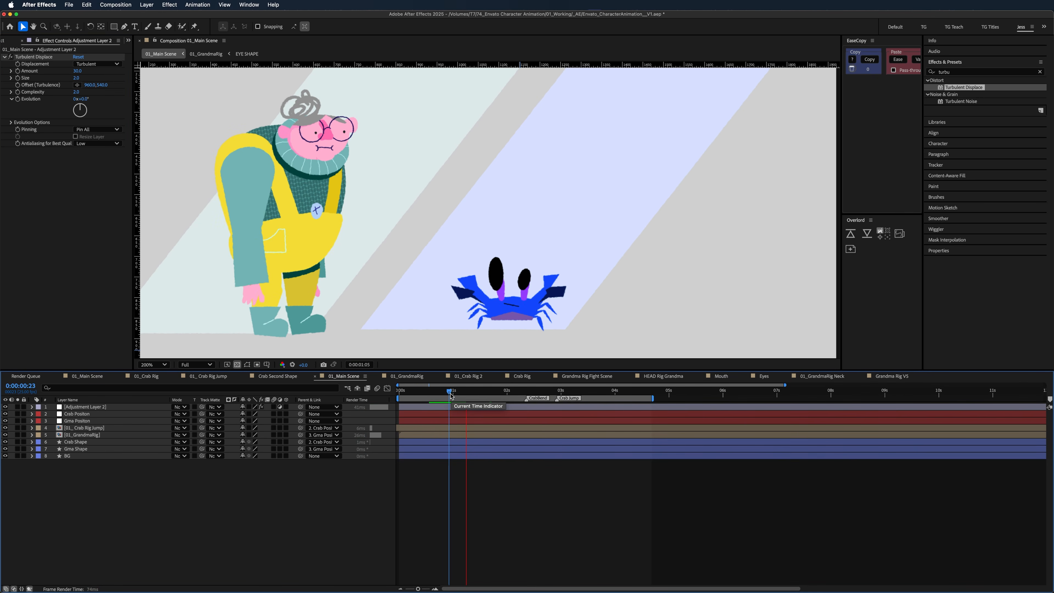
- Set Turbulent Displace's Amount to 24 and its Displacement type to Turbulent Smoother, and preview the texture from 0:00:00:23
mouse_move(80, 74)
mouse_down()
mouse_move(70, 73)
mouse_move(77, 80)
mouse_up()
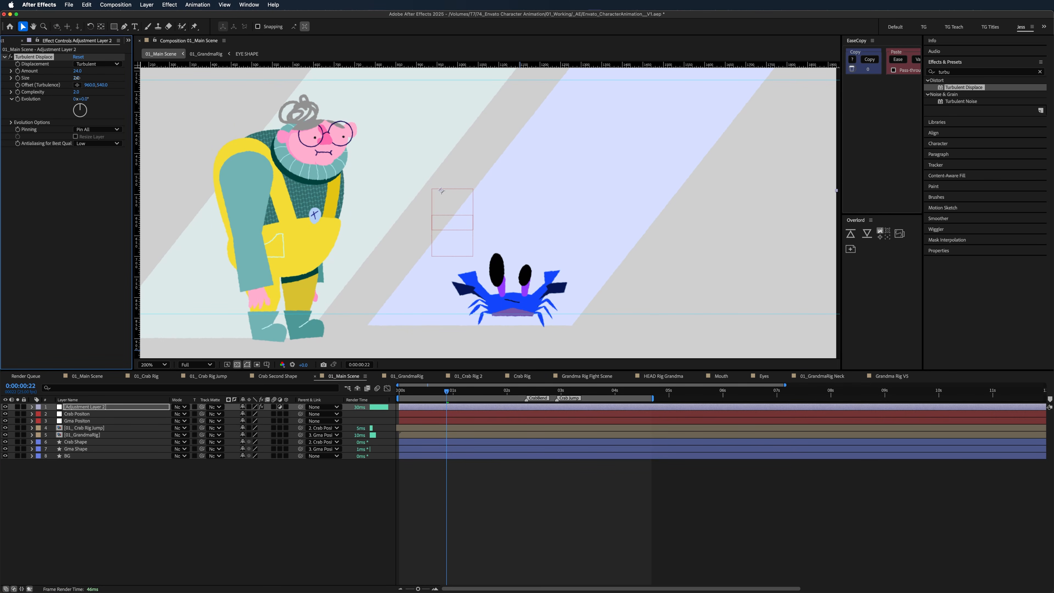
click(90, 63)
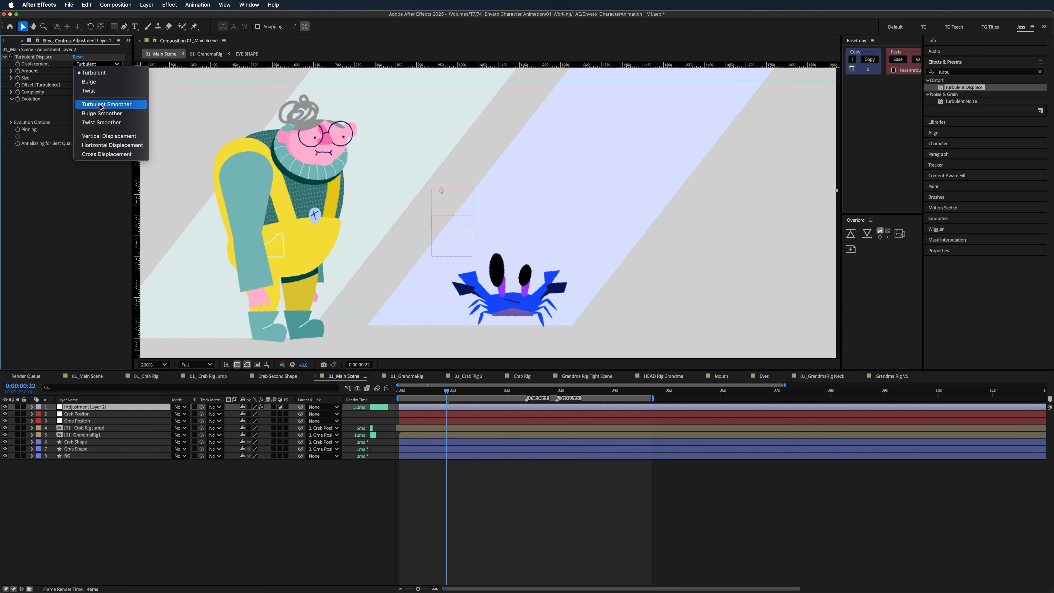
click(101, 106)
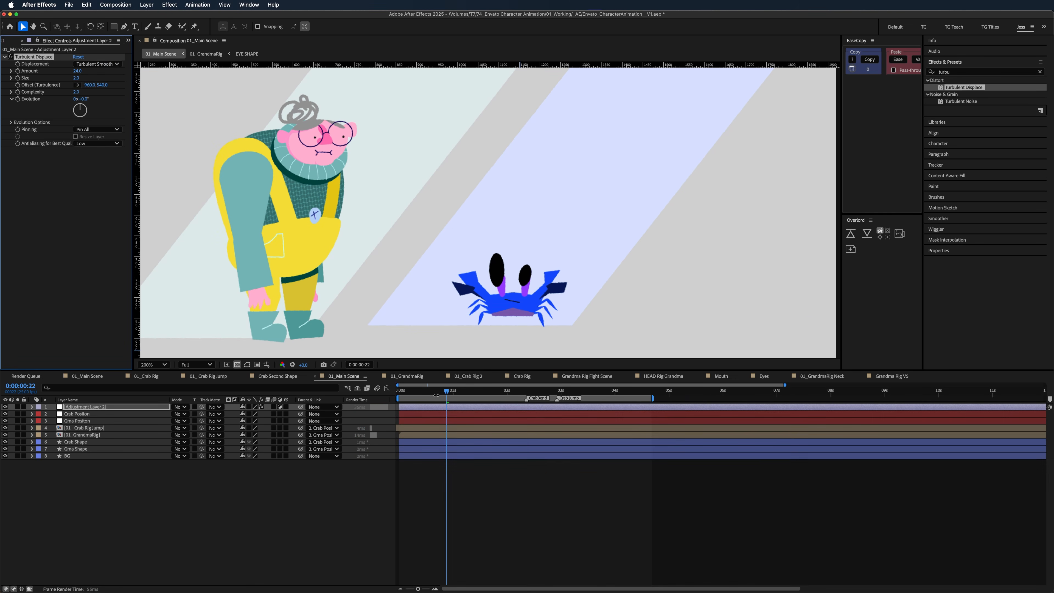
click(448, 391)
key(space)
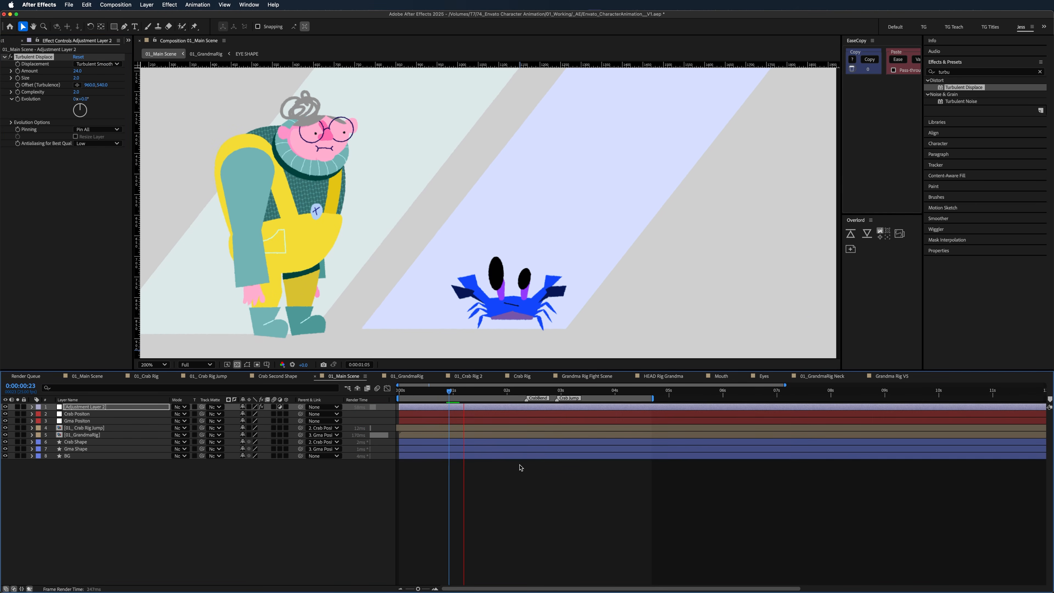
- Apply Posterize Time to the adjustment layer after Turbulent Displace and set its Frame Rate to 12
key(space)
click(928, 72)
text(poster)
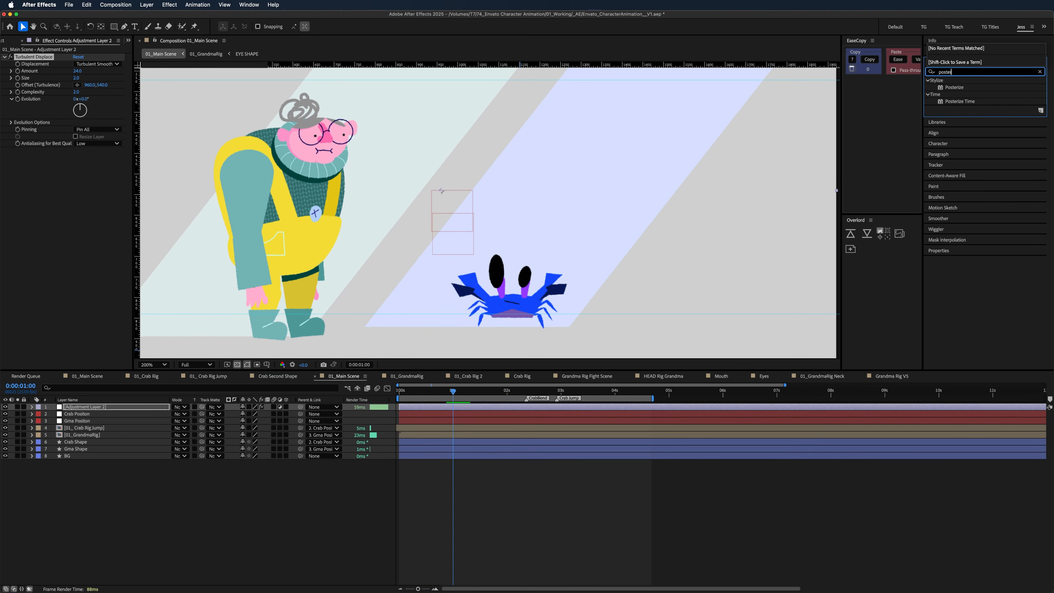
drag(961, 99, 316, 309)
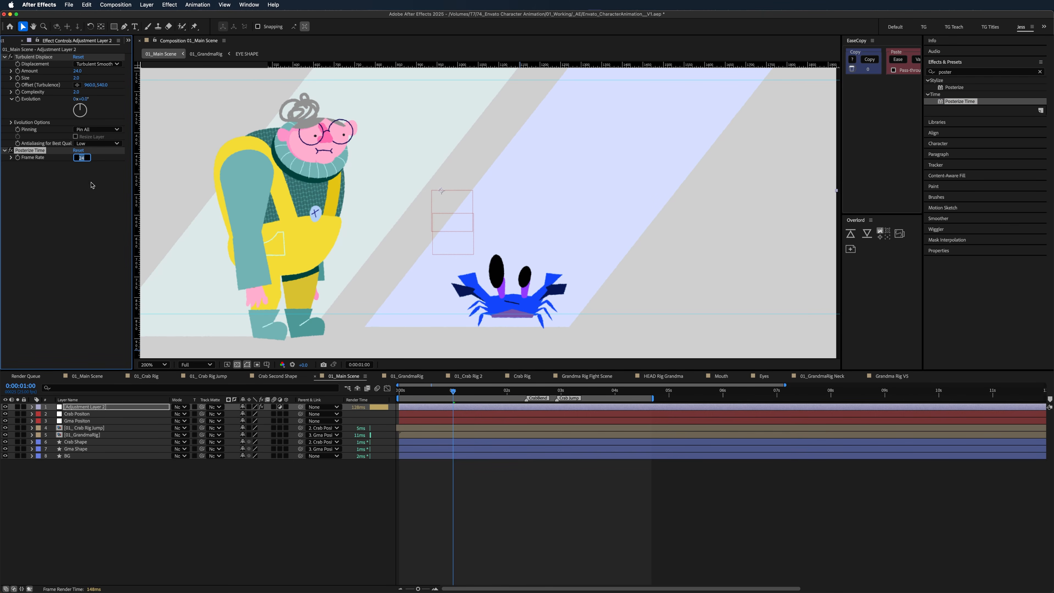
text(12)
key(Return)
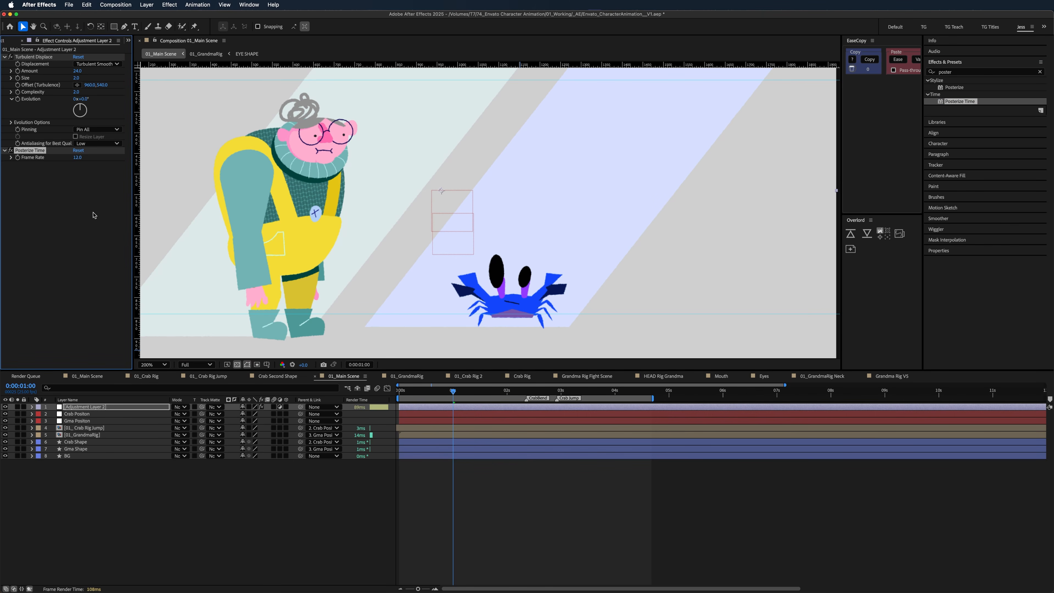
- Preview the posterized motion from 0:00:01:00 and fit the whole composition in the viewer to check the full scene
click(432, 478)
key(space)
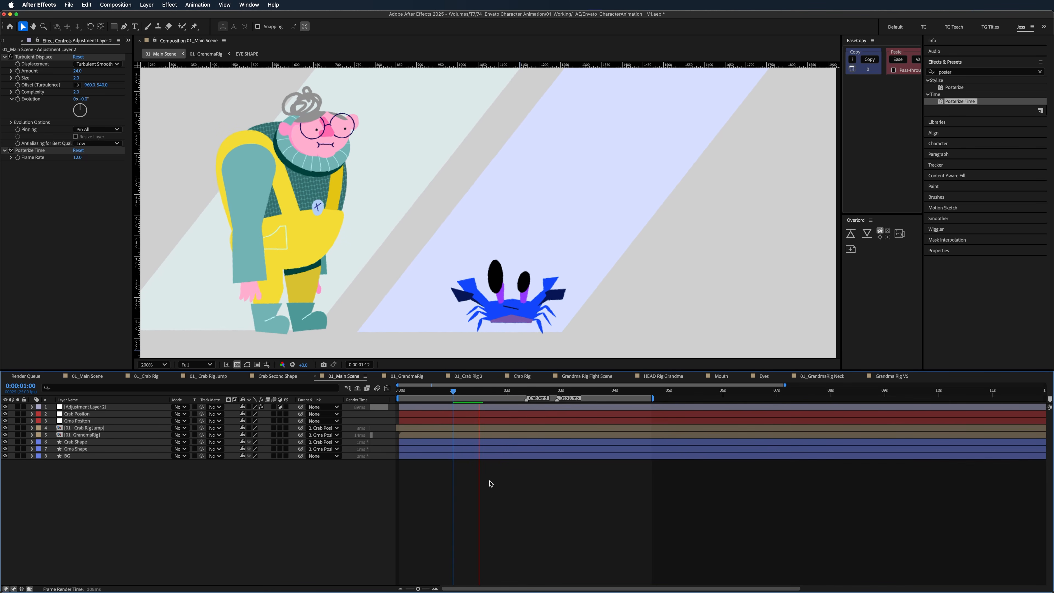
key(space)
click(152, 365)
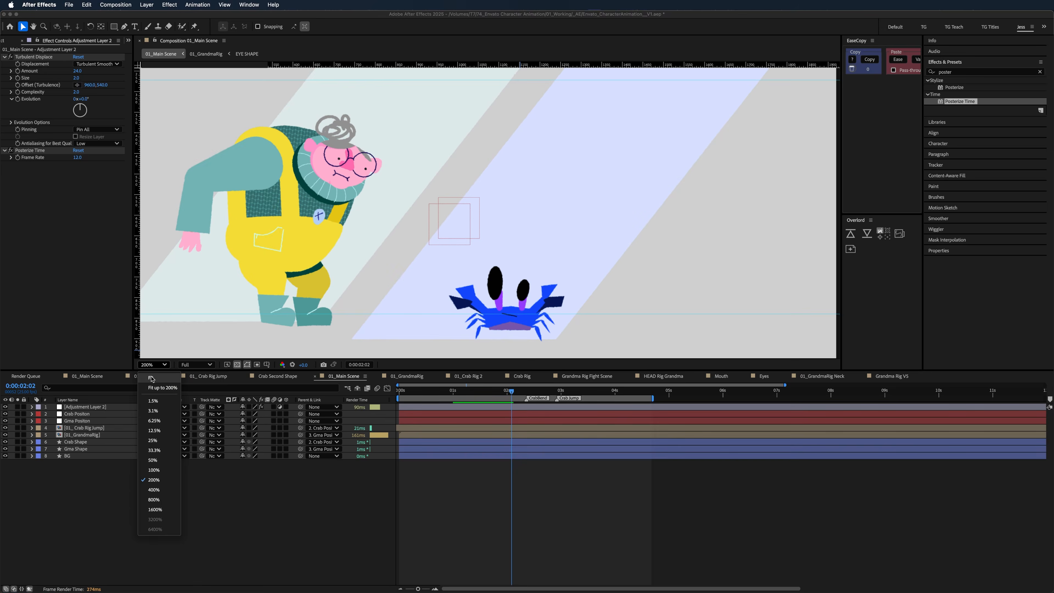
click(152, 378)
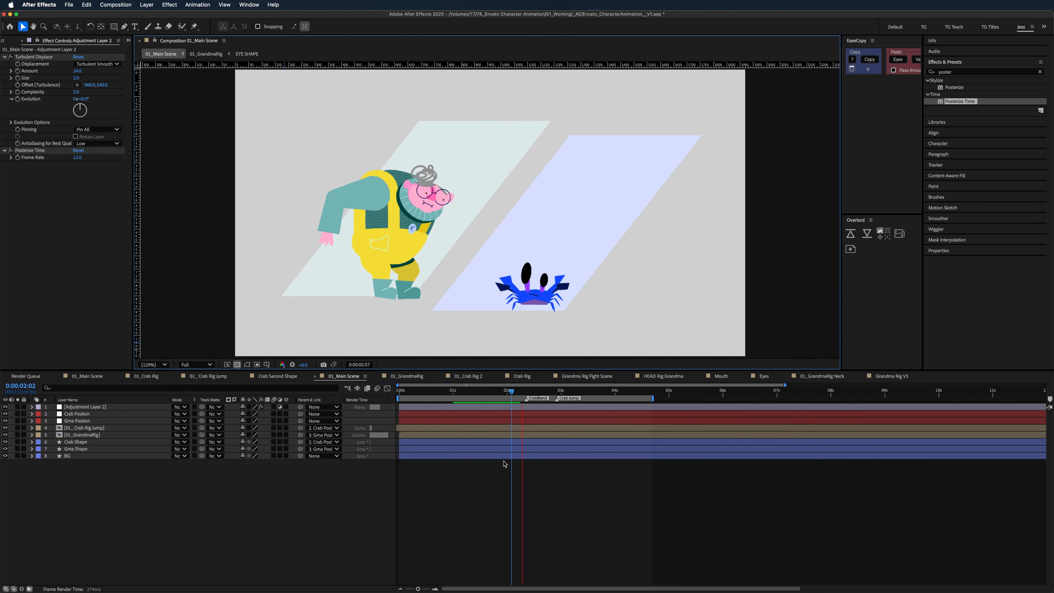